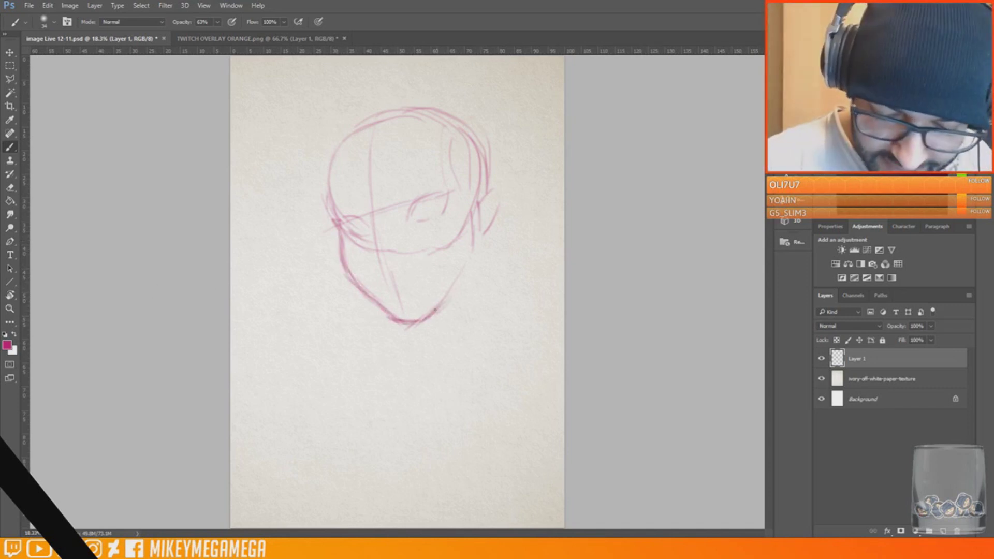
Outline the near eye in the pink head sketch and extend its upper lid outward
{"action": "left_click_drag", "start_coordinate": [411, 219], "coordinate": [422, 203]}
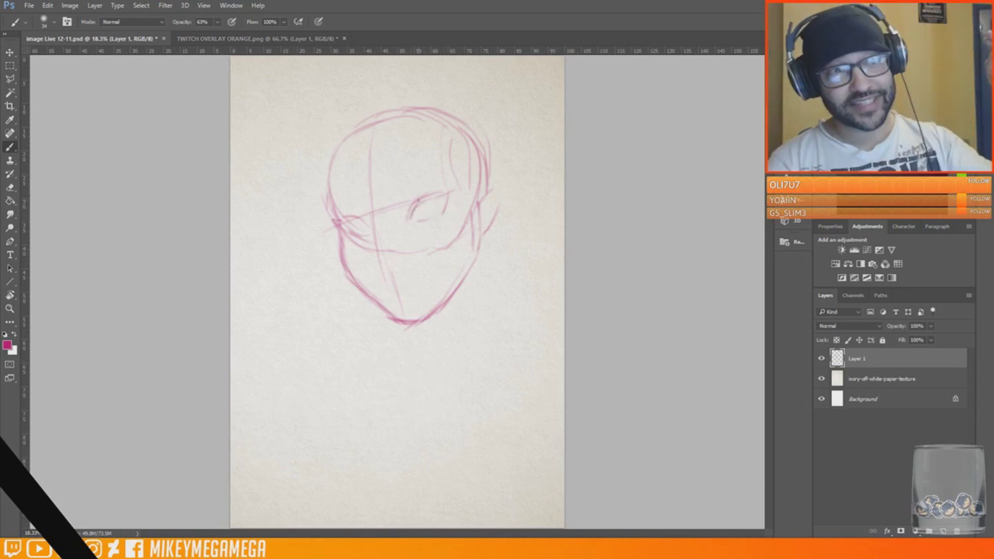
{"action": "left_click_drag", "start_coordinate": [412, 218], "coordinate": [449, 195]}
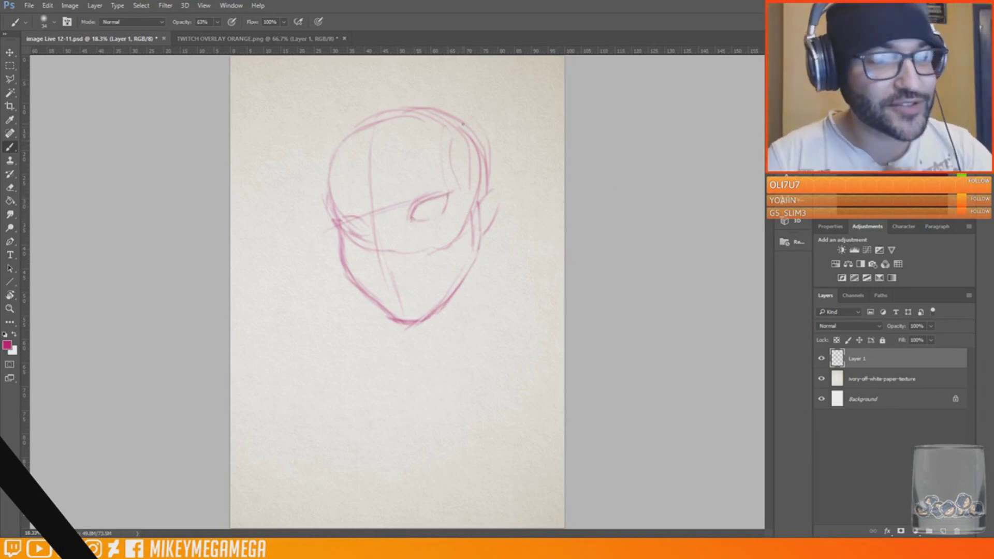
{"action": "left_click_drag", "start_coordinate": [409, 218], "coordinate": [451, 188]}
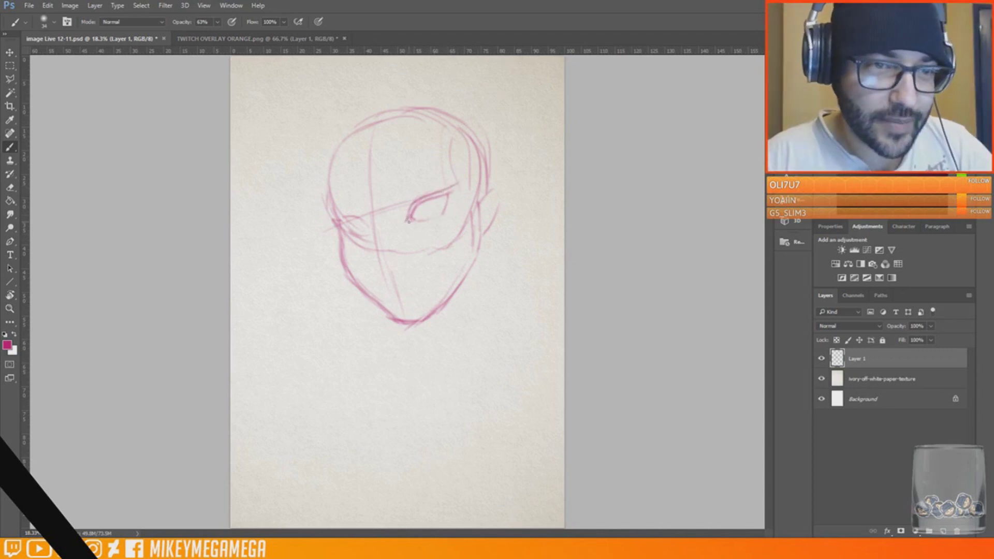
Sketch the far eye and add the iris and upper-lid crease to the near eye
{"action": "mouse_move", "coordinate": [344, 221]}
{"action": "left_mouse_down"}
{"action": "mouse_move", "coordinate": [368, 226]}
{"action": "mouse_move", "coordinate": [361, 235]}
{"action": "left_mouse_up"}
{"action": "mouse_move", "coordinate": [367, 224]}
{"action": "left_mouse_down"}
{"action": "mouse_move", "coordinate": [327, 227]}
{"action": "mouse_move", "coordinate": [326, 218]}
{"action": "mouse_move", "coordinate": [364, 235]}
{"action": "left_mouse_up"}
{"action": "key", "text": "ctrl+z"}
{"action": "mouse_move", "coordinate": [412, 221]}
{"action": "left_mouse_down"}
{"action": "mouse_move", "coordinate": [446, 201]}
{"action": "mouse_move", "coordinate": [428, 213]}
{"action": "left_mouse_up"}
{"action": "key", "text": "ctrl+alt+z"}
{"action": "key", "text": "ctrl+alt+z"}
{"action": "left_click_drag", "start_coordinate": [438, 198], "coordinate": [442, 208]}
{"action": "left_click_drag", "start_coordinate": [352, 225], "coordinate": [360, 231]}
{"action": "left_click_drag", "start_coordinate": [409, 198], "coordinate": [439, 190]}
{"action": "mouse_move", "coordinate": [341, 215]}
{"action": "left_mouse_down"}
{"action": "mouse_move", "coordinate": [368, 212]}
{"action": "mouse_move", "coordinate": [361, 230]}
{"action": "left_mouse_up"}
Sketch slanted, frowning eyebrows over both eyes and the mask's upper edge across the nose and cheek
{"action": "mouse_move", "coordinate": [355, 203]}
{"action": "left_mouse_down"}
{"action": "mouse_move", "coordinate": [367, 213]}
{"action": "mouse_move", "coordinate": [420, 184]}
{"action": "left_mouse_up"}
{"action": "left_click_drag", "start_coordinate": [416, 178], "coordinate": [457, 166]}
{"action": "left_click_drag", "start_coordinate": [333, 213], "coordinate": [365, 205]}
{"action": "left_click_drag", "start_coordinate": [330, 199], "coordinate": [356, 210]}
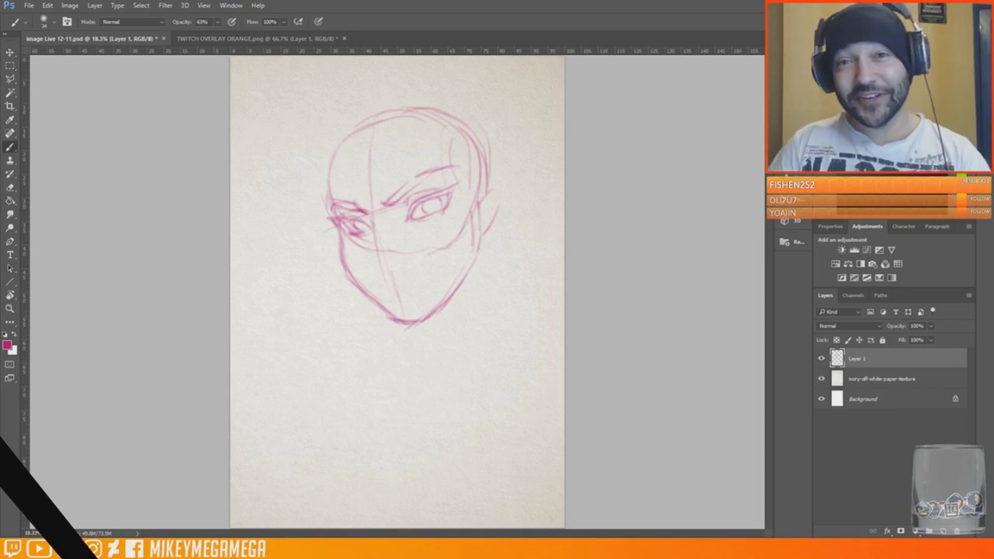
{"action": "left_click_drag", "start_coordinate": [344, 252], "coordinate": [468, 216]}
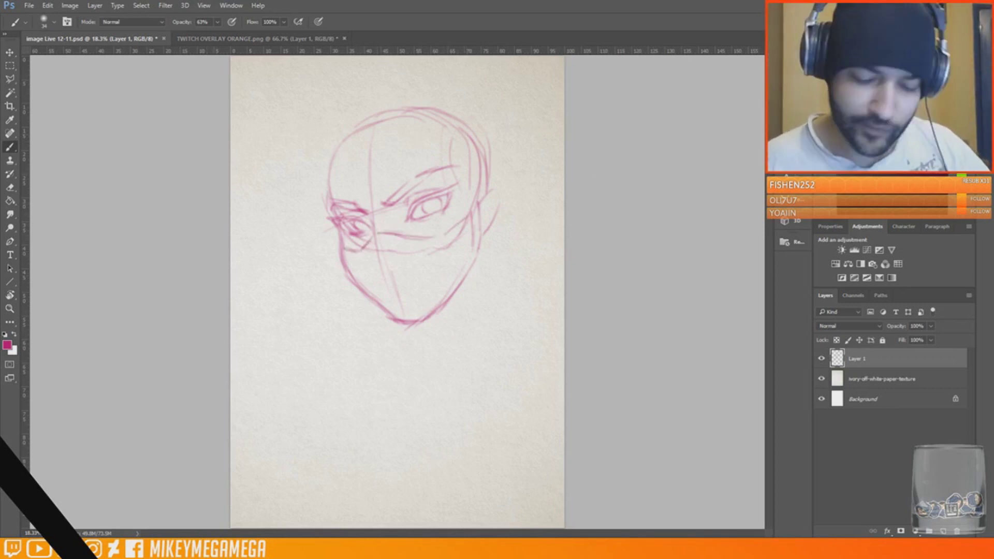
Sketch a long curved cap brim across the forehead, projecting past the far side of the face
{"action": "mouse_move", "coordinate": [464, 157]}
{"action": "left_mouse_down"}
{"action": "mouse_move", "coordinate": [484, 152]}
{"action": "mouse_move", "coordinate": [438, 149]}
{"action": "mouse_move", "coordinate": [321, 186]}
{"action": "left_mouse_up"}
{"action": "key", "text": "ctrl+z"}
{"action": "mouse_move", "coordinate": [272, 220]}
{"action": "left_mouse_down"}
{"action": "mouse_move", "coordinate": [484, 154]}
{"action": "mouse_move", "coordinate": [264, 224]}
{"action": "mouse_move", "coordinate": [440, 154]}
{"action": "left_mouse_up"}
Sketch the cap's crown above the brim with its front edge, top, side seam and rounded back
{"action": "left_click_drag", "start_coordinate": [329, 176], "coordinate": [328, 120]}
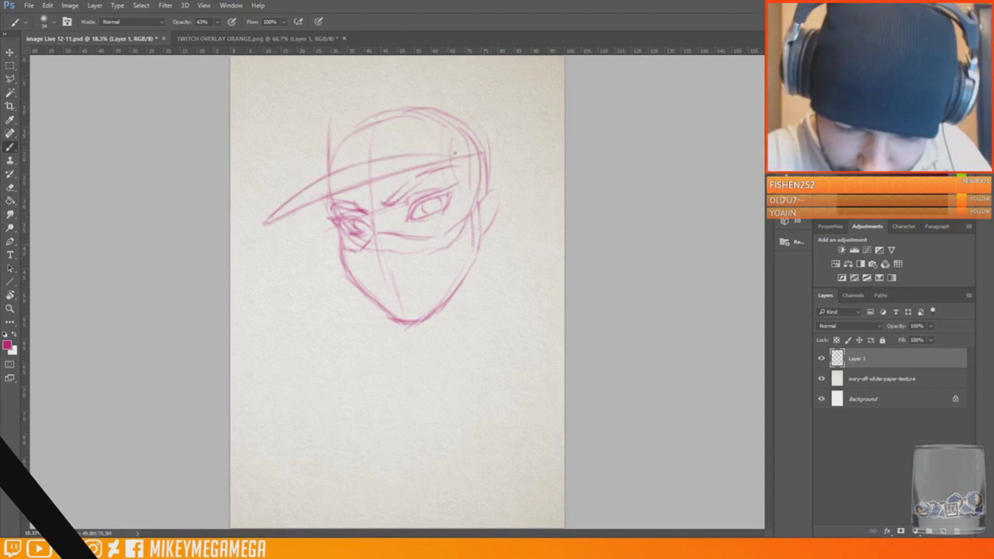
{"action": "left_click_drag", "start_coordinate": [455, 153], "coordinate": [435, 90]}
{"action": "mouse_move", "coordinate": [330, 143]}
{"action": "left_mouse_down"}
{"action": "mouse_move", "coordinate": [331, 106]}
{"action": "mouse_move", "coordinate": [437, 85]}
{"action": "mouse_move", "coordinate": [468, 96]}
{"action": "left_mouse_up"}
{"action": "mouse_move", "coordinate": [454, 155]}
{"action": "left_mouse_down"}
{"action": "mouse_move", "coordinate": [481, 154]}
{"action": "mouse_move", "coordinate": [479, 106]}
{"action": "mouse_move", "coordinate": [468, 96]}
{"action": "left_mouse_up"}
{"action": "left_click_drag", "start_coordinate": [468, 97], "coordinate": [489, 142]}
{"action": "left_click_drag", "start_coordinate": [337, 106], "coordinate": [330, 125]}
Sketch loose hair at the temples beneath the brim and a long line running down the near cheek
{"action": "left_click_drag", "start_coordinate": [431, 167], "coordinate": [478, 197]}
{"action": "left_click_drag", "start_coordinate": [331, 199], "coordinate": [341, 225]}
{"action": "mouse_move", "coordinate": [422, 174]}
{"action": "left_mouse_down"}
{"action": "mouse_move", "coordinate": [471, 187]}
{"action": "mouse_move", "coordinate": [433, 326]}
{"action": "left_mouse_up"}
Sketch long hair strands hanging from under the brim on the far side of the face
{"action": "mouse_move", "coordinate": [319, 211]}
{"action": "left_mouse_down"}
{"action": "mouse_move", "coordinate": [285, 325]}
{"action": "mouse_move", "coordinate": [250, 303]}
{"action": "left_mouse_up"}
{"action": "left_click_drag", "start_coordinate": [286, 282], "coordinate": [291, 423]}
{"action": "left_click_drag", "start_coordinate": [300, 299], "coordinate": [289, 330]}
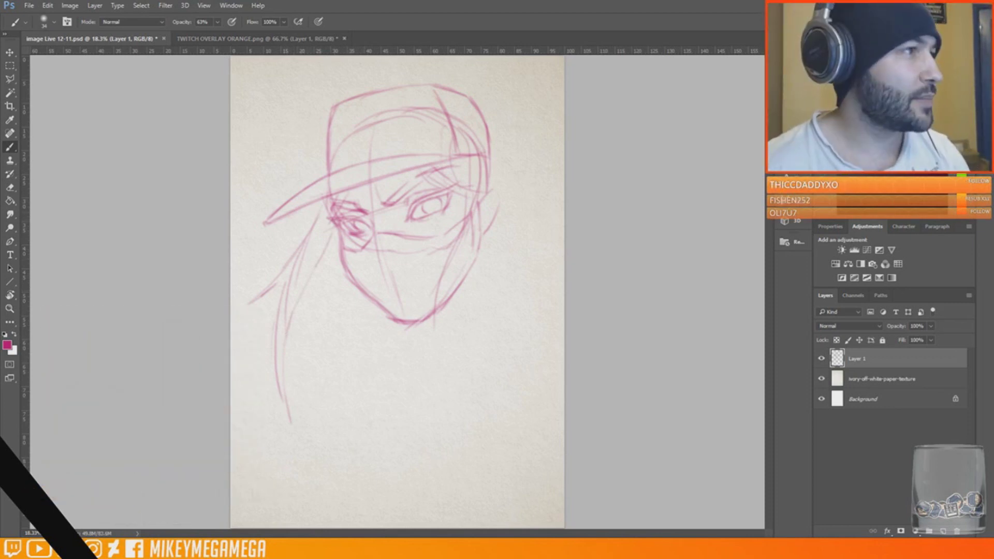
{"action": "left_click_drag", "start_coordinate": [288, 340], "coordinate": [300, 399]}
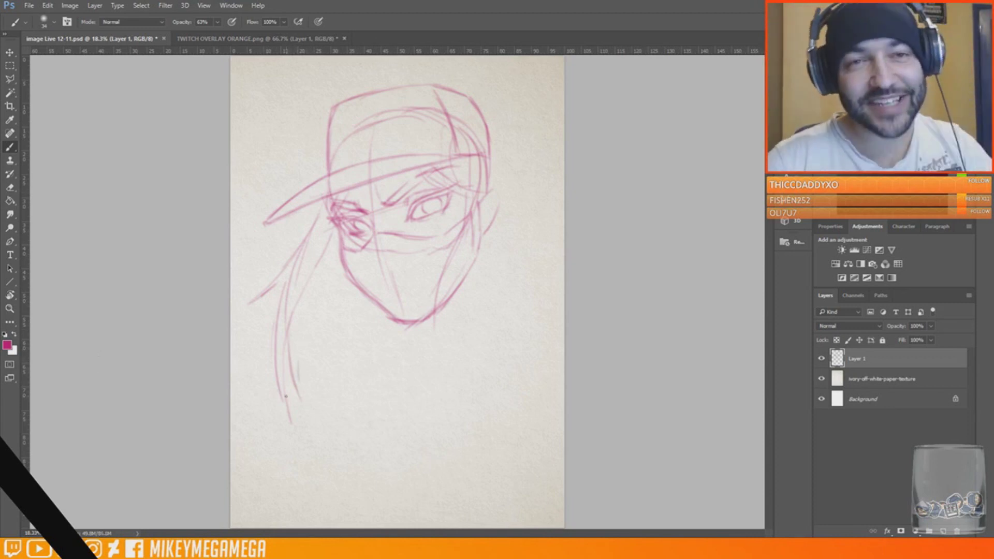
{"action": "mouse_move", "coordinate": [333, 255]}
{"action": "left_mouse_down"}
{"action": "mouse_move", "coordinate": [300, 340]}
{"action": "mouse_move", "coordinate": [339, 247]}
{"action": "left_mouse_up"}
Sketch long hair strands falling from behind the cap past the jaw on the near side
{"action": "mouse_move", "coordinate": [426, 300]}
{"action": "left_mouse_down"}
{"action": "mouse_move", "coordinate": [412, 314]}
{"action": "mouse_move", "coordinate": [442, 389]}
{"action": "left_mouse_up"}
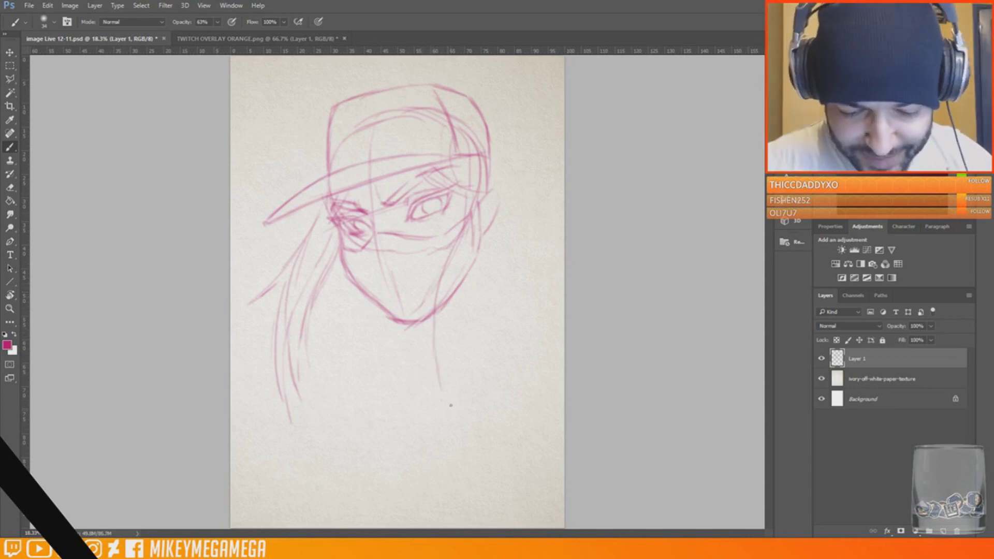
{"action": "left_click_drag", "start_coordinate": [459, 295], "coordinate": [449, 365]}
{"action": "left_click_drag", "start_coordinate": [490, 163], "coordinate": [490, 195]}
{"action": "left_click_drag", "start_coordinate": [485, 235], "coordinate": [465, 285]}
{"action": "left_click_drag", "start_coordinate": [448, 350], "coordinate": [457, 384]}
{"action": "left_click_drag", "start_coordinate": [470, 276], "coordinate": [461, 383]}
{"action": "left_click_drag", "start_coordinate": [469, 311], "coordinate": [479, 368]}
{"action": "left_click_drag", "start_coordinate": [479, 261], "coordinate": [475, 362]}
{"action": "left_click_drag", "start_coordinate": [498, 184], "coordinate": [478, 267]}
Undo the latest strokes, then redraw the cap's back edge and the outer hair strand beside the jaw
{"action": "left_click_drag", "start_coordinate": [486, 166], "coordinate": [504, 155]}
{"action": "key", "text": "ctrl+alt+z"}
{"action": "key", "text": "ctrl+alt+z"}
{"action": "left_click_drag", "start_coordinate": [464, 96], "coordinate": [499, 157]}
{"action": "left_click_drag", "start_coordinate": [467, 305], "coordinate": [501, 198]}
{"action": "key", "text": "ctrl+minus"}
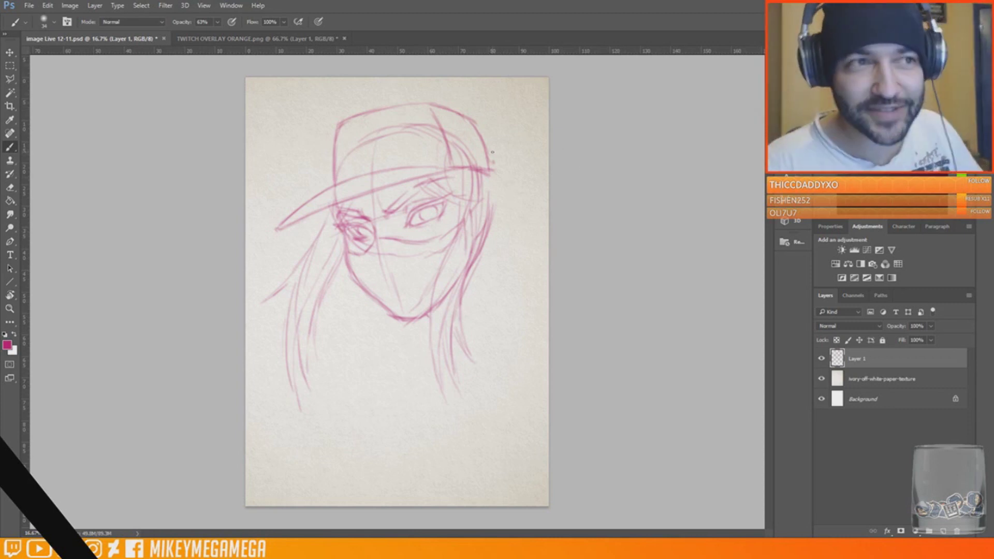
Reinforce the chin line and sketch a small tuft of strokes above the cap's crown
{"action": "left_click_drag", "start_coordinate": [395, 318], "coordinate": [439, 299]}
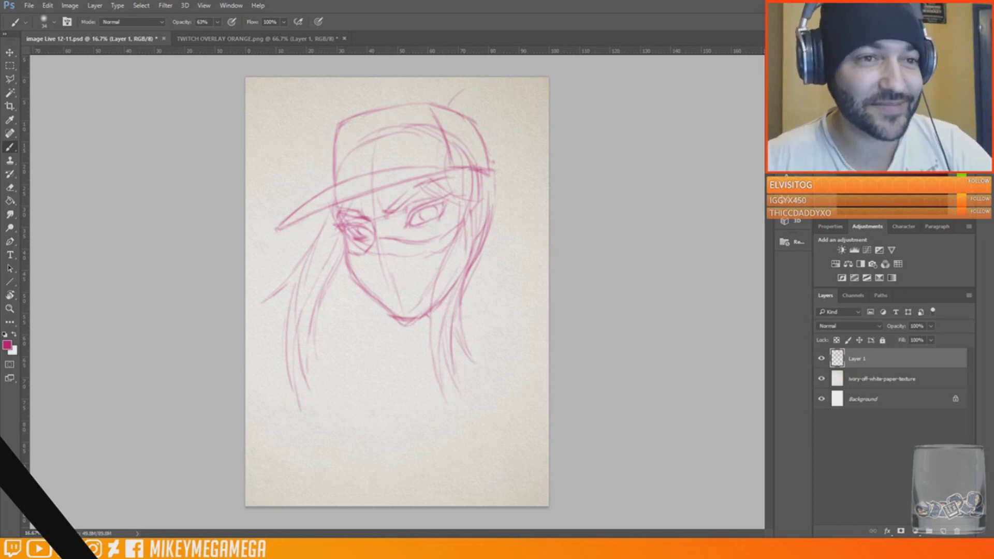
{"action": "mouse_move", "coordinate": [449, 85]}
{"action": "left_mouse_down"}
{"action": "mouse_move", "coordinate": [445, 99]}
{"action": "mouse_move", "coordinate": [469, 86]}
{"action": "left_mouse_up"}
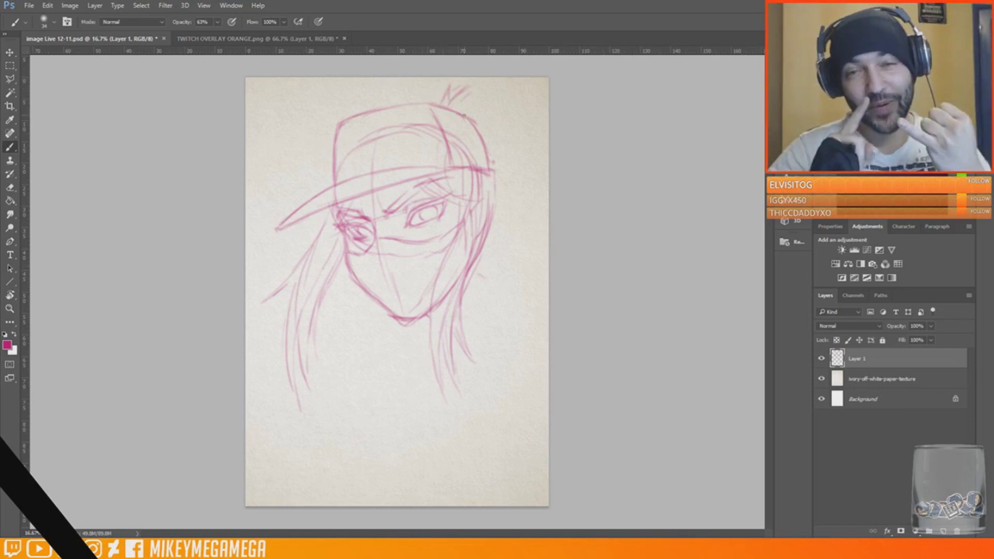
{"action": "left_click_drag", "start_coordinate": [469, 80], "coordinate": [443, 98]}
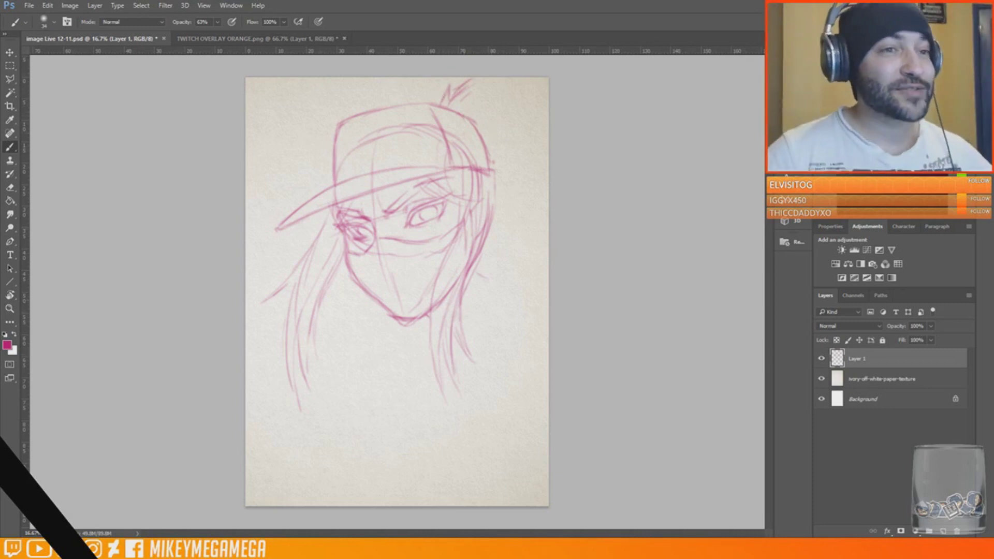
Hide the character sketch layer and add a new empty layer above it
{"action": "left_click", "coordinate": [822, 358]}
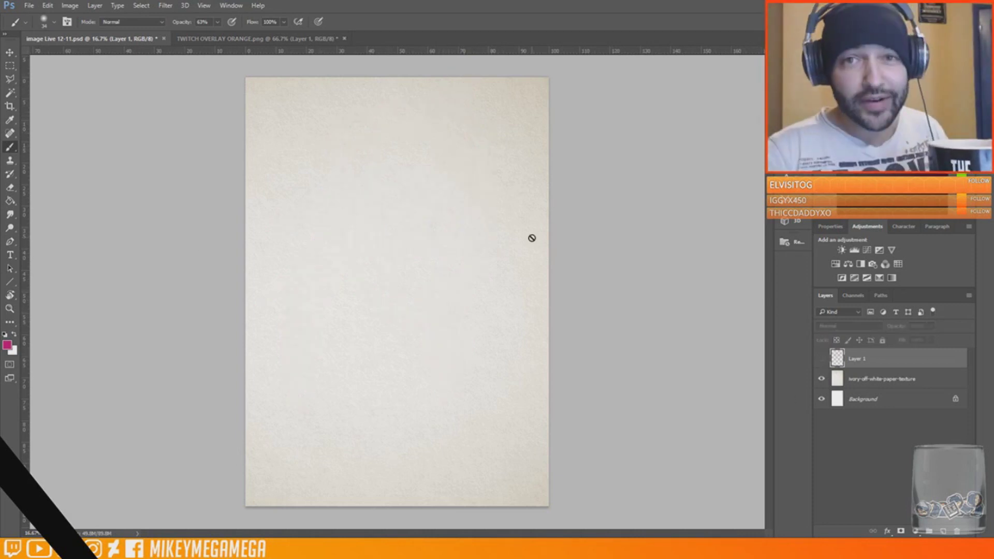
{"action": "left_click", "coordinate": [531, 238]}
{"action": "left_click", "coordinate": [497, 206]}
{"action": "key", "text": "ctrl+shift+alt+n"}
Draw a construction circle for a demonstration head with a vertical guide line through its far side
{"action": "left_click_drag", "start_coordinate": [327, 203], "coordinate": [443, 150]}
{"action": "left_click_drag", "start_coordinate": [318, 127], "coordinate": [324, 298]}
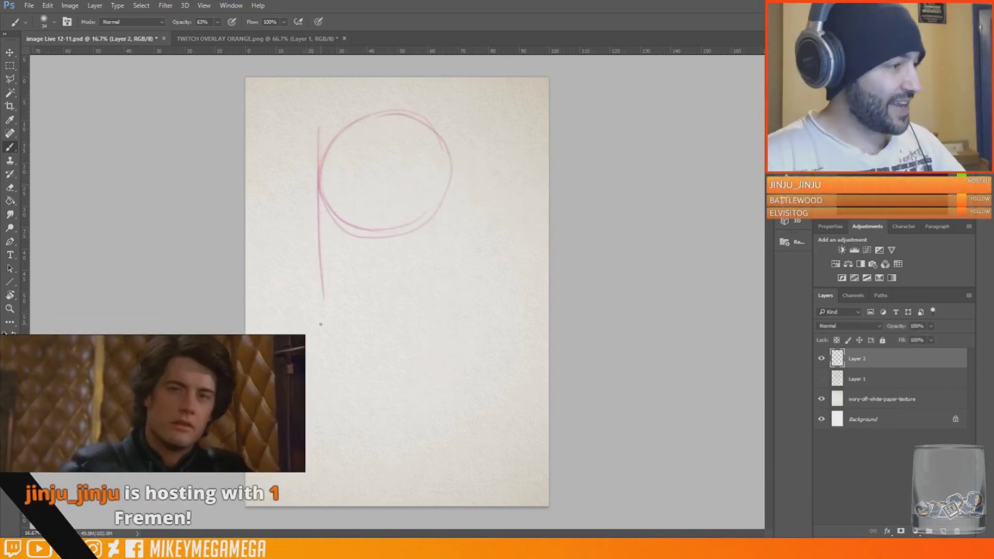
{"action": "key", "text": "ctrl+z"}
{"action": "left_click_drag", "start_coordinate": [346, 129], "coordinate": [348, 291]}
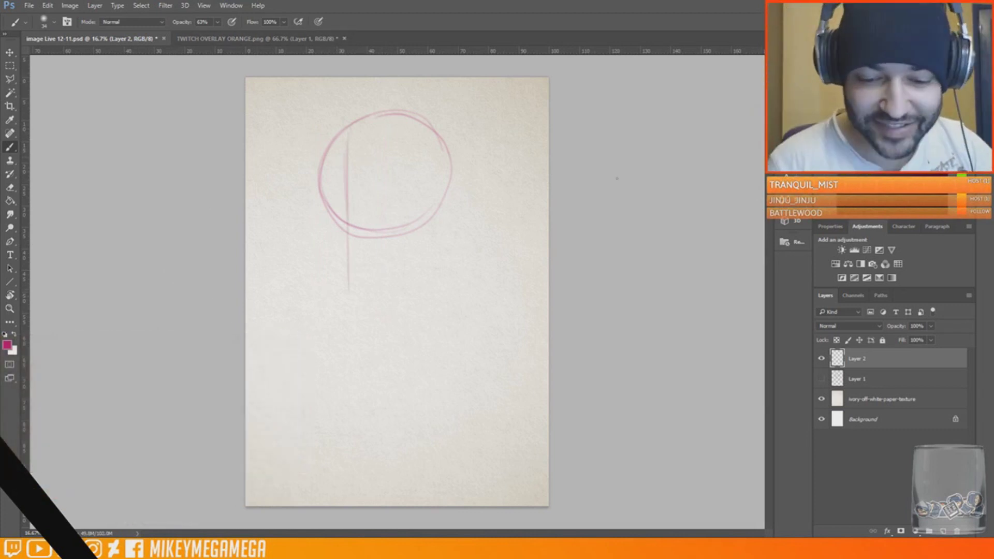
Add a horizontal eye line, a side oval and the jaw and face contour to the construction head
{"action": "left_click_drag", "start_coordinate": [313, 180], "coordinate": [471, 173]}
{"action": "mouse_move", "coordinate": [429, 132]}
{"action": "left_mouse_down"}
{"action": "mouse_move", "coordinate": [425, 213]}
{"action": "mouse_move", "coordinate": [423, 205]}
{"action": "left_mouse_up"}
{"action": "mouse_move", "coordinate": [431, 132]}
{"action": "left_mouse_down"}
{"action": "mouse_move", "coordinate": [430, 210]}
{"action": "mouse_move", "coordinate": [455, 167]}
{"action": "mouse_move", "coordinate": [432, 226]}
{"action": "mouse_move", "coordinate": [354, 281]}
{"action": "mouse_move", "coordinate": [344, 276]}
{"action": "left_mouse_up"}
{"action": "left_click_drag", "start_coordinate": [324, 213], "coordinate": [338, 265]}
{"action": "left_click_drag", "start_coordinate": [324, 209], "coordinate": [319, 172]}
{"action": "left_click_drag", "start_coordinate": [318, 169], "coordinate": [344, 125]}
Sketch both eyes and a short line below them inside the construction head
{"action": "mouse_move", "coordinate": [372, 165]}
{"action": "left_mouse_down"}
{"action": "mouse_move", "coordinate": [385, 155]}
{"action": "mouse_move", "coordinate": [394, 182]}
{"action": "left_mouse_up"}
{"action": "key", "text": "ctrl+z"}
{"action": "left_click_drag", "start_coordinate": [327, 183], "coordinate": [341, 197]}
{"action": "left_click_drag", "start_coordinate": [368, 187], "coordinate": [400, 184]}
{"action": "left_click_drag", "start_coordinate": [335, 225], "coordinate": [353, 227]}
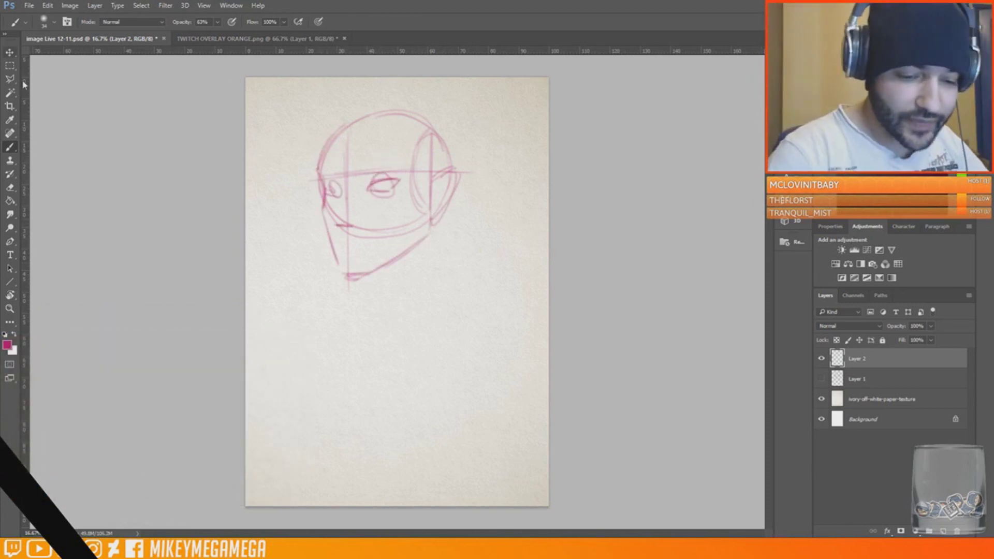
Clear the construction head from its layer, hide that layer, and show and activate the character sketch layer
{"action": "key", "text": "m"}
{"action": "left_click_drag", "start_coordinate": [289, 93], "coordinate": [497, 310]}
{"action": "key", "text": "Delete"}
{"action": "left_click", "coordinate": [822, 359]}
{"action": "left_click", "coordinate": [821, 379]}
{"action": "key", "text": "b"}
{"action": "left_click", "coordinate": [864, 378]}
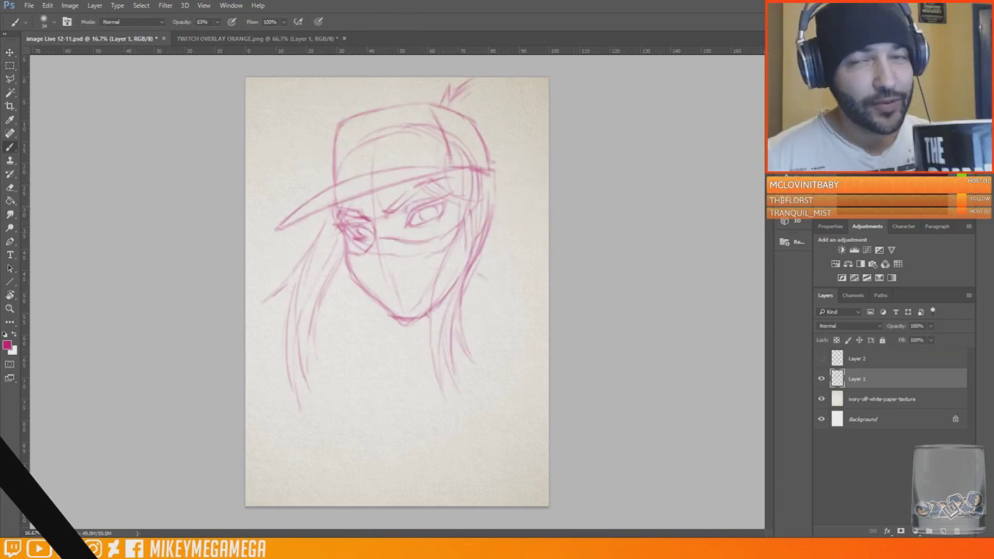
Sketch an ear-like loop behind the cap and flowing wisps above and behind the head
{"action": "mouse_move", "coordinate": [488, 173]}
{"action": "left_mouse_down"}
{"action": "mouse_move", "coordinate": [502, 226]}
{"action": "mouse_move", "coordinate": [480, 252]}
{"action": "mouse_move", "coordinate": [505, 225]}
{"action": "mouse_move", "coordinate": [531, 228]}
{"action": "left_mouse_up"}
{"action": "left_click_drag", "start_coordinate": [444, 102], "coordinate": [499, 93]}
{"action": "left_click_drag", "start_coordinate": [403, 104], "coordinate": [481, 45]}
{"action": "mouse_move", "coordinate": [502, 236]}
{"action": "left_mouse_down"}
{"action": "mouse_move", "coordinate": [527, 237]}
{"action": "mouse_move", "coordinate": [548, 222]}
{"action": "left_mouse_up"}
{"action": "left_click_drag", "start_coordinate": [547, 172], "coordinate": [548, 189]}
Add a new layer above the sketch and draw a large curling smoke shape at the canvas's lower right
{"action": "left_click", "coordinate": [942, 531]}
{"action": "mouse_move", "coordinate": [429, 487]}
{"action": "left_mouse_down"}
{"action": "mouse_move", "coordinate": [481, 363]}
{"action": "mouse_move", "coordinate": [466, 456]}
{"action": "mouse_move", "coordinate": [510, 383]}
{"action": "left_mouse_up"}
{"action": "left_click_drag", "start_coordinate": [546, 344], "coordinate": [487, 504]}
Sketch wavy smoke contours in the canvas's upper-left corner beside the cap
{"action": "left_click_drag", "start_coordinate": [247, 213], "coordinate": [274, 163]}
{"action": "left_click_drag", "start_coordinate": [264, 158], "coordinate": [354, 89]}
{"action": "left_click_drag", "start_coordinate": [309, 89], "coordinate": [274, 105]}
{"action": "left_click_drag", "start_coordinate": [269, 79], "coordinate": [245, 98]}
Sketch the shoulder lines behind the hair, the neck below the chin and a diagonal body line beneath it
{"action": "left_click_drag", "start_coordinate": [476, 256], "coordinate": [505, 288]}
{"action": "left_click_drag", "start_coordinate": [469, 317], "coordinate": [547, 259]}
{"action": "left_click_drag", "start_coordinate": [429, 364], "coordinate": [418, 396]}
{"action": "left_click_drag", "start_coordinate": [421, 400], "coordinate": [451, 397]}
{"action": "left_click_drag", "start_coordinate": [407, 333], "coordinate": [390, 394]}
{"action": "left_click_drag", "start_coordinate": [424, 407], "coordinate": [428, 431]}
{"action": "left_click_drag", "start_coordinate": [331, 503], "coordinate": [406, 427]}
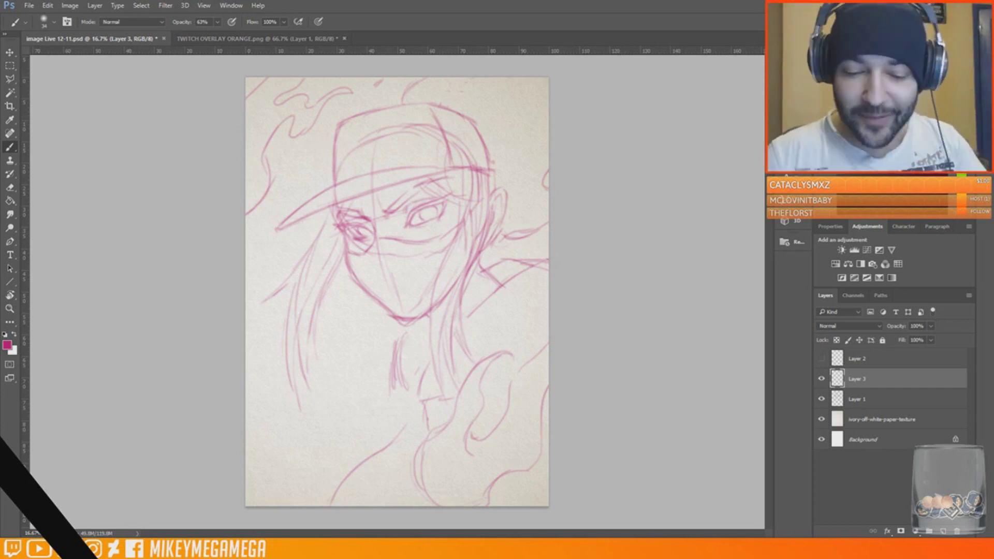
Undo the last neck strokes and redraw the neck with folds below it and a sloping far shoulder
{"action": "key", "text": "ctrl+alt+z"}
{"action": "key", "text": "ctrl+alt+z"}
{"action": "left_click_drag", "start_coordinate": [427, 324], "coordinate": [403, 373]}
{"action": "left_click_drag", "start_coordinate": [404, 382], "coordinate": [414, 387]}
{"action": "left_click_drag", "start_coordinate": [403, 338], "coordinate": [371, 356]}
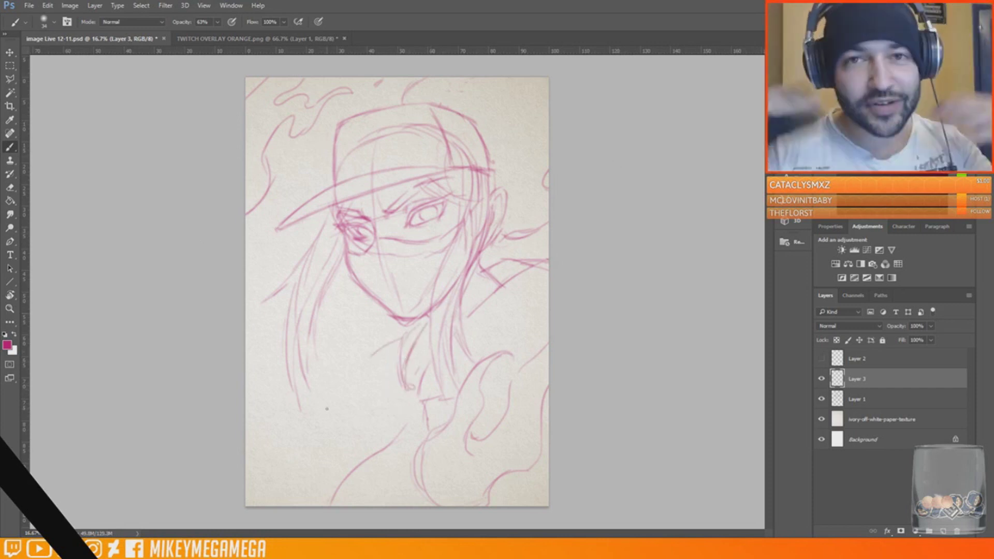
{"action": "left_click_drag", "start_coordinate": [437, 371], "coordinate": [426, 427]}
{"action": "left_click_drag", "start_coordinate": [397, 355], "coordinate": [362, 375]}
{"action": "left_click_drag", "start_coordinate": [383, 359], "coordinate": [350, 379]}
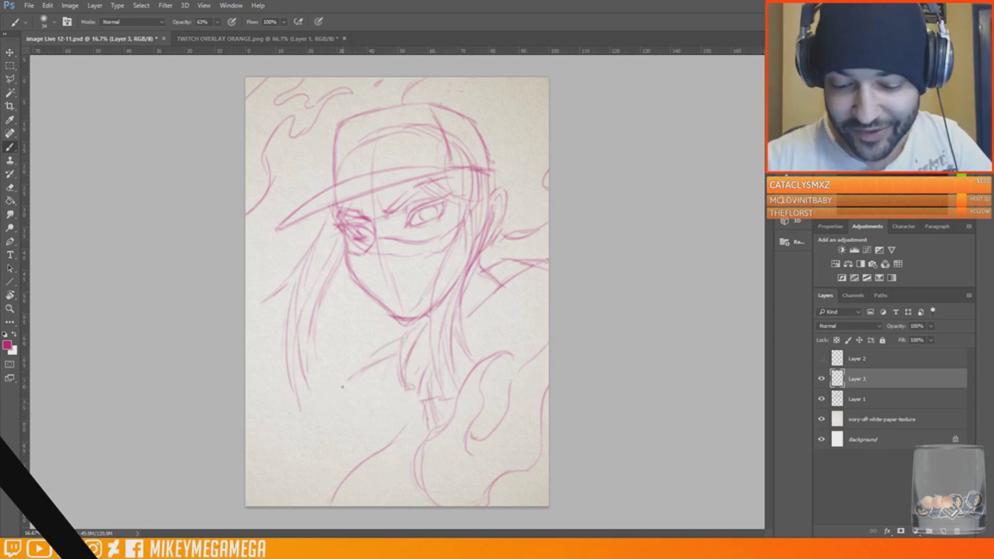
Extend the smoke contour at the canvas's right edge and erase the long diagonal body line
{"action": "left_click_drag", "start_coordinate": [547, 339], "coordinate": [512, 379]}
{"action": "key", "text": "e"}
{"action": "left_click_drag", "start_coordinate": [384, 449], "coordinate": [330, 504]}
{"action": "left_click_drag", "start_coordinate": [381, 450], "coordinate": [405, 427]}
{"action": "key", "text": "b"}
Sketch the torso and upper arm contours beneath the shoulder, down to the canvas's bottom edge
{"action": "left_click_drag", "start_coordinate": [404, 384], "coordinate": [371, 418]}
{"action": "left_click_drag", "start_coordinate": [359, 368], "coordinate": [340, 471]}
{"action": "left_click_drag", "start_coordinate": [378, 415], "coordinate": [356, 449]}
{"action": "left_click_drag", "start_coordinate": [428, 439], "coordinate": [377, 501]}
{"action": "left_click_drag", "start_coordinate": [424, 489], "coordinate": [393, 503]}
{"action": "left_click_drag", "start_coordinate": [345, 473], "coordinate": [358, 504]}
{"action": "left_click_drag", "start_coordinate": [345, 464], "coordinate": [342, 502]}
{"action": "left_click_drag", "start_coordinate": [387, 396], "coordinate": [346, 470]}
{"action": "left_click_drag", "start_coordinate": [335, 426], "coordinate": [287, 491]}
{"action": "left_click_drag", "start_coordinate": [270, 384], "coordinate": [247, 402]}
{"action": "left_click_drag", "start_coordinate": [258, 407], "coordinate": [246, 446]}
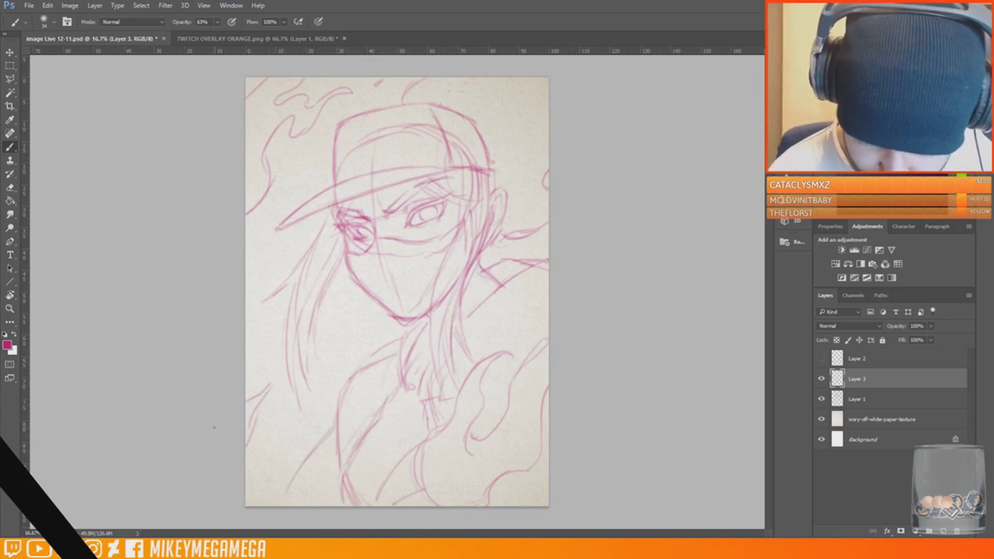
{"action": "key", "text": "ctrl+alt+z"}
{"action": "key", "text": "ctrl+alt+z"}
Add a new layer directly above the paper texture and fill it with dark purple
{"action": "left_click", "coordinate": [881, 420]}
{"action": "left_click", "coordinate": [943, 531]}
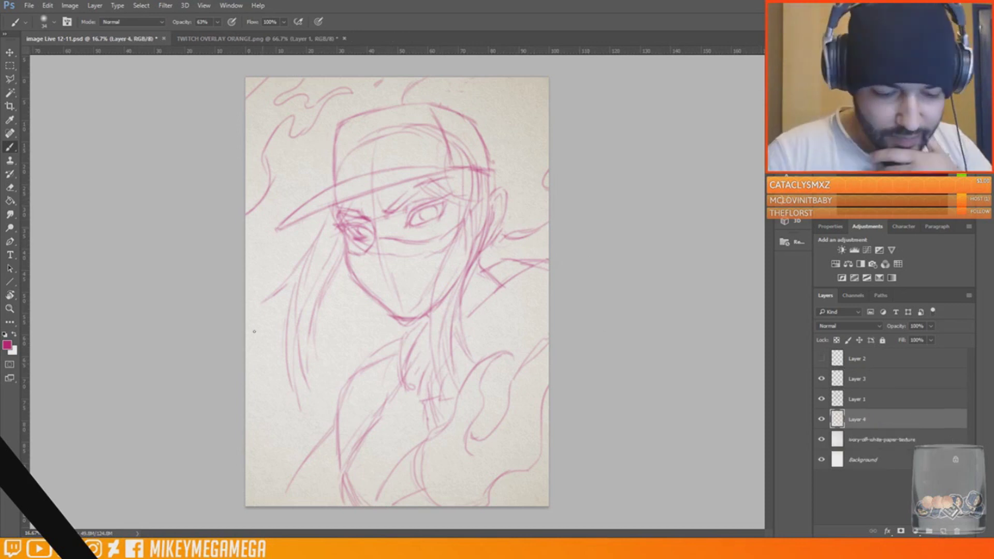
{"action": "left_click", "coordinate": [7, 345]}
{"action": "left_click", "coordinate": [802, 169]}
{"action": "left_click", "coordinate": [757, 203]}
{"action": "left_click", "coordinate": [898, 122]}
{"action": "left_click", "coordinate": [10, 201]}
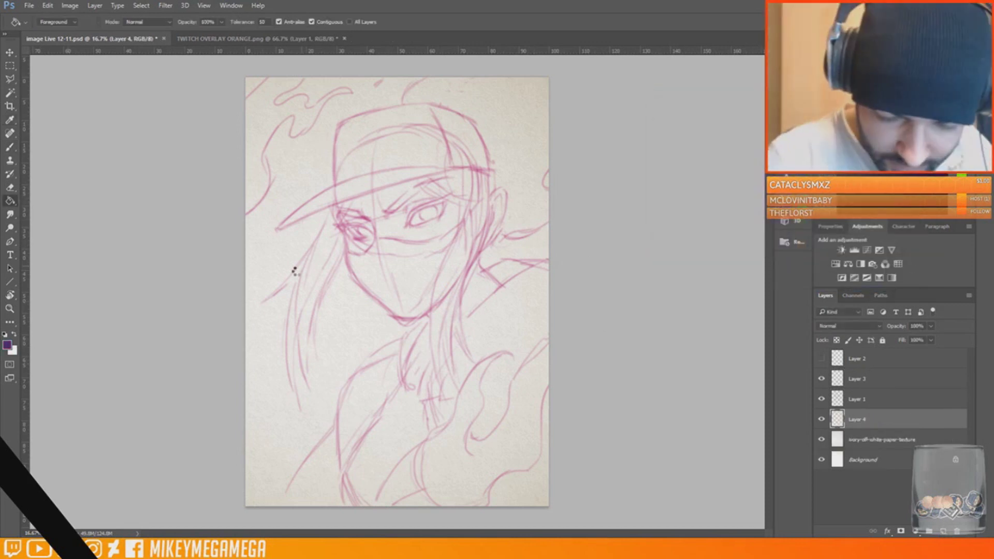
{"action": "left_click", "coordinate": [304, 270]}
Switch to a textured, irregular brush and enlarge it to 464 px
{"action": "left_click", "coordinate": [10, 147]}
{"action": "left_click", "coordinate": [54, 22]}
{"action": "double_click", "coordinate": [172, 243]}
{"action": "right_click", "coordinate": [311, 189]}
{"action": "left_click_drag", "start_coordinate": [336, 211], "coordinate": [362, 211]}
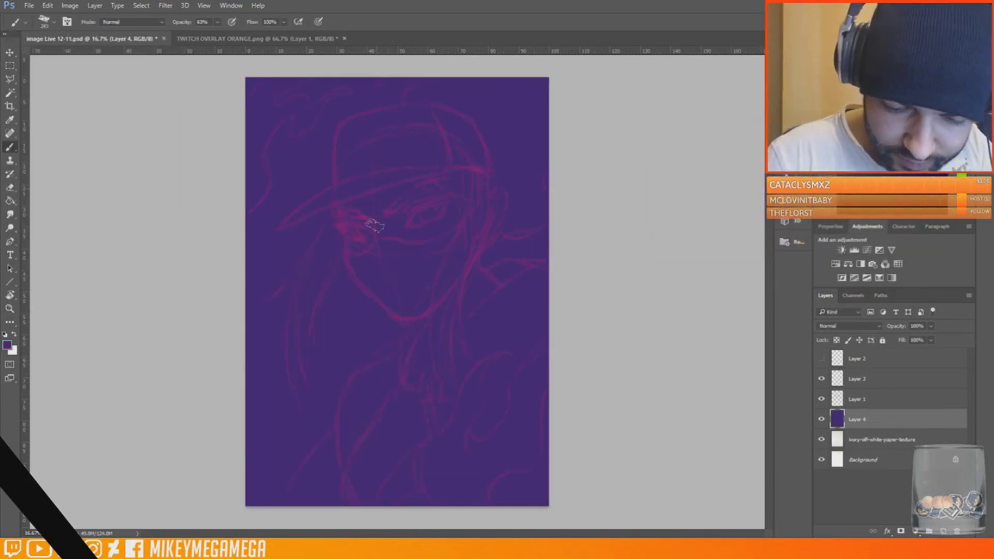
{"action": "right_click", "coordinate": [367, 234]}
{"action": "left_click_drag", "start_coordinate": [418, 256], "coordinate": [434, 257]}
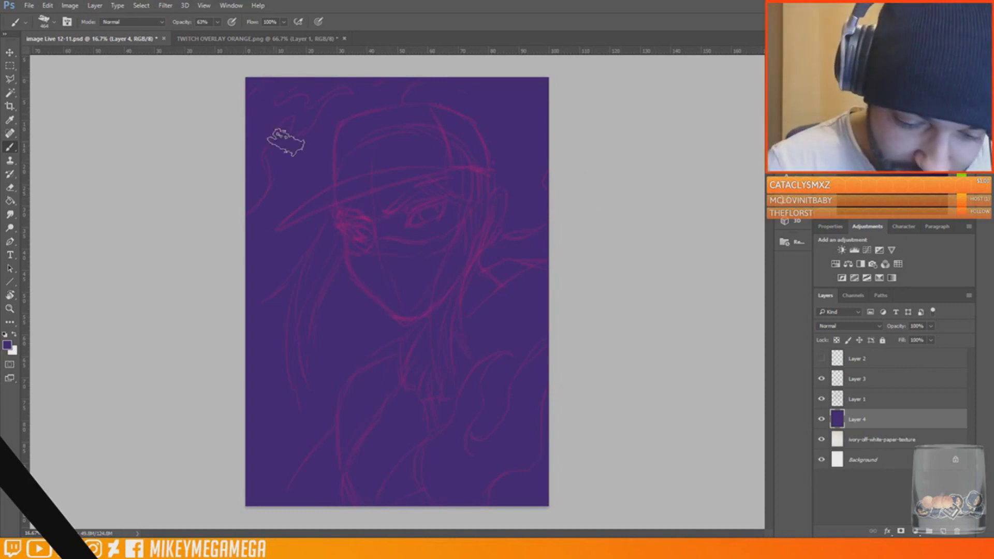
Choose a lighter purple and brush soft diagonal streaks across the purple background
{"action": "left_click", "coordinate": [7, 345]}
{"action": "left_click", "coordinate": [748, 188]}
{"action": "key", "text": "Return"}
{"action": "left_click_drag", "start_coordinate": [270, 482], "coordinate": [285, 440]}
{"action": "mouse_move", "coordinate": [297, 384]}
{"action": "left_mouse_down"}
{"action": "mouse_move", "coordinate": [333, 386]}
{"action": "mouse_move", "coordinate": [288, 124]}
{"action": "mouse_move", "coordinate": [350, 166]}
{"action": "left_mouse_up"}
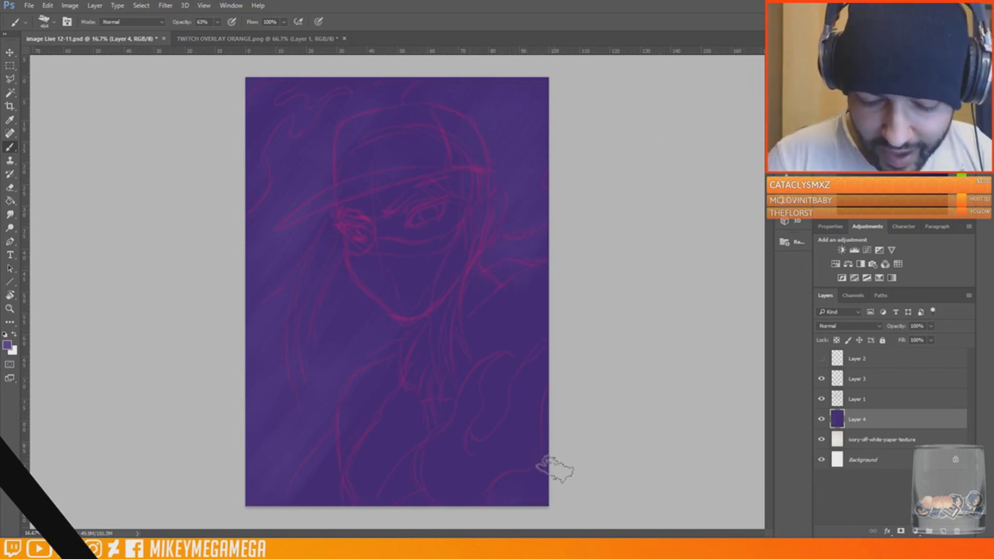
{"action": "left_click_drag", "start_coordinate": [461, 220], "coordinate": [513, 112]}
Vary the background with dark patches at the lower left and sampled purple strokes toward the upper right
{"action": "left_click", "coordinate": [7, 345]}
{"action": "mouse_move", "coordinate": [293, 406]}
{"action": "left_mouse_down"}
{"action": "mouse_move", "coordinate": [309, 267]}
{"action": "mouse_move", "coordinate": [366, 404]}
{"action": "left_mouse_up"}
{"action": "left_click_drag", "start_coordinate": [494, 154], "coordinate": [518, 156]}
{"action": "left_click", "coordinate": [518, 157], "text": "alt"}
{"action": "left_click_drag", "start_coordinate": [239, 502], "coordinate": [280, 489]}
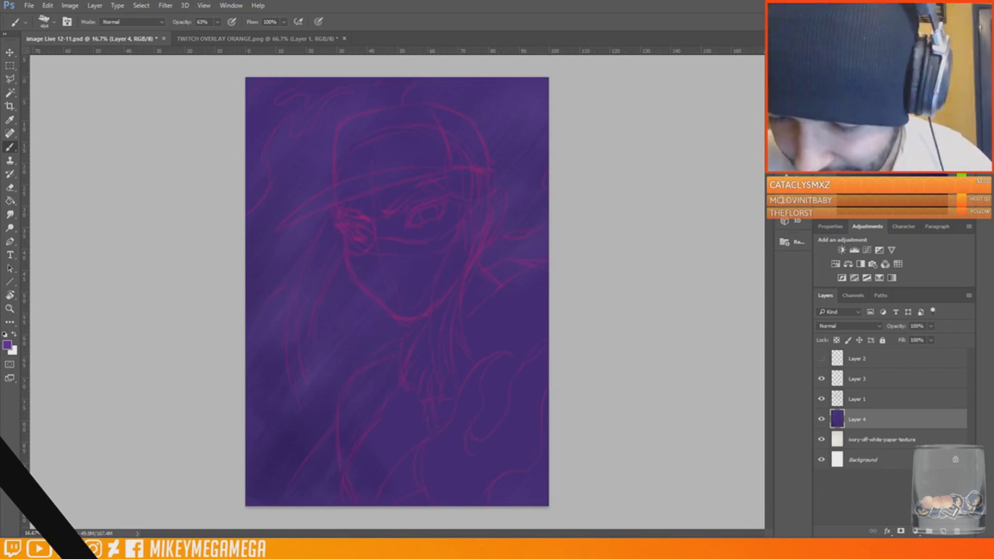
Set a brighter purple, add a new layer above the purple background and reduce the brush size
{"action": "left_click", "coordinate": [900, 160]}
{"action": "left_click", "coordinate": [943, 531]}
{"action": "right_click", "coordinate": [383, 213]}
{"action": "right_click", "coordinate": [410, 207]}
{"action": "left_click", "coordinate": [473, 228]}
{"action": "left_click", "coordinate": [419, 199]}
{"action": "scroll", "coordinate": [416, 203], "scroll_direction": "up", "scroll_amount": 8}
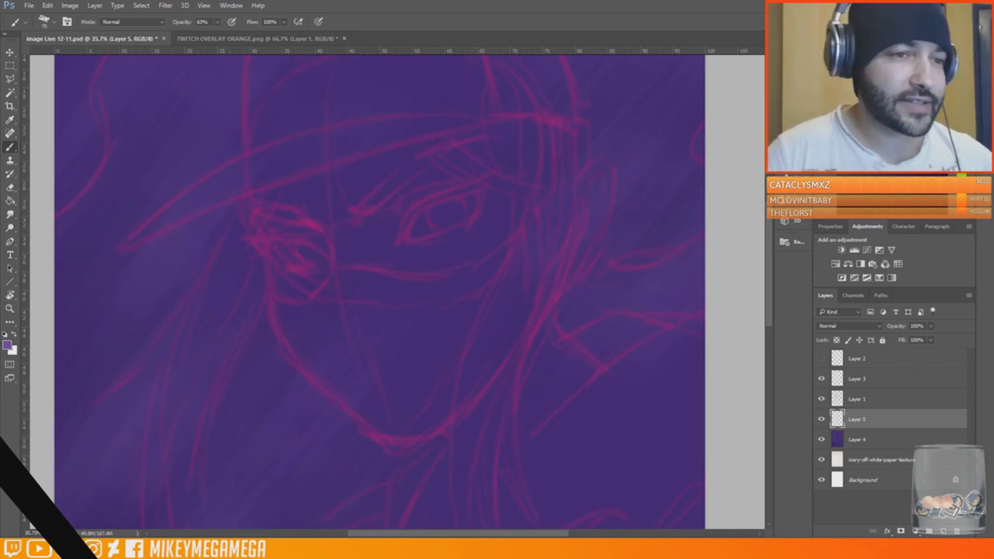
Block in the chest area below the neck on Layer 5 with broad, overlapping strokes of the lighter purple
{"action": "mouse_move", "coordinate": [270, 223]}
{"action": "left_mouse_down"}
{"action": "mouse_move", "coordinate": [275, 293]}
{"action": "mouse_move", "coordinate": [321, 244]}
{"action": "mouse_move", "coordinate": [303, 204]}
{"action": "mouse_move", "coordinate": [466, 136]}
{"action": "mouse_move", "coordinate": [433, 262]}
{"action": "mouse_move", "coordinate": [308, 259]}
{"action": "mouse_move", "coordinate": [282, 244]}
{"action": "left_mouse_up"}
{"action": "left_click_drag", "start_coordinate": [540, 125], "coordinate": [509, 239]}
{"action": "left_click_drag", "start_coordinate": [769, 228], "coordinate": [772, 323]}
{"action": "mouse_move", "coordinate": [339, 311]}
{"action": "left_mouse_down"}
{"action": "mouse_move", "coordinate": [305, 409]}
{"action": "mouse_move", "coordinate": [428, 410]}
{"action": "mouse_move", "coordinate": [368, 356]}
{"action": "mouse_move", "coordinate": [435, 155]}
{"action": "mouse_move", "coordinate": [305, 326]}
{"action": "left_mouse_up"}
{"action": "mouse_move", "coordinate": [437, 359]}
{"action": "left_mouse_down"}
{"action": "mouse_move", "coordinate": [454, 434]}
{"action": "mouse_move", "coordinate": [352, 460]}
{"action": "left_mouse_up"}
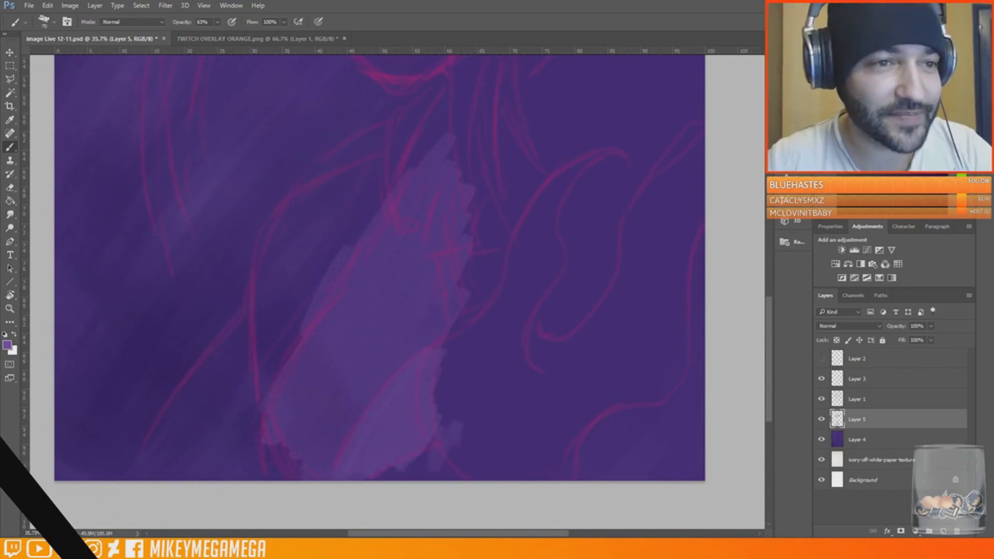
{"action": "mouse_move", "coordinate": [296, 474]}
{"action": "left_mouse_down"}
{"action": "mouse_move", "coordinate": [424, 330]}
{"action": "mouse_move", "coordinate": [444, 166]}
{"action": "mouse_move", "coordinate": [445, 386]}
{"action": "left_mouse_up"}
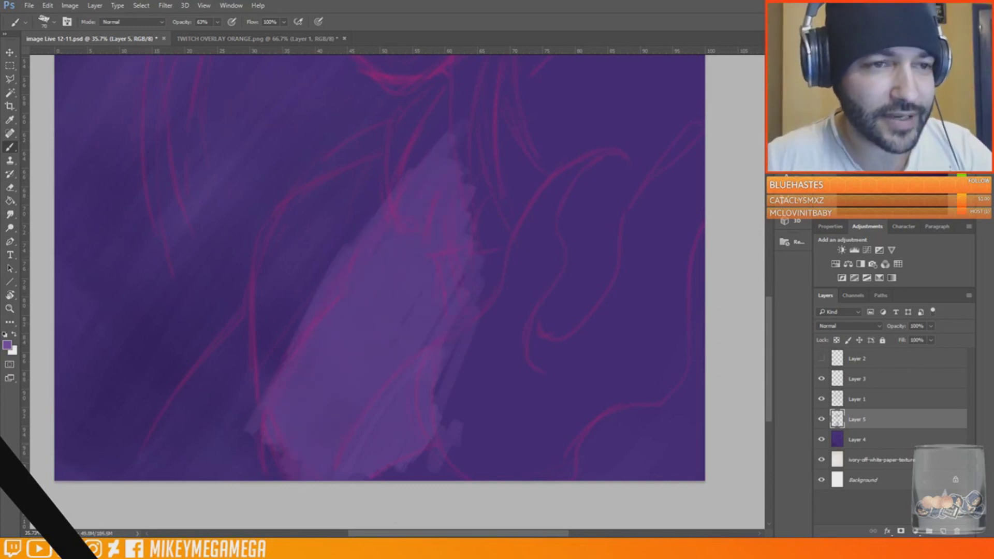
Paint the exposed strip of face around the eyes, between the cap brim and the mask, with the lighter purple
{"action": "left_click_drag", "start_coordinate": [769, 315], "coordinate": [769, 199]}
{"action": "left_click_drag", "start_coordinate": [343, 347], "coordinate": [407, 358]}
{"action": "left_click_drag", "start_coordinate": [548, 227], "coordinate": [521, 308]}
{"action": "mouse_move", "coordinate": [344, 250]}
{"action": "left_mouse_down"}
{"action": "mouse_move", "coordinate": [354, 271]}
{"action": "mouse_move", "coordinate": [404, 230]}
{"action": "left_mouse_up"}
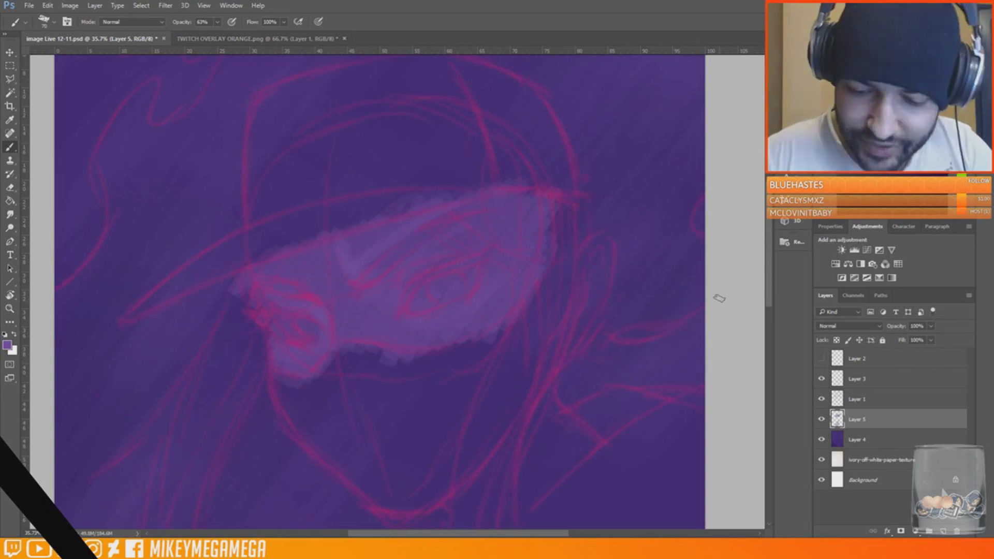
{"action": "left_click_drag", "start_coordinate": [769, 223], "coordinate": [769, 364]}
{"action": "left_click_drag", "start_coordinate": [374, 365], "coordinate": [364, 413]}
{"action": "left_click_drag", "start_coordinate": [770, 334], "coordinate": [777, 245]}
Fill the mask and neck shadow with dark blue and paint the collar beside the neck with the purple sampled from the chest
{"action": "scroll", "coordinate": [436, 345], "scroll_direction": "down", "scroll_amount": 6}
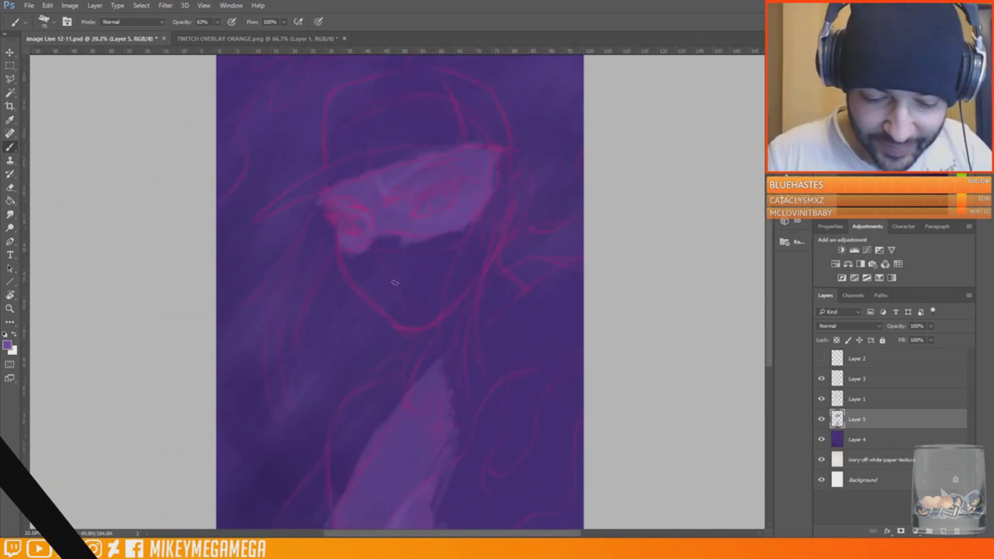
{"action": "scroll", "coordinate": [436, 346], "scroll_direction": "up", "scroll_amount": 1}
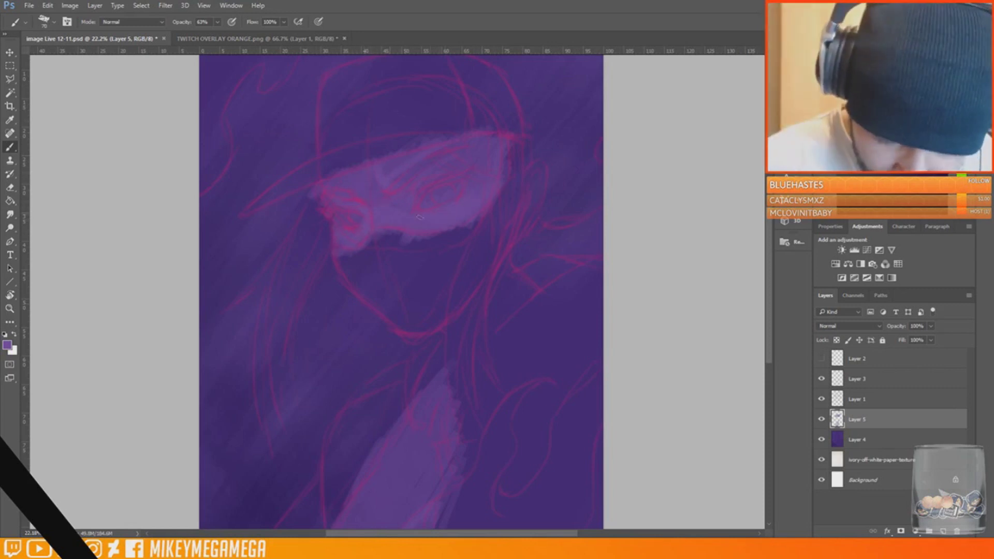
{"action": "mouse_move", "coordinate": [342, 257]}
{"action": "left_mouse_down"}
{"action": "mouse_move", "coordinate": [367, 272]}
{"action": "mouse_move", "coordinate": [491, 243]}
{"action": "left_mouse_up"}
{"action": "left_click_drag", "start_coordinate": [444, 336], "coordinate": [394, 430]}
{"action": "scroll", "coordinate": [456, 290], "scroll_direction": "down", "scroll_amount": 3}
{"action": "left_click", "coordinate": [434, 321], "text": "alt"}
{"action": "mouse_move", "coordinate": [530, 201]}
{"action": "left_mouse_down"}
{"action": "mouse_move", "coordinate": [489, 245]}
{"action": "mouse_move", "coordinate": [485, 234]}
{"action": "mouse_move", "coordinate": [531, 206]}
{"action": "left_mouse_up"}
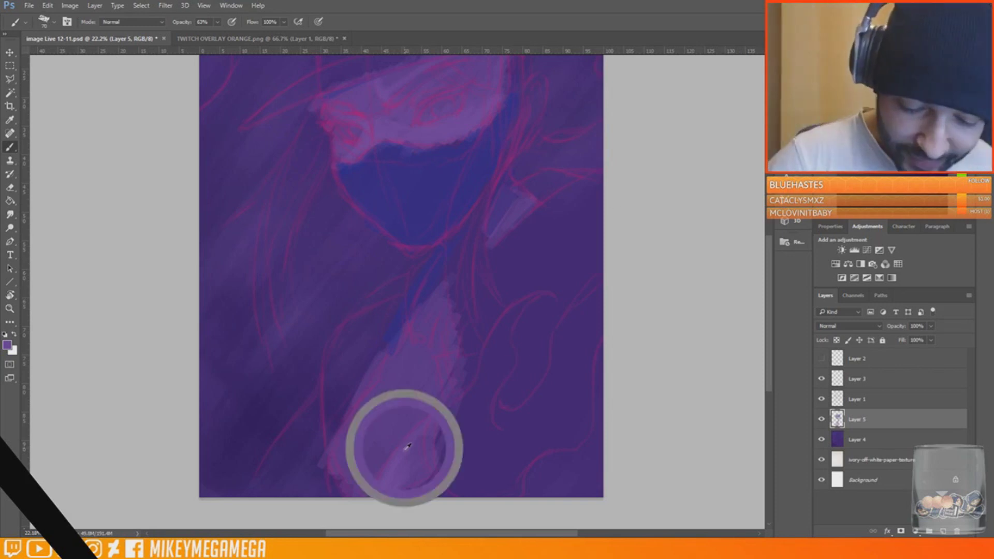
Add lighter purple highlights around both eyes, across the nose bridge and along the upper edge of the mask
{"action": "scroll", "coordinate": [406, 444], "scroll_direction": "up", "scroll_amount": 3}
{"action": "scroll", "coordinate": [479, 311], "scroll_direction": "down", "scroll_amount": 3}
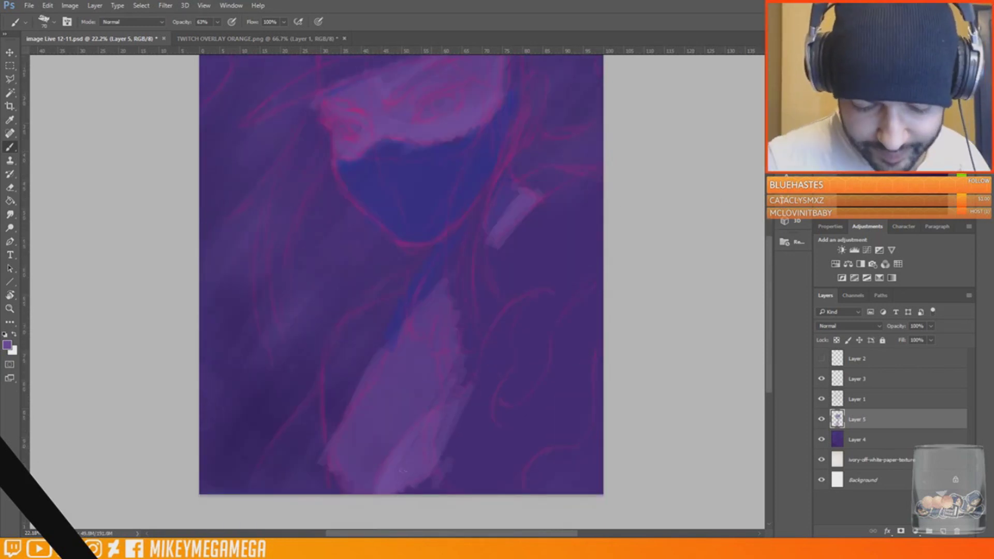
{"action": "scroll", "coordinate": [481, 312], "scroll_direction": "up", "scroll_amount": 4}
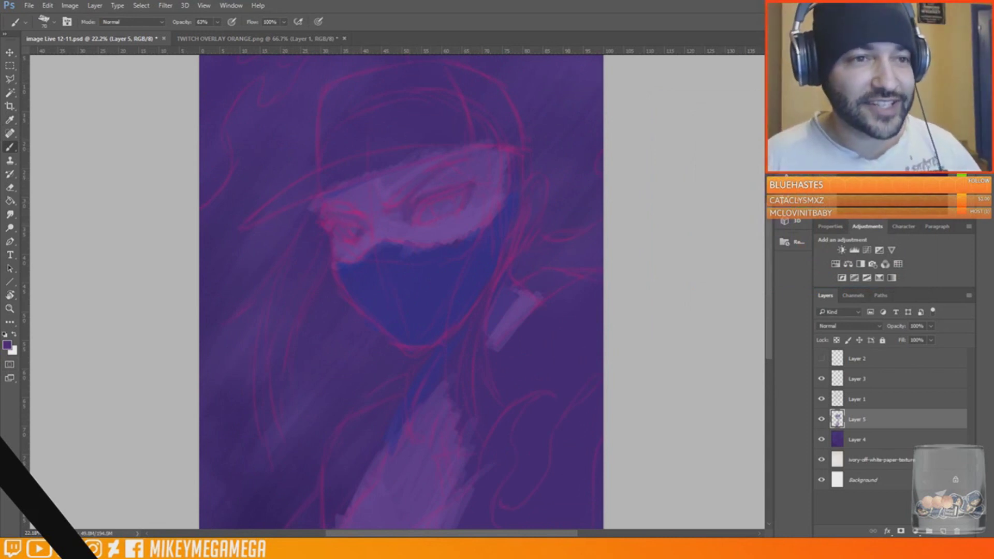
{"action": "mouse_move", "coordinate": [359, 221]}
{"action": "left_mouse_down"}
{"action": "mouse_move", "coordinate": [371, 231]}
{"action": "mouse_move", "coordinate": [404, 220]}
{"action": "left_mouse_up"}
{"action": "left_click_drag", "start_coordinate": [433, 206], "coordinate": [422, 219]}
{"action": "mouse_move", "coordinate": [426, 218]}
{"action": "left_mouse_down"}
{"action": "mouse_move", "coordinate": [466, 195]}
{"action": "mouse_move", "coordinate": [459, 208]}
{"action": "left_mouse_up"}
{"action": "mouse_move", "coordinate": [410, 208]}
{"action": "left_mouse_down"}
{"action": "mouse_move", "coordinate": [402, 225]}
{"action": "mouse_move", "coordinate": [423, 223]}
{"action": "left_mouse_up"}
{"action": "left_click_drag", "start_coordinate": [407, 217], "coordinate": [424, 199]}
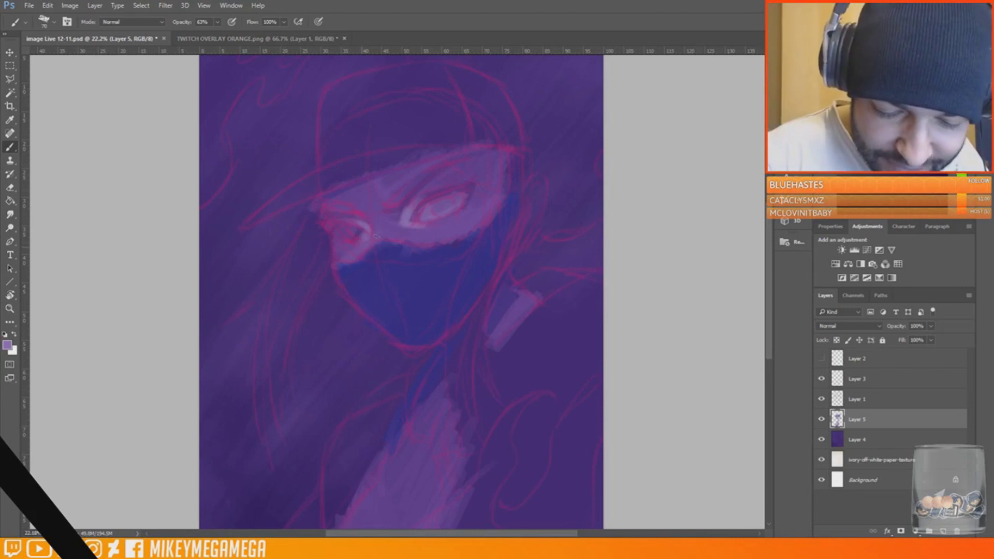
{"action": "left_click_drag", "start_coordinate": [471, 231], "coordinate": [405, 237]}
Brush light purple diagonal highlight streaks over the chest area
{"action": "scroll", "coordinate": [467, 351], "scroll_direction": "down", "scroll_amount": 3}
{"action": "left_click_drag", "start_coordinate": [357, 424], "coordinate": [341, 461]}
{"action": "left_click_drag", "start_coordinate": [394, 443], "coordinate": [377, 476]}
{"action": "left_click_drag", "start_coordinate": [383, 406], "coordinate": [357, 489]}
{"action": "mouse_move", "coordinate": [418, 347]}
{"action": "left_mouse_down"}
{"action": "mouse_move", "coordinate": [383, 456]}
{"action": "mouse_move", "coordinate": [480, 391]}
{"action": "mouse_move", "coordinate": [393, 490]}
{"action": "left_mouse_up"}
{"action": "left_click_drag", "start_coordinate": [476, 399], "coordinate": [444, 445]}
{"action": "left_click_drag", "start_coordinate": [392, 364], "coordinate": [368, 404]}
Sample the mask's dark blue, fill the left shoulder and sleeve, and trace the jacket edges along the collar and chest
{"action": "left_click", "coordinate": [379, 294], "text": "alt"}
{"action": "left_click", "coordinate": [426, 229], "text": "alt"}
{"action": "left_click_drag", "start_coordinate": [357, 383], "coordinate": [347, 336]}
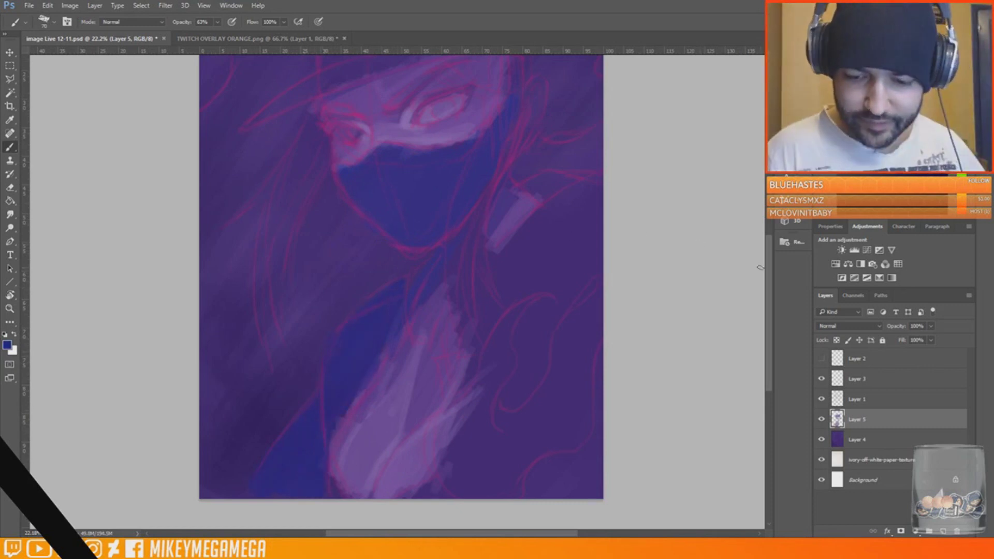
{"action": "scroll", "coordinate": [533, 289], "scroll_direction": "up", "scroll_amount": 3}
{"action": "scroll", "coordinate": [527, 296], "scroll_direction": "down", "scroll_amount": 2}
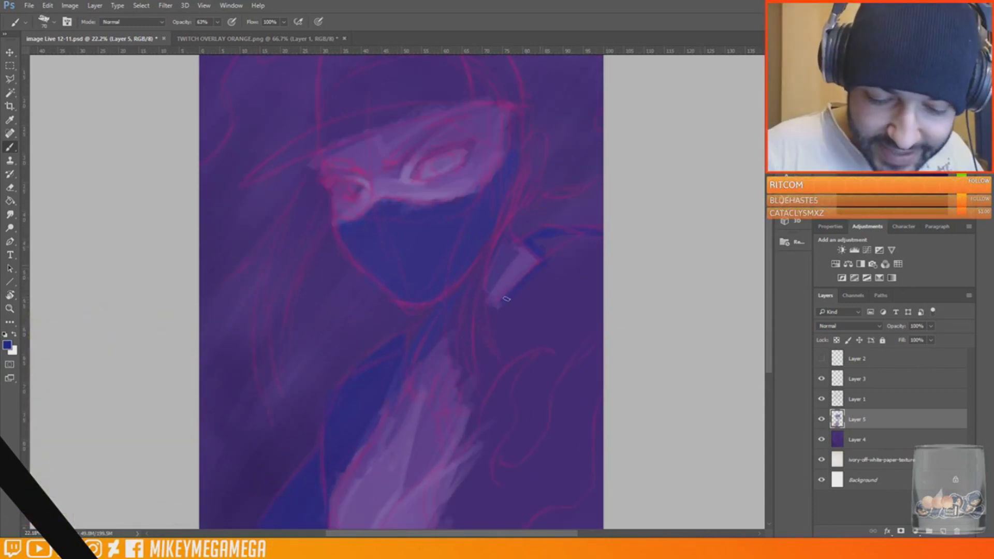
{"action": "scroll", "coordinate": [467, 367], "scroll_direction": "down", "scroll_amount": 4}
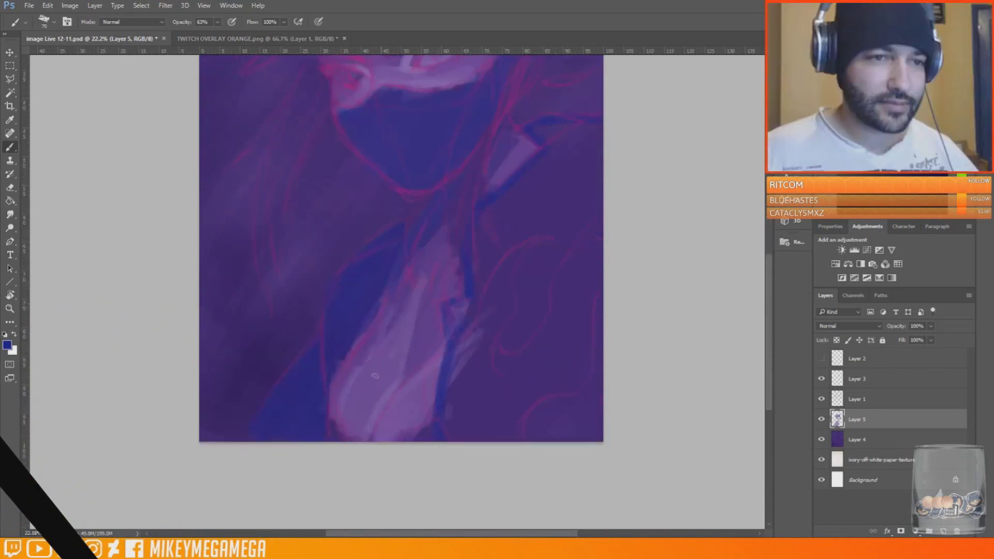
Fill the right side of the jacket and the gaps around the lower-right smoke with dark blue
{"action": "left_click_drag", "start_coordinate": [530, 413], "coordinate": [611, 400]}
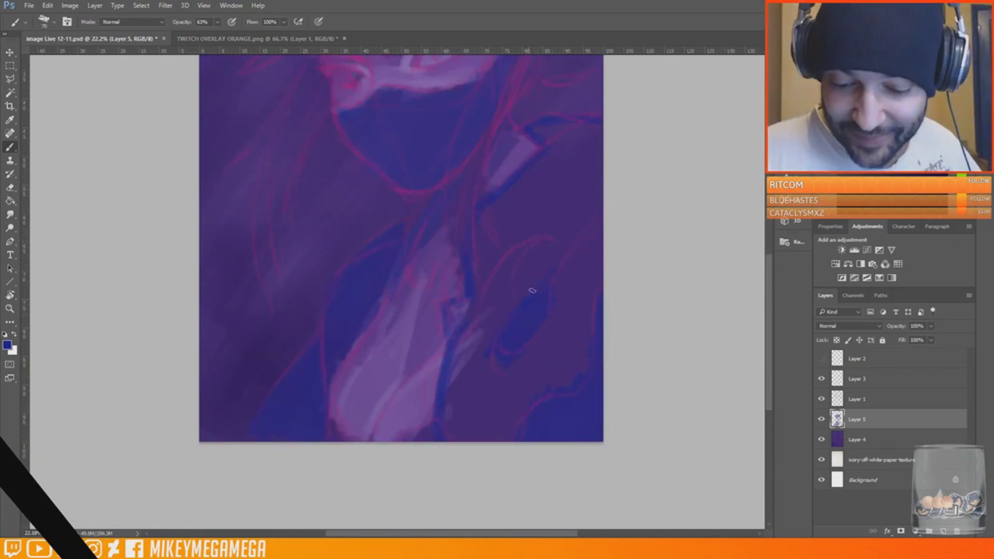
{"action": "left_click_drag", "start_coordinate": [459, 308], "coordinate": [459, 357]}
{"action": "scroll", "coordinate": [459, 357], "scroll_direction": "up", "scroll_amount": 3}
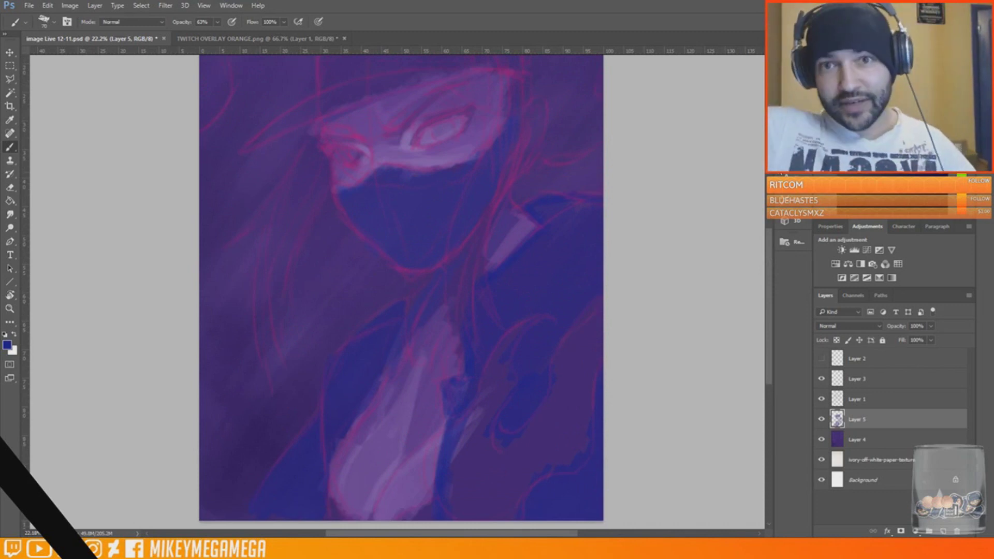
Choose a bright magenta and paint the curling smoke in the upper-left corner of the canvas
{"action": "left_click", "coordinate": [408, 159], "text": "alt"}
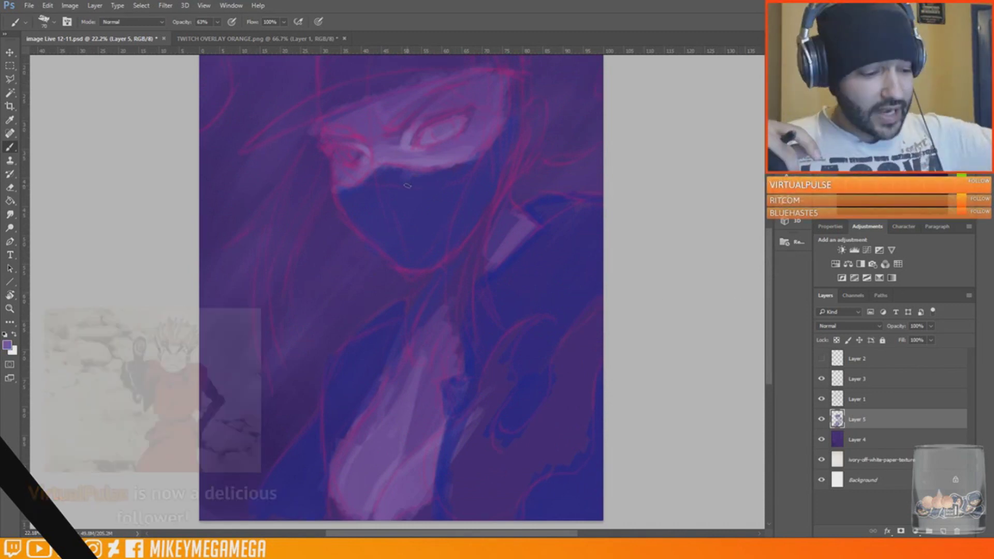
{"action": "scroll", "coordinate": [723, 259], "scroll_direction": "up", "scroll_amount": 2}
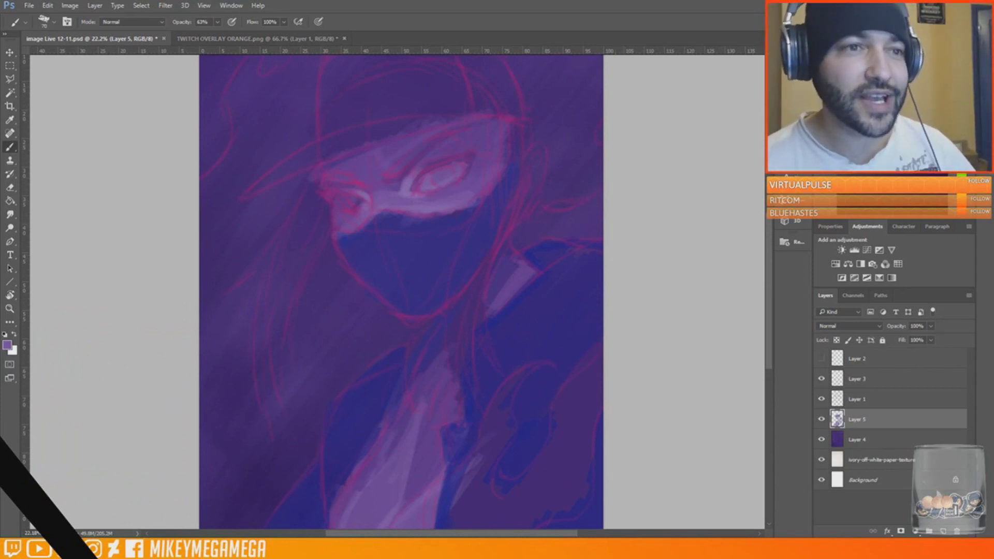
{"action": "left_click", "coordinate": [925, 107]}
{"action": "scroll", "coordinate": [401, 289], "scroll_direction": "up", "scroll_amount": 3}
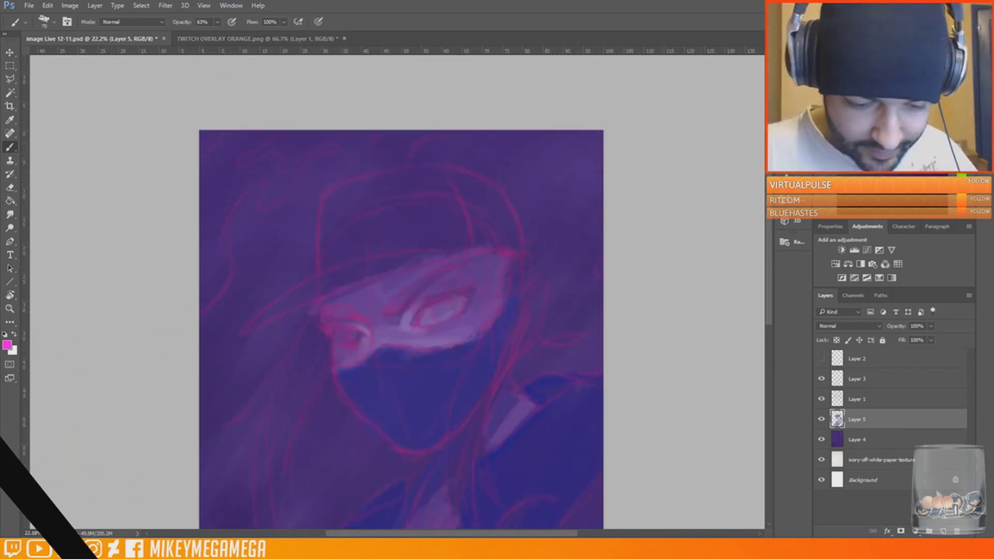
{"action": "left_click_drag", "start_coordinate": [221, 284], "coordinate": [200, 308]}
{"action": "mouse_move", "coordinate": [164, 352]}
{"action": "left_mouse_down"}
{"action": "mouse_move", "coordinate": [226, 220]}
{"action": "mouse_move", "coordinate": [269, 172]}
{"action": "mouse_move", "coordinate": [310, 155]}
{"action": "mouse_move", "coordinate": [236, 122]}
{"action": "mouse_move", "coordinate": [209, 230]}
{"action": "mouse_move", "coordinate": [241, 150]}
{"action": "mouse_move", "coordinate": [272, 199]}
{"action": "mouse_move", "coordinate": [206, 210]}
{"action": "mouse_move", "coordinate": [275, 166]}
{"action": "left_mouse_up"}
Pick a deep reddish purple and fill in the cap's crown and brim
{"action": "left_click", "coordinate": [925, 109]}
{"action": "scroll", "coordinate": [250, 282], "scroll_direction": "down", "scroll_amount": 1}
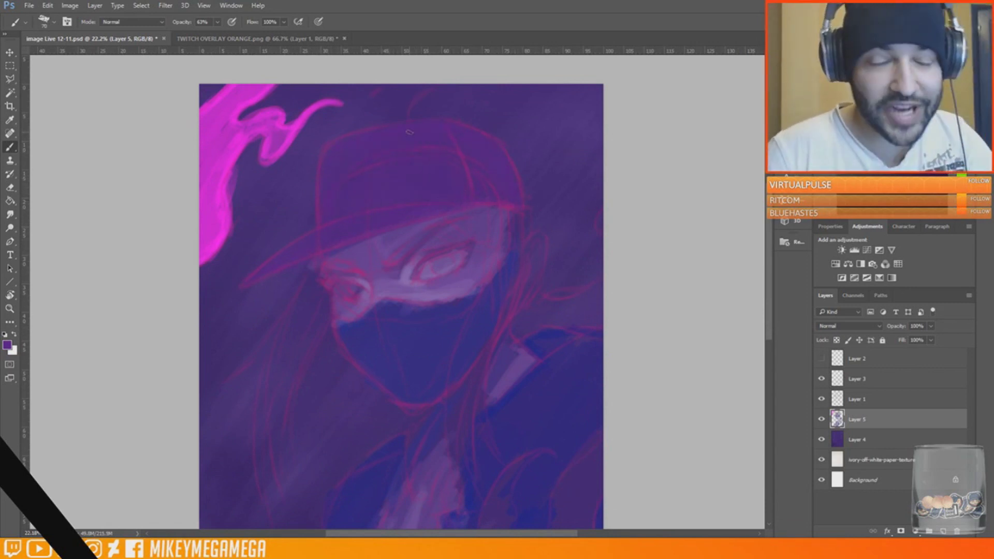
{"action": "scroll", "coordinate": [565, 132], "scroll_direction": "down", "scroll_amount": 1}
Sample the smoke's magenta and paint the large smoke shape behind the cap in the upper-right corner
{"action": "left_click", "coordinate": [222, 198], "text": "alt"}
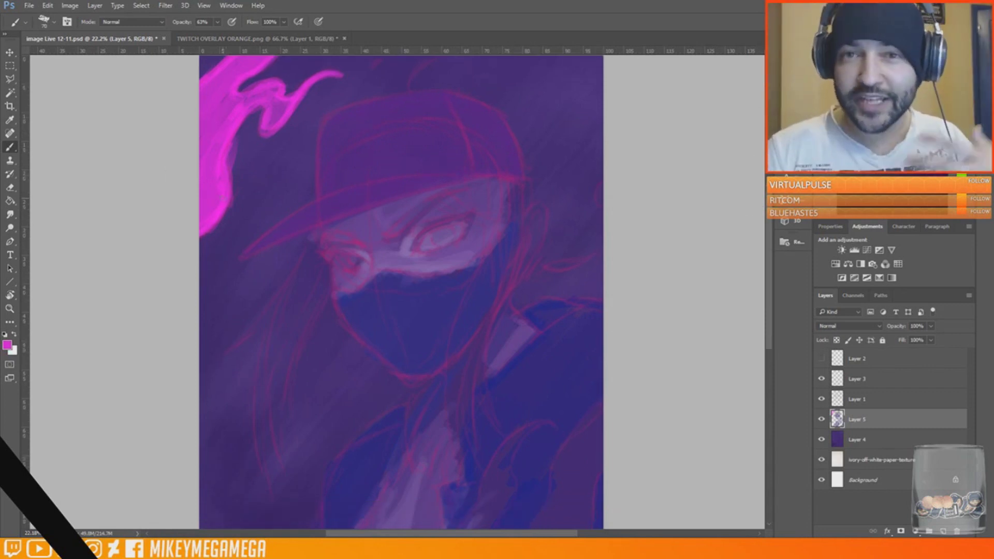
{"action": "scroll", "coordinate": [637, 178], "scroll_direction": "up", "scroll_amount": 4}
{"action": "mouse_move", "coordinate": [437, 119]}
{"action": "left_mouse_down"}
{"action": "mouse_move", "coordinate": [409, 147]}
{"action": "mouse_move", "coordinate": [504, 176]}
{"action": "mouse_move", "coordinate": [527, 221]}
{"action": "mouse_move", "coordinate": [541, 267]}
{"action": "mouse_move", "coordinate": [533, 331]}
{"action": "mouse_move", "coordinate": [523, 259]}
{"action": "mouse_move", "coordinate": [548, 327]}
{"action": "mouse_move", "coordinate": [601, 298]}
{"action": "left_mouse_up"}
{"action": "left_click_drag", "start_coordinate": [602, 231], "coordinate": [590, 270]}
{"action": "mouse_move", "coordinate": [431, 125]}
{"action": "left_mouse_down"}
{"action": "mouse_move", "coordinate": [417, 149]}
{"action": "mouse_move", "coordinate": [514, 110]}
{"action": "mouse_move", "coordinate": [596, 207]}
{"action": "mouse_move", "coordinate": [564, 230]}
{"action": "mouse_move", "coordinate": [561, 313]}
{"action": "mouse_move", "coordinate": [585, 249]}
{"action": "mouse_move", "coordinate": [538, 233]}
{"action": "mouse_move", "coordinate": [564, 183]}
{"action": "left_mouse_up"}
{"action": "mouse_move", "coordinate": [430, 143]}
{"action": "left_mouse_down"}
{"action": "mouse_move", "coordinate": [440, 132]}
{"action": "mouse_move", "coordinate": [515, 164]}
{"action": "left_mouse_up"}
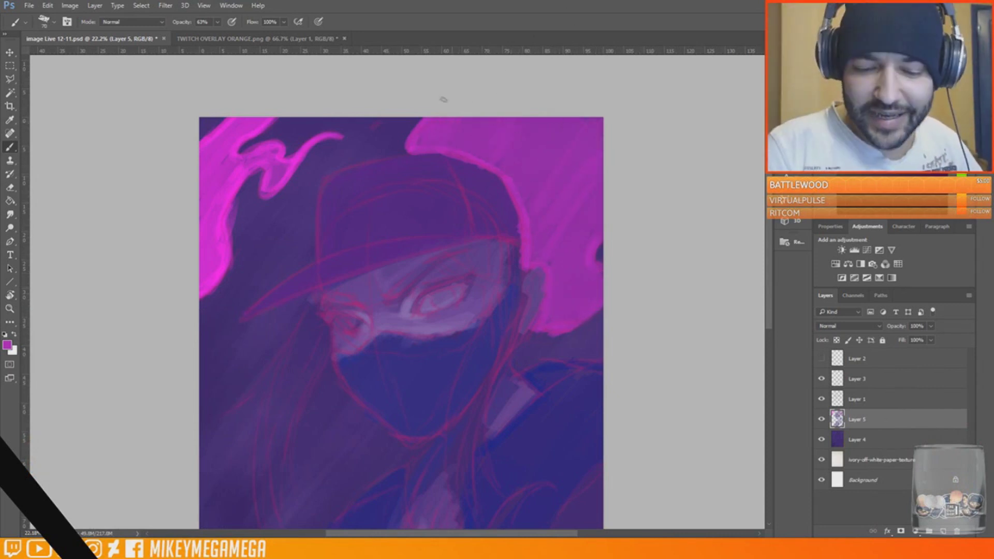
Paint the curling smoke over the jacket at the lower right of the canvas in darker magenta
{"action": "scroll", "coordinate": [517, 240], "scroll_direction": "down", "scroll_amount": 5}
{"action": "mouse_move", "coordinate": [546, 263]}
{"action": "left_mouse_down"}
{"action": "mouse_move", "coordinate": [505, 290]}
{"action": "mouse_move", "coordinate": [494, 382]}
{"action": "mouse_move", "coordinate": [432, 461]}
{"action": "mouse_move", "coordinate": [526, 385]}
{"action": "mouse_move", "coordinate": [562, 295]}
{"action": "mouse_move", "coordinate": [530, 444]}
{"action": "mouse_move", "coordinate": [580, 290]}
{"action": "left_mouse_up"}
{"action": "left_click_drag", "start_coordinate": [570, 357], "coordinate": [533, 419]}
{"action": "left_click_drag", "start_coordinate": [478, 380], "coordinate": [445, 459]}
{"action": "mouse_move", "coordinate": [585, 274]}
{"action": "left_mouse_down"}
{"action": "mouse_move", "coordinate": [562, 352]}
{"action": "mouse_move", "coordinate": [574, 339]}
{"action": "left_mouse_up"}
{"action": "scroll", "coordinate": [755, 235], "scroll_direction": "up", "scroll_amount": 3}
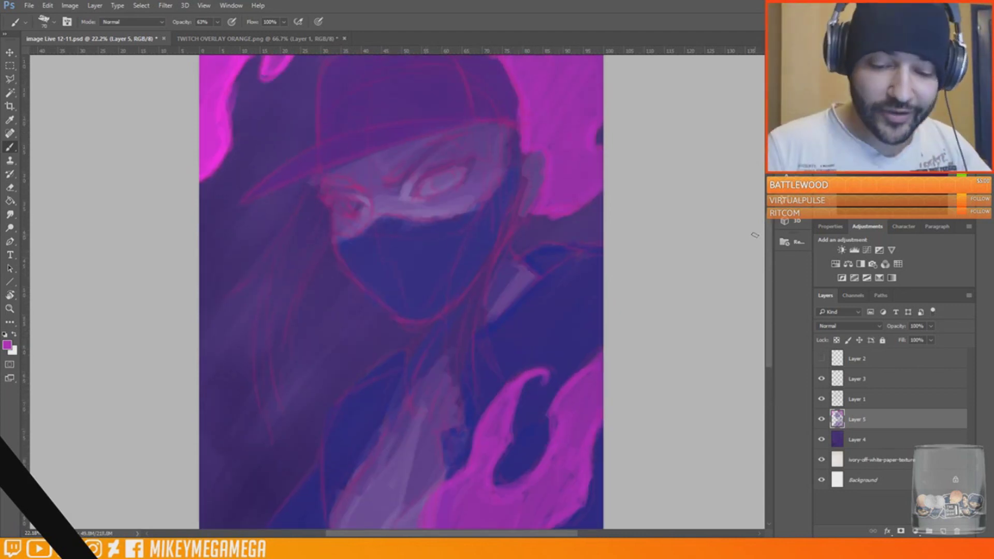
Sample the bright magenta from the upper-left smoke and brighten the edges and body of the upper-right smoke
{"action": "scroll", "coordinate": [755, 235], "scroll_direction": "up", "scroll_amount": 2}
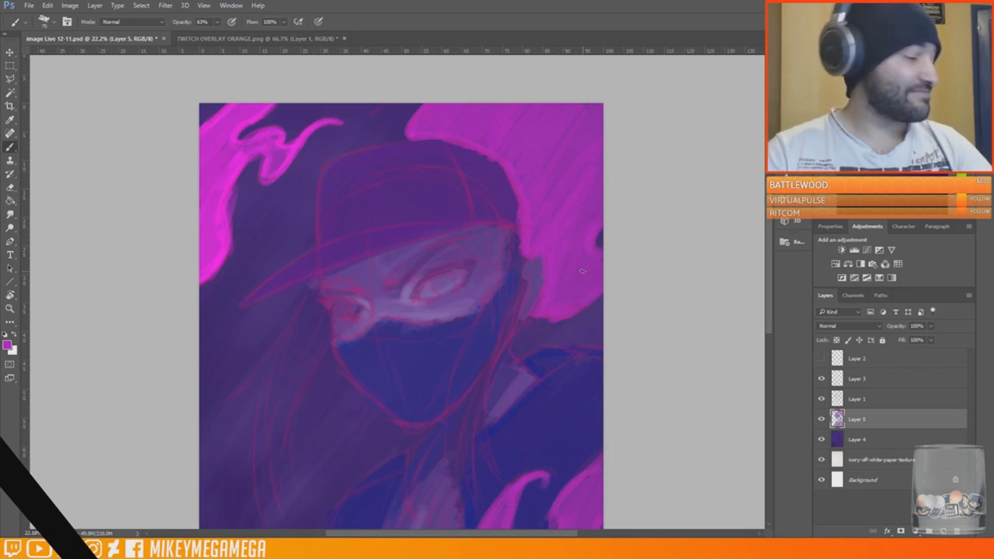
{"action": "scroll", "coordinate": [721, 242], "scroll_direction": "down", "scroll_amount": 2}
{"action": "left_click", "coordinate": [234, 147], "text": "alt"}
{"action": "scroll", "coordinate": [233, 148], "scroll_direction": "up", "scroll_amount": 3}
{"action": "left_click_drag", "start_coordinate": [428, 142], "coordinate": [410, 178]}
{"action": "left_click_drag", "start_coordinate": [598, 256], "coordinate": [594, 285]}
{"action": "left_click_drag", "start_coordinate": [600, 324], "coordinate": [528, 360]}
{"action": "left_click_drag", "start_coordinate": [576, 336], "coordinate": [592, 272]}
{"action": "left_click_drag", "start_coordinate": [575, 270], "coordinate": [532, 314]}
Paint long bright magenta hair strands from the cap brim down the right side of the face, past the mask
{"action": "scroll", "coordinate": [535, 305], "scroll_direction": "down", "scroll_amount": 4}
{"action": "left_click_drag", "start_coordinate": [511, 119], "coordinate": [514, 165]}
{"action": "left_click_drag", "start_coordinate": [503, 118], "coordinate": [494, 215]}
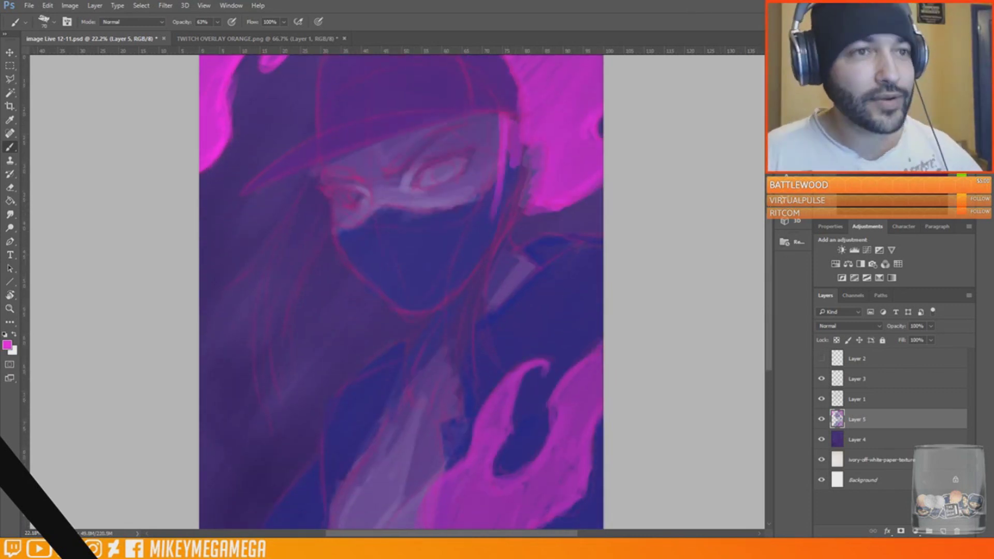
{"action": "left_click_drag", "start_coordinate": [497, 171], "coordinate": [458, 376]}
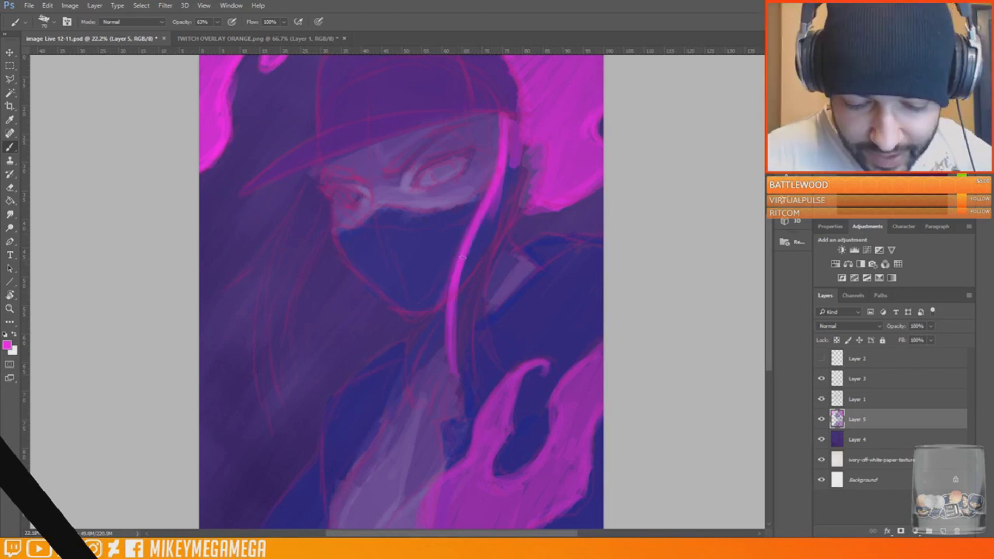
{"action": "left_click_drag", "start_coordinate": [462, 256], "coordinate": [408, 382]}
{"action": "left_click_drag", "start_coordinate": [449, 275], "coordinate": [410, 396]}
{"action": "left_click_drag", "start_coordinate": [526, 157], "coordinate": [459, 389]}
Add magenta fringe strands under the brim above the eye and thicken the right-hand hair with outer strands
{"action": "mouse_move", "coordinate": [529, 133]}
{"action": "left_mouse_down"}
{"action": "mouse_move", "coordinate": [458, 296]}
{"action": "mouse_move", "coordinate": [466, 273]}
{"action": "left_mouse_up"}
{"action": "left_click_drag", "start_coordinate": [443, 125], "coordinate": [495, 159]}
{"action": "mouse_move", "coordinate": [458, 115]}
{"action": "left_mouse_down"}
{"action": "mouse_move", "coordinate": [489, 142]}
{"action": "mouse_move", "coordinate": [510, 105]}
{"action": "left_mouse_up"}
{"action": "mouse_move", "coordinate": [538, 146]}
{"action": "left_mouse_down"}
{"action": "mouse_move", "coordinate": [471, 345]}
{"action": "mouse_move", "coordinate": [479, 398]}
{"action": "left_mouse_up"}
{"action": "mouse_move", "coordinate": [536, 166]}
{"action": "left_mouse_down"}
{"action": "mouse_move", "coordinate": [500, 366]}
{"action": "mouse_move", "coordinate": [502, 256]}
{"action": "left_mouse_up"}
Paint flowing magenta hair strands down the left side of the face and extend the tip of a right-hand strand
{"action": "mouse_move", "coordinate": [311, 170]}
{"action": "left_mouse_down"}
{"action": "mouse_move", "coordinate": [326, 210]}
{"action": "mouse_move", "coordinate": [285, 358]}
{"action": "left_mouse_up"}
{"action": "left_click_drag", "start_coordinate": [326, 209], "coordinate": [270, 418]}
{"action": "left_click_drag", "start_coordinate": [271, 332], "coordinate": [285, 403]}
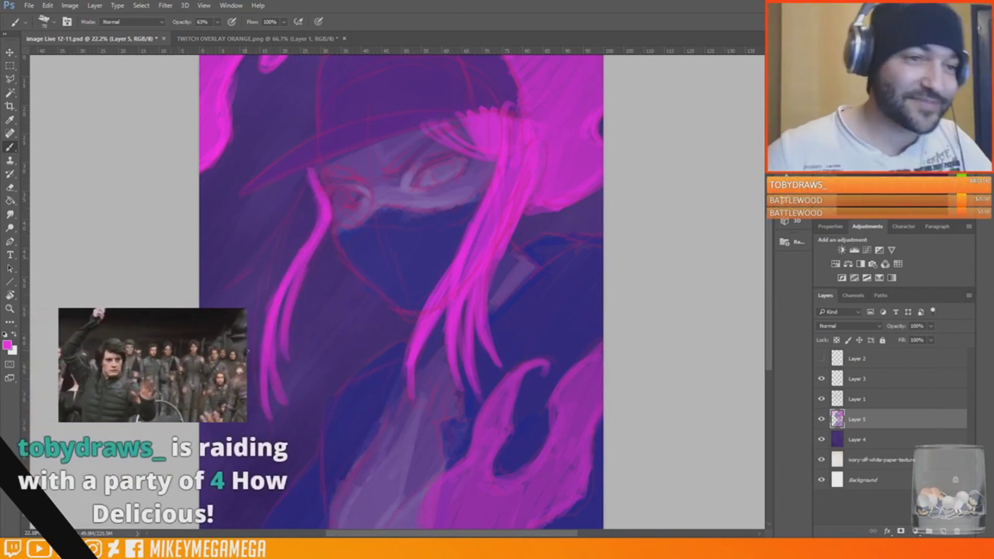
{"action": "left_click_drag", "start_coordinate": [312, 170], "coordinate": [263, 362]}
{"action": "left_click_drag", "start_coordinate": [317, 194], "coordinate": [270, 311]}
{"action": "left_click_drag", "start_coordinate": [306, 206], "coordinate": [243, 279]}
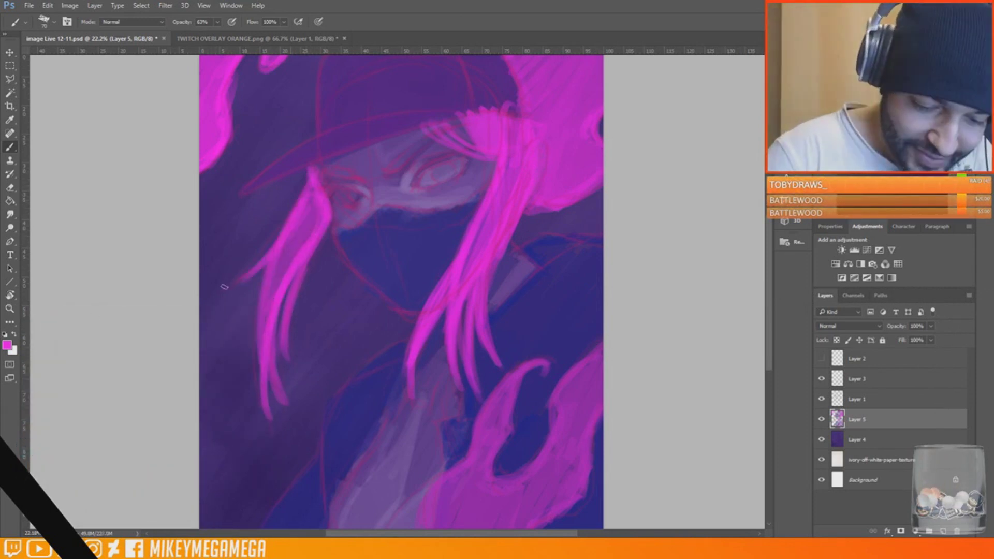
{"action": "left_click_drag", "start_coordinate": [285, 224], "coordinate": [226, 290]}
{"action": "left_click_drag", "start_coordinate": [327, 235], "coordinate": [288, 297]}
{"action": "left_click_drag", "start_coordinate": [410, 396], "coordinate": [410, 418]}
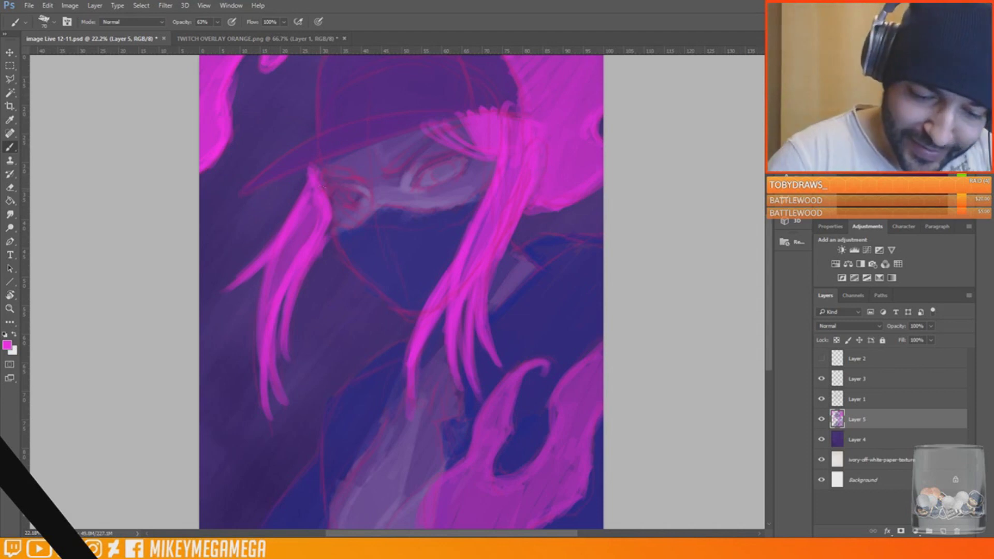
Brighten the body and outline of the lower-right smoke with the bright magenta
{"action": "scroll", "coordinate": [401, 289], "scroll_direction": "down", "scroll_amount": 5}
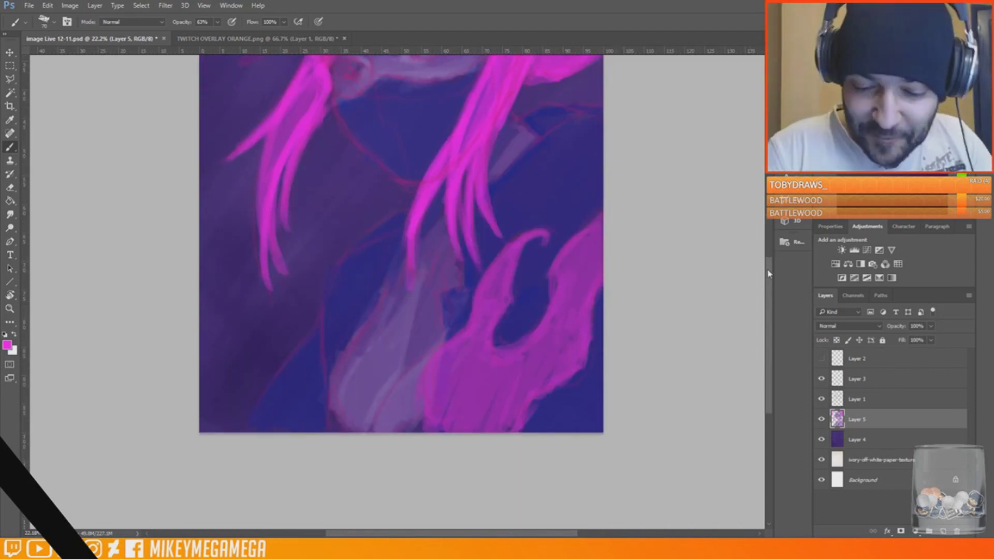
{"action": "scroll", "coordinate": [444, 402], "scroll_direction": "up", "scroll_amount": 8}
{"action": "scroll", "coordinate": [444, 401], "scroll_direction": "down", "scroll_amount": 7}
{"action": "mouse_move", "coordinate": [425, 440]}
{"action": "left_mouse_down"}
{"action": "mouse_move", "coordinate": [538, 378]}
{"action": "mouse_move", "coordinate": [559, 342]}
{"action": "left_mouse_up"}
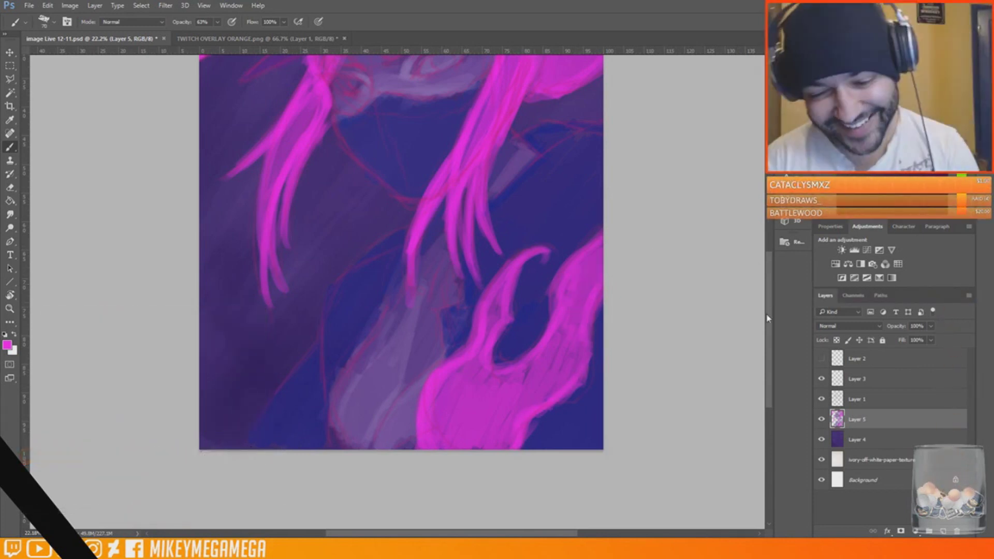
Sample the mask's dark blue, touch up the mask around the chin, and resample a colour near the lower hair
{"action": "left_click_drag", "start_coordinate": [768, 308], "coordinate": [768, 263]}
{"action": "left_click", "coordinate": [433, 127], "text": "alt"}
{"action": "left_click_drag", "start_coordinate": [392, 171], "coordinate": [412, 189]}
{"action": "left_click", "coordinate": [485, 301], "text": "alt"}
{"action": "left_click_drag", "start_coordinate": [769, 235], "coordinate": [768, 282]}
Swap the colours, set the foreground to a pale tint and paint light accents along both lower sides of the chest
{"action": "key", "text": "x"}
{"action": "left_click", "coordinate": [7, 345]}
{"action": "left_click", "coordinate": [678, 139]}
{"action": "key", "text": "Return"}
{"action": "mouse_move", "coordinate": [331, 402]}
{"action": "left_mouse_down"}
{"action": "mouse_move", "coordinate": [339, 440]}
{"action": "mouse_move", "coordinate": [350, 438]}
{"action": "left_mouse_up"}
{"action": "left_click_drag", "start_coordinate": [426, 421], "coordinate": [399, 438]}
Sample the cap's purple and paint over the hair tufts to clean up the cap brim's lower edge
{"action": "scroll", "coordinate": [426, 251], "scroll_direction": "up", "scroll_amount": 5}
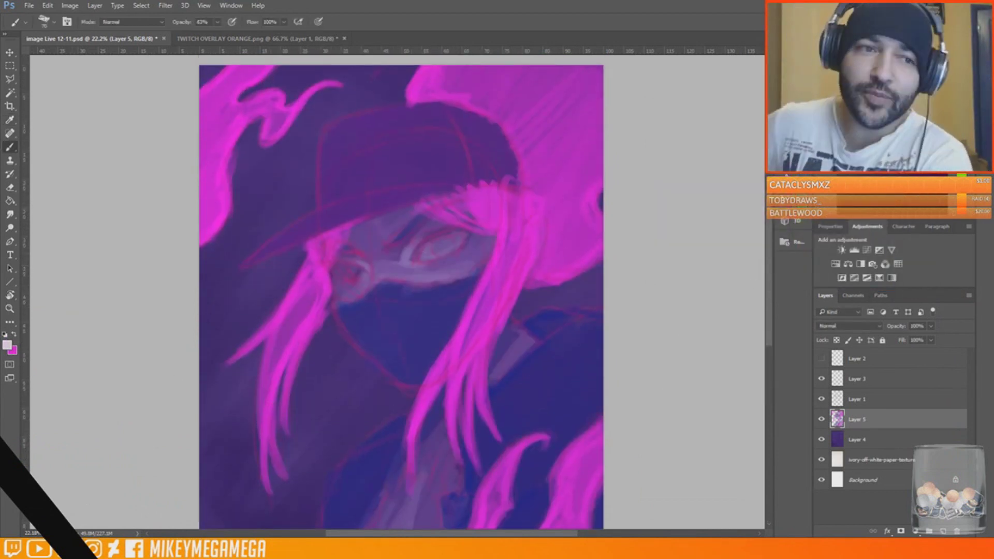
{"action": "left_click", "coordinate": [483, 165], "text": "alt"}
{"action": "left_click_drag", "start_coordinate": [443, 191], "coordinate": [501, 185]}
{"action": "scroll", "coordinate": [445, 103], "scroll_direction": "down", "scroll_amount": 6}
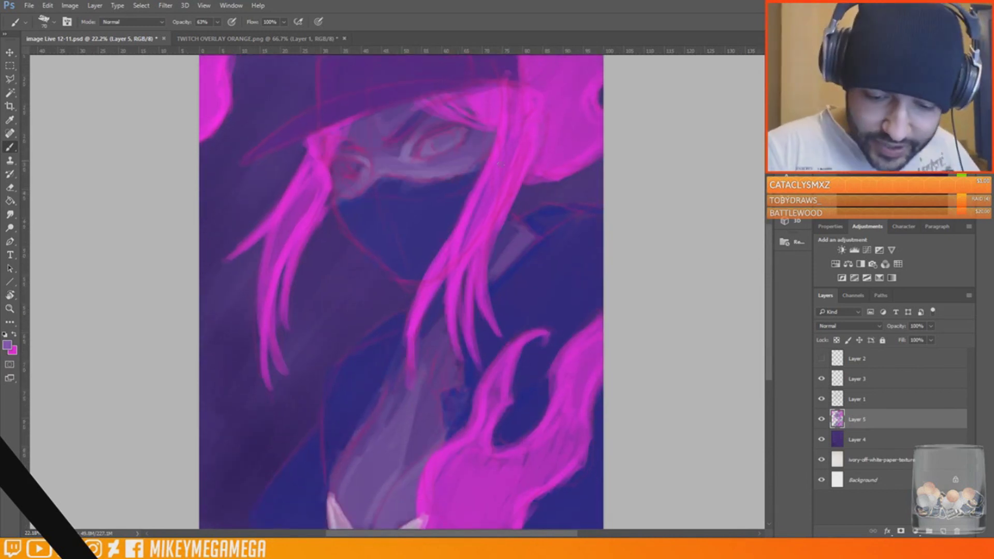
{"action": "scroll", "coordinate": [637, 286], "scroll_direction": "up", "scroll_amount": 6}
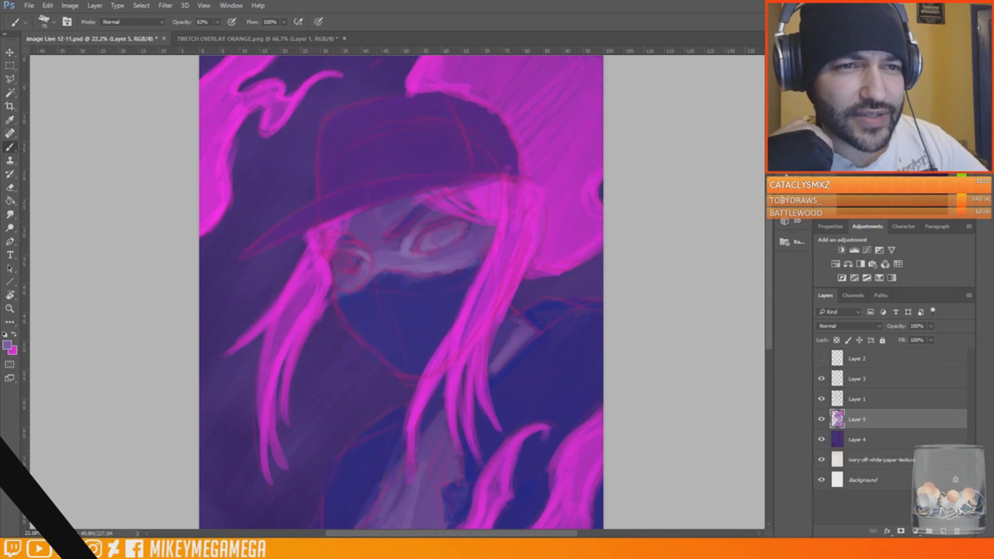
{"action": "scroll", "coordinate": [401, 293], "scroll_direction": "up", "scroll_amount": 4}
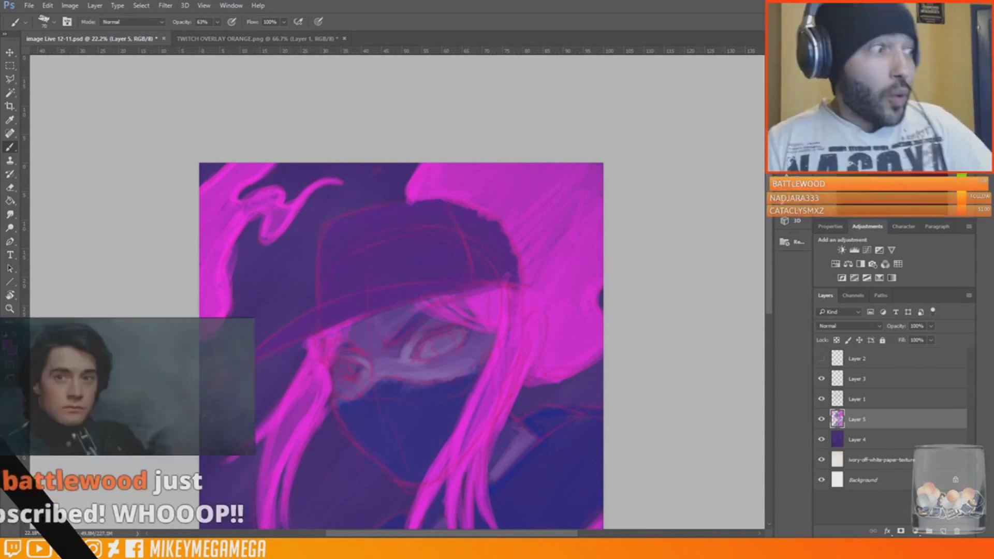
{"action": "scroll", "coordinate": [678, 113], "scroll_direction": "down", "scroll_amount": 1}
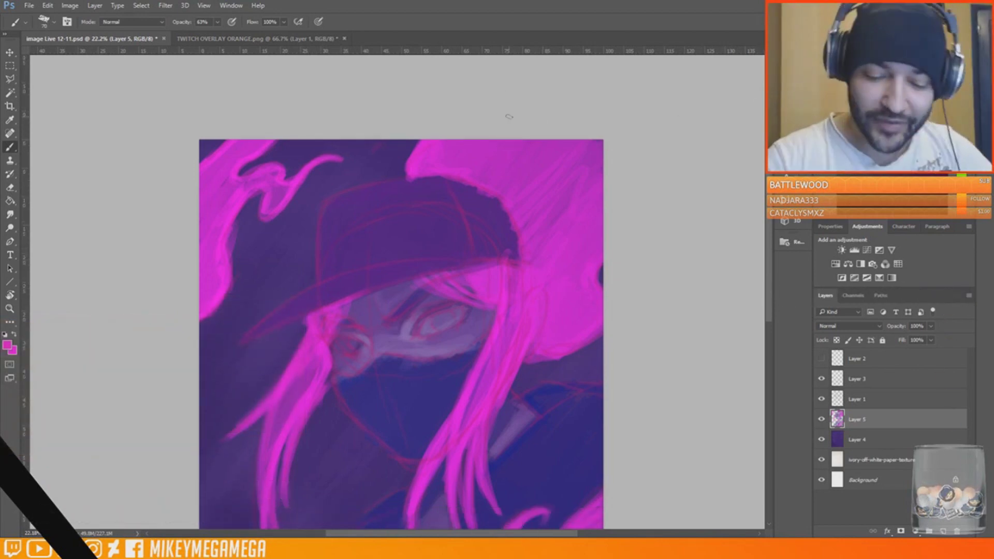
{"action": "scroll", "coordinate": [508, 116], "scroll_direction": "down", "scroll_amount": 6}
{"action": "scroll", "coordinate": [731, 242], "scroll_direction": "up", "scroll_amount": 1}
{"action": "scroll", "coordinate": [425, 176], "scroll_direction": "up", "scroll_amount": 10}
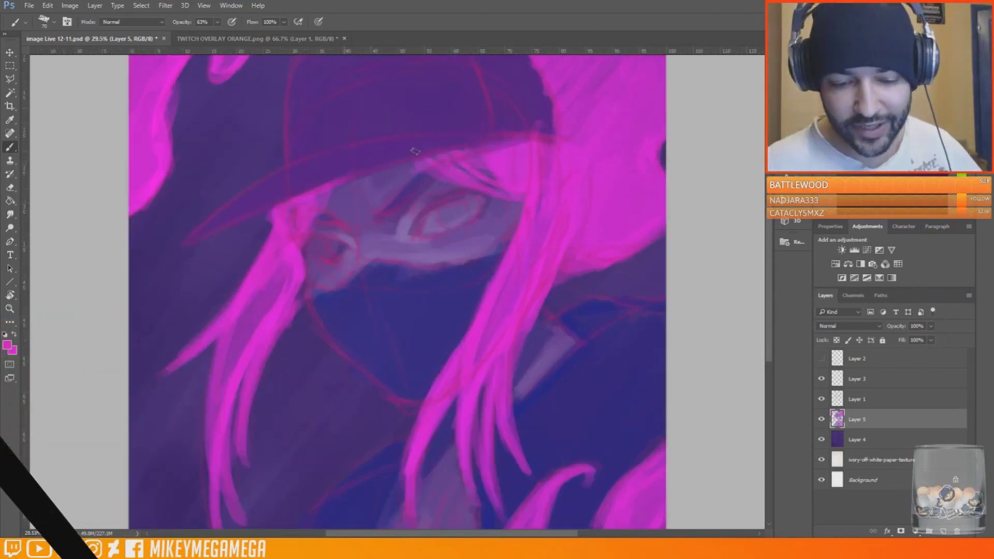
Save the painting document
{"action": "left_click", "coordinate": [29, 6]}
{"action": "left_click", "coordinate": [57, 112]}
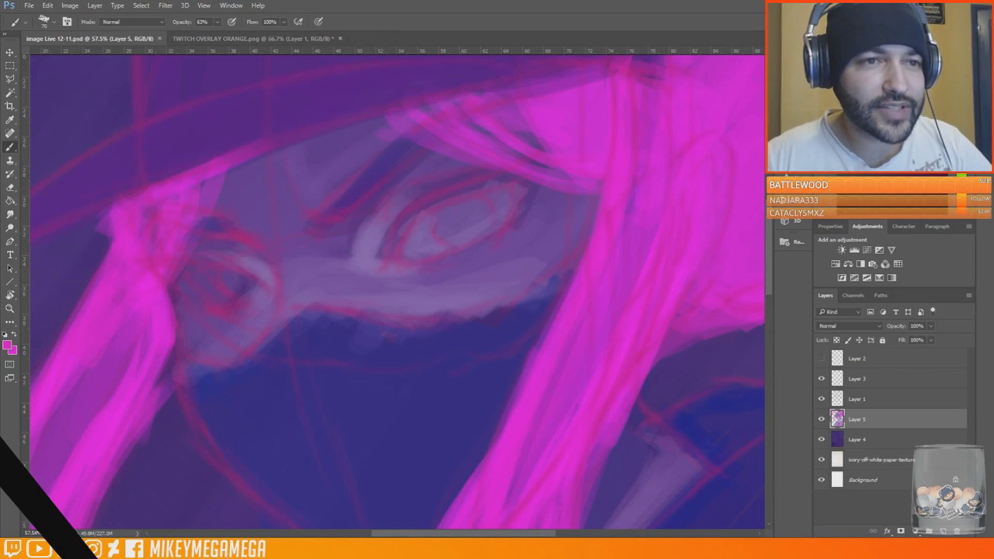
{"action": "left_click_drag", "start_coordinate": [179, 236], "coordinate": [195, 188]}
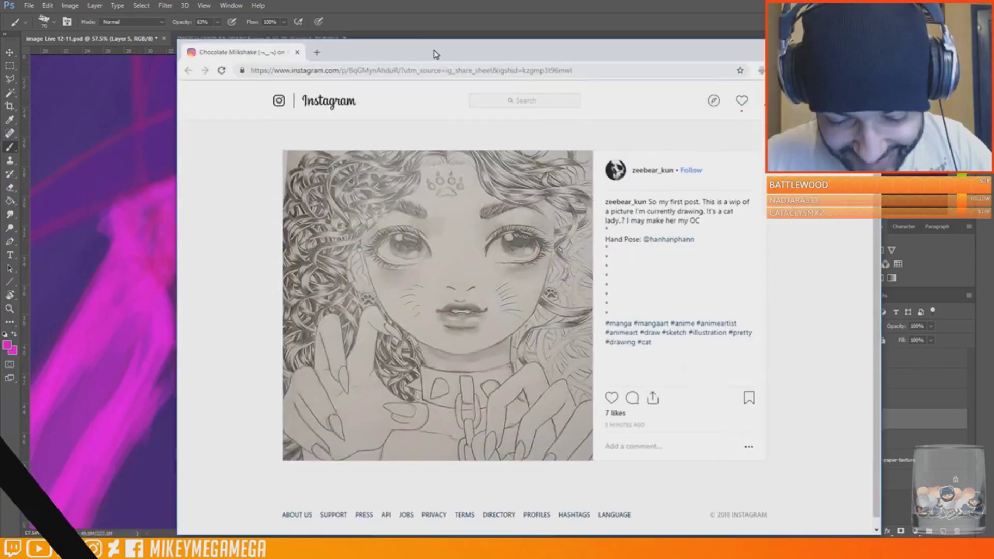
Switch to the browser to view the pencil portrait post on Instagram and return to the painting in Photoshop
{"action": "left_click_drag", "start_coordinate": [433, 53], "coordinate": [421, 43]}
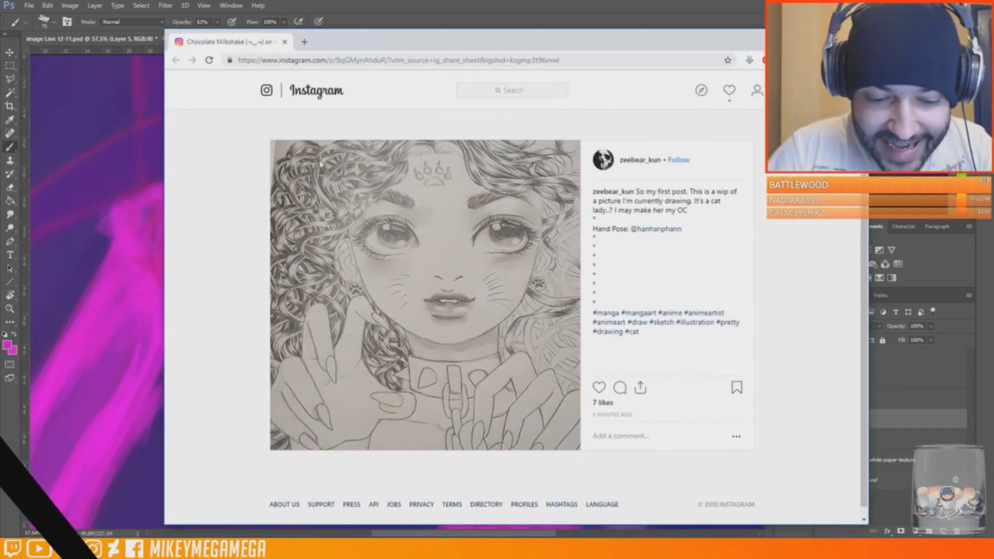
{"action": "key", "text": "alt+Tab"}
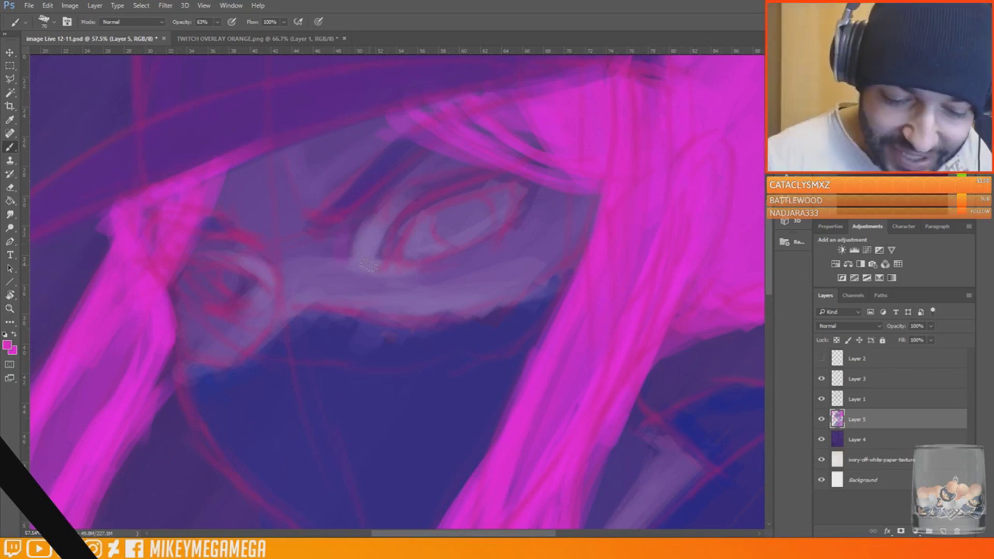
{"action": "scroll", "coordinate": [449, 178], "scroll_direction": "down", "scroll_amount": 4}
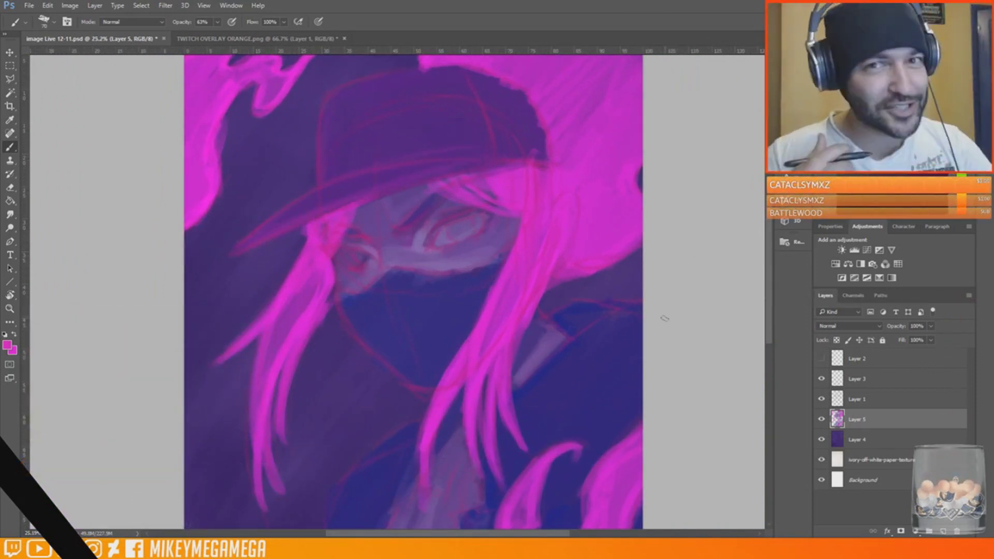
Repaint the magenta hair tuft below the cap brim, sampling its colours
{"action": "mouse_move", "coordinate": [434, 177]}
{"action": "left_mouse_down"}
{"action": "mouse_move", "coordinate": [494, 98]}
{"action": "mouse_move", "coordinate": [567, 144]}
{"action": "mouse_move", "coordinate": [488, 199]}
{"action": "left_mouse_up"}
{"action": "left_click", "coordinate": [465, 189], "text": "alt"}
{"action": "left_click", "coordinate": [478, 191], "text": "alt"}
{"action": "scroll", "coordinate": [491, 189], "scroll_direction": "up", "scroll_amount": 1}
{"action": "scroll", "coordinate": [491, 189], "scroll_direction": "up", "scroll_amount": 3}
Set the foreground to a pale pink, paint highlights at the inner corners of both eyes and soften them with the sampled skin purple
{"action": "left_click", "coordinate": [7, 345]}
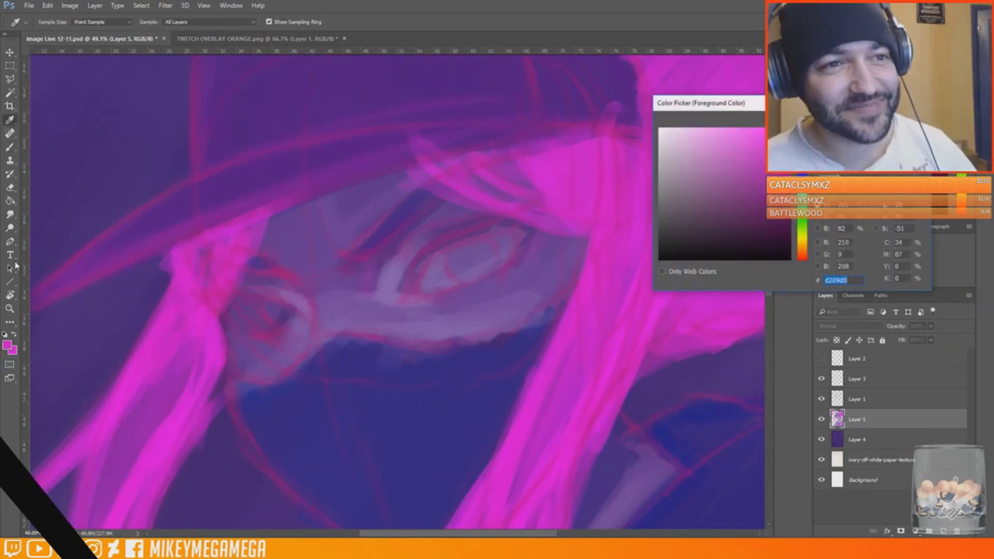
{"action": "left_click", "coordinate": [688, 150]}
{"action": "key", "text": "Return"}
{"action": "key", "text": "b"}
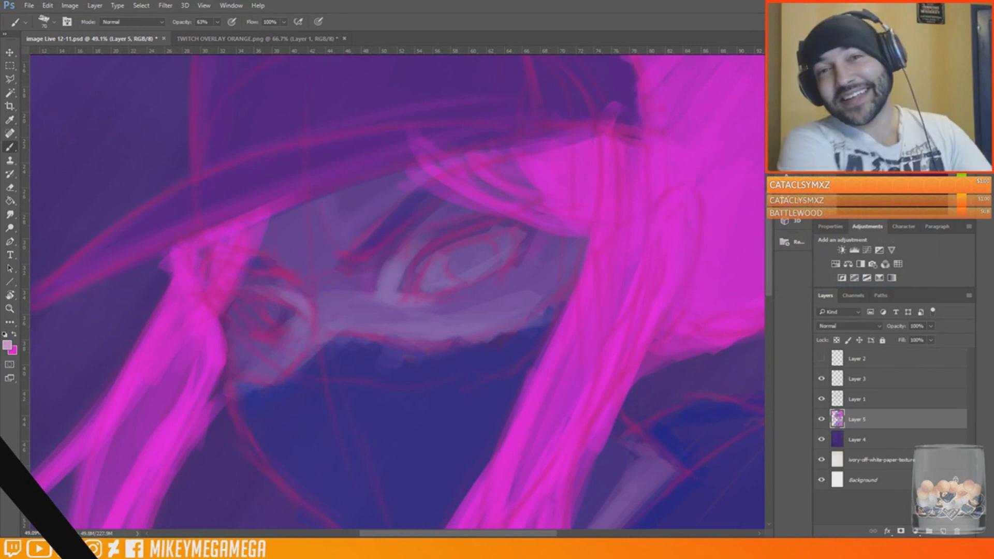
{"action": "left_click_drag", "start_coordinate": [398, 278], "coordinate": [414, 302]}
{"action": "left_click_drag", "start_coordinate": [305, 307], "coordinate": [297, 331]}
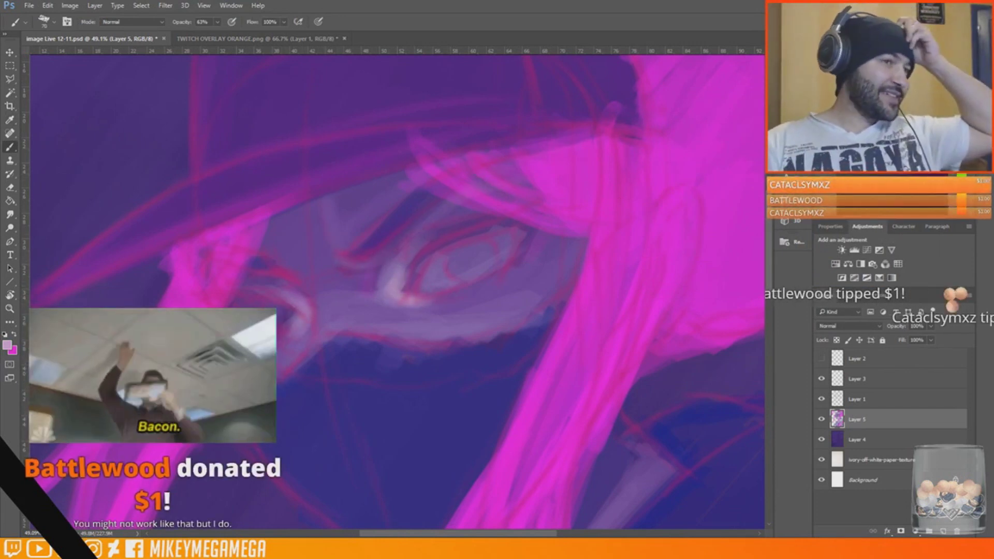
{"action": "left_click", "coordinate": [380, 291], "text": "alt"}
{"action": "left_click_drag", "start_coordinate": [377, 284], "coordinate": [398, 274]}
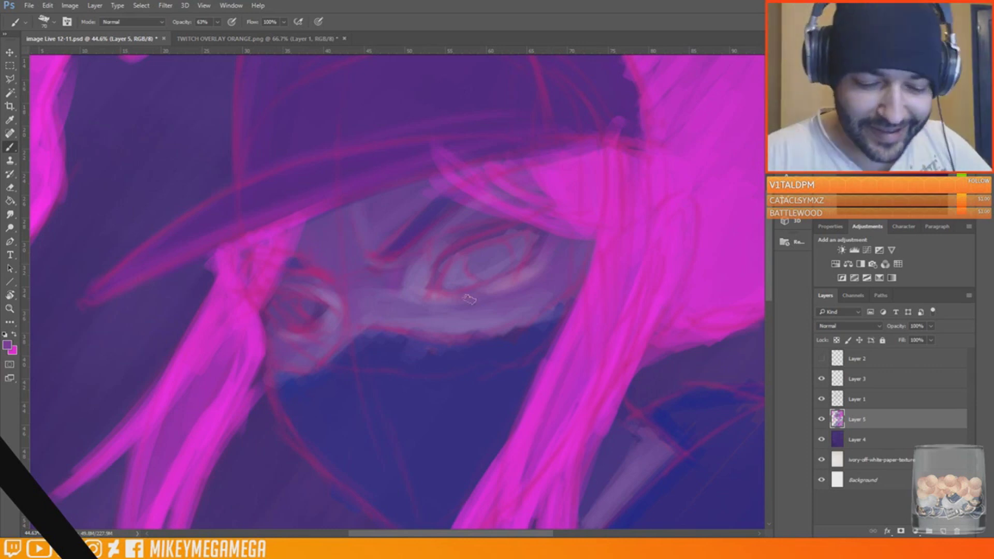
Paint a curved magenta smoke wisp rising from the top edge of the cap
{"action": "scroll", "coordinate": [428, 247], "scroll_direction": "down", "scroll_amount": 3}
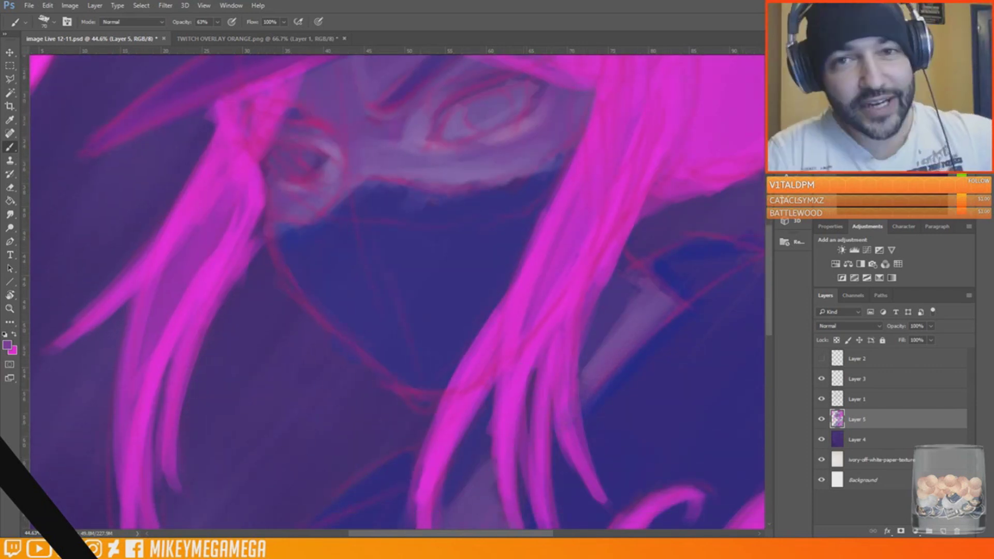
{"action": "scroll", "coordinate": [396, 292], "scroll_direction": "up", "scroll_amount": 4}
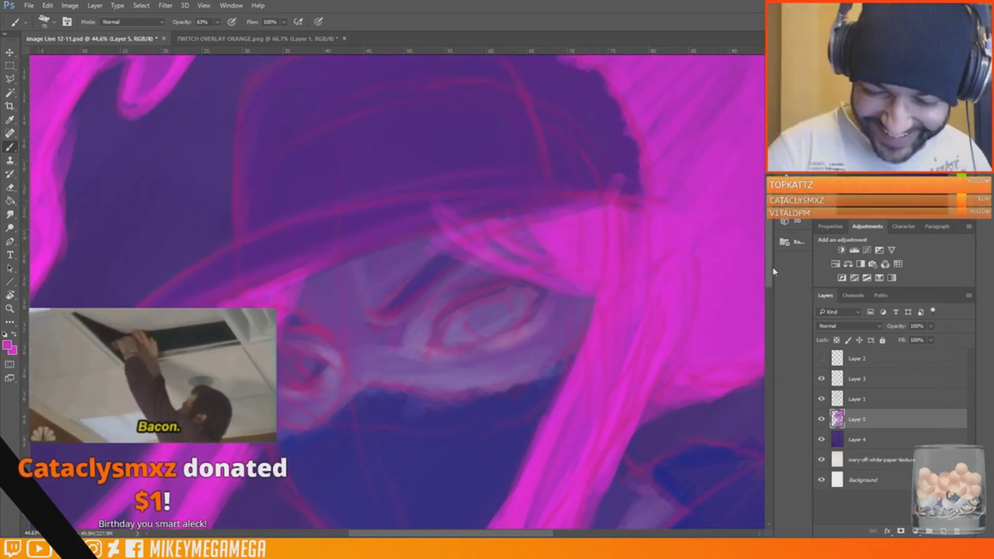
{"action": "scroll", "coordinate": [396, 292], "scroll_direction": "up", "scroll_amount": 4}
{"action": "scroll", "coordinate": [609, 267], "scroll_direction": "down", "scroll_amount": 3}
{"action": "scroll", "coordinate": [609, 267], "scroll_direction": "up", "scroll_amount": 2}
{"action": "left_click_drag", "start_coordinate": [289, 136], "coordinate": [322, 205]}
{"action": "left_click_drag", "start_coordinate": [278, 155], "coordinate": [322, 209]}
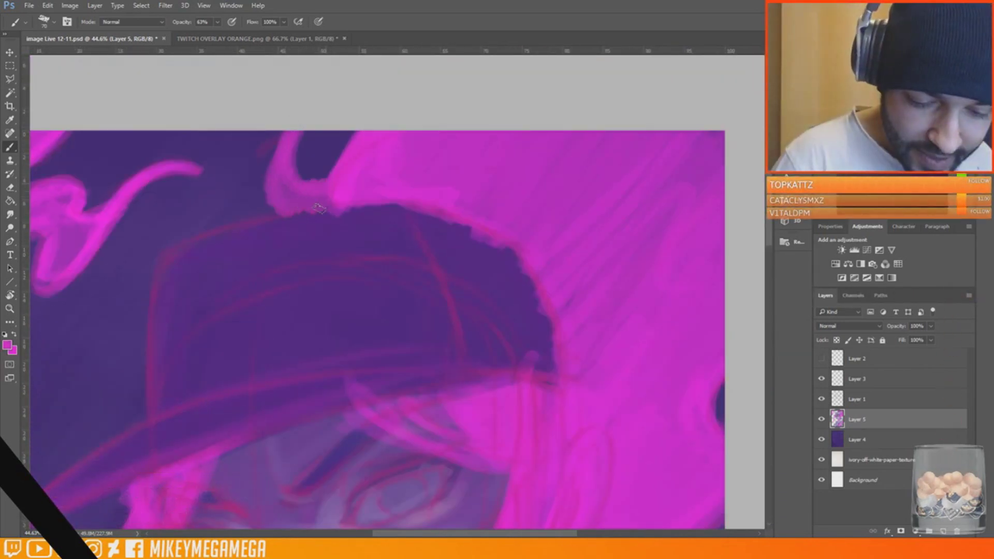
Sample the dark purple near the painting's right edge and add a new layer above Layer 5
{"action": "scroll", "coordinate": [476, 254], "scroll_direction": "down", "scroll_amount": 8}
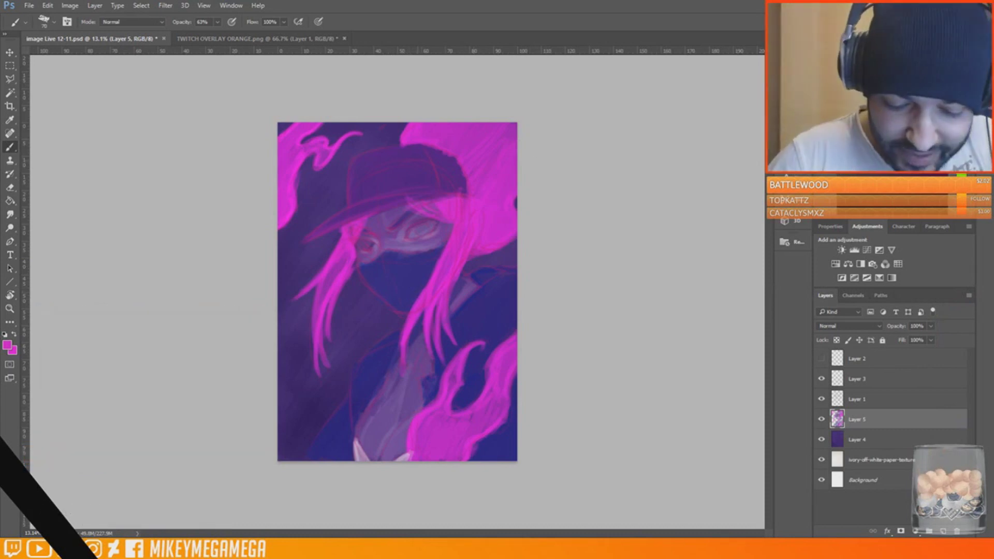
{"action": "left_click", "coordinate": [515, 203], "text": "alt"}
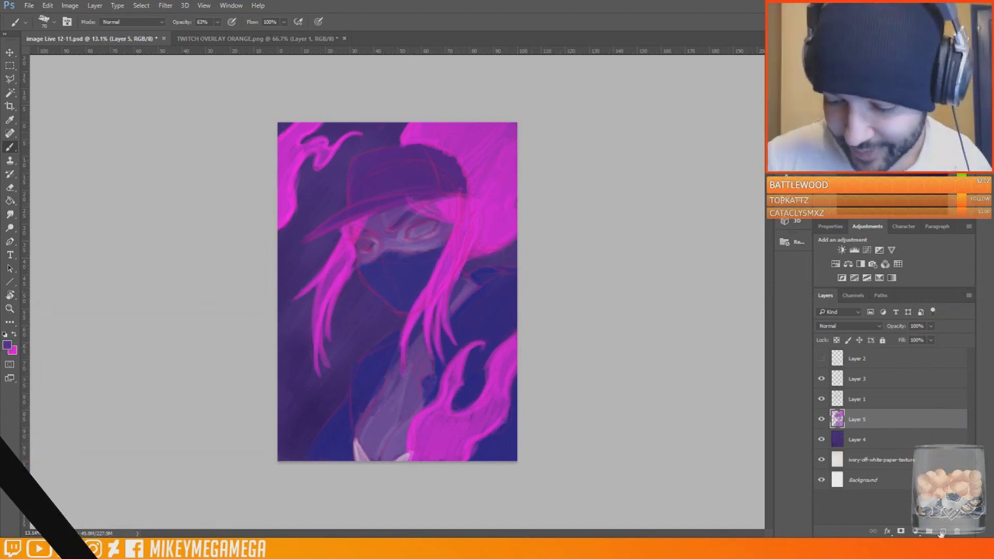
{"action": "key", "text": "ctrl+alt+shift+n"}
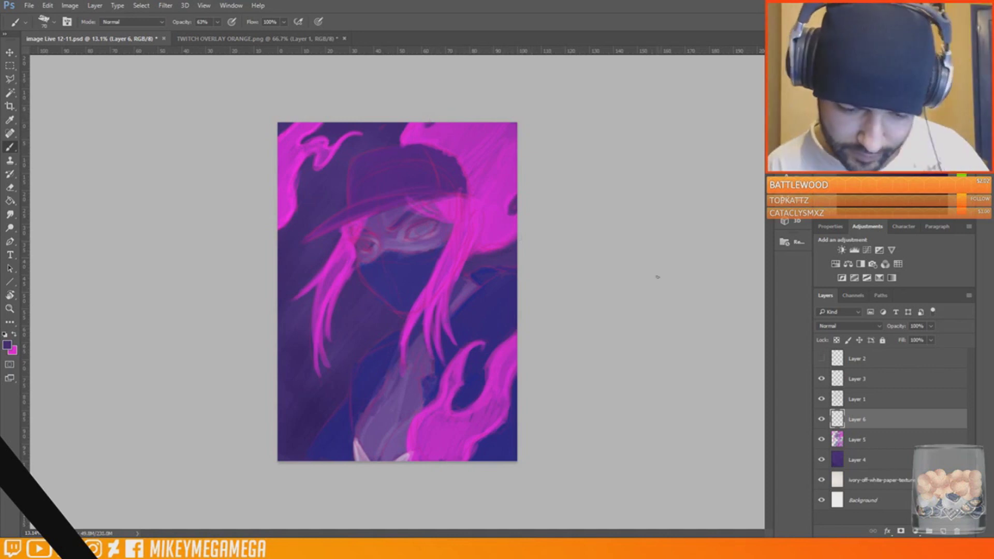
Paint pale whites in both eyes on the new layer, leaving the irises uncovered
{"action": "scroll", "coordinate": [400, 221], "scroll_direction": "up", "scroll_amount": 5}
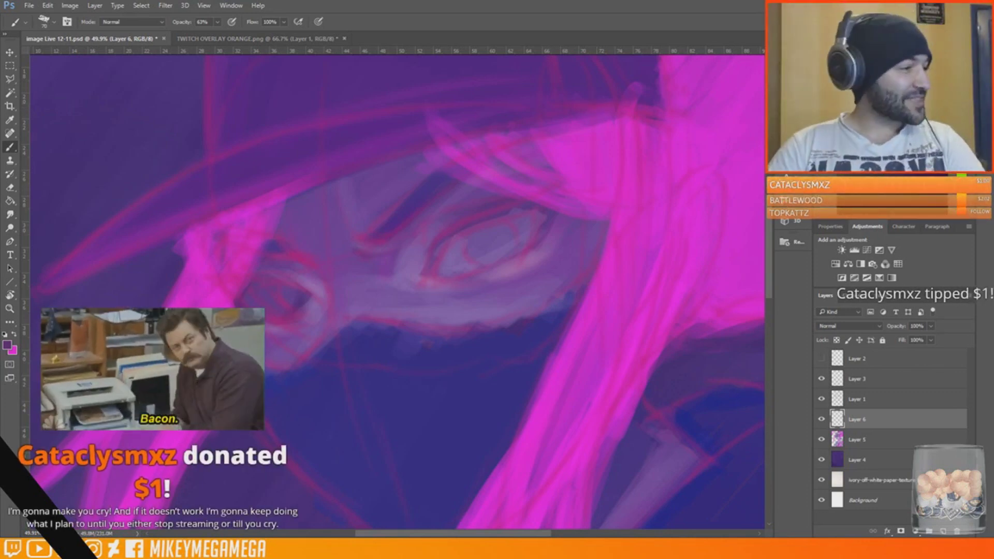
{"action": "left_click", "coordinate": [456, 228], "text": "alt"}
{"action": "left_click_drag", "start_coordinate": [468, 242], "coordinate": [450, 274]}
{"action": "mouse_move", "coordinate": [535, 213]}
{"action": "left_mouse_down"}
{"action": "mouse_move", "coordinate": [515, 256]}
{"action": "mouse_move", "coordinate": [517, 247]}
{"action": "left_mouse_up"}
{"action": "left_click_drag", "start_coordinate": [465, 246], "coordinate": [458, 264]}
{"action": "mouse_move", "coordinate": [288, 290]}
{"action": "left_mouse_down"}
{"action": "mouse_move", "coordinate": [258, 310]}
{"action": "mouse_move", "coordinate": [280, 311]}
{"action": "left_mouse_up"}
{"action": "left_click_drag", "start_coordinate": [249, 282], "coordinate": [314, 296]}
{"action": "left_click_drag", "start_coordinate": [468, 245], "coordinate": [491, 225]}
{"action": "left_click_drag", "start_coordinate": [450, 270], "coordinate": [431, 283]}
{"action": "left_click_drag", "start_coordinate": [542, 209], "coordinate": [527, 252]}
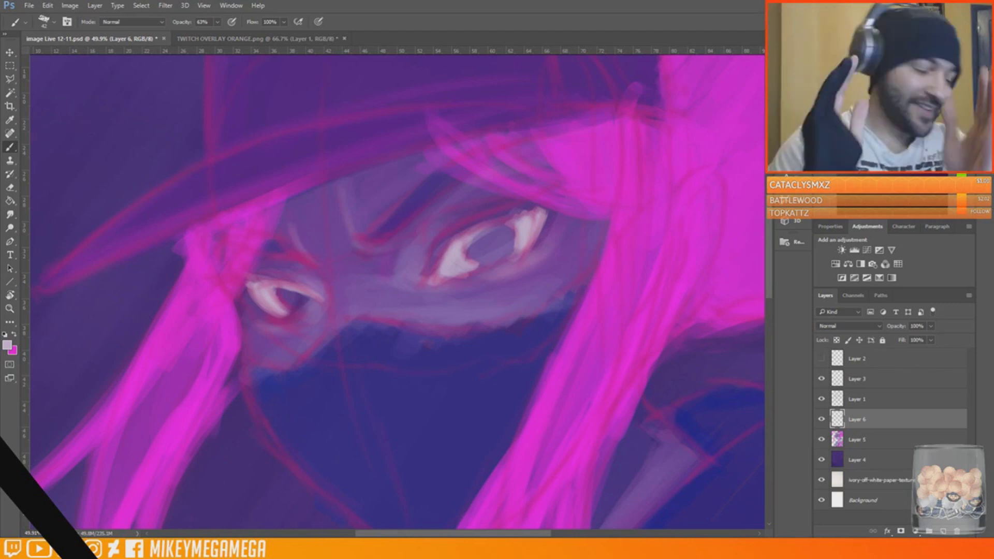
Sample the surrounding skin and eye colours and refine the edges of the right-hand eye's white
{"action": "left_click", "coordinate": [474, 260], "text": "alt"}
{"action": "left_click_drag", "start_coordinate": [477, 225], "coordinate": [434, 262]}
{"action": "left_click", "coordinate": [566, 262], "text": "alt"}
{"action": "left_click_drag", "start_coordinate": [533, 231], "coordinate": [521, 248]}
{"action": "left_click", "coordinate": [524, 223], "text": "alt"}
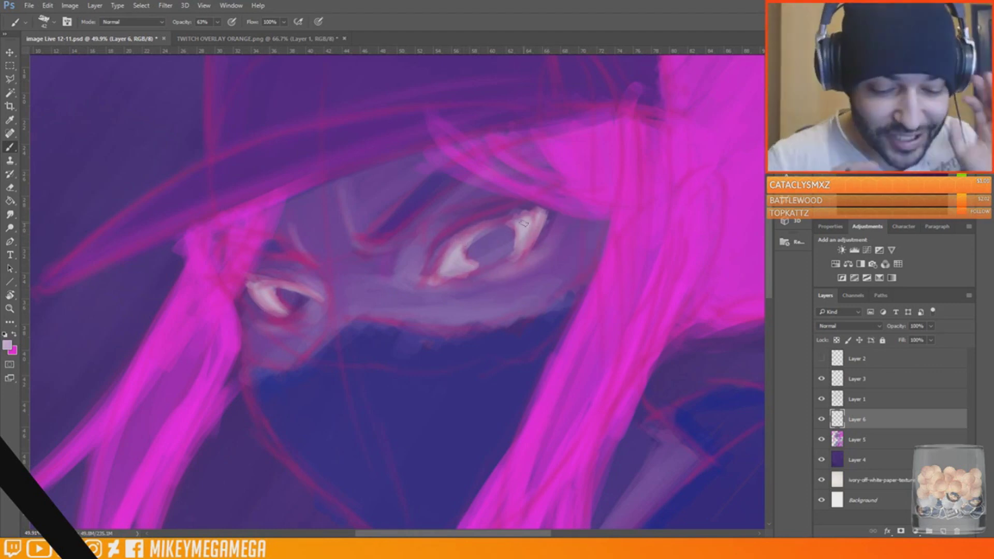
{"action": "scroll", "coordinate": [416, 233], "scroll_direction": "down", "scroll_amount": 3}
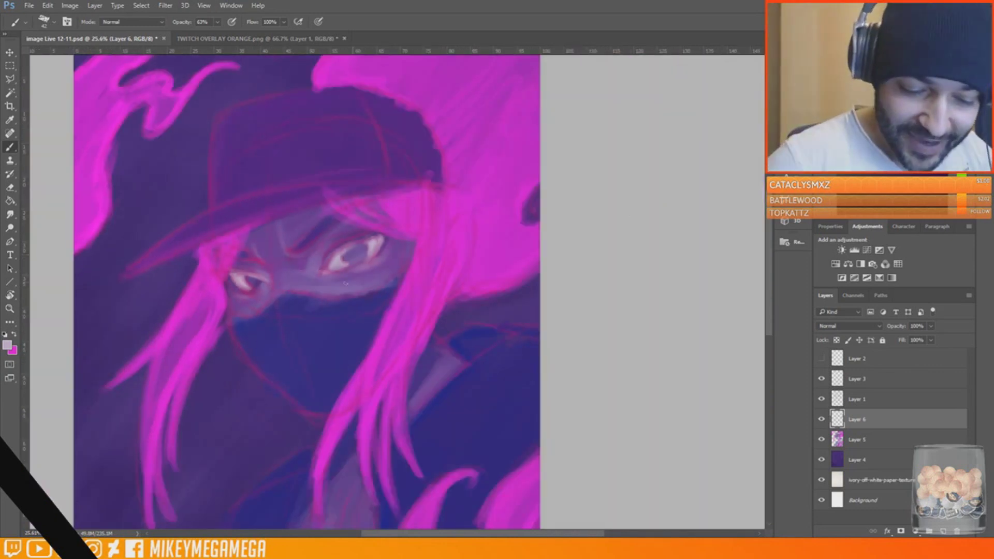
{"action": "scroll", "coordinate": [301, 319], "scroll_direction": "down", "scroll_amount": 1}
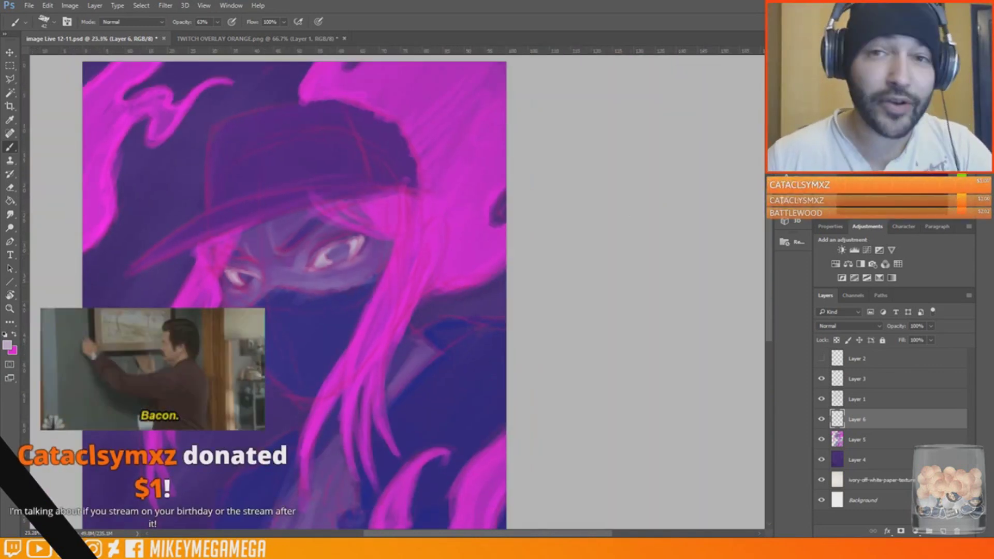
{"action": "scroll", "coordinate": [301, 320], "scroll_direction": "up", "scroll_amount": 3}
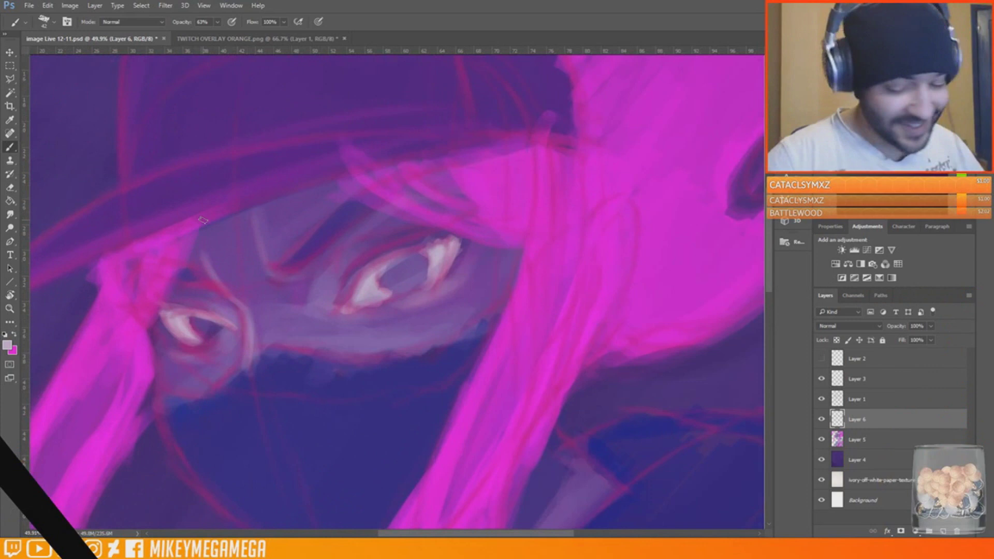
Sample lighter tones around the eyes and brighten the inner white of the right-hand eye
{"action": "left_click", "coordinate": [238, 296], "text": "alt"}
{"action": "scroll", "coordinate": [273, 248], "scroll_direction": "down", "scroll_amount": 3}
{"action": "left_click", "coordinate": [340, 279], "text": "alt"}
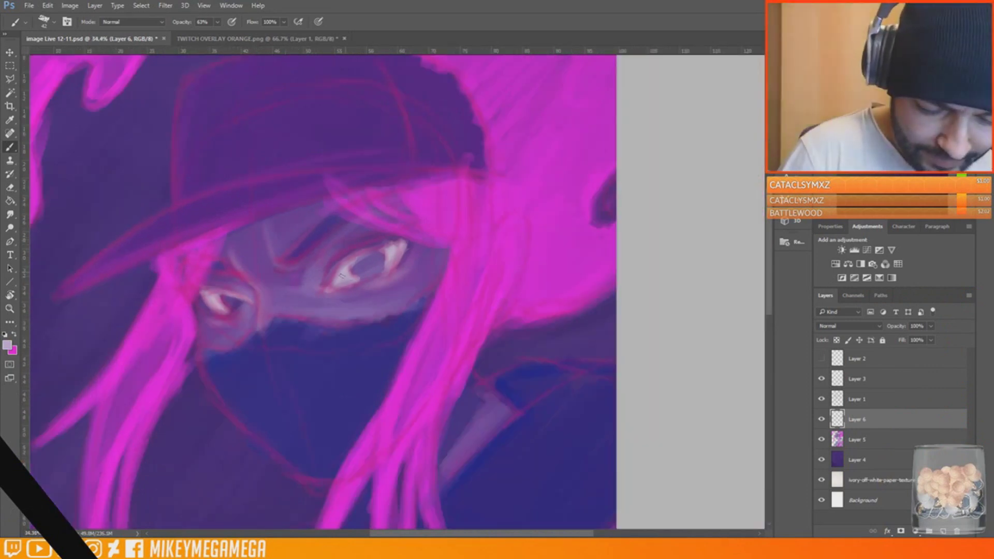
{"action": "left_click", "coordinate": [342, 276], "text": "alt"}
{"action": "left_click_drag", "start_coordinate": [342, 276], "coordinate": [348, 275]}
{"action": "scroll", "coordinate": [357, 269], "scroll_direction": "up", "scroll_amount": 3}
{"action": "scroll", "coordinate": [466, 300], "scroll_direction": "up", "scroll_amount": 2}
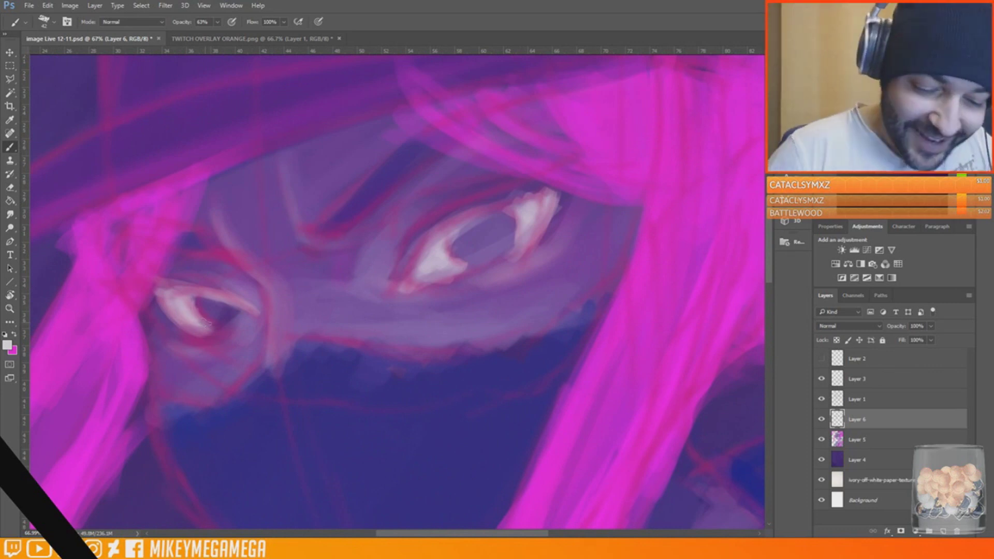
Set the foreground to near-black and paint the right-hand eye's upper lash line with a winged tip and dark outer corner
{"action": "left_click", "coordinate": [849, 211]}
{"action": "mouse_move", "coordinate": [402, 269]}
{"action": "left_mouse_down"}
{"action": "mouse_move", "coordinate": [455, 214]}
{"action": "mouse_move", "coordinate": [548, 188]}
{"action": "left_mouse_up"}
{"action": "left_click_drag", "start_coordinate": [466, 208], "coordinate": [548, 189]}
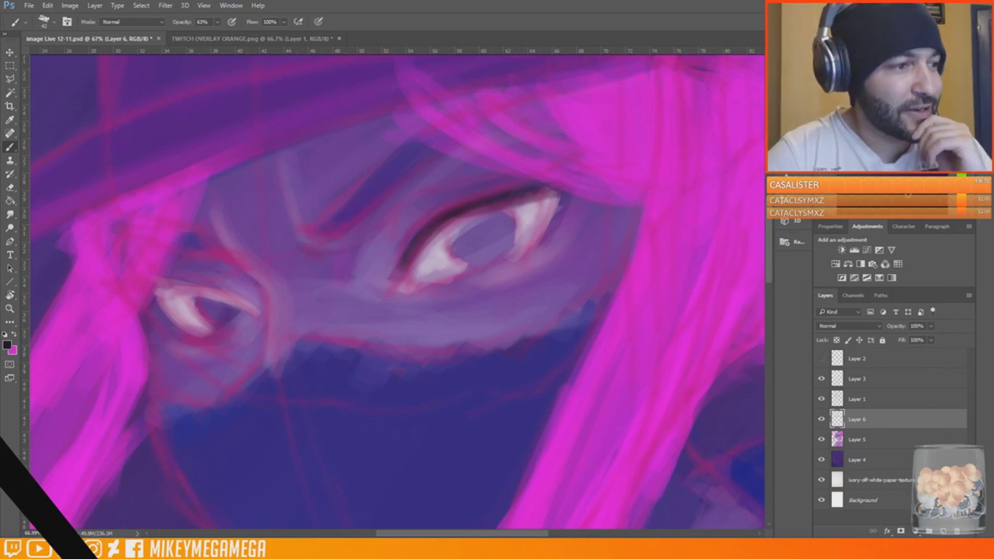
{"action": "left_click_drag", "start_coordinate": [512, 195], "coordinate": [630, 159]}
{"action": "left_click_drag", "start_coordinate": [579, 190], "coordinate": [538, 248]}
{"action": "left_click_drag", "start_coordinate": [405, 249], "coordinate": [385, 275]}
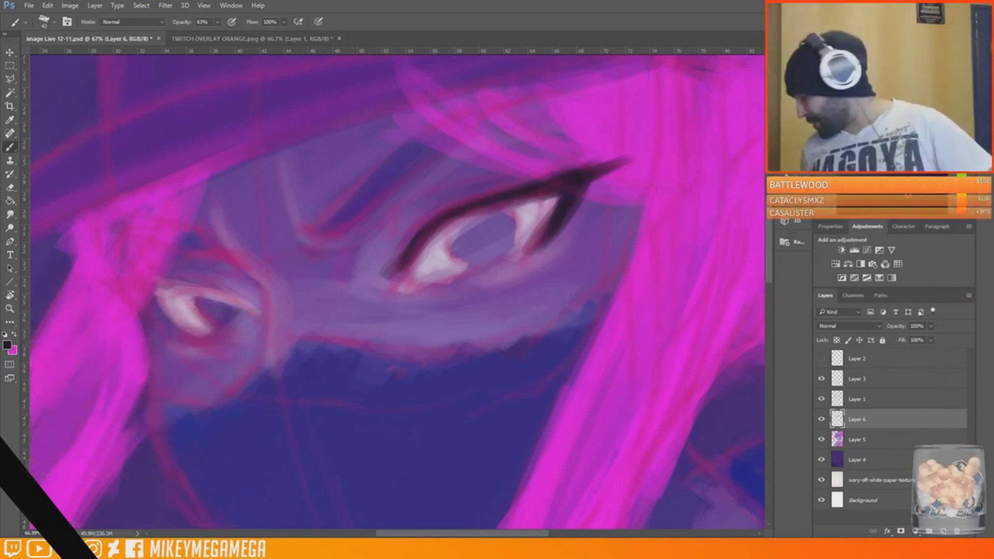
Paint the near-black upper lash line and outer corner of the left-hand eye
{"action": "scroll", "coordinate": [393, 292], "scroll_direction": "up", "scroll_amount": 1}
{"action": "mouse_move", "coordinate": [166, 286]}
{"action": "left_mouse_down"}
{"action": "mouse_move", "coordinate": [234, 295]}
{"action": "mouse_move", "coordinate": [260, 314]}
{"action": "left_mouse_up"}
{"action": "mouse_move", "coordinate": [168, 284]}
{"action": "left_mouse_down"}
{"action": "mouse_move", "coordinate": [208, 287]}
{"action": "mouse_move", "coordinate": [92, 275]}
{"action": "mouse_move", "coordinate": [187, 341]}
{"action": "left_mouse_up"}
{"action": "left_click_drag", "start_coordinate": [140, 300], "coordinate": [181, 340]}
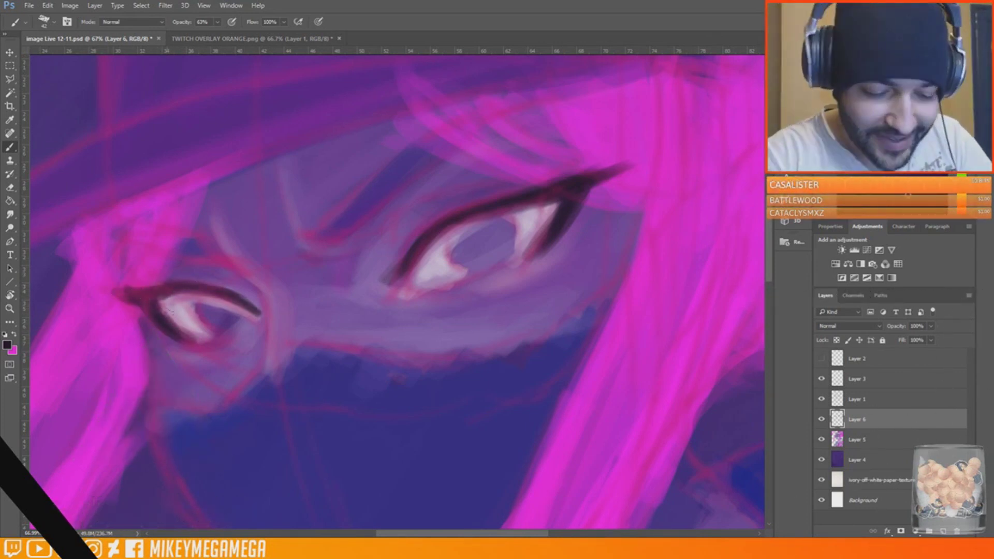
Sample the hair's magenta and paint eyeshadow along the lids and outer corners of both eyes
{"action": "left_click", "coordinate": [677, 172], "text": "alt"}
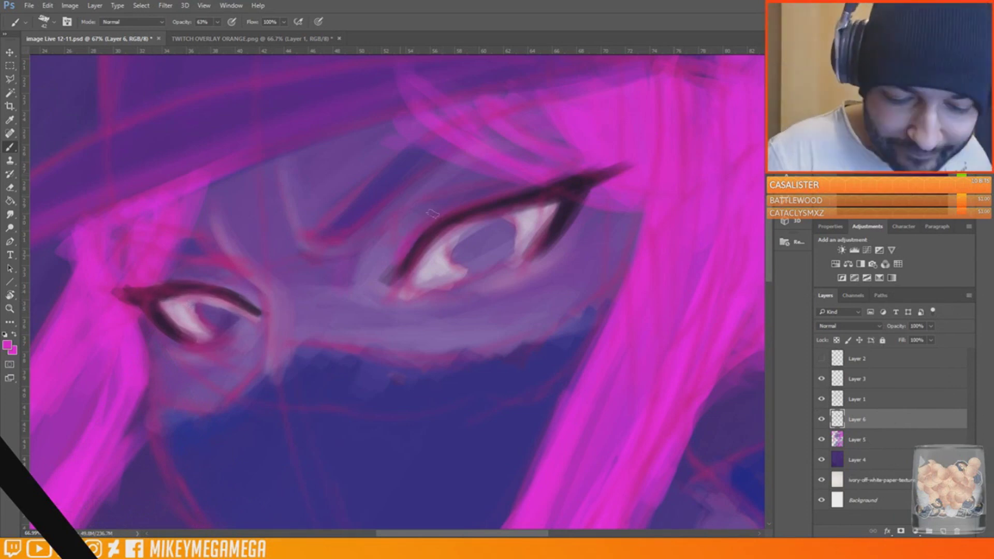
{"action": "left_click_drag", "start_coordinate": [133, 285], "coordinate": [251, 303]}
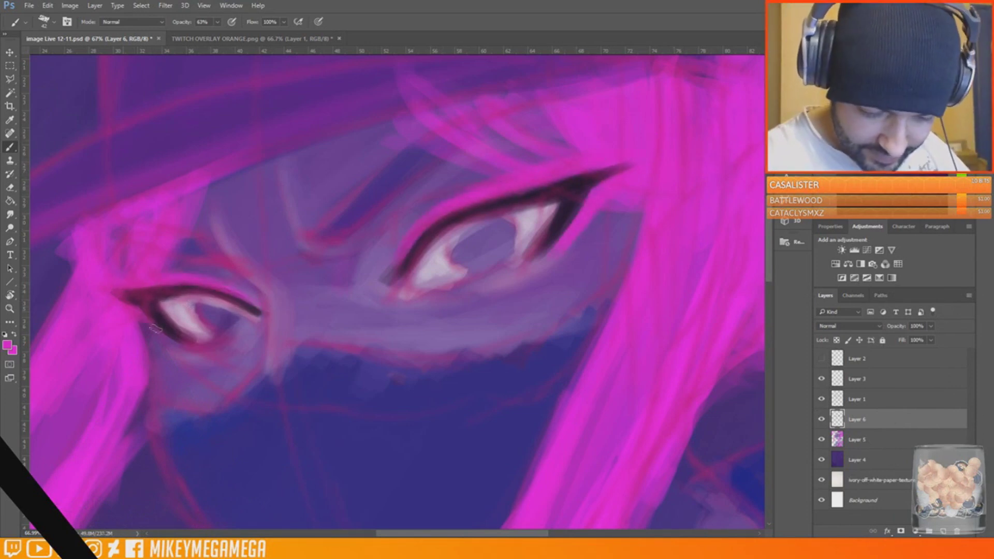
{"action": "left_click_drag", "start_coordinate": [135, 313], "coordinate": [179, 345]}
{"action": "left_click_drag", "start_coordinate": [157, 282], "coordinate": [256, 307]}
{"action": "left_click_drag", "start_coordinate": [392, 268], "coordinate": [518, 193]}
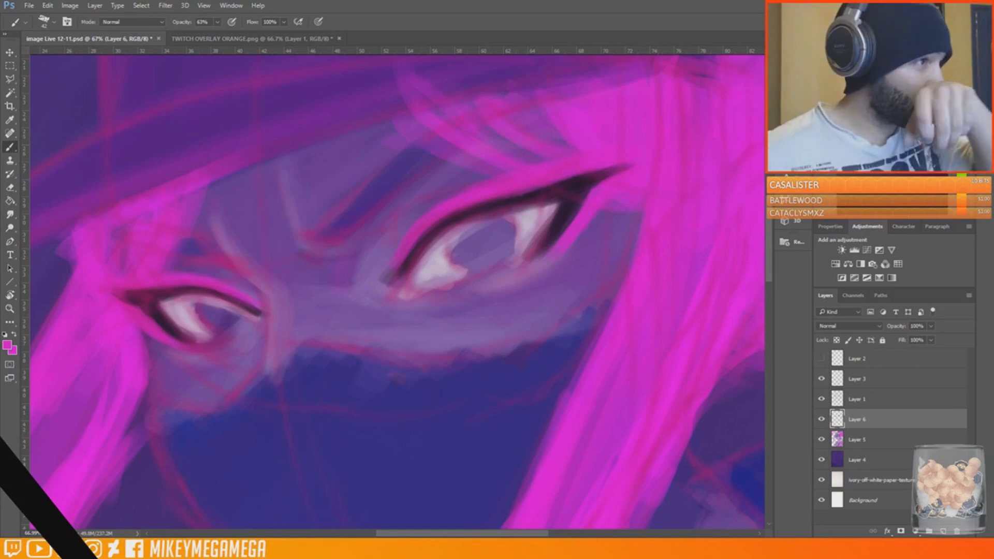
Sample a dark magenta from the eye outline, paint both eyebrows and extend the inner end of the right-hand brow
{"action": "left_click", "coordinate": [561, 196], "text": "alt"}
{"action": "left_click_drag", "start_coordinate": [316, 235], "coordinate": [396, 175]}
{"action": "mouse_move", "coordinate": [337, 217]}
{"action": "left_mouse_down"}
{"action": "mouse_move", "coordinate": [434, 145]}
{"action": "mouse_move", "coordinate": [497, 115]}
{"action": "mouse_move", "coordinate": [574, 100]}
{"action": "left_mouse_up"}
{"action": "mouse_move", "coordinate": [186, 241]}
{"action": "left_mouse_down"}
{"action": "mouse_move", "coordinate": [132, 234]}
{"action": "mouse_move", "coordinate": [195, 244]}
{"action": "mouse_move", "coordinate": [129, 233]}
{"action": "mouse_move", "coordinate": [111, 248]}
{"action": "left_mouse_up"}
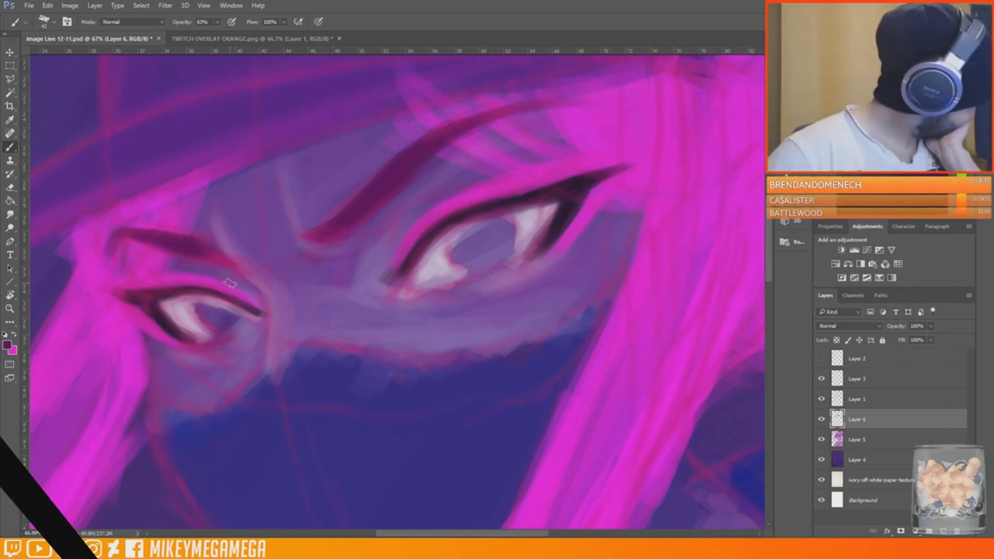
{"action": "left_click_drag", "start_coordinate": [448, 533], "coordinate": [460, 533]}
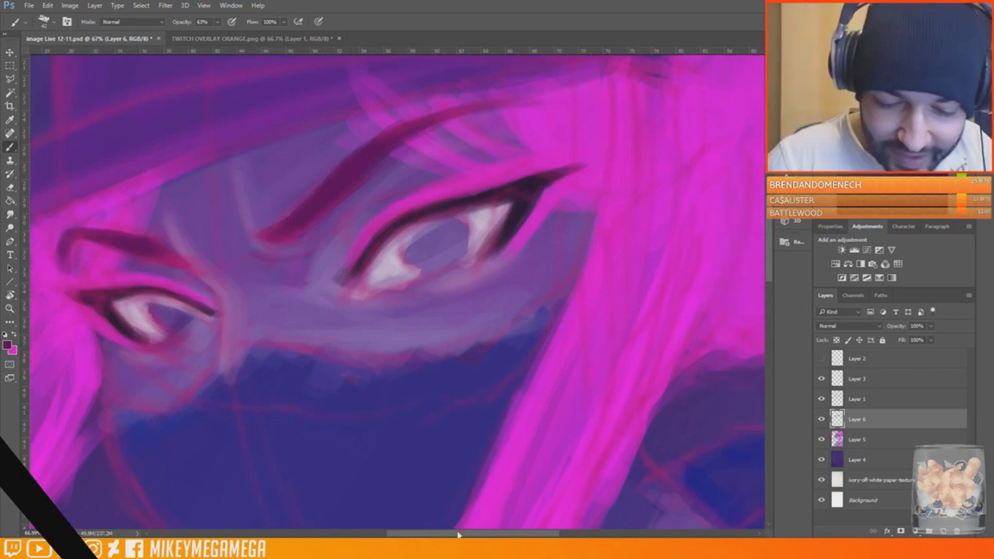
{"action": "left_click_drag", "start_coordinate": [245, 241], "coordinate": [279, 250]}
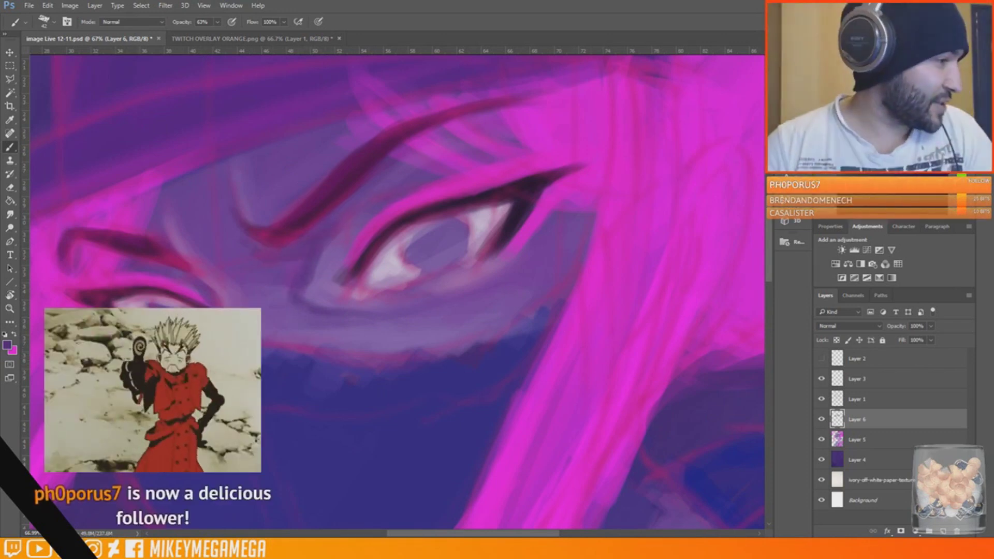
Set the foreground to a bright yellow and fill in the irises of both eyes
{"action": "left_click", "coordinate": [965, 196]}
{"action": "left_click", "coordinate": [918, 83]}
{"action": "left_click_drag", "start_coordinate": [166, 313], "coordinate": [181, 318]}
{"action": "mouse_move", "coordinate": [409, 243]}
{"action": "left_mouse_down"}
{"action": "mouse_move", "coordinate": [424, 251]}
{"action": "mouse_move", "coordinate": [413, 259]}
{"action": "mouse_move", "coordinate": [437, 240]}
{"action": "left_mouse_up"}
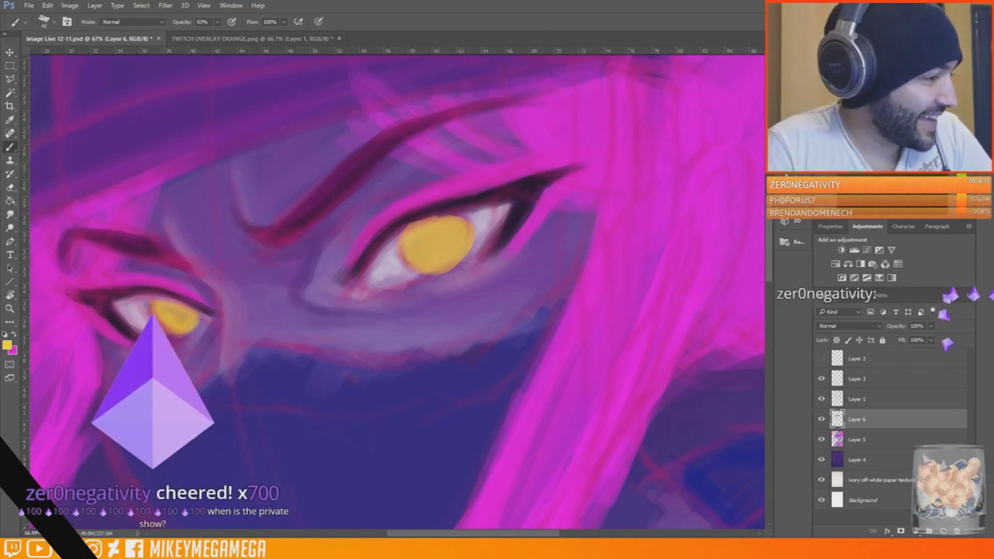
Tint the eye whites under both upper lids with yellow and sample a colour from the right-hand eye's inner edge
{"action": "mouse_move", "coordinate": [466, 212]}
{"action": "left_mouse_down"}
{"action": "mouse_move", "coordinate": [522, 196]}
{"action": "mouse_move", "coordinate": [503, 230]}
{"action": "left_mouse_up"}
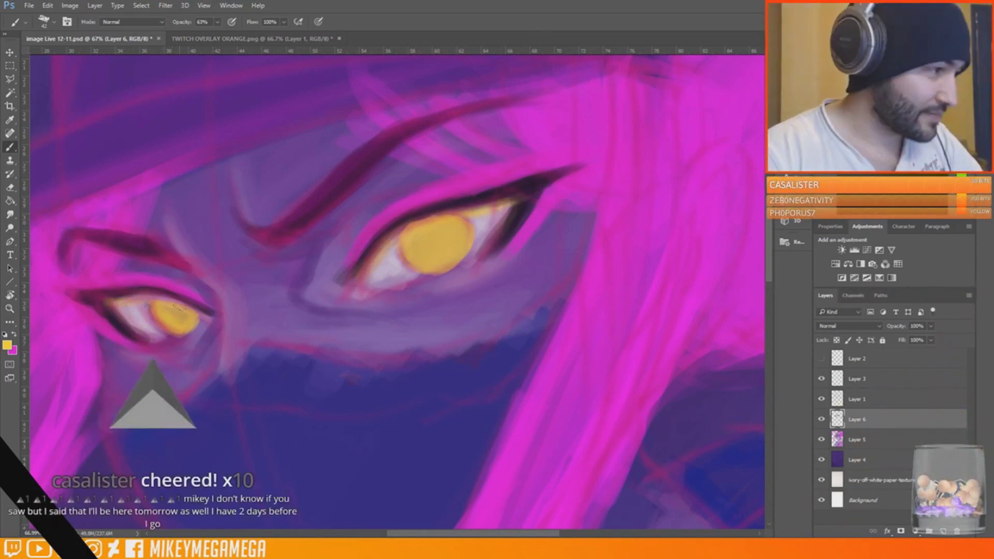
{"action": "left_click_drag", "start_coordinate": [110, 301], "coordinate": [192, 314]}
{"action": "left_click", "coordinate": [371, 266], "text": "alt"}
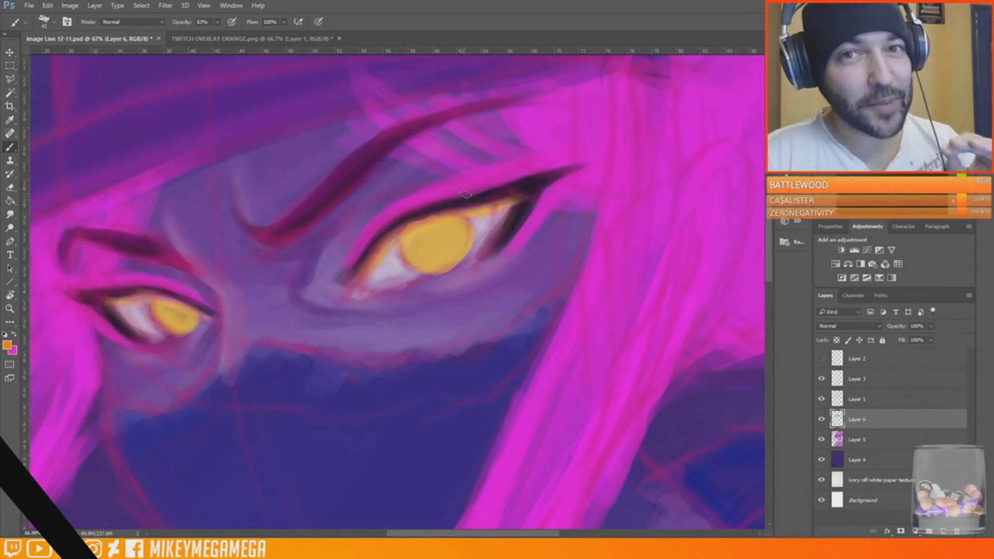
Shade the edges of both irises with orange, then sample off-white and lighten the skin at the inner eye corners
{"action": "left_click_drag", "start_coordinate": [158, 303], "coordinate": [170, 326]}
{"action": "left_click_drag", "start_coordinate": [469, 227], "coordinate": [471, 246]}
{"action": "left_click", "coordinate": [165, 279], "text": "alt"}
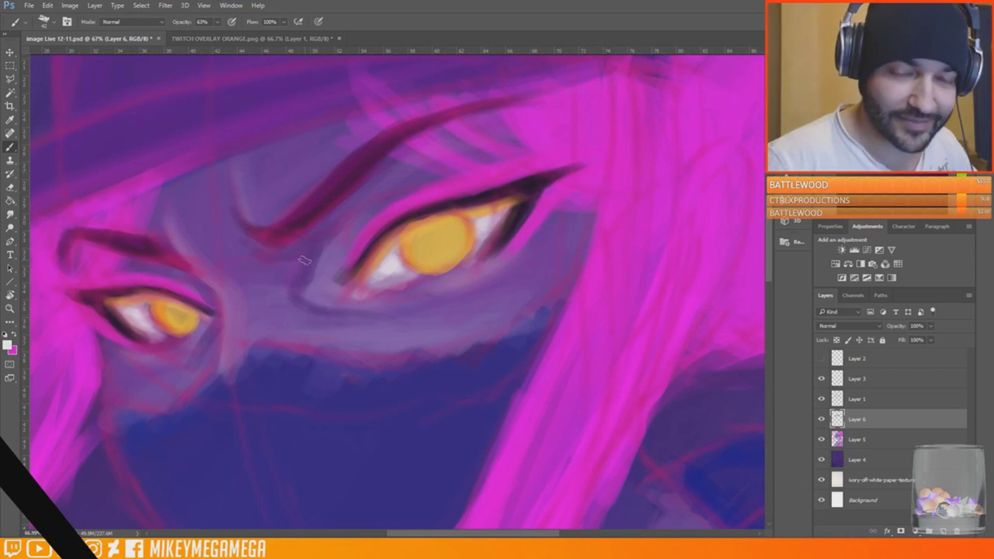
{"action": "left_click_drag", "start_coordinate": [213, 302], "coordinate": [203, 333]}
{"action": "left_click_drag", "start_coordinate": [333, 275], "coordinate": [347, 303]}
Sample dark purples from the face and paint a dark crease running from the forehead past the left-hand brow's inner end
{"action": "left_click", "coordinate": [370, 303], "text": "alt"}
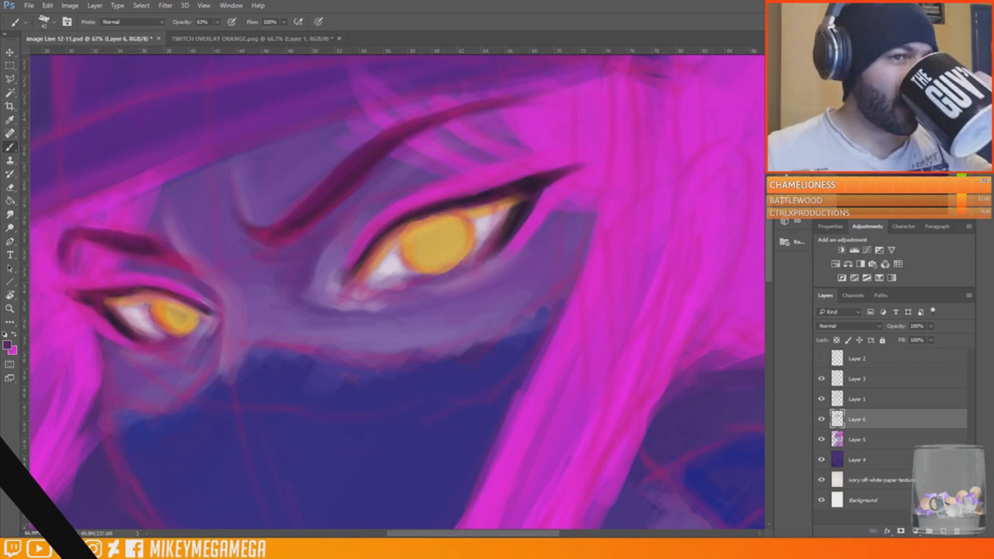
{"action": "left_click", "coordinate": [362, 312], "text": "alt"}
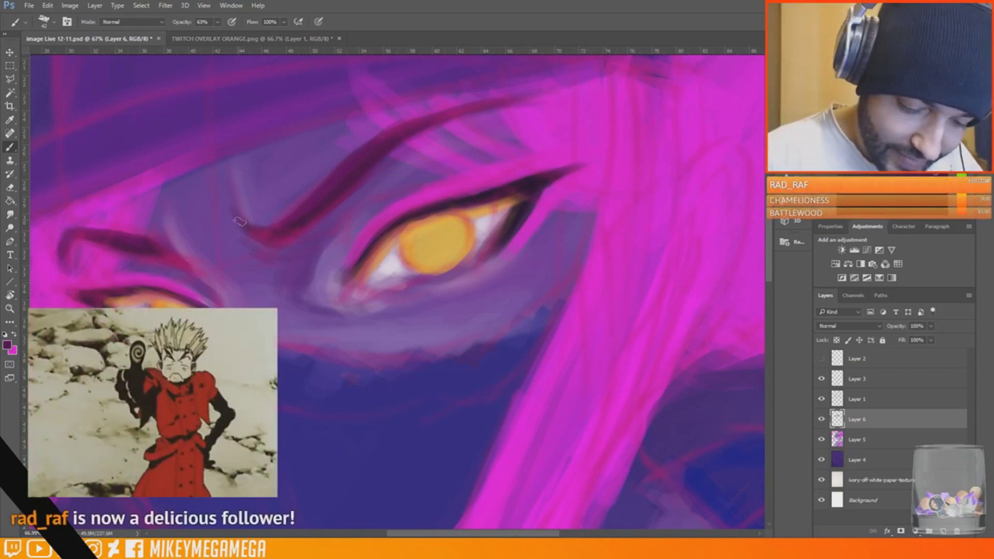
{"action": "left_click", "coordinate": [142, 245], "text": "alt"}
{"action": "left_click_drag", "start_coordinate": [165, 223], "coordinate": [201, 273]}
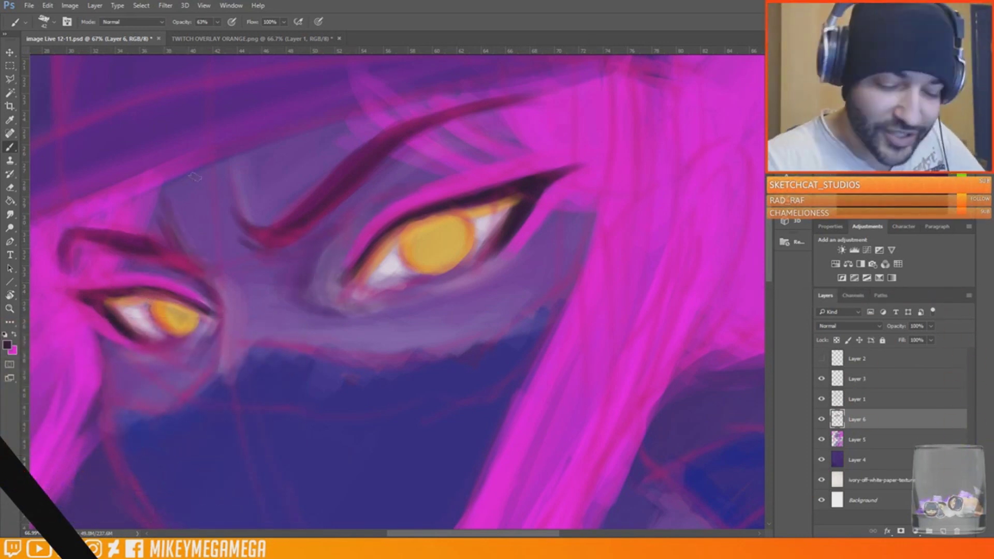
Merge Layer 6 with Layer 5 into a single layer
{"action": "scroll", "coordinate": [575, 310], "scroll_direction": "down", "scroll_amount": 5}
{"action": "scroll", "coordinate": [563, 178], "scroll_direction": "up", "scroll_amount": 3}
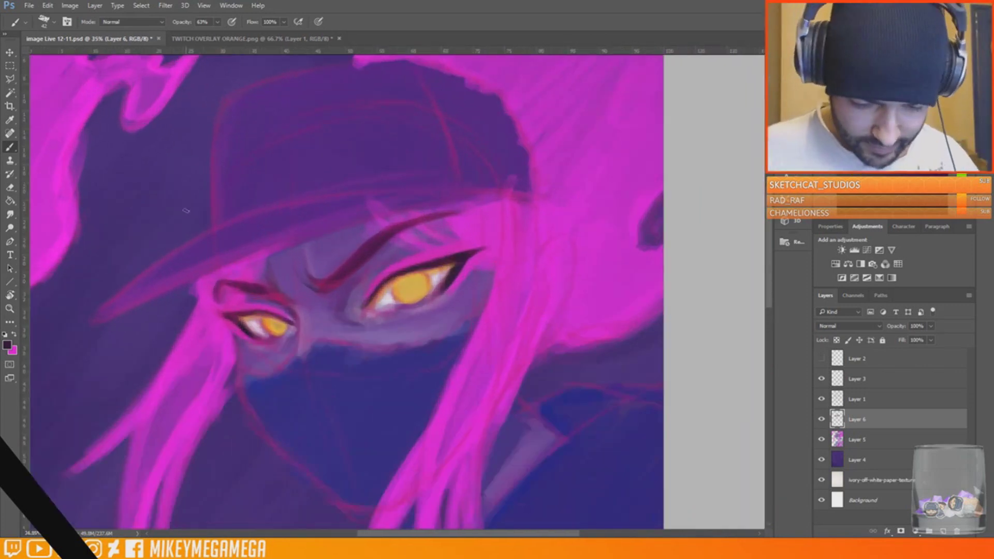
{"action": "scroll", "coordinate": [435, 156], "scroll_direction": "down", "scroll_amount": 3}
{"action": "scroll", "coordinate": [403, 155], "scroll_direction": "up", "scroll_amount": 4}
{"action": "left_click", "coordinate": [11, 80]}
{"action": "left_click", "coordinate": [879, 439], "text": "shift"}
{"action": "right_click", "coordinate": [880, 438]}
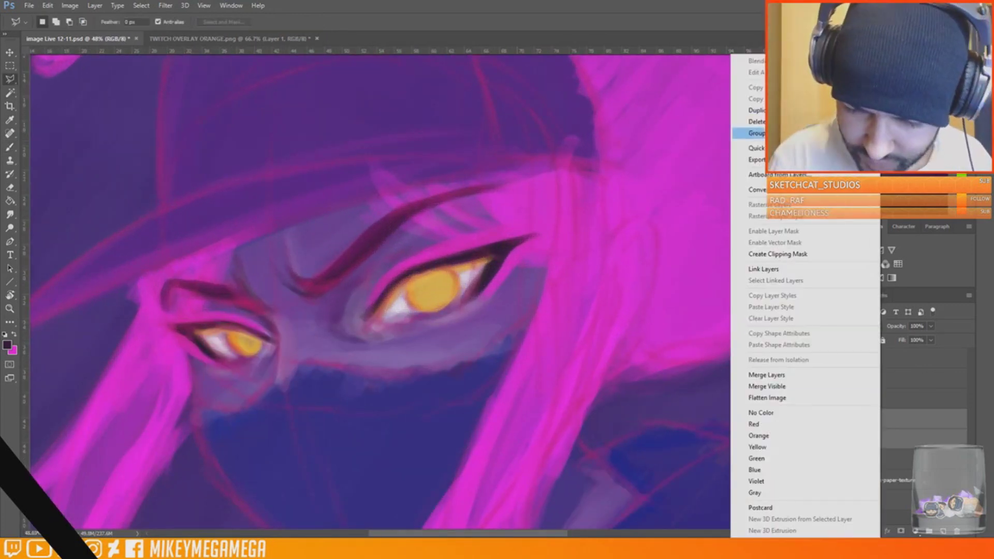
{"action": "left_click", "coordinate": [766, 374]}
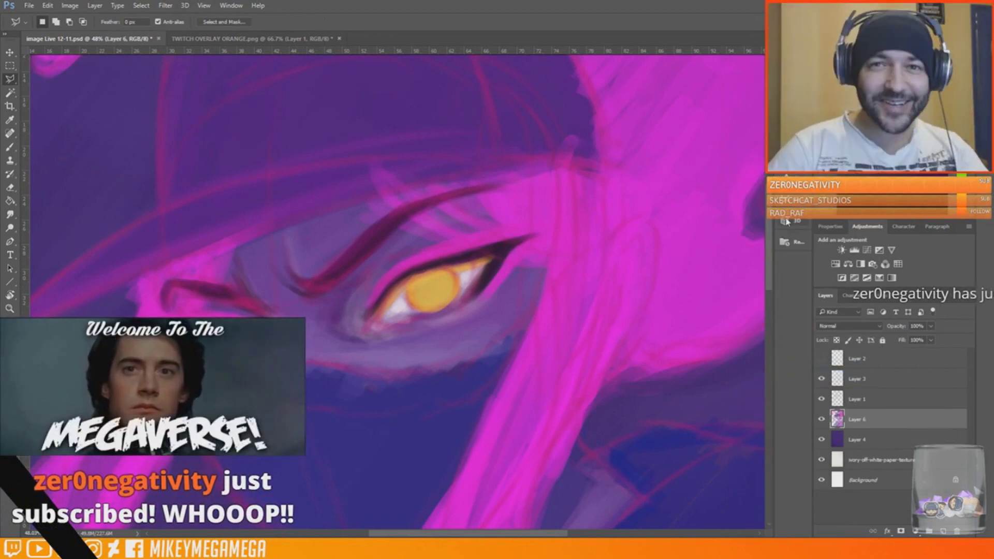
Select both eyes with the Polygonal Lasso, scale them down to about 94% with a transform, reposition them and deselect
{"action": "mouse_move", "coordinate": [398, 257]}
{"action": "left_mouse_down"}
{"action": "mouse_move", "coordinate": [405, 248]}
{"action": "mouse_move", "coordinate": [398, 257]}
{"action": "left_mouse_up"}
{"action": "mouse_move", "coordinate": [278, 342]}
{"action": "left_mouse_down"}
{"action": "mouse_move", "coordinate": [273, 356]}
{"action": "mouse_move", "coordinate": [278, 344]}
{"action": "left_mouse_up"}
{"action": "left_click", "coordinate": [48, 6]}
{"action": "mouse_move", "coordinate": [63, 228]}
{"action": "left_click", "coordinate": [196, 242]}
{"action": "left_click_drag", "start_coordinate": [553, 211], "coordinate": [516, 209]}
{"action": "left_click_drag", "start_coordinate": [498, 253], "coordinate": [508, 250]}
{"action": "left_click_drag", "start_coordinate": [544, 215], "coordinate": [537, 217]}
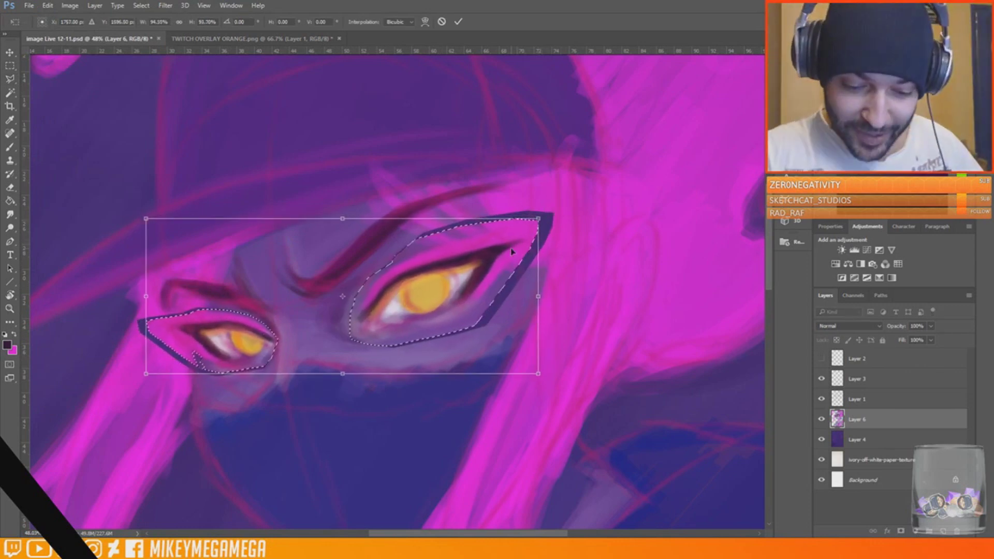
{"action": "left_click_drag", "start_coordinate": [512, 249], "coordinate": [513, 244]}
{"action": "key", "text": "Return"}
{"action": "key", "text": "m"}
{"action": "left_click", "coordinate": [168, 266]}
Cover the gaps around both resized eyes with skin and hair colours sampled next to them
{"action": "key", "text": "b"}
{"action": "left_click", "coordinate": [516, 291], "text": "alt"}
{"action": "mouse_move", "coordinate": [510, 284]}
{"action": "left_mouse_down"}
{"action": "mouse_move", "coordinate": [449, 334]}
{"action": "mouse_move", "coordinate": [356, 339]}
{"action": "left_mouse_up"}
{"action": "mouse_move", "coordinate": [494, 300]}
{"action": "left_mouse_down"}
{"action": "mouse_move", "coordinate": [543, 234]}
{"action": "mouse_move", "coordinate": [536, 215]}
{"action": "mouse_move", "coordinate": [545, 222]}
{"action": "left_mouse_up"}
{"action": "left_click", "coordinate": [539, 259], "text": "alt"}
{"action": "mouse_move", "coordinate": [142, 322]}
{"action": "left_mouse_down"}
{"action": "mouse_move", "coordinate": [186, 362]}
{"action": "mouse_move", "coordinate": [133, 314]}
{"action": "mouse_move", "coordinate": [186, 358]}
{"action": "left_mouse_up"}
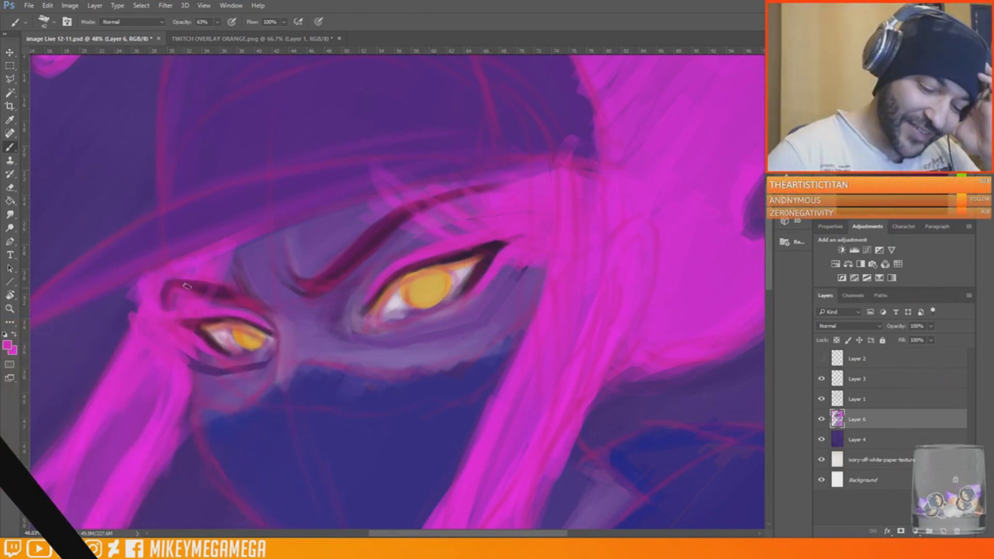
{"action": "left_click_drag", "start_coordinate": [543, 280], "coordinate": [491, 252]}
{"action": "left_click_drag", "start_coordinate": [488, 185], "coordinate": [472, 192]}
Repaint the lid and outline of the left-hand eye with colours sampled around it
{"action": "scroll", "coordinate": [476, 108], "scroll_direction": "up", "scroll_amount": 2}
{"action": "left_click", "coordinate": [200, 335], "text": "alt"}
{"action": "mouse_move", "coordinate": [193, 327]}
{"action": "left_mouse_down"}
{"action": "mouse_move", "coordinate": [250, 334]}
{"action": "mouse_move", "coordinate": [242, 335]}
{"action": "left_mouse_up"}
{"action": "left_click", "coordinate": [259, 326], "text": "alt"}
{"action": "left_click", "coordinate": [235, 339], "text": "alt"}
{"action": "left_click_drag", "start_coordinate": [212, 334], "coordinate": [263, 329]}
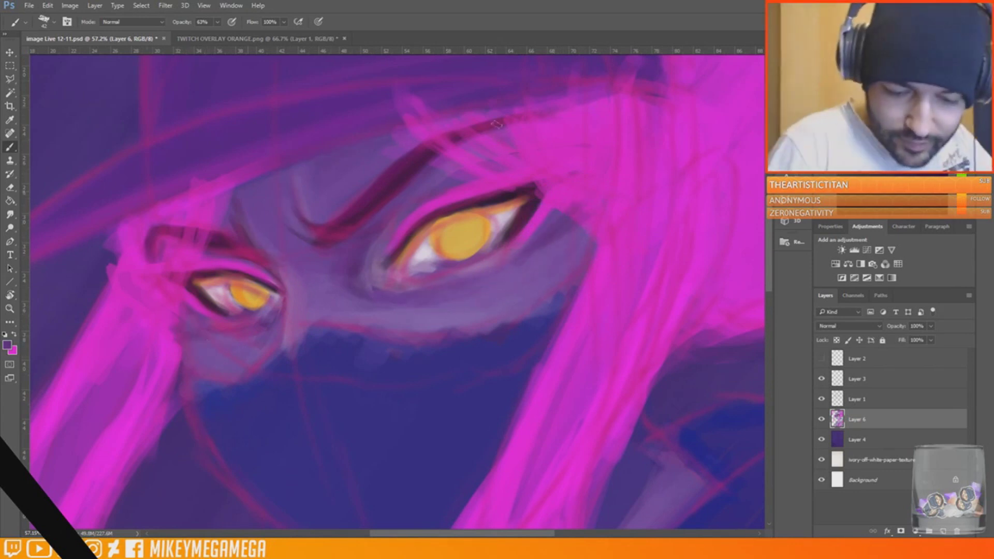
Sample dark magenta from the left-hand brow and darken the lower edge of the cap's brim above that eye
{"action": "left_click", "coordinate": [235, 220], "text": "alt"}
{"action": "left_click_drag", "start_coordinate": [230, 199], "coordinate": [167, 221]}
{"action": "left_click_drag", "start_coordinate": [145, 234], "coordinate": [121, 259]}
{"action": "left_click_drag", "start_coordinate": [191, 202], "coordinate": [122, 241]}
{"action": "left_click_drag", "start_coordinate": [248, 181], "coordinate": [145, 227]}
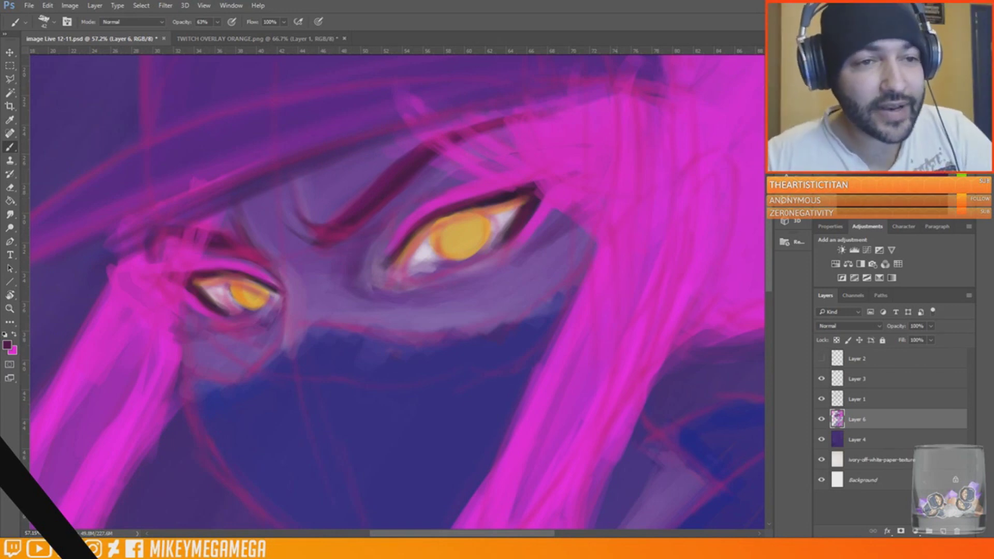
Outline the mask's upper edge, sides and chin in dark magenta, and extend the dark line beneath the cap's brim
{"action": "mouse_move", "coordinate": [189, 371]}
{"action": "left_mouse_down"}
{"action": "mouse_move", "coordinate": [228, 387]}
{"action": "mouse_move", "coordinate": [316, 331]}
{"action": "mouse_move", "coordinate": [488, 333]}
{"action": "left_mouse_up"}
{"action": "left_click_drag", "start_coordinate": [288, 334], "coordinate": [334, 331]}
{"action": "left_click_drag", "start_coordinate": [474, 333], "coordinate": [512, 320]}
{"action": "left_click_drag", "start_coordinate": [358, 422], "coordinate": [139, 311]}
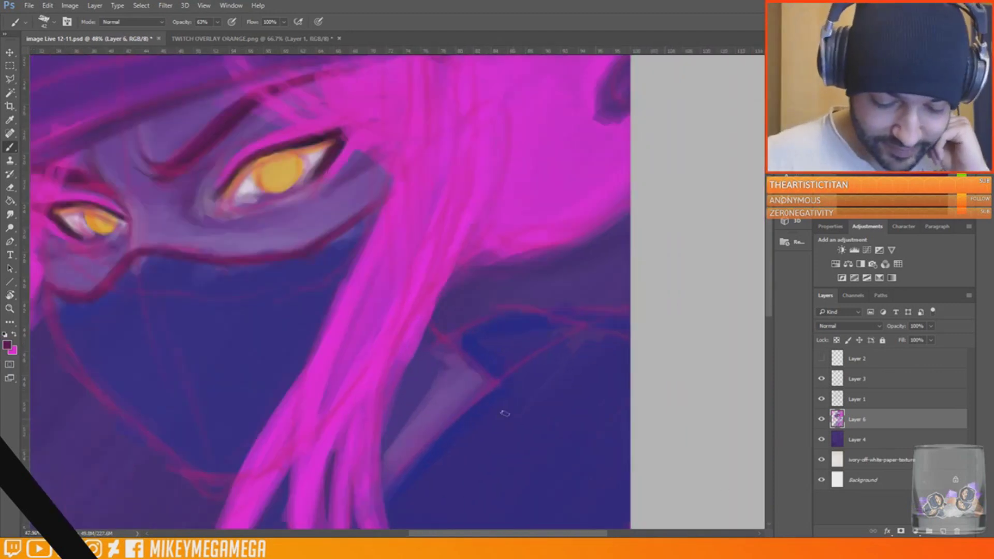
{"action": "left_click_drag", "start_coordinate": [504, 412], "coordinate": [234, 409]}
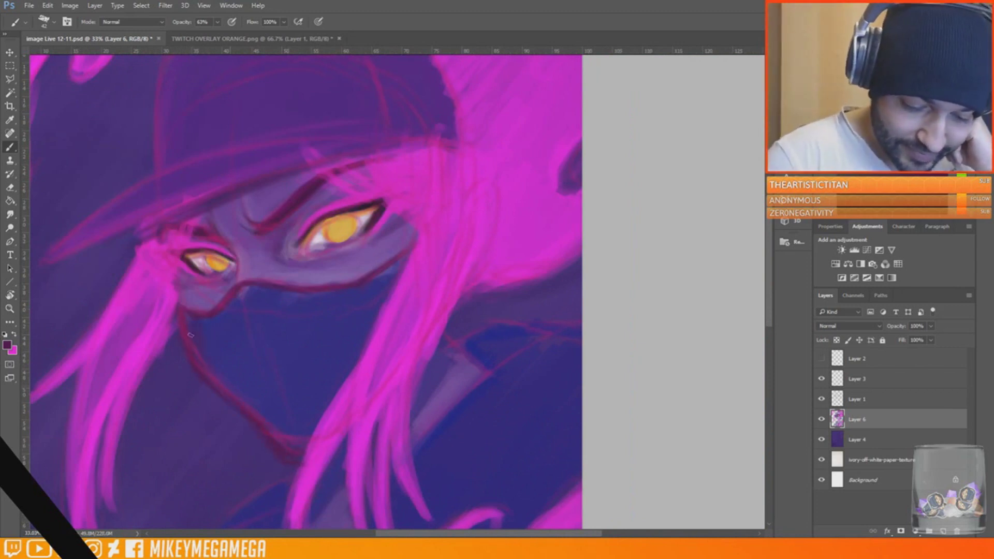
{"action": "left_click_drag", "start_coordinate": [387, 273], "coordinate": [411, 253]}
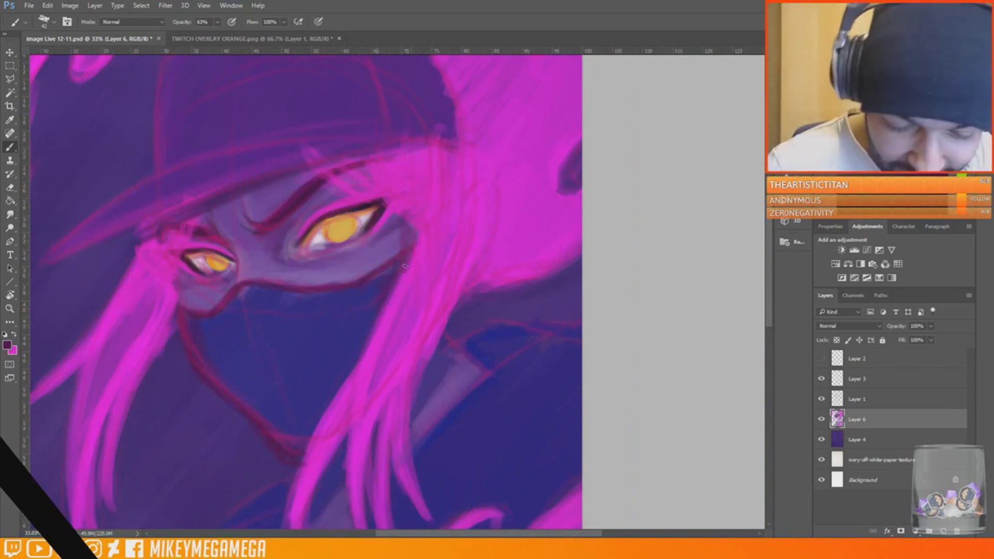
{"action": "left_click_drag", "start_coordinate": [318, 177], "coordinate": [372, 189]}
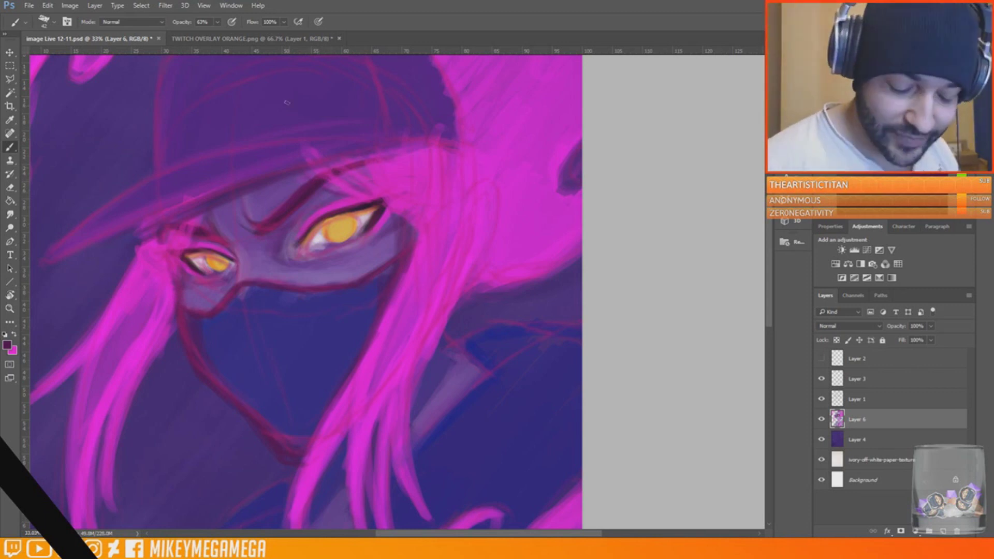
{"action": "left_click_drag", "start_coordinate": [235, 264], "coordinate": [231, 287]}
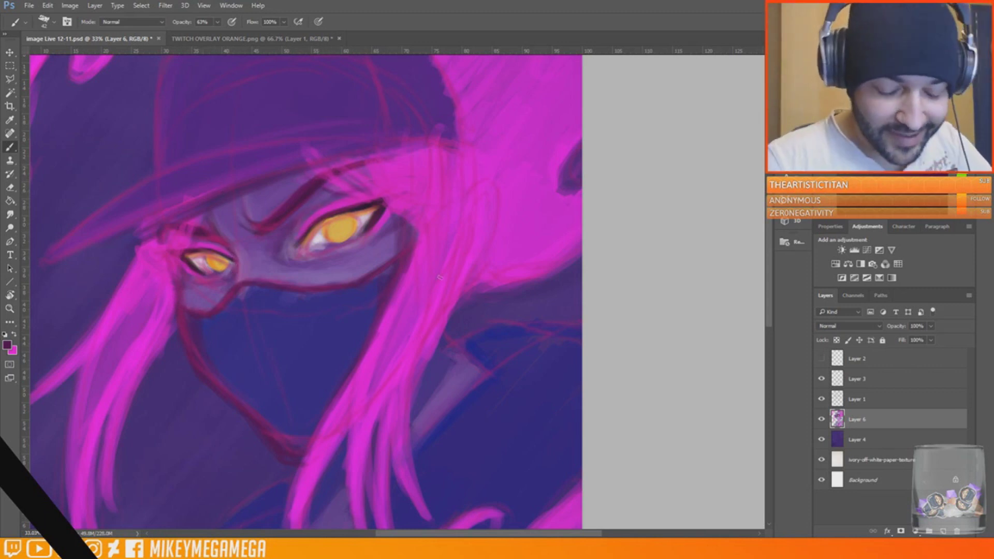
Paint a brighter blue highlight on the mask's nose area and spread blue across its upper part
{"action": "scroll", "coordinate": [736, 233], "scroll_direction": "up", "scroll_amount": 4}
{"action": "left_click", "coordinate": [160, 341], "text": "alt"}
{"action": "scroll", "coordinate": [700, 242], "scroll_direction": "down", "scroll_amount": 11}
{"action": "scroll", "coordinate": [700, 243], "scroll_direction": "up", "scroll_amount": 12}
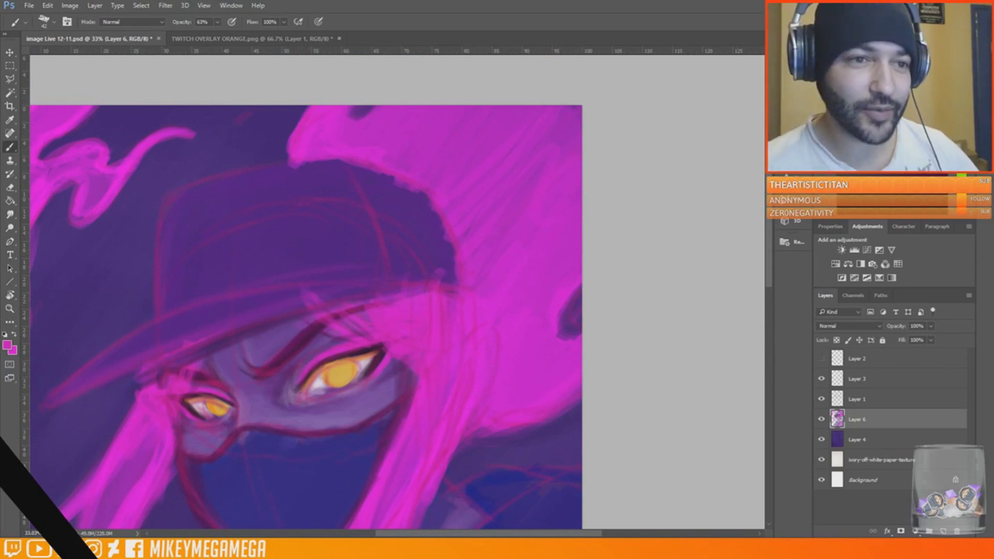
{"action": "scroll", "coordinate": [380, 274], "scroll_direction": "left", "scroll_amount": 4}
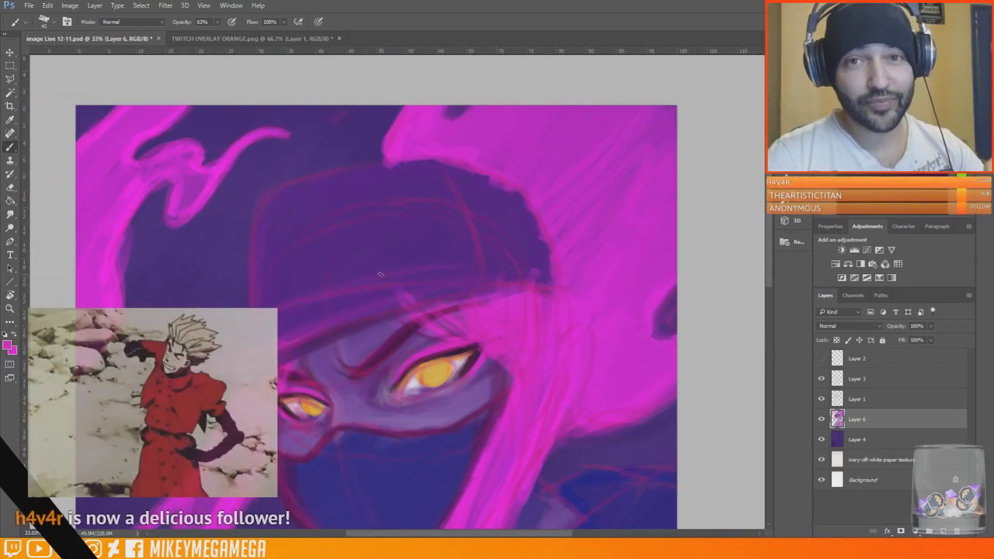
{"action": "scroll", "coordinate": [380, 275], "scroll_direction": "down", "scroll_amount": 4}
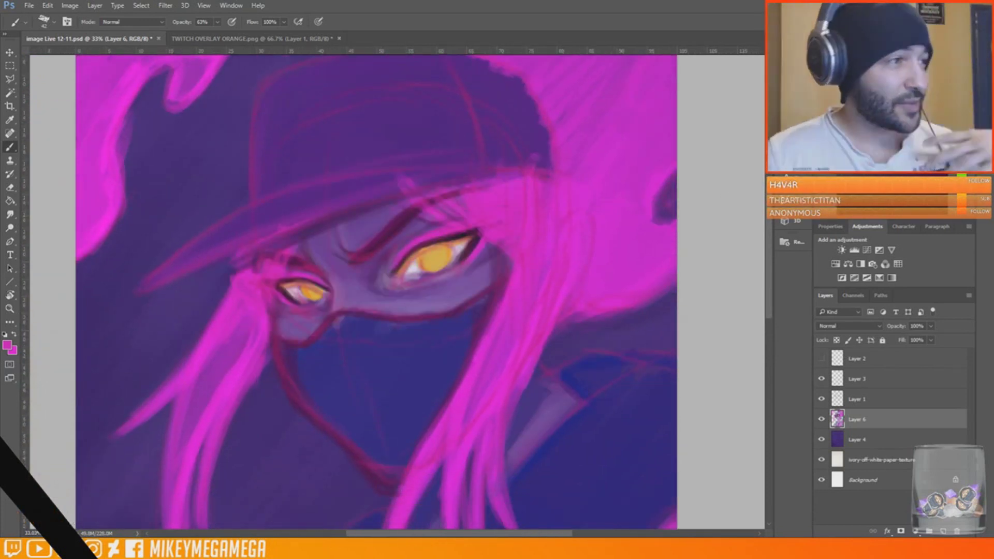
{"action": "mouse_move", "coordinate": [339, 324]}
{"action": "left_mouse_down"}
{"action": "mouse_move", "coordinate": [337, 368]}
{"action": "mouse_move", "coordinate": [335, 336]}
{"action": "left_mouse_up"}
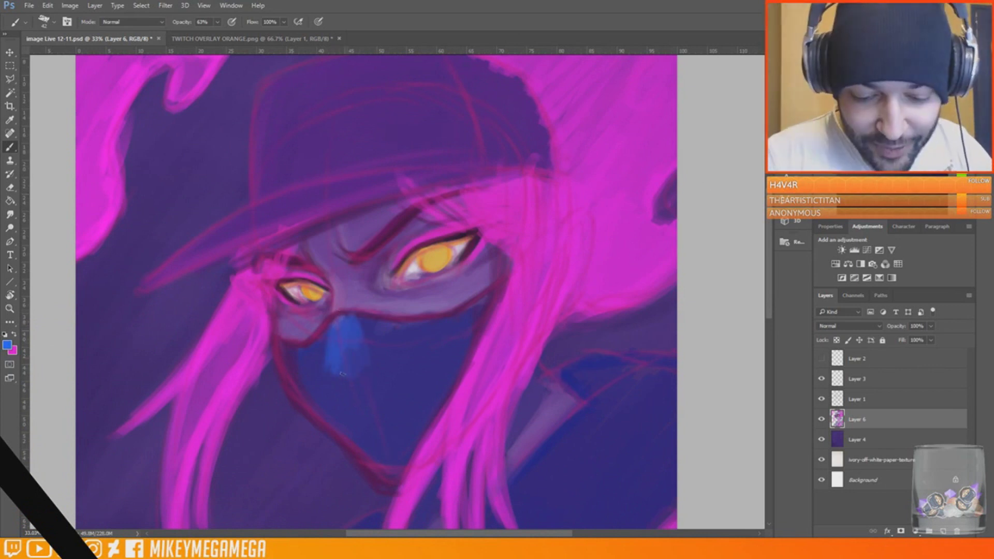
{"action": "left_click", "coordinate": [334, 359], "text": "alt"}
{"action": "right_click", "coordinate": [401, 336]}
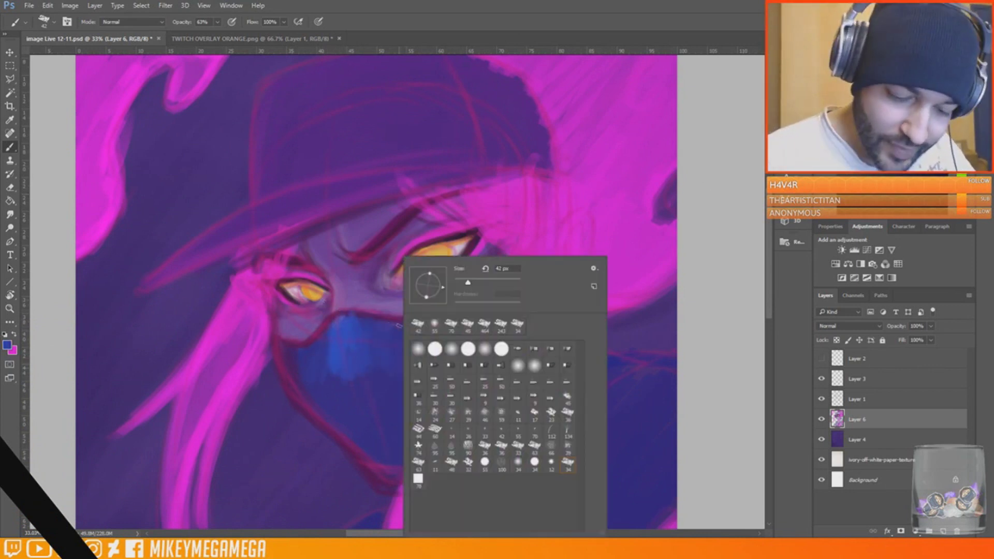
{"action": "left_click_drag", "start_coordinate": [380, 337], "coordinate": [468, 329]}
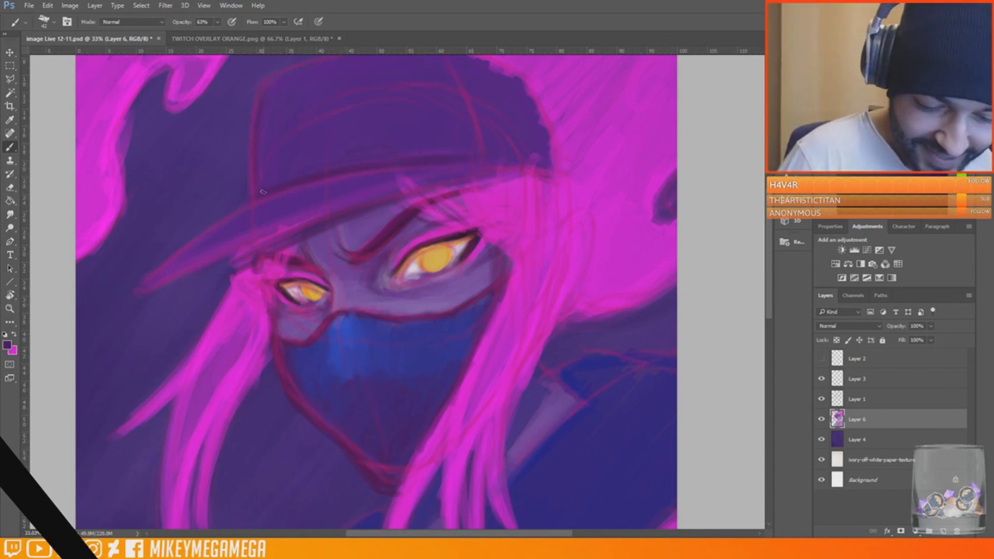
Strengthen the outline of the cap's crown and brim edge, and touch up the skin around the right-hand eye
{"action": "scroll", "coordinate": [393, 207], "scroll_direction": "up", "scroll_amount": 3}
{"action": "left_click_drag", "start_coordinate": [532, 171], "coordinate": [559, 265]}
{"action": "left_click_drag", "start_coordinate": [476, 270], "coordinate": [556, 264]}
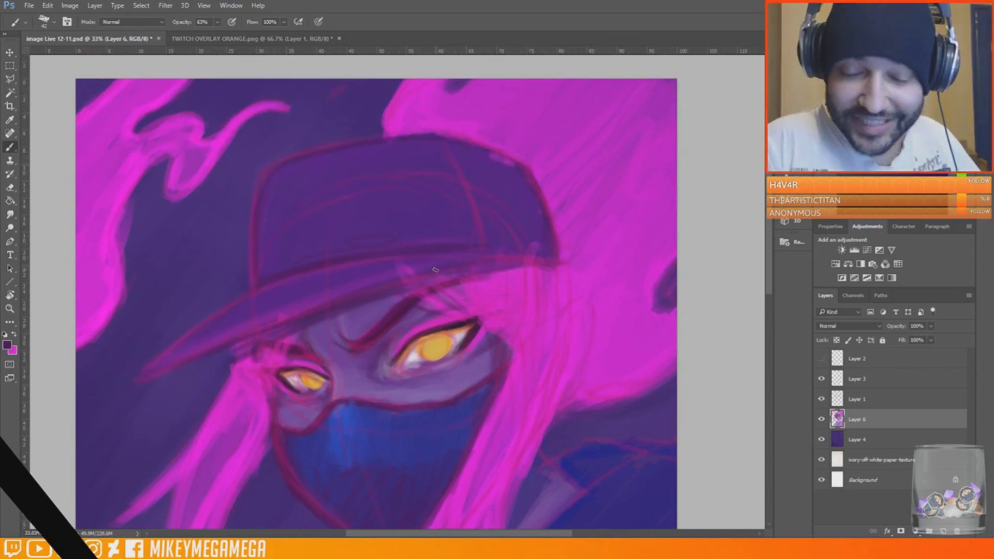
{"action": "scroll", "coordinate": [435, 259], "scroll_direction": "down", "scroll_amount": 5}
{"action": "left_click_drag", "start_coordinate": [390, 246], "coordinate": [488, 209]}
{"action": "left_click_drag", "start_coordinate": [379, 247], "coordinate": [396, 256]}
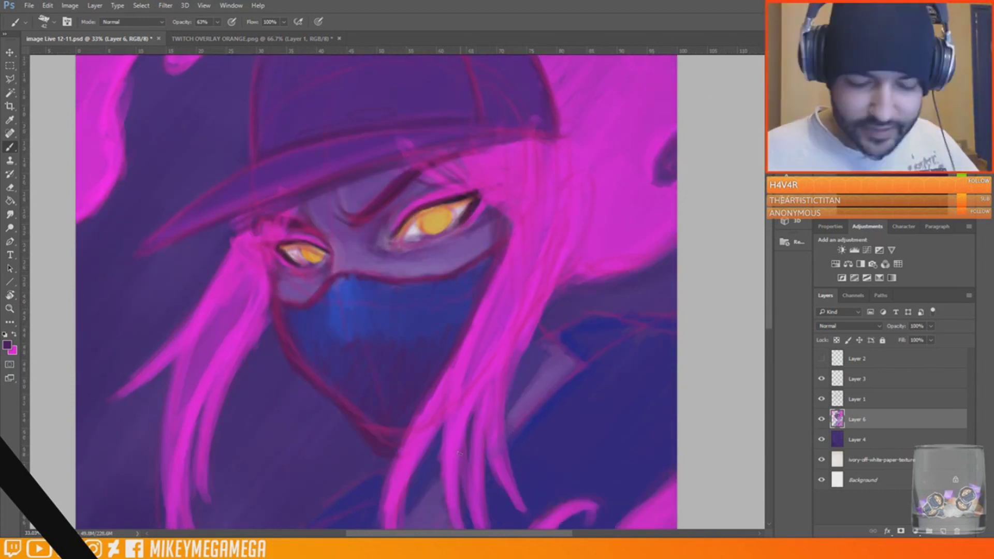
Enlarge the brush, sample blue from the jacket and paint broad strokes over the jacket's shoulder and sleeves
{"action": "scroll", "coordinate": [446, 231], "scroll_direction": "down", "scroll_amount": 3}
{"action": "left_click", "coordinate": [525, 331], "text": "alt"}
{"action": "right_click", "coordinate": [540, 311]}
{"action": "left_click_drag", "start_coordinate": [605, 283], "coordinate": [611, 282]}
{"action": "scroll", "coordinate": [466, 289], "scroll_direction": "down", "scroll_amount": 2}
{"action": "left_click_drag", "start_coordinate": [511, 307], "coordinate": [491, 332]}
{"action": "left_click_drag", "start_coordinate": [370, 372], "coordinate": [342, 418]}
{"action": "left_click_drag", "start_coordinate": [325, 451], "coordinate": [282, 512]}
{"action": "left_click", "coordinate": [438, 363], "text": "alt"}
{"action": "mouse_move", "coordinate": [456, 357]}
{"action": "left_mouse_down"}
{"action": "mouse_move", "coordinate": [448, 418]}
{"action": "mouse_move", "coordinate": [444, 344]}
{"action": "left_mouse_up"}
{"action": "left_click", "coordinate": [453, 124], "text": "alt"}
{"action": "scroll", "coordinate": [322, 276], "scroll_direction": "down", "scroll_amount": 5}
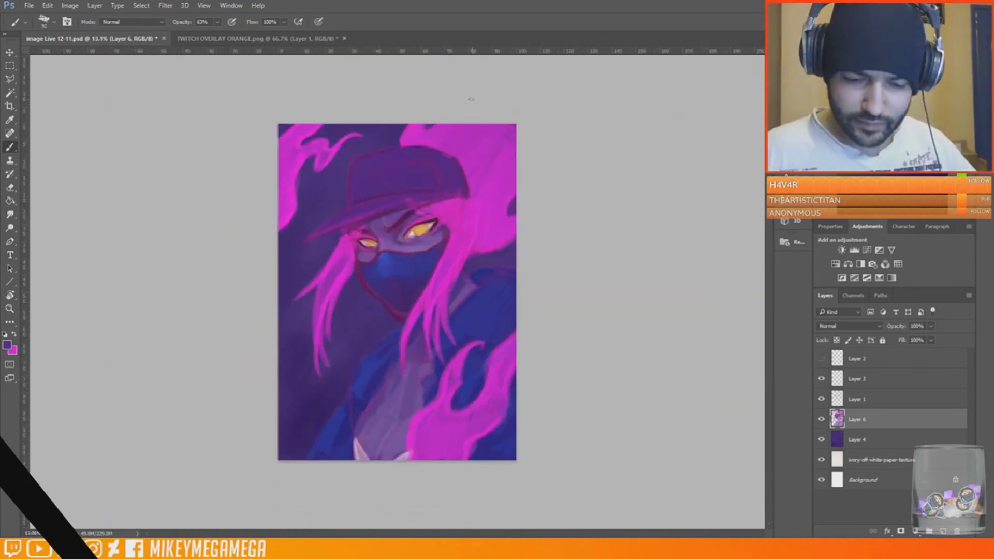
Select the area around both eyes with the Polygonal Lasso, move it slightly down and deselect
{"action": "scroll", "coordinate": [429, 226], "scroll_direction": "up", "scroll_amount": 8}
{"action": "key", "text": "l"}
{"action": "left_click", "coordinate": [490, 273]}
{"action": "left_click", "coordinate": [511, 249]}
{"action": "left_click", "coordinate": [485, 212]}
{"action": "left_click", "coordinate": [467, 211]}
{"action": "left_click", "coordinate": [424, 226]}
{"action": "left_click_drag", "start_coordinate": [459, 292], "coordinate": [486, 274]}
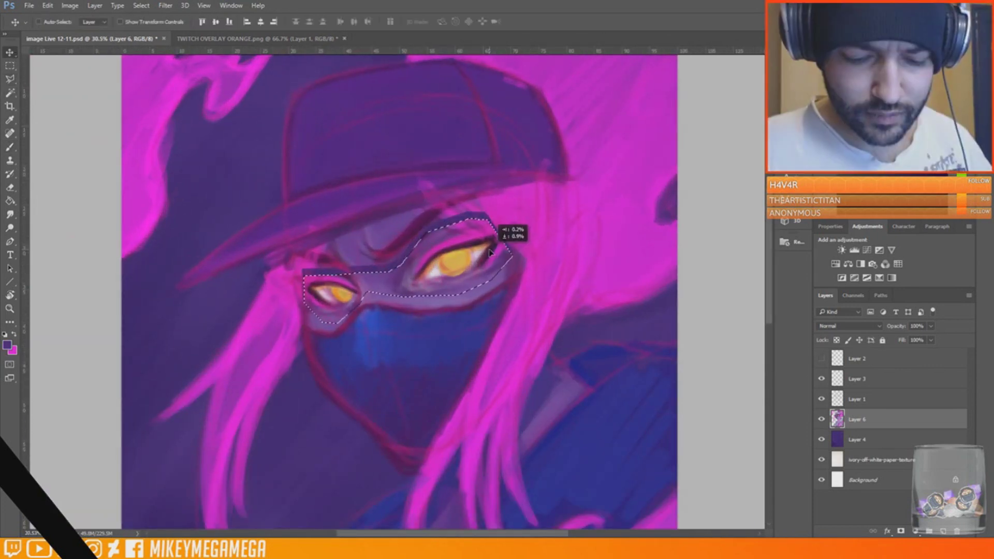
{"action": "key", "text": "m"}
Create a new layer above Layer 6 and cover the seam above the right-hand eye with sampled magenta
{"action": "left_click", "coordinate": [943, 532]}
{"action": "key", "text": "b"}
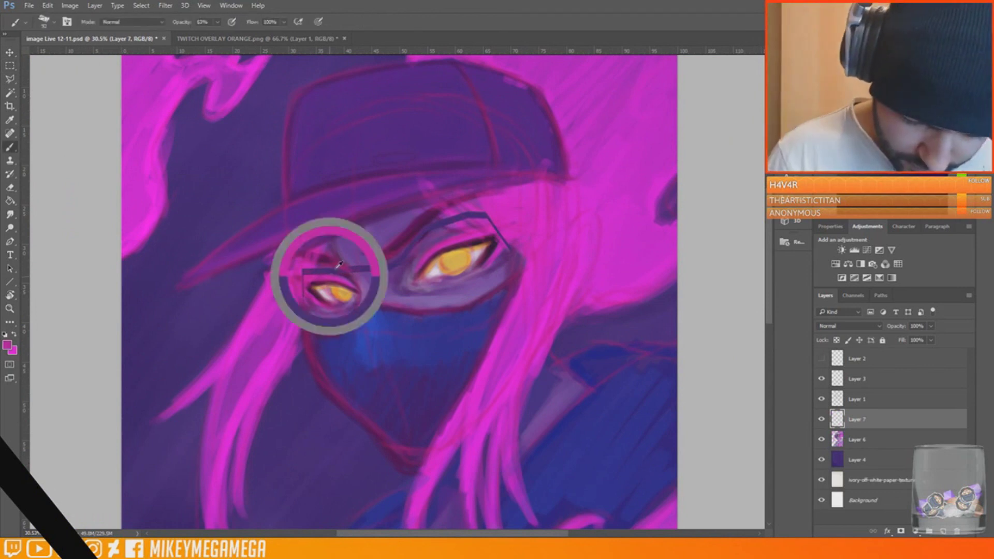
{"action": "left_click", "coordinate": [499, 217], "text": "alt"}
{"action": "mouse_move", "coordinate": [512, 252]}
{"action": "left_mouse_down"}
{"action": "mouse_move", "coordinate": [480, 214]}
{"action": "mouse_move", "coordinate": [455, 221]}
{"action": "left_mouse_up"}
{"action": "scroll", "coordinate": [397, 247], "scroll_direction": "down", "scroll_amount": 6}
{"action": "scroll", "coordinate": [397, 247], "scroll_direction": "up", "scroll_amount": 11}
Choose a new foreground colour and brush, then sample the right-hand eye's white and paint over its whites
{"action": "left_click", "coordinate": [7, 345]}
{"action": "left_click", "coordinate": [803, 257]}
{"action": "left_click", "coordinate": [697, 156]}
{"action": "key", "text": "Return"}
{"action": "right_click", "coordinate": [512, 223]}
{"action": "left_click", "coordinate": [573, 251]}
{"action": "key", "text": "Return"}
{"action": "left_click", "coordinate": [599, 197], "text": "alt"}
{"action": "left_click_drag", "start_coordinate": [607, 194], "coordinate": [593, 218]}
{"action": "left_click_drag", "start_coordinate": [508, 235], "coordinate": [475, 245]}
{"action": "left_click_drag", "start_coordinate": [591, 190], "coordinate": [588, 216]}
Create a new layer above Layer 2 and repaint the whites of both eyes in pale pinkish tones
{"action": "left_click", "coordinate": [903, 362]}
{"action": "left_click", "coordinate": [943, 532]}
{"action": "left_click_drag", "start_coordinate": [207, 286], "coordinate": [220, 309]}
{"action": "left_click_drag", "start_coordinate": [192, 281], "coordinate": [242, 312]}
{"action": "left_click_drag", "start_coordinate": [611, 189], "coordinate": [593, 192]}
{"action": "left_click", "coordinate": [209, 277], "text": "alt"}
{"action": "mouse_move", "coordinate": [195, 280]}
{"action": "left_mouse_down"}
{"action": "mouse_move", "coordinate": [221, 276]}
{"action": "mouse_move", "coordinate": [244, 314]}
{"action": "left_mouse_up"}
{"action": "left_click_drag", "start_coordinate": [472, 251], "coordinate": [523, 245]}
{"action": "left_click_drag", "start_coordinate": [623, 173], "coordinate": [601, 210]}
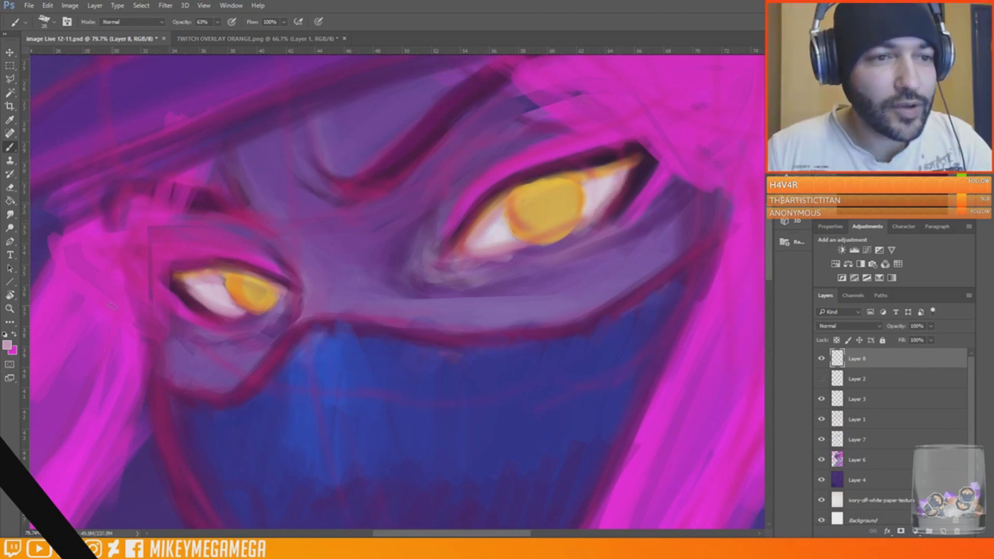
{"action": "left_click_drag", "start_coordinate": [625, 174], "coordinate": [605, 207]}
Sample off-white from the right-hand eye, reduce the brush size and brighten the whites of both eyes
{"action": "left_click", "coordinate": [491, 232], "text": "alt"}
{"action": "right_click", "coordinate": [502, 223]}
{"action": "key", "text": "bracketleft"}
{"action": "key", "text": "bracketleft"}
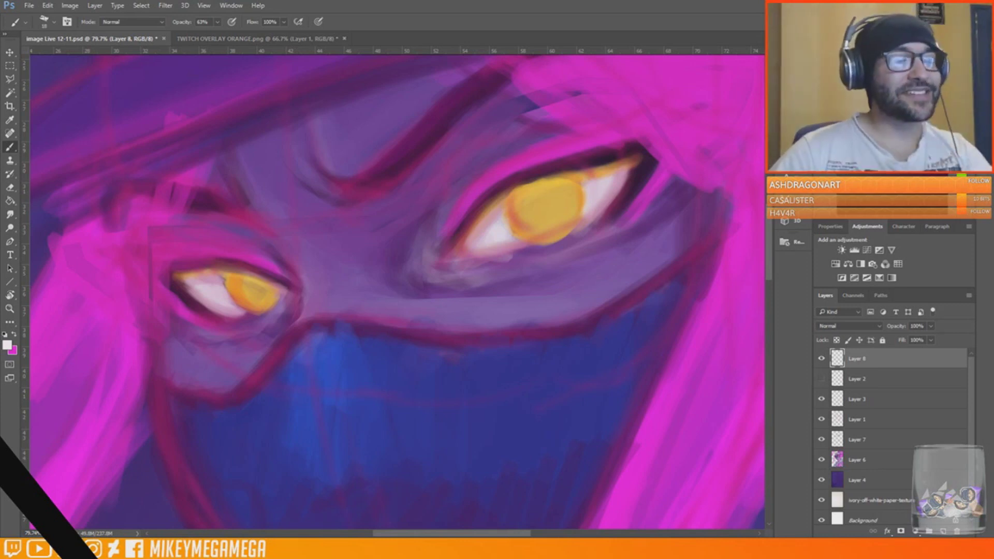
{"action": "scroll", "coordinate": [228, 321], "scroll_direction": "up", "scroll_amount": 2}
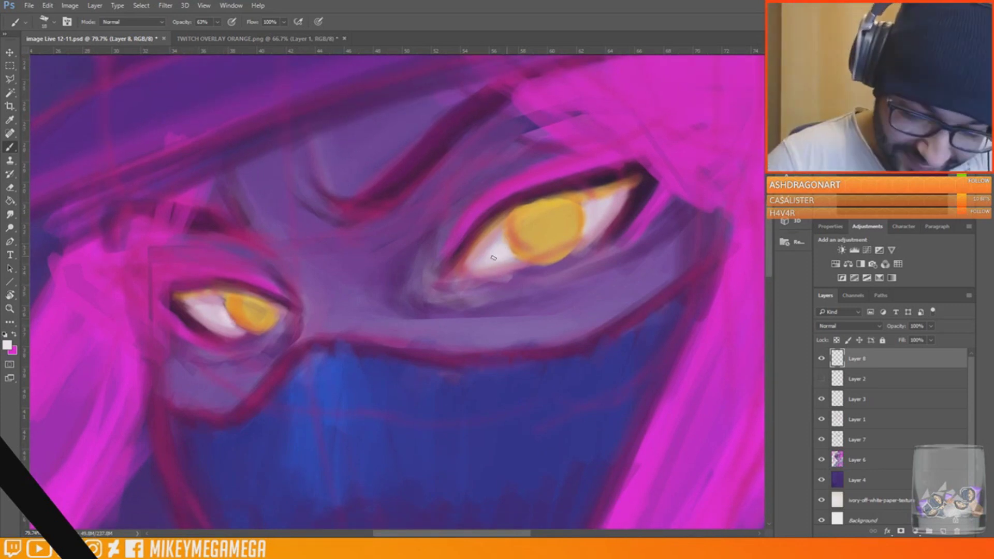
{"action": "left_click", "coordinate": [211, 321], "text": "alt"}
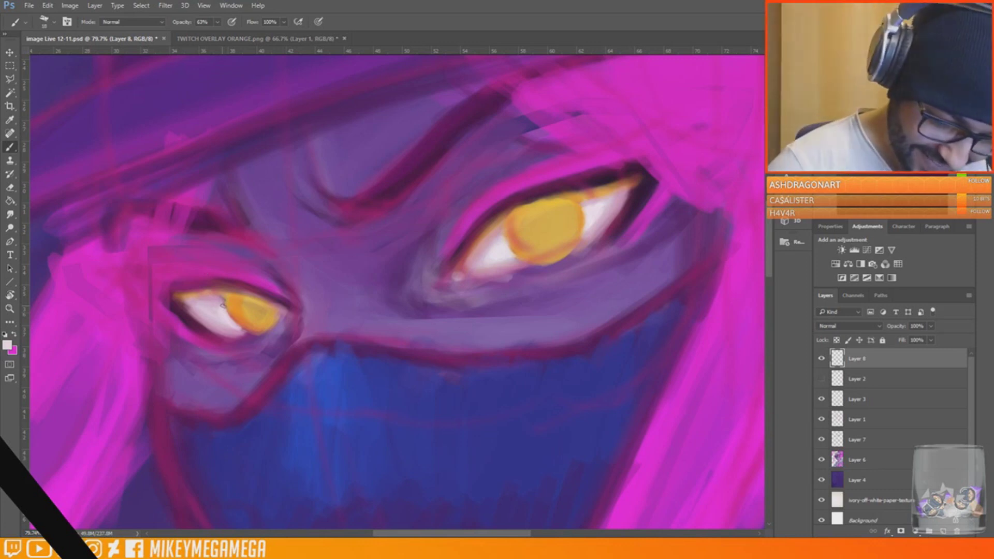
Sample dark magenta and outline the lower and upper lids of the right-hand eye
{"action": "left_click", "coordinate": [624, 224], "text": "alt"}
{"action": "mouse_move", "coordinate": [585, 254]}
{"action": "left_mouse_down"}
{"action": "mouse_move", "coordinate": [492, 282]}
{"action": "mouse_move", "coordinate": [543, 263]}
{"action": "left_mouse_up"}
{"action": "left_click", "coordinate": [600, 220], "text": "alt"}
{"action": "left_click_drag", "start_coordinate": [629, 194], "coordinate": [603, 232]}
{"action": "left_click", "coordinate": [604, 210], "text": "alt"}
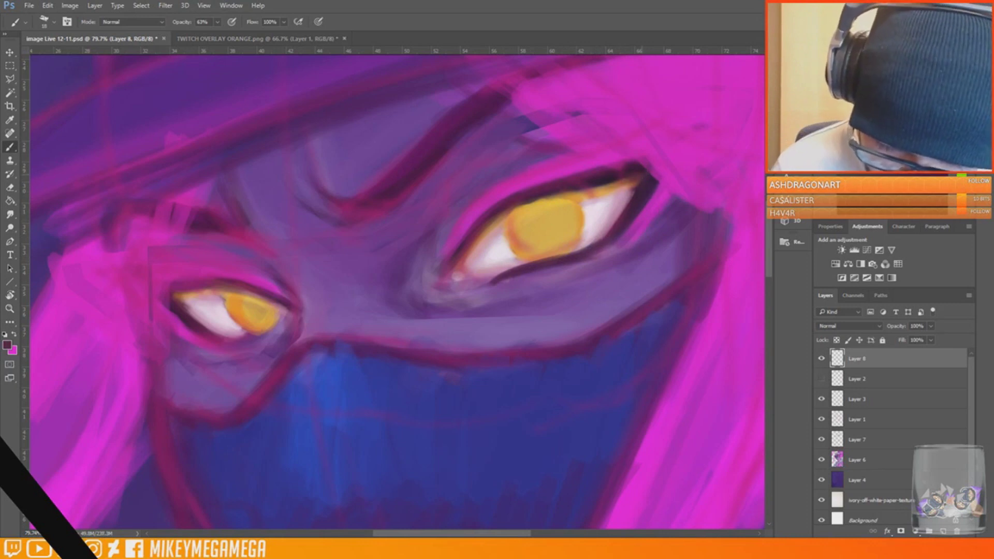
{"action": "left_click_drag", "start_coordinate": [632, 179], "coordinate": [475, 242]}
{"action": "left_click_drag", "start_coordinate": [547, 199], "coordinate": [459, 257]}
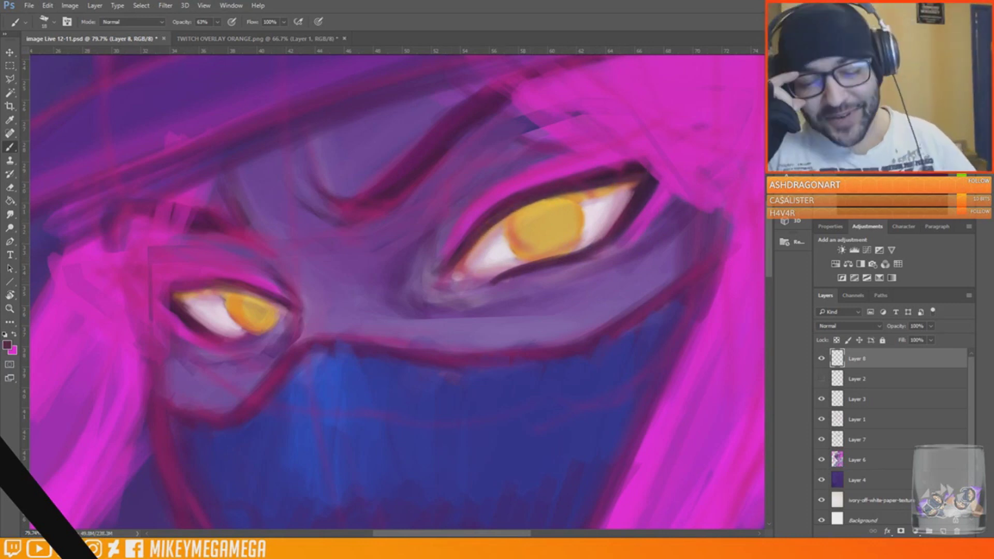
Outline the left-hand eye's upper and lower lids in dark magenta, extending the outer corner into a pointed wing
{"action": "mouse_move", "coordinate": [162, 301]}
{"action": "left_mouse_down"}
{"action": "mouse_move", "coordinate": [185, 327]}
{"action": "mouse_move", "coordinate": [164, 305]}
{"action": "mouse_move", "coordinate": [183, 294]}
{"action": "mouse_move", "coordinate": [167, 291]}
{"action": "left_mouse_up"}
{"action": "left_click_drag", "start_coordinate": [243, 286], "coordinate": [154, 293]}
{"action": "left_click_drag", "start_coordinate": [272, 331], "coordinate": [223, 337]}
{"action": "left_click_drag", "start_coordinate": [174, 286], "coordinate": [142, 291]}
Extend the right-hand eye's outline into a pointed outer wing and touch up the adjacent eye white with a sampled pinkish tone
{"action": "mouse_move", "coordinate": [639, 167]}
{"action": "left_mouse_down"}
{"action": "mouse_move", "coordinate": [682, 151]}
{"action": "mouse_move", "coordinate": [646, 183]}
{"action": "left_mouse_up"}
{"action": "left_click", "coordinate": [646, 174], "text": "alt"}
{"action": "mouse_move", "coordinate": [680, 153]}
{"action": "left_mouse_down"}
{"action": "mouse_move", "coordinate": [649, 186]}
{"action": "mouse_move", "coordinate": [661, 161]}
{"action": "left_mouse_up"}
{"action": "left_click", "coordinate": [630, 194], "text": "alt"}
{"action": "left_click_drag", "start_coordinate": [637, 183], "coordinate": [625, 208]}
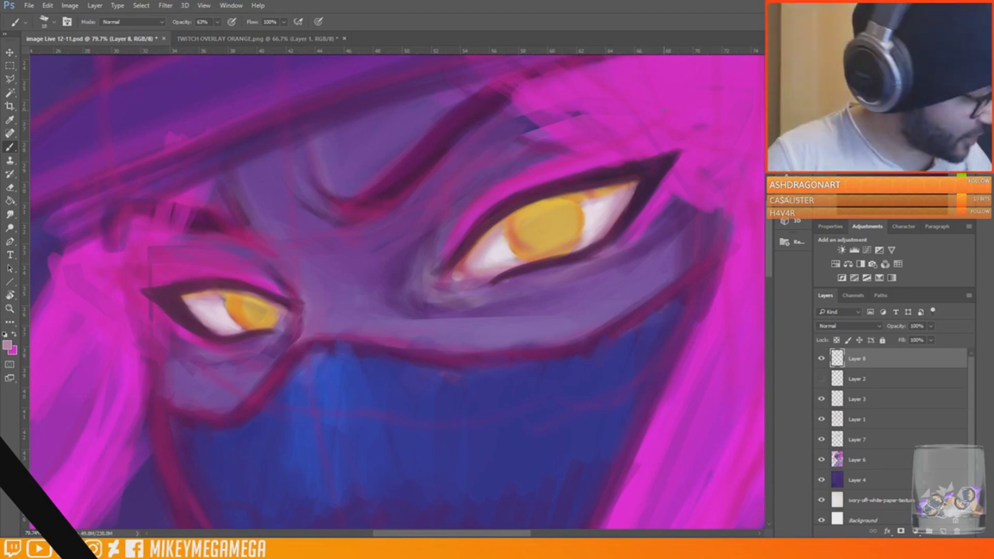
Sample the dark outline colour from the right-hand eye's wing and thicken the upper lash lines of both eyes
{"action": "left_click", "coordinate": [668, 156], "text": "alt"}
{"action": "left_click_drag", "start_coordinate": [603, 168], "coordinate": [670, 153]}
{"action": "left_click_drag", "start_coordinate": [179, 296], "coordinate": [252, 288]}
{"action": "scroll", "coordinate": [461, 207], "scroll_direction": "down", "scroll_amount": 5}
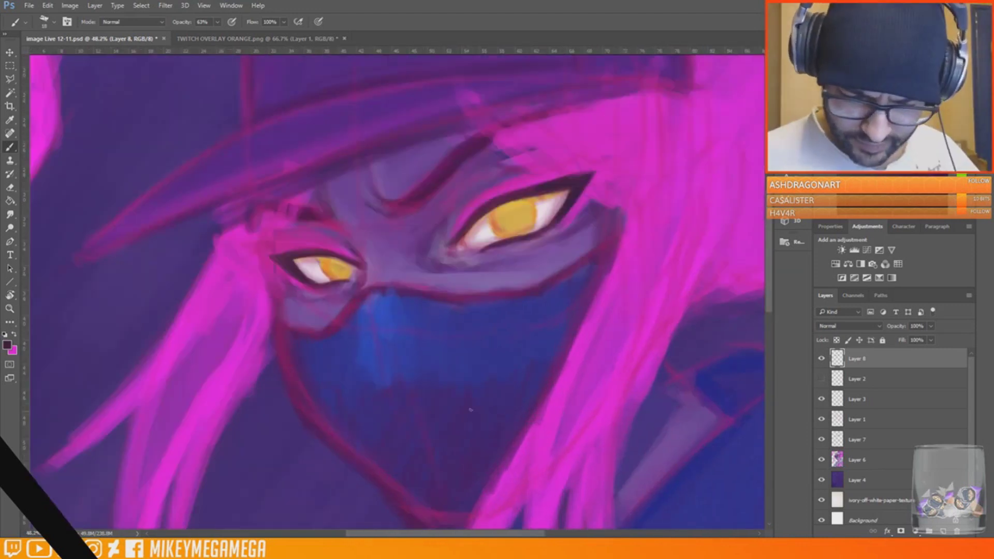
Sample magenta and paint bright eyeshadow bands along the dark upper and lower lids of both eyes, with a long wing on the right-hand eye
{"action": "scroll", "coordinate": [414, 253], "scroll_direction": "up", "scroll_amount": 7}
{"action": "left_click", "coordinate": [80, 450], "text": "alt"}
{"action": "mouse_move", "coordinate": [626, 83]}
{"action": "left_mouse_down"}
{"action": "mouse_move", "coordinate": [628, 229]}
{"action": "mouse_move", "coordinate": [463, 231]}
{"action": "left_mouse_up"}
{"action": "mouse_move", "coordinate": [358, 311]}
{"action": "left_mouse_down"}
{"action": "mouse_move", "coordinate": [493, 244]}
{"action": "mouse_move", "coordinate": [606, 215]}
{"action": "left_mouse_up"}
{"action": "left_click_drag", "start_coordinate": [597, 231], "coordinate": [527, 237]}
{"action": "mouse_move", "coordinate": [397, 387]}
{"action": "left_mouse_down"}
{"action": "mouse_move", "coordinate": [544, 339]}
{"action": "mouse_move", "coordinate": [513, 370]}
{"action": "left_mouse_up"}
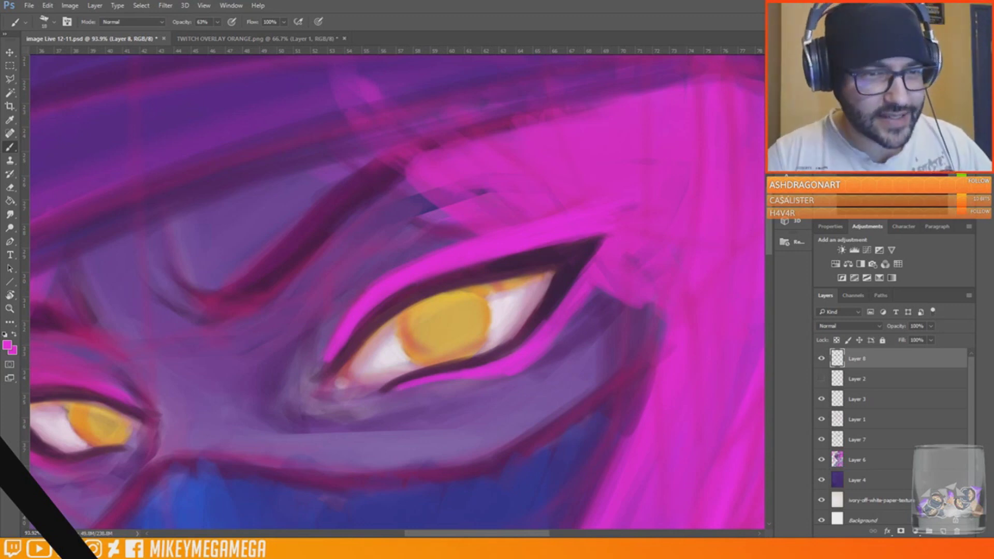
{"action": "left_click_drag", "start_coordinate": [406, 381], "coordinate": [596, 260]}
{"action": "left_click_drag", "start_coordinate": [568, 320], "coordinate": [598, 284]}
{"action": "left_click_drag", "start_coordinate": [554, 240], "coordinate": [646, 212]}
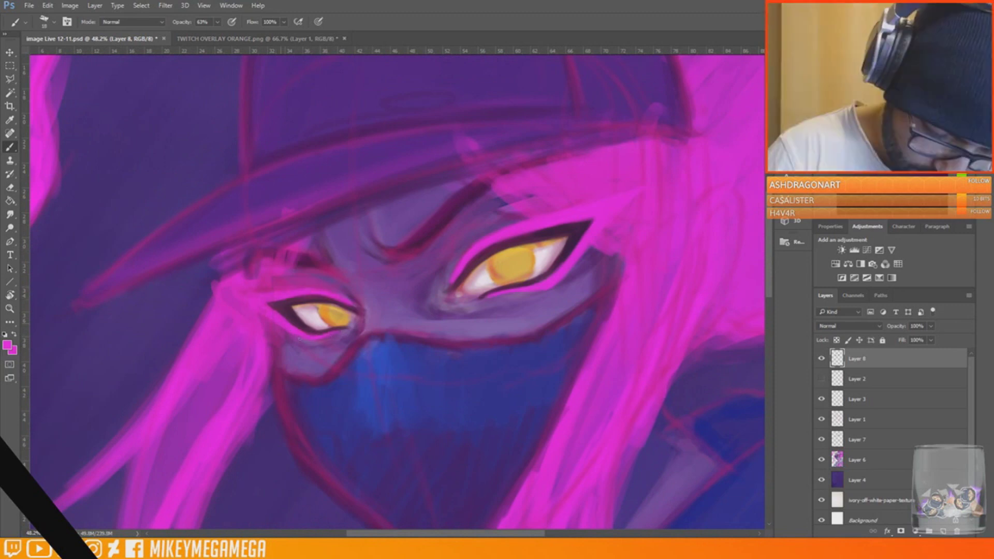
Brush magenta over the skin and hair beside the outer corners of both eyes
{"action": "scroll", "coordinate": [468, 300], "scroll_direction": "up", "scroll_amount": 4}
{"action": "mouse_move", "coordinate": [595, 182]}
{"action": "left_mouse_down"}
{"action": "mouse_move", "coordinate": [615, 239]}
{"action": "mouse_move", "coordinate": [633, 247]}
{"action": "left_mouse_up"}
{"action": "left_click_drag", "start_coordinate": [695, 155], "coordinate": [707, 235]}
{"action": "left_click_drag", "start_coordinate": [616, 235], "coordinate": [636, 249]}
{"action": "scroll", "coordinate": [621, 249], "scroll_direction": "right", "scroll_amount": 1}
{"action": "left_click_drag", "start_coordinate": [114, 306], "coordinate": [140, 356]}
{"action": "left_click_drag", "start_coordinate": [651, 149], "coordinate": [662, 221]}
{"action": "mouse_move", "coordinate": [675, 158]}
{"action": "left_mouse_down"}
{"action": "mouse_move", "coordinate": [679, 202]}
{"action": "mouse_move", "coordinate": [718, 136]}
{"action": "left_mouse_up"}
Switch to a different brush, outline both irises in dark brown and touch up the inner eye white of the left-hand eye
{"action": "right_click", "coordinate": [638, 166]}
{"action": "double_click", "coordinate": [652, 390]}
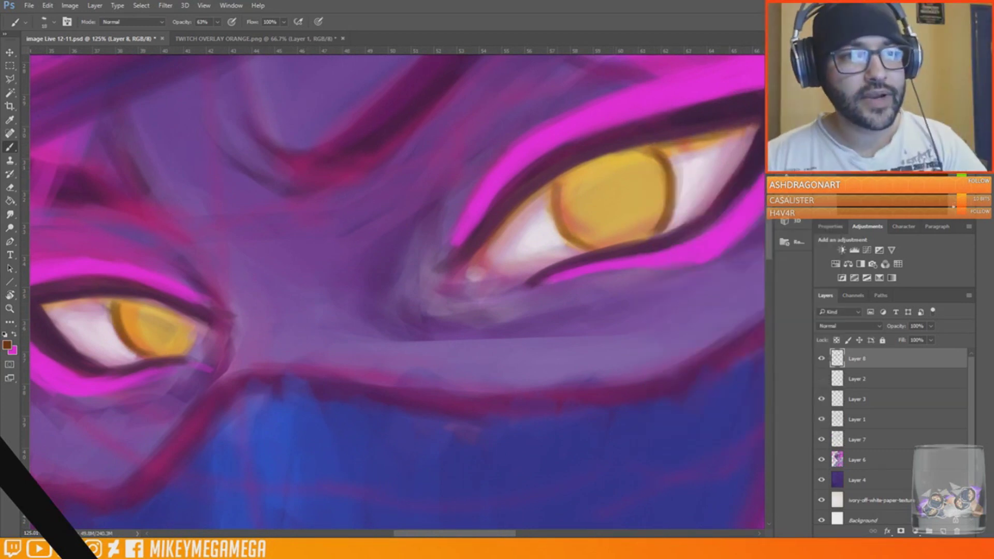
{"action": "mouse_move", "coordinate": [57, 305]}
{"action": "left_mouse_down"}
{"action": "mouse_move", "coordinate": [96, 300]}
{"action": "mouse_move", "coordinate": [127, 334]}
{"action": "mouse_move", "coordinate": [202, 329]}
{"action": "mouse_move", "coordinate": [182, 352]}
{"action": "left_mouse_up"}
{"action": "left_click", "coordinate": [194, 329], "text": "alt"}
{"action": "left_click_drag", "start_coordinate": [118, 303], "coordinate": [131, 342]}
{"action": "left_click_drag", "start_coordinate": [118, 311], "coordinate": [131, 344]}
{"action": "left_click_drag", "start_coordinate": [669, 176], "coordinate": [657, 229]}
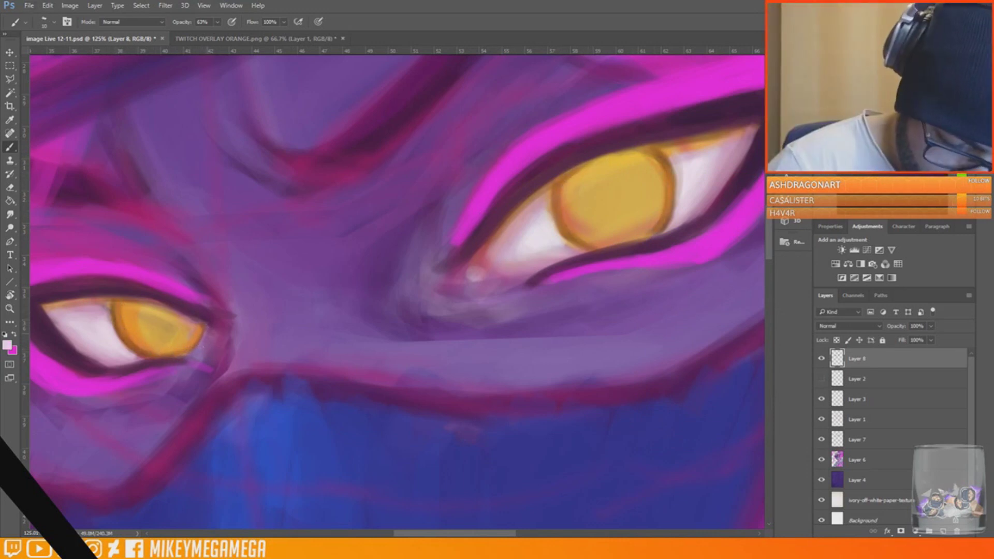
{"action": "left_click_drag", "start_coordinate": [201, 348], "coordinate": [210, 336]}
Switch to another brush and shade the upper part of both irises with a brownish-orange tone
{"action": "left_click", "coordinate": [614, 154], "text": "alt"}
{"action": "right_click", "coordinate": [617, 172]}
{"action": "left_click", "coordinate": [631, 395]}
{"action": "mouse_move", "coordinate": [571, 182]}
{"action": "left_mouse_down"}
{"action": "mouse_move", "coordinate": [615, 158]}
{"action": "mouse_move", "coordinate": [657, 158]}
{"action": "left_mouse_up"}
{"action": "left_click_drag", "start_coordinate": [569, 192], "coordinate": [641, 179]}
{"action": "left_click_drag", "start_coordinate": [118, 307], "coordinate": [177, 314]}
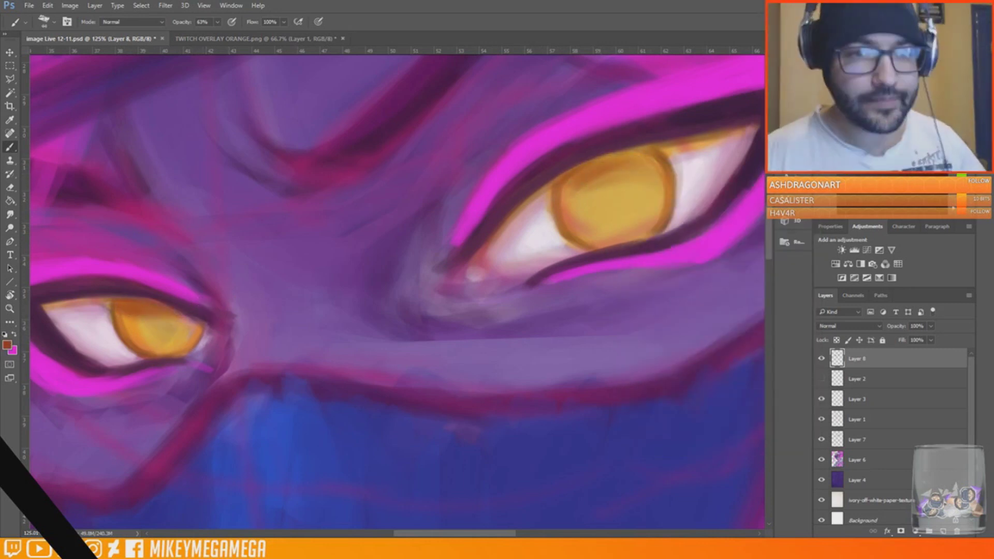
{"action": "left_click_drag", "start_coordinate": [574, 182], "coordinate": [659, 156]}
{"action": "mouse_move", "coordinate": [608, 175]}
{"action": "left_mouse_down"}
{"action": "mouse_move", "coordinate": [660, 163]}
{"action": "mouse_move", "coordinate": [648, 172]}
{"action": "mouse_move", "coordinate": [673, 182]}
{"action": "left_mouse_up"}
Add orange-brown shading beneath the upper lids and at the inner corners of both eyes, and save the file
{"action": "right_click", "coordinate": [610, 156]}
{"action": "left_click_drag", "start_coordinate": [549, 190], "coordinate": [495, 233]}
{"action": "left_click_drag", "start_coordinate": [634, 151], "coordinate": [716, 142]}
{"action": "left_click_drag", "start_coordinate": [446, 259], "coordinate": [483, 259]}
{"action": "left_click_drag", "start_coordinate": [80, 309], "coordinate": [139, 300]}
{"action": "left_click_drag", "start_coordinate": [157, 317], "coordinate": [163, 334]}
{"action": "left_click", "coordinate": [661, 156], "text": "alt"}
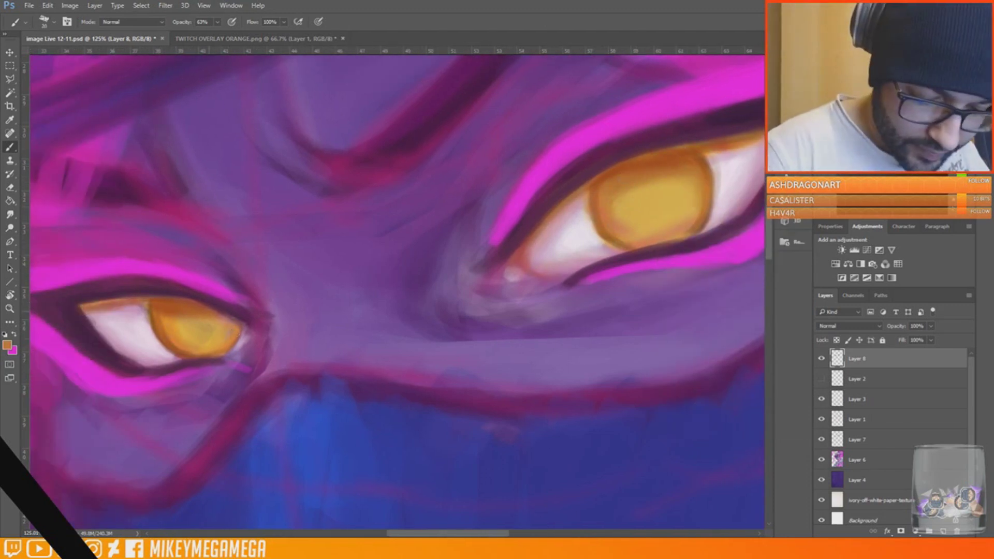
{"action": "key", "text": "ctrl+s"}
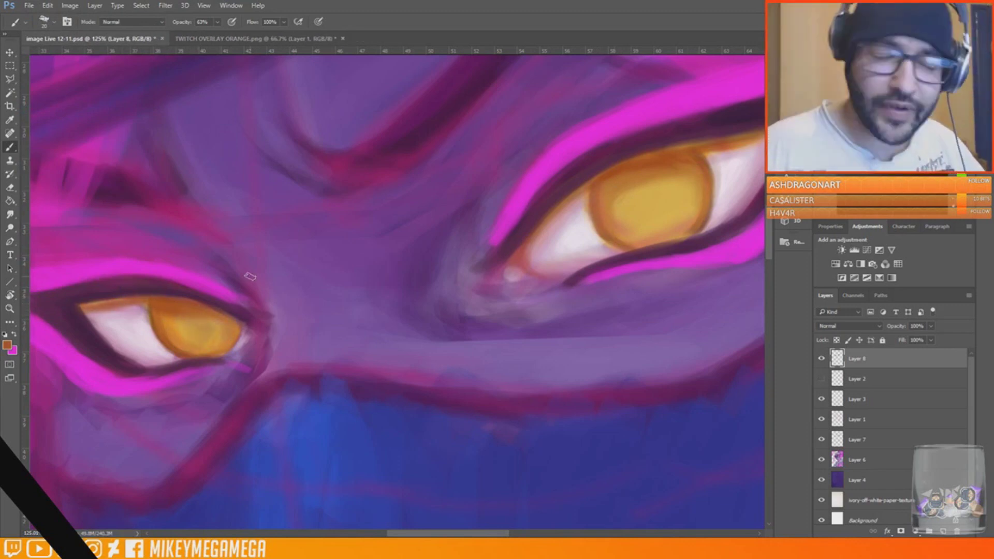
Brighten the lower part of both irises with saturated yellow and tint the edges of the eye whites with a sampled reddish brown
{"action": "scroll", "coordinate": [397, 290], "scroll_direction": "right", "scroll_amount": 1}
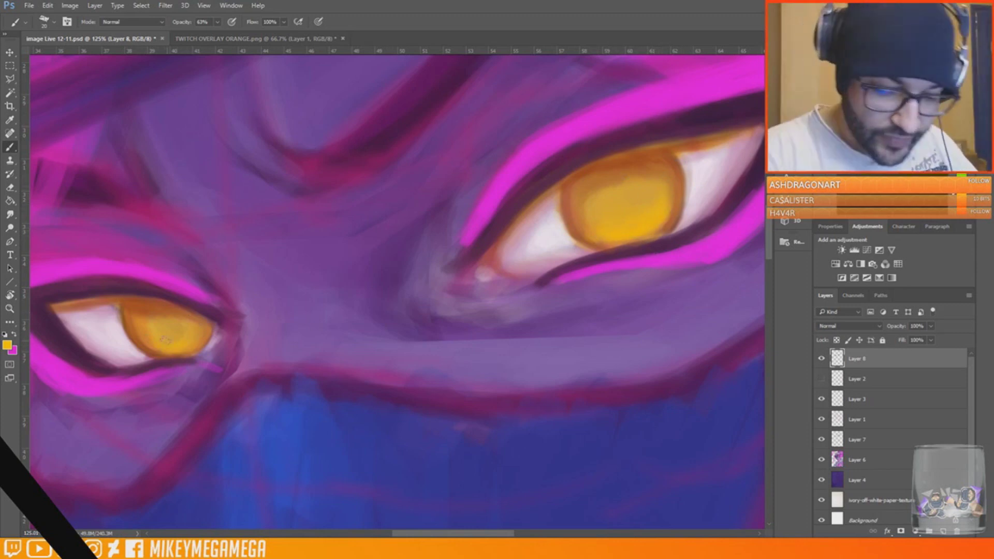
{"action": "left_click", "coordinate": [644, 245], "text": "alt"}
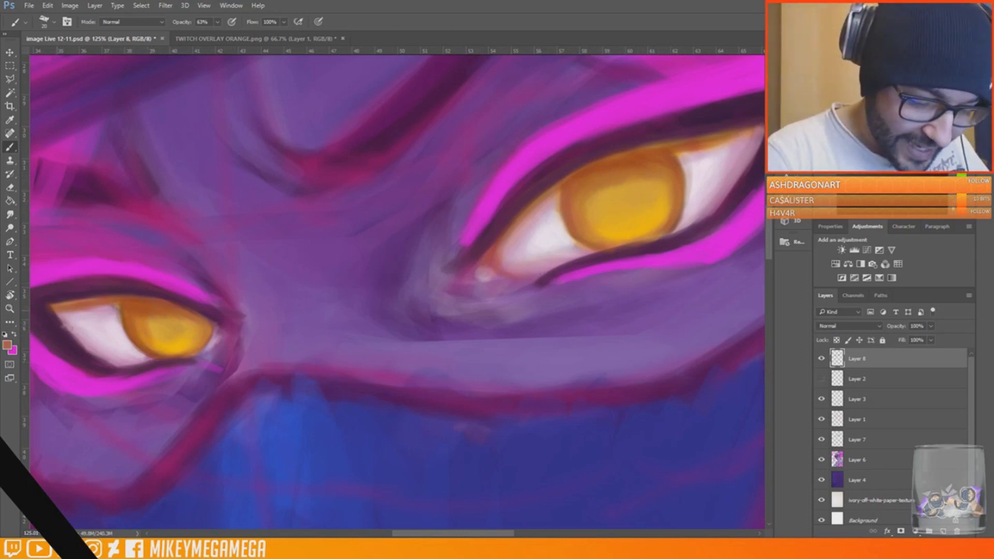
{"action": "left_click_drag", "start_coordinate": [477, 533], "coordinate": [494, 533]}
{"action": "left_click", "coordinate": [538, 162], "text": "alt"}
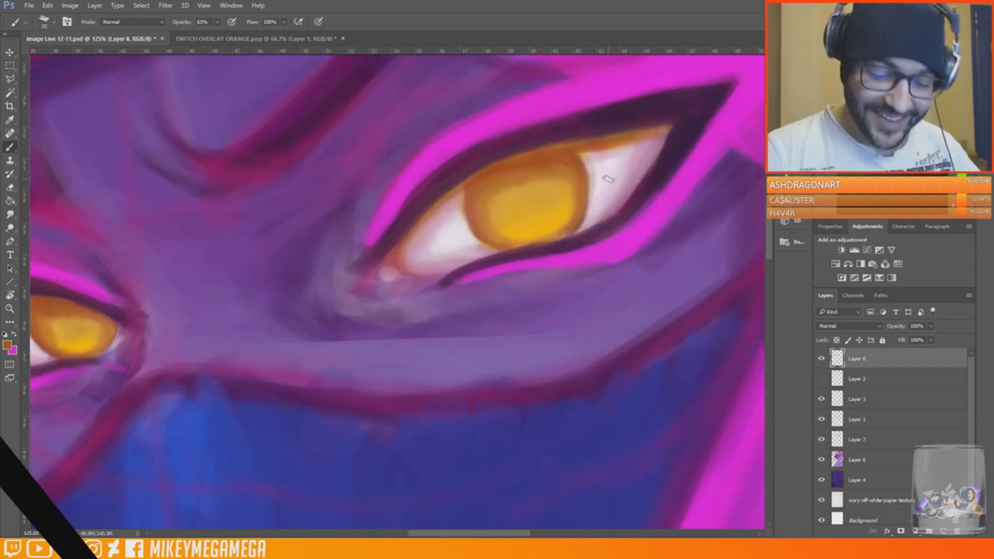
{"action": "scroll", "coordinate": [608, 178], "scroll_direction": "left", "scroll_amount": 8}
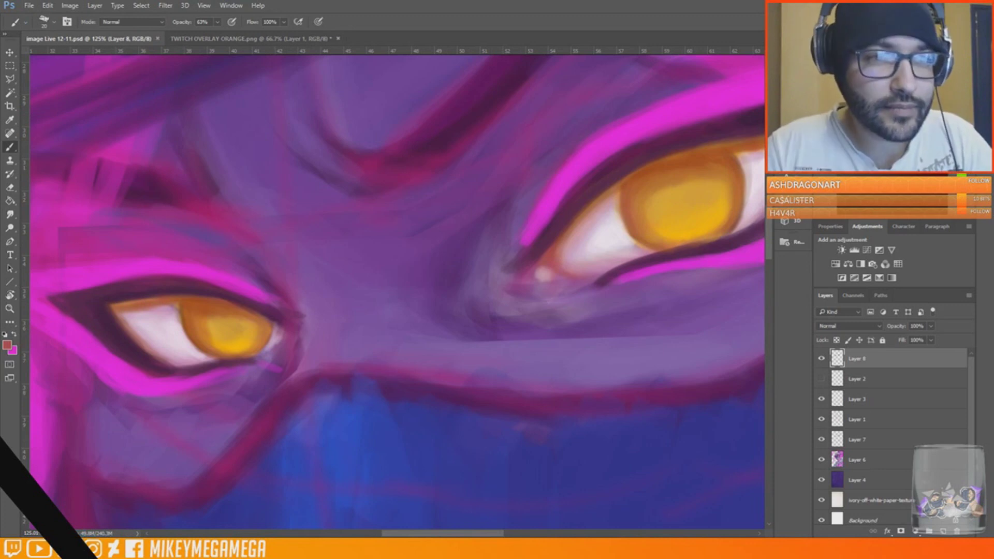
Sample magenta and add pointed spikes to the eyeshadow below the outer corners of both eyes
{"action": "scroll", "coordinate": [521, 217], "scroll_direction": "down", "scroll_amount": 6}
{"action": "left_click_drag", "start_coordinate": [521, 217], "coordinate": [410, 261]}
{"action": "scroll", "coordinate": [447, 181], "scroll_direction": "up", "scroll_amount": 5}
{"action": "left_click", "coordinate": [574, 263], "text": "alt"}
{"action": "left_click_drag", "start_coordinate": [574, 269], "coordinate": [541, 267]}
{"action": "mouse_move", "coordinate": [549, 348]}
{"action": "left_mouse_down"}
{"action": "mouse_move", "coordinate": [577, 354]}
{"action": "mouse_move", "coordinate": [625, 326]}
{"action": "mouse_move", "coordinate": [636, 294]}
{"action": "left_mouse_up"}
{"action": "left_click_drag", "start_coordinate": [605, 290], "coordinate": [637, 296]}
{"action": "right_click", "coordinate": [141, 418]}
{"action": "mouse_move", "coordinate": [133, 436]}
{"action": "left_mouse_down"}
{"action": "mouse_move", "coordinate": [111, 448]}
{"action": "mouse_move", "coordinate": [86, 436]}
{"action": "left_mouse_up"}
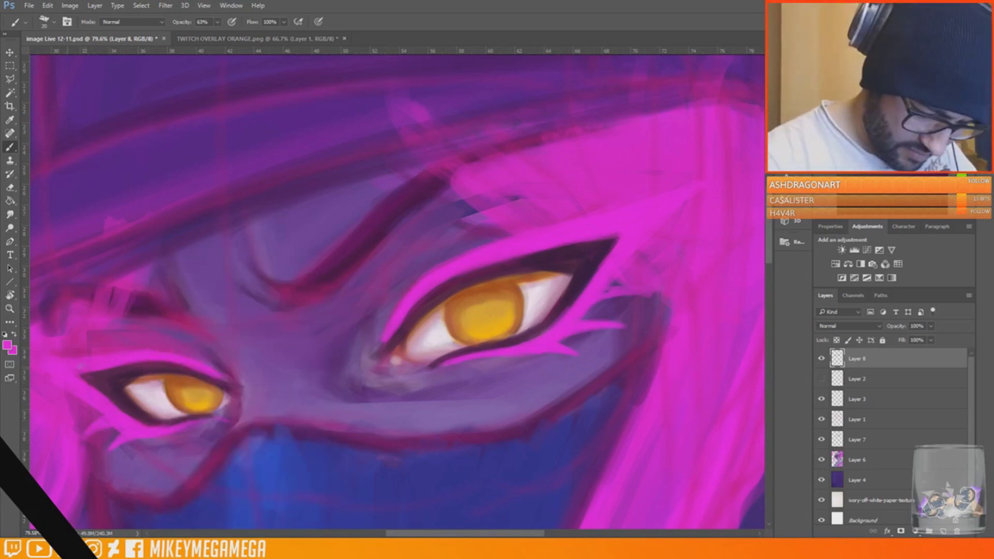
Sample the dark outline colour and draw a thin crease line above each eye's magenta eyeshadow
{"action": "left_click", "coordinate": [602, 248], "text": "alt"}
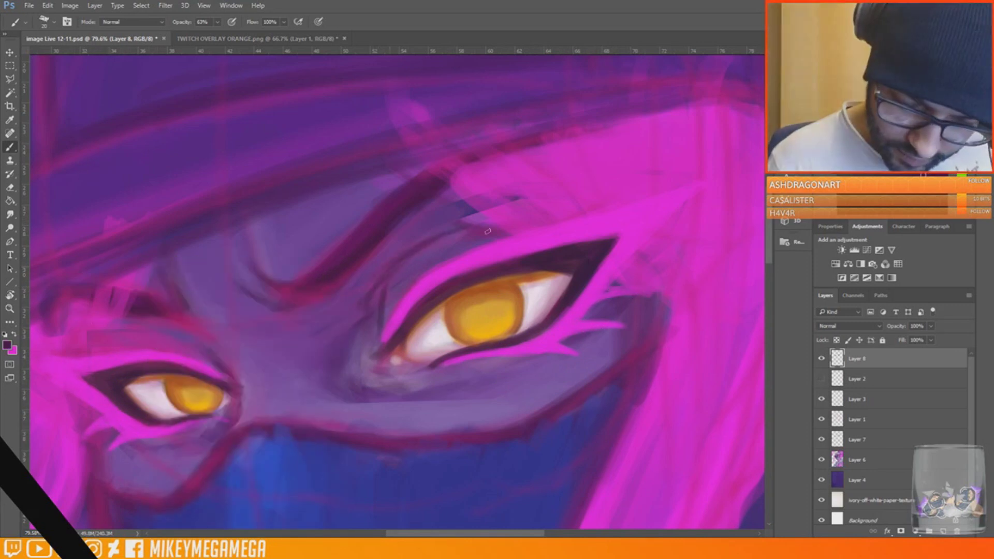
{"action": "mouse_move", "coordinate": [88, 335]}
{"action": "left_mouse_down"}
{"action": "mouse_move", "coordinate": [208, 345]}
{"action": "mouse_move", "coordinate": [72, 337]}
{"action": "left_mouse_up"}
{"action": "mouse_move", "coordinate": [411, 195]}
{"action": "left_mouse_down"}
{"action": "mouse_move", "coordinate": [311, 195]}
{"action": "mouse_move", "coordinate": [523, 206]}
{"action": "left_mouse_up"}
{"action": "left_click", "coordinate": [528, 228], "text": "alt"}
Sample the bright iris yellow and paint light reflections in the lower half of both irises
{"action": "left_click", "coordinate": [509, 290], "text": "alt"}
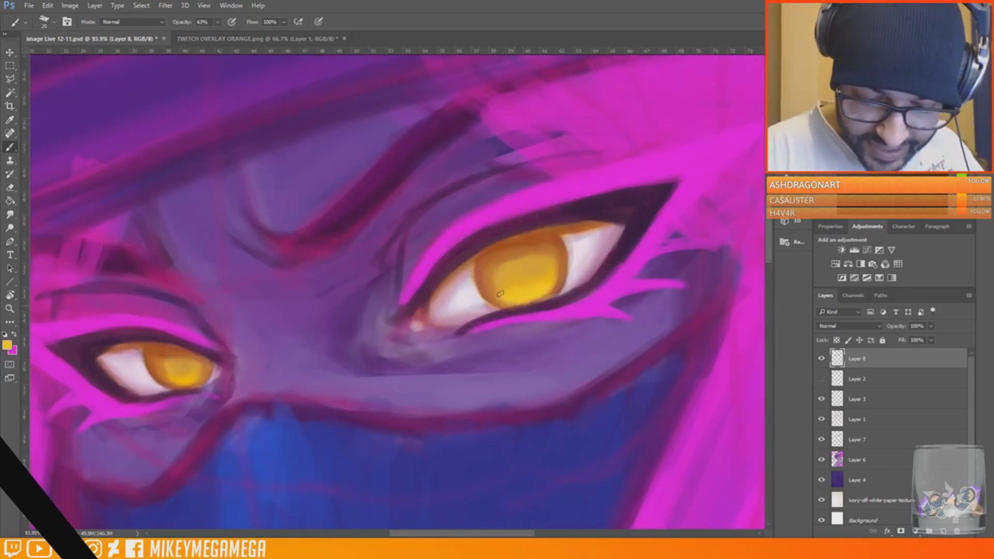
{"action": "left_click_drag", "start_coordinate": [166, 372], "coordinate": [201, 374]}
{"action": "left_click", "coordinate": [517, 296], "text": "alt"}
{"action": "left_click_drag", "start_coordinate": [545, 295], "coordinate": [535, 302]}
{"action": "mouse_move", "coordinate": [487, 282]}
{"action": "left_mouse_down"}
{"action": "mouse_move", "coordinate": [496, 290]}
{"action": "mouse_move", "coordinate": [558, 268]}
{"action": "mouse_move", "coordinate": [489, 288]}
{"action": "left_mouse_up"}
{"action": "mouse_move", "coordinate": [197, 364]}
{"action": "left_mouse_down"}
{"action": "mouse_move", "coordinate": [211, 361]}
{"action": "mouse_move", "coordinate": [165, 376]}
{"action": "left_mouse_up"}
Paint a dark round pupil in each iris and define the iris edges with dark brown
{"action": "left_click_drag", "start_coordinate": [521, 270], "coordinate": [522, 269]}
{"action": "left_click_drag", "start_coordinate": [181, 362], "coordinate": [184, 365]}
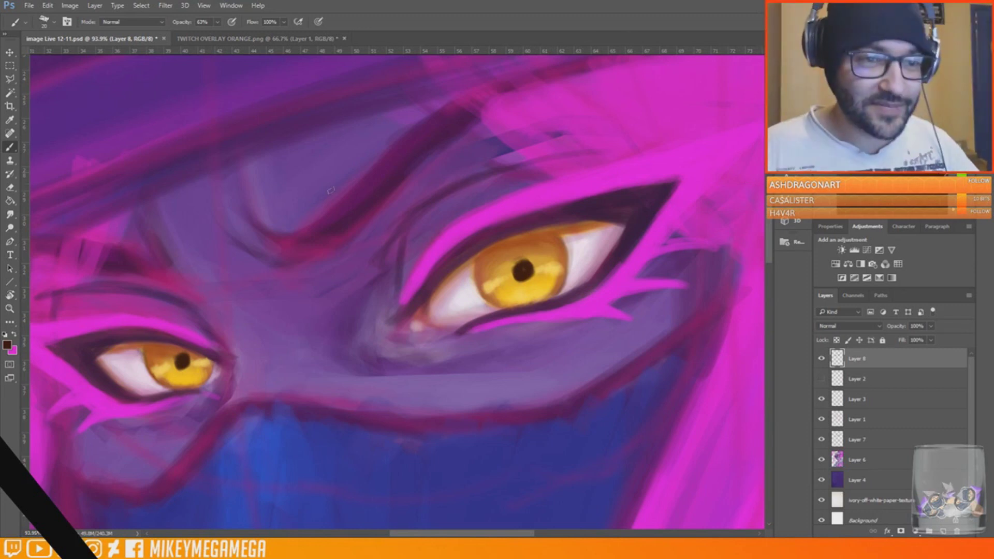
{"action": "left_click_drag", "start_coordinate": [145, 357], "coordinate": [172, 389]}
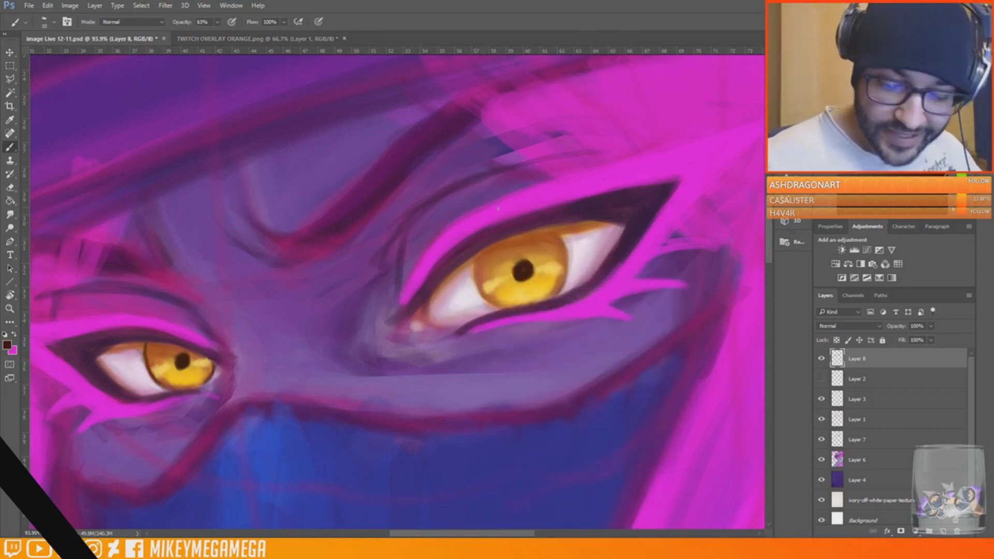
{"action": "left_click", "coordinate": [501, 282], "text": "alt"}
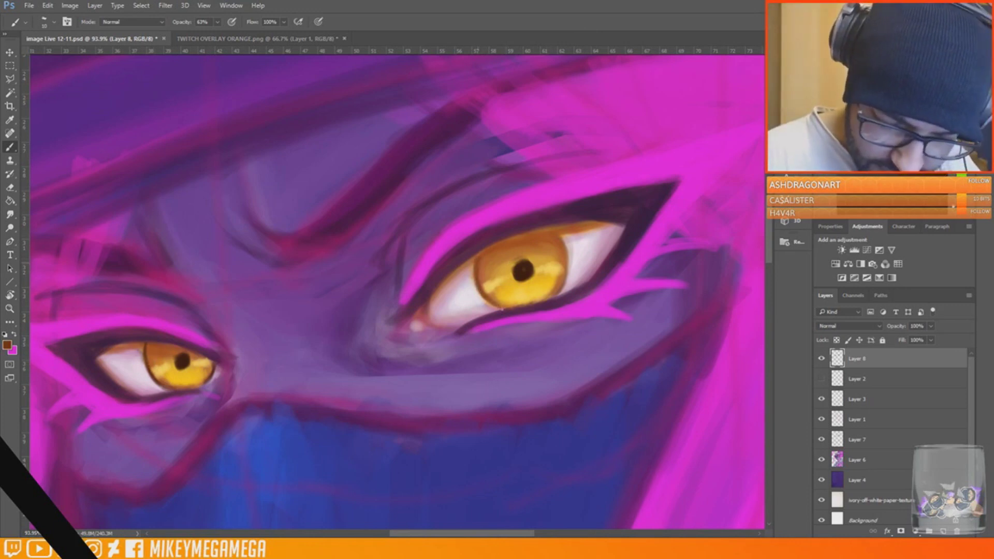
{"action": "left_click_drag", "start_coordinate": [566, 251], "coordinate": [561, 294]}
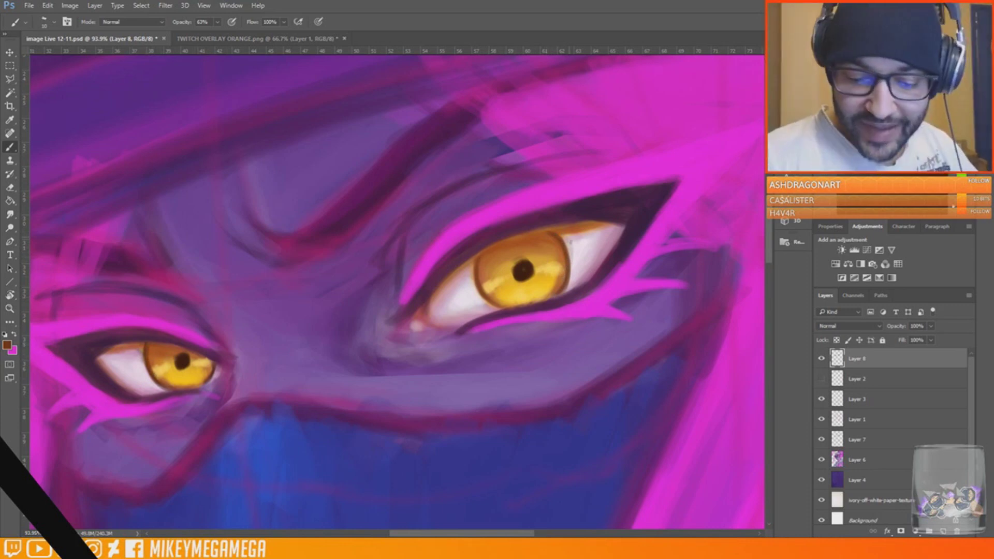
Sample iris tones and add pale yellow flecks and darker shading to the upper part of the irises with a changed brush
{"action": "left_click", "coordinate": [504, 290], "text": "alt"}
{"action": "left_click", "coordinate": [500, 299], "text": "alt"}
{"action": "left_click", "coordinate": [209, 355], "text": "alt"}
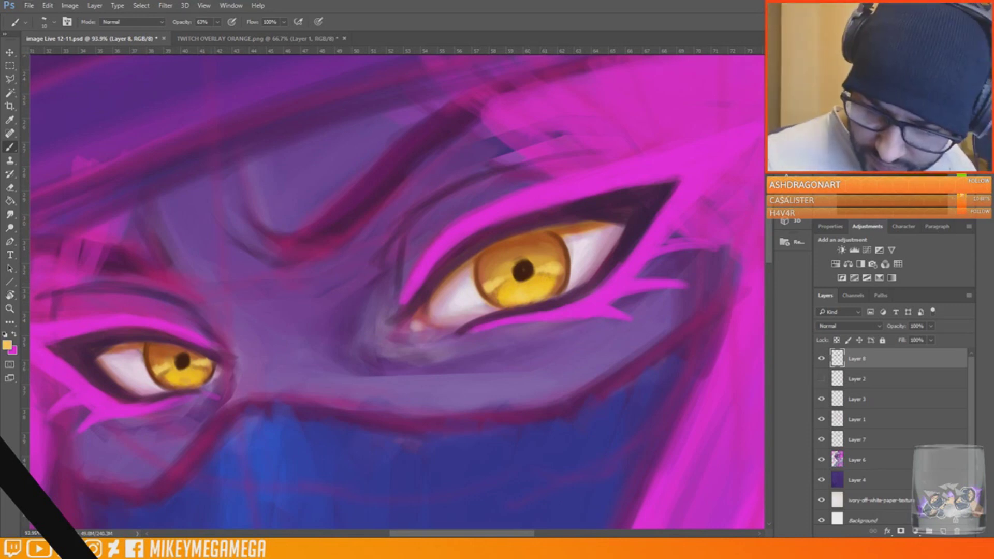
{"action": "left_click", "coordinate": [528, 237], "text": "alt"}
{"action": "right_click", "coordinate": [530, 232]}
{"action": "double_click", "coordinate": [572, 302]}
{"action": "mouse_move", "coordinate": [494, 254]}
{"action": "left_mouse_down"}
{"action": "mouse_move", "coordinate": [512, 265]}
{"action": "mouse_move", "coordinate": [497, 250]}
{"action": "left_mouse_up"}
{"action": "left_click_drag", "start_coordinate": [547, 237], "coordinate": [536, 248]}
Sample the eye white and clean up the edges where it meets the irises on both eyes
{"action": "left_click", "coordinate": [468, 293], "text": "alt"}
{"action": "right_click", "coordinate": [576, 242]}
{"action": "double_click", "coordinate": [624, 312]}
{"action": "mouse_move", "coordinate": [470, 270]}
{"action": "left_mouse_down"}
{"action": "mouse_move", "coordinate": [484, 307]}
{"action": "mouse_move", "coordinate": [498, 309]}
{"action": "left_mouse_up"}
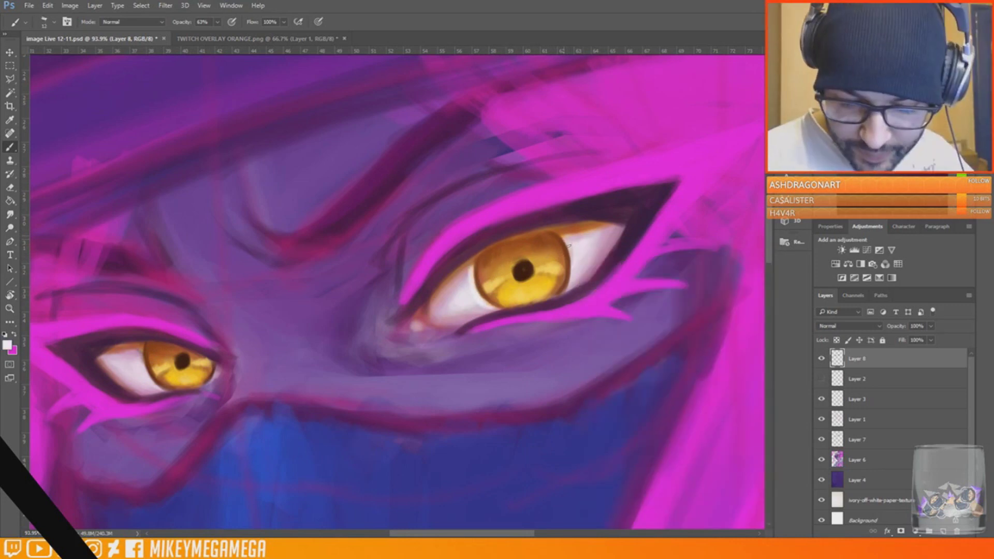
{"action": "left_click_drag", "start_coordinate": [139, 353], "coordinate": [154, 384]}
{"action": "mouse_move", "coordinate": [429, 247]}
{"action": "left_mouse_down"}
{"action": "mouse_move", "coordinate": [378, 251]}
{"action": "mouse_move", "coordinate": [448, 259]}
{"action": "mouse_move", "coordinate": [458, 248]}
{"action": "left_mouse_up"}
Check the face in a horizontally flipped view and merge the layers from Layer 8 down to Layer 6
{"action": "key", "text": "F2"}
{"action": "scroll", "coordinate": [447, 187], "scroll_direction": "down", "scroll_amount": 4}
{"action": "scroll", "coordinate": [477, 232], "scroll_direction": "up", "scroll_amount": 2}
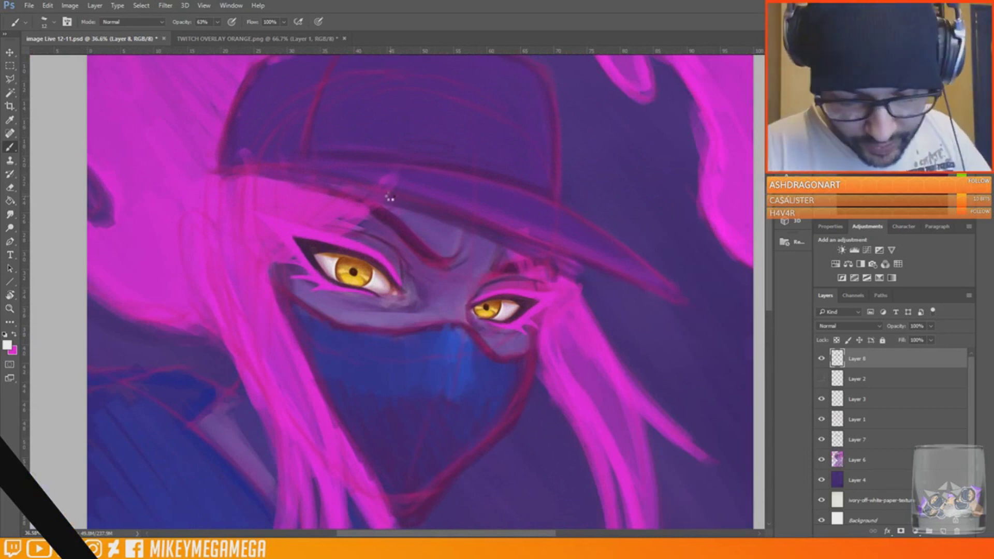
{"action": "key", "text": "l"}
{"action": "left_click", "coordinate": [886, 460], "text": "shift"}
{"action": "right_click", "coordinate": [886, 460]}
{"action": "left_click", "coordinate": [801, 376]}
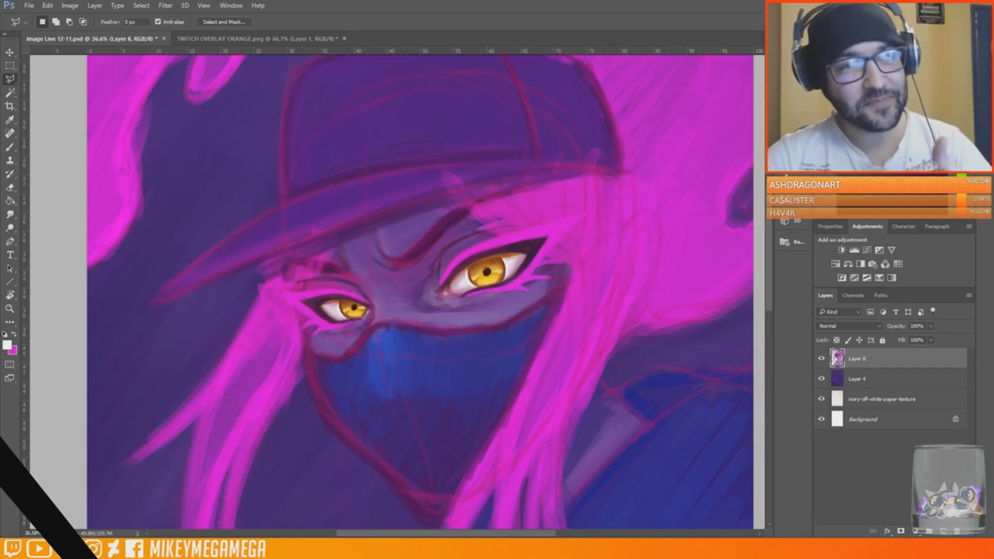
Select the area around both eyes with the Polygonal Lasso
{"action": "mouse_move", "coordinate": [280, 280]}
{"action": "left_mouse_down"}
{"action": "mouse_move", "coordinate": [348, 286]}
{"action": "mouse_move", "coordinate": [278, 278]}
{"action": "left_mouse_up"}
{"action": "left_click", "coordinate": [280, 280]}
{"action": "left_click", "coordinate": [436, 270], "text": "shift"}
{"action": "left_click", "coordinate": [449, 305]}
{"action": "left_click", "coordinate": [597, 211]}
{"action": "left_click", "coordinate": [436, 270]}
Transform the selected eye area to make it slightly narrower, nudge it into place, and deselect
{"action": "left_click", "coordinate": [48, 6]}
{"action": "left_click", "coordinate": [88, 224]}
{"action": "mouse_move", "coordinate": [597, 276]}
{"action": "left_mouse_down"}
{"action": "mouse_move", "coordinate": [555, 271]}
{"action": "mouse_move", "coordinate": [579, 275]}
{"action": "left_mouse_up"}
{"action": "left_click_drag", "start_coordinate": [576, 233], "coordinate": [578, 238]}
{"action": "key", "text": "Return"}
{"action": "key", "text": "ctrl+d"}
{"action": "key", "text": "m"}
{"action": "scroll", "coordinate": [426, 127], "scroll_direction": "down", "scroll_amount": 3}
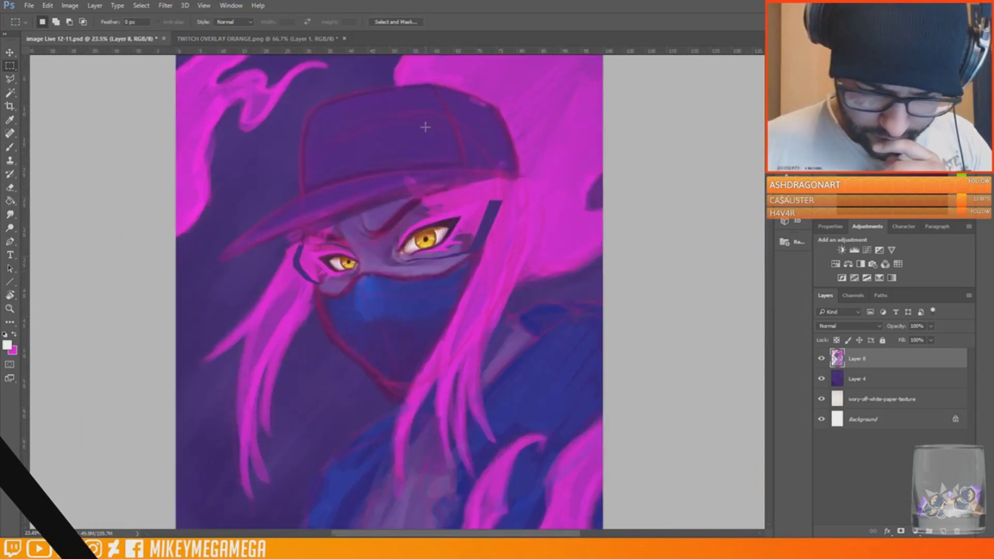
Sample nearby skin and hair colours and paint over the gap beside and below the right-hand eye with a larger brush
{"action": "scroll", "coordinate": [426, 126], "scroll_direction": "up", "scroll_amount": 10}
{"action": "key", "text": "b"}
{"action": "left_click", "coordinate": [455, 306], "text": "alt"}
{"action": "left_click_drag", "start_coordinate": [432, 298], "coordinate": [521, 289]}
{"action": "right_click", "coordinate": [615, 255]}
{"action": "double_click", "coordinate": [687, 326]}
{"action": "left_click", "coordinate": [725, 171], "text": "alt"}
{"action": "left_click_drag", "start_coordinate": [712, 111], "coordinate": [660, 225]}
{"action": "left_click_drag", "start_coordinate": [714, 116], "coordinate": [673, 238]}
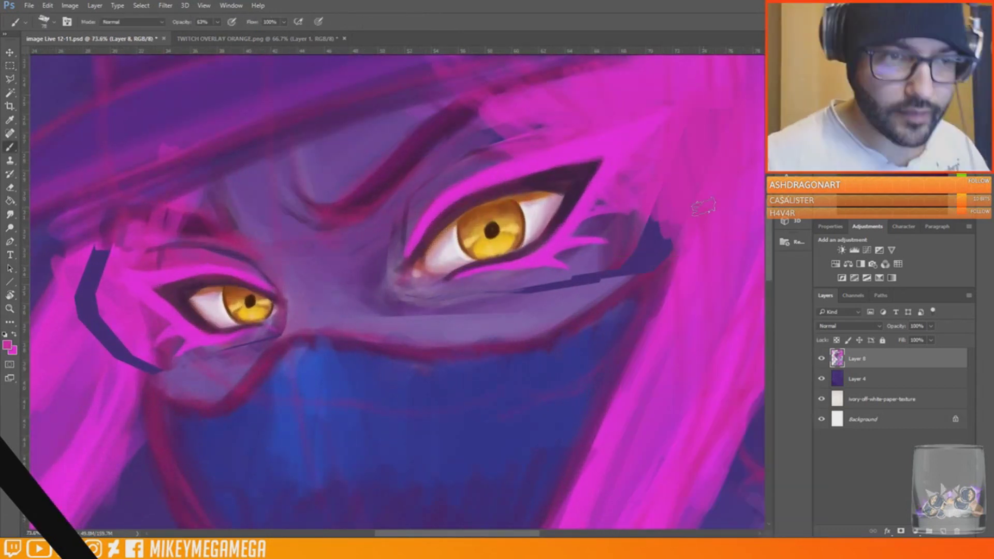
Fill the remaining gaps with sampled purple below the right-hand eye and magenta hair strokes at the outer sides of both eyes
{"action": "left_click", "coordinate": [559, 289], "text": "alt"}
{"action": "left_click_drag", "start_coordinate": [522, 289], "coordinate": [639, 261]}
{"action": "left_click", "coordinate": [693, 259], "text": "alt"}
{"action": "left_click_drag", "start_coordinate": [662, 226], "coordinate": [650, 306]}
{"action": "left_click_drag", "start_coordinate": [98, 253], "coordinate": [139, 386]}
{"action": "left_click_drag", "start_coordinate": [634, 218], "coordinate": [644, 269]}
{"action": "left_click_drag", "start_coordinate": [119, 236], "coordinate": [184, 192]}
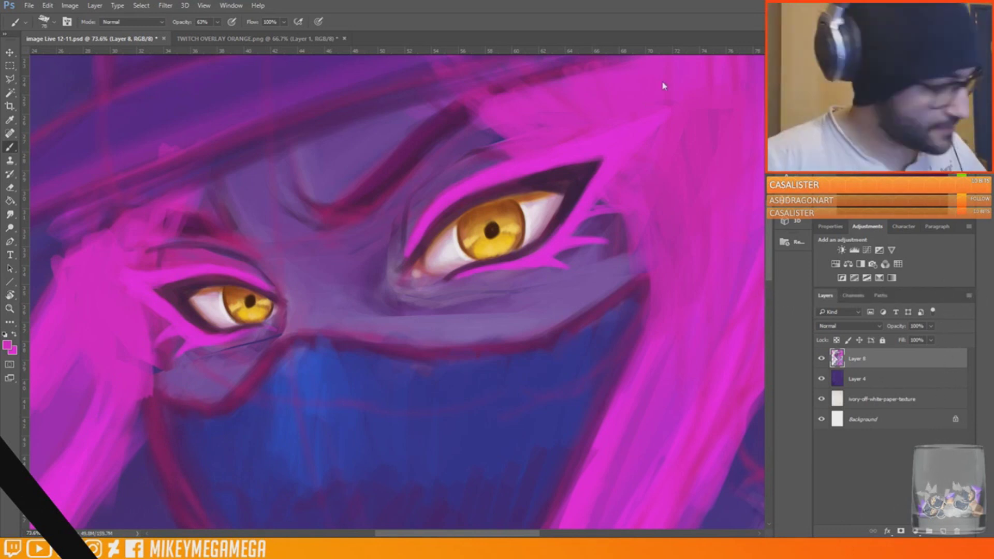
Blend the skin under both eyes and repaint the crease and brow area above the right-hand eye with sampled tones
{"action": "left_click_drag", "start_coordinate": [273, 336], "coordinate": [199, 356]}
{"action": "left_click_drag", "start_coordinate": [401, 296], "coordinate": [501, 300]}
{"action": "left_click", "coordinate": [430, 170], "text": "alt"}
{"action": "left_click_drag", "start_coordinate": [455, 165], "coordinate": [557, 124]}
{"action": "left_click", "coordinate": [347, 209], "text": "alt"}
{"action": "mouse_move", "coordinate": [393, 202]}
{"action": "left_mouse_down"}
{"action": "mouse_move", "coordinate": [337, 217]}
{"action": "mouse_move", "coordinate": [396, 222]}
{"action": "left_mouse_up"}
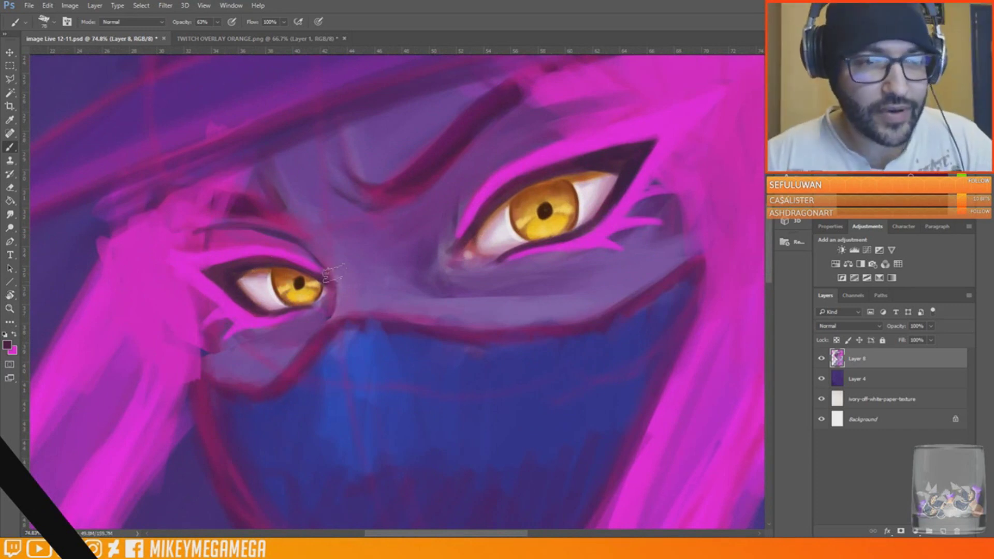
Hide the merged painting layer and add a new empty layer above it
{"action": "scroll", "coordinate": [588, 228], "scroll_direction": "down", "scroll_amount": 5}
{"action": "scroll", "coordinate": [589, 228], "scroll_direction": "up", "scroll_amount": 2}
{"action": "left_click_drag", "start_coordinate": [588, 228], "coordinate": [451, 291]}
{"action": "left_click", "coordinate": [821, 358]}
{"action": "left_click", "coordinate": [394, 219]}
{"action": "key", "text": "Return"}
{"action": "left_click", "coordinate": [943, 531]}
Sketch a pink head oval with a curved eye line, a centre line and the right-hand side of the jaw
{"action": "scroll", "coordinate": [266, 295], "scroll_direction": "down", "scroll_amount": 2}
{"action": "mouse_move", "coordinate": [266, 295]}
{"action": "left_mouse_down"}
{"action": "mouse_move", "coordinate": [408, 343]}
{"action": "mouse_move", "coordinate": [445, 220]}
{"action": "left_mouse_up"}
{"action": "left_click_drag", "start_coordinate": [313, 152], "coordinate": [335, 282]}
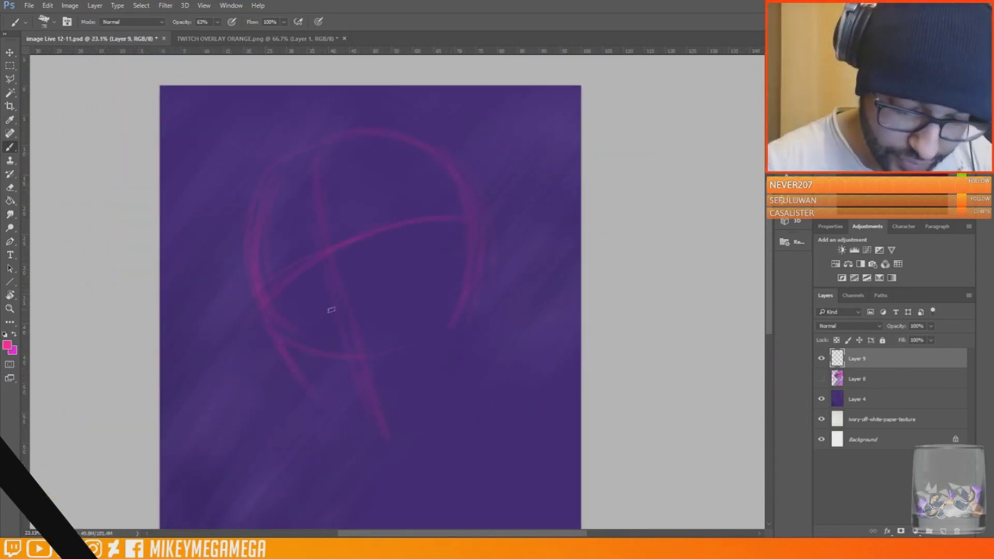
{"action": "left_click_drag", "start_coordinate": [484, 248], "coordinate": [470, 354]}
{"action": "left_click_drag", "start_coordinate": [470, 353], "coordinate": [401, 435]}
Sketch the left-hand eye and its low, angled brow in pink along the eye line
{"action": "left_click_drag", "start_coordinate": [265, 300], "coordinate": [321, 278]}
{"action": "mouse_move", "coordinate": [378, 263]}
{"action": "left_mouse_down"}
{"action": "mouse_move", "coordinate": [390, 237]}
{"action": "mouse_move", "coordinate": [439, 228]}
{"action": "mouse_move", "coordinate": [380, 258]}
{"action": "left_mouse_up"}
{"action": "left_click_drag", "start_coordinate": [315, 289], "coordinate": [269, 292]}
{"action": "mouse_move", "coordinate": [284, 303]}
{"action": "left_mouse_down"}
{"action": "mouse_move", "coordinate": [326, 287]}
{"action": "mouse_move", "coordinate": [274, 271]}
{"action": "left_mouse_up"}
{"action": "left_click_drag", "start_coordinate": [259, 267], "coordinate": [318, 270]}
Sketch the right-hand brow and slanted eye in pink, and reinforce the lines around the left-hand eye
{"action": "left_click_drag", "start_coordinate": [339, 226], "coordinate": [356, 240]}
{"action": "left_click_drag", "start_coordinate": [352, 232], "coordinate": [439, 194]}
{"action": "left_click_drag", "start_coordinate": [308, 270], "coordinate": [359, 263]}
{"action": "left_click_drag", "start_coordinate": [330, 283], "coordinate": [299, 312]}
{"action": "mouse_move", "coordinate": [372, 273]}
{"action": "left_mouse_down"}
{"action": "mouse_move", "coordinate": [411, 266]}
{"action": "mouse_move", "coordinate": [460, 224]}
{"action": "left_mouse_up"}
{"action": "mouse_move", "coordinate": [461, 221]}
{"action": "left_mouse_down"}
{"action": "mouse_move", "coordinate": [432, 211]}
{"action": "mouse_move", "coordinate": [403, 253]}
{"action": "left_mouse_up"}
{"action": "left_click_drag", "start_coordinate": [292, 293], "coordinate": [304, 301]}
Sketch the mask's upper edge across the nose, the angular left-hand jaw down to the chin, and the right-hand side of the face
{"action": "left_click_drag", "start_coordinate": [331, 302], "coordinate": [294, 348]}
{"action": "left_click_drag", "start_coordinate": [425, 298], "coordinate": [352, 299]}
{"action": "left_click_drag", "start_coordinate": [338, 306], "coordinate": [298, 350]}
{"action": "left_click_drag", "start_coordinate": [462, 280], "coordinate": [480, 257]}
{"action": "left_click_drag", "start_coordinate": [285, 360], "coordinate": [384, 440]}
{"action": "left_click_drag", "start_coordinate": [469, 274], "coordinate": [489, 242]}
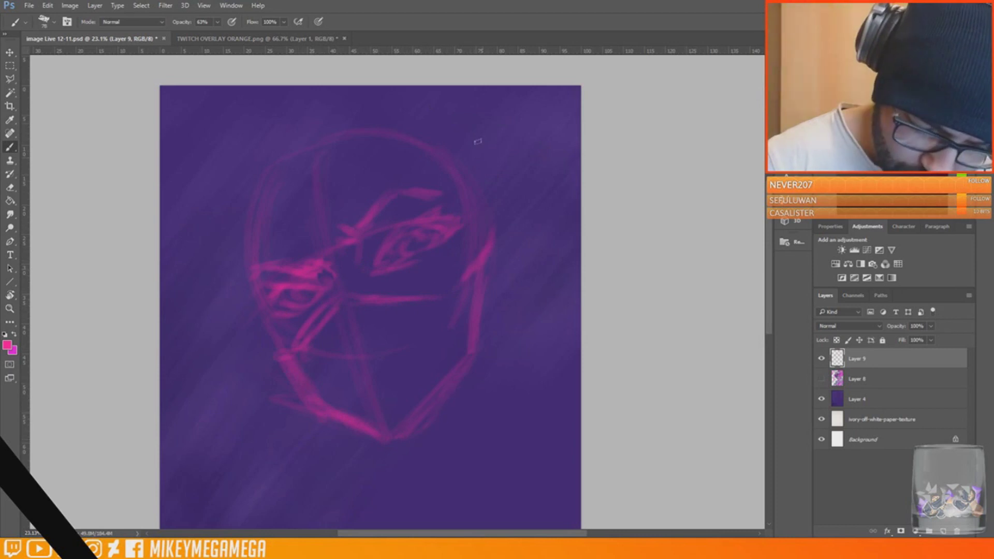
{"action": "left_click_drag", "start_coordinate": [200, 175], "coordinate": [264, 128]}
{"action": "left_click_drag", "start_coordinate": [207, 148], "coordinate": [263, 129]}
{"action": "left_click_drag", "start_coordinate": [269, 137], "coordinate": [235, 181]}
{"action": "mouse_move", "coordinate": [232, 140]}
{"action": "left_mouse_down"}
{"action": "mouse_move", "coordinate": [209, 159]}
{"action": "mouse_move", "coordinate": [216, 172]}
{"action": "left_mouse_up"}
{"action": "mouse_move", "coordinate": [193, 152]}
{"action": "left_mouse_down"}
{"action": "mouse_move", "coordinate": [167, 188]}
{"action": "mouse_move", "coordinate": [209, 108]}
{"action": "left_mouse_up"}
{"action": "key", "text": "ctrl+alt+z"}
{"action": "key", "text": "ctrl+alt+z"}
{"action": "key", "text": "ctrl+alt+z"}
{"action": "key", "text": "ctrl+alt+z"}
{"action": "key", "text": "ctrl+alt+z"}
{"action": "key", "text": "ctrl+alt+z"}
{"action": "key", "text": "ctrl+alt+z"}
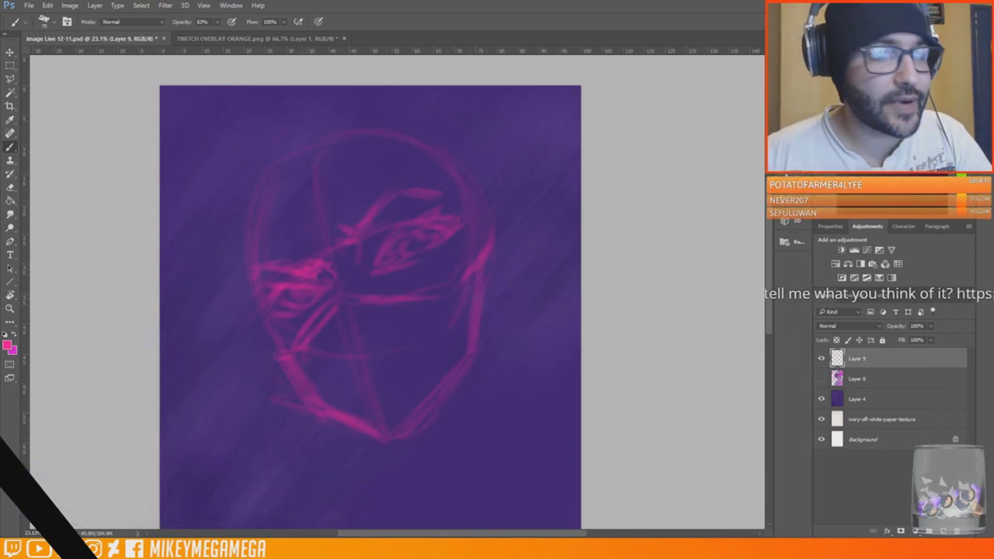
{"action": "left_click_drag", "start_coordinate": [255, 71], "coordinate": [246, 71]}
{"action": "key", "text": "alt+Tab"}
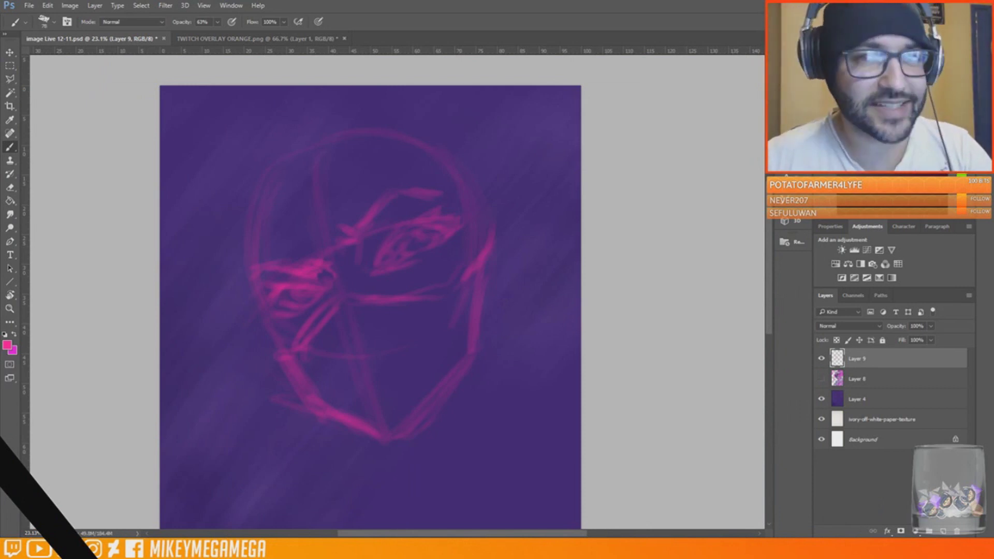
Reinforce the mask's upper edge and the jaw contour in pink, and sketch the right-hand ear beside the face
{"action": "mouse_move", "coordinate": [246, 287]}
{"action": "left_mouse_down"}
{"action": "mouse_move", "coordinate": [318, 424]}
{"action": "mouse_move", "coordinate": [406, 451]}
{"action": "left_mouse_up"}
{"action": "left_click", "coordinate": [471, 240]}
{"action": "left_click_drag", "start_coordinate": [410, 450], "coordinate": [460, 394]}
{"action": "left_click_drag", "start_coordinate": [411, 422], "coordinate": [458, 394]}
{"action": "mouse_move", "coordinate": [279, 346]}
{"action": "left_mouse_down"}
{"action": "mouse_move", "coordinate": [502, 233]}
{"action": "mouse_move", "coordinate": [481, 372]}
{"action": "left_mouse_up"}
{"action": "left_click_drag", "start_coordinate": [486, 187], "coordinate": [509, 311]}
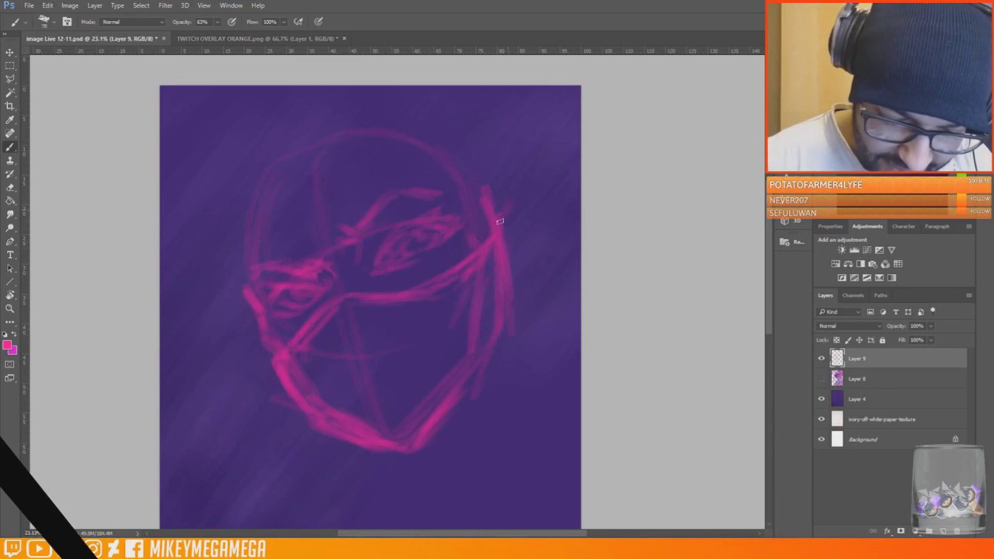
{"action": "left_click_drag", "start_coordinate": [518, 197], "coordinate": [536, 285]}
{"action": "left_click_drag", "start_coordinate": [497, 186], "coordinate": [515, 279]}
Sketch a cap in pink, with a wide brim sweeping across the forehead and a crown rising around the top of the head
{"action": "mouse_move", "coordinate": [259, 248]}
{"action": "left_mouse_down"}
{"action": "mouse_move", "coordinate": [439, 171]}
{"action": "mouse_move", "coordinate": [171, 277]}
{"action": "left_mouse_up"}
{"action": "left_click_drag", "start_coordinate": [256, 252], "coordinate": [161, 302]}
{"action": "left_click_drag", "start_coordinate": [161, 270], "coordinate": [422, 169]}
{"action": "left_click_drag", "start_coordinate": [768, 205], "coordinate": [768, 246]}
{"action": "left_click_drag", "start_coordinate": [244, 120], "coordinate": [247, 187]}
{"action": "left_click_drag", "start_coordinate": [768, 261], "coordinate": [768, 225]}
{"action": "mouse_move", "coordinate": [250, 198]}
{"action": "left_mouse_down"}
{"action": "mouse_move", "coordinate": [293, 163]}
{"action": "mouse_move", "coordinate": [229, 297]}
{"action": "left_mouse_up"}
{"action": "left_click_drag", "start_coordinate": [411, 164], "coordinate": [476, 254]}
{"action": "left_click_drag", "start_coordinate": [471, 164], "coordinate": [519, 258]}
{"action": "left_click_drag", "start_coordinate": [769, 263], "coordinate": [773, 294]}
{"action": "left_click_drag", "start_coordinate": [243, 236], "coordinate": [245, 262]}
{"action": "left_click_drag", "start_coordinate": [369, 241], "coordinate": [389, 245]}
{"action": "left_click_drag", "start_coordinate": [769, 295], "coordinate": [769, 305]}
Sketch the right-hand neck line, the slanted collar lines below the chin and the short left-hand neck line
{"action": "left_click_drag", "start_coordinate": [517, 233], "coordinate": [514, 413]}
{"action": "left_click_drag", "start_coordinate": [541, 425], "coordinate": [374, 479]}
{"action": "left_click_drag", "start_coordinate": [579, 421], "coordinate": [464, 474]}
{"action": "left_click_drag", "start_coordinate": [528, 346], "coordinate": [580, 384]}
{"action": "left_click_drag", "start_coordinate": [352, 386], "coordinate": [356, 459]}
{"action": "left_click_drag", "start_coordinate": [769, 305], "coordinate": [769, 344]}
Sketch the sloping left-hand shoulder and arm, and the loose diagonal lines across the chest
{"action": "left_click_drag", "start_coordinate": [334, 264], "coordinate": [166, 370]}
{"action": "left_click_drag", "start_coordinate": [195, 344], "coordinate": [208, 420]}
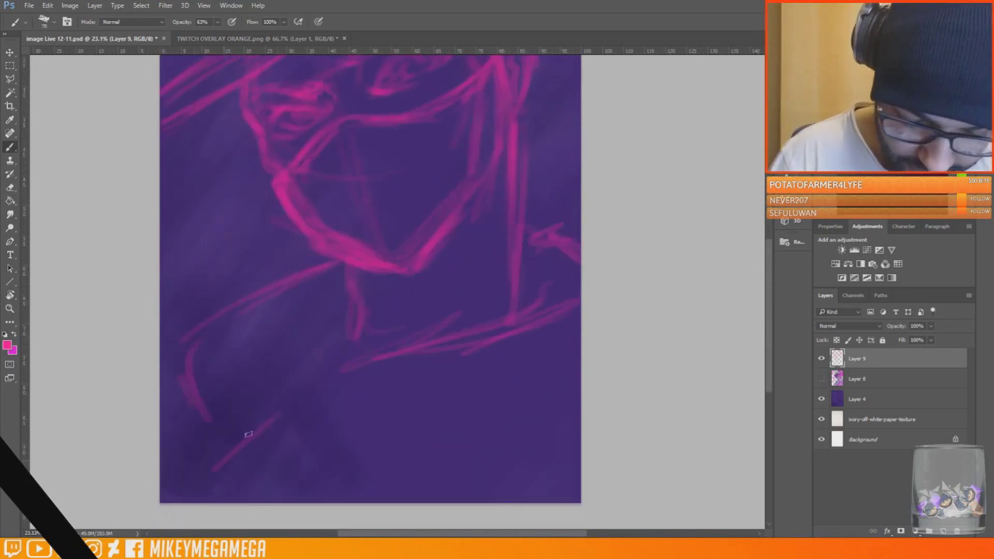
{"action": "left_click_drag", "start_coordinate": [520, 319], "coordinate": [426, 457]}
{"action": "left_click_drag", "start_coordinate": [526, 334], "coordinate": [448, 472]}
{"action": "left_click_drag", "start_coordinate": [176, 386], "coordinate": [225, 470]}
With the previous sketch hidden, add a new layer and sketch a tilted head circle with a centre line, angular jaw and curved eye line
{"action": "scroll", "coordinate": [539, 248], "scroll_direction": "up", "scroll_amount": 3}
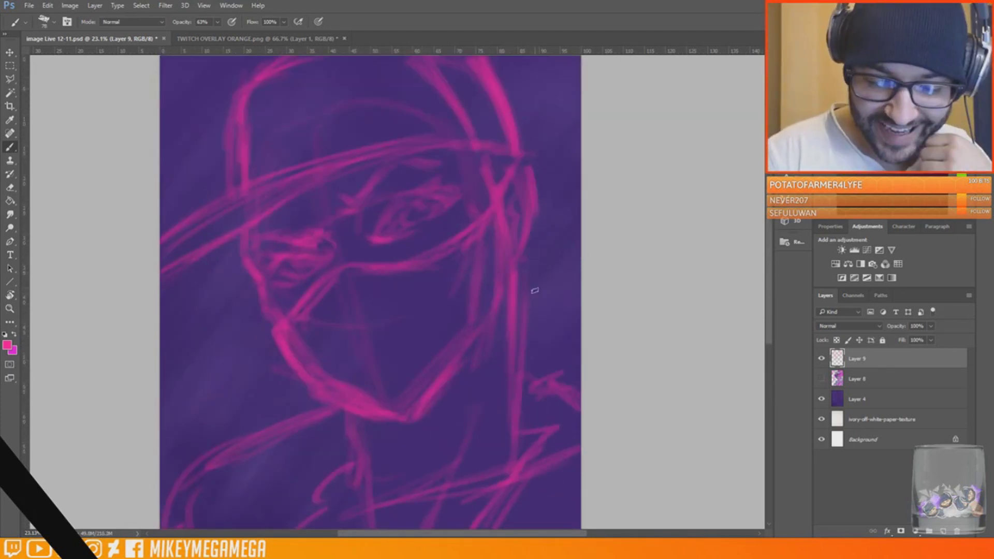
{"action": "scroll", "coordinate": [569, 244], "scroll_direction": "up", "scroll_amount": 3}
{"action": "scroll", "coordinate": [370, 290], "scroll_direction": "down", "scroll_amount": 2}
{"action": "key", "text": "ctrl+shift+alt+n"}
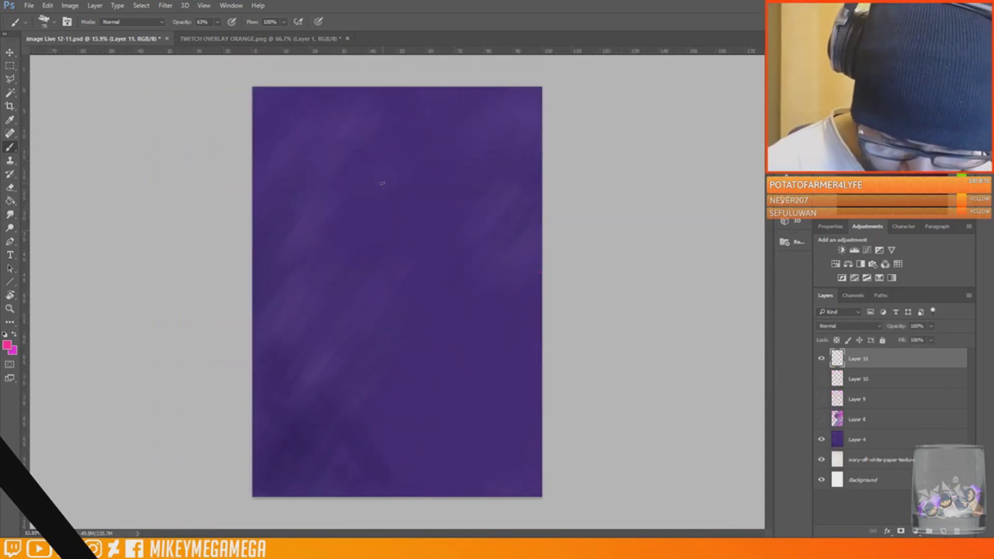
{"action": "left_click_drag", "start_coordinate": [437, 240], "coordinate": [380, 282]}
{"action": "left_click_drag", "start_coordinate": [366, 162], "coordinate": [408, 288]}
{"action": "left_click_drag", "start_coordinate": [326, 231], "coordinate": [376, 299]}
{"action": "left_click_drag", "start_coordinate": [337, 289], "coordinate": [423, 304]}
{"action": "left_click_drag", "start_coordinate": [449, 241], "coordinate": [450, 268]}
{"action": "left_click_drag", "start_coordinate": [451, 267], "coordinate": [425, 301]}
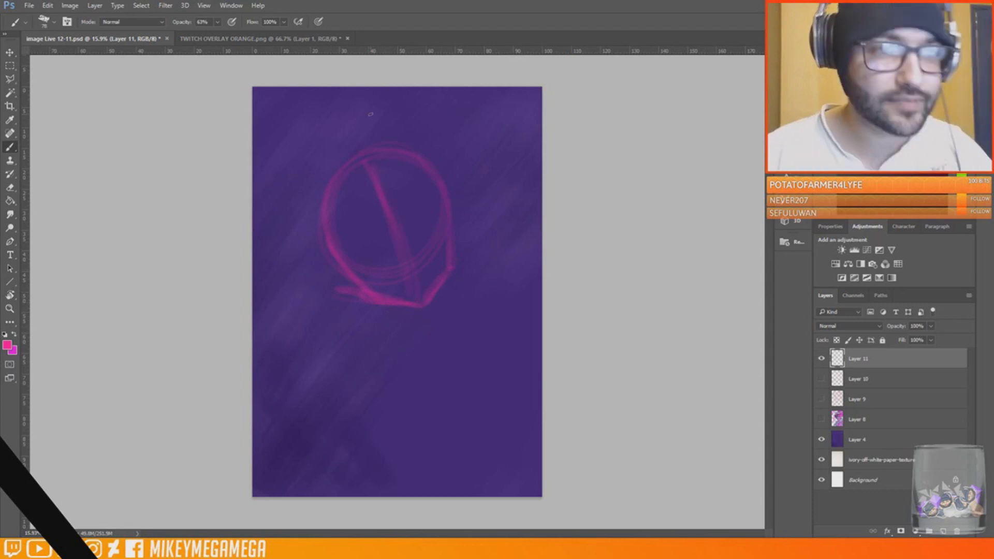
{"action": "mouse_move", "coordinate": [334, 252]}
{"action": "left_mouse_down"}
{"action": "mouse_move", "coordinate": [346, 224]}
{"action": "mouse_move", "coordinate": [386, 183]}
{"action": "left_mouse_up"}
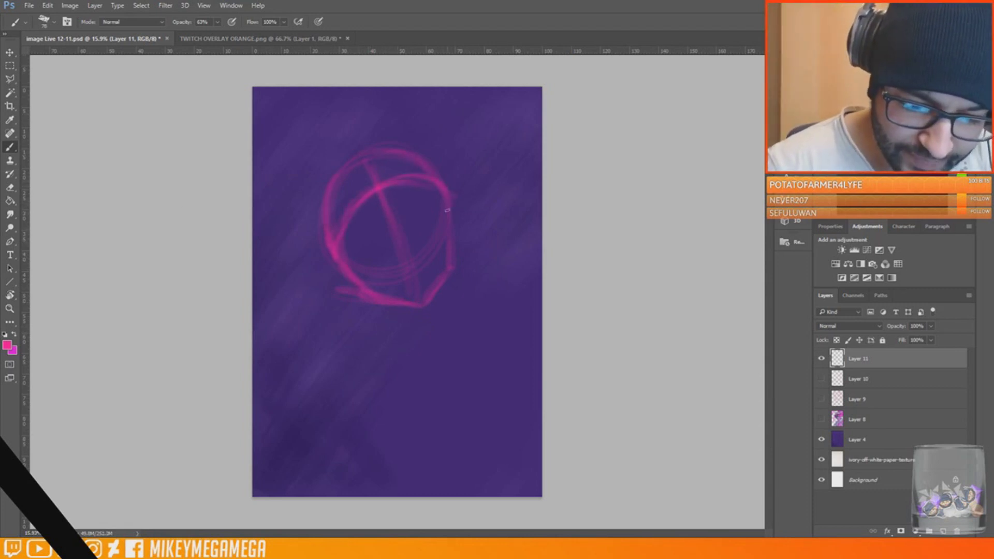
Sketch two round eyes with slanted brows along the eye line of the new head
{"action": "mouse_move", "coordinate": [353, 245]}
{"action": "left_mouse_down"}
{"action": "mouse_move", "coordinate": [440, 199]}
{"action": "mouse_move", "coordinate": [370, 224]}
{"action": "mouse_move", "coordinate": [428, 196]}
{"action": "mouse_move", "coordinate": [413, 235]}
{"action": "left_mouse_up"}
{"action": "left_click_drag", "start_coordinate": [399, 180], "coordinate": [419, 164]}
{"action": "left_click_drag", "start_coordinate": [367, 195], "coordinate": [337, 211]}
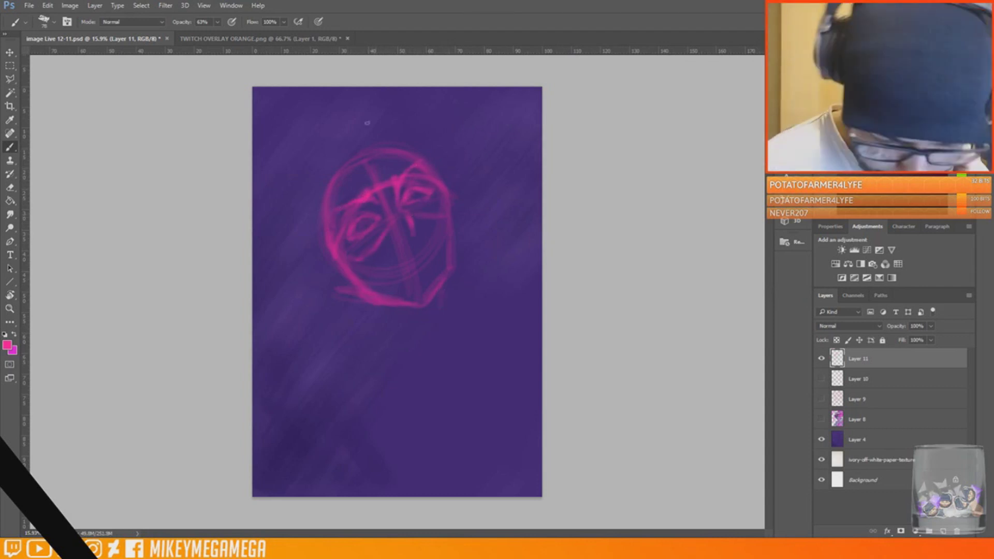
Sketch a tall outline over the head and down its left-hand side, with knot-like ends sticking out and a short shoulder stroke
{"action": "left_click_drag", "start_coordinate": [367, 123], "coordinate": [326, 197]}
{"action": "mouse_move", "coordinate": [331, 145]}
{"action": "left_mouse_down"}
{"action": "mouse_move", "coordinate": [414, 104]}
{"action": "mouse_move", "coordinate": [300, 249]}
{"action": "left_mouse_up"}
{"action": "left_click_drag", "start_coordinate": [310, 176], "coordinate": [333, 270]}
{"action": "left_click_drag", "start_coordinate": [298, 205], "coordinate": [264, 182]}
{"action": "left_click_drag", "start_coordinate": [261, 182], "coordinate": [279, 213]}
{"action": "left_click_drag", "start_coordinate": [297, 217], "coordinate": [254, 229]}
{"action": "left_click_drag", "start_coordinate": [285, 361], "coordinate": [317, 358]}
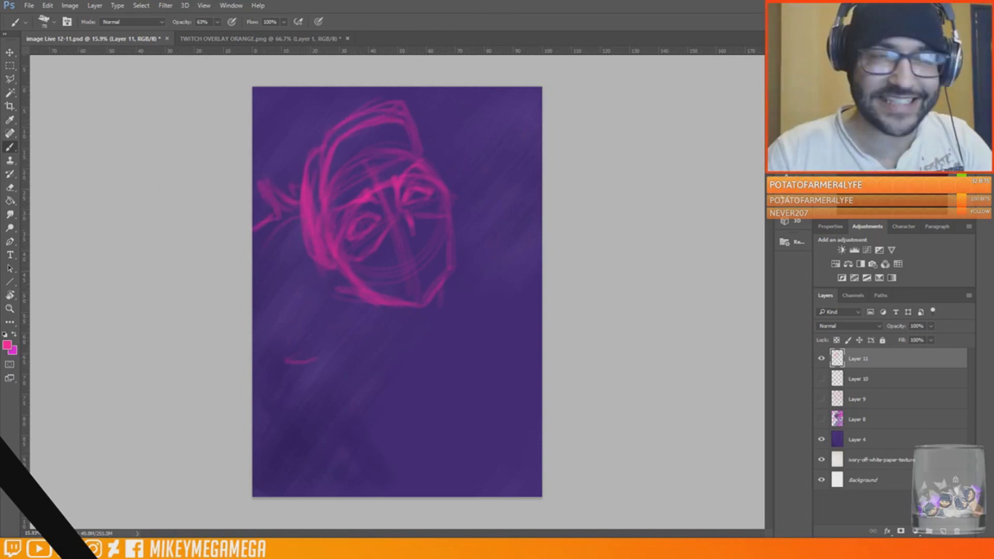
{"action": "mouse_move", "coordinate": [371, 328]}
{"action": "left_mouse_down"}
{"action": "mouse_move", "coordinate": [341, 348]}
{"action": "mouse_move", "coordinate": [371, 328]}
{"action": "left_mouse_up"}
{"action": "left_click_drag", "start_coordinate": [357, 371], "coordinate": [386, 390]}
{"action": "left_click_drag", "start_coordinate": [445, 369], "coordinate": [416, 388]}
{"action": "key", "text": "ctrl+alt+z"}
{"action": "key", "text": "ctrl+alt+z"}
{"action": "key", "text": "ctrl+alt+z"}
Sketch long pointed hair strands hanging down both sides of the face past the jaw
{"action": "left_click_drag", "start_coordinate": [325, 252], "coordinate": [357, 383]}
{"action": "left_click_drag", "start_coordinate": [430, 160], "coordinate": [449, 333]}
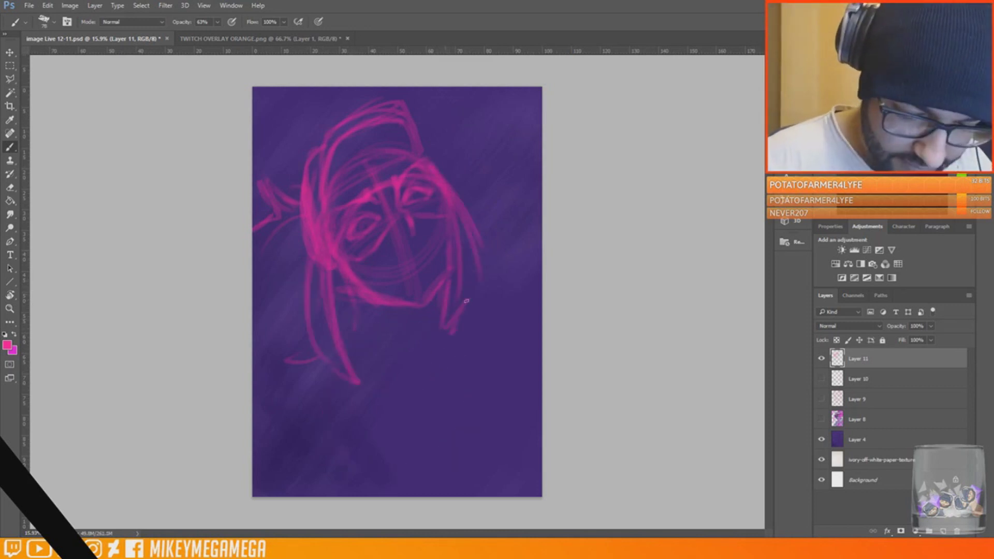
{"action": "left_click_drag", "start_coordinate": [475, 252], "coordinate": [456, 327]}
{"action": "left_click_drag", "start_coordinate": [329, 268], "coordinate": [372, 368]}
{"action": "left_click_drag", "start_coordinate": [312, 244], "coordinate": [374, 399]}
{"action": "left_click_drag", "start_coordinate": [470, 222], "coordinate": [449, 346]}
{"action": "left_click_drag", "start_coordinate": [356, 298], "coordinate": [378, 344]}
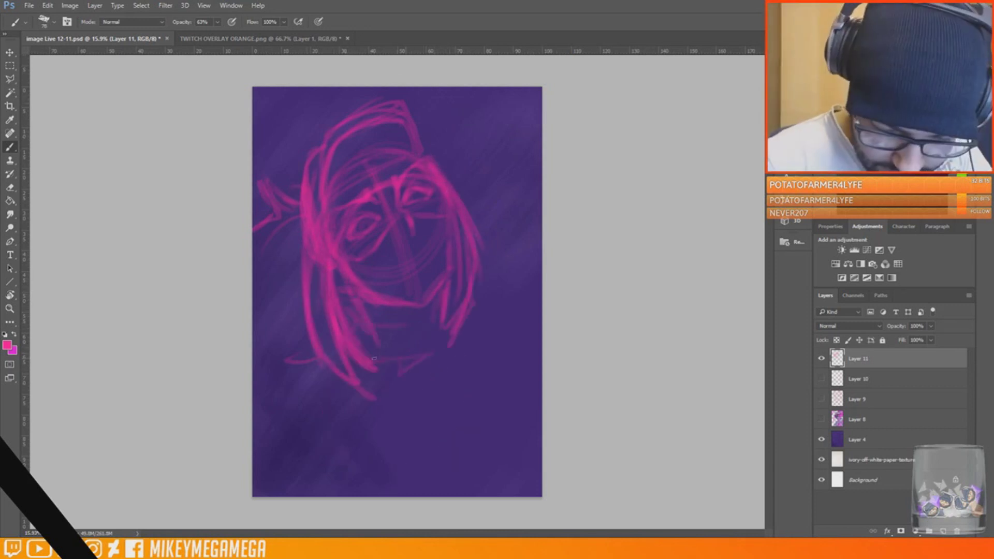
Sketch the right-hand shoulder line and loose body lines below the hair
{"action": "left_click_drag", "start_coordinate": [444, 331], "coordinate": [539, 360]}
{"action": "left_click_drag", "start_coordinate": [309, 331], "coordinate": [263, 423]}
{"action": "left_click_drag", "start_coordinate": [461, 357], "coordinate": [426, 415]}
Hide Layer 11 and, on a new layer, sketch a head oval with a centre line, tapered jaw and curved brow line
{"action": "left_click", "coordinate": [822, 358]}
{"action": "key", "text": "ctrl+shift+alt+n"}
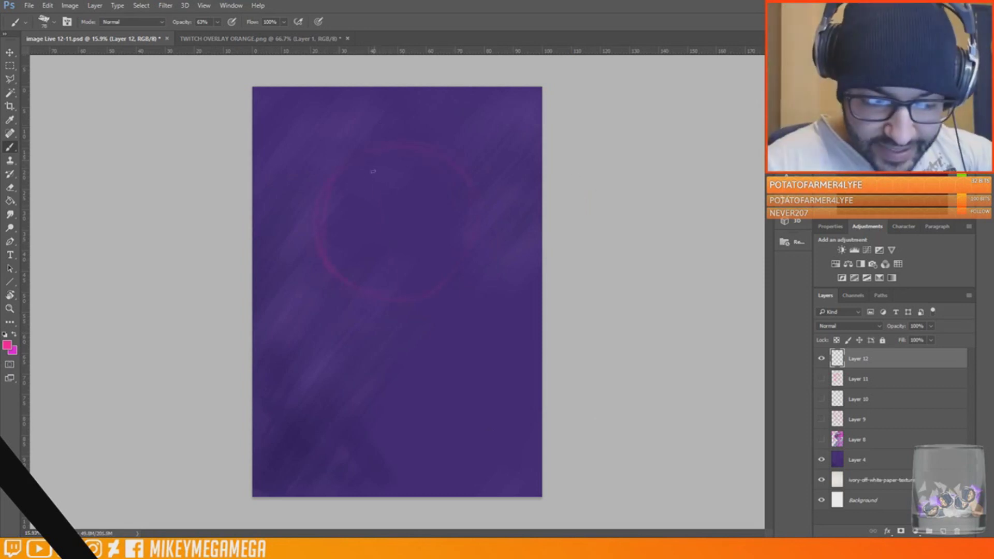
{"action": "left_click_drag", "start_coordinate": [481, 275], "coordinate": [475, 234]}
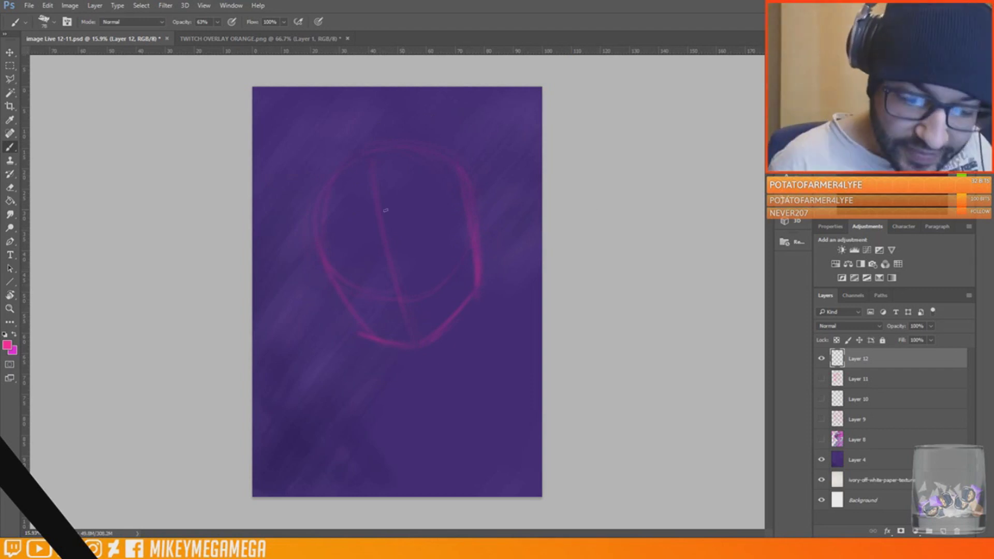
{"action": "left_click_drag", "start_coordinate": [317, 240], "coordinate": [456, 197]}
{"action": "left_click_drag", "start_coordinate": [382, 233], "coordinate": [345, 225]}
{"action": "left_click_drag", "start_coordinate": [424, 201], "coordinate": [393, 227]}
{"action": "key", "text": "ctrl+alt+z"}
{"action": "key", "text": "ctrl+alt+z"}
Sketch both ears, firm up the skull and jaw contours, and draw the neckline under the chin and the mask's upper edge
{"action": "left_click_drag", "start_coordinate": [315, 278], "coordinate": [341, 309]}
{"action": "left_click_drag", "start_coordinate": [480, 213], "coordinate": [484, 262]}
{"action": "left_click_drag", "start_coordinate": [414, 145], "coordinate": [480, 214]}
{"action": "mouse_move", "coordinate": [318, 244]}
{"action": "left_mouse_down"}
{"action": "mouse_move", "coordinate": [362, 321]}
{"action": "mouse_move", "coordinate": [407, 356]}
{"action": "mouse_move", "coordinate": [465, 316]}
{"action": "mouse_move", "coordinate": [477, 259]}
{"action": "mouse_move", "coordinate": [468, 388]}
{"action": "left_mouse_up"}
{"action": "left_click_drag", "start_coordinate": [364, 356], "coordinate": [453, 377]}
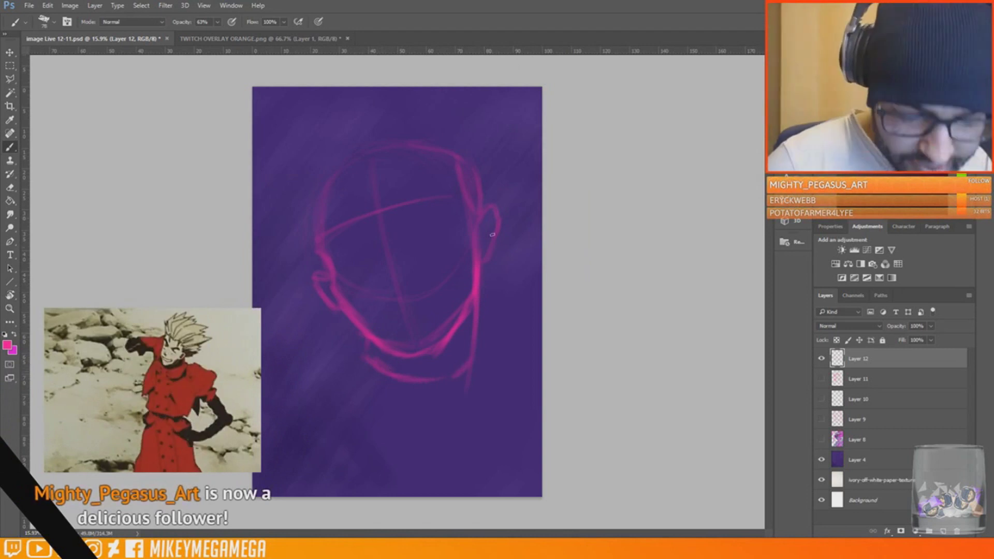
{"action": "mouse_move", "coordinate": [378, 257]}
{"action": "left_mouse_down"}
{"action": "mouse_move", "coordinate": [433, 259]}
{"action": "mouse_move", "coordinate": [472, 235]}
{"action": "mouse_move", "coordinate": [480, 249]}
{"action": "mouse_move", "coordinate": [453, 306]}
{"action": "left_mouse_up"}
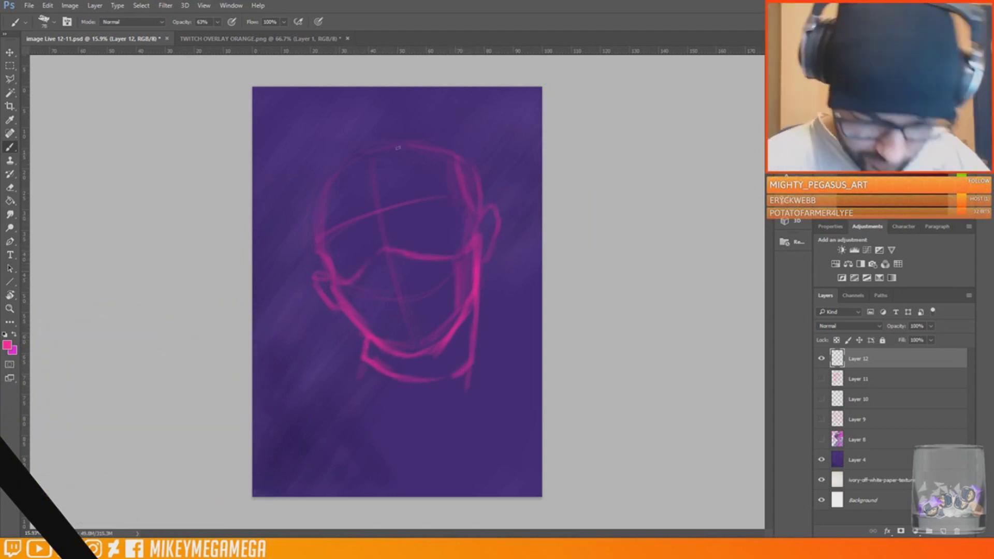
Sketch both eyes above the mask's edge, with short angled brows over them
{"action": "scroll", "coordinate": [435, 217], "scroll_direction": "up", "scroll_amount": 3}
{"action": "left_click_drag", "start_coordinate": [344, 234], "coordinate": [306, 229]}
{"action": "left_click_drag", "start_coordinate": [385, 213], "coordinate": [425, 187]}
{"action": "mouse_move", "coordinate": [322, 254]}
{"action": "left_mouse_down"}
{"action": "mouse_move", "coordinate": [300, 252]}
{"action": "mouse_move", "coordinate": [318, 282]}
{"action": "left_mouse_up"}
{"action": "mouse_move", "coordinate": [404, 240]}
{"action": "left_mouse_down"}
{"action": "mouse_move", "coordinate": [424, 252]}
{"action": "mouse_move", "coordinate": [460, 211]}
{"action": "left_mouse_up"}
{"action": "left_click_drag", "start_coordinate": [407, 250], "coordinate": [429, 252]}
{"action": "left_click_drag", "start_coordinate": [460, 211], "coordinate": [452, 242]}
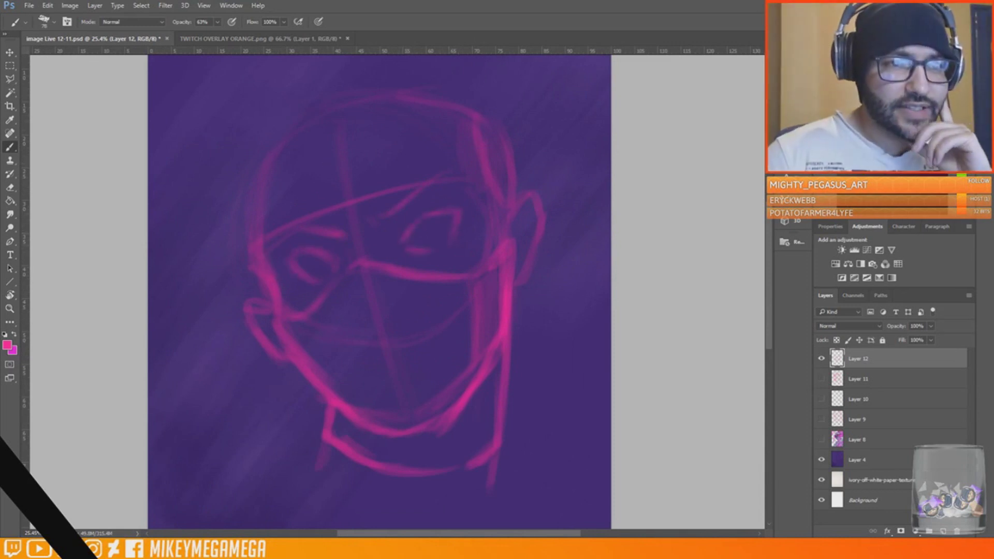
{"action": "mouse_move", "coordinate": [458, 211]}
{"action": "left_mouse_down"}
{"action": "mouse_move", "coordinate": [453, 234]}
{"action": "mouse_move", "coordinate": [468, 205]}
{"action": "left_mouse_up"}
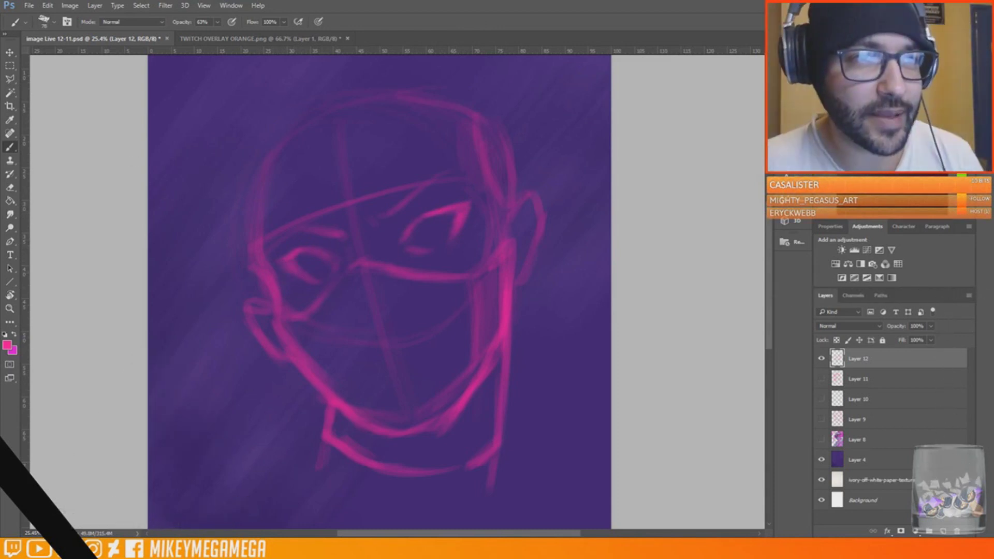
Strengthen the angular brows and upper eyelids, and add sharp lower corners to both eyes
{"action": "left_click_drag", "start_coordinate": [300, 261], "coordinate": [332, 254]}
{"action": "mouse_move", "coordinate": [425, 220]}
{"action": "left_mouse_down"}
{"action": "mouse_move", "coordinate": [401, 244]}
{"action": "mouse_move", "coordinate": [412, 223]}
{"action": "left_mouse_up"}
{"action": "mouse_move", "coordinate": [307, 248]}
{"action": "left_mouse_down"}
{"action": "mouse_move", "coordinate": [330, 230]}
{"action": "mouse_move", "coordinate": [304, 226]}
{"action": "mouse_move", "coordinate": [267, 242]}
{"action": "left_mouse_up"}
{"action": "mouse_move", "coordinate": [372, 220]}
{"action": "left_mouse_down"}
{"action": "mouse_move", "coordinate": [391, 197]}
{"action": "mouse_move", "coordinate": [466, 178]}
{"action": "left_mouse_up"}
{"action": "mouse_move", "coordinate": [322, 238]}
{"action": "left_mouse_down"}
{"action": "mouse_move", "coordinate": [299, 235]}
{"action": "mouse_move", "coordinate": [347, 253]}
{"action": "mouse_move", "coordinate": [350, 271]}
{"action": "left_mouse_up"}
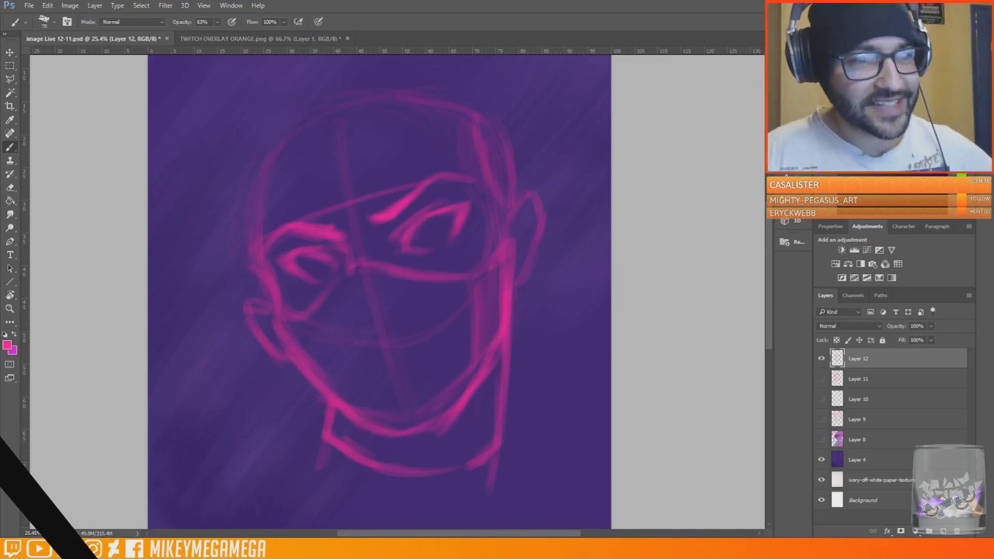
{"action": "left_click_drag", "start_coordinate": [454, 225], "coordinate": [468, 236]}
{"action": "mouse_move", "coordinate": [309, 278]}
{"action": "left_mouse_down"}
{"action": "mouse_move", "coordinate": [282, 284]}
{"action": "mouse_move", "coordinate": [276, 269]}
{"action": "left_mouse_up"}
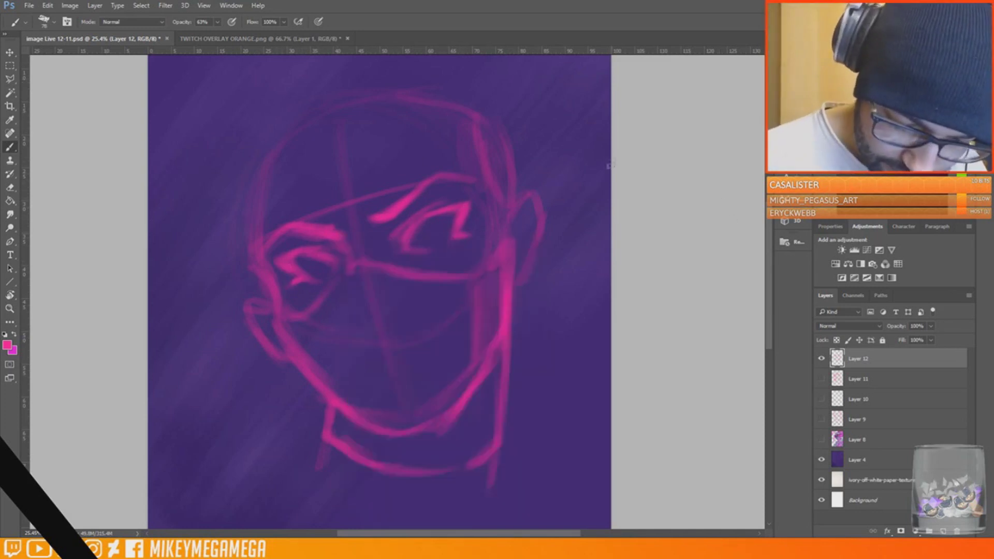
Reinforce the mask's side and jaw contours, and shade the right-hand side of the face and the area under the chin
{"action": "left_click_drag", "start_coordinate": [471, 280], "coordinate": [452, 411]}
{"action": "mouse_move", "coordinate": [292, 324]}
{"action": "left_mouse_down"}
{"action": "mouse_move", "coordinate": [303, 350]}
{"action": "mouse_move", "coordinate": [404, 445]}
{"action": "left_mouse_up"}
{"action": "left_click_drag", "start_coordinate": [488, 243], "coordinate": [470, 268]}
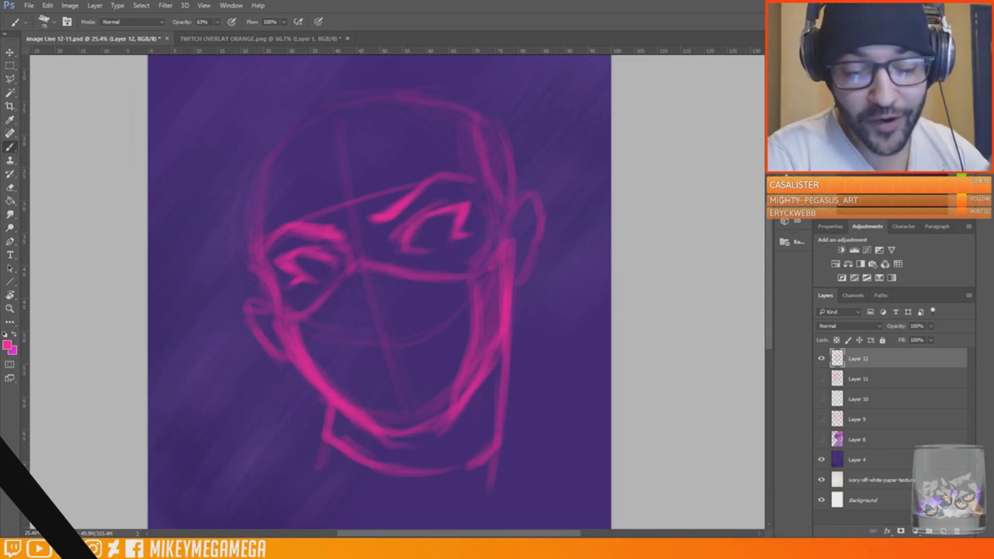
{"action": "mouse_move", "coordinate": [362, 436]}
{"action": "left_mouse_down"}
{"action": "mouse_move", "coordinate": [436, 471]}
{"action": "mouse_move", "coordinate": [496, 365]}
{"action": "mouse_move", "coordinate": [397, 461]}
{"action": "left_mouse_up"}
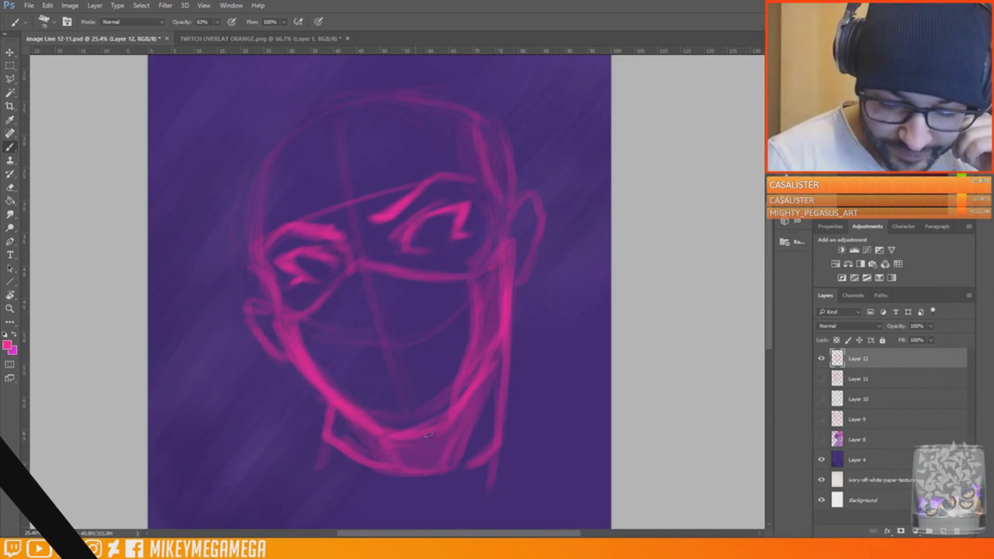
Sketch a cap on the masked head, with a broad brim extending past the left-hand side of the face and a low crown above
{"action": "scroll", "coordinate": [339, 313], "scroll_direction": "up", "scroll_amount": 2}
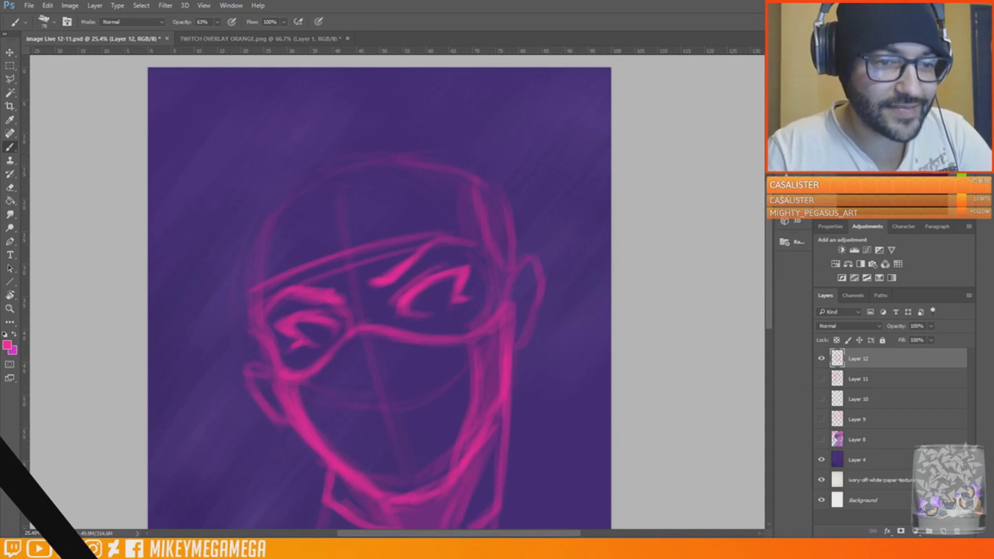
{"action": "mouse_move", "coordinate": [255, 299]}
{"action": "left_mouse_down"}
{"action": "mouse_move", "coordinate": [394, 238]}
{"action": "mouse_move", "coordinate": [500, 251]}
{"action": "mouse_move", "coordinate": [421, 226]}
{"action": "mouse_move", "coordinate": [283, 280]}
{"action": "mouse_move", "coordinate": [152, 212]}
{"action": "left_mouse_up"}
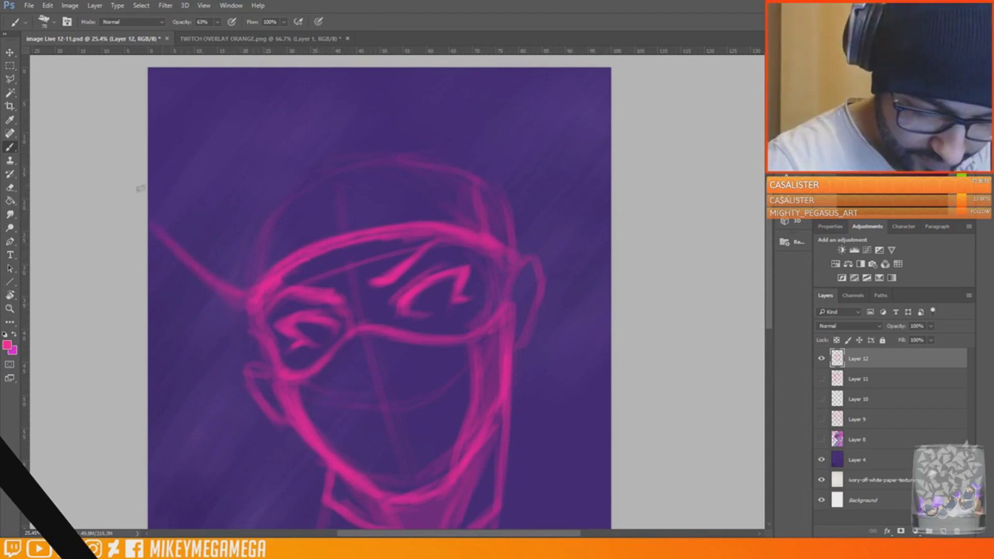
{"action": "left_click_drag", "start_coordinate": [393, 180], "coordinate": [151, 200]}
{"action": "left_click_drag", "start_coordinate": [151, 194], "coordinate": [510, 247]}
{"action": "left_click_drag", "start_coordinate": [285, 165], "coordinate": [519, 249]}
{"action": "left_click_drag", "start_coordinate": [151, 216], "coordinate": [191, 274]}
{"action": "mouse_move", "coordinate": [151, 199]}
{"action": "left_mouse_down"}
{"action": "mouse_move", "coordinate": [284, 176]}
{"action": "mouse_move", "coordinate": [388, 137]}
{"action": "left_mouse_up"}
{"action": "left_click_drag", "start_coordinate": [288, 160], "coordinate": [407, 119]}
{"action": "mouse_move", "coordinate": [403, 125]}
{"action": "left_mouse_down"}
{"action": "mouse_move", "coordinate": [461, 157]}
{"action": "mouse_move", "coordinate": [479, 192]}
{"action": "left_mouse_up"}
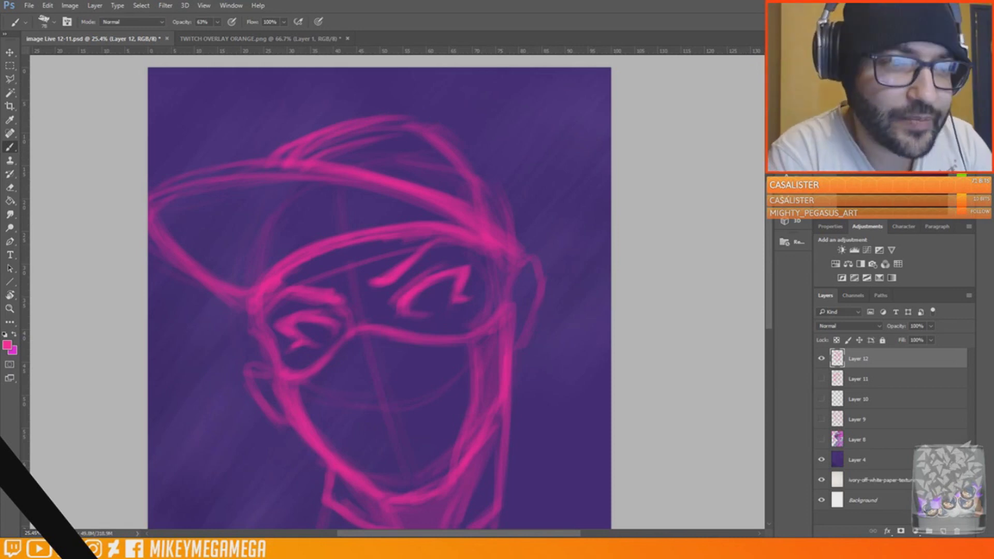
{"action": "scroll", "coordinate": [206, 337], "scroll_direction": "down", "scroll_amount": 5}
{"action": "left_click_drag", "start_coordinate": [217, 309], "coordinate": [247, 362]}
{"action": "left_click_drag", "start_coordinate": [209, 336], "coordinate": [242, 363]}
{"action": "left_click_drag", "start_coordinate": [324, 339], "coordinate": [289, 366]}
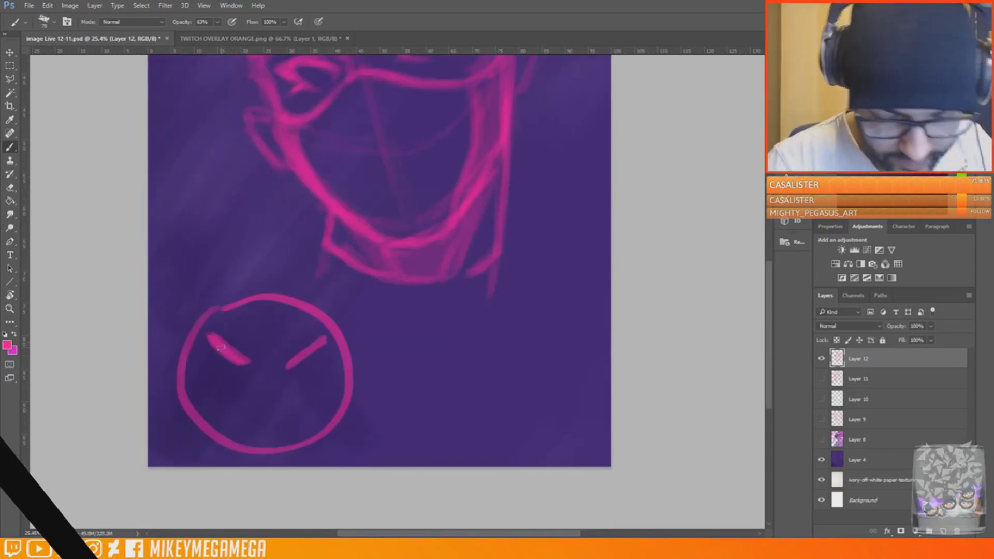
{"action": "left_click_drag", "start_coordinate": [235, 402], "coordinate": [238, 401]}
{"action": "left_click_drag", "start_coordinate": [240, 406], "coordinate": [293, 435]}
{"action": "left_click_drag", "start_coordinate": [238, 421], "coordinate": [293, 415]}
{"action": "left_click_drag", "start_coordinate": [231, 296], "coordinate": [323, 277]}
{"action": "mouse_move", "coordinate": [380, 314]}
{"action": "left_mouse_down"}
{"action": "mouse_move", "coordinate": [451, 462]}
{"action": "mouse_move", "coordinate": [437, 427]}
{"action": "mouse_move", "coordinate": [509, 407]}
{"action": "left_mouse_up"}
{"action": "key", "text": "ctrl+alt+z"}
{"action": "key", "text": "ctrl+alt+z"}
{"action": "key", "text": "ctrl+alt+z"}
{"action": "key", "text": "ctrl+alt+z"}
{"action": "key", "text": "ctrl+alt+z"}
{"action": "key", "text": "ctrl+alt+z"}
{"action": "key", "text": "ctrl+alt+z"}
{"action": "key", "text": "ctrl+alt+z"}
Sketch loose collar marks below the neck, with short strokes converging beneath the chin
{"action": "scroll", "coordinate": [435, 442], "scroll_direction": "up", "scroll_amount": 3}
{"action": "left_click_drag", "start_coordinate": [317, 384], "coordinate": [326, 405]}
{"action": "mouse_move", "coordinate": [510, 388]}
{"action": "left_mouse_down"}
{"action": "mouse_move", "coordinate": [509, 404]}
{"action": "mouse_move", "coordinate": [504, 376]}
{"action": "left_mouse_up"}
{"action": "scroll", "coordinate": [414, 403], "scroll_direction": "down", "scroll_amount": 2}
{"action": "left_click_drag", "start_coordinate": [367, 382], "coordinate": [414, 427]}
{"action": "left_click_drag", "start_coordinate": [399, 374], "coordinate": [401, 391]}
{"action": "left_click_drag", "start_coordinate": [444, 376], "coordinate": [424, 403]}
Rework the right-hand neck line under the jaw and redraw the face's centre line from the forehead to the chin
{"action": "left_click_drag", "start_coordinate": [498, 343], "coordinate": [484, 426]}
{"action": "left_click_drag", "start_coordinate": [337, 348], "coordinate": [332, 376]}
{"action": "mouse_move", "coordinate": [496, 411]}
{"action": "left_mouse_down"}
{"action": "mouse_move", "coordinate": [512, 267]}
{"action": "mouse_move", "coordinate": [497, 368]}
{"action": "left_mouse_up"}
{"action": "left_click_drag", "start_coordinate": [509, 227], "coordinate": [486, 356]}
{"action": "left_click_drag", "start_coordinate": [491, 263], "coordinate": [478, 356]}
{"action": "left_click_drag", "start_coordinate": [319, 307], "coordinate": [316, 348]}
{"action": "left_click_drag", "start_coordinate": [429, 377], "coordinate": [412, 403]}
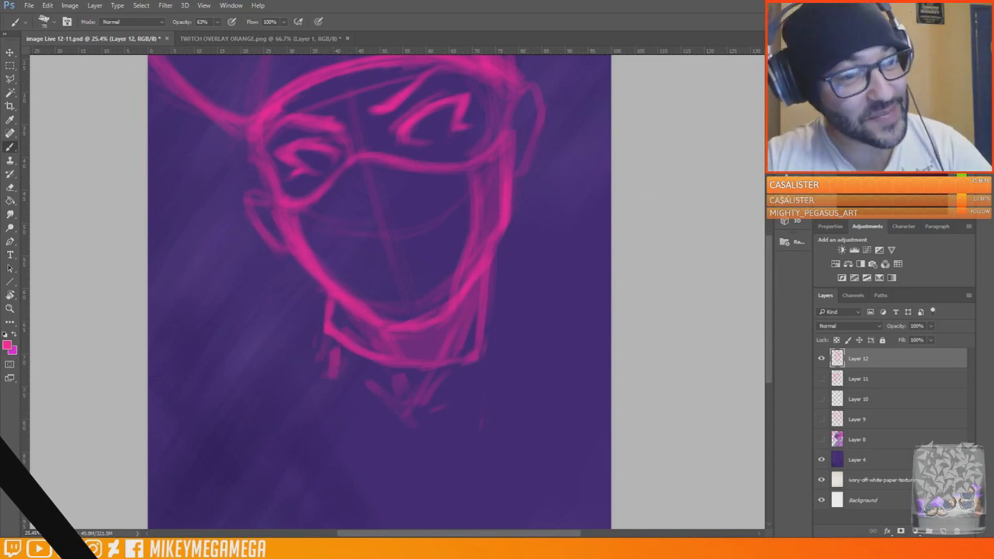
{"action": "left_click_drag", "start_coordinate": [490, 269], "coordinate": [484, 354]}
{"action": "left_click_drag", "start_coordinate": [335, 83], "coordinate": [362, 196]}
{"action": "left_click_drag", "start_coordinate": [371, 233], "coordinate": [405, 298]}
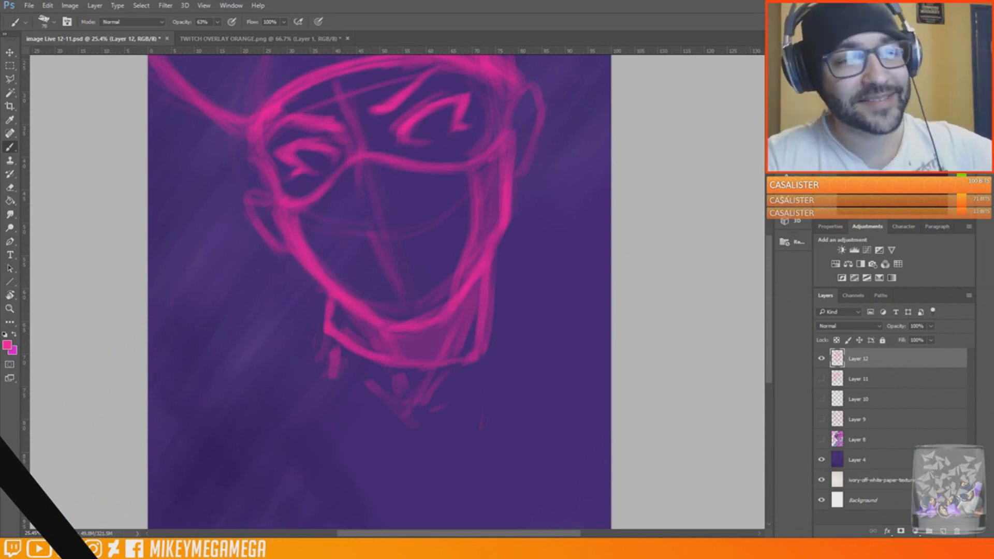
Redraw the mask's jawline with thicker pink contours down both sides of the face, meeting in a pointed chin
{"action": "mouse_move", "coordinate": [272, 172]}
{"action": "left_mouse_down"}
{"action": "mouse_move", "coordinate": [325, 287]}
{"action": "mouse_move", "coordinate": [397, 325]}
{"action": "left_mouse_up"}
{"action": "left_click_drag", "start_coordinate": [322, 288], "coordinate": [392, 332]}
{"action": "left_click_drag", "start_coordinate": [488, 262], "coordinate": [441, 355]}
{"action": "left_click_drag", "start_coordinate": [302, 257], "coordinate": [410, 325]}
{"action": "mouse_move", "coordinate": [412, 327]}
{"action": "left_mouse_down"}
{"action": "mouse_move", "coordinate": [484, 271]}
{"action": "mouse_move", "coordinate": [511, 213]}
{"action": "left_mouse_up"}
{"action": "left_click_drag", "start_coordinate": [414, 329], "coordinate": [507, 220]}
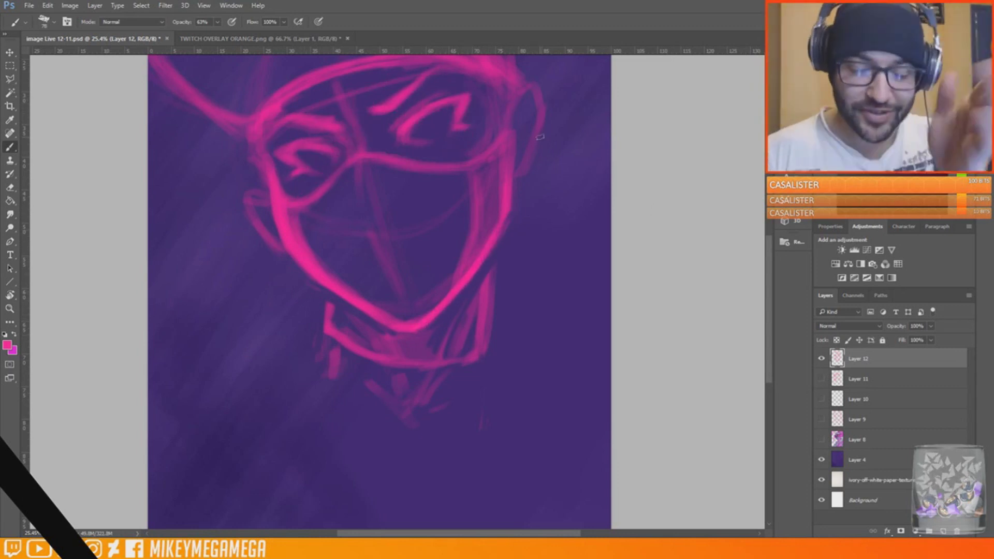
{"action": "left_click_drag", "start_coordinate": [273, 172], "coordinate": [259, 125]}
{"action": "mouse_move", "coordinate": [455, 297]}
{"action": "left_mouse_down"}
{"action": "mouse_move", "coordinate": [499, 220]}
{"action": "mouse_move", "coordinate": [506, 154]}
{"action": "left_mouse_up"}
Reinforce both side lines of the neck and thicken the ears on either side of the head
{"action": "left_click_drag", "start_coordinate": [330, 289], "coordinate": [325, 353]}
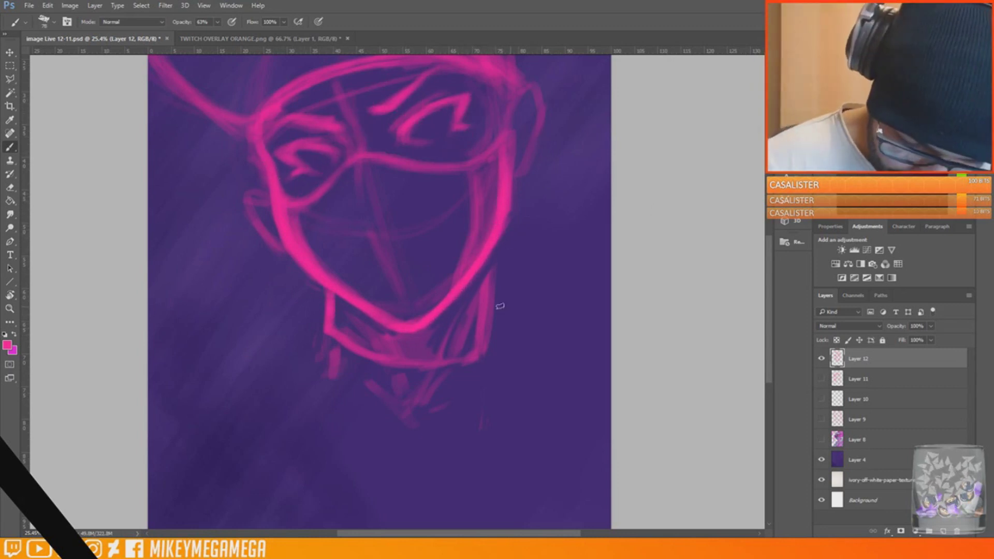
{"action": "left_click_drag", "start_coordinate": [483, 261], "coordinate": [475, 385]}
{"action": "left_click_drag", "start_coordinate": [769, 250], "coordinate": [781, 226]}
{"action": "mouse_move", "coordinate": [252, 269]}
{"action": "left_mouse_down"}
{"action": "mouse_move", "coordinate": [281, 328]}
{"action": "mouse_move", "coordinate": [273, 308]}
{"action": "left_mouse_up"}
{"action": "left_click_drag", "start_coordinate": [513, 228], "coordinate": [519, 282]}
Strengthen the cap's crown with pink strokes along its top, front edge and right-hand side
{"action": "scroll", "coordinate": [495, 107], "scroll_direction": "down", "scroll_amount": 5}
{"action": "left_click_drag", "start_coordinate": [385, 125], "coordinate": [449, 127]}
{"action": "left_click_drag", "start_coordinate": [317, 150], "coordinate": [331, 119]}
{"action": "mouse_move", "coordinate": [321, 131]}
{"action": "left_mouse_down"}
{"action": "mouse_move", "coordinate": [427, 106]}
{"action": "mouse_move", "coordinate": [372, 147]}
{"action": "mouse_move", "coordinate": [449, 145]}
{"action": "left_mouse_up"}
{"action": "mouse_move", "coordinate": [365, 118]}
{"action": "left_mouse_down"}
{"action": "mouse_move", "coordinate": [452, 103]}
{"action": "mouse_move", "coordinate": [476, 136]}
{"action": "mouse_move", "coordinate": [495, 202]}
{"action": "left_mouse_up"}
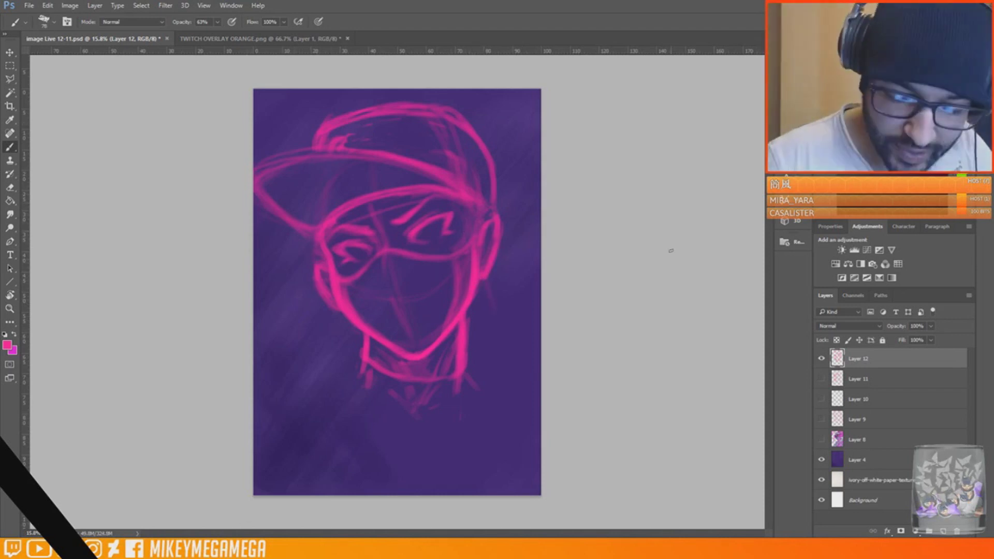
Add short strokes on top of and behind the cap, plus lines running from the right-hand jaw to the canvas edge
{"action": "left_click_drag", "start_coordinate": [475, 129], "coordinate": [507, 112]}
{"action": "left_click_drag", "start_coordinate": [470, 309], "coordinate": [501, 310]}
{"action": "left_click_drag", "start_coordinate": [396, 90], "coordinate": [387, 105]}
{"action": "left_click_drag", "start_coordinate": [467, 317], "coordinate": [541, 299]}
Sketch long loose strands of hair falling from under the cap past both sides of the face and neck
{"action": "mouse_move", "coordinate": [316, 240]}
{"action": "left_mouse_down"}
{"action": "mouse_move", "coordinate": [282, 418]}
{"action": "mouse_move", "coordinate": [293, 444]}
{"action": "left_mouse_up"}
{"action": "left_click_drag", "start_coordinate": [267, 316], "coordinate": [318, 413]}
{"action": "left_click_drag", "start_coordinate": [314, 282], "coordinate": [314, 412]}
{"action": "left_click_drag", "start_coordinate": [331, 214], "coordinate": [346, 246]}
{"action": "mouse_move", "coordinate": [428, 197]}
{"action": "left_mouse_down"}
{"action": "mouse_move", "coordinate": [470, 232]}
{"action": "mouse_move", "coordinate": [470, 265]}
{"action": "left_mouse_up"}
{"action": "left_click_drag", "start_coordinate": [509, 288], "coordinate": [452, 428]}
{"action": "left_click_drag", "start_coordinate": [479, 290], "coordinate": [480, 390]}
{"action": "left_click_drag", "start_coordinate": [498, 248], "coordinate": [526, 344]}
{"action": "left_click_drag", "start_coordinate": [464, 391], "coordinate": [484, 396]}
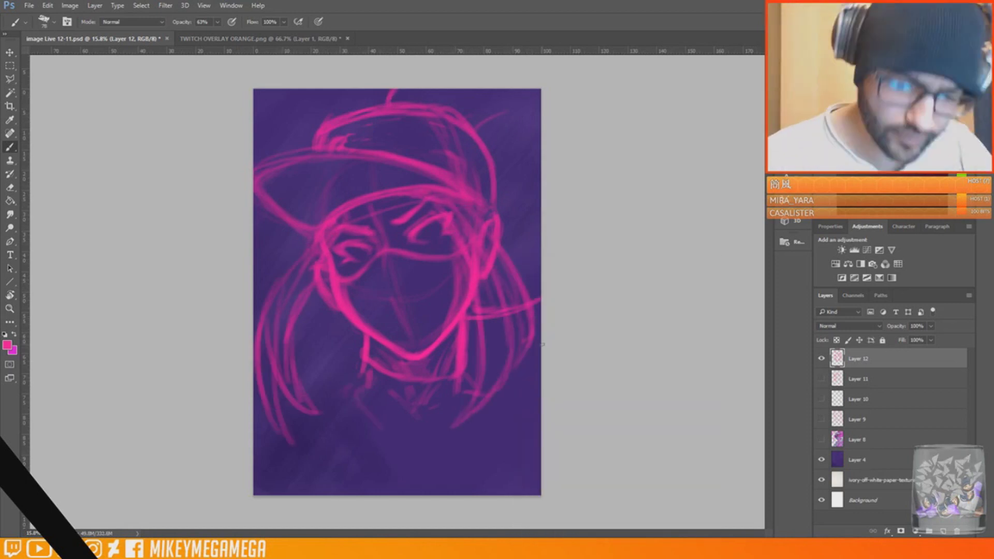
Create a new layer and block in the whites of both eyes in light grey, undoing the last strokes
{"action": "scroll", "coordinate": [383, 244], "scroll_direction": "up", "scroll_amount": 10}
{"action": "left_click", "coordinate": [943, 531]}
{"action": "left_click", "coordinate": [7, 345]}
{"action": "left_click", "coordinate": [687, 161]}
{"action": "key", "text": "Return"}
{"action": "left_click_drag", "start_coordinate": [468, 228], "coordinate": [541, 178]}
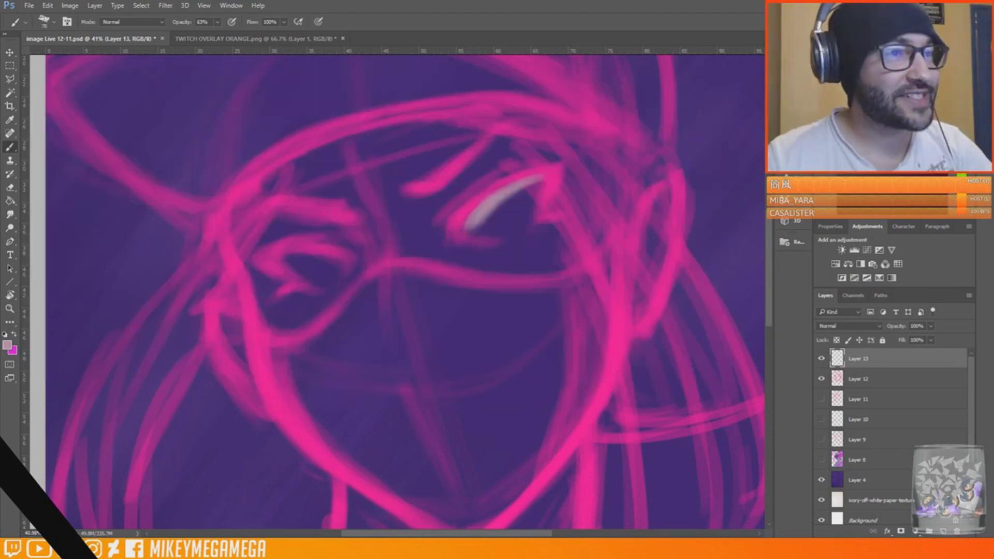
{"action": "mouse_move", "coordinate": [468, 230]}
{"action": "left_mouse_down"}
{"action": "mouse_move", "coordinate": [546, 176]}
{"action": "mouse_move", "coordinate": [465, 235]}
{"action": "mouse_move", "coordinate": [533, 186]}
{"action": "left_mouse_up"}
{"action": "mouse_move", "coordinate": [286, 260]}
{"action": "left_mouse_down"}
{"action": "mouse_move", "coordinate": [348, 270]}
{"action": "mouse_move", "coordinate": [281, 261]}
{"action": "left_mouse_up"}
{"action": "mouse_move", "coordinate": [486, 224]}
{"action": "left_mouse_down"}
{"action": "mouse_move", "coordinate": [527, 191]}
{"action": "mouse_move", "coordinate": [523, 216]}
{"action": "left_mouse_up"}
{"action": "mouse_move", "coordinate": [310, 266]}
{"action": "left_mouse_down"}
{"action": "mouse_move", "coordinate": [346, 261]}
{"action": "mouse_move", "coordinate": [284, 267]}
{"action": "left_mouse_up"}
{"action": "mouse_move", "coordinate": [551, 187]}
{"action": "left_mouse_down"}
{"action": "mouse_move", "coordinate": [568, 191]}
{"action": "mouse_move", "coordinate": [536, 220]}
{"action": "left_mouse_up"}
{"action": "key", "text": "ctrl+alt+z"}
{"action": "key", "text": "ctrl+alt+z"}
Paint sampled pink around the outer corner of the right-hand eye and refine the shape of both eyes
{"action": "left_click", "coordinate": [564, 135], "text": "alt"}
{"action": "left_click_drag", "start_coordinate": [535, 179], "coordinate": [558, 173]}
{"action": "left_click_drag", "start_coordinate": [517, 183], "coordinate": [568, 181]}
{"action": "mouse_move", "coordinate": [298, 256]}
{"action": "left_mouse_down"}
{"action": "mouse_move", "coordinate": [263, 268]}
{"action": "mouse_move", "coordinate": [289, 283]}
{"action": "left_mouse_up"}
{"action": "left_click_drag", "start_coordinate": [524, 186], "coordinate": [567, 187]}
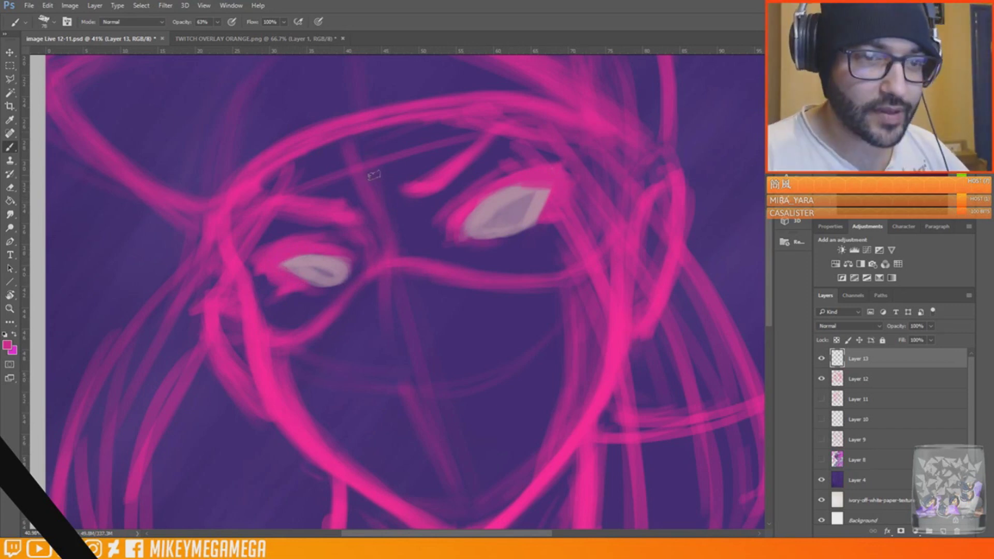
Shape the eyelids and lower rims of both eyes with purple and pink sampled from the sketch
{"action": "left_click", "coordinate": [494, 254], "text": "alt"}
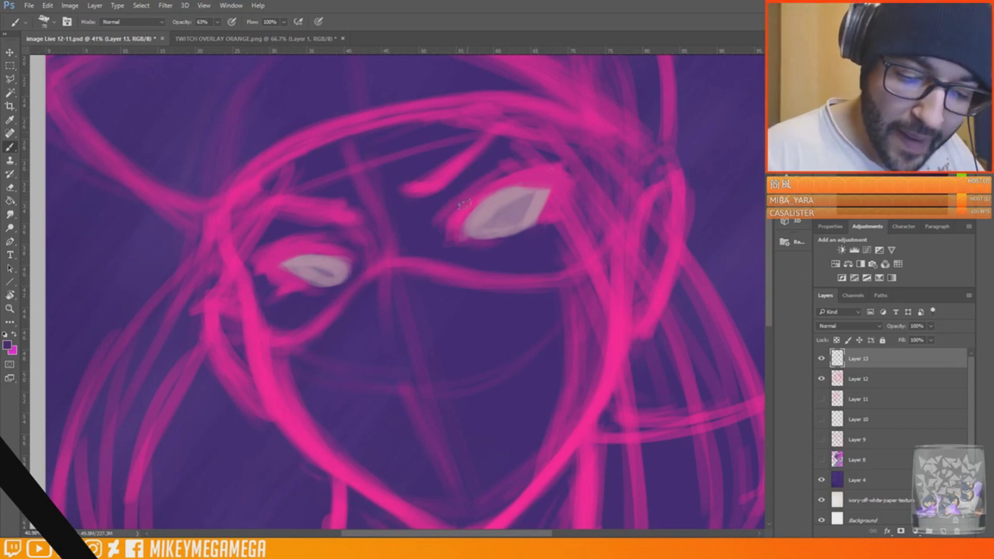
{"action": "left_click", "coordinate": [631, 160], "text": "alt"}
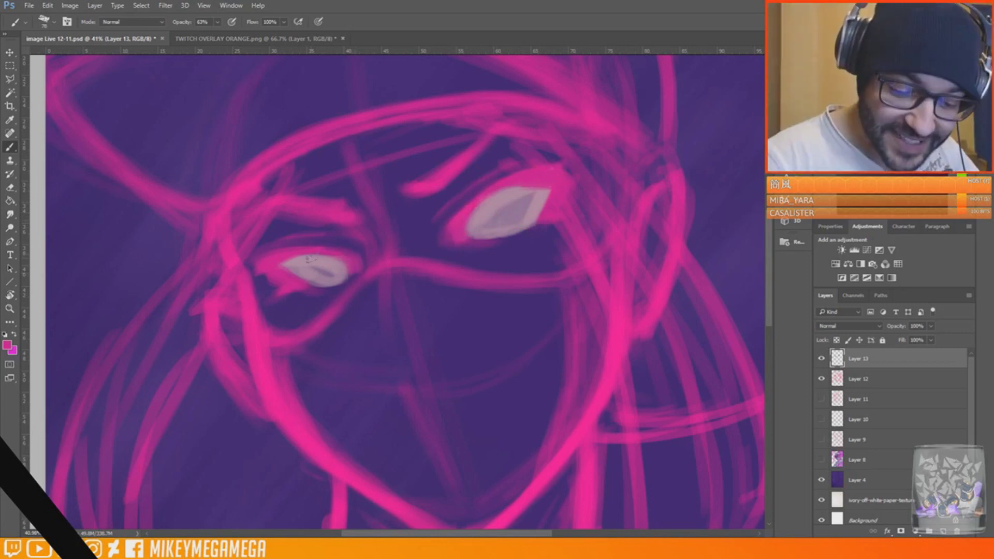
{"action": "left_click", "coordinate": [332, 245], "text": "alt"}
{"action": "left_click", "coordinate": [334, 251], "text": "alt"}
{"action": "left_click_drag", "start_coordinate": [329, 248], "coordinate": [353, 258]}
{"action": "mouse_move", "coordinate": [274, 281]}
{"action": "left_mouse_down"}
{"action": "mouse_move", "coordinate": [253, 269]}
{"action": "mouse_move", "coordinate": [284, 277]}
{"action": "left_mouse_up"}
{"action": "left_click_drag", "start_coordinate": [568, 175], "coordinate": [592, 162]}
{"action": "left_click", "coordinate": [268, 305], "text": "alt"}
{"action": "left_click_drag", "start_coordinate": [469, 240], "coordinate": [529, 227]}
Paint orange irises with paler centres in both eyes
{"action": "left_click", "coordinate": [528, 199], "text": "alt"}
{"action": "left_click_drag", "start_coordinate": [535, 189], "coordinate": [517, 218]}
{"action": "left_click_drag", "start_coordinate": [511, 203], "coordinate": [494, 225]}
{"action": "left_click_drag", "start_coordinate": [295, 269], "coordinate": [334, 283]}
{"action": "left_click", "coordinate": [550, 214], "text": "alt"}
{"action": "mouse_move", "coordinate": [475, 238]}
{"action": "left_mouse_down"}
{"action": "mouse_move", "coordinate": [528, 230]}
{"action": "mouse_move", "coordinate": [506, 244]}
{"action": "left_mouse_up"}
{"action": "mouse_move", "coordinate": [303, 291]}
{"action": "left_mouse_down"}
{"action": "mouse_move", "coordinate": [322, 295]}
{"action": "mouse_move", "coordinate": [323, 263]}
{"action": "left_mouse_up"}
{"action": "left_click_drag", "start_coordinate": [496, 214], "coordinate": [513, 211]}
Toggle the visibility of Layer 13 and Layer 12 to compare the painted eyes with the pink sketch
{"action": "scroll", "coordinate": [528, 233], "scroll_direction": "down", "scroll_amount": 2}
{"action": "scroll", "coordinate": [528, 232], "scroll_direction": "up", "scroll_amount": 4}
{"action": "left_click", "coordinate": [822, 358]}
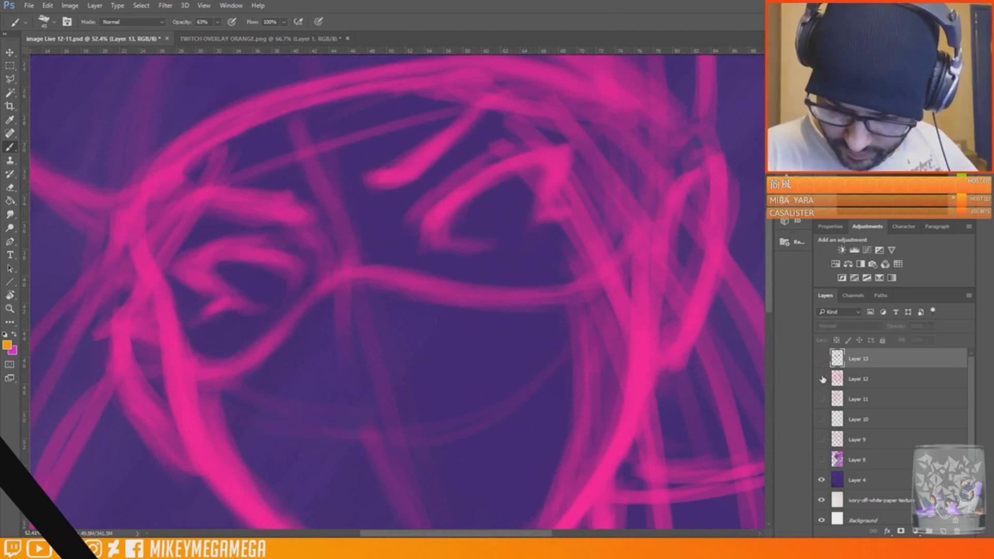
{"action": "left_click", "coordinate": [822, 379]}
{"action": "left_click", "coordinate": [822, 358]}
{"action": "left_click", "coordinate": [821, 379]}
{"action": "scroll", "coordinate": [473, 350], "scroll_direction": "down", "scroll_amount": 7}
{"action": "scroll", "coordinate": [459, 335], "scroll_direction": "up", "scroll_amount": 8}
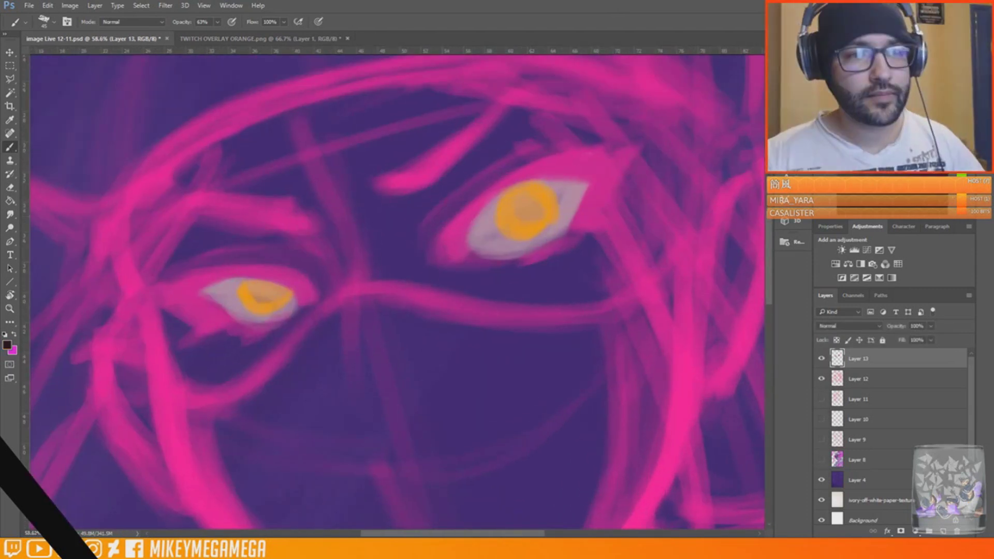
Outline the right-hand eye with a thin dark brown line along its upper lid, inner corner and outer edge
{"action": "right_click", "coordinate": [506, 204]}
{"action": "left_click_drag", "start_coordinate": [576, 233], "coordinate": [568, 233]}
{"action": "left_click", "coordinate": [466, 231]}
{"action": "mouse_move", "coordinate": [459, 256]}
{"action": "left_mouse_down"}
{"action": "mouse_move", "coordinate": [478, 210]}
{"action": "mouse_move", "coordinate": [533, 179]}
{"action": "mouse_move", "coordinate": [585, 181]}
{"action": "left_mouse_up"}
{"action": "mouse_move", "coordinate": [515, 187]}
{"action": "left_mouse_down"}
{"action": "mouse_move", "coordinate": [466, 233]}
{"action": "mouse_move", "coordinate": [596, 175]}
{"action": "mouse_move", "coordinate": [475, 221]}
{"action": "left_mouse_up"}
{"action": "left_click_drag", "start_coordinate": [555, 182], "coordinate": [595, 177]}
{"action": "left_click_drag", "start_coordinate": [592, 181], "coordinate": [572, 225]}
{"action": "mouse_move", "coordinate": [481, 207]}
{"action": "left_mouse_down"}
{"action": "mouse_move", "coordinate": [466, 254]}
{"action": "mouse_move", "coordinate": [510, 191]}
{"action": "mouse_move", "coordinate": [569, 179]}
{"action": "left_mouse_up"}
{"action": "left_click_drag", "start_coordinate": [509, 189], "coordinate": [595, 175]}
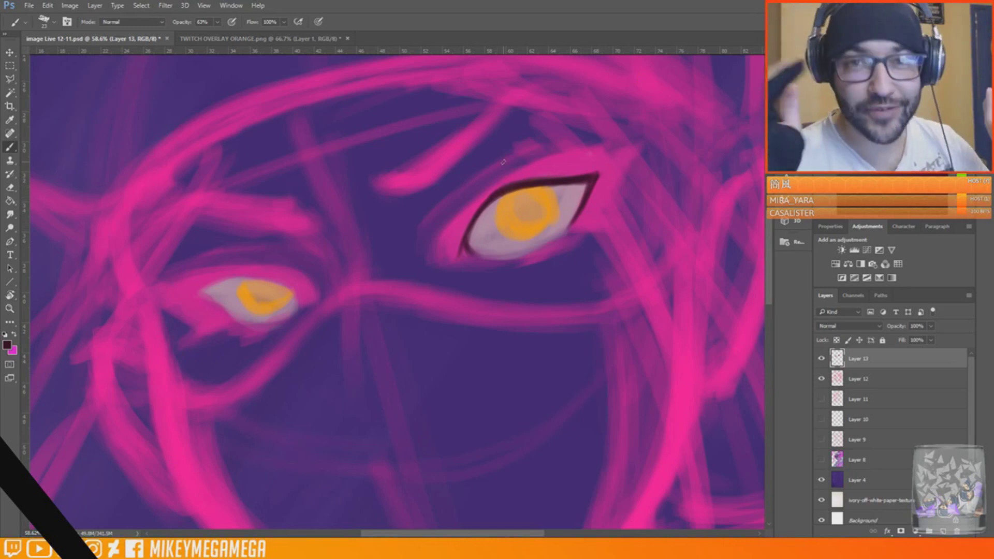
Outline the left-hand eye in dark brown, refill its iris edge, and extend the outer lash points of both eyes
{"action": "key", "text": "c"}
{"action": "left_click", "coordinate": [10, 66]}
{"action": "key", "text": "b"}
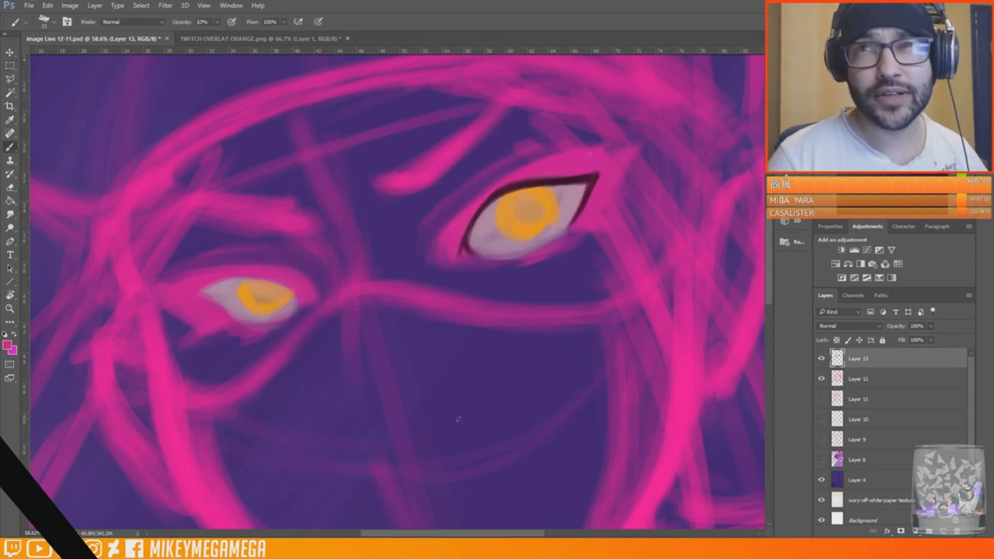
{"action": "left_click_drag", "start_coordinate": [197, 291], "coordinate": [229, 317]}
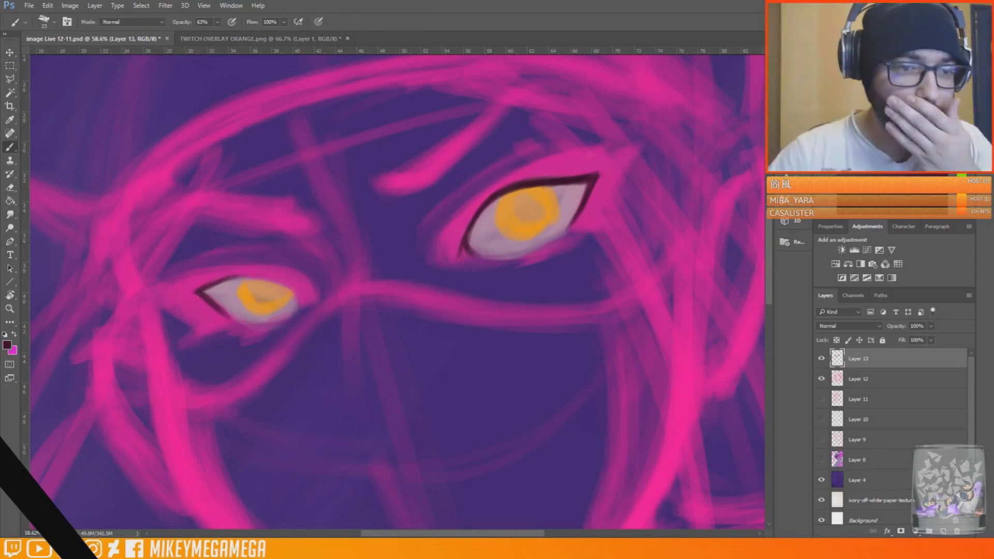
{"action": "mouse_move", "coordinate": [211, 284]}
{"action": "left_mouse_down"}
{"action": "mouse_move", "coordinate": [260, 278]}
{"action": "mouse_move", "coordinate": [299, 294]}
{"action": "left_mouse_up"}
{"action": "left_click", "coordinate": [223, 297], "text": "alt"}
{"action": "left_click_drag", "start_coordinate": [212, 288], "coordinate": [284, 285]}
{"action": "left_click", "coordinate": [245, 295], "text": "alt"}
{"action": "left_click_drag", "start_coordinate": [237, 275], "coordinate": [301, 291]}
{"action": "left_click", "coordinate": [565, 176], "text": "alt"}
{"action": "left_click_drag", "start_coordinate": [236, 278], "coordinate": [310, 294]}
{"action": "left_click_drag", "start_coordinate": [220, 314], "coordinate": [185, 289]}
{"action": "left_click_drag", "start_coordinate": [185, 291], "coordinate": [231, 273]}
{"action": "left_click_drag", "start_coordinate": [559, 178], "coordinate": [624, 161]}
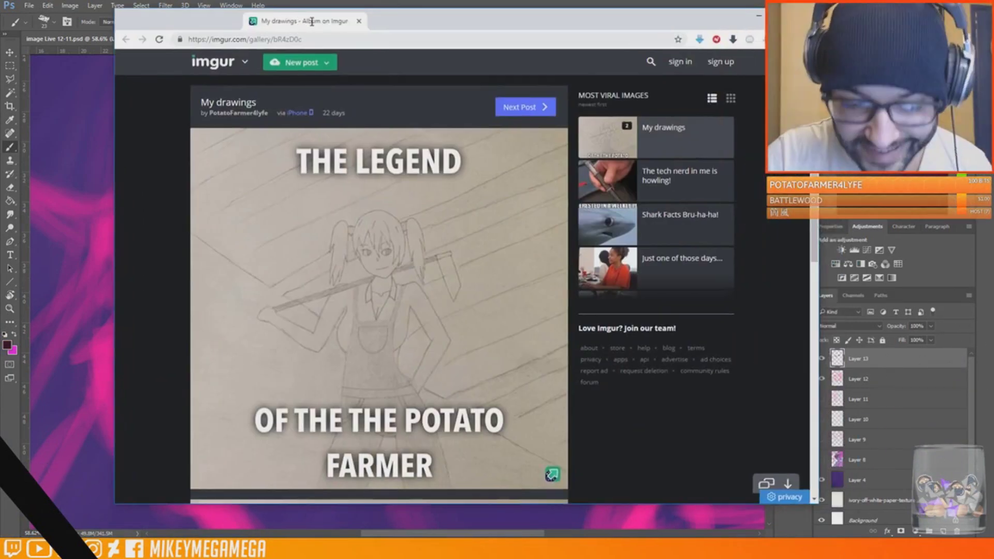
View the My drawings album on Imgur in the browser and return to the Photoshop painting
{"action": "left_click_drag", "start_coordinate": [311, 23], "coordinate": [312, 23]}
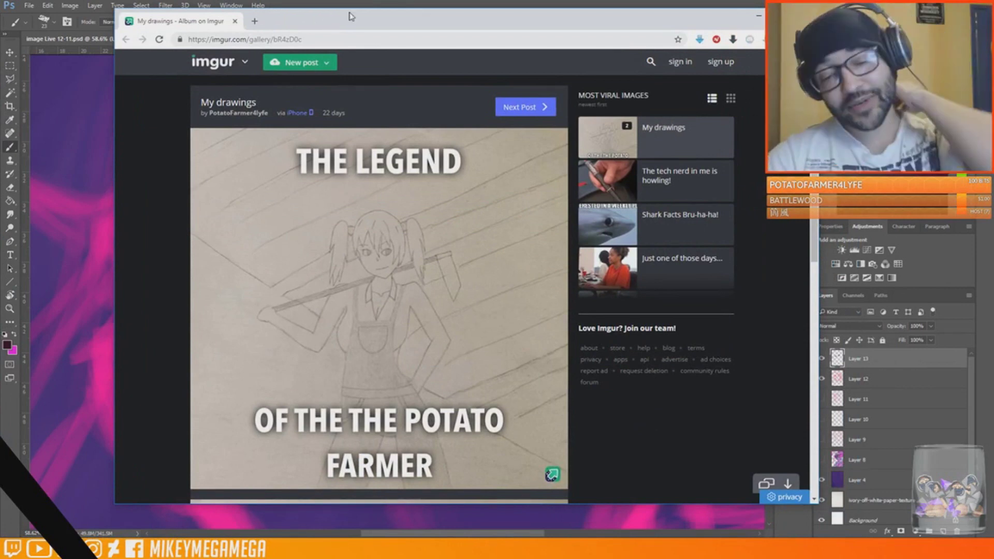
{"action": "key", "text": "alt+Tab"}
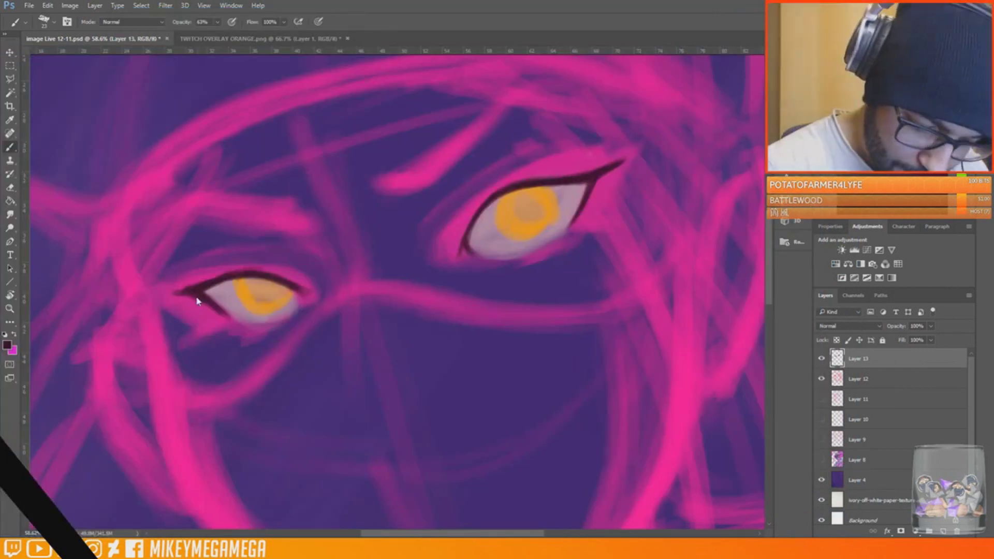
Extend the left-hand eye's inner corner line, and touch up the eye whites and the left-hand iris
{"action": "left_click_drag", "start_coordinate": [294, 289], "coordinate": [314, 295]}
{"action": "left_click", "coordinate": [489, 244], "text": "alt"}
{"action": "left_click_drag", "start_coordinate": [480, 252], "coordinate": [517, 252]}
{"action": "left_click_drag", "start_coordinate": [207, 295], "coordinate": [230, 312]}
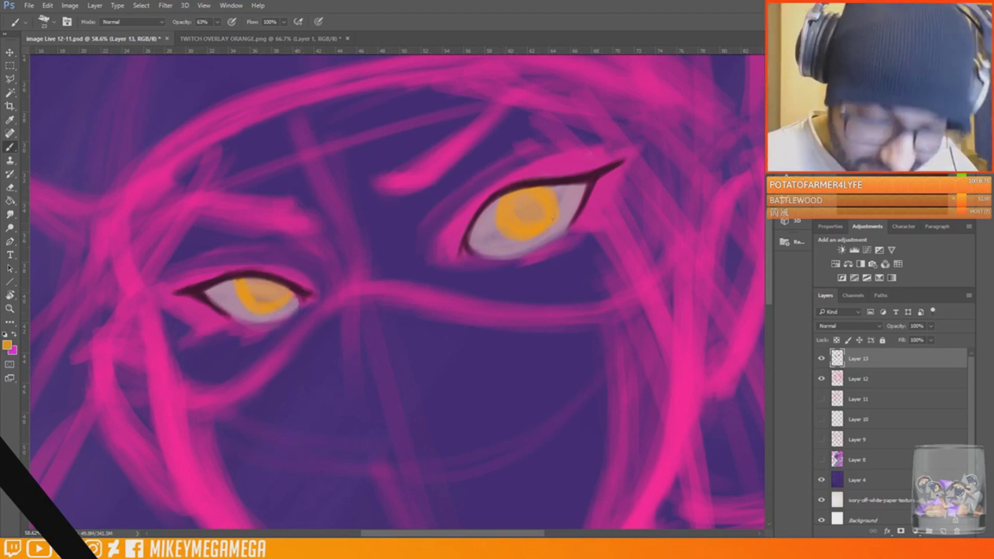
{"action": "left_click", "coordinate": [274, 287], "text": "alt"}
{"action": "left_click_drag", "start_coordinate": [279, 279], "coordinate": [283, 285]}
Thicken the dark outer corner of the left-hand eye and save the document
{"action": "scroll", "coordinate": [393, 243], "scroll_direction": "down", "scroll_amount": 6}
{"action": "scroll", "coordinate": [378, 235], "scroll_direction": "up", "scroll_amount": 7}
{"action": "left_click", "coordinate": [212, 332], "text": "alt"}
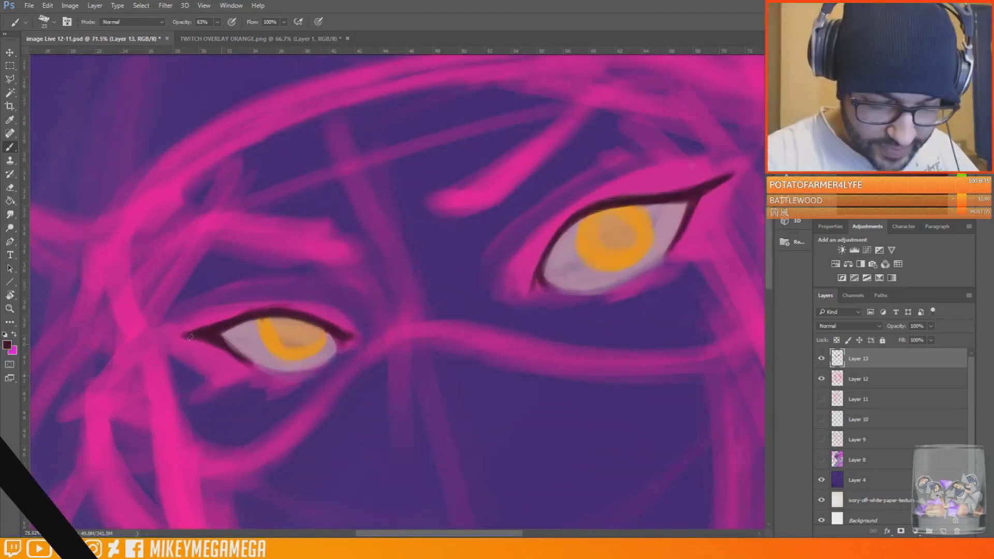
{"action": "left_click_drag", "start_coordinate": [211, 342], "coordinate": [192, 338]}
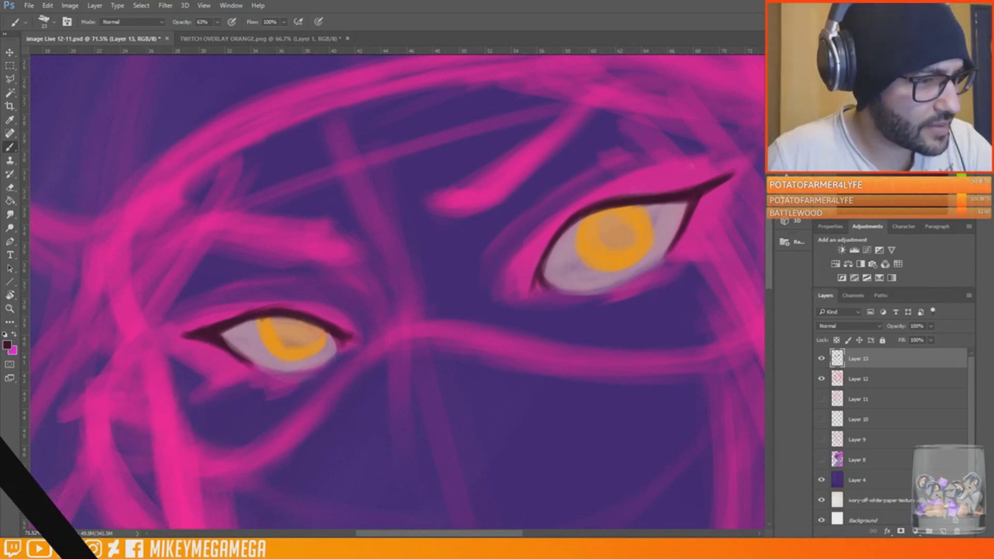
{"action": "key", "text": "ctrl+s"}
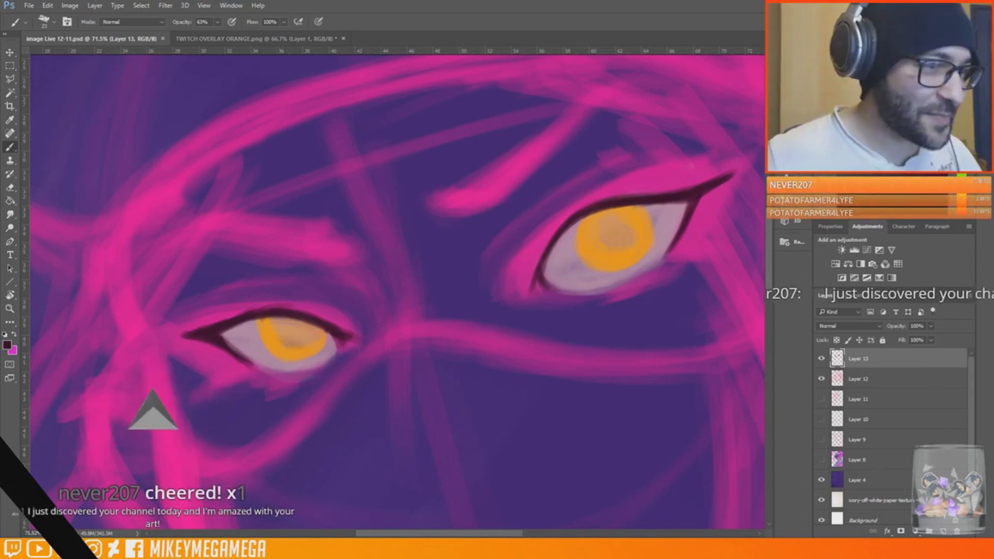
Smooth the grey of the eye whites and add a deeper orange rim around both irises
{"action": "left_click", "coordinate": [241, 339], "text": "alt"}
{"action": "left_click_drag", "start_coordinate": [561, 273], "coordinate": [584, 266]}
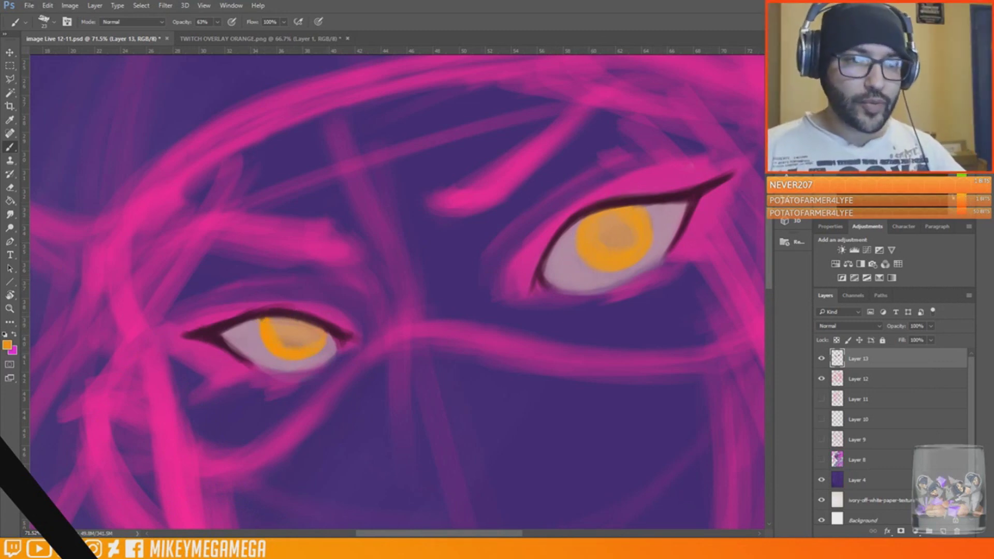
{"action": "left_click", "coordinate": [934, 125]}
{"action": "mouse_move", "coordinate": [581, 225]}
{"action": "left_mouse_down"}
{"action": "mouse_move", "coordinate": [588, 262]}
{"action": "mouse_move", "coordinate": [612, 271]}
{"action": "mouse_move", "coordinate": [637, 210]}
{"action": "left_mouse_up"}
{"action": "key", "text": "ctrl+z"}
{"action": "mouse_move", "coordinate": [263, 319]}
{"action": "left_mouse_down"}
{"action": "mouse_move", "coordinate": [297, 360]}
{"action": "mouse_move", "coordinate": [326, 335]}
{"action": "left_mouse_up"}
{"action": "left_click", "coordinate": [324, 341], "text": "alt"}
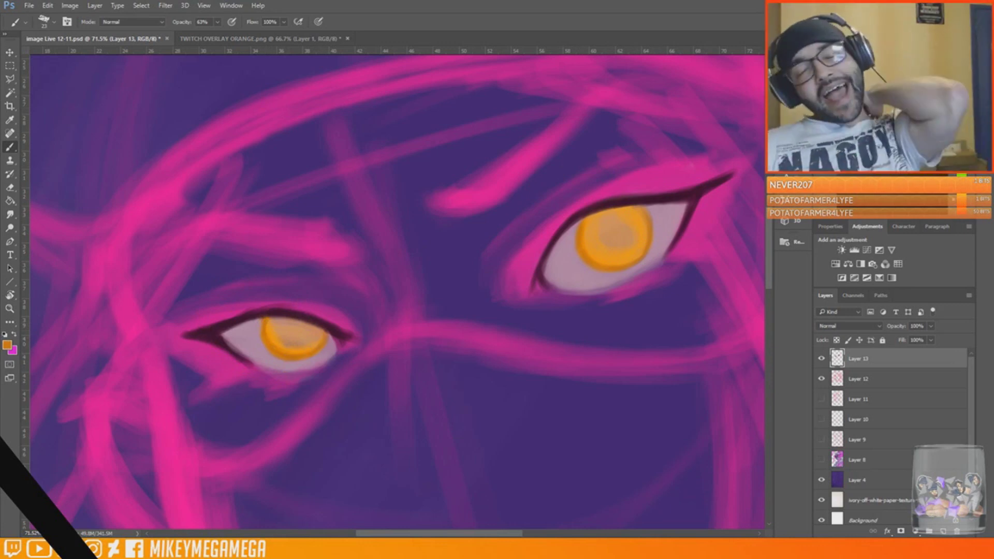
Brighten the whites of both eyes with a pale grey, leaving softer shading along the edges
{"action": "left_click", "coordinate": [616, 236], "text": "alt"}
{"action": "mouse_move", "coordinate": [252, 352]}
{"action": "left_mouse_down"}
{"action": "mouse_move", "coordinate": [274, 362]}
{"action": "mouse_move", "coordinate": [253, 346]}
{"action": "left_mouse_up"}
{"action": "left_click_drag", "start_coordinate": [236, 349], "coordinate": [250, 358]}
{"action": "left_click_drag", "start_coordinate": [332, 337], "coordinate": [318, 359]}
{"action": "mouse_move", "coordinate": [569, 254]}
{"action": "left_mouse_down"}
{"action": "mouse_move", "coordinate": [538, 221]}
{"action": "mouse_move", "coordinate": [551, 276]}
{"action": "left_mouse_up"}
{"action": "scroll", "coordinate": [541, 261], "scroll_direction": "down", "scroll_amount": 1}
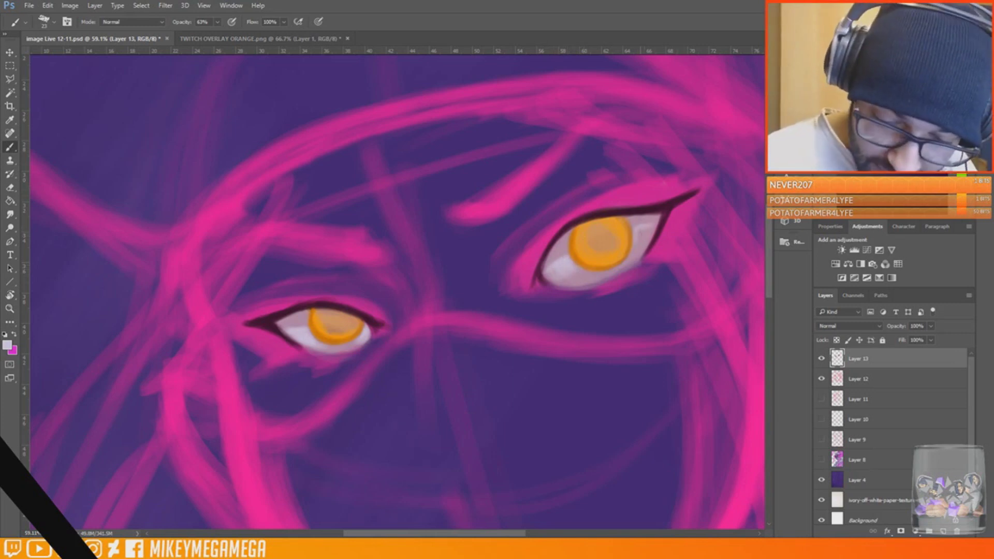
{"action": "right_click", "coordinate": [633, 234]}
{"action": "key", "text": "Escape"}
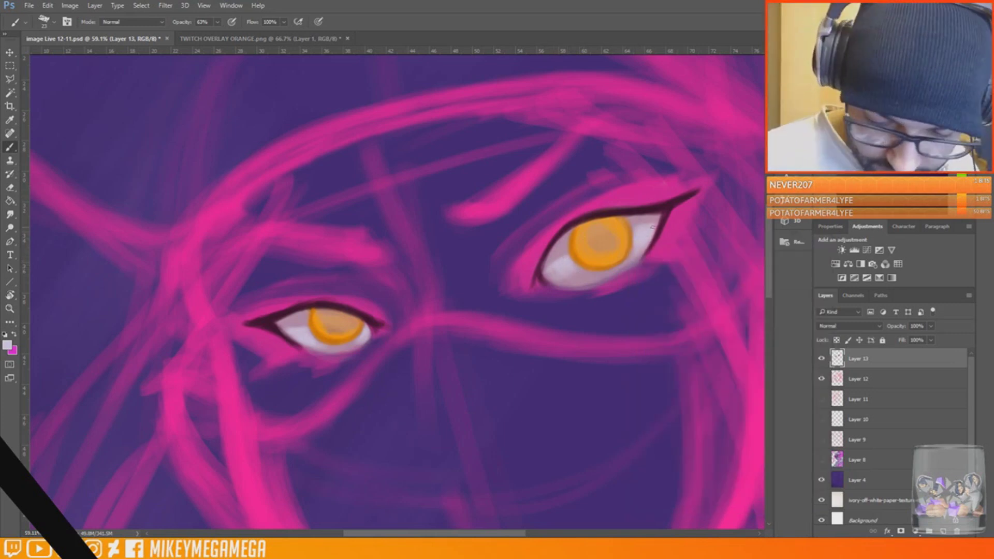
{"action": "left_click_drag", "start_coordinate": [558, 282], "coordinate": [619, 268]}
{"action": "left_click_drag", "start_coordinate": [279, 328], "coordinate": [307, 327]}
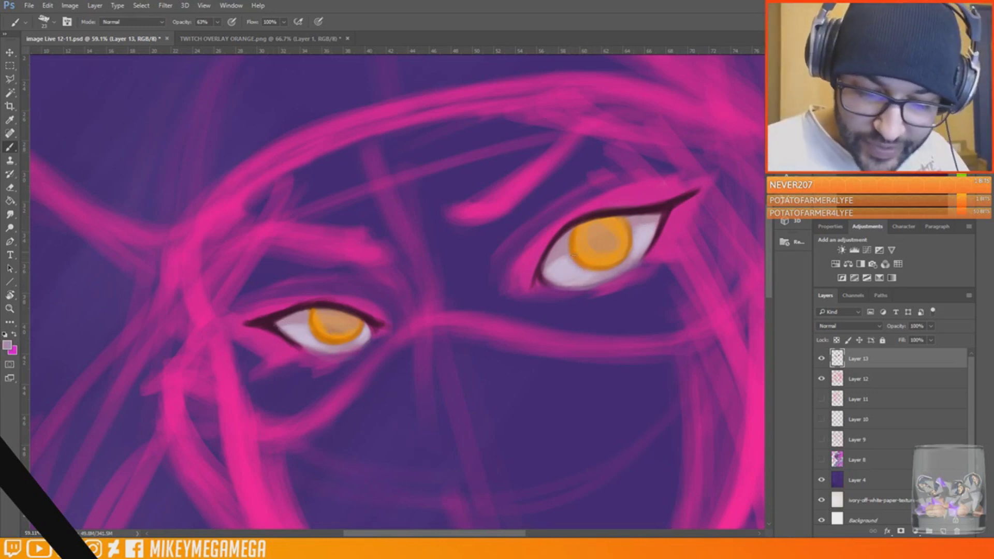
Shade the upper edges and corners of both eye whites with a muted purple below the lids
{"action": "left_click", "coordinate": [897, 153]}
{"action": "mouse_move", "coordinate": [549, 260]}
{"action": "left_mouse_down"}
{"action": "mouse_move", "coordinate": [565, 236]}
{"action": "mouse_move", "coordinate": [656, 215]}
{"action": "left_mouse_up"}
{"action": "mouse_move", "coordinate": [278, 323]}
{"action": "left_mouse_down"}
{"action": "mouse_move", "coordinate": [335, 315]}
{"action": "mouse_move", "coordinate": [369, 330]}
{"action": "mouse_move", "coordinate": [291, 337]}
{"action": "left_mouse_up"}
{"action": "left_click_drag", "start_coordinate": [658, 216], "coordinate": [651, 241]}
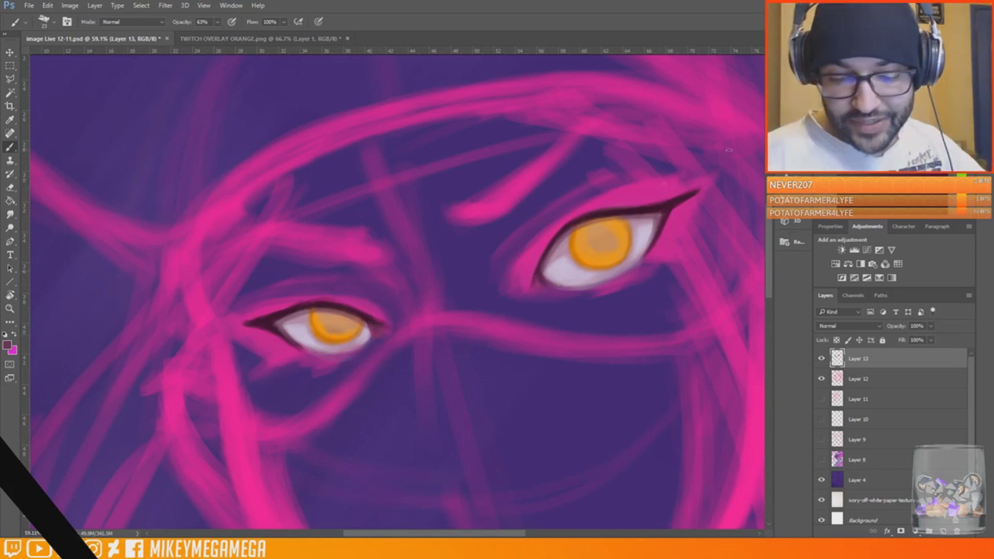
Thicken the dark lash line on the right-hand eye's outer upper lid and reinforce the left-hand eye's outline
{"action": "left_click", "coordinate": [661, 209], "text": "alt"}
{"action": "mouse_move", "coordinate": [667, 212]}
{"action": "left_mouse_down"}
{"action": "mouse_move", "coordinate": [655, 245]}
{"action": "mouse_move", "coordinate": [627, 206]}
{"action": "mouse_move", "coordinate": [608, 208]}
{"action": "left_mouse_up"}
{"action": "left_click_drag", "start_coordinate": [681, 194], "coordinate": [662, 199]}
{"action": "mouse_move", "coordinate": [271, 325]}
{"action": "left_mouse_down"}
{"action": "mouse_move", "coordinate": [315, 405]}
{"action": "mouse_move", "coordinate": [362, 366]}
{"action": "left_mouse_up"}
Paint cleaner pink rims around both eyes, with pointed outer corners and smooth upper and lower edges
{"action": "key", "text": "r"}
{"action": "key", "text": "r"}
{"action": "mouse_move", "coordinate": [621, 191]}
{"action": "left_mouse_down"}
{"action": "mouse_move", "coordinate": [639, 359]}
{"action": "mouse_move", "coordinate": [619, 402]}
{"action": "left_mouse_up"}
{"action": "left_click", "coordinate": [311, 291], "text": "alt"}
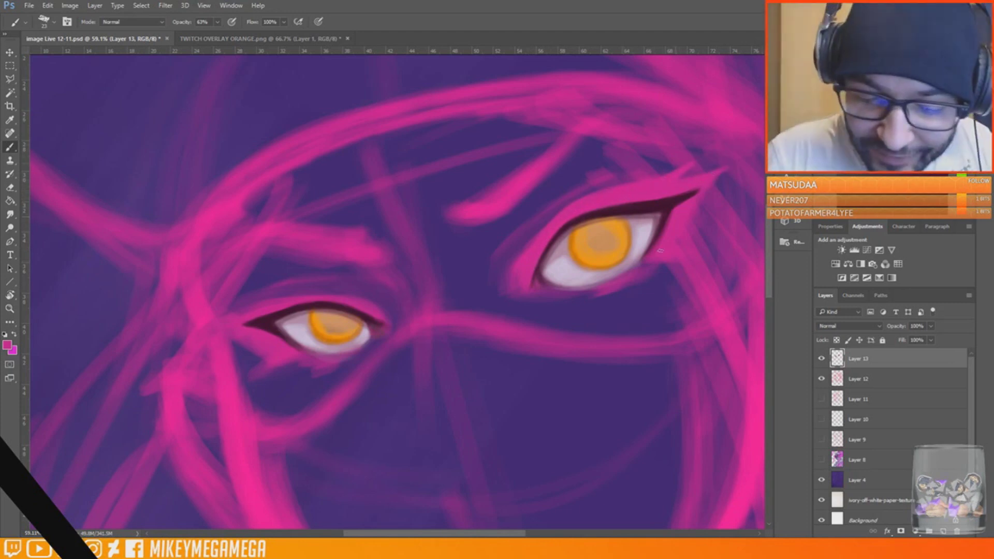
{"action": "left_click_drag", "start_coordinate": [659, 251], "coordinate": [619, 276]}
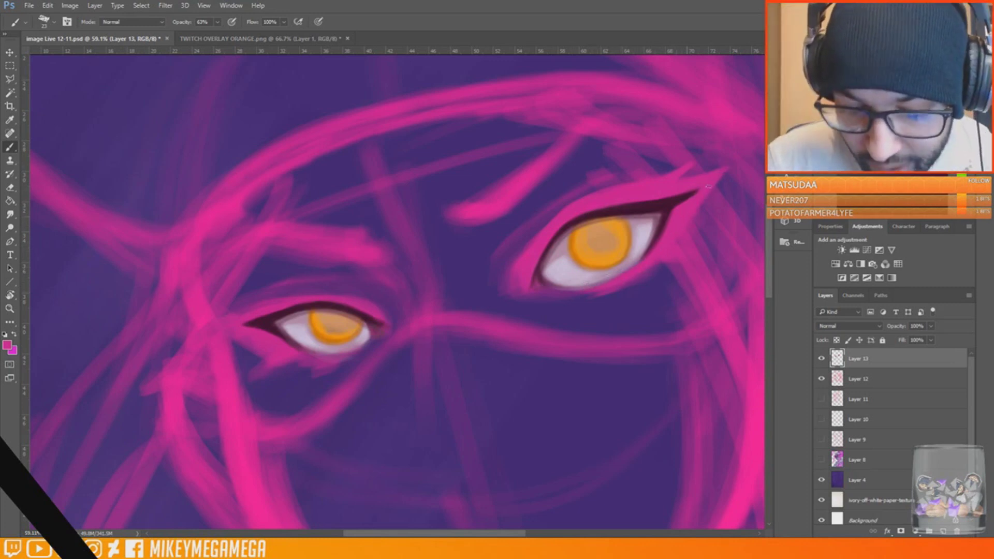
{"action": "left_click", "coordinate": [517, 227], "text": "alt"}
{"action": "mouse_move", "coordinate": [528, 290]}
{"action": "left_mouse_down"}
{"action": "mouse_move", "coordinate": [525, 249]}
{"action": "mouse_move", "coordinate": [562, 210]}
{"action": "left_mouse_up"}
{"action": "left_click", "coordinate": [521, 266], "text": "alt"}
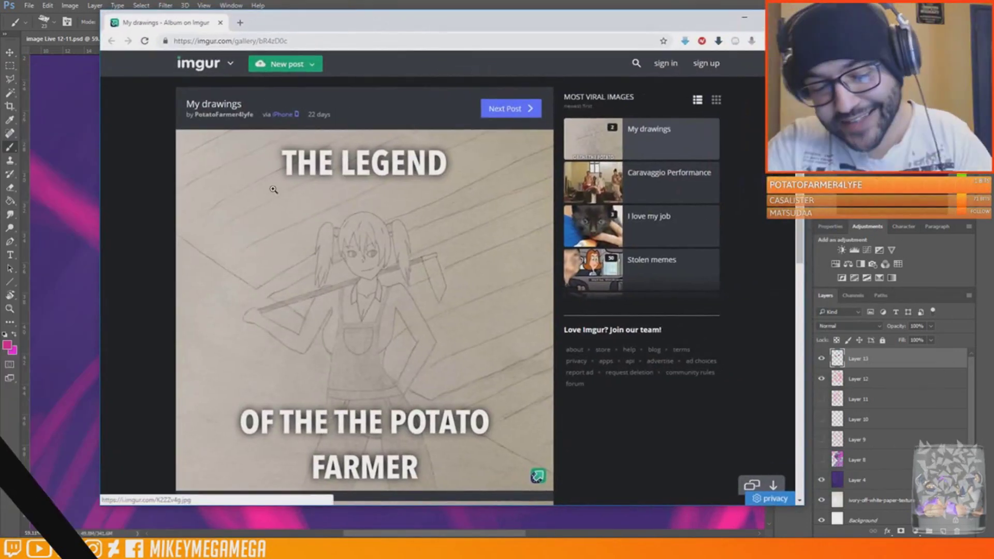
Browse the drawings in the Imgur album in the browser and return to the Photoshop painting
{"action": "scroll", "coordinate": [273, 190], "scroll_direction": "down", "scroll_amount": 6}
{"action": "scroll", "coordinate": [274, 189], "scroll_direction": "up", "scroll_amount": 6}
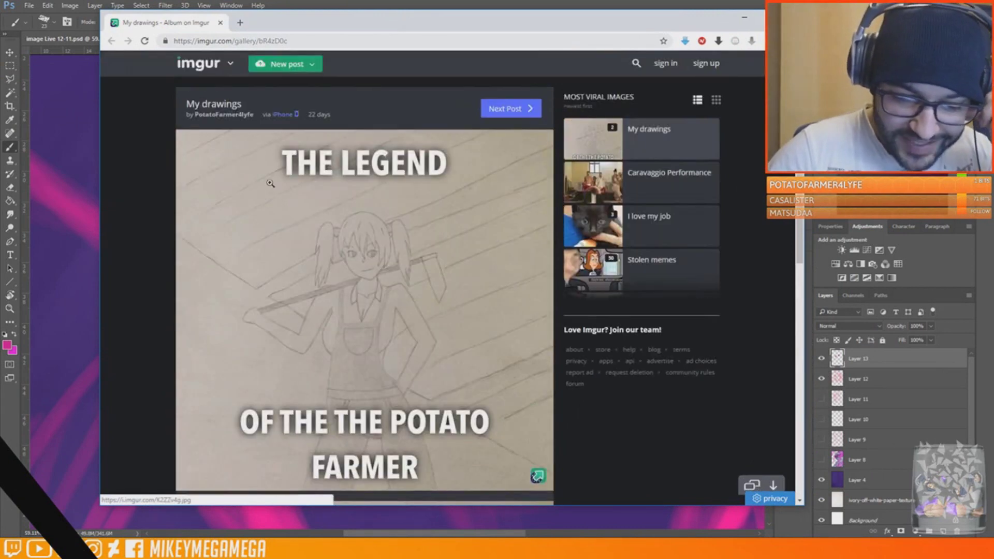
{"action": "key", "text": "alt+Tab"}
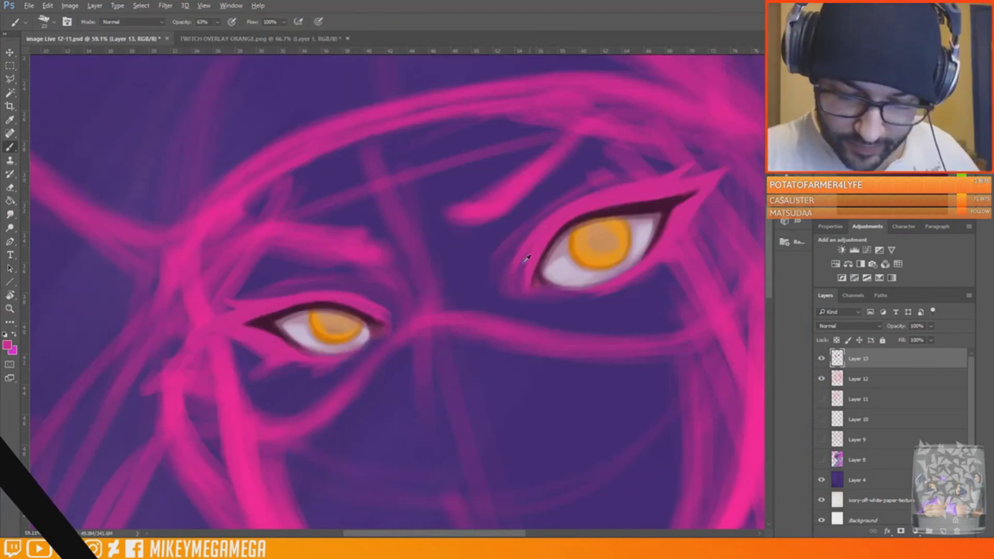
Touch up the pink rim beside the right-hand eye's inner corner with a resized brush
{"action": "left_click", "coordinate": [507, 263], "text": "alt"}
{"action": "right_click", "coordinate": [508, 262]}
{"action": "left_click", "coordinate": [541, 277]}
{"action": "left_click", "coordinate": [495, 264]}
Compare the whole painting with Layer 13 and Layer 12 hidden and shown
{"action": "key", "text": "ctrl+0"}
{"action": "left_click_drag", "start_coordinate": [820, 358], "coordinate": [821, 385]}
{"action": "scroll", "coordinate": [493, 154], "scroll_direction": "down", "scroll_amount": 1}
{"action": "scroll", "coordinate": [401, 243], "scroll_direction": "up", "scroll_amount": 6}
Darken the rims of both orange irises in brownish orange with a 14 px brush and save the painting
{"action": "left_click", "coordinate": [252, 280], "text": "alt"}
{"action": "left_click", "coordinate": [932, 129]}
{"action": "right_click", "coordinate": [502, 201]}
{"action": "left_click", "coordinate": [556, 236]}
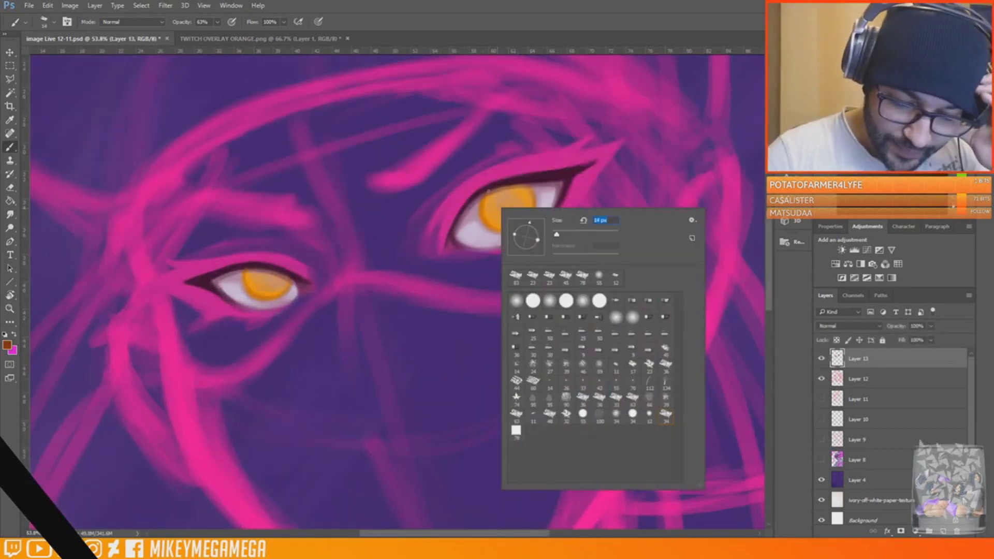
{"action": "left_click", "coordinate": [339, 155]}
{"action": "scroll", "coordinate": [339, 150], "scroll_direction": "up", "scroll_amount": 5}
{"action": "mouse_move", "coordinate": [185, 347]}
{"action": "left_mouse_down"}
{"action": "mouse_move", "coordinate": [195, 383]}
{"action": "mouse_move", "coordinate": [262, 357]}
{"action": "left_mouse_up"}
{"action": "mouse_move", "coordinate": [571, 228]}
{"action": "left_mouse_down"}
{"action": "mouse_move", "coordinate": [606, 282]}
{"action": "mouse_move", "coordinate": [655, 246]}
{"action": "mouse_move", "coordinate": [643, 210]}
{"action": "left_mouse_up"}
{"action": "left_click_drag", "start_coordinate": [263, 361], "coordinate": [249, 383]}
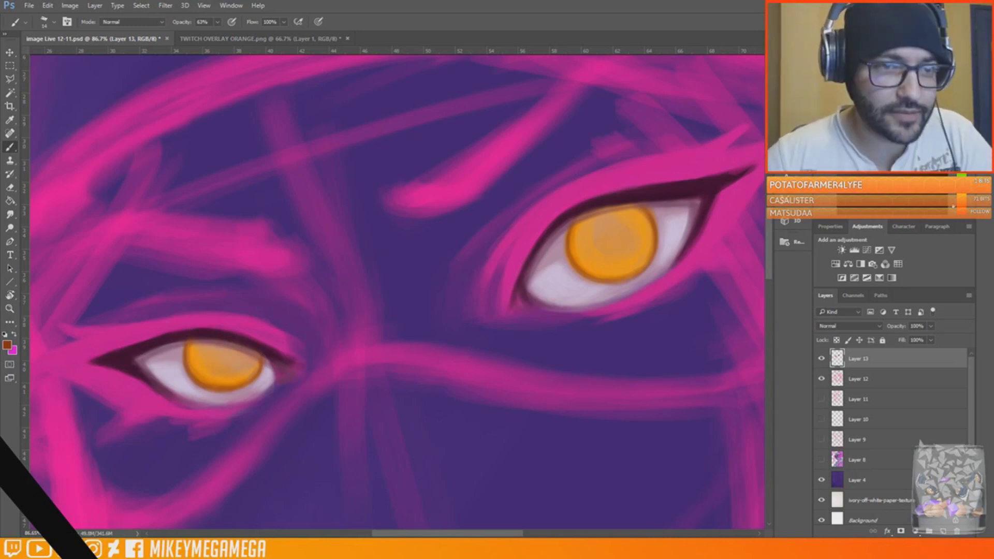
{"action": "key", "text": "ctrl+s"}
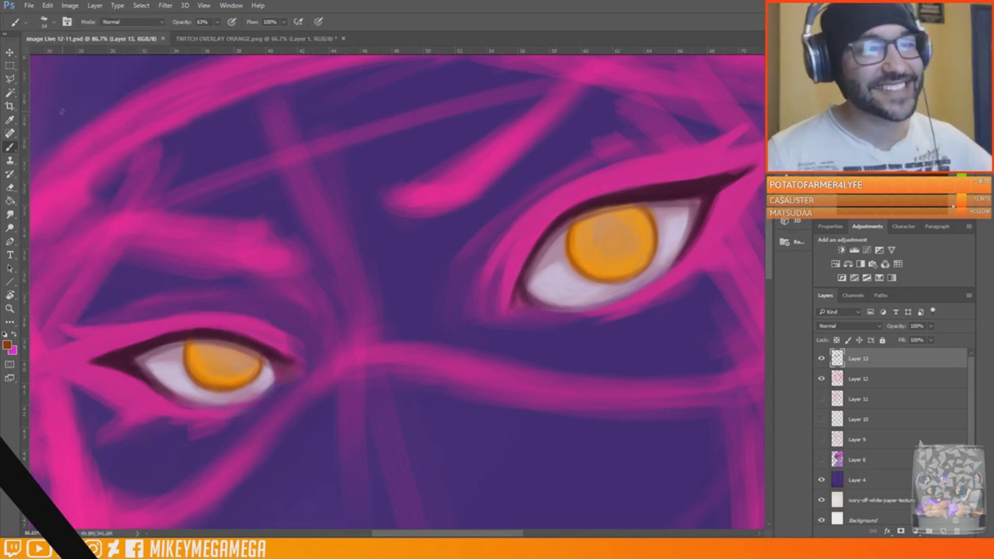
Paint a glowing yellow inner circle in each iris, using sampled orange and brighter yellow tones
{"action": "left_click", "coordinate": [588, 252], "text": "alt"}
{"action": "mouse_move", "coordinate": [595, 224]}
{"action": "left_mouse_down"}
{"action": "mouse_move", "coordinate": [598, 251]}
{"action": "mouse_move", "coordinate": [572, 253]}
{"action": "left_mouse_up"}
{"action": "left_click", "coordinate": [570, 242], "text": "alt"}
{"action": "left_click", "coordinate": [575, 221], "text": "alt"}
{"action": "left_click_drag", "start_coordinate": [627, 279], "coordinate": [644, 267]}
{"action": "left_click", "coordinate": [611, 268], "text": "alt"}
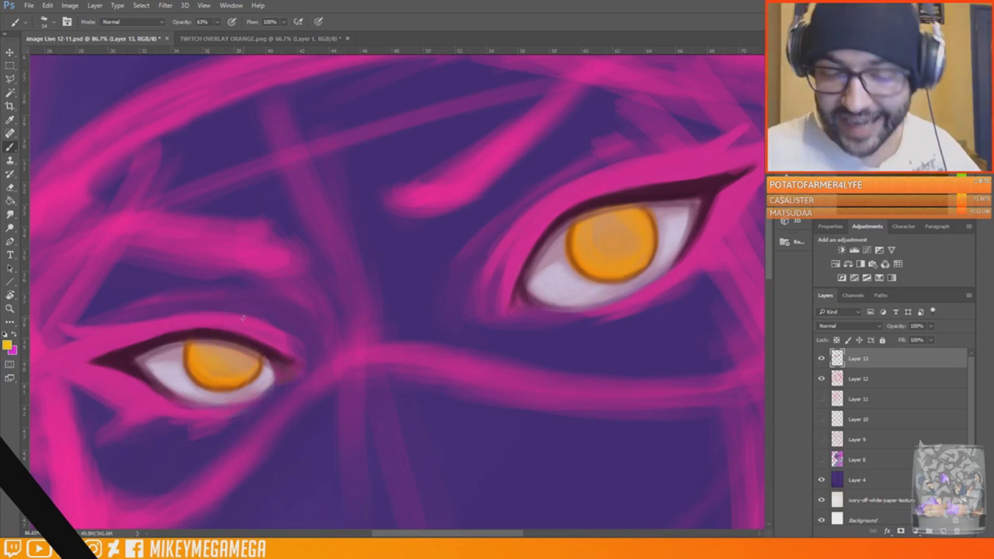
{"action": "left_click_drag", "start_coordinate": [594, 232], "coordinate": [624, 248]}
{"action": "left_click_drag", "start_coordinate": [210, 352], "coordinate": [235, 367]}
{"action": "left_click", "coordinate": [244, 360], "text": "alt"}
{"action": "left_click", "coordinate": [961, 196]}
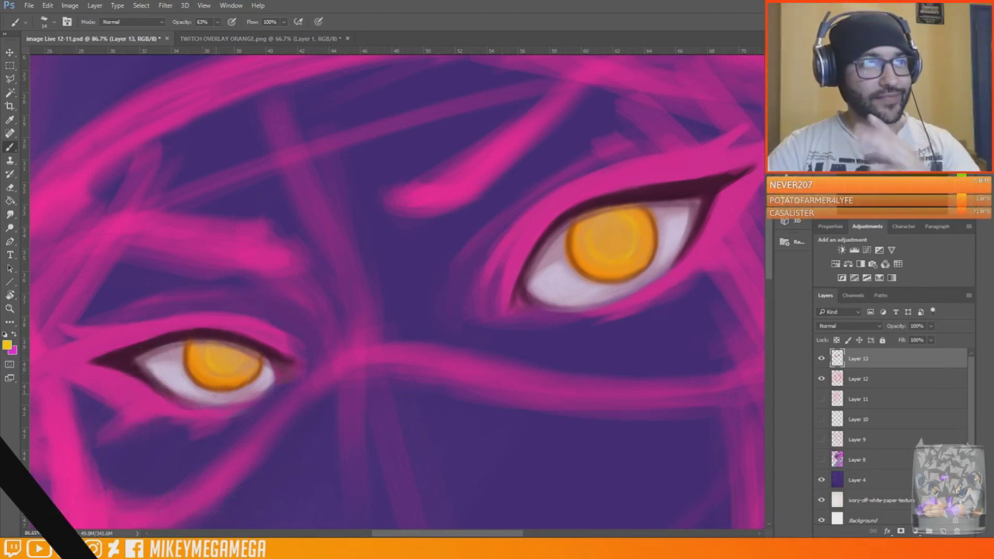
{"action": "left_click_drag", "start_coordinate": [616, 262], "coordinate": [636, 230]}
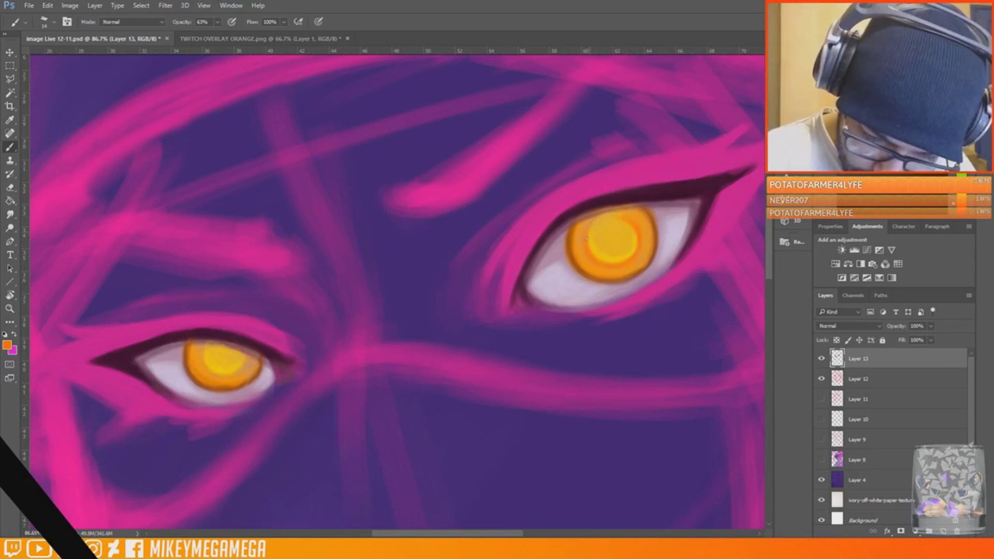
Brighten the white of the right-hand eye on both sides of the iris with near-white strokes
{"action": "left_click", "coordinate": [590, 221], "text": "alt"}
{"action": "scroll", "coordinate": [590, 222], "scroll_direction": "down", "scroll_amount": 1}
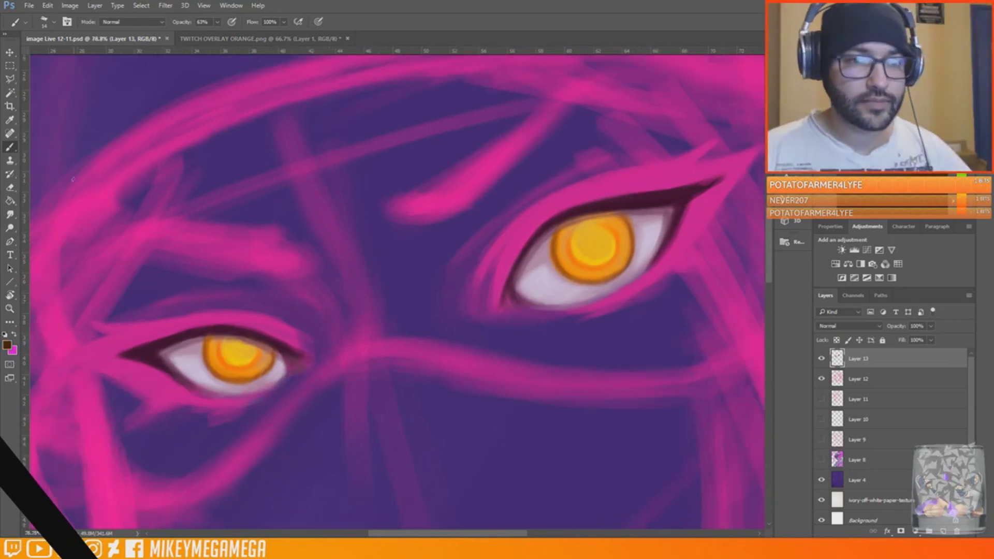
{"action": "left_click", "coordinate": [633, 221], "text": "alt"}
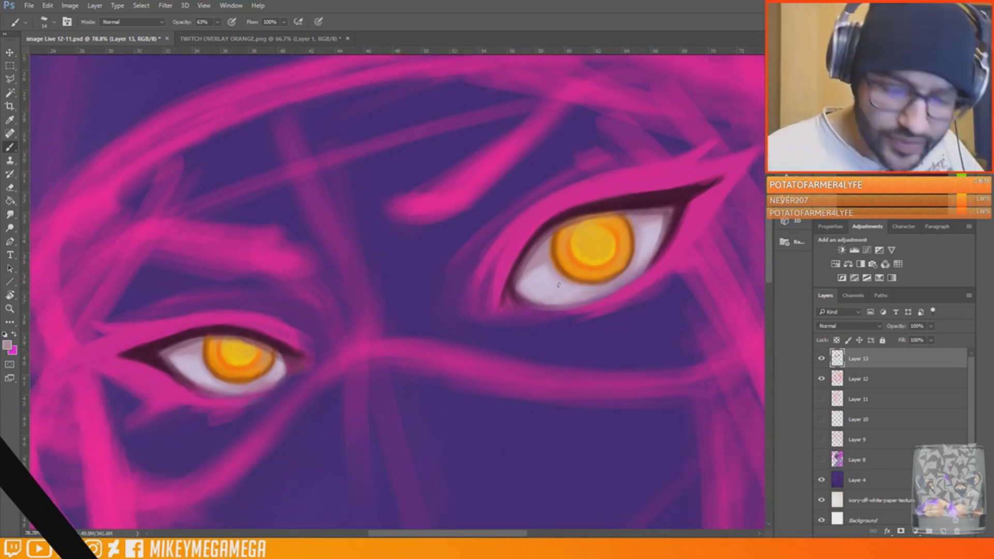
{"action": "left_click", "coordinate": [643, 210], "text": "alt"}
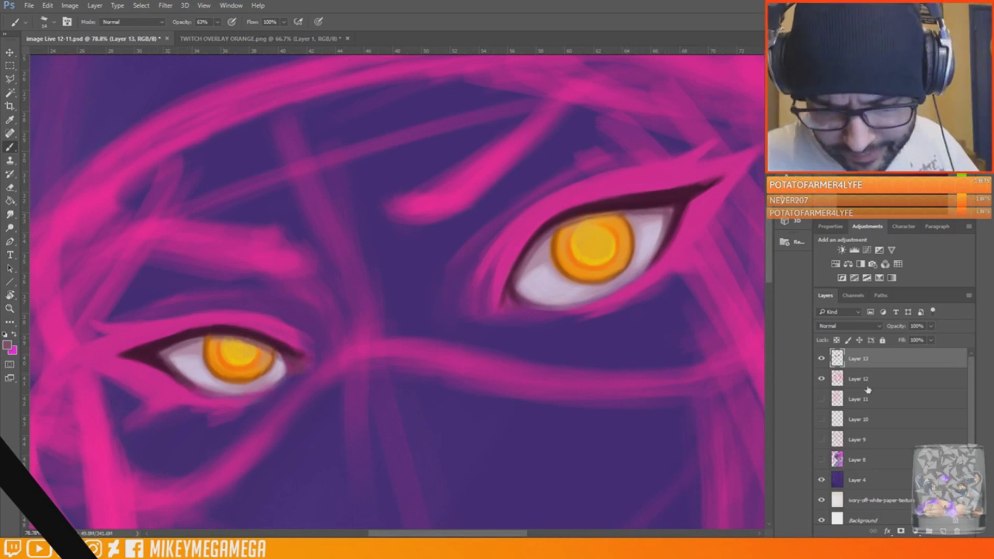
{"action": "left_click", "coordinate": [844, 67]}
{"action": "right_click", "coordinate": [557, 255]}
{"action": "left_click_drag", "start_coordinate": [635, 228], "coordinate": [637, 237]}
{"action": "left_click_drag", "start_coordinate": [551, 262], "coordinate": [572, 282]}
{"action": "left_click_drag", "start_coordinate": [636, 229], "coordinate": [636, 259]}
{"action": "left_click_drag", "start_coordinate": [551, 263], "coordinate": [563, 279]}
{"action": "left_click_drag", "start_coordinate": [551, 263], "coordinate": [532, 272]}
{"action": "left_click_drag", "start_coordinate": [634, 230], "coordinate": [650, 222]}
{"action": "left_click_drag", "start_coordinate": [640, 229], "coordinate": [636, 243]}
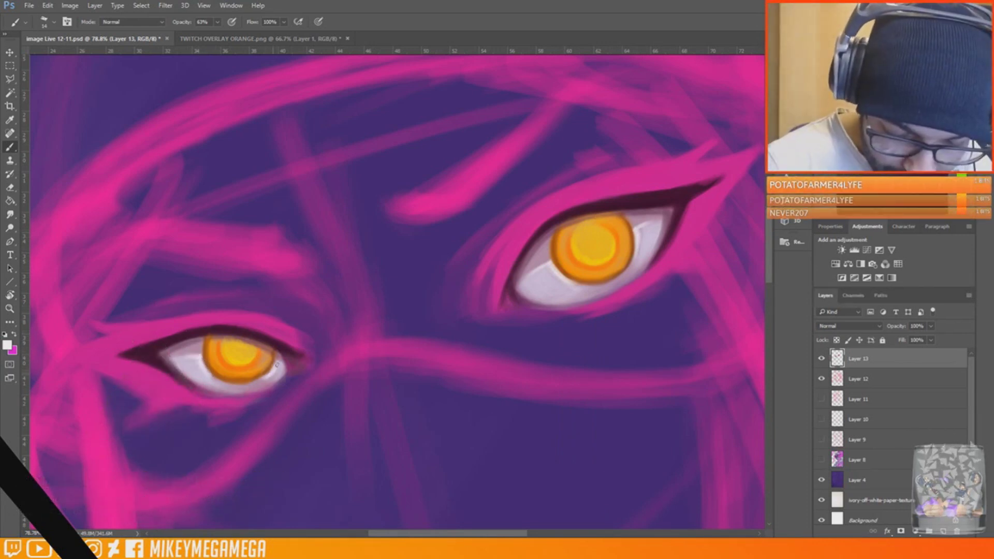
Reinforce the outer edges of both irises with a sampled darker tone
{"action": "left_click", "coordinate": [555, 219], "text": "alt"}
{"action": "left_click_drag", "start_coordinate": [553, 265], "coordinate": [588, 284]}
{"action": "left_click_drag", "start_coordinate": [203, 337], "coordinate": [270, 365]}
{"action": "left_click", "coordinate": [220, 344], "text": "alt"}
{"action": "left_click", "coordinate": [205, 365], "text": "alt"}
Add brighter yellow highlights at the centres of both irises with a larger brush
{"action": "left_click", "coordinate": [961, 194]}
{"action": "left_click", "coordinate": [911, 118]}
{"action": "right_click", "coordinate": [233, 347]}
{"action": "left_click_drag", "start_coordinate": [245, 285], "coordinate": [253, 286]}
{"action": "left_click_drag", "start_coordinate": [230, 344], "coordinate": [246, 352]}
{"action": "left_click_drag", "start_coordinate": [584, 236], "coordinate": [591, 241]}
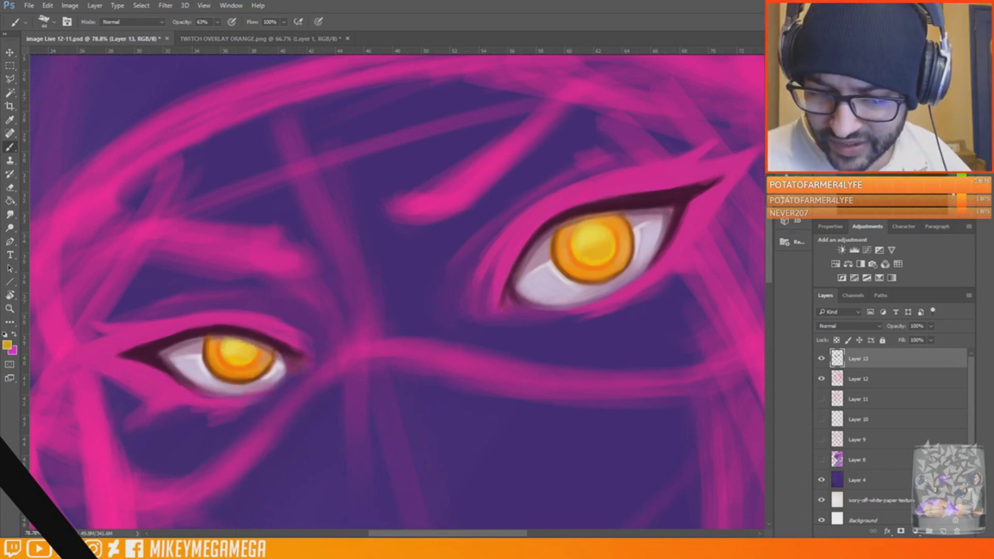
Shade the upper part of the left-hand iris with a smaller brush in a sampled iris tone
{"action": "right_click", "coordinate": [213, 337]}
{"action": "left_click_drag", "start_coordinate": [306, 285], "coordinate": [302, 284]}
{"action": "left_click", "coordinate": [264, 324]}
{"action": "left_click", "coordinate": [213, 340], "text": "alt"}
{"action": "left_click_drag", "start_coordinate": [215, 341], "coordinate": [260, 349]}
Paint over the vertical sketch guideline between the eyes with sampled dark purples
{"action": "left_click", "coordinate": [482, 307], "text": "alt"}
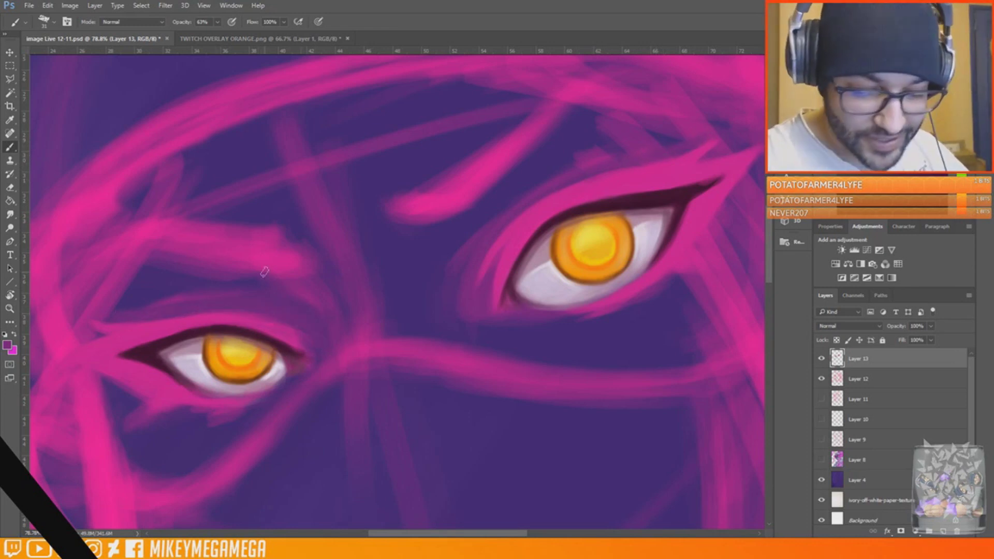
{"action": "left_click_drag", "start_coordinate": [268, 275], "coordinate": [263, 354]}
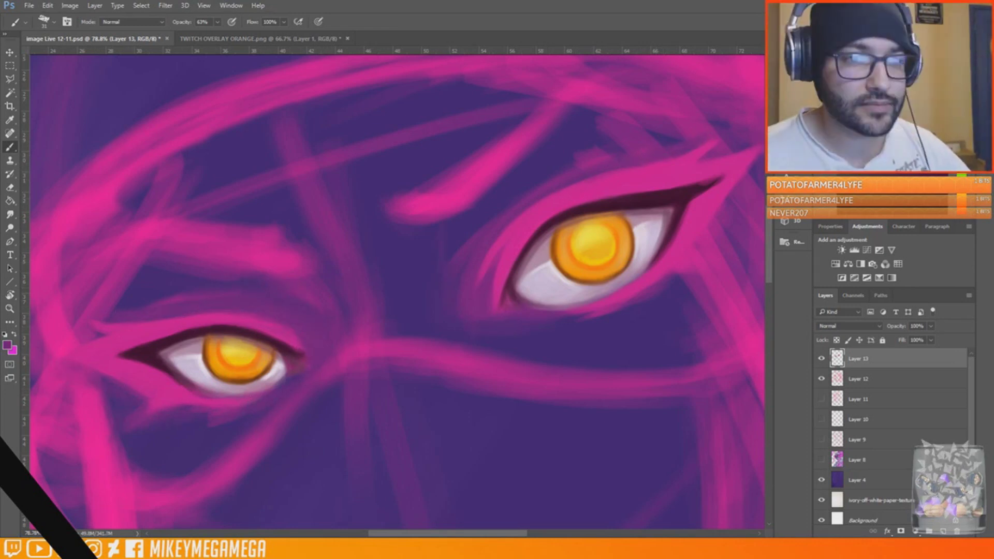
{"action": "left_click", "coordinate": [462, 320], "text": "alt"}
{"action": "left_click_drag", "start_coordinate": [370, 317], "coordinate": [317, 209]}
{"action": "mouse_move", "coordinate": [326, 231]}
{"action": "left_mouse_down"}
{"action": "mouse_move", "coordinate": [357, 331]}
{"action": "mouse_move", "coordinate": [374, 336]}
{"action": "left_mouse_up"}
{"action": "scroll", "coordinate": [382, 223], "scroll_direction": "down", "scroll_amount": 6}
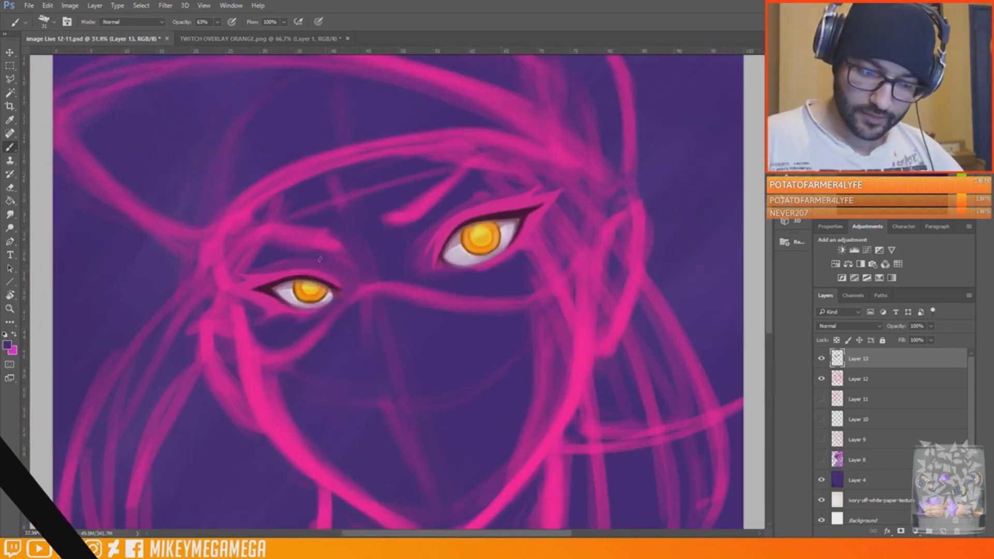
{"action": "scroll", "coordinate": [268, 244], "scroll_direction": "up", "scroll_amount": 3}
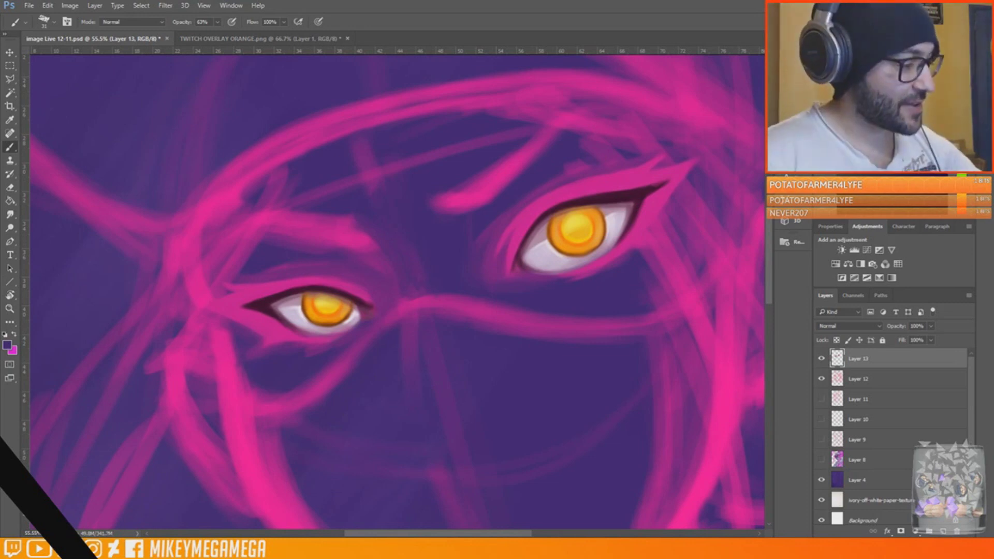
{"action": "left_click", "coordinate": [559, 250], "text": "alt"}
{"action": "left_click", "coordinate": [474, 257], "text": "alt"}
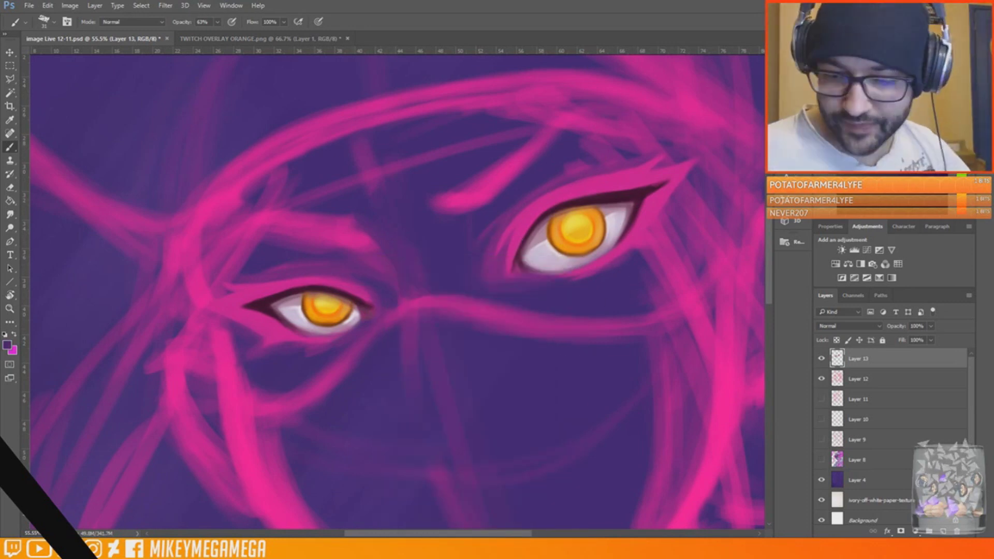
Paint lighter bluish-purple skin around both eyes and darken the area beside the right-hand eye's inner corner
{"action": "left_click", "coordinate": [899, 123]}
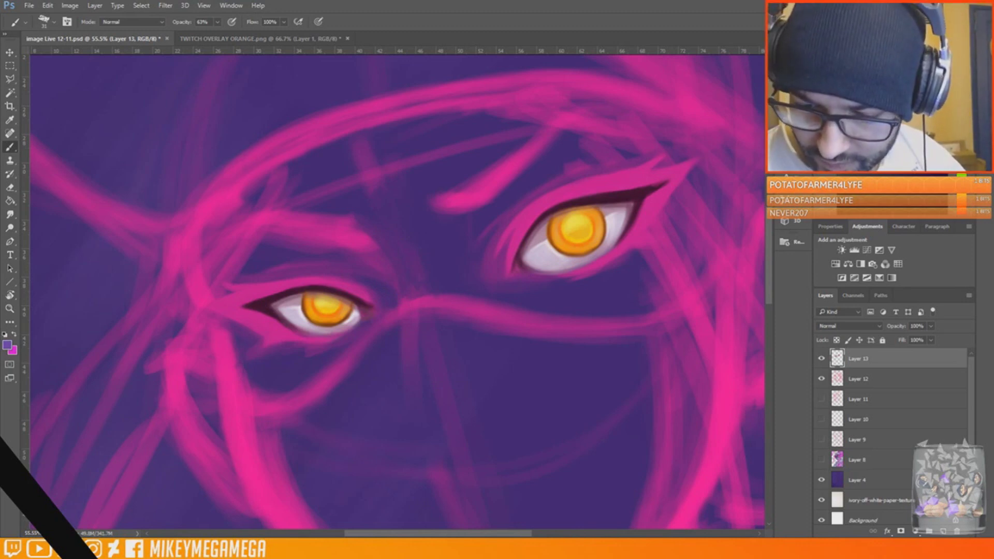
{"action": "right_click", "coordinate": [306, 305]}
{"action": "left_click_drag", "start_coordinate": [315, 281], "coordinate": [334, 281]}
{"action": "mouse_move", "coordinate": [232, 336]}
{"action": "left_mouse_down"}
{"action": "mouse_move", "coordinate": [245, 370]}
{"action": "mouse_move", "coordinate": [317, 370]}
{"action": "left_mouse_up"}
{"action": "mouse_move", "coordinate": [528, 311]}
{"action": "left_mouse_down"}
{"action": "mouse_move", "coordinate": [648, 307]}
{"action": "mouse_move", "coordinate": [648, 256]}
{"action": "mouse_move", "coordinate": [650, 308]}
{"action": "left_mouse_up"}
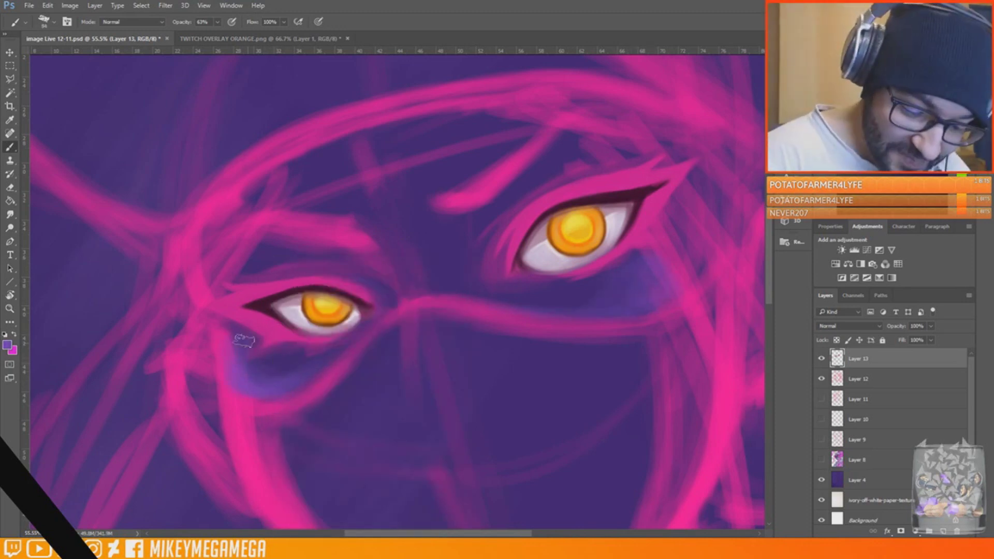
{"action": "left_click_drag", "start_coordinate": [419, 224], "coordinate": [464, 220]}
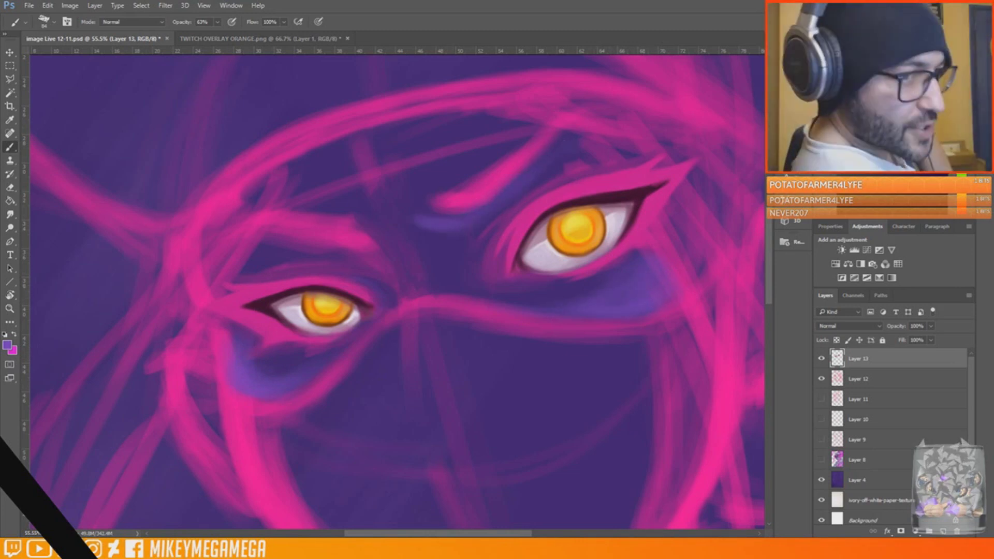
{"action": "left_click_drag", "start_coordinate": [268, 357], "coordinate": [295, 371]}
{"action": "left_click_drag", "start_coordinate": [259, 251], "coordinate": [382, 296]}
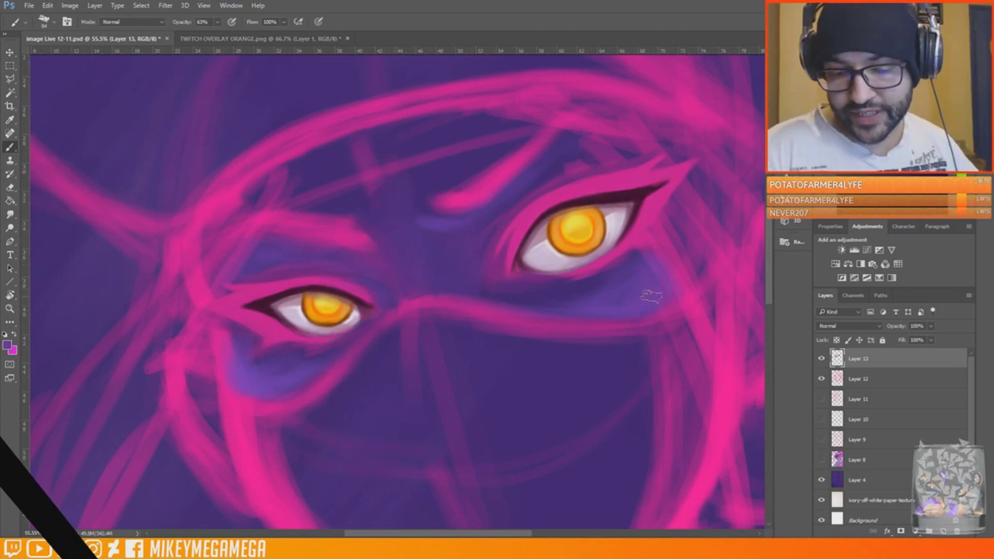
{"action": "left_click", "coordinate": [536, 224], "text": "alt"}
{"action": "left_click_drag", "start_coordinate": [469, 243], "coordinate": [462, 263]}
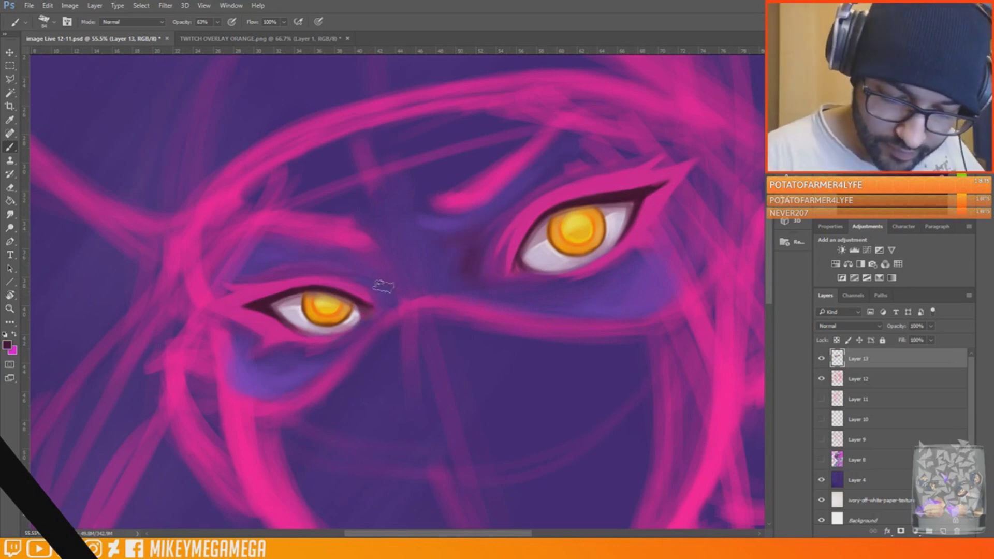
Fill the forehead above the eyebrows with lighter purple over the sketch lines and save the painting
{"action": "left_click", "coordinate": [459, 250], "text": "alt"}
{"action": "mouse_move", "coordinate": [300, 201]}
{"action": "left_mouse_down"}
{"action": "mouse_move", "coordinate": [521, 123]}
{"action": "mouse_move", "coordinate": [282, 177]}
{"action": "mouse_move", "coordinate": [395, 144]}
{"action": "mouse_move", "coordinate": [224, 205]}
{"action": "left_mouse_up"}
{"action": "left_click", "coordinate": [247, 365], "text": "alt"}
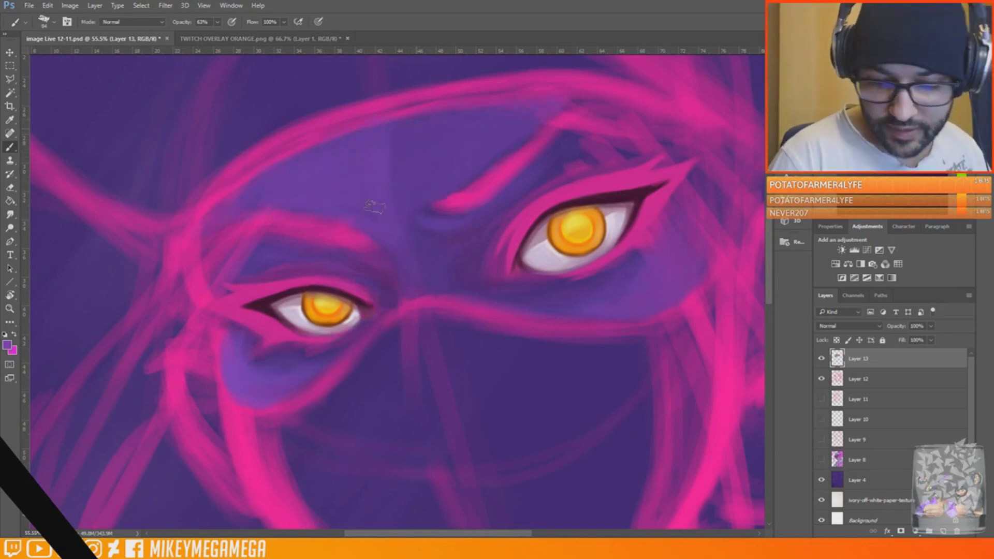
{"action": "key", "text": "ctrl+s"}
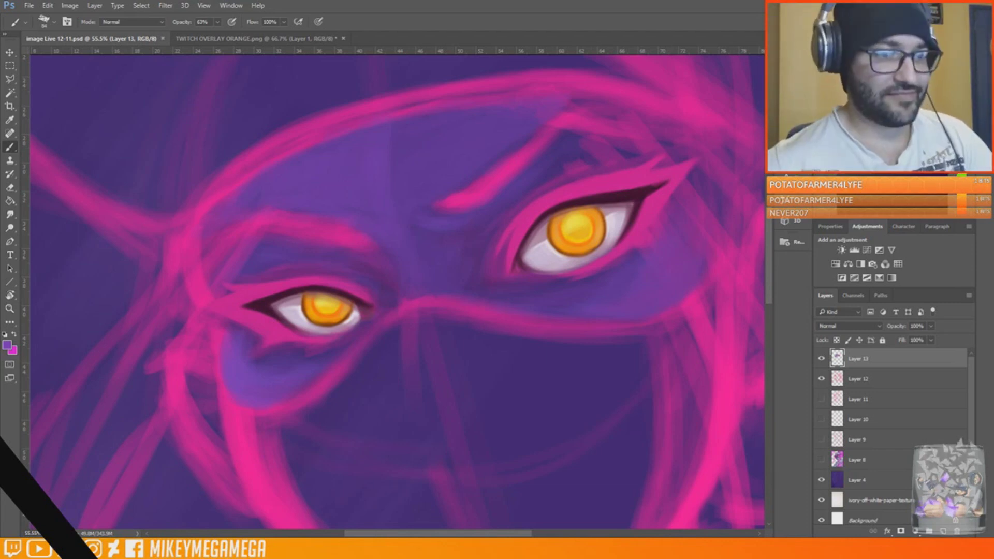
Outline both eyebrows and the eye creases in dark maroon with a smaller brush
{"action": "right_click", "coordinate": [547, 255]}
{"action": "left_click", "coordinate": [510, 286]}
{"action": "left_click", "coordinate": [533, 228], "text": "alt"}
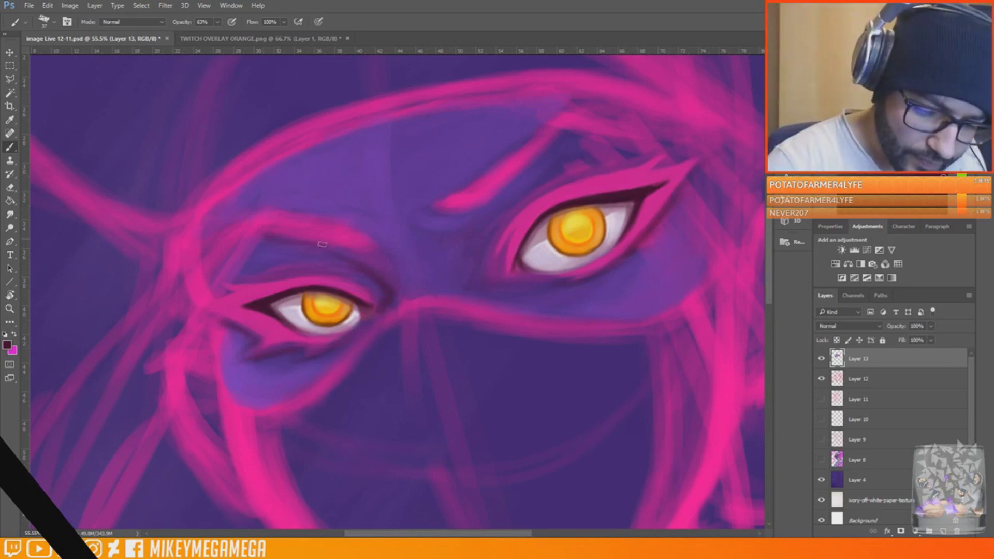
{"action": "left_click_drag", "start_coordinate": [252, 239], "coordinate": [208, 248]}
{"action": "mouse_move", "coordinate": [345, 225]}
{"action": "left_mouse_down"}
{"action": "mouse_move", "coordinate": [264, 213]}
{"action": "mouse_move", "coordinate": [196, 252]}
{"action": "mouse_move", "coordinate": [188, 274]}
{"action": "mouse_move", "coordinate": [259, 239]}
{"action": "left_mouse_up"}
{"action": "mouse_move", "coordinate": [432, 207]}
{"action": "left_mouse_down"}
{"action": "mouse_move", "coordinate": [478, 208]}
{"action": "mouse_move", "coordinate": [563, 134]}
{"action": "left_mouse_up"}
{"action": "mouse_move", "coordinate": [417, 190]}
{"action": "left_mouse_down"}
{"action": "mouse_move", "coordinate": [440, 197]}
{"action": "mouse_move", "coordinate": [559, 131]}
{"action": "mouse_move", "coordinate": [556, 117]}
{"action": "mouse_move", "coordinate": [600, 132]}
{"action": "mouse_move", "coordinate": [692, 109]}
{"action": "left_mouse_up"}
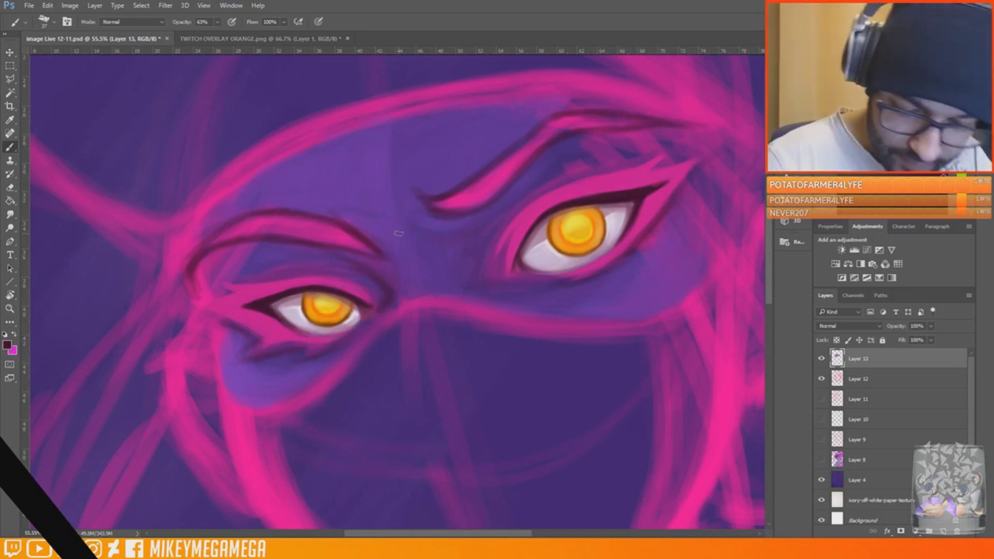
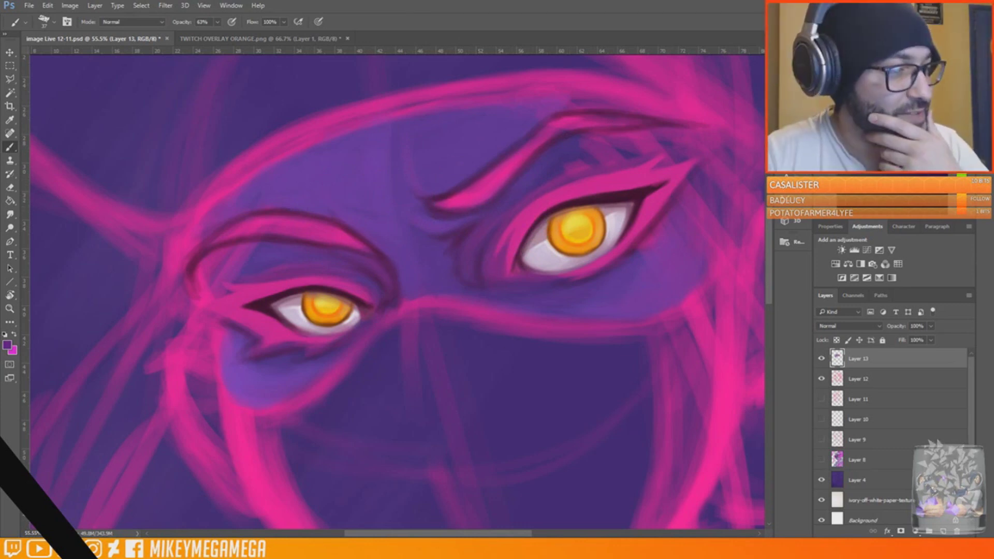
{"action": "left_click_drag", "start_coordinate": [0, 62], "coordinate": [0, 13]}
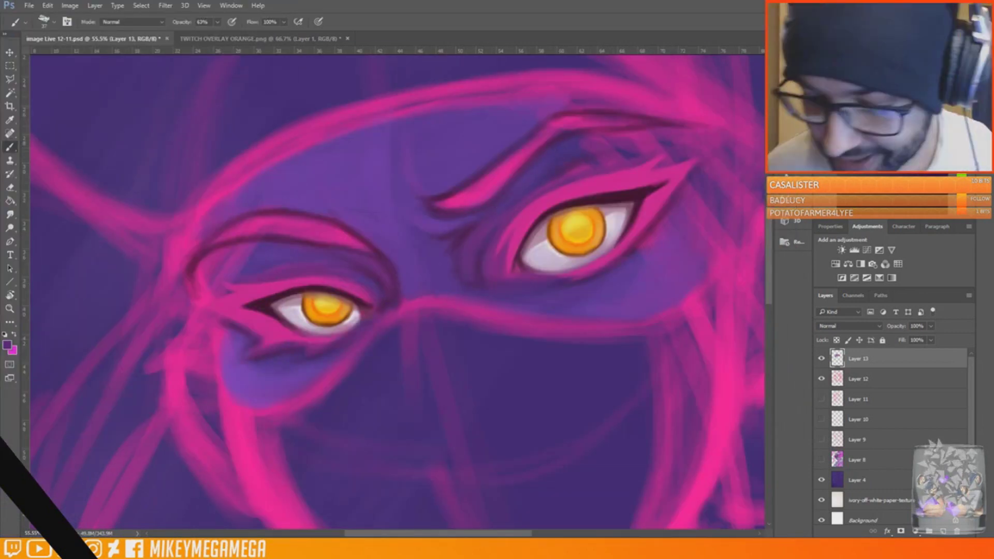
Paint a deep violet shadow along the forehead beneath the curved pink edge of the cap
{"action": "right_click", "coordinate": [485, 152]}
{"action": "left_click_drag", "start_coordinate": [546, 178], "coordinate": [559, 177]}
{"action": "mouse_move", "coordinate": [211, 205]}
{"action": "left_mouse_down"}
{"action": "mouse_move", "coordinate": [363, 132]}
{"action": "mouse_move", "coordinate": [634, 107]}
{"action": "left_mouse_up"}
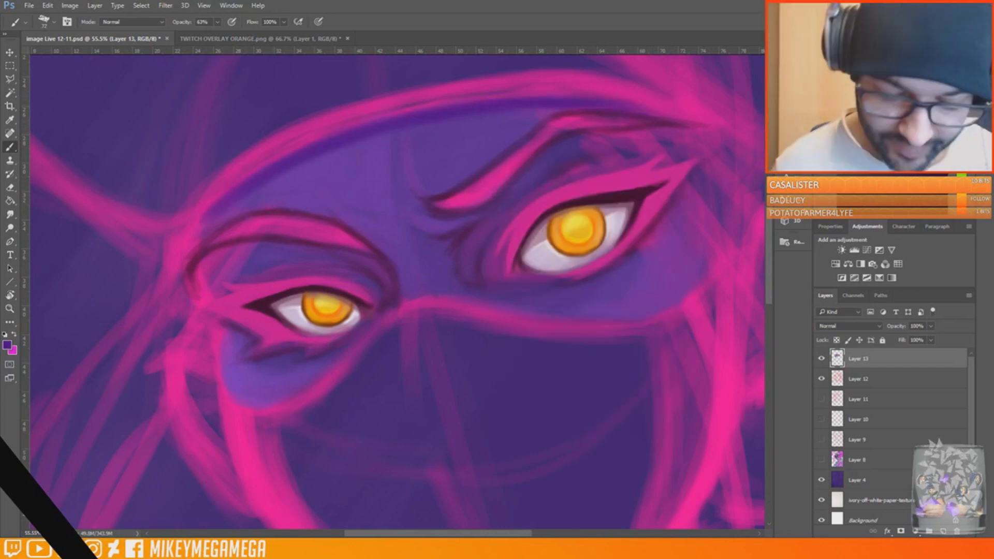
{"action": "scroll", "coordinate": [397, 292], "scroll_direction": "up", "scroll_amount": 3}
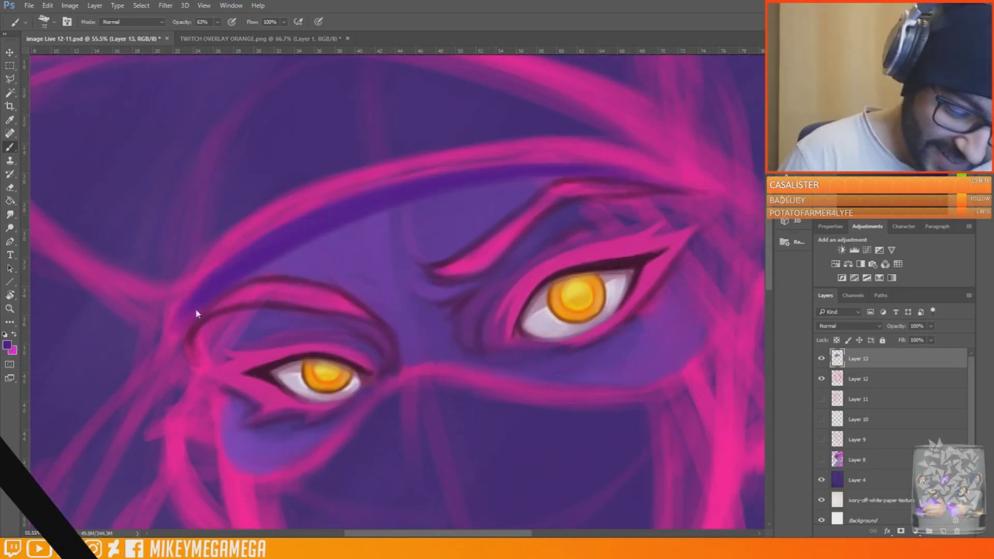
{"action": "scroll", "coordinate": [204, 229], "scroll_direction": "right", "scroll_amount": 3}
{"action": "mouse_move", "coordinate": [150, 292]}
{"action": "left_mouse_down"}
{"action": "mouse_move", "coordinate": [324, 193]}
{"action": "mouse_move", "coordinate": [486, 164]}
{"action": "left_mouse_up"}
{"action": "left_click_drag", "start_coordinate": [258, 248], "coordinate": [464, 196]}
Blend muted purple shading over the middle of the forehead between the eyebrows with a resized brush
{"action": "left_click_drag", "start_coordinate": [333, 259], "coordinate": [266, 290]}
{"action": "mouse_move", "coordinate": [333, 221]}
{"action": "left_mouse_down"}
{"action": "mouse_move", "coordinate": [244, 262]}
{"action": "mouse_move", "coordinate": [331, 297]}
{"action": "left_mouse_up"}
{"action": "right_click", "coordinate": [359, 253]}
{"action": "left_click", "coordinate": [364, 246], "text": "alt"}
{"action": "left_click_drag", "start_coordinate": [346, 221], "coordinate": [381, 265]}
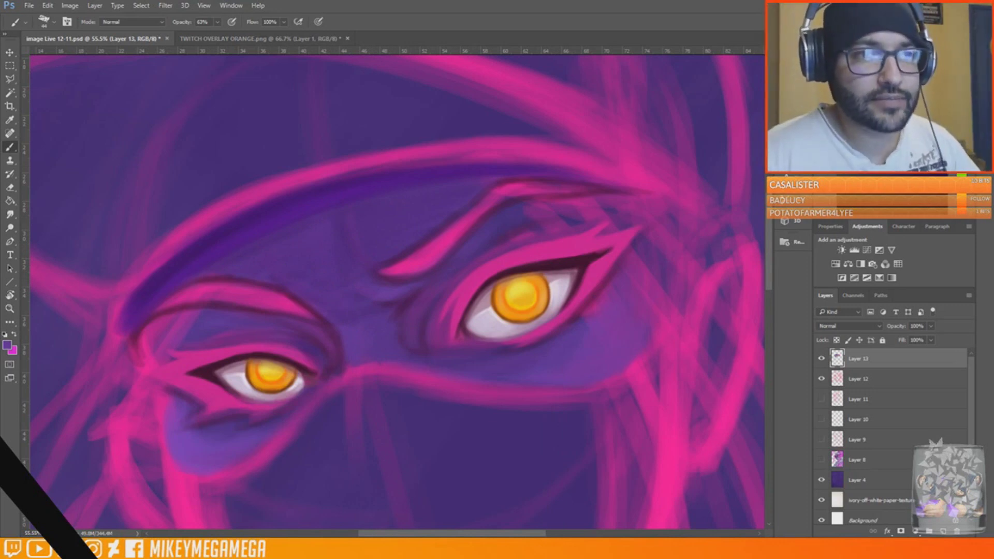
Outline the lower edge of the eye opening along the mask in dark maroon and save the painting
{"action": "left_click", "coordinate": [340, 350], "text": "alt"}
{"action": "mouse_move", "coordinate": [168, 400]}
{"action": "left_mouse_down"}
{"action": "mouse_move", "coordinate": [192, 473]}
{"action": "mouse_move", "coordinate": [229, 468]}
{"action": "left_mouse_up"}
{"action": "left_click", "coordinate": [205, 452], "text": "alt"}
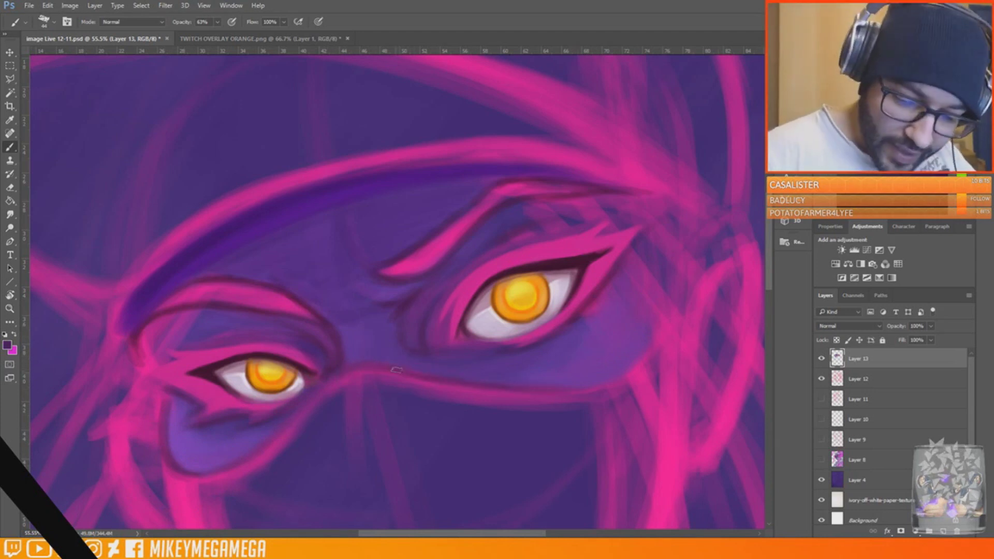
{"action": "mouse_move", "coordinate": [425, 352]}
{"action": "left_mouse_down"}
{"action": "mouse_move", "coordinate": [386, 244]}
{"action": "mouse_move", "coordinate": [470, 262]}
{"action": "mouse_move", "coordinate": [588, 241]}
{"action": "mouse_move", "coordinate": [599, 205]}
{"action": "left_mouse_up"}
{"action": "key", "text": "ctrl+s"}
Paint light purple highlights on the cheeks below both eyes and soften the left-hand one with sampled purple
{"action": "left_click", "coordinate": [578, 235], "text": "alt"}
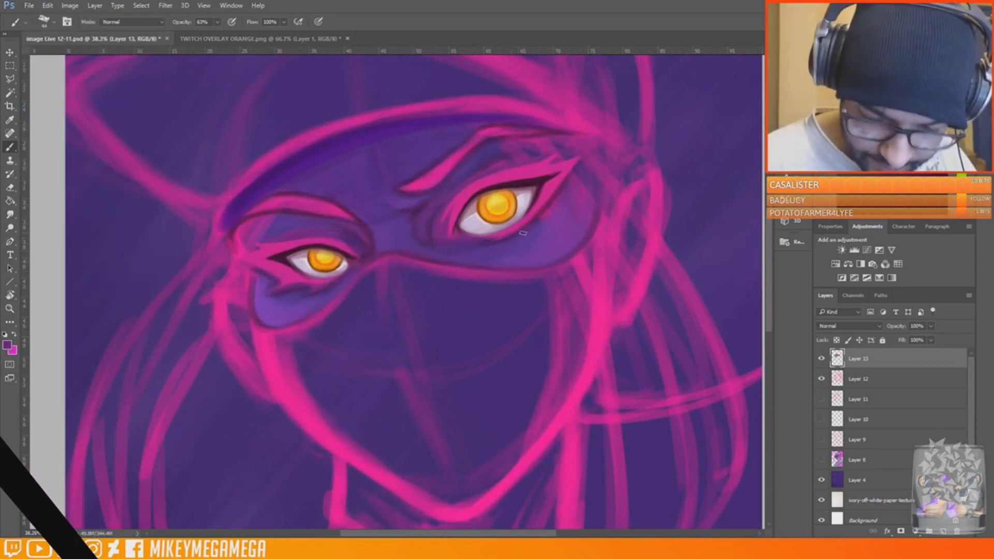
{"action": "scroll", "coordinate": [431, 250], "scroll_direction": "up", "scroll_amount": 2}
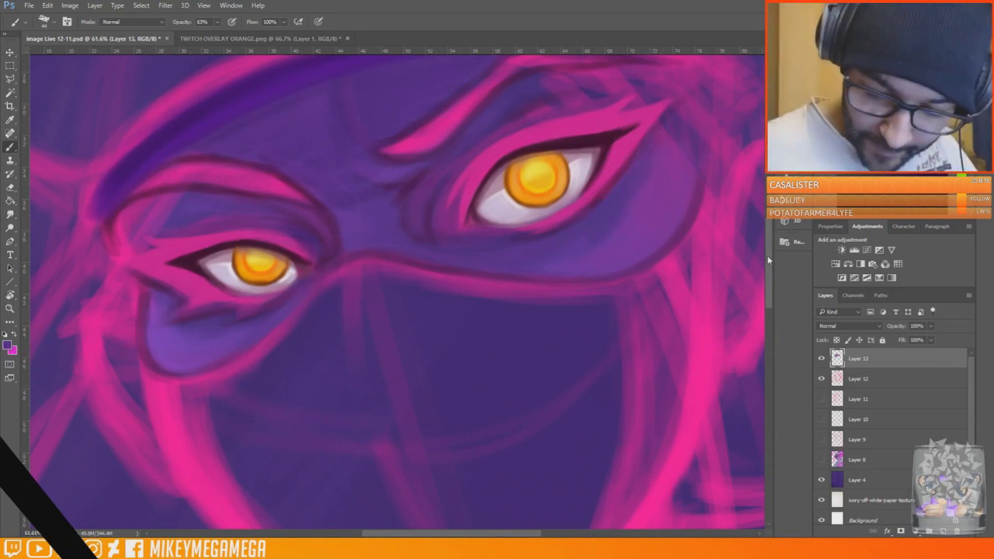
{"action": "scroll", "coordinate": [636, 310], "scroll_direction": "up", "scroll_amount": 3}
{"action": "left_click", "coordinate": [643, 348], "text": "alt"}
{"action": "left_click_drag", "start_coordinate": [590, 382], "coordinate": [671, 334]}
{"action": "left_click_drag", "start_coordinate": [653, 357], "coordinate": [672, 322]}
{"action": "left_click_drag", "start_coordinate": [159, 474], "coordinate": [185, 495]}
{"action": "scroll", "coordinate": [242, 266], "scroll_direction": "down", "scroll_amount": 1}
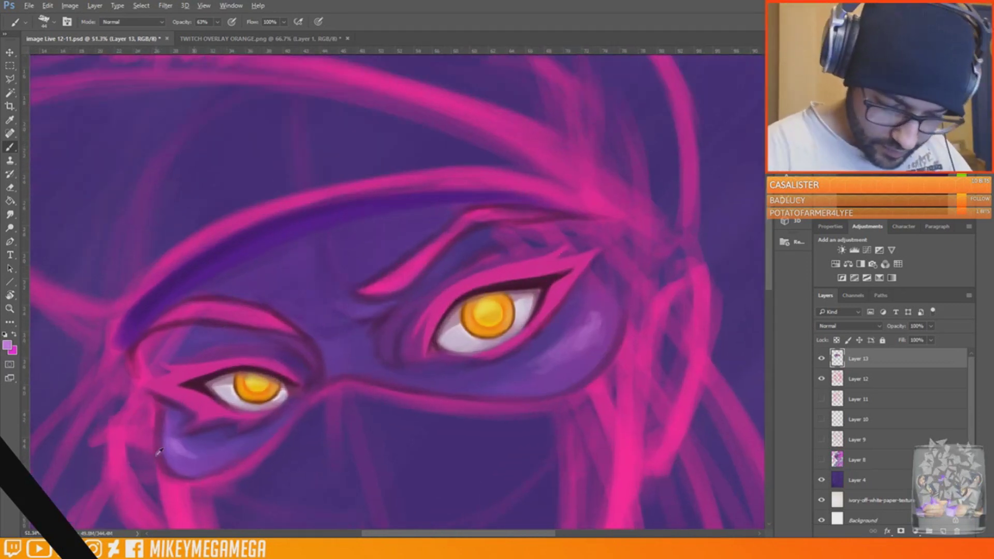
{"action": "left_click", "coordinate": [176, 454], "text": "alt"}
{"action": "left_click_drag", "start_coordinate": [171, 442], "coordinate": [179, 452]}
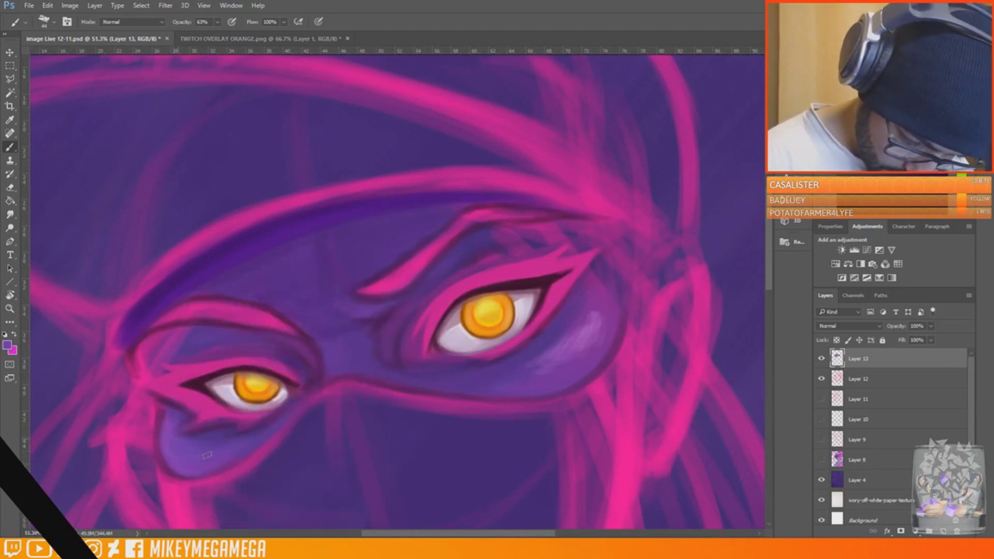
Paint purple over the pink sketch at the outer corner between the left-hand eyebrow and eye
{"action": "mouse_move", "coordinate": [138, 363]}
{"action": "left_mouse_down"}
{"action": "mouse_move", "coordinate": [162, 364]}
{"action": "mouse_move", "coordinate": [144, 338]}
{"action": "left_mouse_up"}
{"action": "left_click", "coordinate": [179, 346], "text": "alt"}
{"action": "mouse_move", "coordinate": [147, 342]}
{"action": "left_mouse_down"}
{"action": "mouse_move", "coordinate": [163, 365]}
{"action": "mouse_move", "coordinate": [175, 352]}
{"action": "left_mouse_up"}
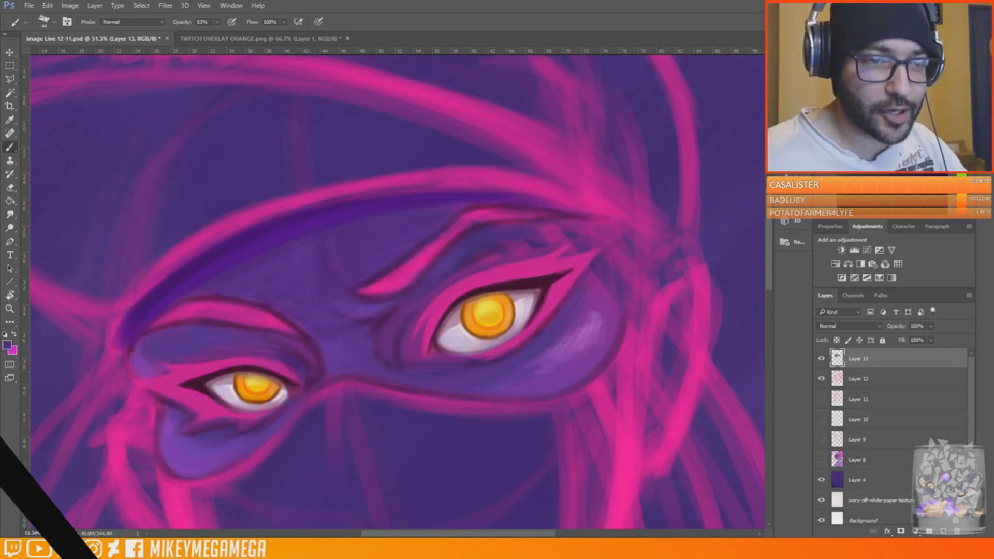
Soften the light purple highlight on the cheek below the right-hand eye with sampled purples and a resized brush
{"action": "scroll", "coordinate": [663, 306], "scroll_direction": "down", "scroll_amount": 3}
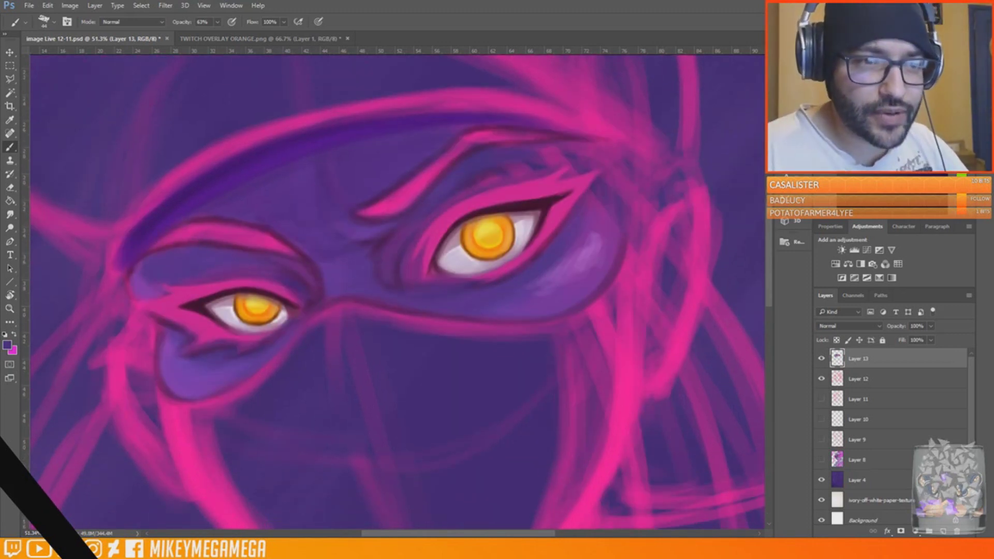
{"action": "left_click", "coordinate": [588, 228], "text": "alt"}
{"action": "left_click", "coordinate": [592, 242], "text": "alt"}
{"action": "right_click", "coordinate": [584, 244]}
{"action": "mouse_move", "coordinate": [544, 288]}
{"action": "left_mouse_down"}
{"action": "mouse_move", "coordinate": [502, 296]}
{"action": "mouse_move", "coordinate": [573, 251]}
{"action": "left_mouse_up"}
{"action": "left_click", "coordinate": [533, 275], "text": "alt"}
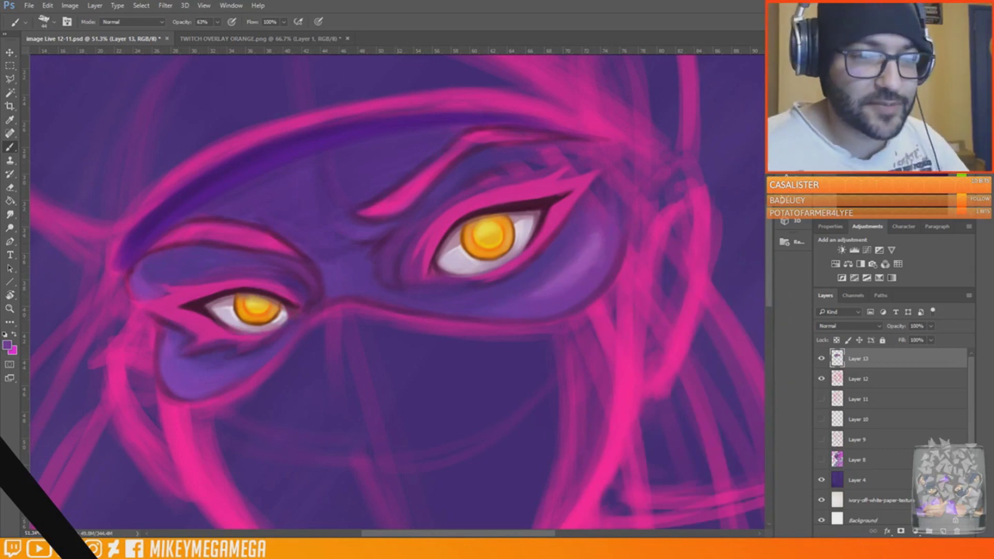
{"action": "left_click", "coordinate": [407, 272], "text": "alt"}
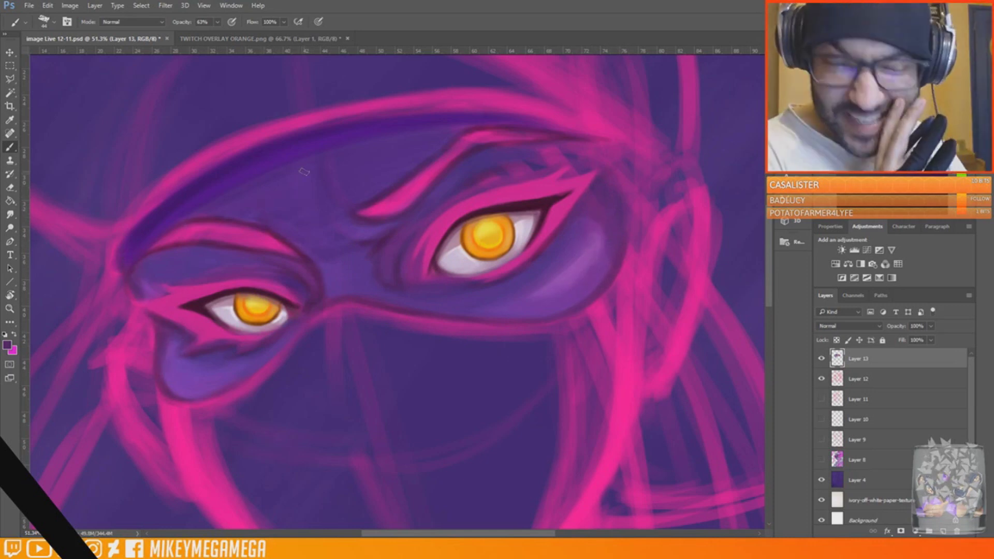
Paint bright violet light beneath the outer parts of both eyebrows and over the middle of the forehead
{"action": "left_click", "coordinate": [262, 196], "text": "alt"}
{"action": "key", "text": "ctrl+0"}
{"action": "scroll", "coordinate": [338, 196], "scroll_direction": "up", "scroll_amount": 6}
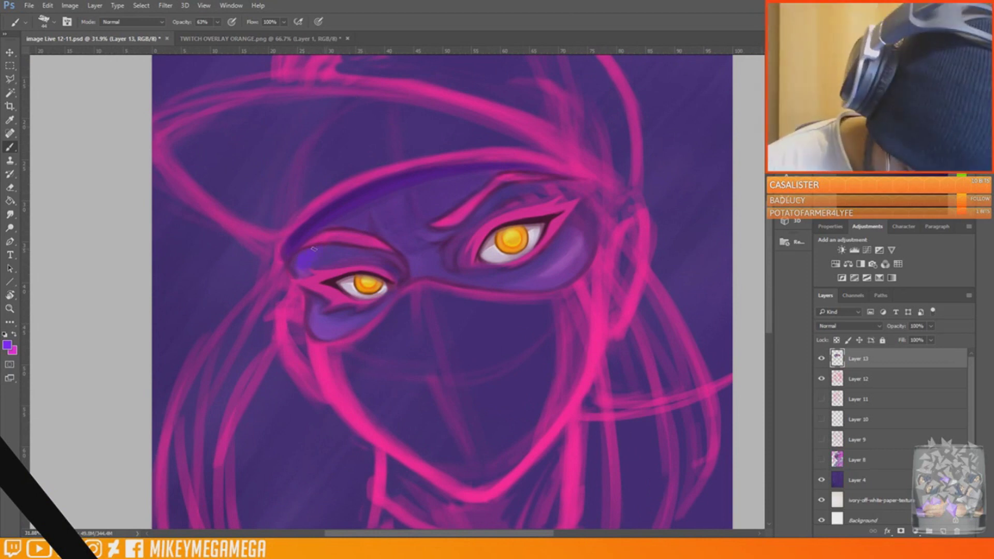
{"action": "left_click_drag", "start_coordinate": [504, 182], "coordinate": [549, 189]}
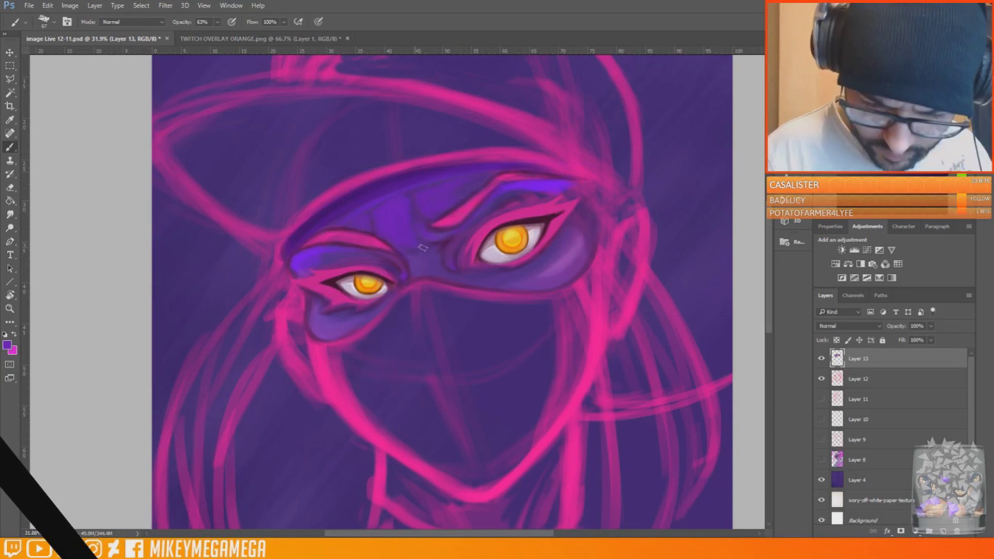
Blend violet across the forehead and the outer corner above the right-hand eye, and save the painting
{"action": "scroll", "coordinate": [421, 244], "scroll_direction": "up", "scroll_amount": 5}
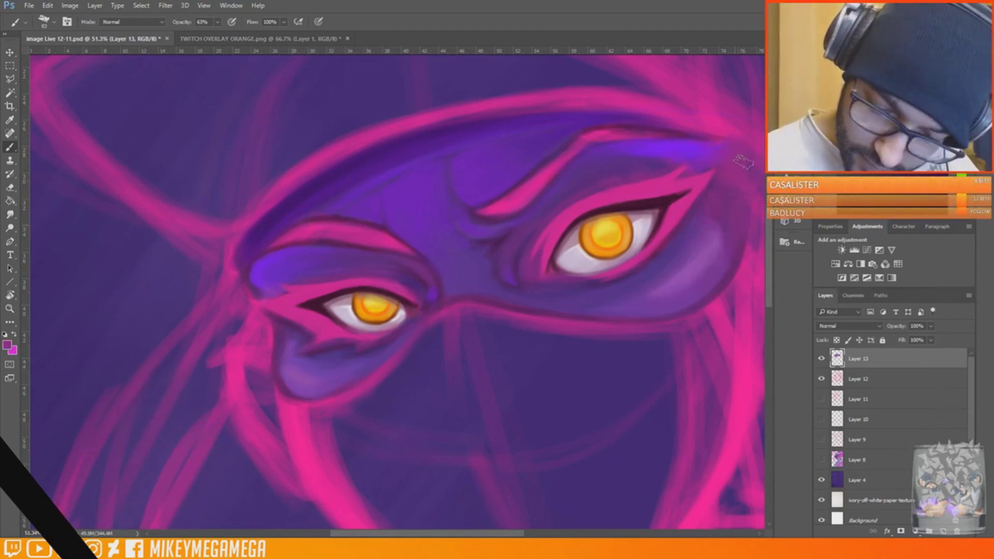
{"action": "scroll", "coordinate": [652, 264], "scroll_direction": "right", "scroll_amount": 3}
{"action": "left_click", "coordinate": [565, 154], "text": "alt"}
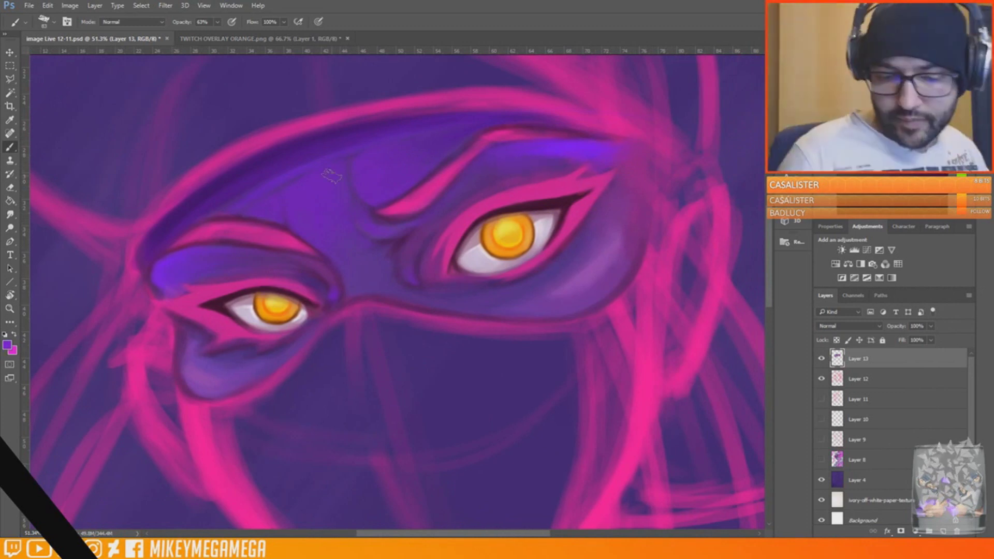
{"action": "scroll", "coordinate": [402, 135], "scroll_direction": "down", "scroll_amount": 5}
{"action": "scroll", "coordinate": [414, 186], "scroll_direction": "up", "scroll_amount": 7}
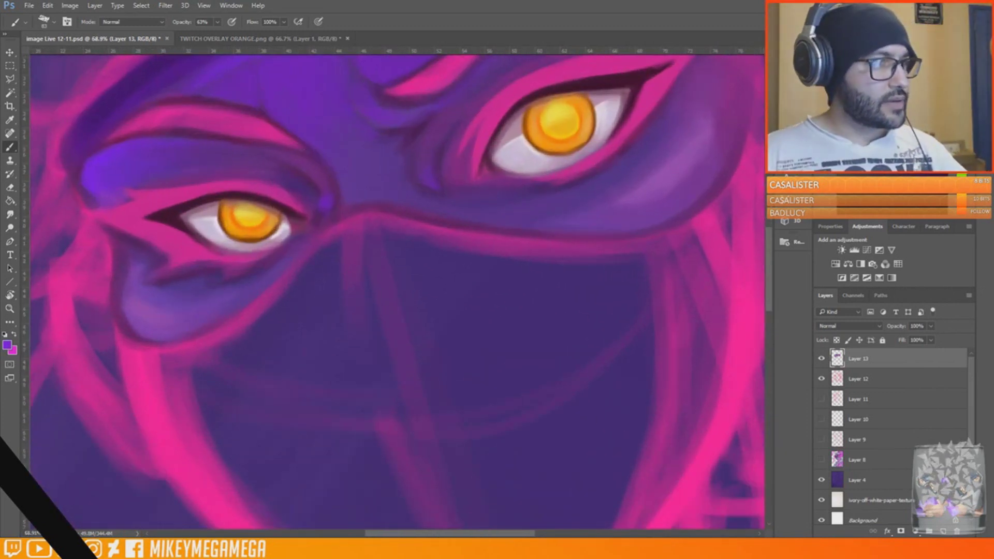
{"action": "scroll", "coordinate": [396, 292], "scroll_direction": "up", "scroll_amount": 5}
{"action": "right_click", "coordinate": [440, 284]}
{"action": "left_click", "coordinate": [29, 6]}
{"action": "left_click", "coordinate": [78, 110]}
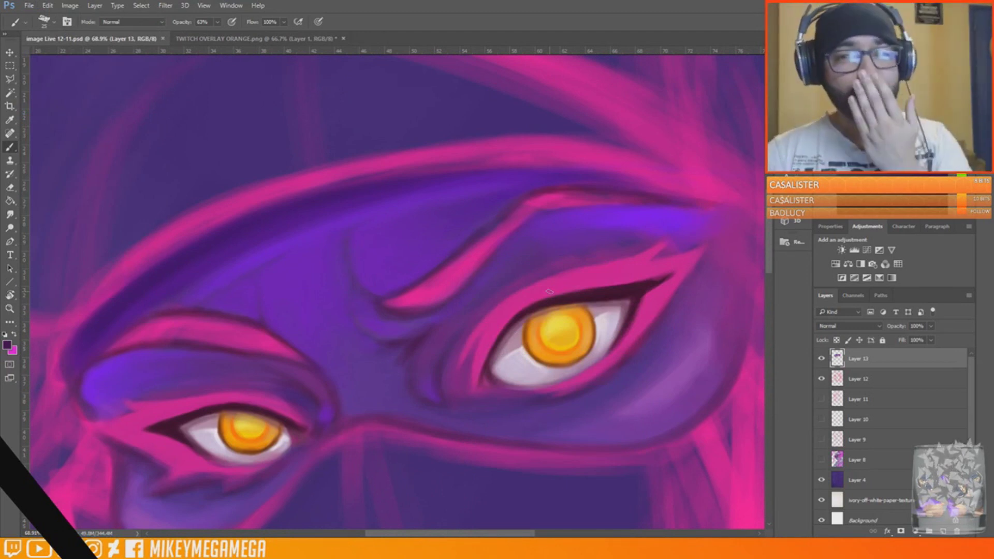
Choose a dark maroon and paint the inner tip of the right-hand eyebrow with it
{"action": "left_click", "coordinate": [414, 305], "text": "alt"}
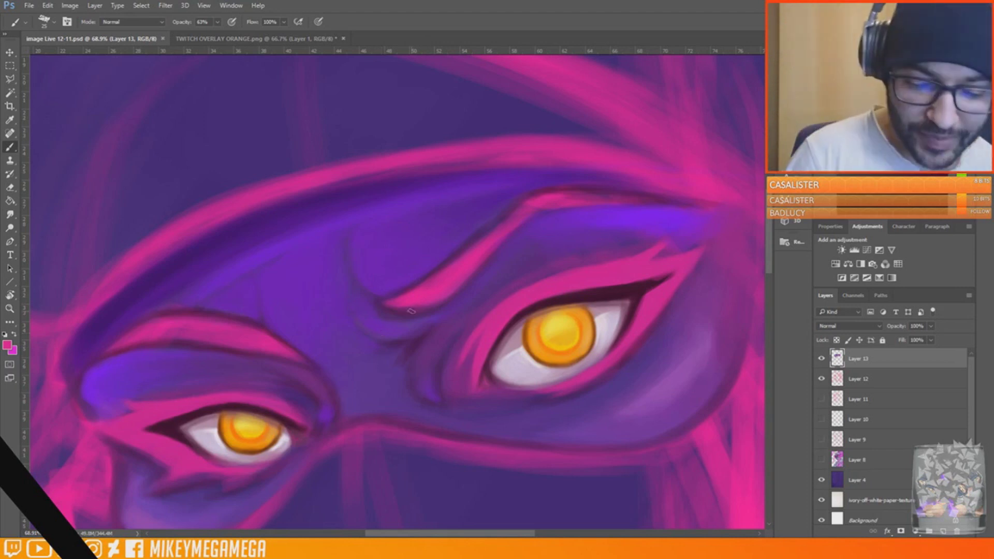
{"action": "left_click", "coordinate": [7, 345]}
{"action": "left_click", "coordinate": [788, 225]}
{"action": "key", "text": "Return"}
{"action": "mouse_move", "coordinate": [388, 304]}
{"action": "left_mouse_down"}
{"action": "mouse_move", "coordinate": [467, 262]}
{"action": "mouse_move", "coordinate": [420, 307]}
{"action": "mouse_move", "coordinate": [395, 309]}
{"action": "mouse_move", "coordinate": [485, 253]}
{"action": "mouse_move", "coordinate": [383, 286]}
{"action": "mouse_move", "coordinate": [407, 299]}
{"action": "left_mouse_up"}
{"action": "left_click_drag", "start_coordinate": [437, 269], "coordinate": [394, 302]}
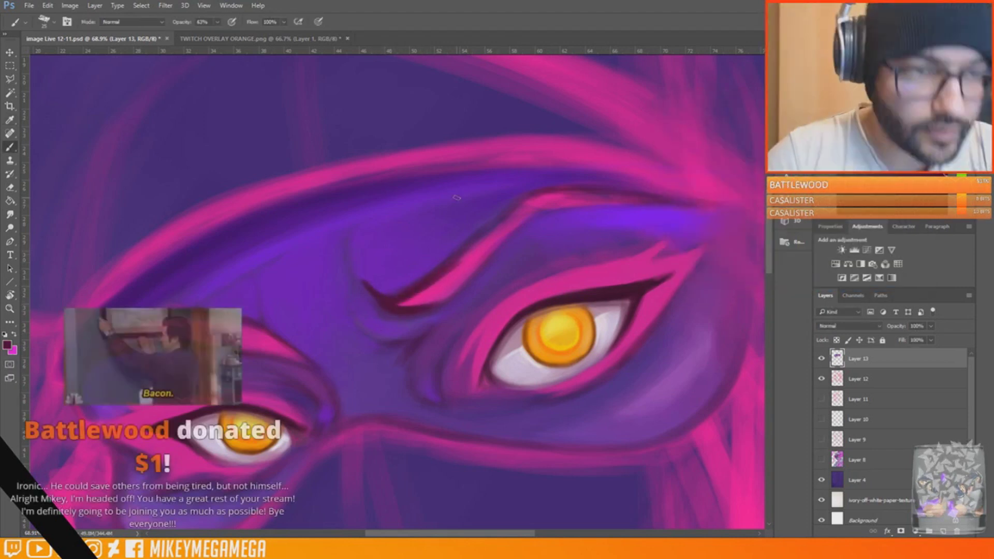
Paint dark maroon along both edges of the right-hand eyebrow's rising section up to its arch
{"action": "mouse_move", "coordinate": [417, 304]}
{"action": "left_mouse_down"}
{"action": "mouse_move", "coordinate": [475, 262]}
{"action": "mouse_move", "coordinate": [468, 268]}
{"action": "mouse_move", "coordinate": [496, 231]}
{"action": "left_mouse_up"}
{"action": "mouse_move", "coordinate": [441, 277]}
{"action": "left_mouse_down"}
{"action": "mouse_move", "coordinate": [500, 221]}
{"action": "mouse_move", "coordinate": [513, 223]}
{"action": "left_mouse_up"}
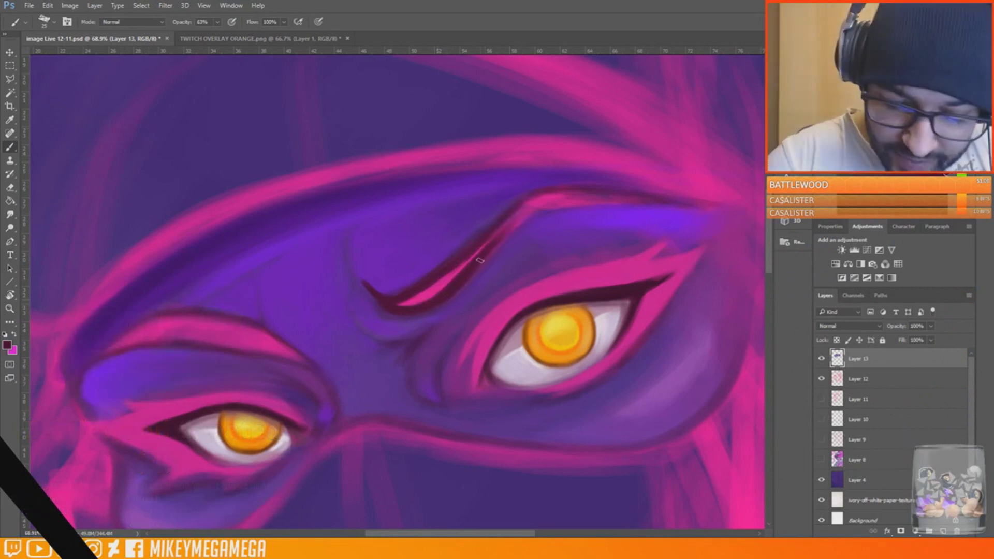
{"action": "left_click_drag", "start_coordinate": [477, 262], "coordinate": [532, 206]}
{"action": "left_click_drag", "start_coordinate": [507, 228], "coordinate": [539, 201]}
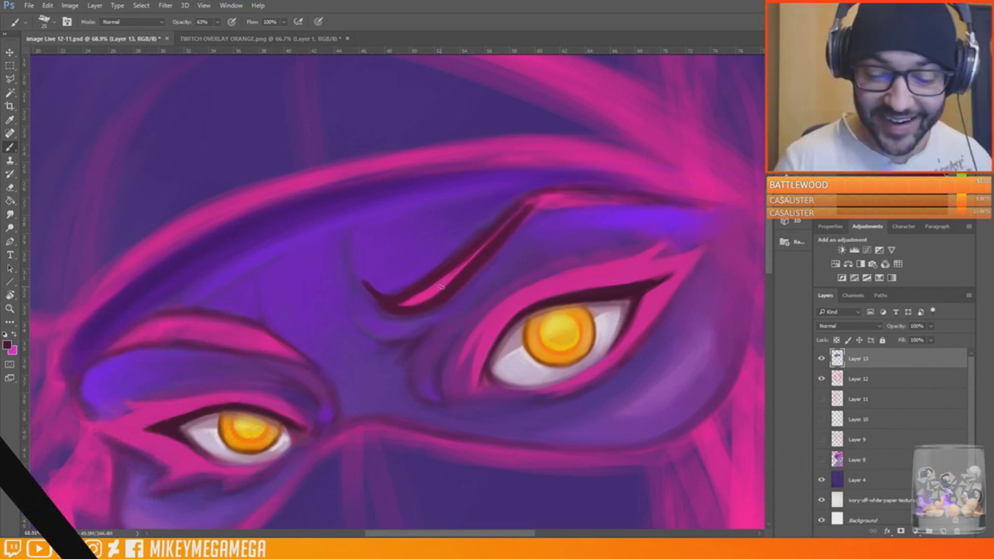
{"action": "left_click_drag", "start_coordinate": [484, 240], "coordinate": [546, 199]}
{"action": "mouse_move", "coordinate": [506, 225]}
{"action": "left_mouse_down"}
{"action": "mouse_move", "coordinate": [630, 199]}
{"action": "mouse_move", "coordinate": [548, 195]}
{"action": "left_mouse_up"}
Fill the remaining pink of the right-hand eyebrow with dark maroon and edge its underside with sampled violet
{"action": "mouse_move", "coordinate": [406, 303]}
{"action": "left_mouse_down"}
{"action": "mouse_move", "coordinate": [486, 247]}
{"action": "mouse_move", "coordinate": [409, 303]}
{"action": "left_mouse_up"}
{"action": "left_click_drag", "start_coordinate": [412, 302], "coordinate": [454, 277]}
{"action": "left_click", "coordinate": [533, 223], "text": "alt"}
{"action": "mouse_move", "coordinate": [519, 221]}
{"action": "left_mouse_down"}
{"action": "mouse_move", "coordinate": [443, 299]}
{"action": "mouse_move", "coordinate": [552, 211]}
{"action": "left_mouse_up"}
{"action": "left_click", "coordinate": [439, 282], "text": "alt"}
{"action": "left_click_drag", "start_coordinate": [417, 304], "coordinate": [438, 289]}
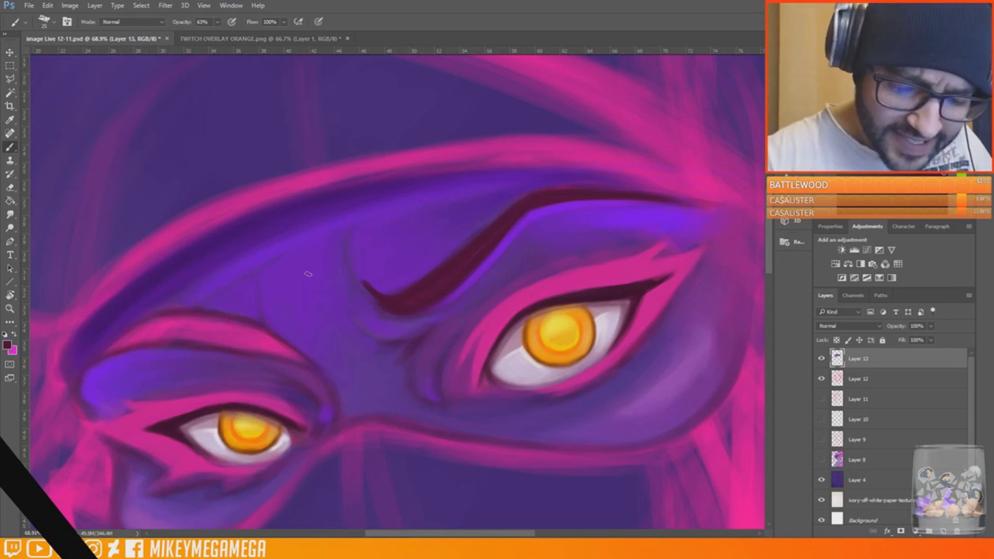
Paint violet frown creases between the eyebrows with sampled purple and save the painting
{"action": "left_click", "coordinate": [395, 365], "text": "alt"}
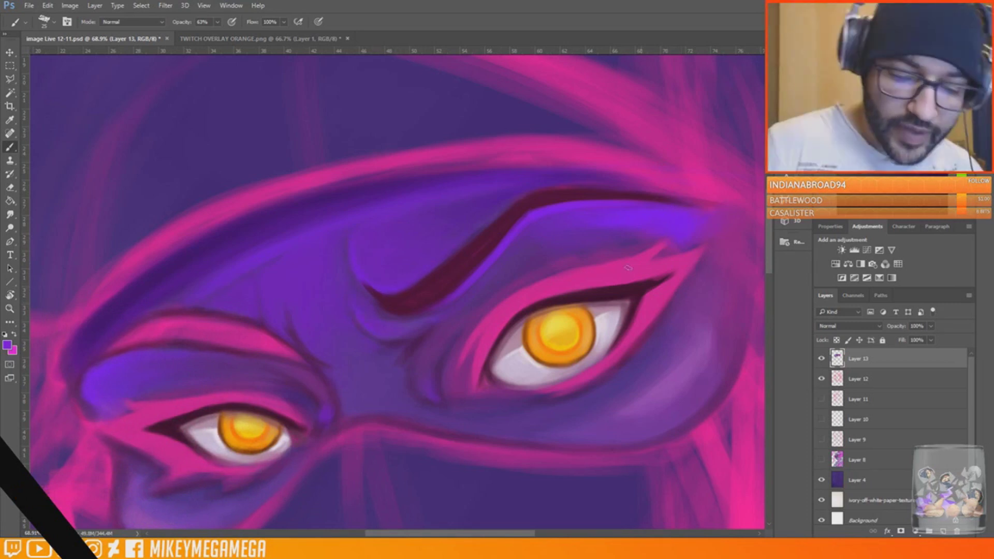
{"action": "key", "text": "ctrl+s"}
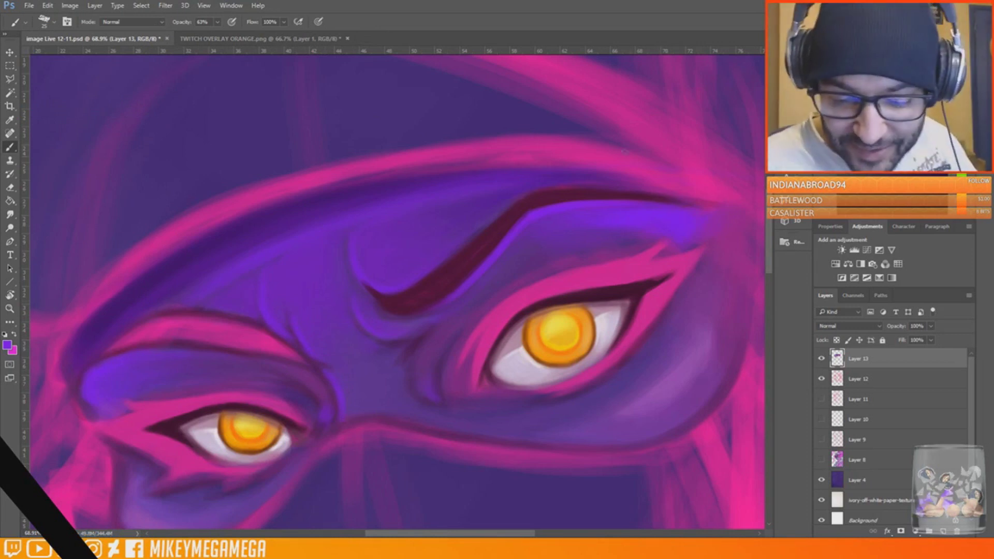
Darken the inner lower end of the left-hand eyebrow with sampled maroon and flip the canvas horizontally
{"action": "left_click", "coordinate": [295, 336], "text": "alt"}
{"action": "left_click_drag", "start_coordinate": [301, 358], "coordinate": [213, 341]}
{"action": "key", "text": "ctrl+shift+h"}
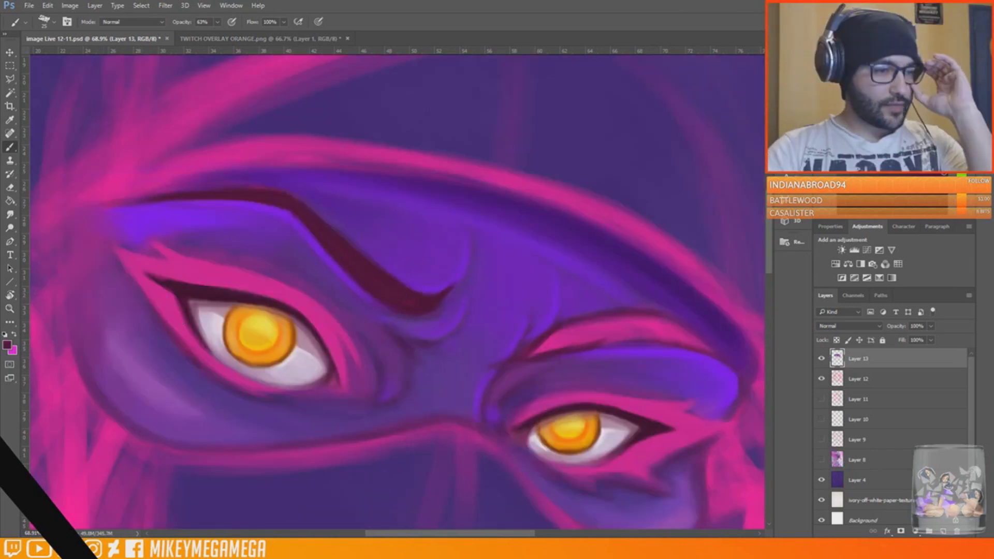
View the pencil drawing posted on imgur in the browser and return to Photoshop
{"action": "left_click_drag", "start_coordinate": [993, 77], "coordinate": [290, 67]}
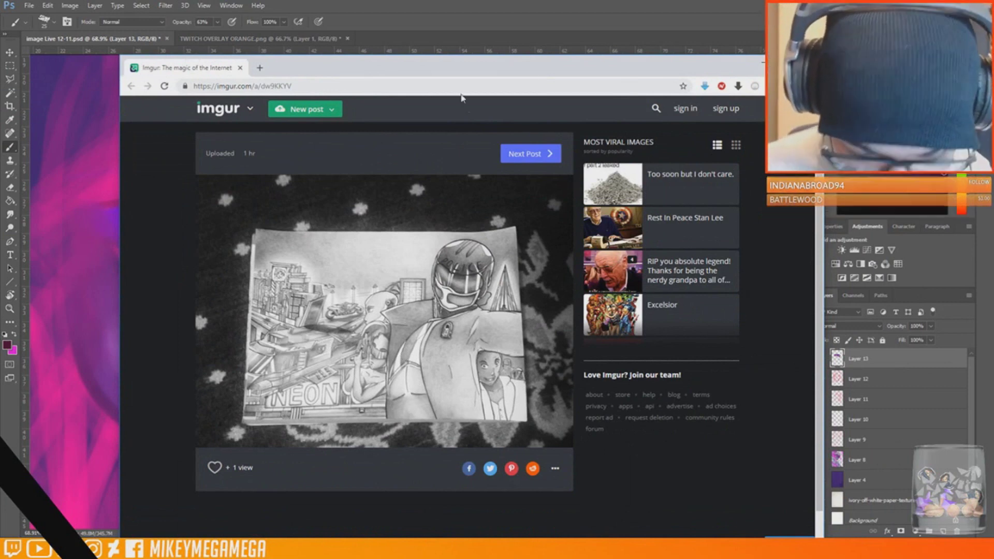
{"action": "key", "text": "alt+Tab"}
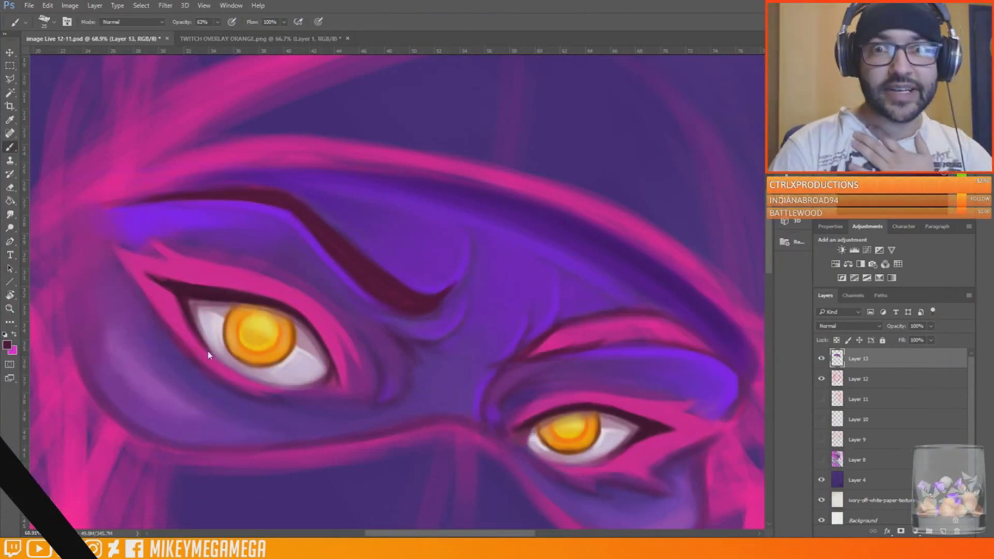
Blend sampled purple over the outer temple edge of the mask opening beside the larger eye with an enlarged brush
{"action": "left_click", "coordinate": [198, 179], "text": "alt"}
{"action": "key", "text": "bracketright"}
{"action": "key", "text": "bracketright"}
{"action": "key", "text": "bracketright"}
{"action": "key", "text": "bracketright"}
{"action": "key", "text": "bracketright"}
{"action": "key", "text": "bracketright"}
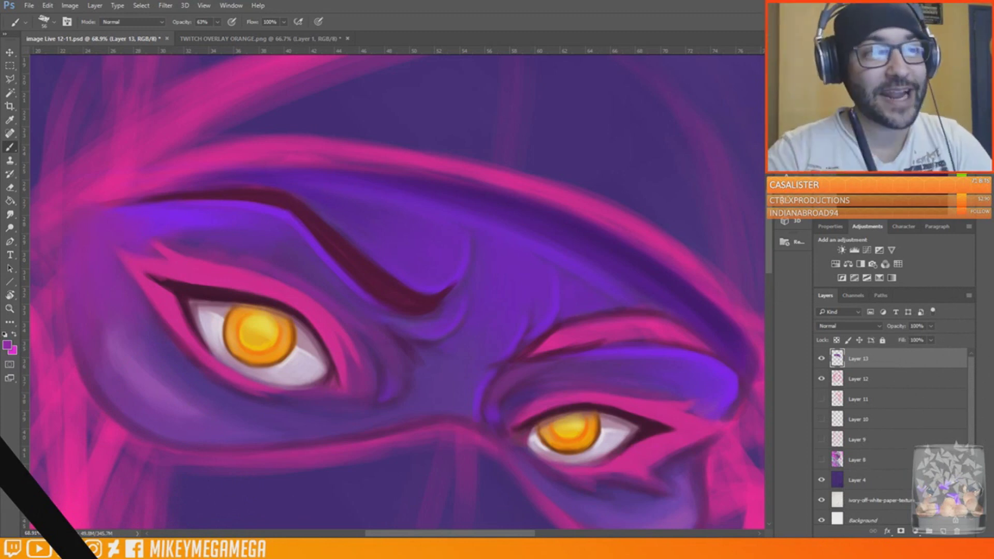
Rotate the canvas and paint the edges of the still-pink eyebrow in sampled dark maroon with a smaller brush
{"action": "left_click", "coordinate": [439, 298], "text": "alt"}
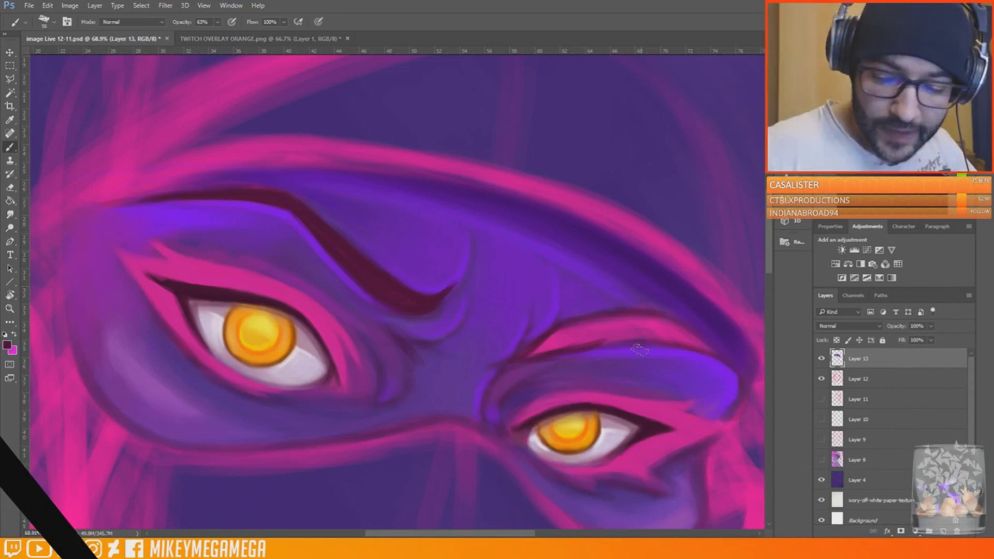
{"action": "key", "text": "r"}
{"action": "left_click_drag", "start_coordinate": [605, 254], "coordinate": [541, 138]}
{"action": "left_click_drag", "start_coordinate": [585, 202], "coordinate": [370, 200]}
{"action": "right_click", "coordinate": [377, 201]}
{"action": "left_click", "coordinate": [435, 228]}
{"action": "mouse_move", "coordinate": [414, 168]}
{"action": "left_mouse_down"}
{"action": "mouse_move", "coordinate": [332, 257]}
{"action": "mouse_move", "coordinate": [392, 194]}
{"action": "mouse_move", "coordinate": [456, 154]}
{"action": "left_mouse_up"}
{"action": "mouse_move", "coordinate": [333, 241]}
{"action": "left_mouse_down"}
{"action": "mouse_move", "coordinate": [396, 174]}
{"action": "mouse_move", "coordinate": [458, 148]}
{"action": "left_mouse_up"}
{"action": "mouse_move", "coordinate": [520, 185]}
{"action": "left_mouse_down"}
{"action": "mouse_move", "coordinate": [450, 182]}
{"action": "mouse_move", "coordinate": [463, 180]}
{"action": "left_mouse_up"}
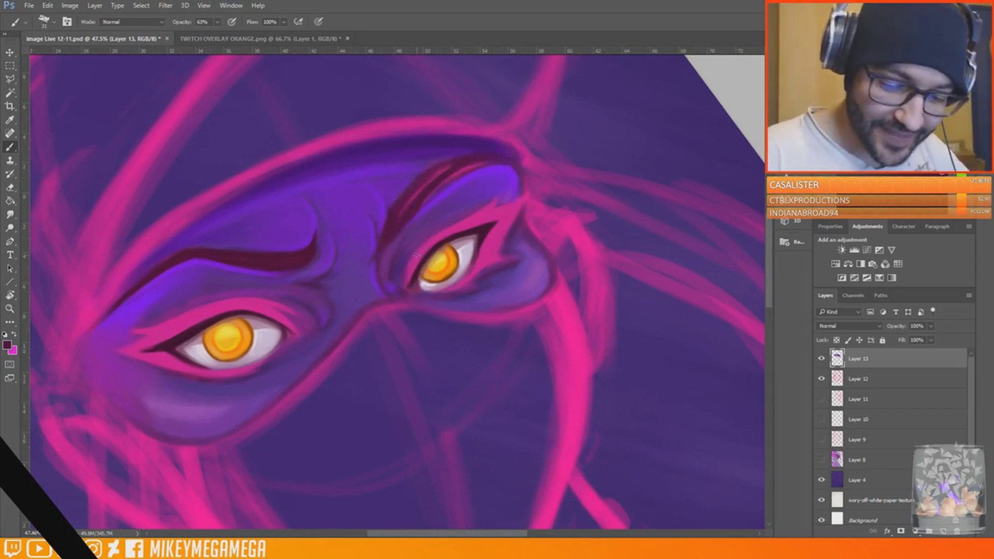
Fill the rest of the right-hand eyebrow with dark maroon and shape its pointed inner tip
{"action": "left_click", "coordinate": [435, 190], "text": "alt"}
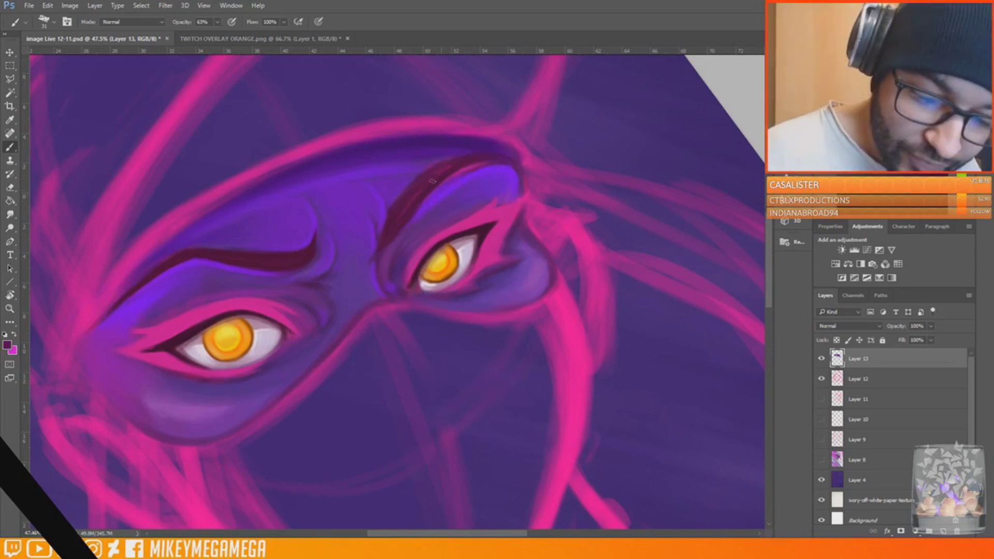
{"action": "left_click_drag", "start_coordinate": [388, 239], "coordinate": [409, 220]}
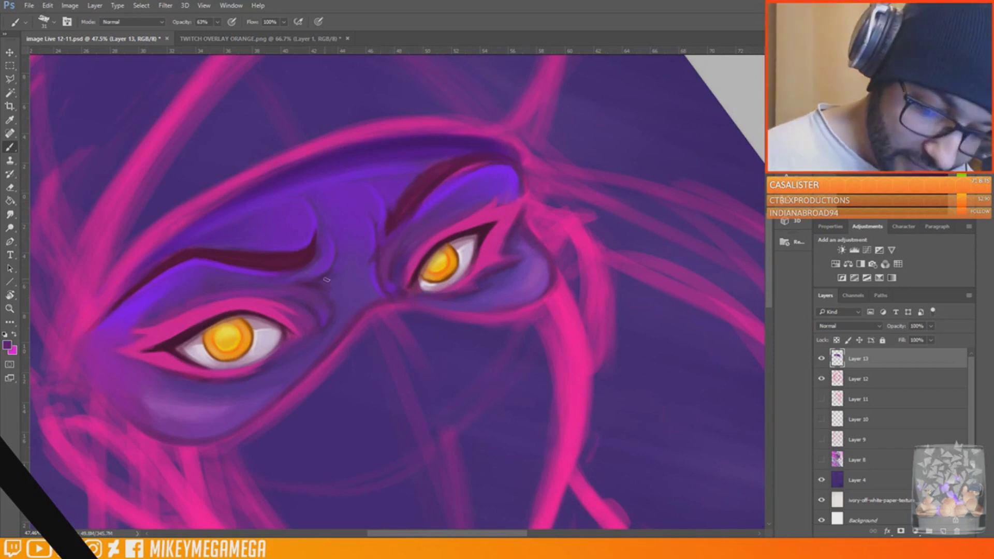
{"action": "left_click", "coordinate": [390, 223], "text": "alt"}
{"action": "left_click_drag", "start_coordinate": [399, 199], "coordinate": [401, 212]}
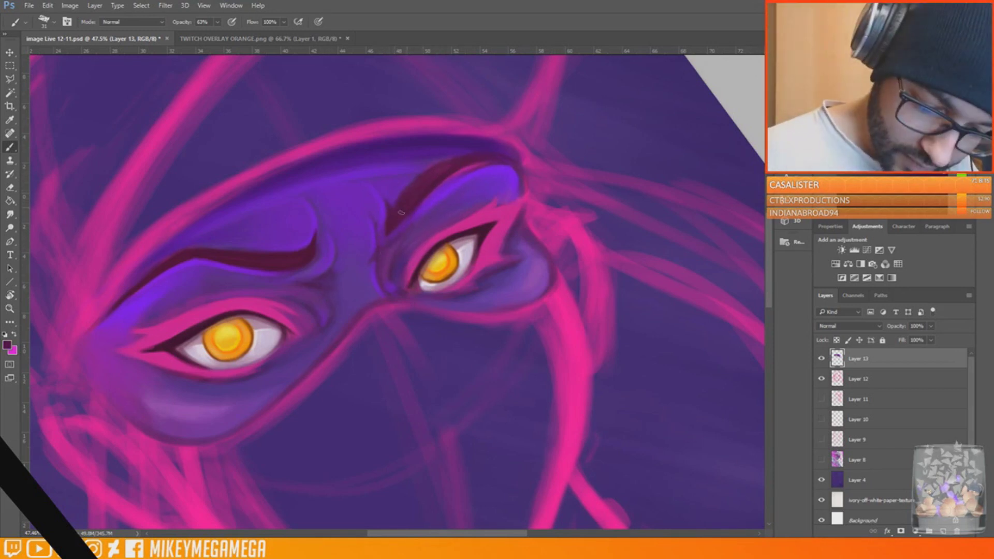
Rotate the canvas to refine the right-hand eyebrow's lower edge with maroon and sampled violet, and reset the rotation
{"action": "key", "text": "r"}
{"action": "left_click_drag", "start_coordinate": [521, 165], "coordinate": [623, 268]}
{"action": "key", "text": "b"}
{"action": "key", "text": "r"}
{"action": "left_click_drag", "start_coordinate": [567, 213], "coordinate": [535, 165]}
{"action": "key", "text": "b"}
{"action": "mouse_move", "coordinate": [424, 230]}
{"action": "left_mouse_down"}
{"action": "mouse_move", "coordinate": [490, 206]}
{"action": "mouse_move", "coordinate": [444, 203]}
{"action": "left_mouse_up"}
{"action": "left_click", "coordinate": [449, 192], "text": "alt"}
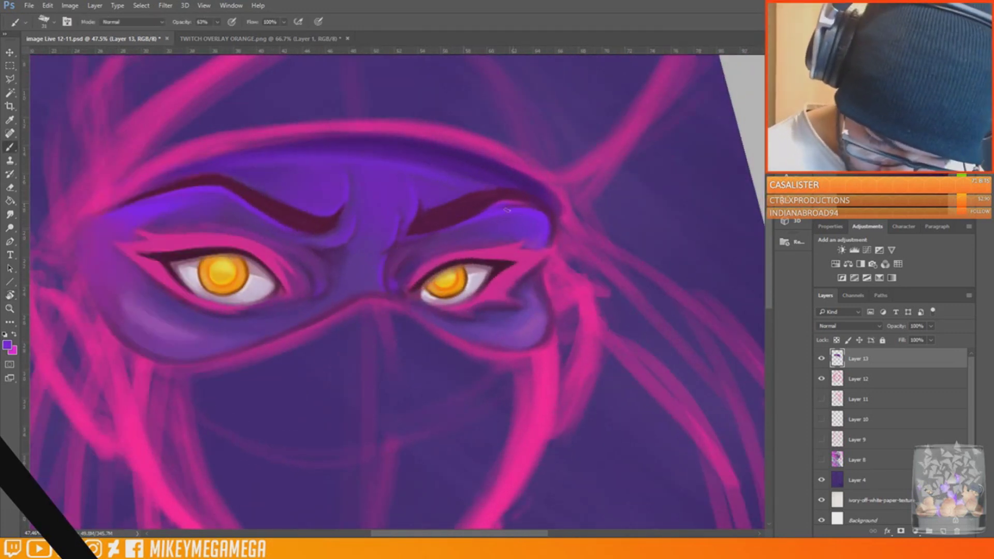
{"action": "scroll", "coordinate": [361, 165], "scroll_direction": "down", "scroll_amount": 4}
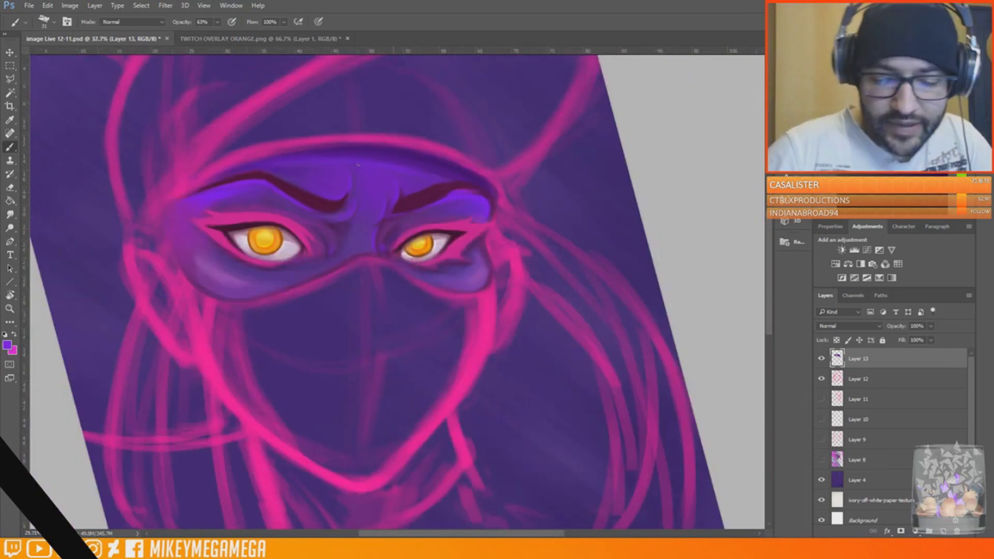
{"action": "key", "text": "Escape"}
{"action": "scroll", "coordinate": [366, 118], "scroll_direction": "up", "scroll_amount": 3}
{"action": "scroll", "coordinate": [427, 199], "scroll_direction": "down", "scroll_amount": 4}
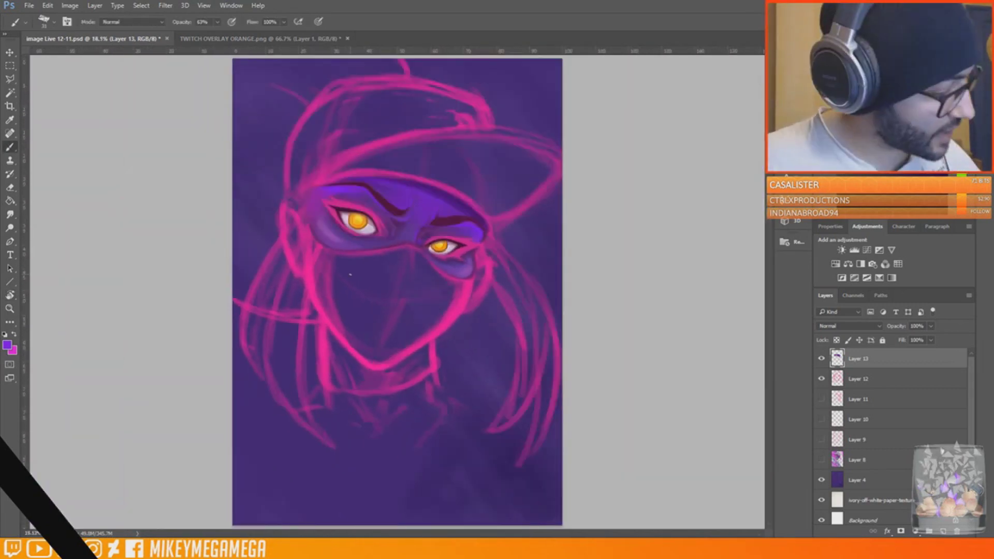
Flip the canvas back horizontally and line the lower lid of the left-hand eye in dark maroon with a smaller brush
{"action": "key", "text": "ctrl+shift+h"}
{"action": "scroll", "coordinate": [355, 238], "scroll_direction": "up", "scroll_amount": 8}
{"action": "left_click", "coordinate": [304, 268], "text": "alt"}
{"action": "left_click_drag", "start_coordinate": [295, 272], "coordinate": [362, 296]}
{"action": "right_click", "coordinate": [280, 266]}
{"action": "left_click", "coordinate": [281, 266], "text": "alt"}
{"action": "key", "text": "bracketleft"}
{"action": "left_click_drag", "start_coordinate": [284, 273], "coordinate": [353, 298]}
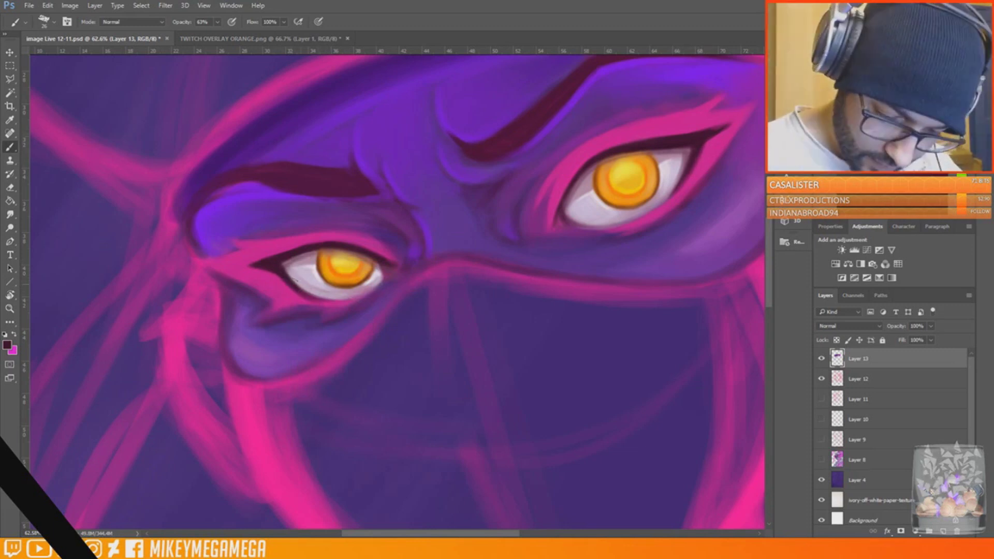
Touch up the inner corner of the left-hand eye with colours sampled from the eye
{"action": "left_click", "coordinate": [383, 270], "text": "alt"}
{"action": "left_click", "coordinate": [380, 273], "text": "alt"}
{"action": "left_click_drag", "start_coordinate": [387, 268], "coordinate": [380, 280]}
{"action": "scroll", "coordinate": [342, 252], "scroll_direction": "down", "scroll_amount": 5}
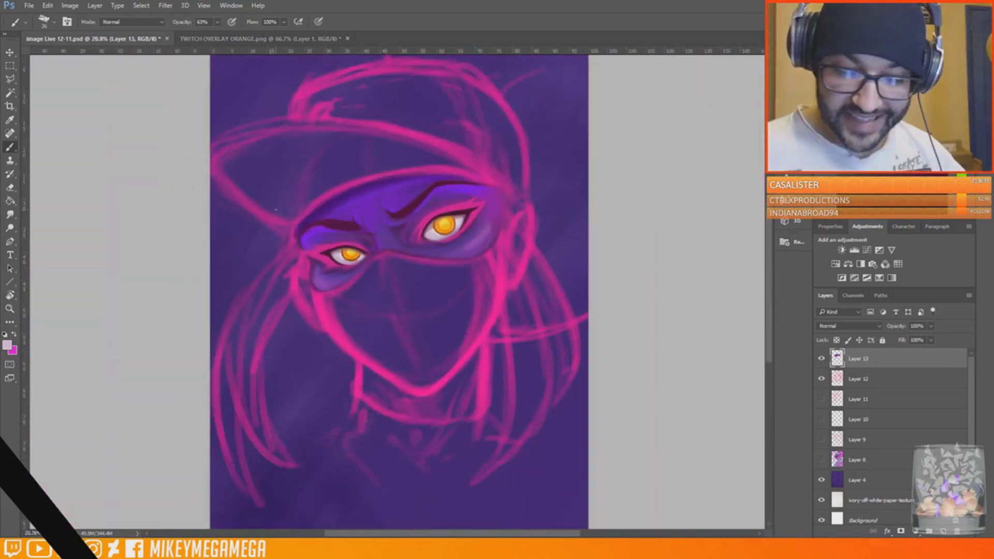
Touch up the area around the left eye with a sampled dark pink
{"action": "scroll", "coordinate": [406, 231], "scroll_direction": "up", "scroll_amount": 5}
{"action": "left_click", "coordinate": [151, 321], "text": "alt"}
{"action": "left_click_drag", "start_coordinate": [167, 385], "coordinate": [154, 321]}
{"action": "left_click_drag", "start_coordinate": [130, 277], "coordinate": [122, 218]}
{"action": "scroll", "coordinate": [132, 149], "scroll_direction": "down", "scroll_amount": 2}
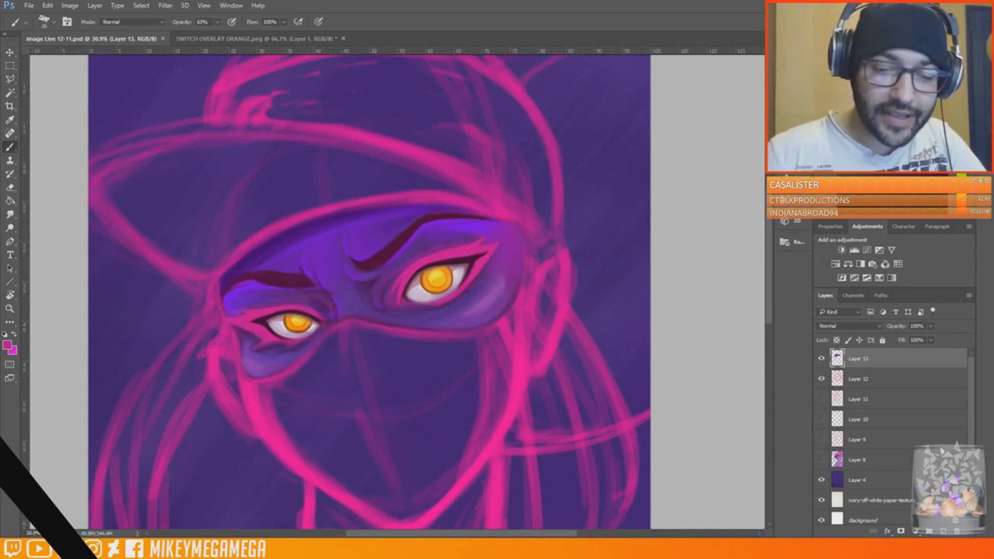
{"action": "scroll", "coordinate": [397, 290], "scroll_direction": "down", "scroll_amount": 1}
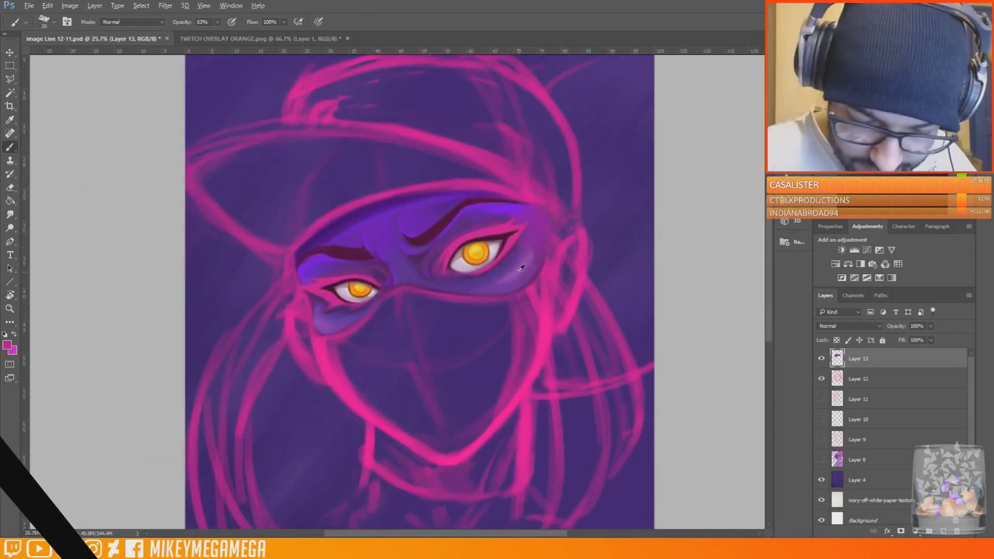
Paint light purple highlights on the skin under both eyes and across the nose bridge, following the mask's upper edge
{"action": "scroll", "coordinate": [407, 258], "scroll_direction": "up", "scroll_amount": 2}
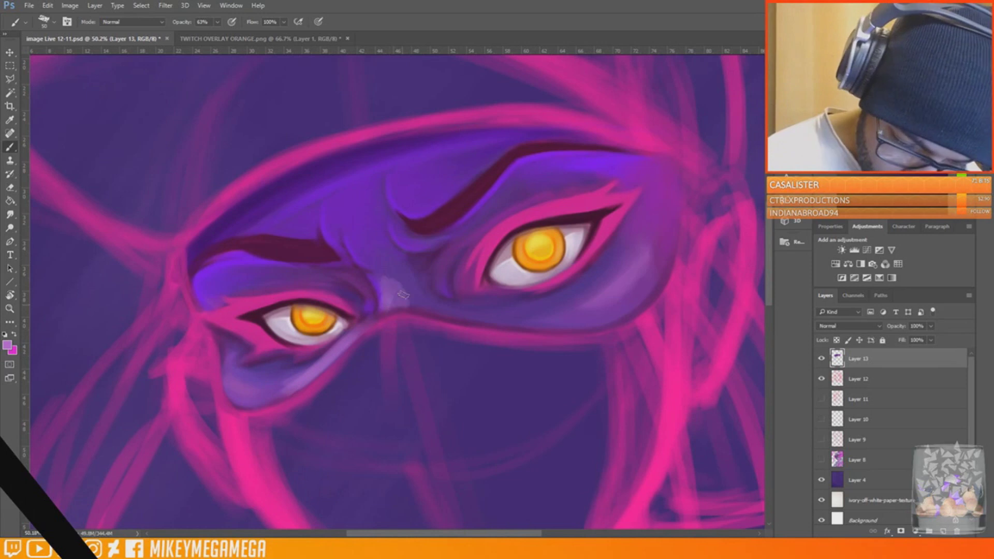
{"action": "left_click_drag", "start_coordinate": [465, 313], "coordinate": [574, 299]}
{"action": "left_click_drag", "start_coordinate": [476, 319], "coordinate": [606, 272]}
{"action": "left_click_drag", "start_coordinate": [557, 319], "coordinate": [624, 264]}
{"action": "left_click_drag", "start_coordinate": [254, 386], "coordinate": [309, 368]}
{"action": "mouse_move", "coordinate": [375, 284]}
{"action": "left_mouse_down"}
{"action": "mouse_move", "coordinate": [386, 308]}
{"action": "mouse_move", "coordinate": [512, 325]}
{"action": "left_mouse_up"}
{"action": "mouse_move", "coordinate": [440, 318]}
{"action": "left_mouse_down"}
{"action": "mouse_move", "coordinate": [569, 323]}
{"action": "mouse_move", "coordinate": [542, 325]}
{"action": "left_mouse_up"}
{"action": "left_click_drag", "start_coordinate": [325, 352], "coordinate": [270, 405]}
{"action": "left_click_drag", "start_coordinate": [305, 376], "coordinate": [242, 364]}
{"action": "left_click_drag", "start_coordinate": [374, 278], "coordinate": [385, 311]}
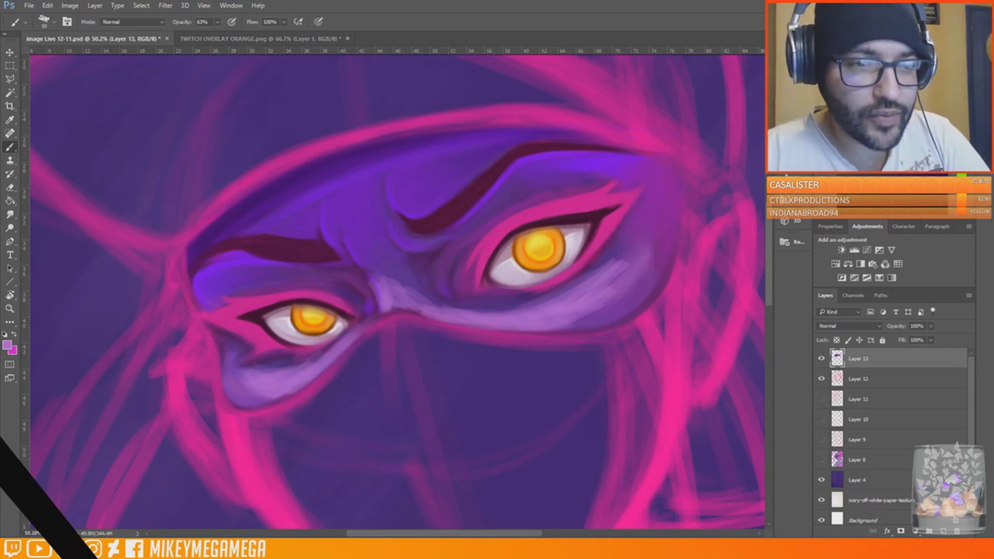
Build up the nose bridge highlight and blend it into the surrounding skin with sampled light and mid purples
{"action": "mouse_move", "coordinate": [403, 306]}
{"action": "left_mouse_down"}
{"action": "mouse_move", "coordinate": [381, 313]}
{"action": "mouse_move", "coordinate": [403, 298]}
{"action": "left_mouse_up"}
{"action": "mouse_move", "coordinate": [387, 278]}
{"action": "left_mouse_down"}
{"action": "mouse_move", "coordinate": [412, 302]}
{"action": "mouse_move", "coordinate": [387, 301]}
{"action": "left_mouse_up"}
{"action": "left_click_drag", "start_coordinate": [381, 306], "coordinate": [369, 323]}
{"action": "left_click", "coordinate": [386, 265], "text": "alt"}
{"action": "left_click_drag", "start_coordinate": [375, 272], "coordinate": [399, 293]}
{"action": "left_click_drag", "start_coordinate": [379, 273], "coordinate": [409, 299]}
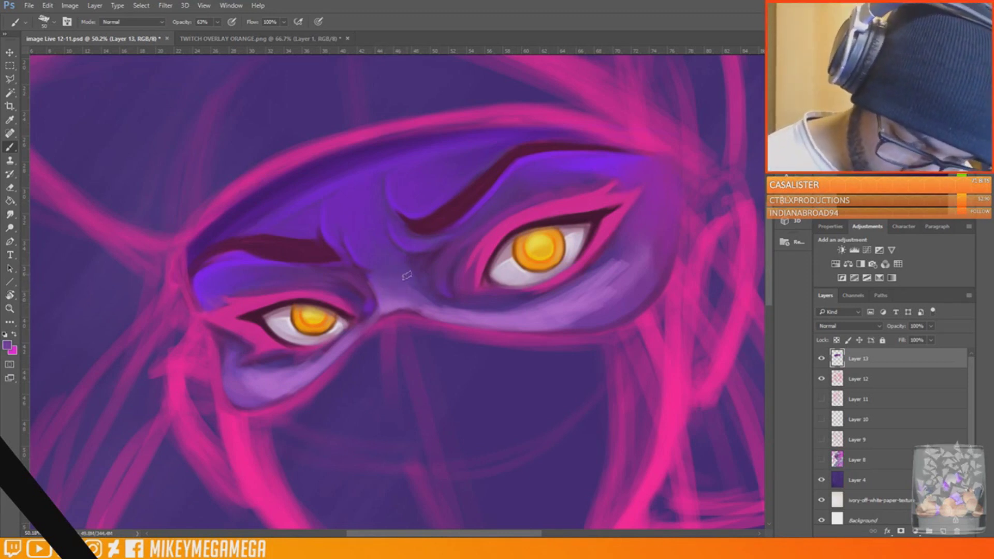
{"action": "left_click", "coordinate": [388, 292], "text": "alt"}
{"action": "mouse_move", "coordinate": [375, 280]}
{"action": "left_mouse_down"}
{"action": "mouse_move", "coordinate": [360, 270]}
{"action": "mouse_move", "coordinate": [405, 296]}
{"action": "left_mouse_up"}
{"action": "left_click", "coordinate": [347, 195], "text": "alt"}
{"action": "left_click", "coordinate": [389, 293], "text": "alt"}
{"action": "left_click_drag", "start_coordinate": [400, 289], "coordinate": [428, 304]}
{"action": "left_click", "coordinate": [383, 261], "text": "alt"}
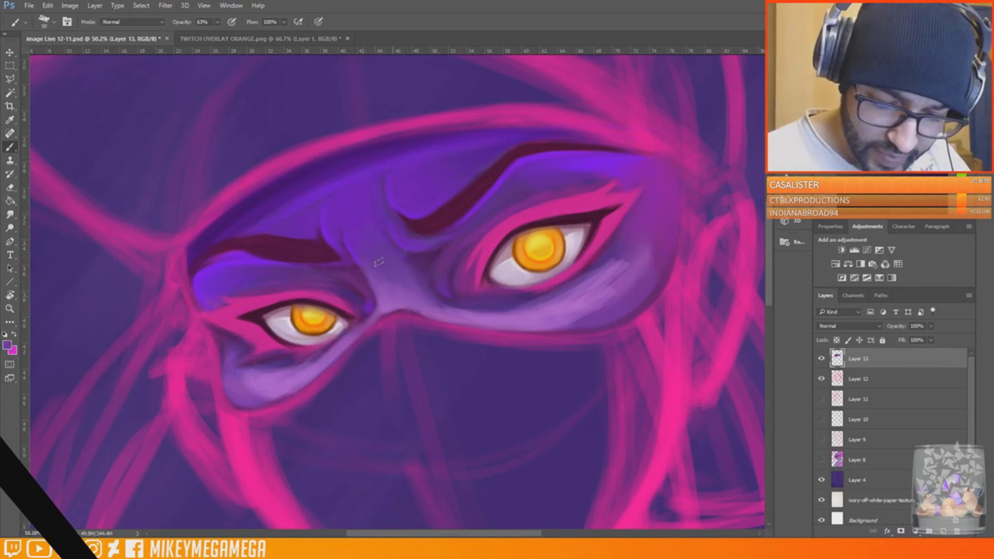
Smooth the highlight beneath the right eye and blend it into the outer cheek with sampled purples, working on a rotated canvas
{"action": "left_click", "coordinate": [308, 365], "text": "alt"}
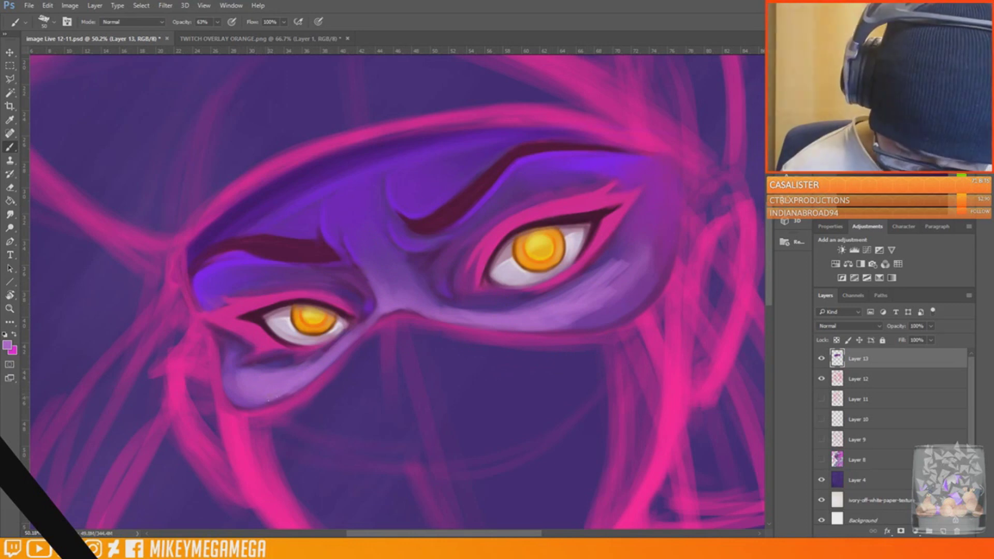
{"action": "left_click", "coordinate": [553, 123], "text": "alt"}
{"action": "key", "text": "r"}
{"action": "mouse_move", "coordinate": [391, 114]}
{"action": "left_mouse_down"}
{"action": "mouse_move", "coordinate": [763, 251]}
{"action": "mouse_move", "coordinate": [761, 285]}
{"action": "left_mouse_up"}
{"action": "left_click", "coordinate": [370, 332], "text": "alt"}
{"action": "mouse_move", "coordinate": [367, 334]}
{"action": "left_mouse_down"}
{"action": "mouse_move", "coordinate": [386, 225]}
{"action": "mouse_move", "coordinate": [367, 409]}
{"action": "left_mouse_up"}
{"action": "mouse_move", "coordinate": [380, 323]}
{"action": "left_mouse_down"}
{"action": "mouse_move", "coordinate": [398, 388]}
{"action": "mouse_move", "coordinate": [373, 405]}
{"action": "mouse_move", "coordinate": [401, 440]}
{"action": "mouse_move", "coordinate": [449, 438]}
{"action": "left_mouse_up"}
{"action": "left_click", "coordinate": [396, 435], "text": "alt"}
{"action": "left_click", "coordinate": [386, 408], "text": "alt"}
{"action": "left_click_drag", "start_coordinate": [383, 383], "coordinate": [373, 425]}
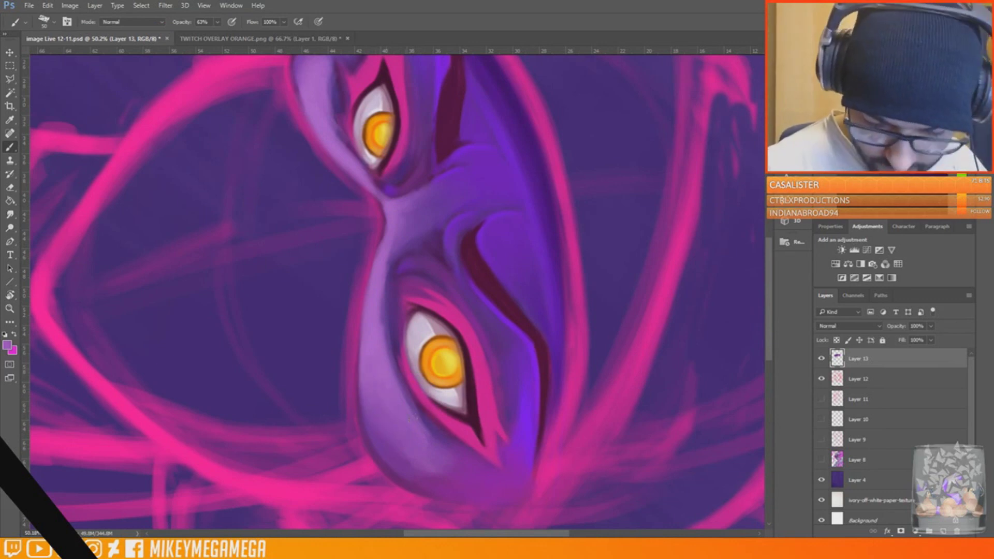
{"action": "left_click", "coordinate": [411, 463], "text": "alt"}
{"action": "left_click_drag", "start_coordinate": [429, 459], "coordinate": [411, 450]}
{"action": "left_click", "coordinate": [410, 449], "text": "alt"}
Rotate the canvas back to level the eyes and save the file
{"action": "key", "text": "r"}
{"action": "left_click_drag", "start_coordinate": [616, 422], "coordinate": [583, 106]}
{"action": "left_click", "coordinate": [30, 6]}
{"action": "left_click", "coordinate": [53, 111]}
{"action": "left_click", "coordinate": [30, 7]}
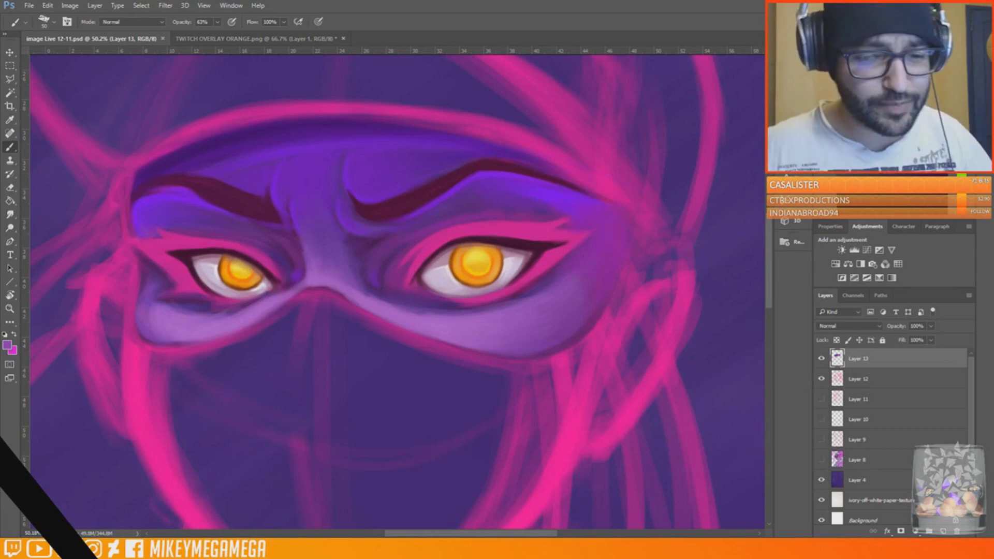
Refine the lower cheek edge and paint a purple shadow beneath the left eye
{"action": "left_click_drag", "start_coordinate": [155, 337], "coordinate": [143, 319]}
{"action": "left_click", "coordinate": [448, 129], "text": "alt"}
{"action": "mouse_move", "coordinate": [288, 286]}
{"action": "left_mouse_down"}
{"action": "mouse_move", "coordinate": [243, 310]}
{"action": "mouse_move", "coordinate": [181, 312]}
{"action": "mouse_move", "coordinate": [159, 301]}
{"action": "left_mouse_up"}
{"action": "left_click", "coordinate": [178, 321], "text": "alt"}
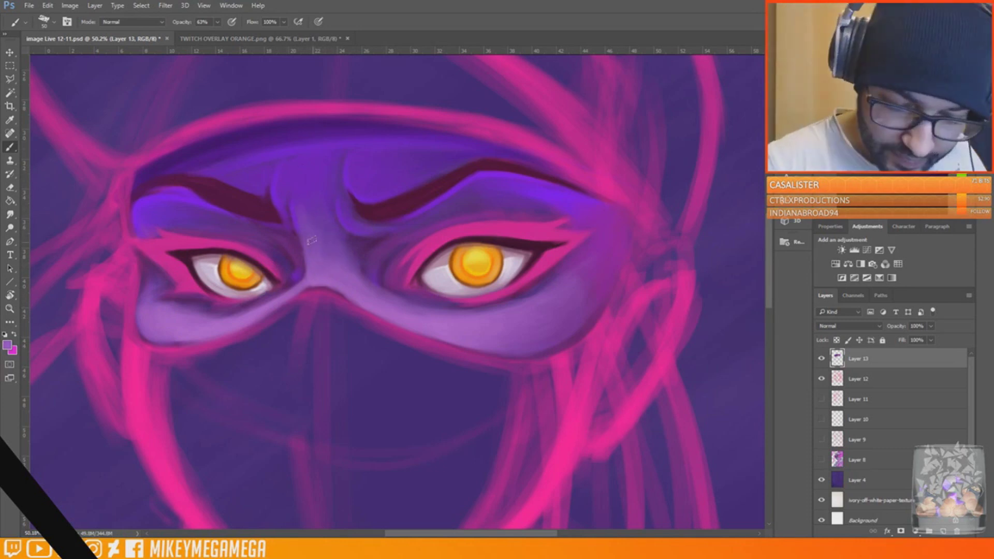
Add brighter purple highlights to the nose bridge and beneath both eyes, and save the file
{"action": "left_click", "coordinate": [329, 213], "text": "alt"}
{"action": "left_click", "coordinate": [876, 88]}
{"action": "mouse_move", "coordinate": [318, 268]}
{"action": "left_mouse_down"}
{"action": "mouse_move", "coordinate": [332, 285]}
{"action": "mouse_move", "coordinate": [309, 282]}
{"action": "left_mouse_up"}
{"action": "left_click_drag", "start_coordinate": [218, 317], "coordinate": [258, 309]}
{"action": "left_click_drag", "start_coordinate": [398, 304], "coordinate": [479, 312]}
{"action": "mouse_move", "coordinate": [229, 317]}
{"action": "left_mouse_down"}
{"action": "mouse_move", "coordinate": [179, 322]}
{"action": "mouse_move", "coordinate": [177, 310]}
{"action": "left_mouse_up"}
{"action": "left_click_drag", "start_coordinate": [486, 319], "coordinate": [524, 310]}
{"action": "key", "text": "ctrl+s"}
{"action": "left_click", "coordinate": [337, 256], "text": "alt"}
{"action": "left_click_drag", "start_coordinate": [322, 248], "coordinate": [319, 287]}
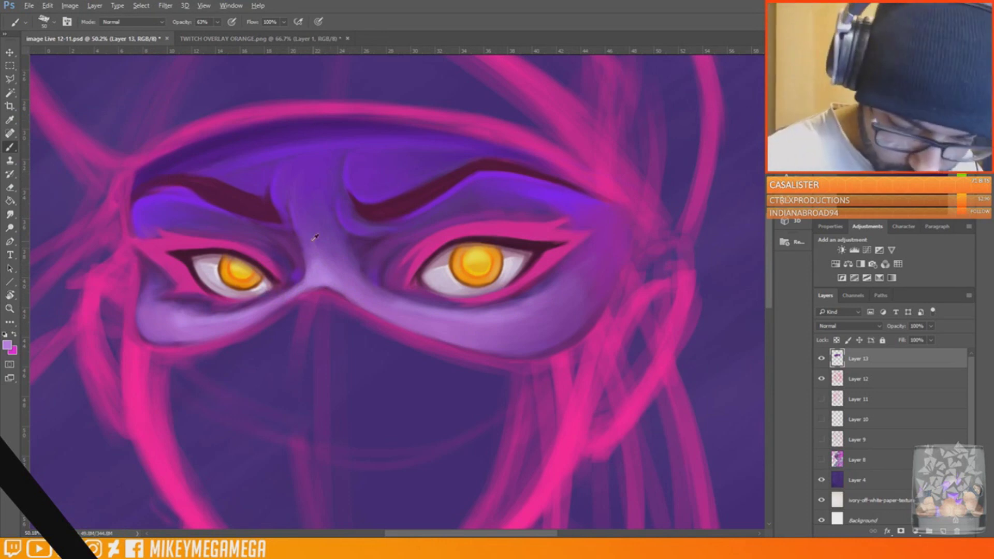
Choose a saturated violet and paint accents around the inner corners of both eyes
{"action": "left_click", "coordinate": [300, 277], "text": "alt"}
{"action": "left_click", "coordinate": [8, 345]}
{"action": "left_click", "coordinate": [760, 162]}
{"action": "key", "text": "Return"}
{"action": "left_click_drag", "start_coordinate": [398, 280], "coordinate": [403, 293]}
{"action": "left_click_drag", "start_coordinate": [283, 261], "coordinate": [291, 286]}
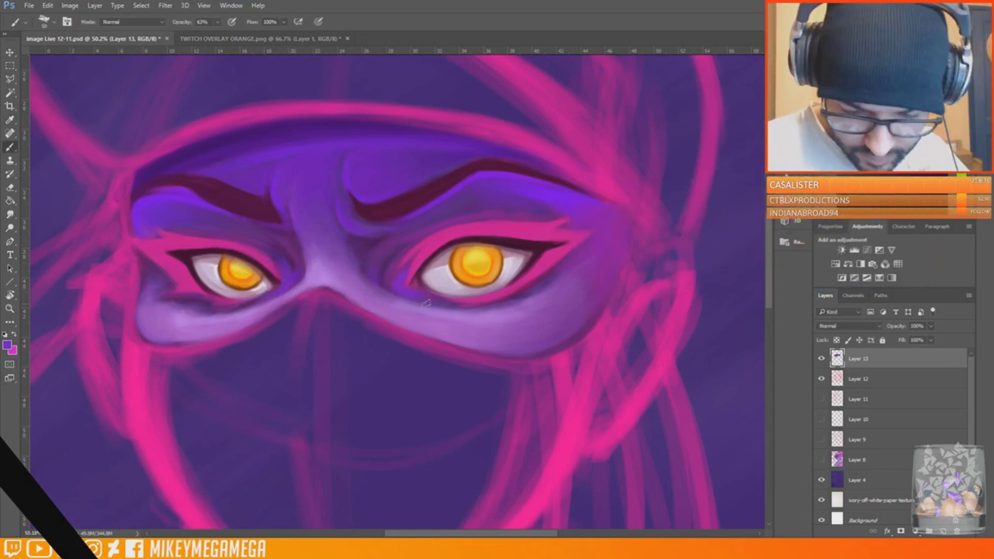
{"action": "left_click_drag", "start_coordinate": [424, 300], "coordinate": [461, 309]}
Reduce the brush size and refine the inner corners of both eyes with a sampled purple
{"action": "left_click", "coordinate": [449, 324], "text": "alt"}
{"action": "key", "text": "bracketleft"}
{"action": "key", "text": "bracketleft"}
{"action": "key", "text": "bracketleft"}
{"action": "left_click_drag", "start_coordinate": [404, 278], "coordinate": [397, 288]}
{"action": "mouse_move", "coordinate": [288, 273]}
{"action": "left_mouse_down"}
{"action": "mouse_move", "coordinate": [288, 283]}
{"action": "mouse_move", "coordinate": [255, 270]}
{"action": "left_mouse_up"}
{"action": "left_click", "coordinate": [276, 277], "text": "alt"}
Select a finer brush preset and clean up the eye whites and inner corners with sampled colors
{"action": "right_click", "coordinate": [270, 255]}
{"action": "double_click", "coordinate": [317, 349]}
{"action": "scroll", "coordinate": [318, 352], "scroll_direction": "up", "scroll_amount": 3}
{"action": "left_click_drag", "start_coordinate": [189, 278], "coordinate": [210, 280]}
{"action": "left_click_drag", "start_coordinate": [575, 260], "coordinate": [526, 278]}
{"action": "left_click", "coordinate": [250, 264], "text": "alt"}
{"action": "left_click_drag", "start_coordinate": [264, 263], "coordinate": [261, 269]}
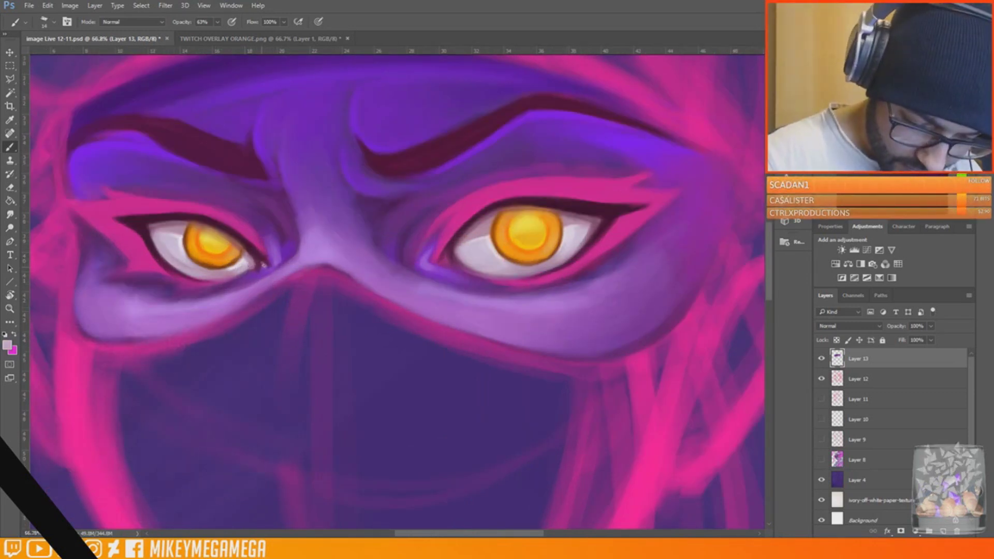
{"action": "left_click", "coordinate": [467, 251], "text": "alt"}
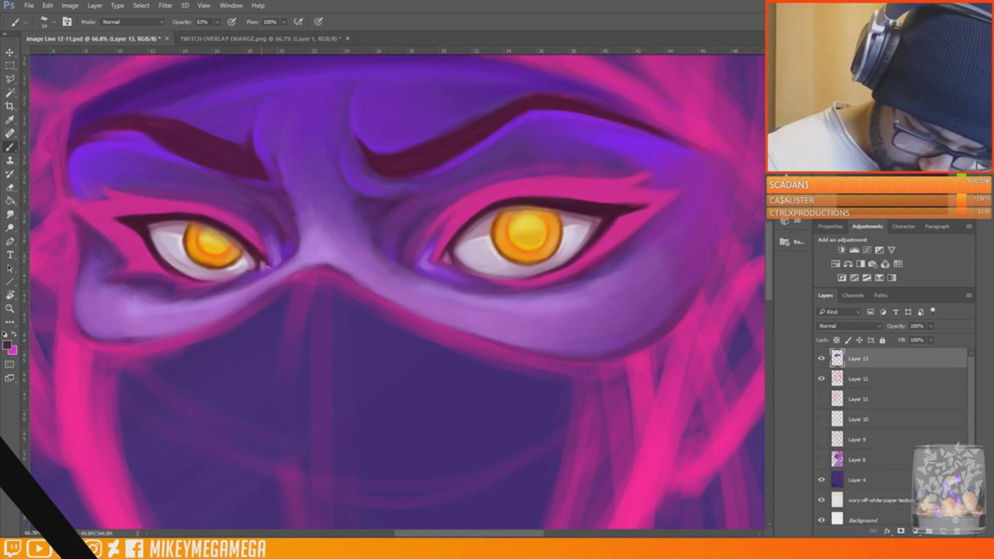
Sample the pink of the eye makeup, select a larger textured brush preset, and save the file
{"action": "left_click", "coordinate": [625, 232], "text": "alt"}
{"action": "right_click", "coordinate": [241, 211]}
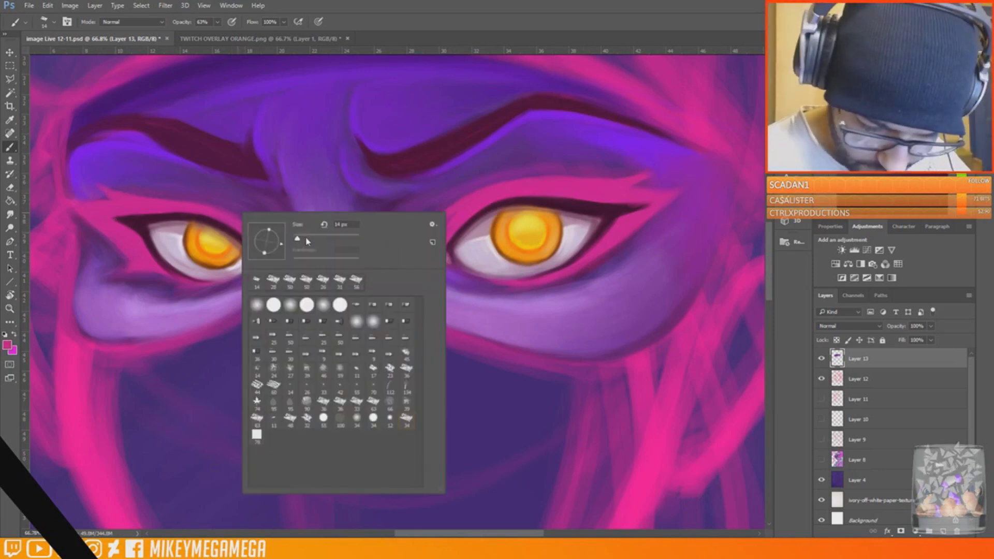
{"action": "right_click", "coordinate": [228, 208]}
{"action": "double_click", "coordinate": [287, 278]}
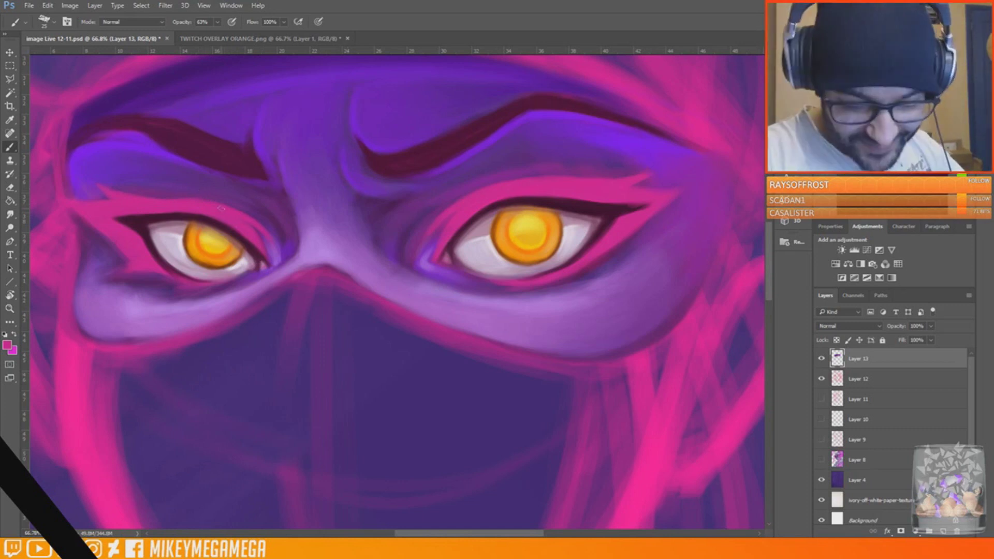
{"action": "key", "text": "r"}
{"action": "mouse_move", "coordinate": [141, 218]}
{"action": "left_mouse_down"}
{"action": "mouse_move", "coordinate": [169, 424]}
{"action": "mouse_move", "coordinate": [187, 375]}
{"action": "left_mouse_up"}
{"action": "key", "text": "Escape"}
{"action": "key", "text": "ctrl+s"}
Shade the skin beside the left eye's outer corner and its inner corner with sampled purples
{"action": "left_click", "coordinate": [267, 221], "text": "alt"}
{"action": "mouse_move", "coordinate": [84, 239]}
{"action": "left_mouse_down"}
{"action": "mouse_move", "coordinate": [110, 270]}
{"action": "mouse_move", "coordinate": [116, 261]}
{"action": "left_mouse_up"}
{"action": "left_click", "coordinate": [611, 265], "text": "alt"}
{"action": "left_click_drag", "start_coordinate": [289, 263], "coordinate": [280, 271]}
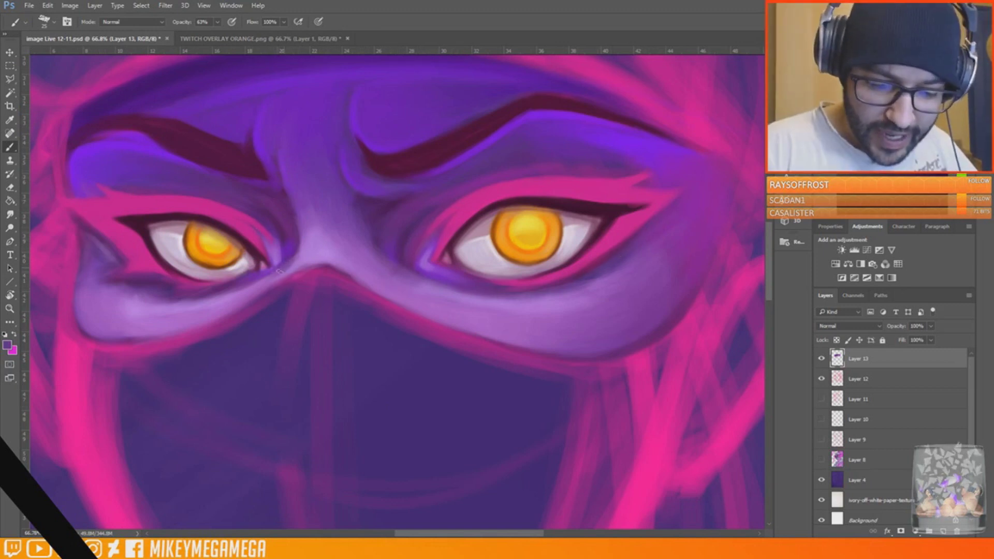
Paint thin light purple highlights beneath the brows and along the nose creases
{"action": "left_click", "coordinate": [477, 212], "text": "alt"}
{"action": "left_click", "coordinate": [73, 377], "text": "alt"}
{"action": "left_click", "coordinate": [7, 345]}
{"action": "key", "text": "Escape"}
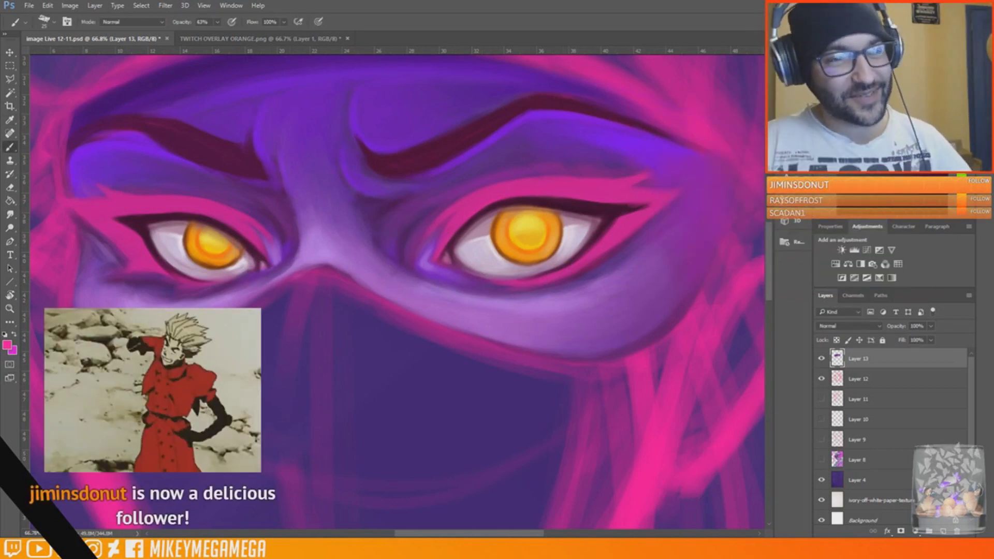
{"action": "left_click", "coordinate": [312, 242], "text": "alt"}
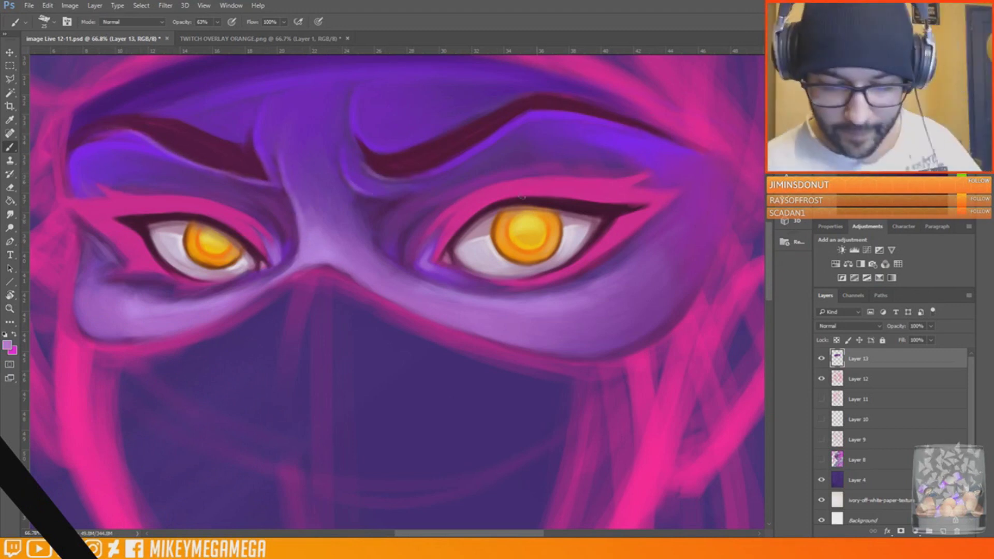
Paint bright pink edges and lower lashes on the right eye with a small brush, and save the file
{"action": "left_click", "coordinate": [7, 344]}
{"action": "right_click", "coordinate": [575, 175]}
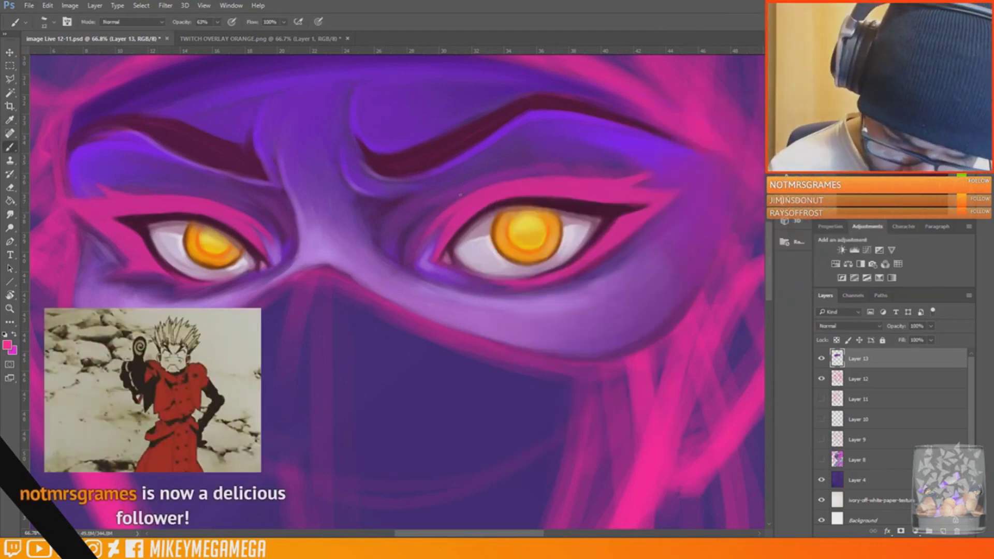
{"action": "key", "text": "r"}
{"action": "left_click_drag", "start_coordinate": [663, 499], "coordinate": [735, 258]}
{"action": "scroll", "coordinate": [385, 273], "scroll_direction": "up", "scroll_amount": 5}
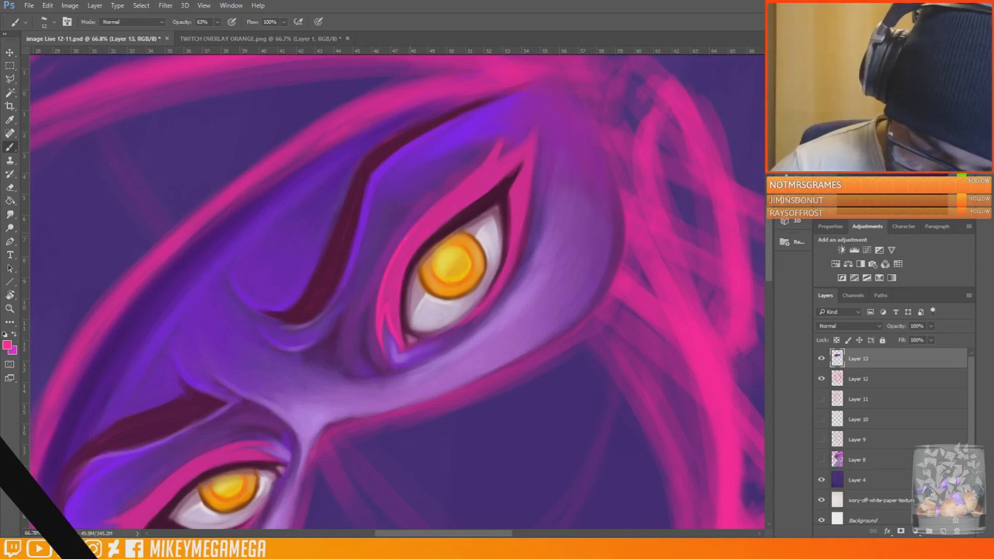
{"action": "mouse_move", "coordinate": [500, 158]}
{"action": "left_mouse_down"}
{"action": "mouse_move", "coordinate": [549, 105]}
{"action": "mouse_move", "coordinate": [533, 174]}
{"action": "left_mouse_up"}
{"action": "left_click_drag", "start_coordinate": [519, 238], "coordinate": [546, 218]}
{"action": "mouse_move", "coordinate": [514, 257]}
{"action": "left_mouse_down"}
{"action": "mouse_move", "coordinate": [536, 249]}
{"action": "mouse_move", "coordinate": [524, 269]}
{"action": "mouse_move", "coordinate": [498, 279]}
{"action": "left_mouse_up"}
{"action": "key", "text": "ctrl+s"}
Flip the canvas horizontally and level the view on both eyes
{"action": "key", "text": "r"}
{"action": "left_click_drag", "start_coordinate": [441, 336], "coordinate": [571, 351]}
{"action": "key", "text": "ctrl+shift+h"}
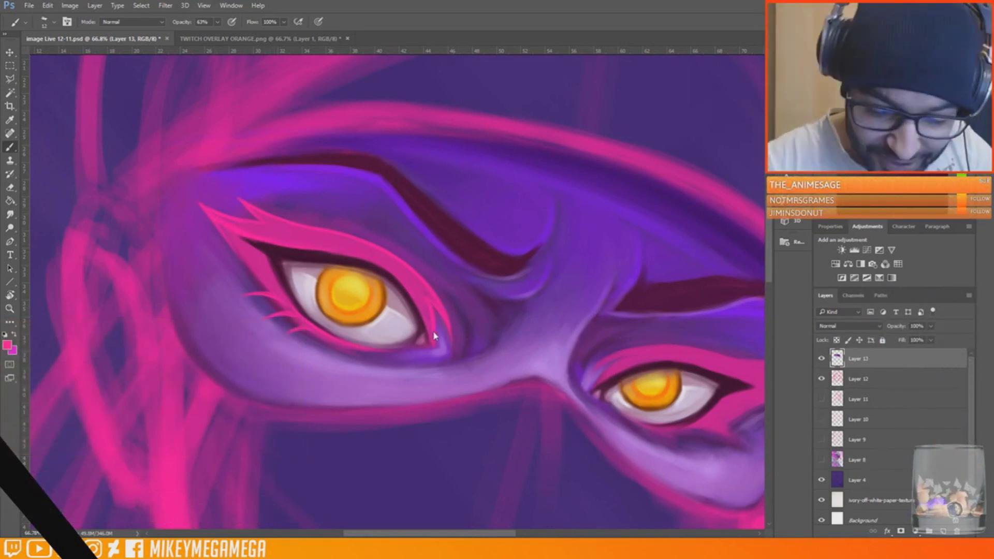
{"action": "left_click_drag", "start_coordinate": [460, 299], "coordinate": [290, 214]}
{"action": "left_click_drag", "start_coordinate": [501, 515], "coordinate": [591, 443]}
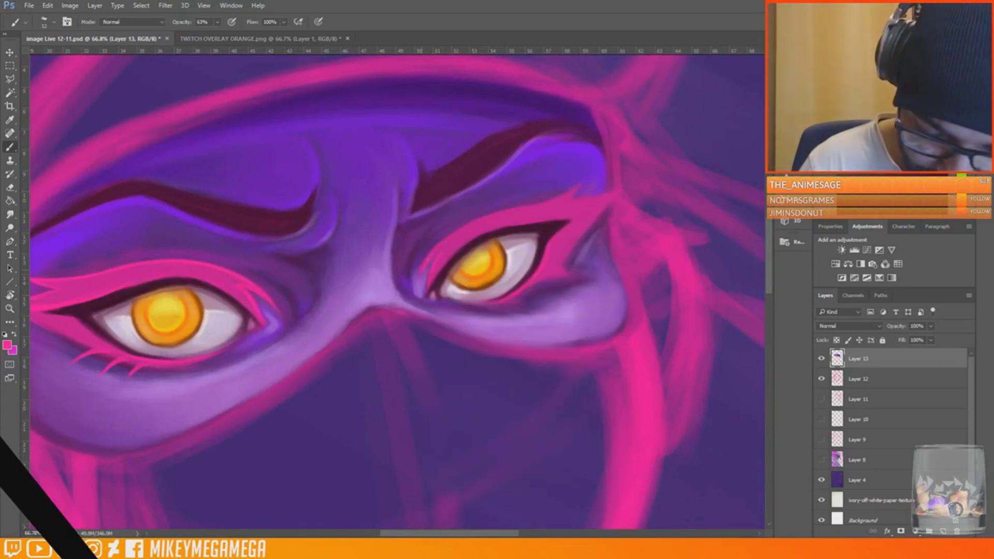
Sharpen the pink makeup of the eye on the right with bright pink edges and a pointed outer wing
{"action": "left_click_drag", "start_coordinate": [429, 254], "coordinate": [463, 226]}
{"action": "key", "text": "r"}
{"action": "left_click_drag", "start_coordinate": [700, 377], "coordinate": [704, 217]}
{"action": "left_click_drag", "start_coordinate": [517, 207], "coordinate": [525, 341]}
{"action": "mouse_move", "coordinate": [423, 336]}
{"action": "left_mouse_down"}
{"action": "mouse_move", "coordinate": [431, 323]}
{"action": "mouse_move", "coordinate": [410, 193]}
{"action": "left_mouse_up"}
{"action": "left_click_drag", "start_coordinate": [716, 129], "coordinate": [740, 189]}
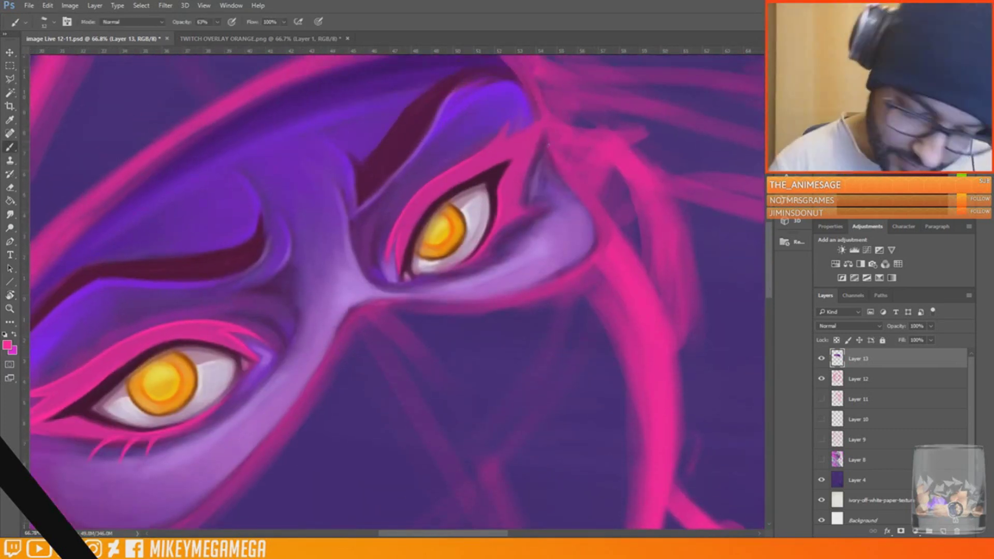
{"action": "mouse_move", "coordinate": [486, 148]}
{"action": "left_mouse_down"}
{"action": "mouse_move", "coordinate": [511, 119]}
{"action": "mouse_move", "coordinate": [620, 136]}
{"action": "left_mouse_up"}
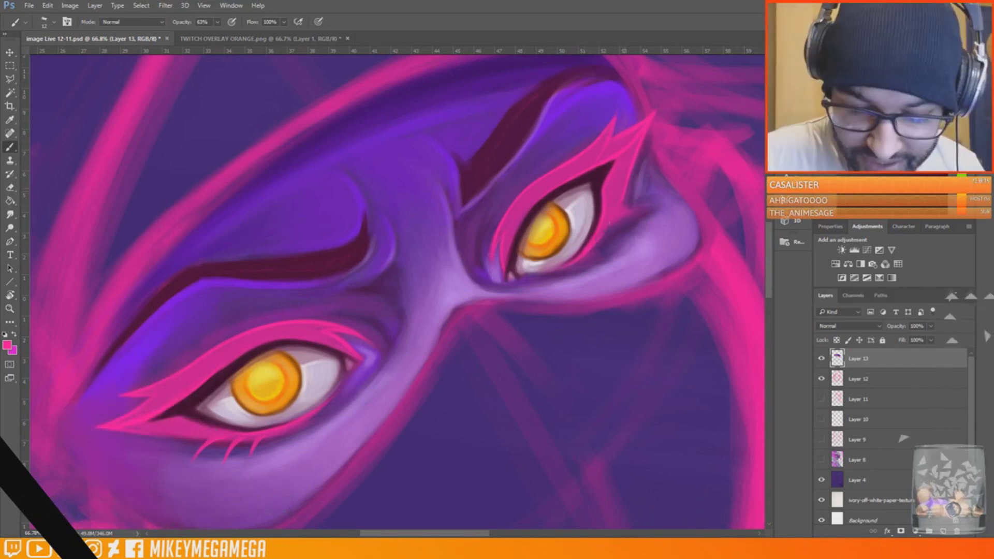
Add pink lower lashes to the eye on the right and shade the skin beneath them with sampled purples
{"action": "key", "text": "r"}
{"action": "left_click_drag", "start_coordinate": [667, 197], "coordinate": [635, 310]}
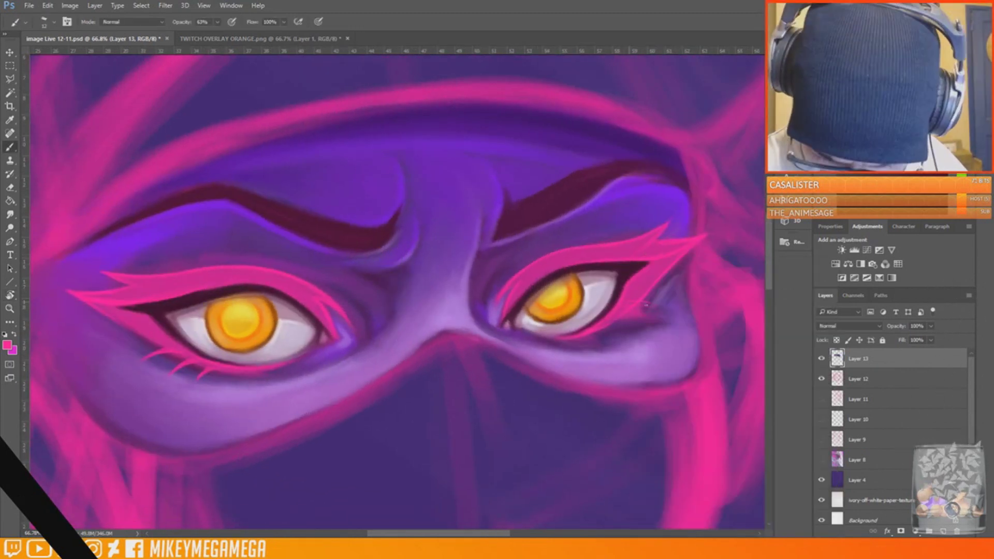
{"action": "left_click", "coordinate": [627, 325], "text": "alt"}
{"action": "left_click", "coordinate": [638, 313], "text": "alt"}
{"action": "left_click", "coordinate": [656, 318], "text": "alt"}
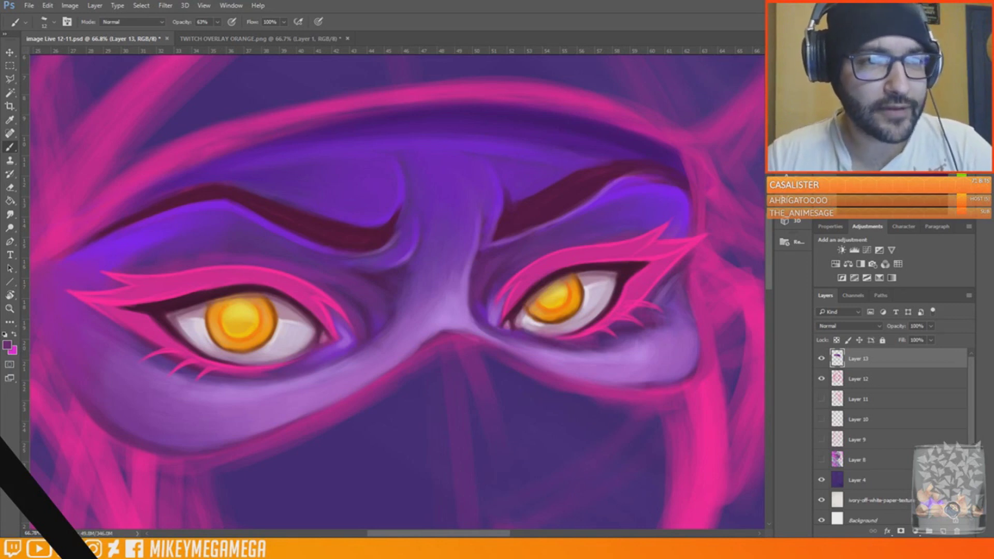
{"action": "left_click", "coordinate": [644, 349], "text": "alt"}
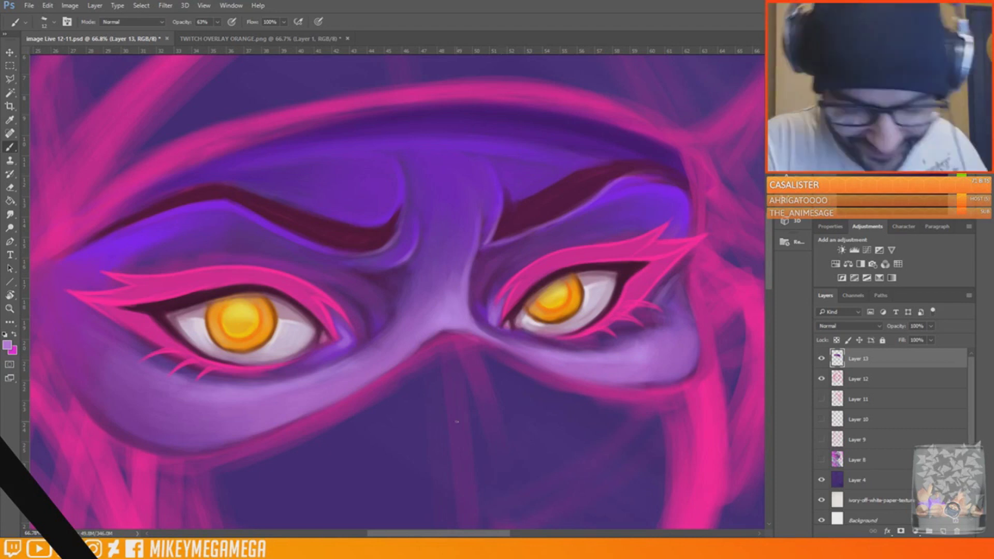
Shade the top of the iris on the right and paint light pink tear ducts in both inner eye corners
{"action": "left_click", "coordinate": [542, 295], "text": "alt"}
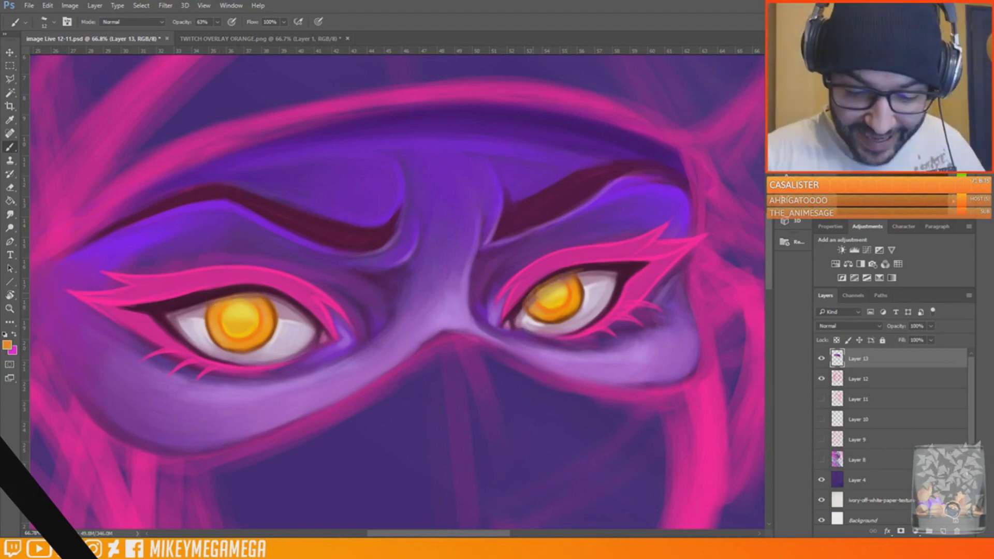
{"action": "left_click", "coordinate": [548, 296], "text": "alt"}
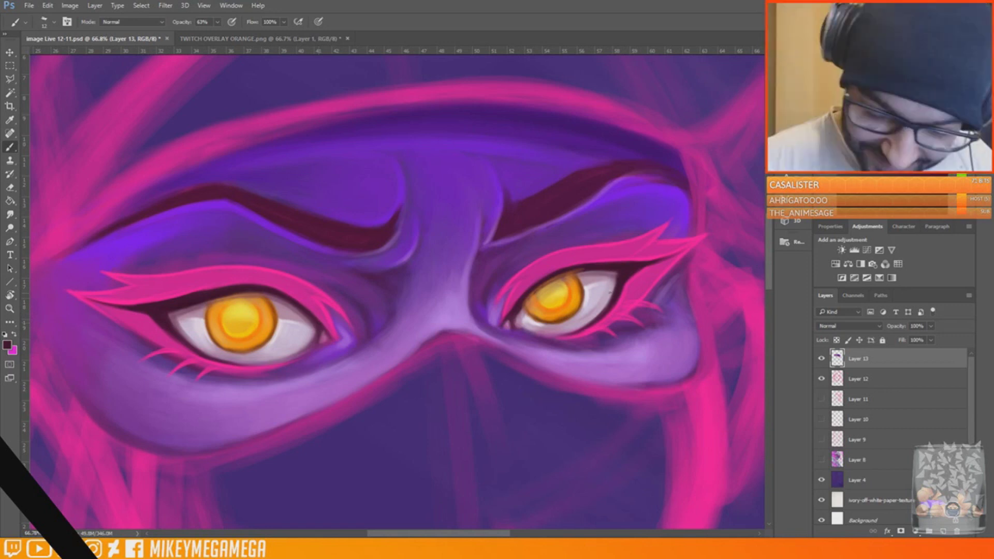
{"action": "left_click", "coordinate": [507, 325], "text": "alt"}
{"action": "left_click_drag", "start_coordinate": [506, 324], "coordinate": [508, 326]}
{"action": "left_click_drag", "start_coordinate": [323, 337], "coordinate": [325, 340]}
{"action": "left_click_drag", "start_coordinate": [324, 296], "coordinate": [236, 318]}
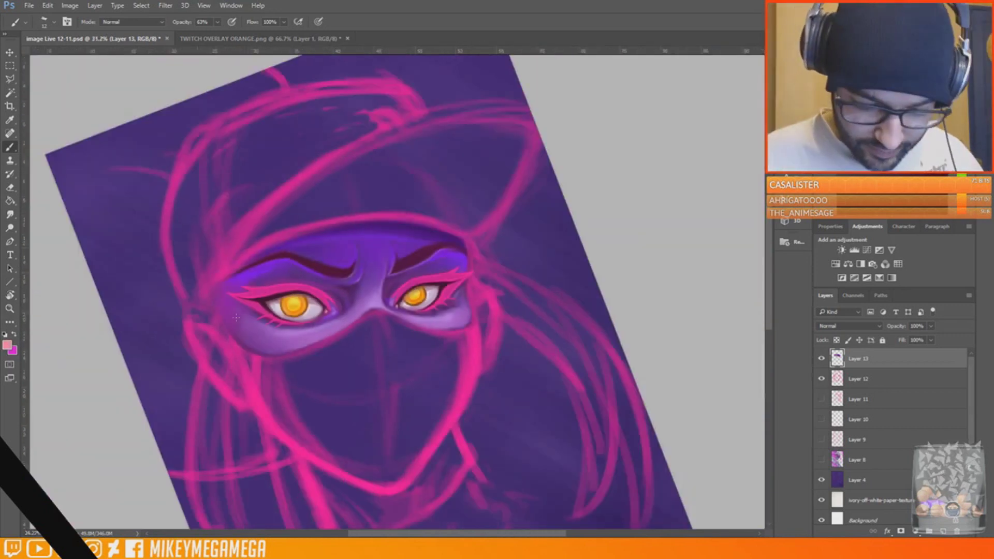
Enlarge the brush and soften the mask edge beside the nose bridge with sampled purples
{"action": "scroll", "coordinate": [236, 317], "scroll_direction": "up", "scroll_amount": 2}
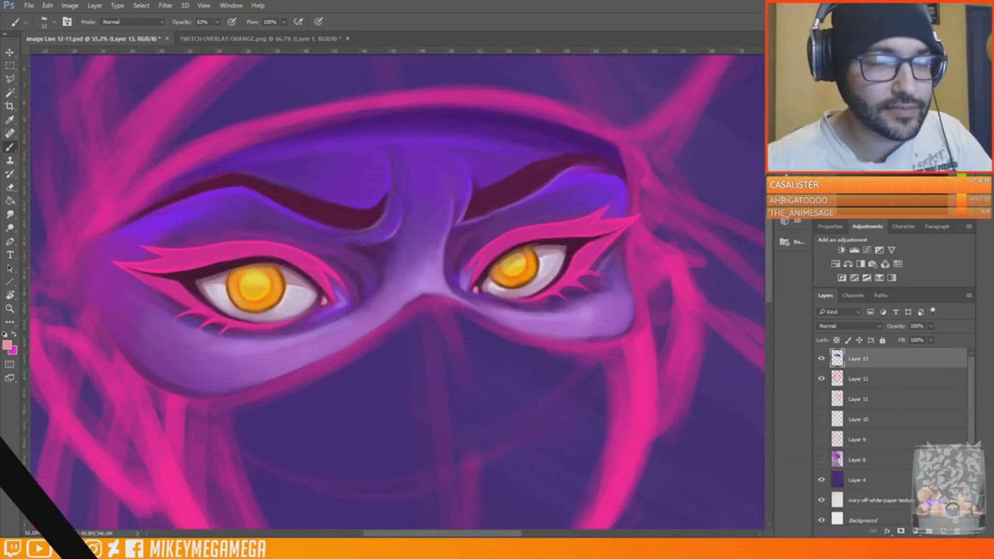
{"action": "left_click", "coordinate": [459, 272], "text": "alt"}
{"action": "key", "text": "bracketright"}
{"action": "key", "text": "bracketright"}
{"action": "key", "text": "bracketright"}
{"action": "key", "text": "bracketright"}
{"action": "key", "text": "bracketright"}
{"action": "key", "text": "bracketright"}
{"action": "left_click", "coordinate": [465, 302], "text": "alt"}
{"action": "mouse_move", "coordinate": [460, 298]}
{"action": "left_mouse_down"}
{"action": "mouse_move", "coordinate": [469, 306]}
{"action": "mouse_move", "coordinate": [449, 274]}
{"action": "left_mouse_up"}
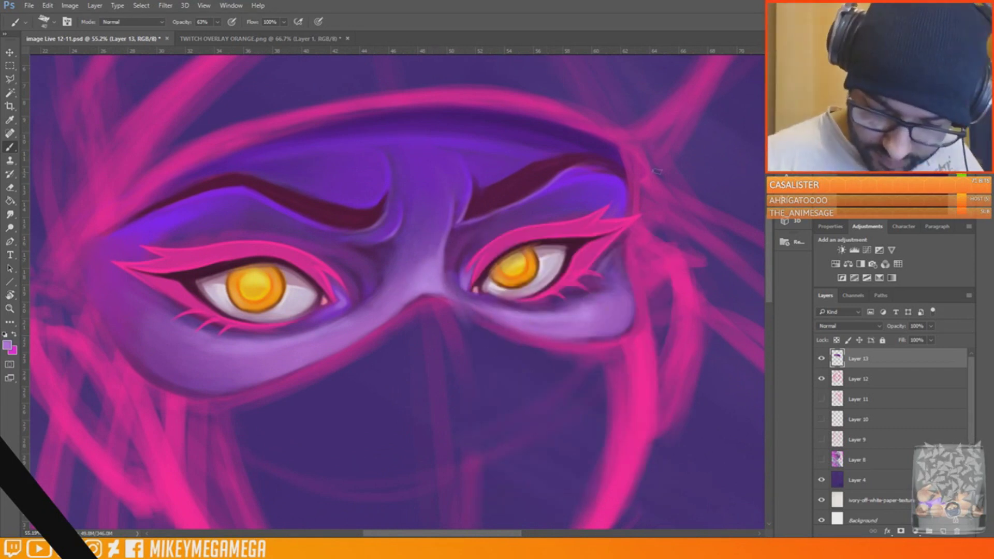
Run the Flip Canvas Horizontal action and reset the canvas rotation
{"action": "scroll", "coordinate": [397, 292], "scroll_direction": "up", "scroll_amount": 1}
{"action": "key", "text": "r"}
{"action": "left_click_drag", "start_coordinate": [597, 189], "coordinate": [604, 204]}
{"action": "left_click", "coordinate": [784, 67]}
{"action": "left_click", "coordinate": [709, 151]}
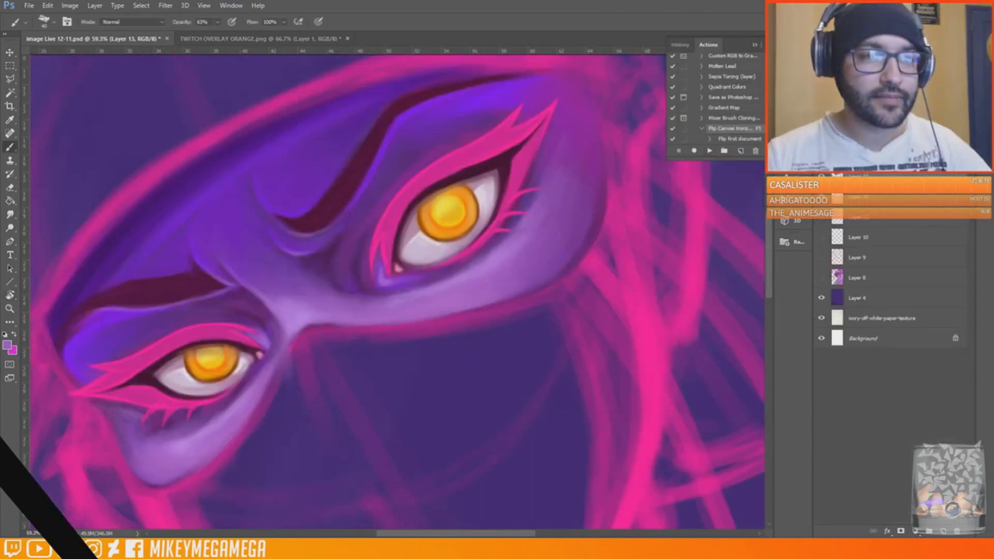
{"action": "key", "text": "Escape"}
Set a smaller brush size and refine the left eye's inner corner and lower lid with sampled purples and pinks
{"action": "scroll", "coordinate": [397, 292], "scroll_direction": "up", "scroll_amount": 3}
{"action": "left_click", "coordinate": [357, 306], "text": "alt"}
{"action": "right_click", "coordinate": [356, 256]}
{"action": "left_click_drag", "start_coordinate": [416, 283], "coordinate": [411, 283]}
{"action": "key", "text": "Return"}
{"action": "left_click", "coordinate": [339, 298], "text": "alt"}
{"action": "mouse_move", "coordinate": [327, 294]}
{"action": "left_mouse_down"}
{"action": "mouse_move", "coordinate": [353, 284]}
{"action": "mouse_move", "coordinate": [363, 296]}
{"action": "mouse_move", "coordinate": [342, 310]}
{"action": "mouse_move", "coordinate": [297, 314]}
{"action": "left_mouse_up"}
{"action": "left_click", "coordinate": [337, 309], "text": "alt"}
{"action": "left_click", "coordinate": [341, 301], "text": "alt"}
{"action": "left_click", "coordinate": [320, 312], "text": "alt"}
{"action": "left_click", "coordinate": [296, 315], "text": "alt"}
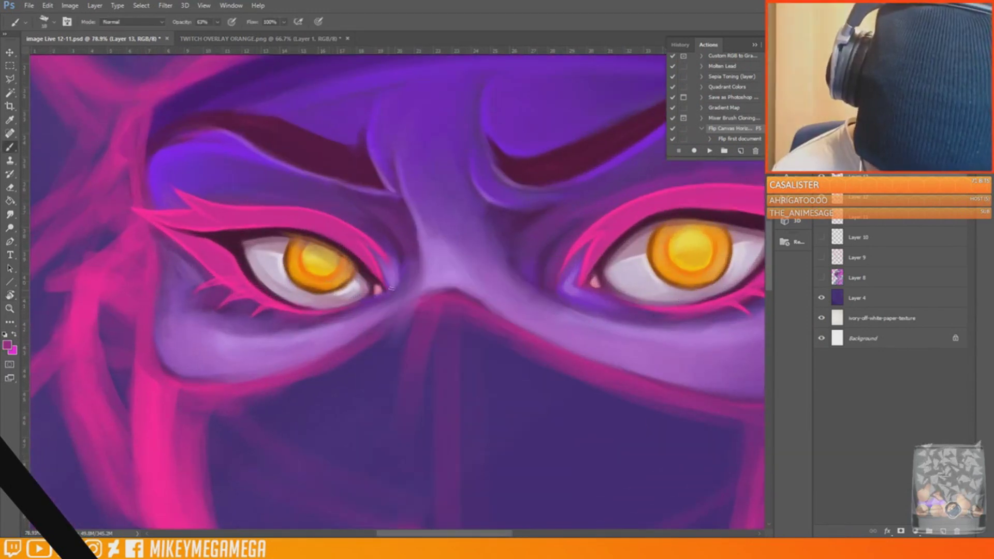
Add a new layer and shade the inner socket beside the right eye with a sampled dark purple
{"action": "scroll", "coordinate": [374, 298], "scroll_direction": "down", "scroll_amount": 4}
{"action": "scroll", "coordinate": [437, 281], "scroll_direction": "up", "scroll_amount": 4}
{"action": "left_click", "coordinate": [946, 530]}
{"action": "left_click", "coordinate": [7, 346]}
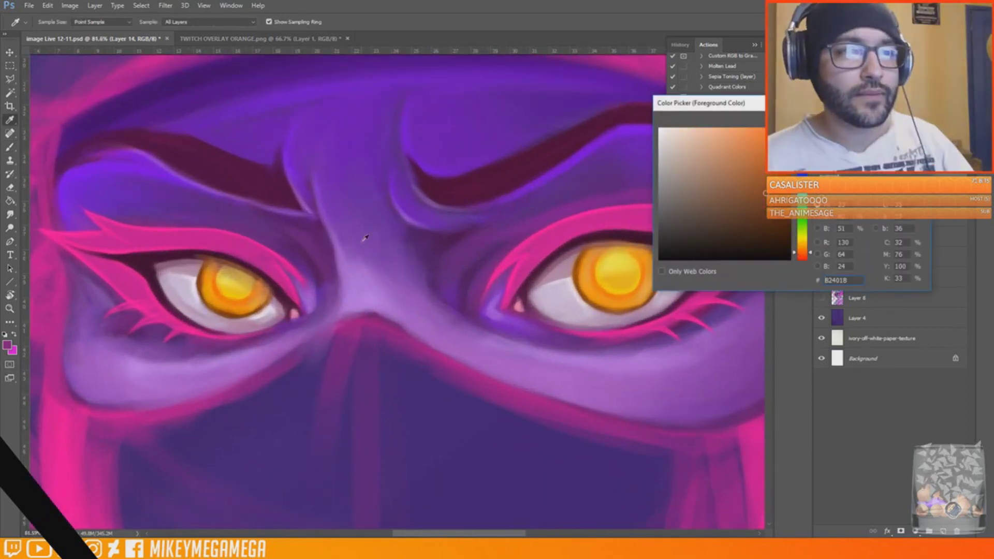
{"action": "left_click", "coordinate": [469, 281]}
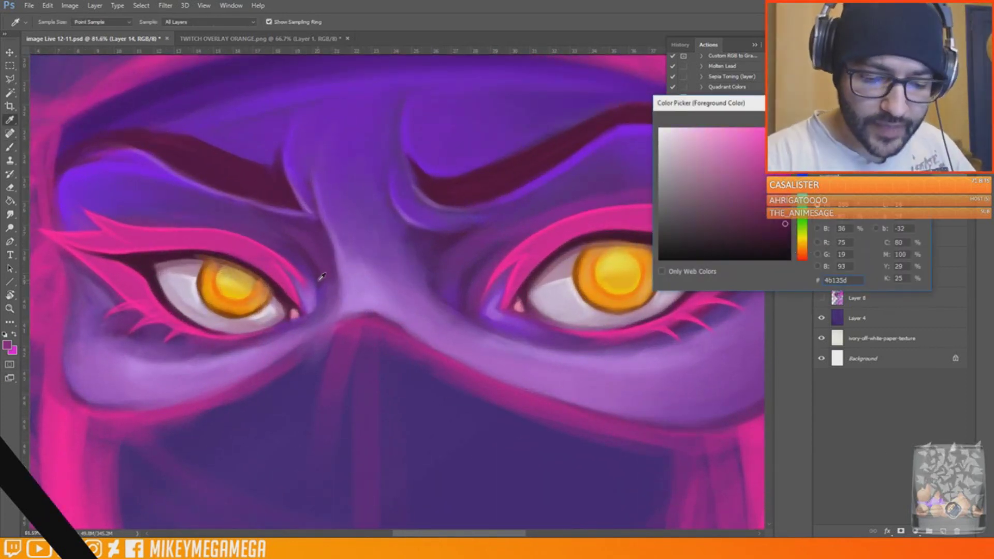
{"action": "key", "text": "Return"}
{"action": "left_click_drag", "start_coordinate": [451, 300], "coordinate": [457, 309]}
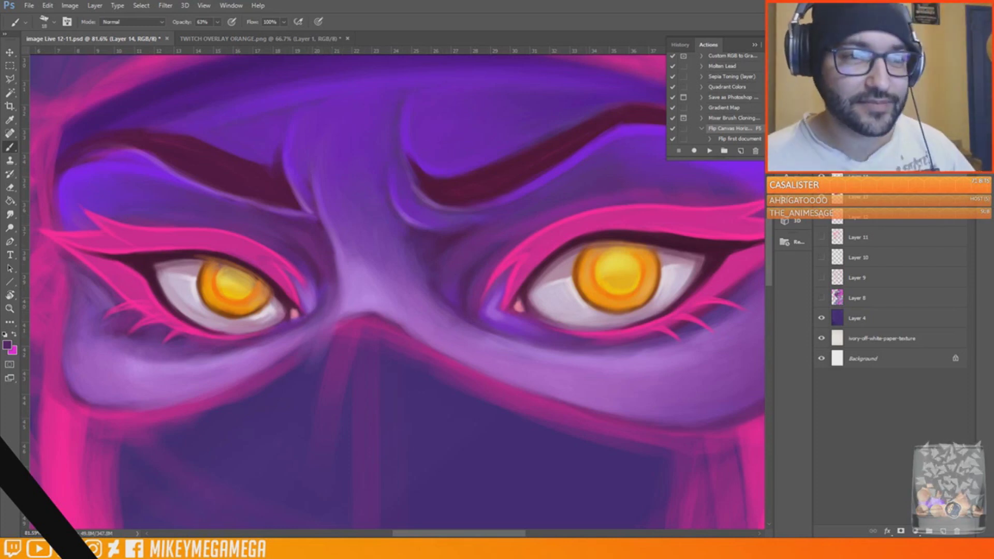
Blend the skin crease below the right eyebrow's inner end with sampled purples
{"action": "left_click", "coordinate": [90, 345], "text": "alt"}
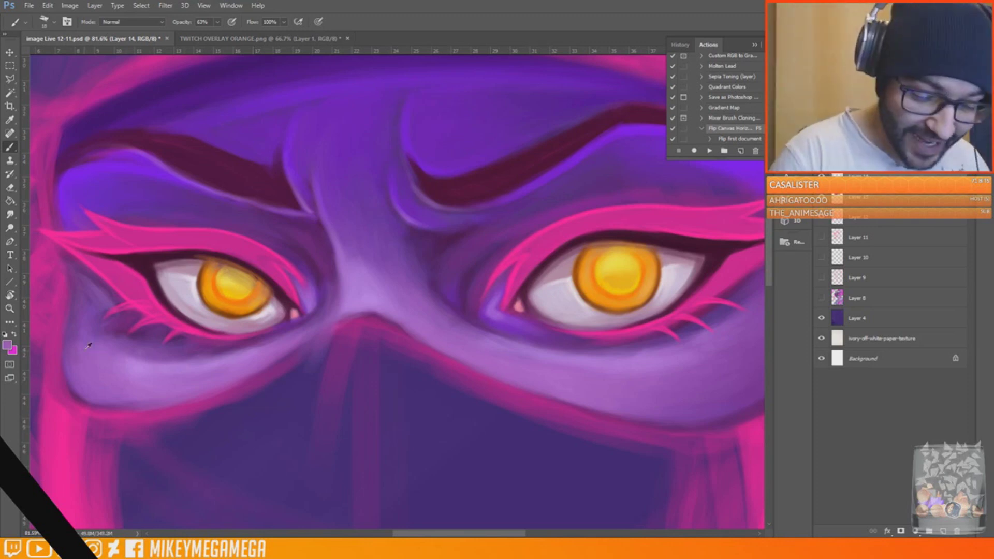
{"action": "left_click", "coordinate": [259, 216], "text": "alt"}
{"action": "mouse_move", "coordinate": [425, 210]}
{"action": "left_mouse_down"}
{"action": "mouse_move", "coordinate": [386, 226]}
{"action": "mouse_move", "coordinate": [444, 222]}
{"action": "left_mouse_up"}
Choose a very dark brown, darken the upper edges of both irises and save the document
{"action": "left_click", "coordinate": [314, 250], "text": "alt"}
{"action": "left_click", "coordinate": [7, 345]}
{"action": "key", "text": "Return"}
{"action": "left_click_drag", "start_coordinate": [572, 251], "coordinate": [582, 250]}
{"action": "left_click_drag", "start_coordinate": [156, 228], "coordinate": [210, 251]}
{"action": "key", "text": "ctrl+s"}
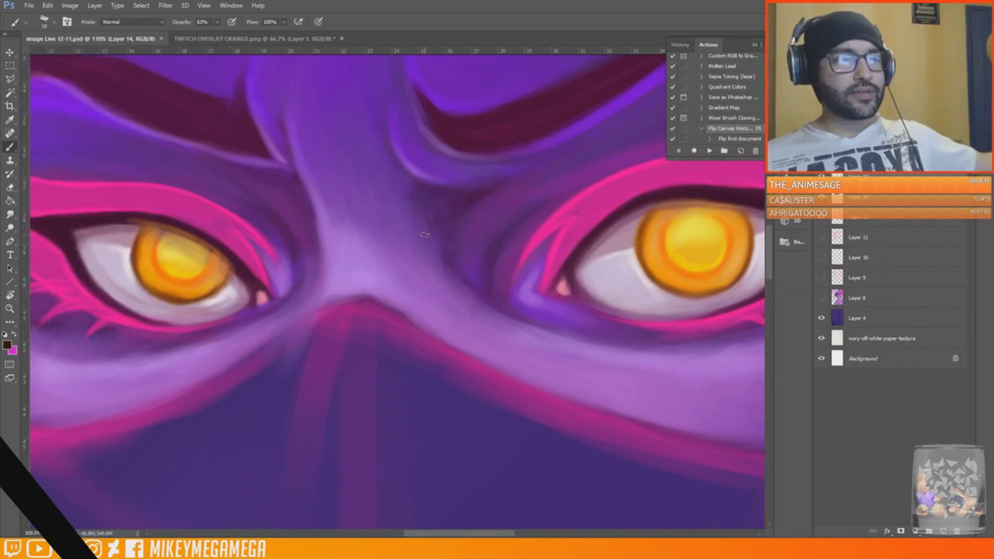
Resize the brush and refine the makeup edge at the left eye's inner corner with sampled pink and purple
{"action": "left_click", "coordinate": [241, 226], "text": "alt"}
{"action": "right_click", "coordinate": [242, 224]}
{"action": "left_click_drag", "start_coordinate": [301, 250], "coordinate": [258, 251]}
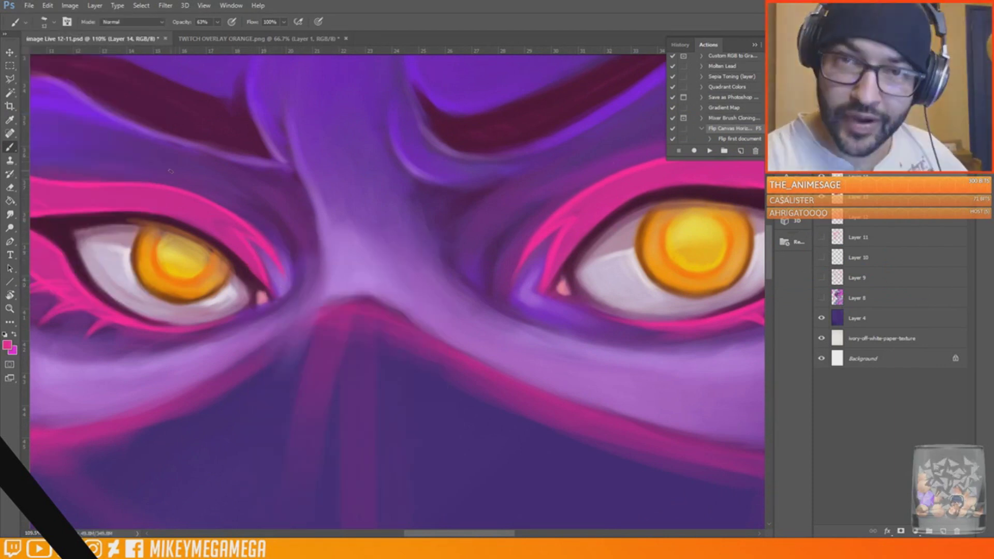
{"action": "left_click", "coordinate": [508, 284], "text": "alt"}
{"action": "left_click_drag", "start_coordinate": [257, 243], "coordinate": [281, 275]}
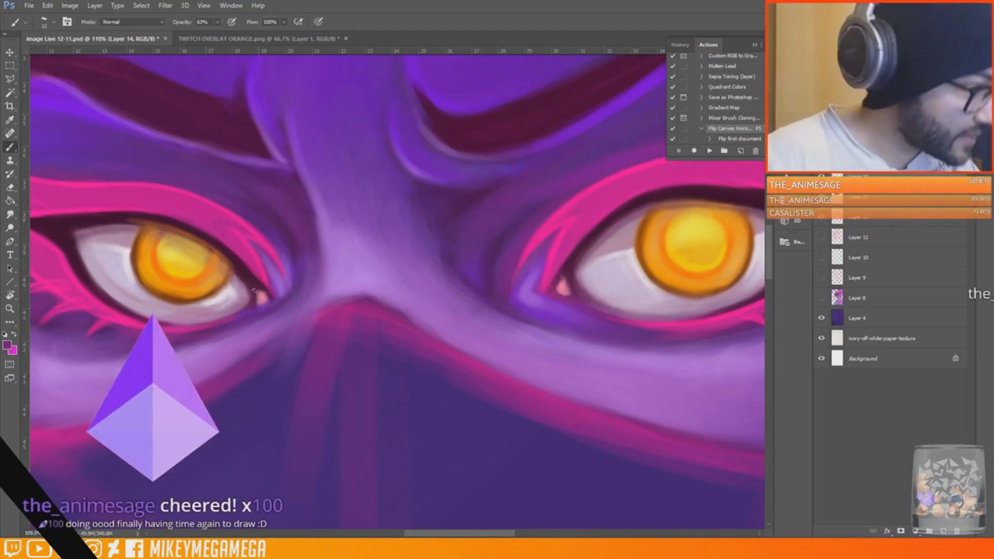
Pick a darker brown based on the iris colour and define the outer rim of the left iris
{"action": "left_click", "coordinate": [141, 246], "text": "alt"}
{"action": "left_click", "coordinate": [7, 344]}
{"action": "left_click", "coordinate": [783, 222]}
{"action": "key", "text": "Return"}
{"action": "left_click_drag", "start_coordinate": [149, 225], "coordinate": [134, 251]}
{"action": "left_click_drag", "start_coordinate": [233, 268], "coordinate": [220, 290]}
Blend the centre of the left iris with yellows and oranges sampled from both eyes
{"action": "left_click", "coordinate": [181, 254], "text": "alt"}
{"action": "mouse_move", "coordinate": [176, 236]}
{"action": "left_mouse_down"}
{"action": "mouse_move", "coordinate": [202, 244]}
{"action": "mouse_move", "coordinate": [208, 248]}
{"action": "mouse_move", "coordinate": [172, 227]}
{"action": "mouse_move", "coordinate": [205, 260]}
{"action": "left_mouse_up"}
{"action": "left_click", "coordinate": [156, 254], "text": "alt"}
{"action": "left_click", "coordinate": [695, 227], "text": "alt"}
{"action": "left_click", "coordinate": [729, 253], "text": "alt"}
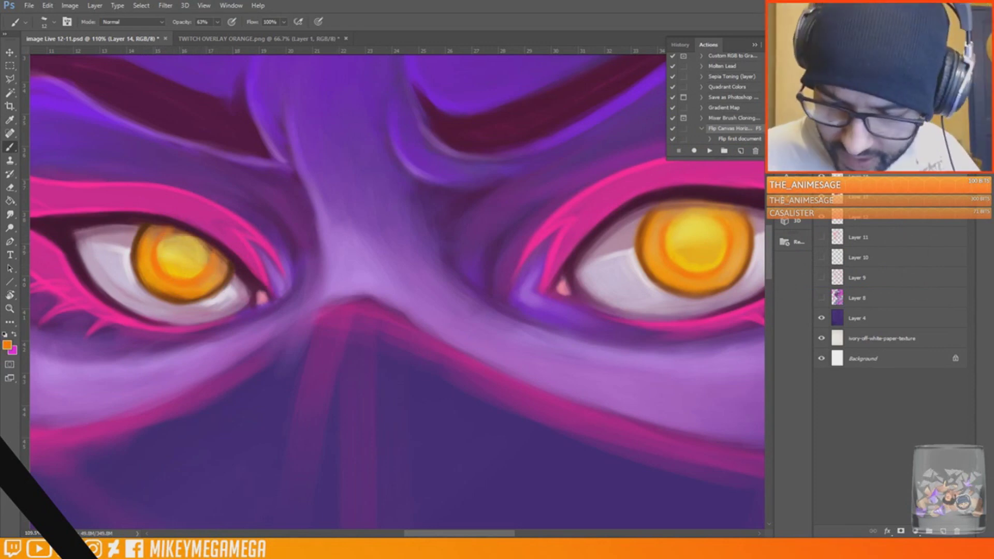
Switch the workspace arrangement so the adjustments and the top of the layer list are visible
{"action": "left_click", "coordinate": [231, 6]}
{"action": "mouse_move", "coordinate": [243, 26]}
{"action": "left_click", "coordinate": [409, 29]}
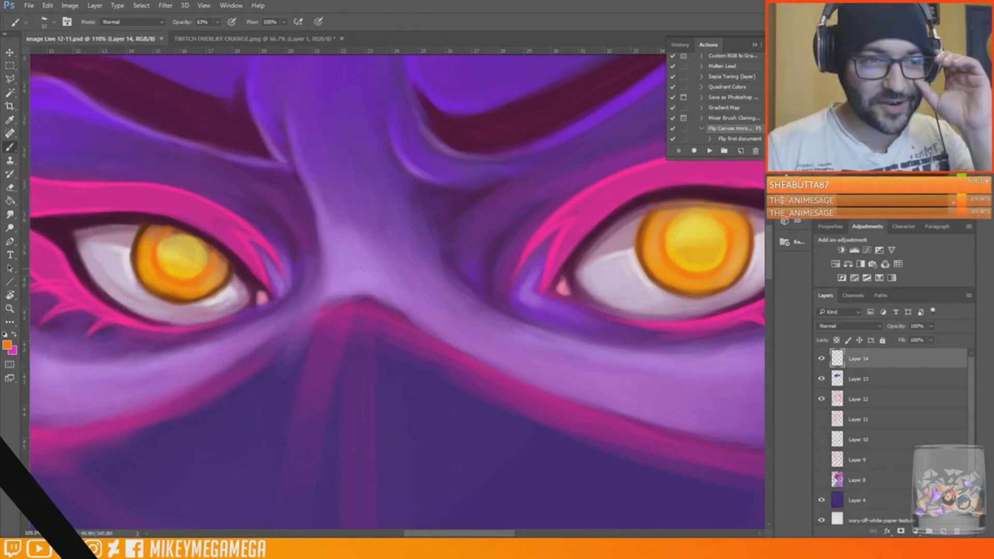
Refine the inner corners and lower lids of both eyes with sampled light purples and save the document
{"action": "left_click", "coordinate": [529, 297], "text": "alt"}
{"action": "left_click_drag", "start_coordinate": [533, 292], "coordinate": [539, 277]}
{"action": "left_click", "coordinate": [290, 306], "text": "alt"}
{"action": "left_click_drag", "start_coordinate": [284, 291], "coordinate": [259, 312]}
{"action": "left_click_drag", "start_coordinate": [562, 304], "coordinate": [593, 313]}
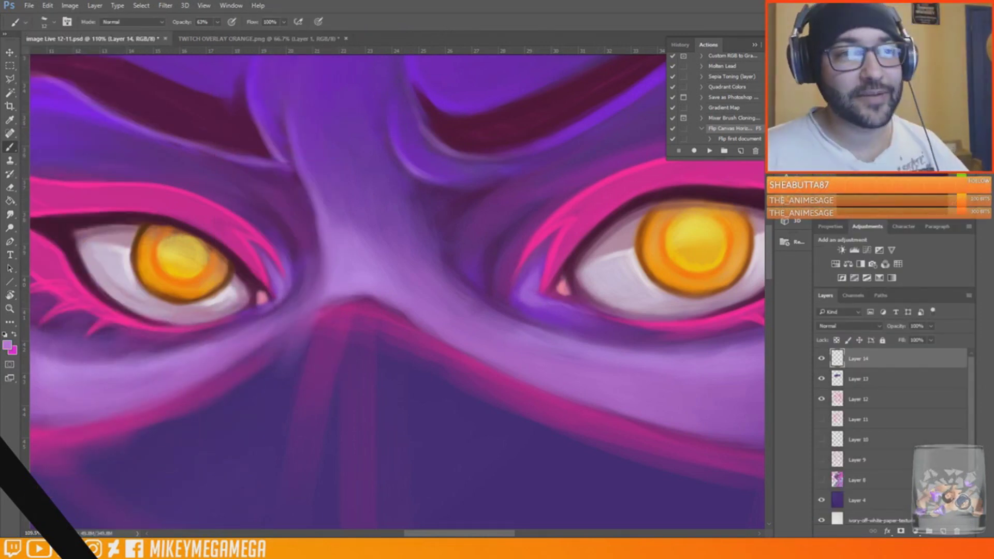
{"action": "scroll", "coordinate": [367, 283], "scroll_direction": "down", "scroll_amount": 12}
{"action": "scroll", "coordinate": [358, 284], "scroll_direction": "up", "scroll_amount": 3}
{"action": "key", "text": "ctrl+s"}
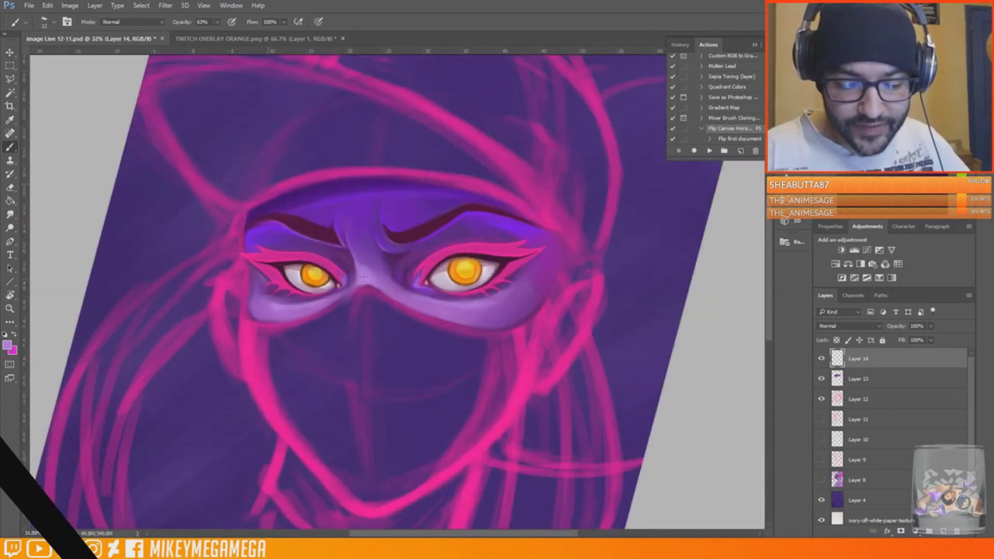
Resize the brush and paint a small round dark pupil in the centre of the right iris
{"action": "scroll", "coordinate": [357, 290], "scroll_direction": "up", "scroll_amount": 3}
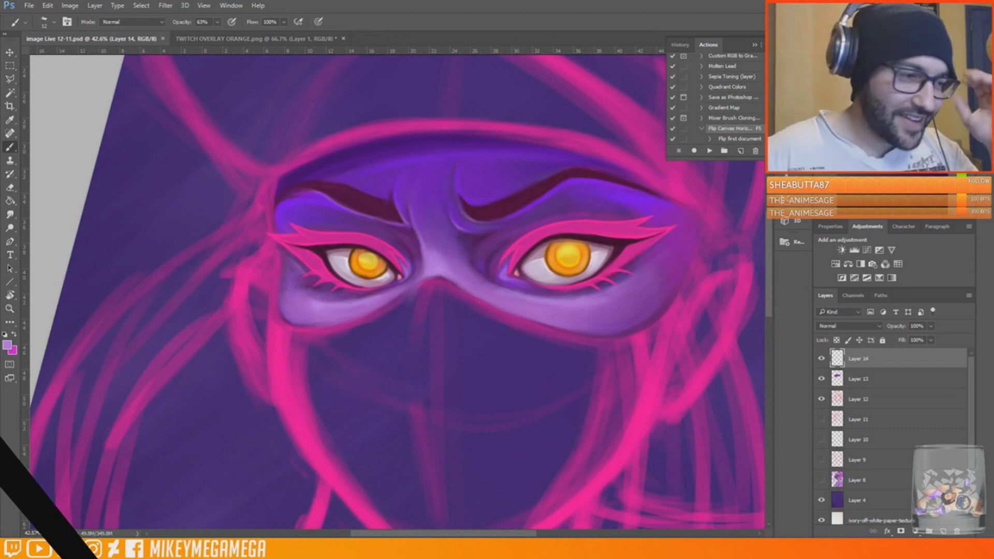
{"action": "scroll", "coordinate": [741, 230], "scroll_direction": "up", "scroll_amount": 1}
{"action": "right_click", "coordinate": [292, 303]}
{"action": "left_click", "coordinate": [292, 303]}
{"action": "scroll", "coordinate": [484, 253], "scroll_direction": "up", "scroll_amount": 5}
{"action": "left_click", "coordinate": [642, 259], "text": "alt"}
{"action": "left_click_drag", "start_coordinate": [663, 298], "coordinate": [665, 299]}
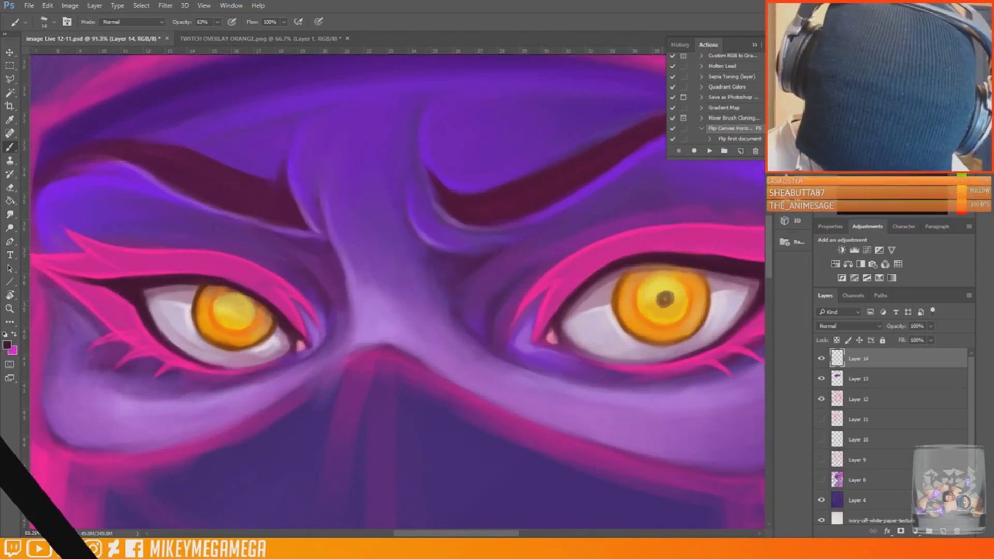
{"action": "left_click", "coordinate": [664, 298]}
{"action": "left_click_drag", "start_coordinate": [663, 296], "coordinate": [668, 292]}
Adjust the brush size and paint a matching dark pupil in the left iris
{"action": "right_click", "coordinate": [238, 309]}
{"action": "left_click", "coordinate": [287, 282]}
{"action": "mouse_move", "coordinate": [236, 309]}
{"action": "left_mouse_down"}
{"action": "mouse_move", "coordinate": [266, 335]}
{"action": "mouse_move", "coordinate": [302, 342]}
{"action": "mouse_move", "coordinate": [322, 321]}
{"action": "left_mouse_up"}
{"action": "scroll", "coordinate": [549, 281], "scroll_direction": "down", "scroll_amount": 6}
{"action": "scroll", "coordinate": [510, 295], "scroll_direction": "up", "scroll_amount": 6}
{"action": "scroll", "coordinate": [331, 289], "scroll_direction": "down", "scroll_amount": 2}
{"action": "scroll", "coordinate": [317, 282], "scroll_direction": "up", "scroll_amount": 1}
Darken the outer rim of the left iris with a sampled brown
{"action": "left_click", "coordinate": [260, 310], "text": "alt"}
{"action": "left_click", "coordinate": [322, 319], "text": "alt"}
{"action": "left_click", "coordinate": [642, 284], "text": "alt"}
{"action": "mouse_move", "coordinate": [250, 293]}
{"action": "left_mouse_down"}
{"action": "mouse_move", "coordinate": [248, 320]}
{"action": "mouse_move", "coordinate": [261, 339]}
{"action": "left_mouse_up"}
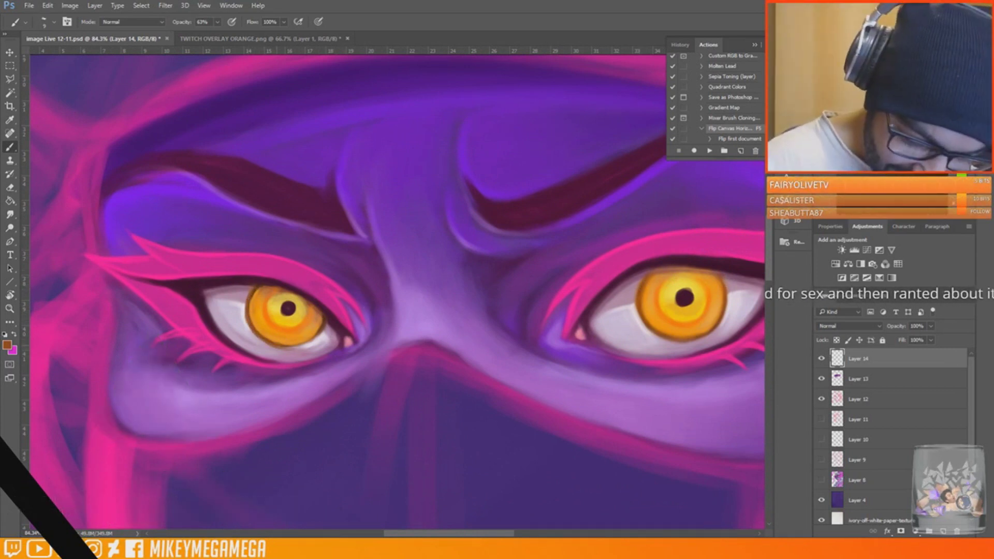
Paint orange and yellow tones around the left pupil using colours sampled from the iris
{"action": "right_click", "coordinate": [260, 294]}
{"action": "left_click", "coordinate": [269, 299], "text": "alt"}
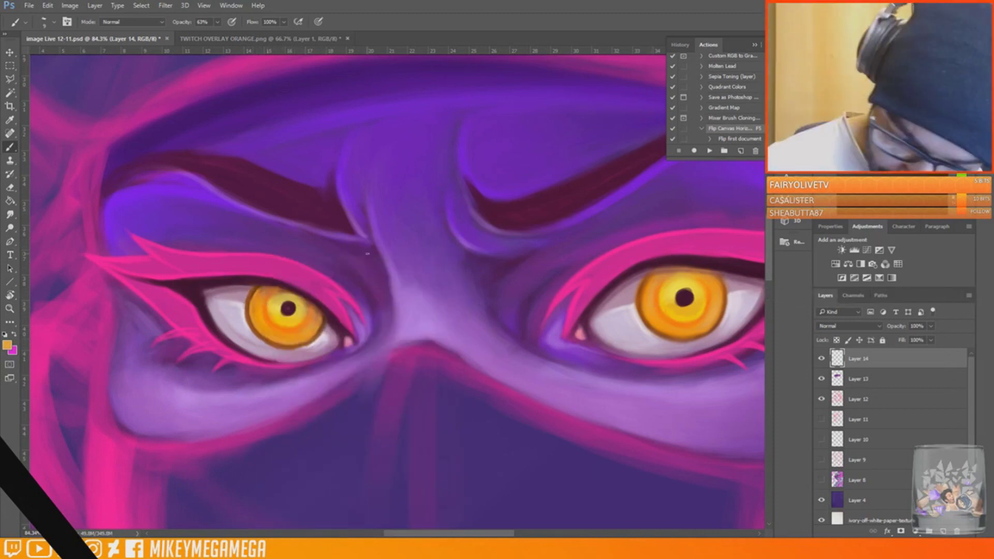
{"action": "left_click", "coordinate": [263, 296], "text": "alt"}
{"action": "left_click", "coordinate": [268, 296], "text": "alt"}
{"action": "left_click", "coordinate": [311, 320], "text": "alt"}
{"action": "mouse_move", "coordinate": [268, 301]}
{"action": "left_mouse_down"}
{"action": "mouse_move", "coordinate": [277, 326]}
{"action": "mouse_move", "coordinate": [308, 305]}
{"action": "left_mouse_up"}
{"action": "left_click", "coordinate": [283, 300], "text": "alt"}
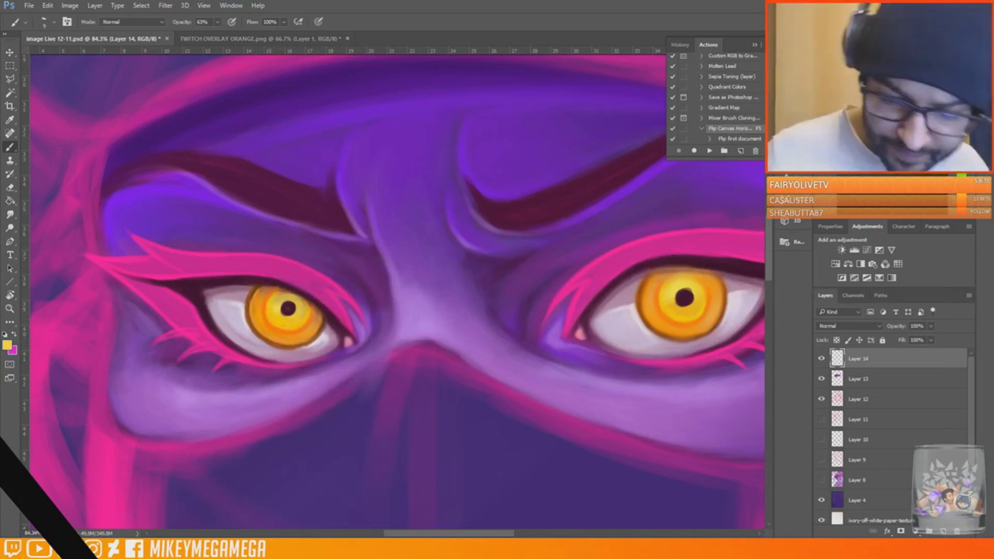
Refine the iris rings and edges of both eyes with sampled yellows, oranges and eye white
{"action": "right_click", "coordinate": [295, 297]}
{"action": "left_click", "coordinate": [275, 301], "text": "alt"}
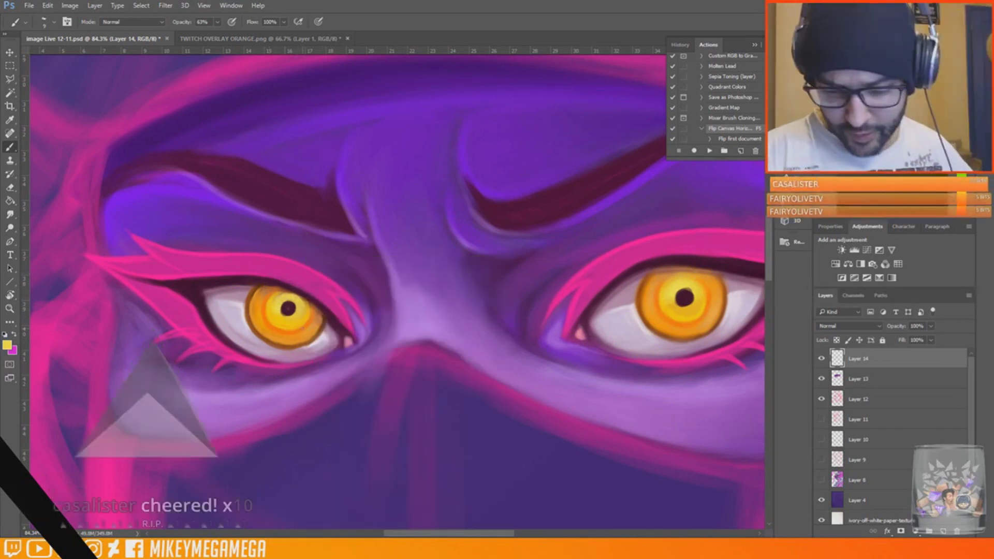
{"action": "left_click", "coordinate": [252, 309], "text": "alt"}
{"action": "left_click", "coordinate": [254, 308], "text": "alt"}
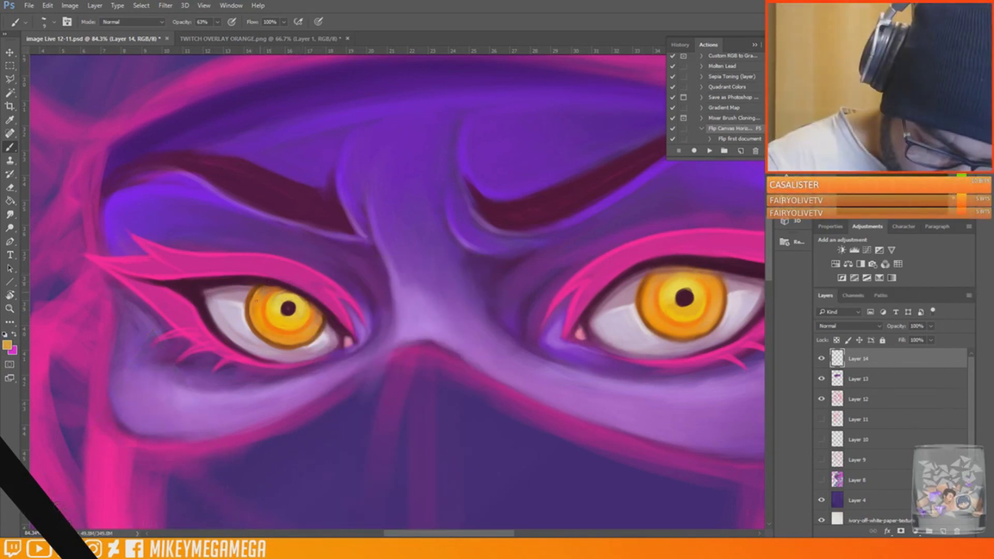
{"action": "left_click", "coordinate": [725, 285], "text": "alt"}
{"action": "left_click", "coordinate": [265, 308], "text": "alt"}
{"action": "left_click", "coordinate": [251, 294], "text": "alt"}
{"action": "left_click", "coordinate": [735, 293], "text": "alt"}
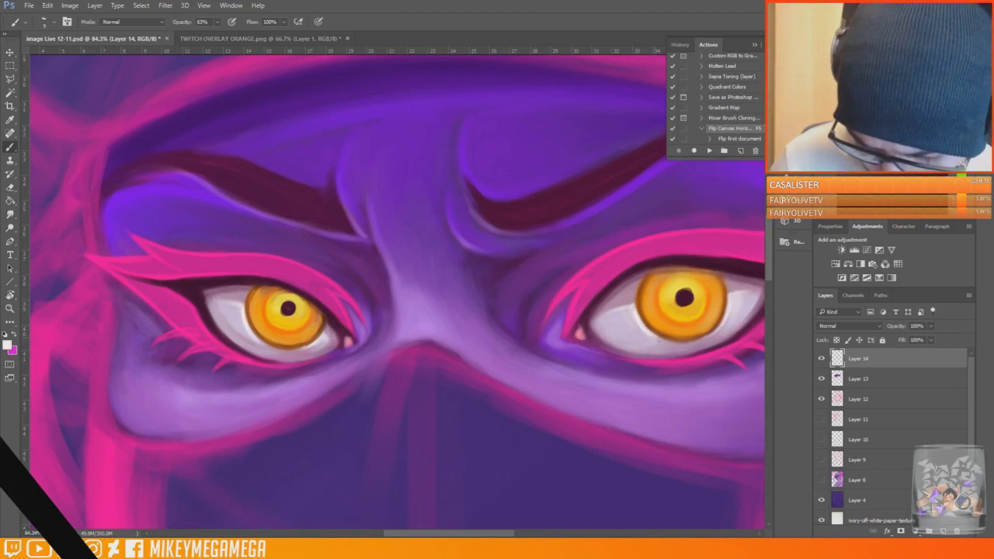
{"action": "left_click", "coordinate": [312, 282], "text": "alt"}
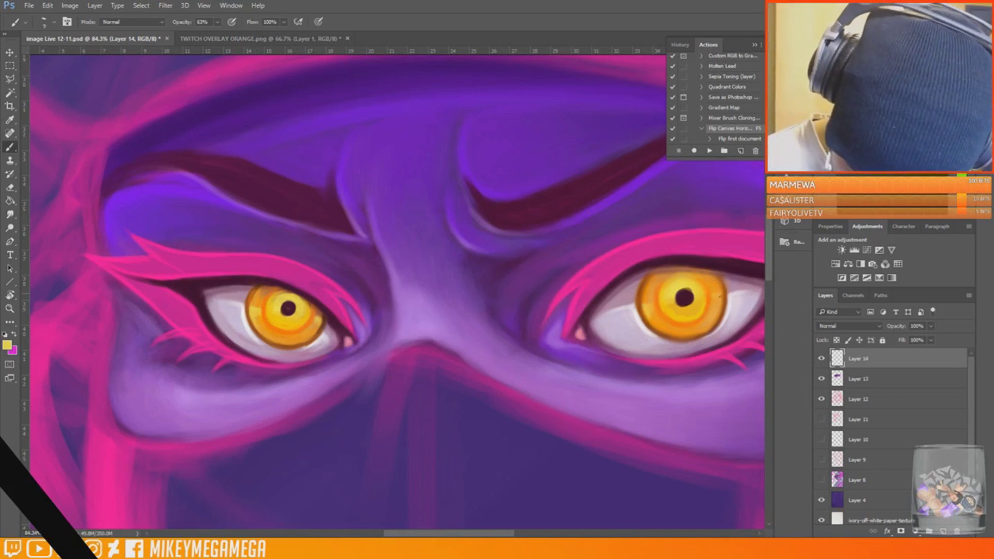
Touch up the lower lashes of both eyes with short curved strokes
{"action": "scroll", "coordinate": [534, 371], "scroll_direction": "up", "scroll_amount": 9}
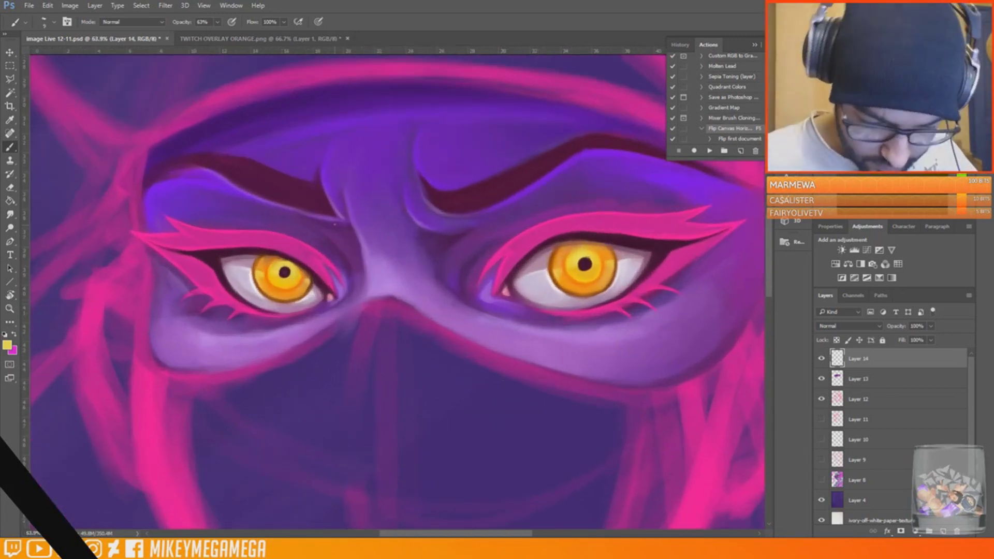
{"action": "scroll", "coordinate": [535, 289], "scroll_direction": "down", "scroll_amount": 1}
{"action": "left_click_drag", "start_coordinate": [163, 310], "coordinate": [191, 302]}
{"action": "left_click_drag", "start_coordinate": [674, 325], "coordinate": [689, 334]}
{"action": "mouse_move", "coordinate": [695, 314]}
{"action": "left_mouse_down"}
{"action": "mouse_move", "coordinate": [719, 324]}
{"action": "mouse_move", "coordinate": [746, 305]}
{"action": "left_mouse_up"}
Sample the dark eyeliner colour, resize the brush and touch up the left eye's lower lash line and pupil
{"action": "left_click", "coordinate": [736, 256], "text": "alt"}
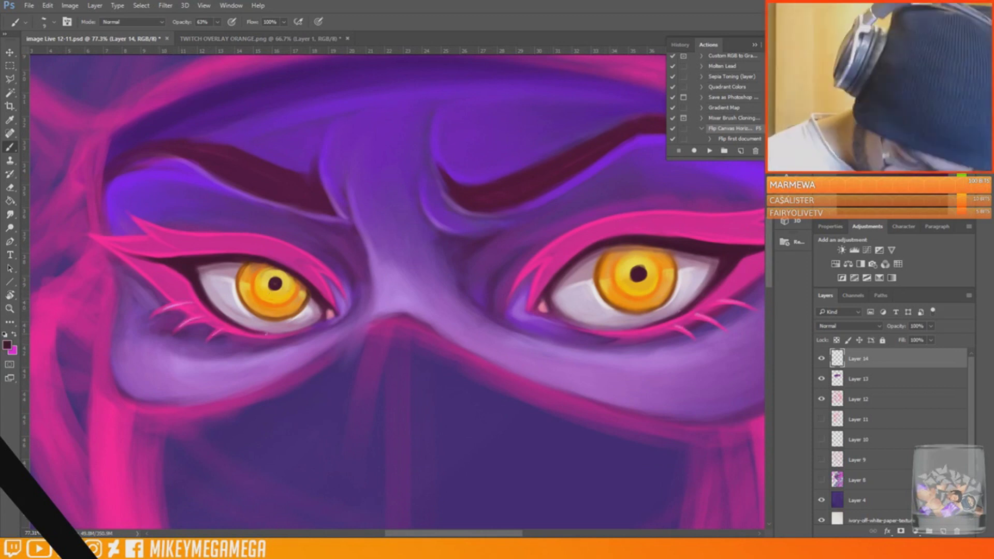
{"action": "right_click", "coordinate": [190, 335]}
{"action": "right_click", "coordinate": [222, 336]}
{"action": "left_click", "coordinate": [275, 283]}
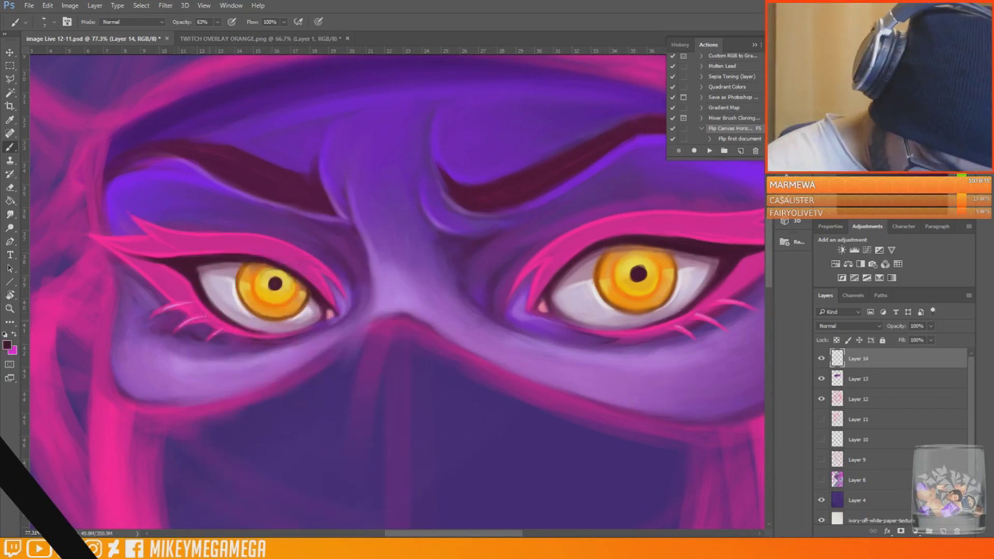
Flip the canvas horizontally and refine the skin along the lower lids of both eyes with sampled purples
{"action": "key", "text": "F5"}
{"action": "scroll", "coordinate": [412, 150], "scroll_direction": "up", "scroll_amount": 2}
{"action": "right_click", "coordinate": [242, 191]}
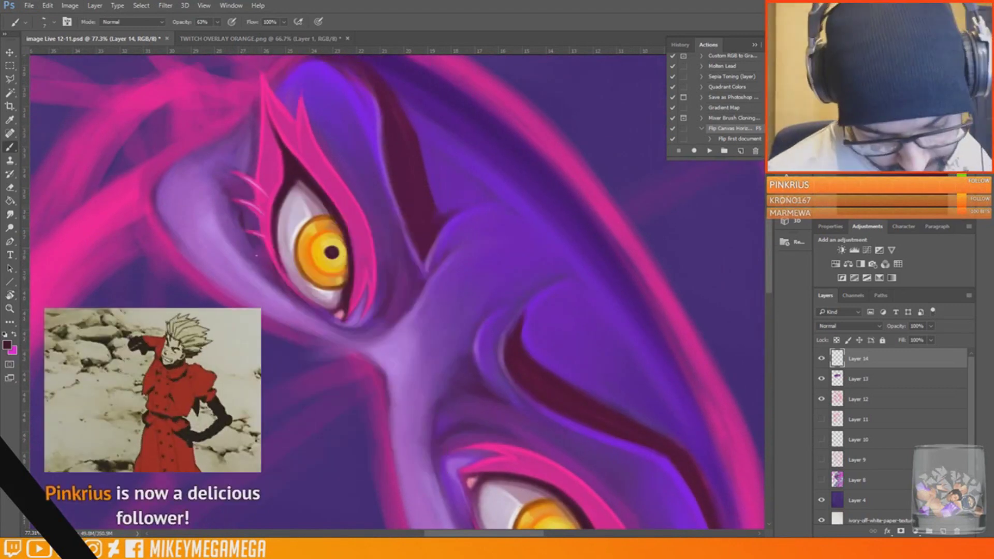
{"action": "left_click", "coordinate": [240, 206], "text": "alt"}
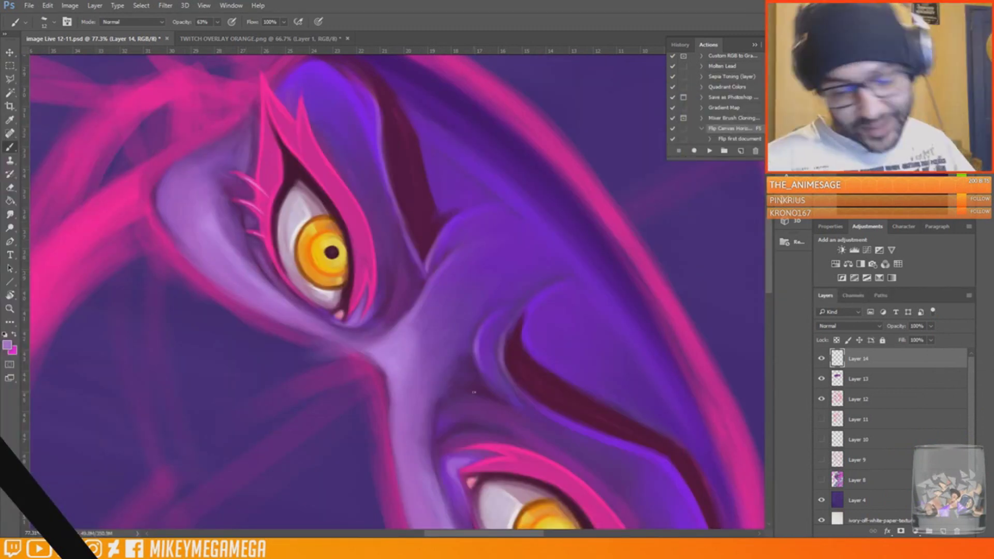
{"action": "left_click", "coordinate": [236, 193], "text": "alt"}
{"action": "left_click", "coordinate": [215, 172], "text": "alt"}
{"action": "right_click", "coordinate": [268, 242]}
{"action": "left_click", "coordinate": [273, 274], "text": "alt"}
{"action": "scroll", "coordinate": [757, 290], "scroll_direction": "down", "scroll_amount": 5}
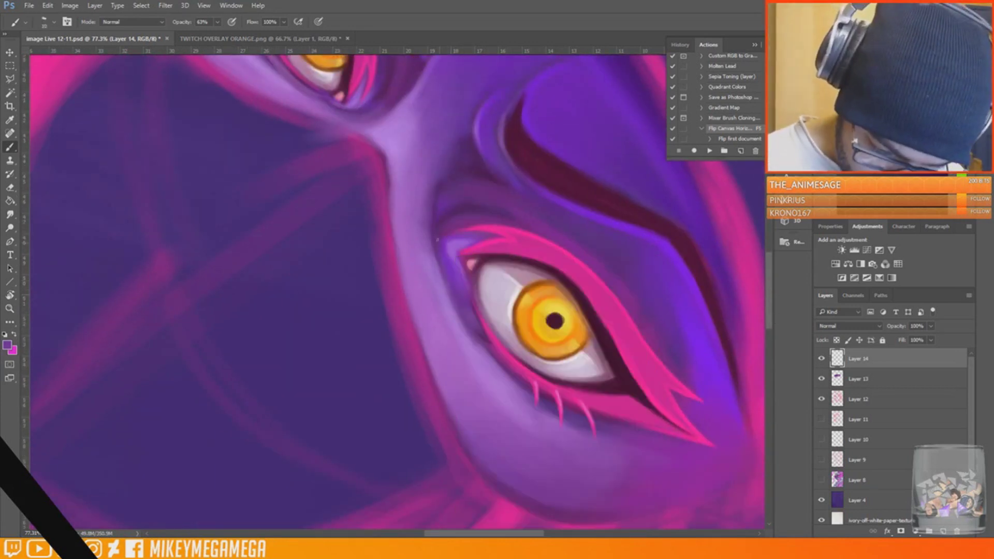
{"action": "left_click_drag", "start_coordinate": [467, 332], "coordinate": [452, 290]}
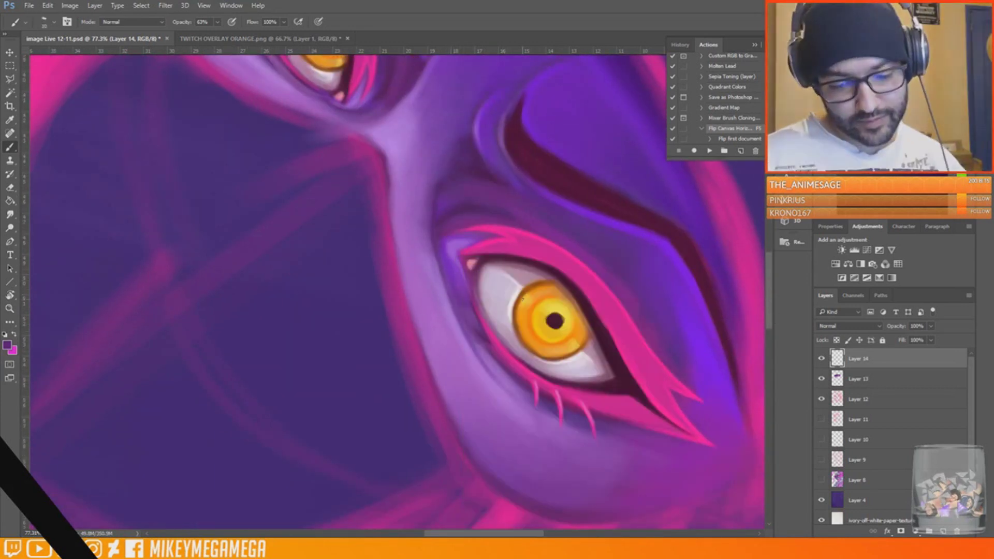
Reset the canvas rotation and save the document
{"action": "scroll", "coordinate": [397, 290], "scroll_direction": "down", "scroll_amount": 6}
{"action": "key", "text": "r"}
{"action": "key", "text": "Escape"}
{"action": "left_click_drag", "start_coordinate": [505, 496], "coordinate": [601, 490]}
{"action": "key", "text": "ctrl+s"}
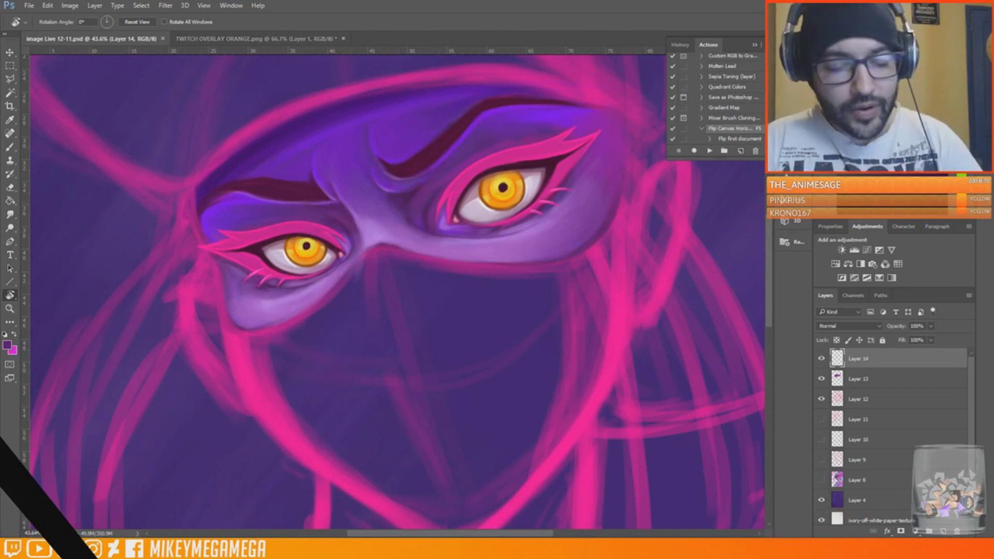
Return to the Brush tool and tint the skin above the left eye with a sampled pink
{"action": "key", "text": "b"}
{"action": "left_click", "coordinate": [434, 190], "text": "alt"}
{"action": "left_click", "coordinate": [448, 190], "text": "alt"}
{"action": "left_click_drag", "start_coordinate": [300, 211], "coordinate": [258, 205]}
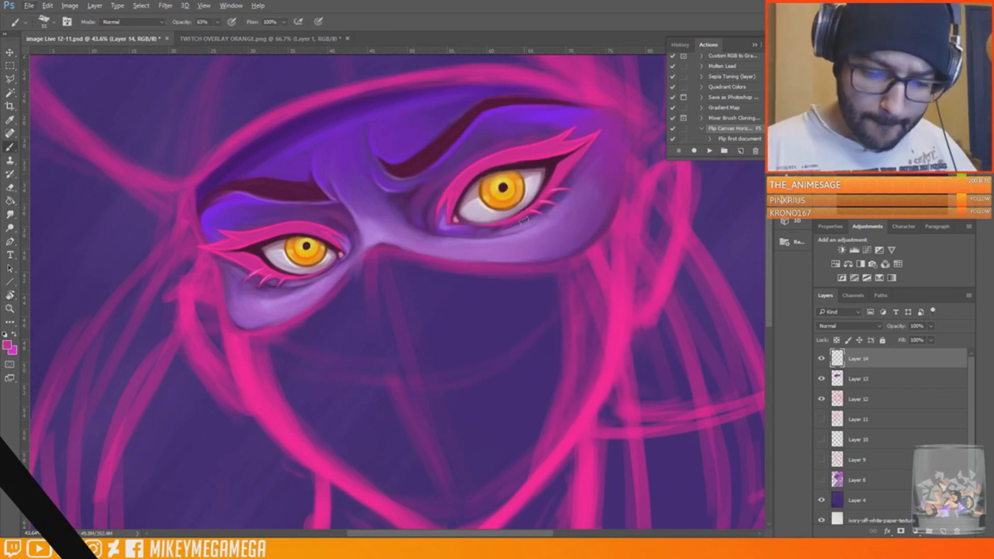
Sample the dark brow colour, reduce the brush size and sharpen the inner end of the right eyebrow
{"action": "scroll", "coordinate": [544, 263], "scroll_direction": "down", "scroll_amount": 4}
{"action": "scroll", "coordinate": [436, 159], "scroll_direction": "up", "scroll_amount": 8}
{"action": "left_click", "coordinate": [459, 244], "text": "alt"}
{"action": "right_click", "coordinate": [460, 244]}
{"action": "left_click_drag", "start_coordinate": [525, 265], "coordinate": [518, 264]}
{"action": "left_click", "coordinate": [432, 231]}
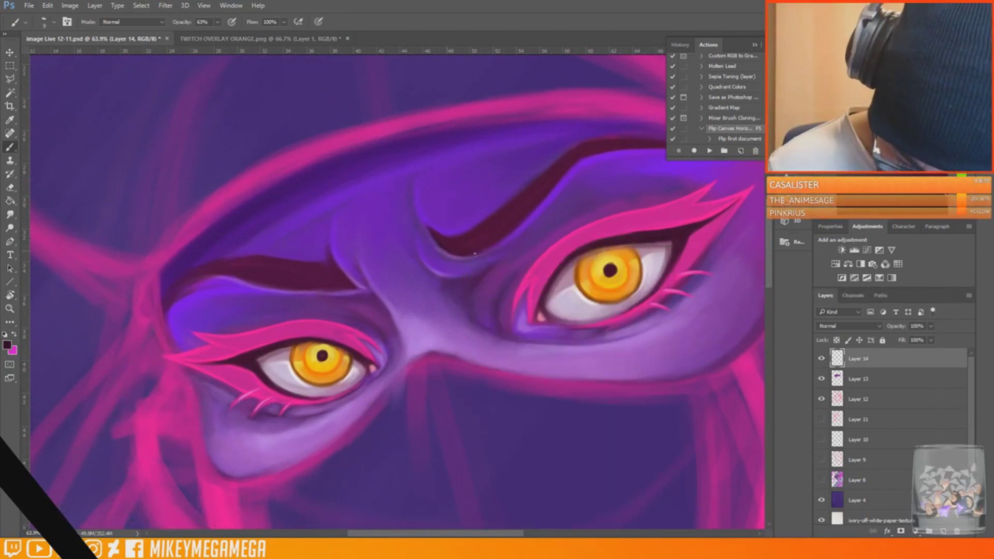
{"action": "scroll", "coordinate": [481, 251], "scroll_direction": "right", "scroll_amount": 3}
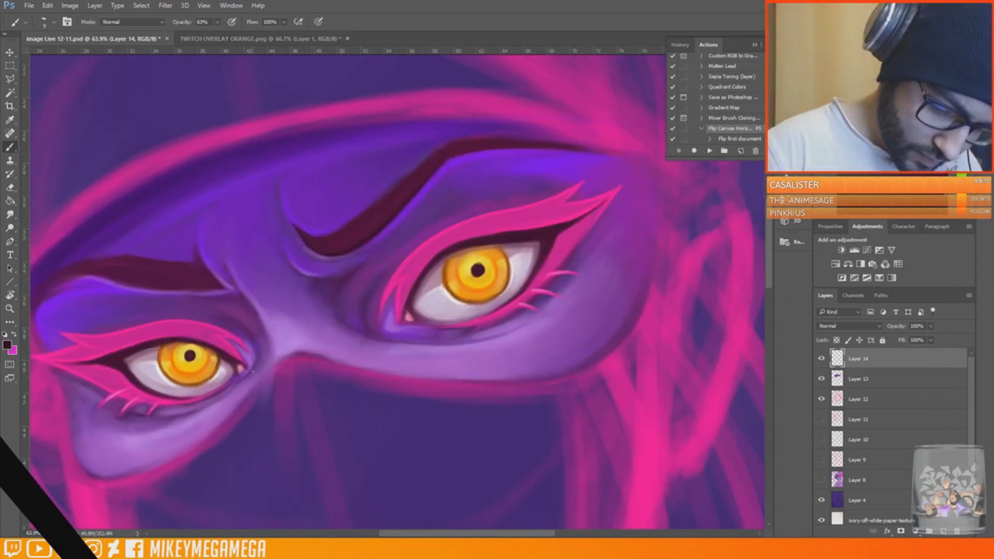
{"action": "left_click_drag", "start_coordinate": [769, 281], "coordinate": [769, 267]}
Rotate the canvas view, save the document and refine the right eyebrow's outer arch in the dark brow colour
{"action": "key", "text": "r"}
{"action": "left_click_drag", "start_coordinate": [301, 71], "coordinate": [190, 171]}
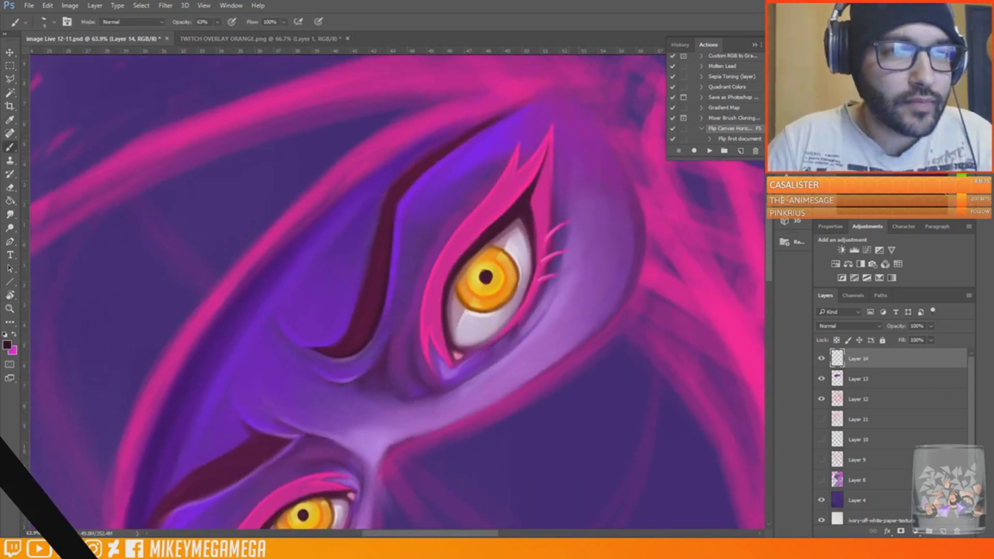
{"action": "key", "text": "ctrl+s"}
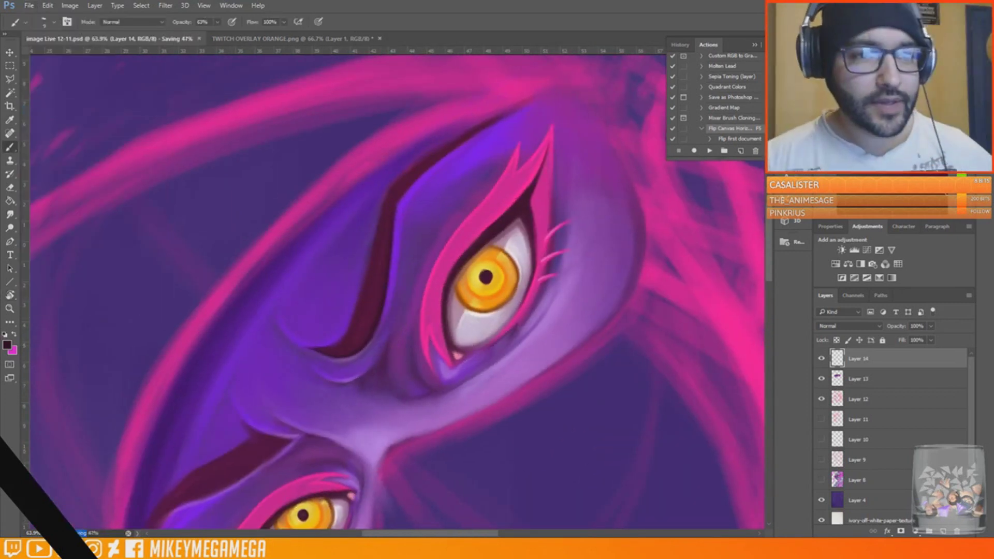
{"action": "left_click_drag", "start_coordinate": [410, 172], "coordinate": [435, 155]}
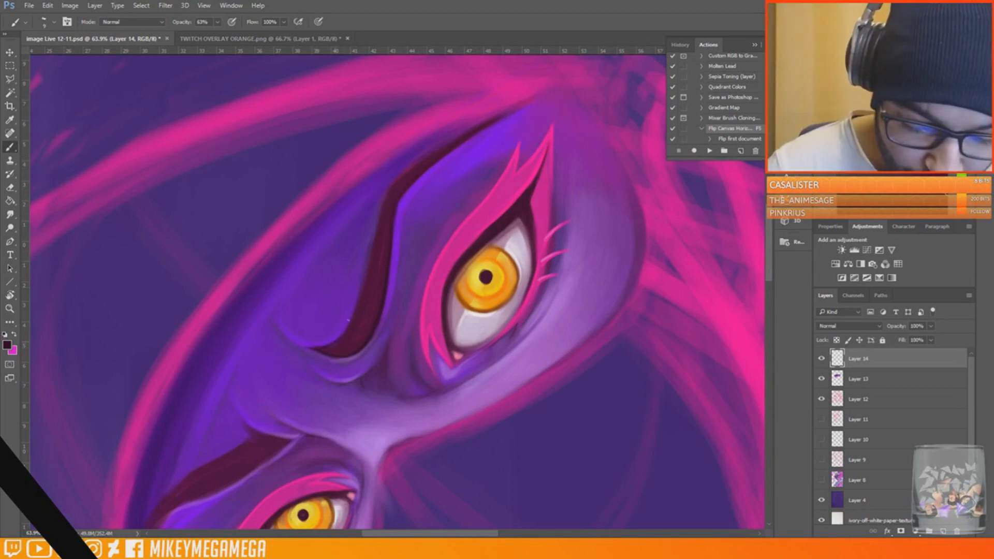
Run the Flip Canvas Horizontal action and rotate the canvas view back towards upright
{"action": "key", "text": "F5"}
{"action": "key", "text": "r"}
{"action": "mouse_move", "coordinate": [370, 139]}
{"action": "left_mouse_down"}
{"action": "mouse_move", "coordinate": [665, 284]}
{"action": "mouse_move", "coordinate": [665, 301]}
{"action": "left_mouse_up"}
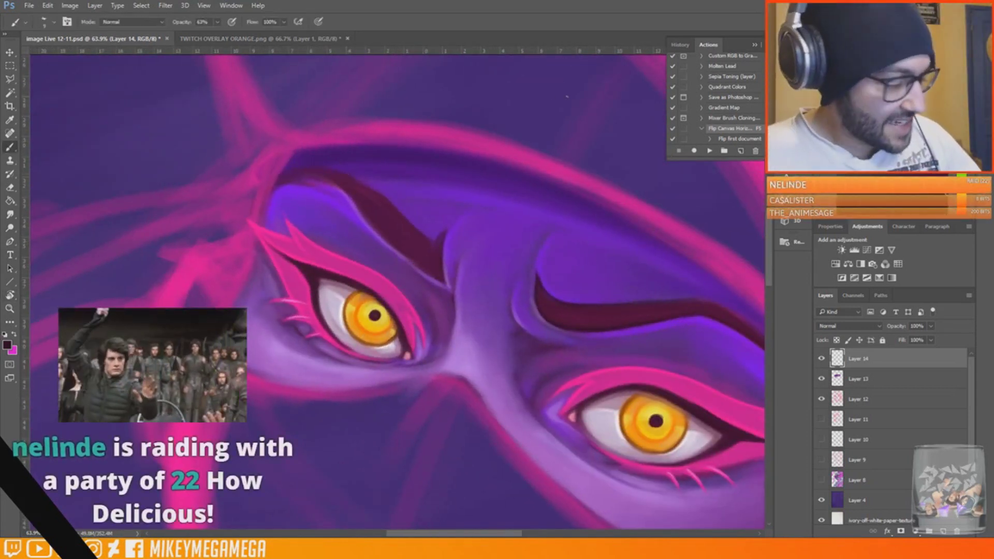
Sample purple tones from the nose bridge, choose a textured brush preset and blend the skin between the eyes
{"action": "key", "text": "r"}
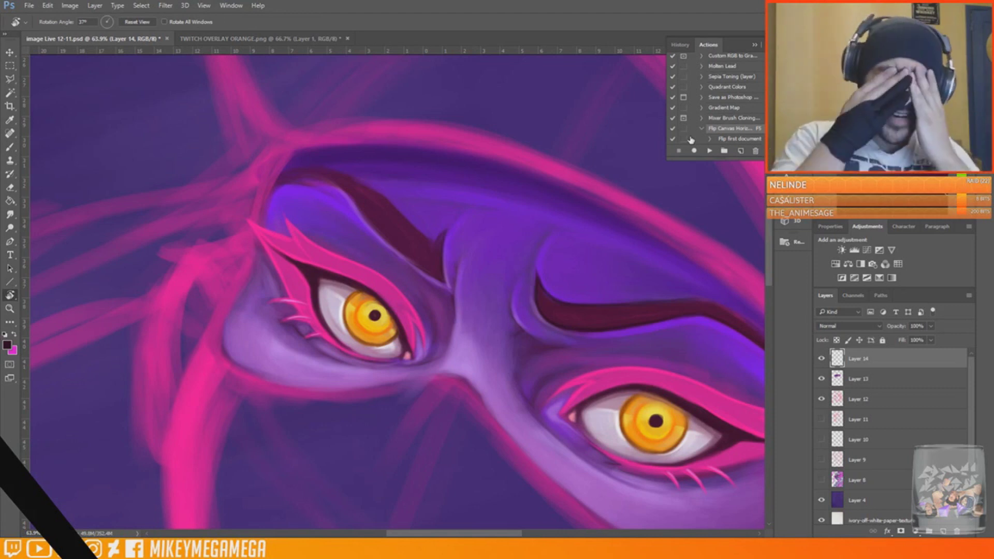
{"action": "left_click_drag", "start_coordinate": [277, 245], "coordinate": [242, 228]}
{"action": "left_click_drag", "start_coordinate": [376, 431], "coordinate": [400, 370]}
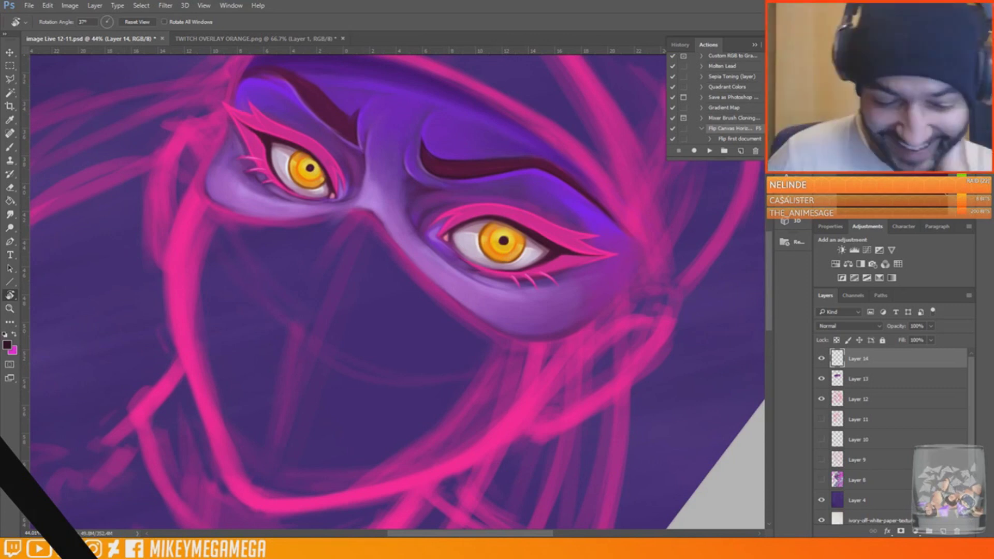
{"action": "key", "text": "b"}
{"action": "left_click", "coordinate": [384, 199], "text": "alt"}
{"action": "right_click", "coordinate": [391, 191]}
{"action": "left_click", "coordinate": [377, 192]}
{"action": "left_click", "coordinate": [388, 180], "text": "alt"}
{"action": "mouse_move", "coordinate": [373, 182]}
{"action": "left_mouse_down"}
{"action": "mouse_move", "coordinate": [361, 203]}
{"action": "mouse_move", "coordinate": [385, 203]}
{"action": "left_mouse_up"}
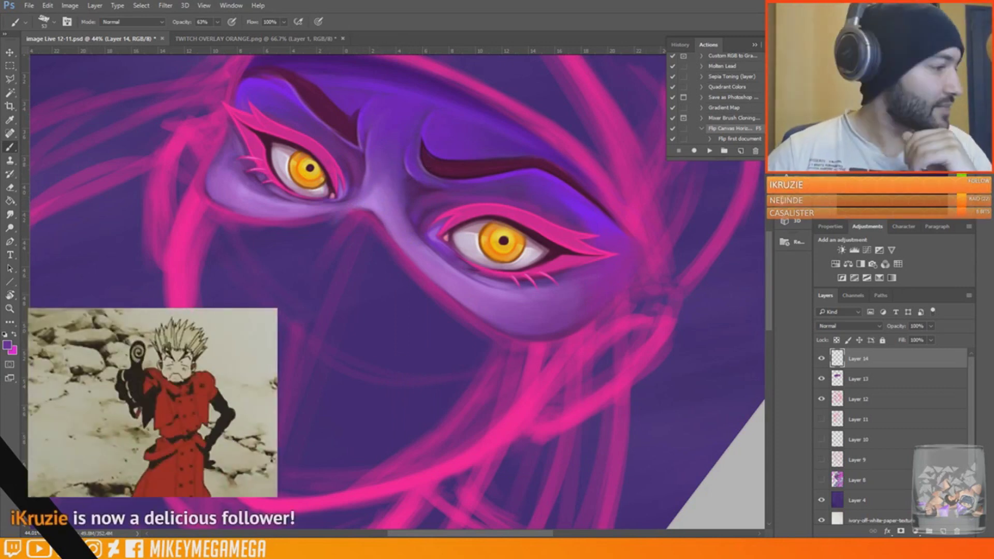
{"action": "scroll", "coordinate": [209, 331], "scroll_direction": "down", "scroll_amount": 3}
{"action": "scroll", "coordinate": [248, 230], "scroll_direction": "up", "scroll_amount": 5}
{"action": "scroll", "coordinate": [334, 290], "scroll_direction": "down", "scroll_amount": 2}
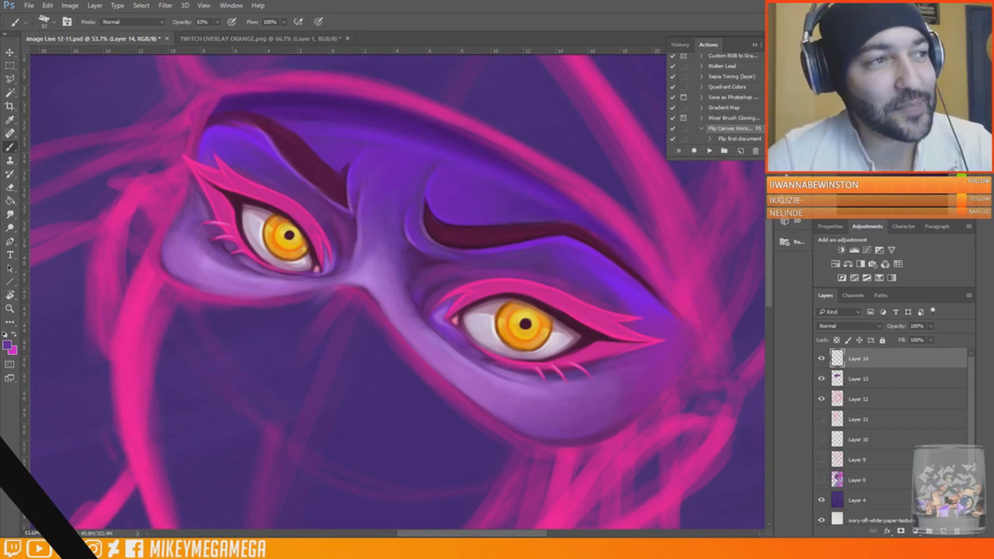
Switch to the browser, look through the painted-miniature posts on the open Instagram profile, and return to Photoshop
{"action": "left_click_drag", "start_coordinate": [651, 129], "coordinate": [603, 54]}
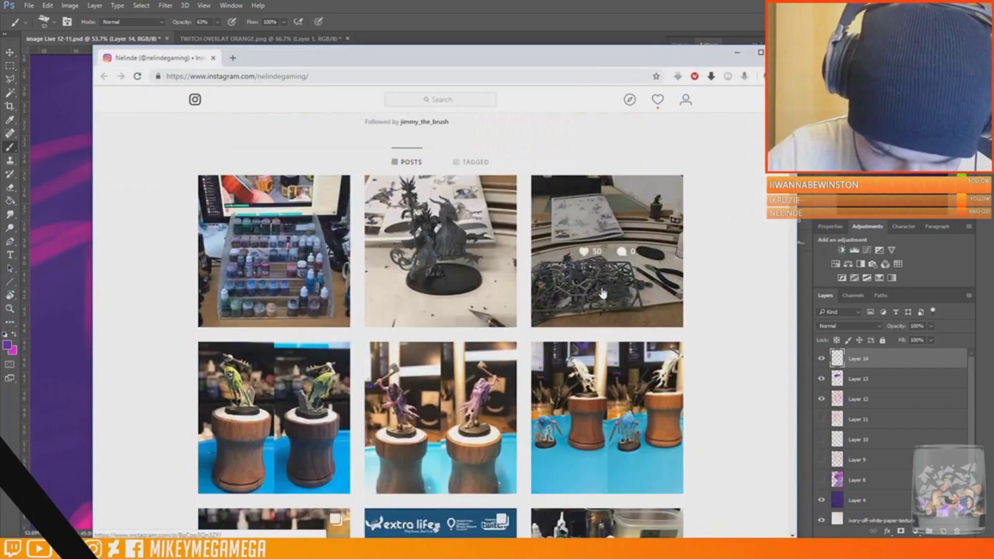
{"action": "left_click", "coordinate": [602, 294]}
{"action": "left_click", "coordinate": [693, 313]}
{"action": "left_click", "coordinate": [694, 313]}
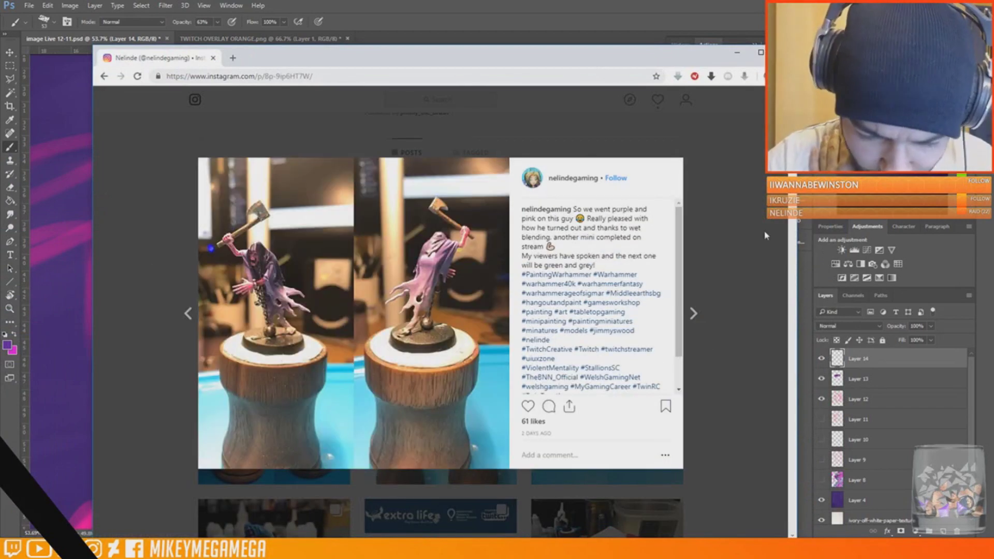
{"action": "left_click", "coordinate": [766, 235]}
{"action": "scroll", "coordinate": [451, 250], "scroll_direction": "down", "scroll_amount": 20}
{"action": "left_click", "coordinate": [585, 295]}
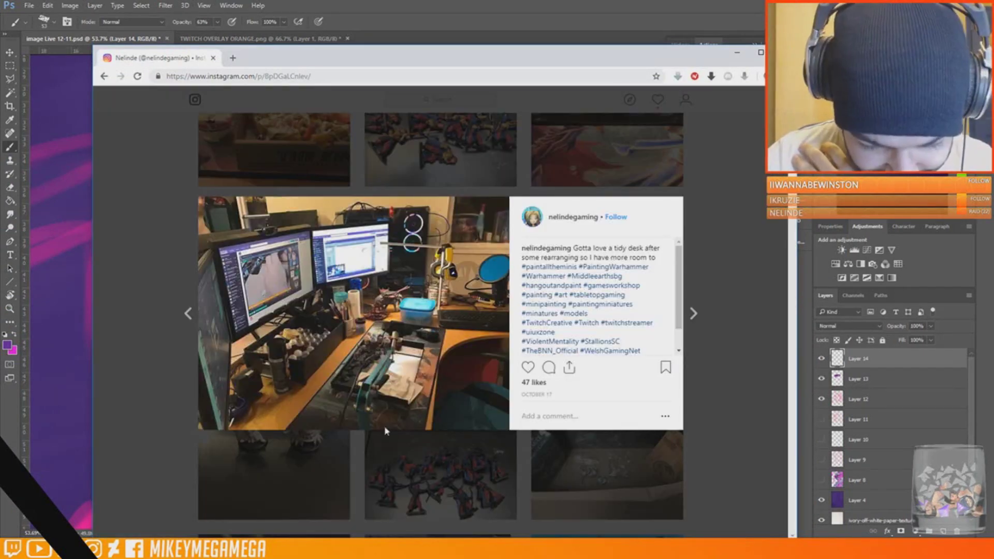
{"action": "key", "text": "alt+Tab"}
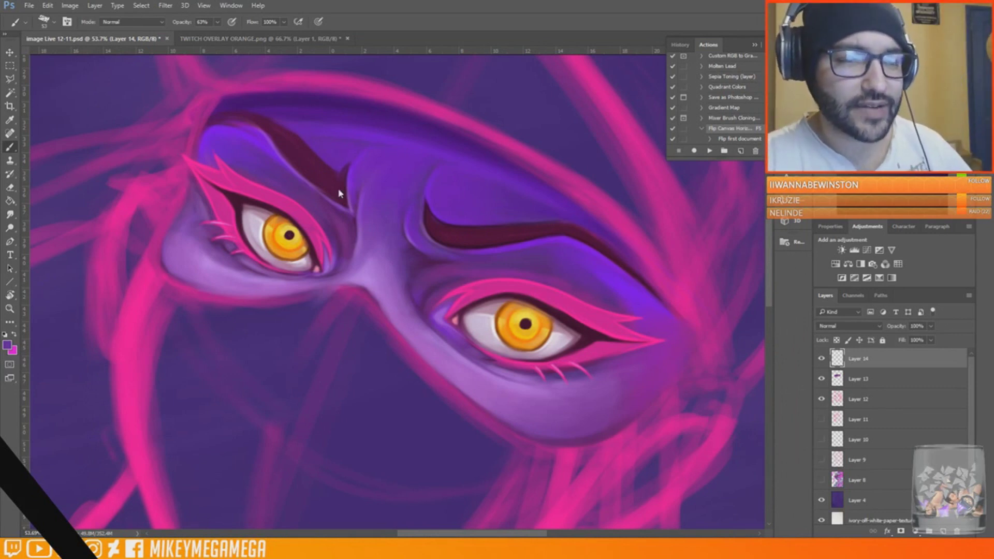
Sample purple skin tones around the nose bridge, forehead and mask edges and blend the skin around the eyes
{"action": "left_click", "coordinate": [400, 294], "text": "alt"}
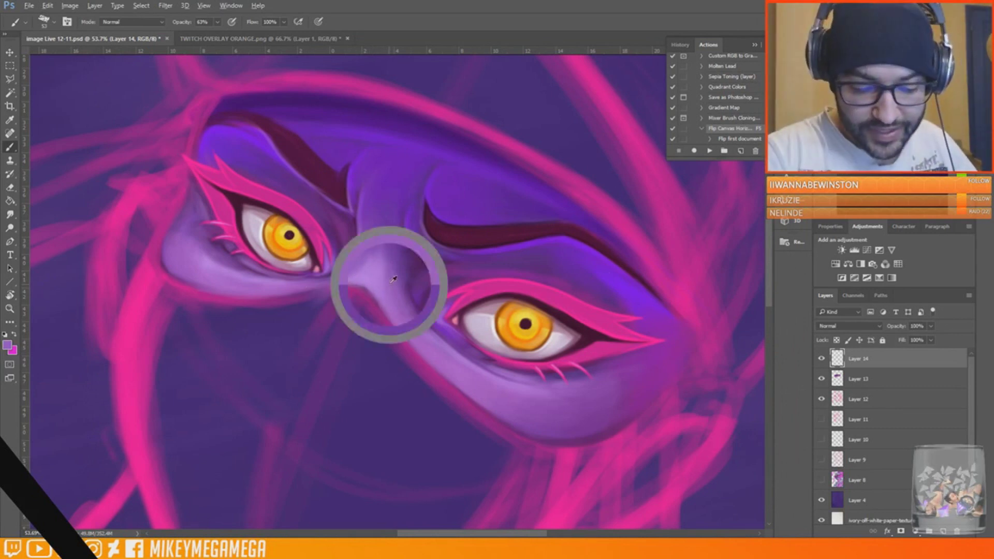
{"action": "left_click", "coordinate": [374, 242], "text": "alt"}
{"action": "left_click", "coordinate": [420, 145], "text": "alt"}
{"action": "left_click", "coordinate": [186, 238], "text": "alt"}
{"action": "left_click", "coordinate": [651, 387], "text": "alt"}
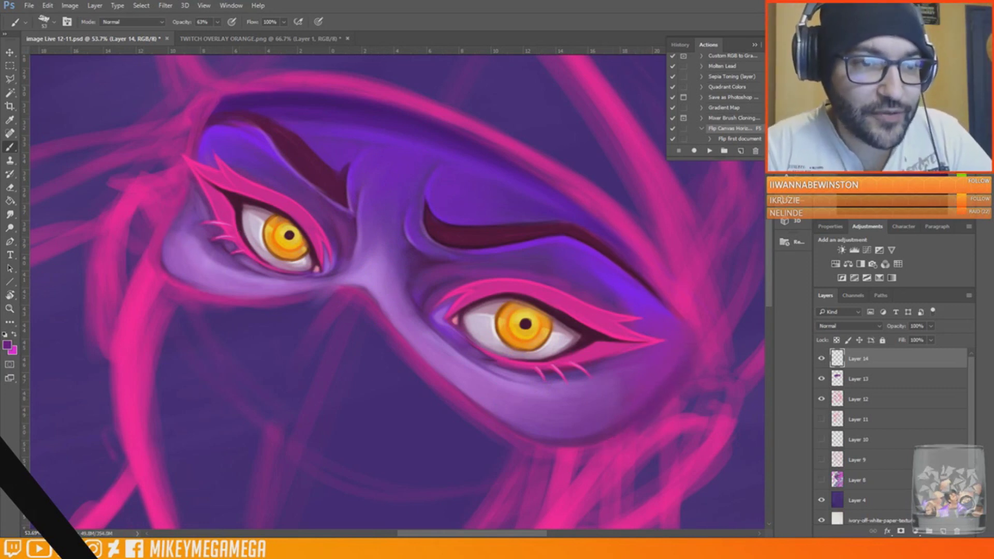
Rotate the canvas view to level the eyes, then tint the eyebrows with sampled pink and redefine them in the dark brow colour
{"action": "key", "text": "r"}
{"action": "left_click_drag", "start_coordinate": [697, 407], "coordinate": [718, 284]}
{"action": "left_click_drag", "start_coordinate": [291, 216], "coordinate": [497, 182]}
{"action": "left_click", "coordinate": [512, 231], "text": "alt"}
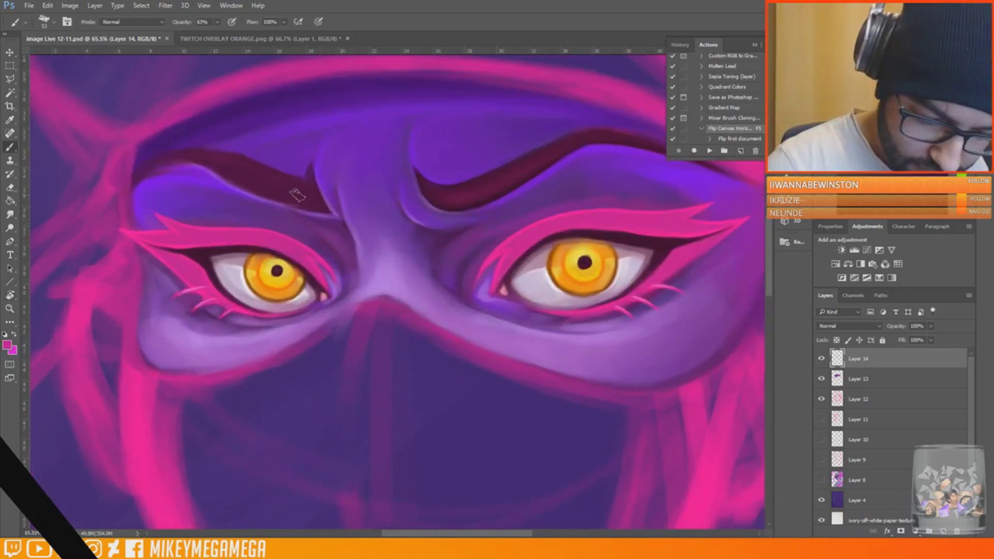
{"action": "left_click", "coordinate": [276, 192], "text": "alt"}
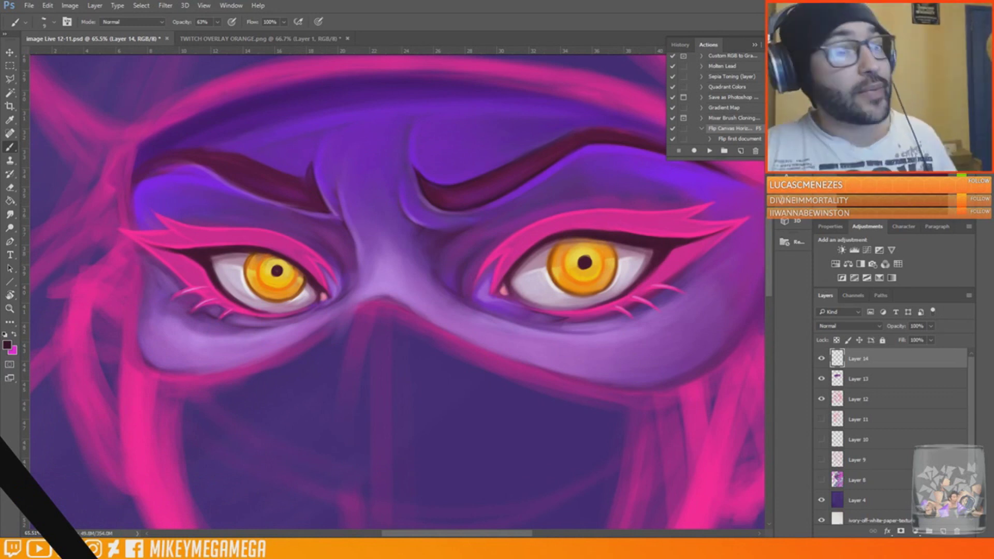
Rotate the canvas view and refine the outer tail of the left eyebrow in the dark brow colour
{"action": "key", "text": "r"}
{"action": "mouse_move", "coordinate": [560, 403]}
{"action": "left_mouse_down"}
{"action": "mouse_move", "coordinate": [588, 349]}
{"action": "mouse_move", "coordinate": [567, 187]}
{"action": "left_mouse_up"}
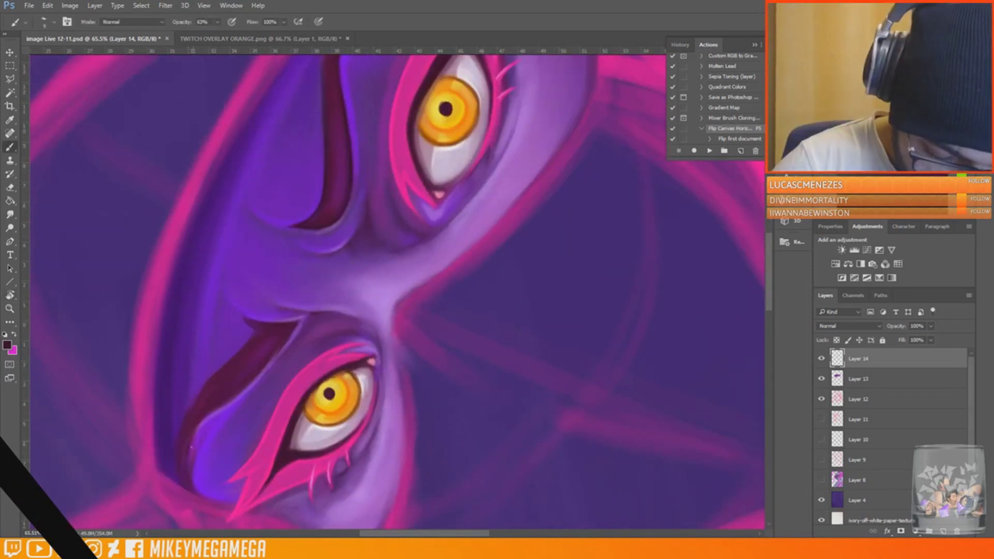
{"action": "left_click_drag", "start_coordinate": [193, 440], "coordinate": [220, 409]}
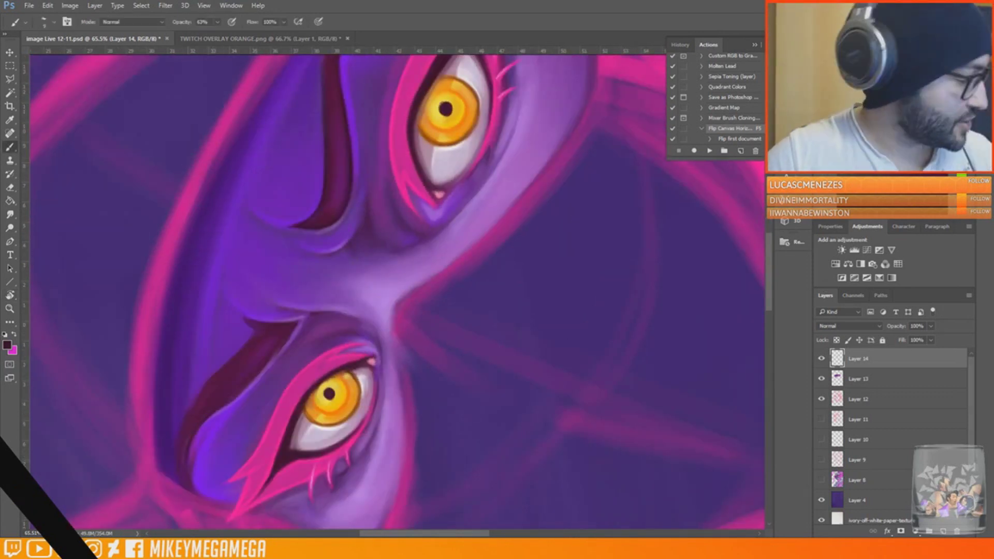
{"action": "key", "text": "r"}
{"action": "mouse_move", "coordinate": [516, 149]}
{"action": "left_mouse_down"}
{"action": "mouse_move", "coordinate": [546, 180]}
{"action": "mouse_move", "coordinate": [489, 443]}
{"action": "left_mouse_up"}
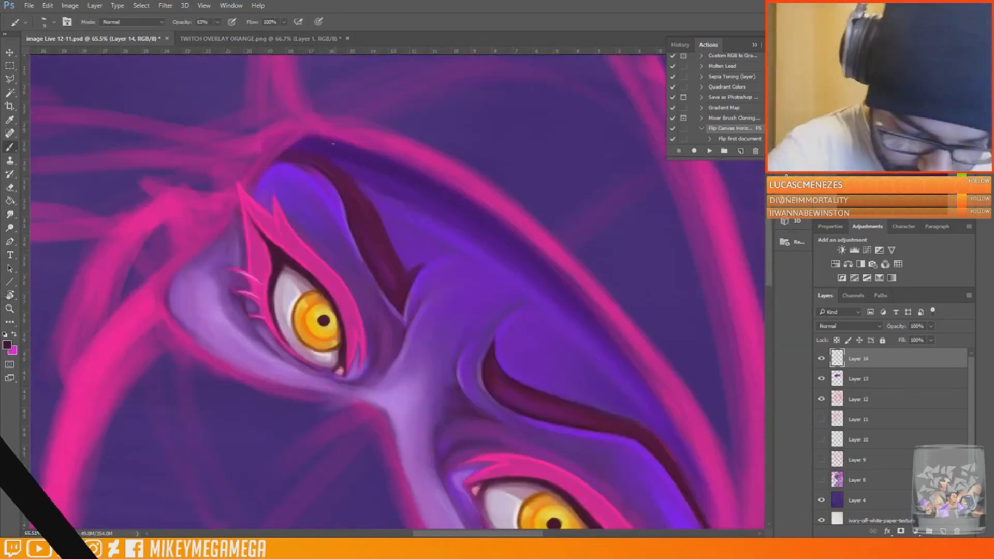
Choose a textured brush preset, sample purple tones from the face and soften the skin around the nose bridge
{"action": "key", "text": "r"}
{"action": "scroll", "coordinate": [397, 292], "scroll_direction": "down", "scroll_amount": 5}
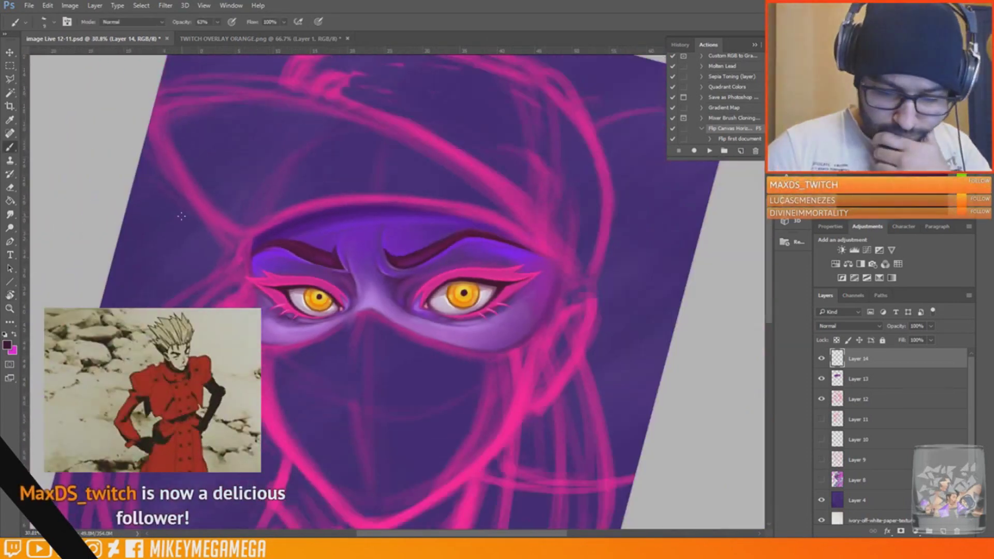
{"action": "scroll", "coordinate": [398, 292], "scroll_direction": "up", "scroll_amount": 4}
{"action": "right_click", "coordinate": [371, 220]}
{"action": "left_click", "coordinate": [468, 420]}
{"action": "left_click", "coordinate": [474, 312], "text": "alt"}
{"action": "left_click", "coordinate": [352, 247], "text": "alt"}
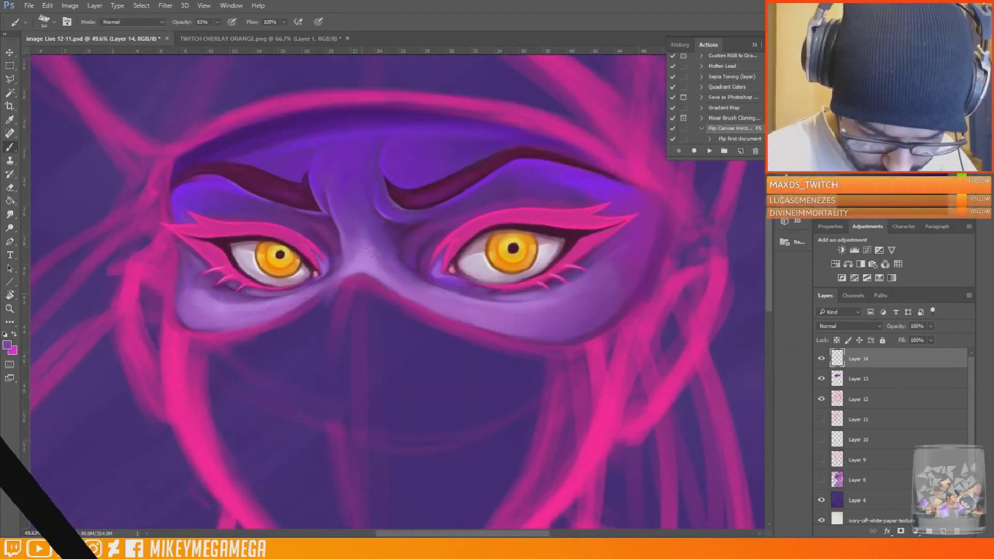
Create a new layer, set the foreground colour to near-white and choose a small brush preset
{"action": "scroll", "coordinate": [488, 237], "scroll_direction": "down", "scroll_amount": 4}
{"action": "scroll", "coordinate": [421, 207], "scroll_direction": "up", "scroll_amount": 6}
{"action": "left_click", "coordinate": [942, 531]}
{"action": "left_click", "coordinate": [7, 346]}
{"action": "left_click", "coordinate": [662, 131]}
{"action": "key", "text": "Return"}
{"action": "right_click", "coordinate": [236, 256]}
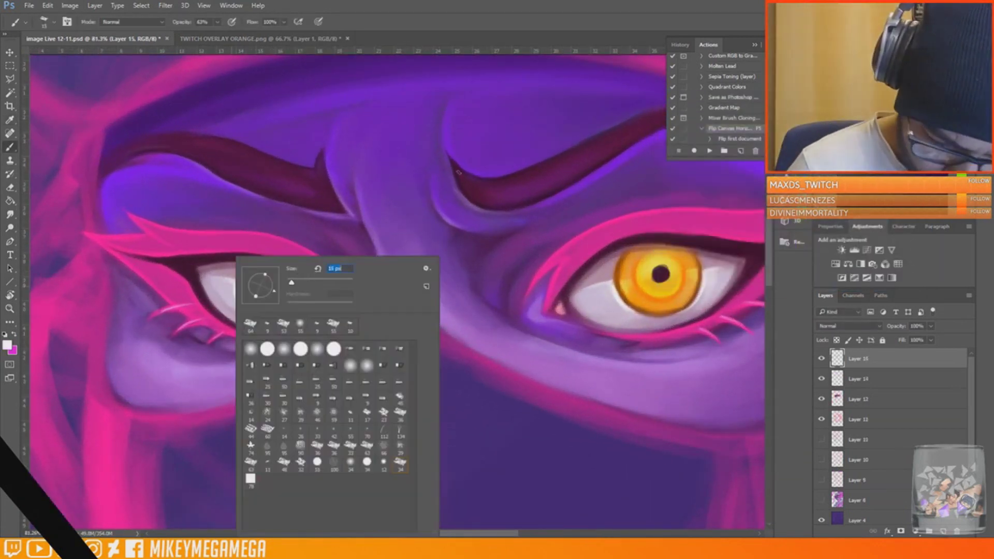
{"action": "left_click", "coordinate": [321, 378]}
Try white reflection streaks across the irises and undo the strokes
{"action": "scroll", "coordinate": [334, 261], "scroll_direction": "up", "scroll_amount": 2}
{"action": "mouse_move", "coordinate": [201, 295]}
{"action": "left_mouse_down"}
{"action": "mouse_move", "coordinate": [289, 309]}
{"action": "mouse_move", "coordinate": [231, 309]}
{"action": "left_mouse_up"}
{"action": "left_click_drag", "start_coordinate": [212, 309], "coordinate": [279, 321]}
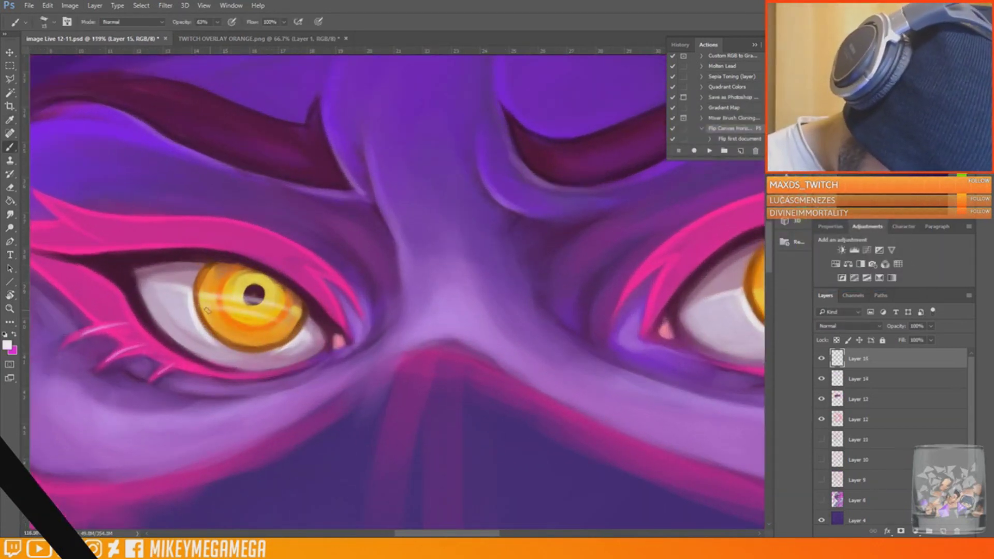
{"action": "left_click_drag", "start_coordinate": [642, 290], "coordinate": [305, 277]}
{"action": "scroll", "coordinate": [449, 245], "scroll_direction": "down", "scroll_amount": 5}
{"action": "key", "text": "ctrl+alt+z"}
{"action": "key", "text": "ctrl+alt+z"}
{"action": "scroll", "coordinate": [452, 242], "scroll_direction": "down", "scroll_amount": 5}
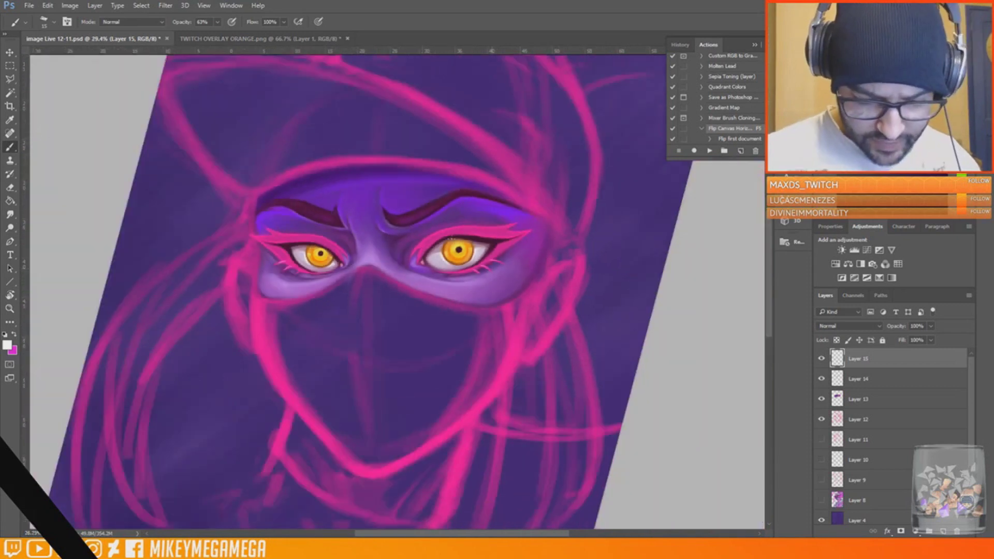
Paint a faint white reflection streak diagonally across the iris and pupil of each eye
{"action": "key", "text": "Escape"}
{"action": "scroll", "coordinate": [365, 232], "scroll_direction": "up", "scroll_amount": 8}
{"action": "right_click", "coordinate": [610, 240]}
{"action": "key", "text": "Return"}
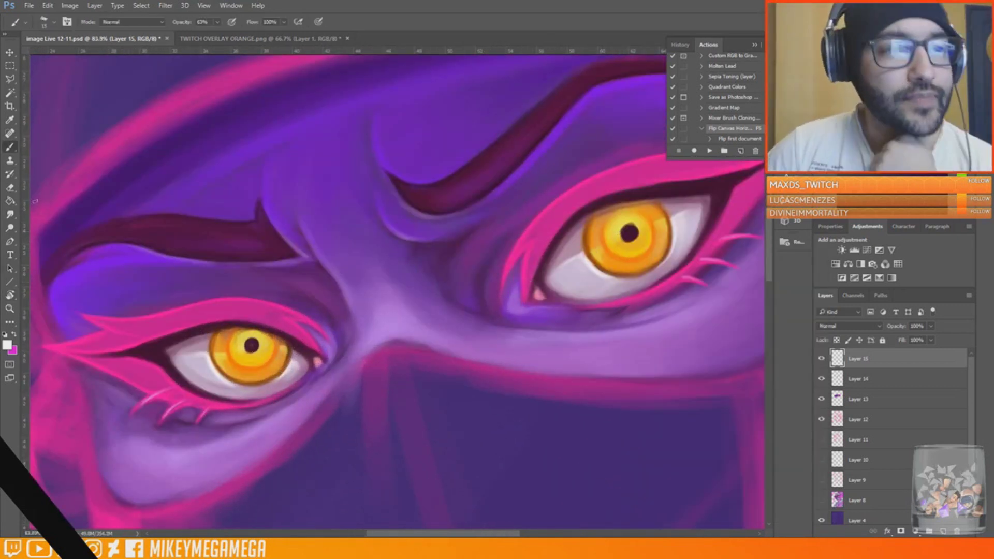
{"action": "left_click_drag", "start_coordinate": [599, 245], "coordinate": [661, 226]}
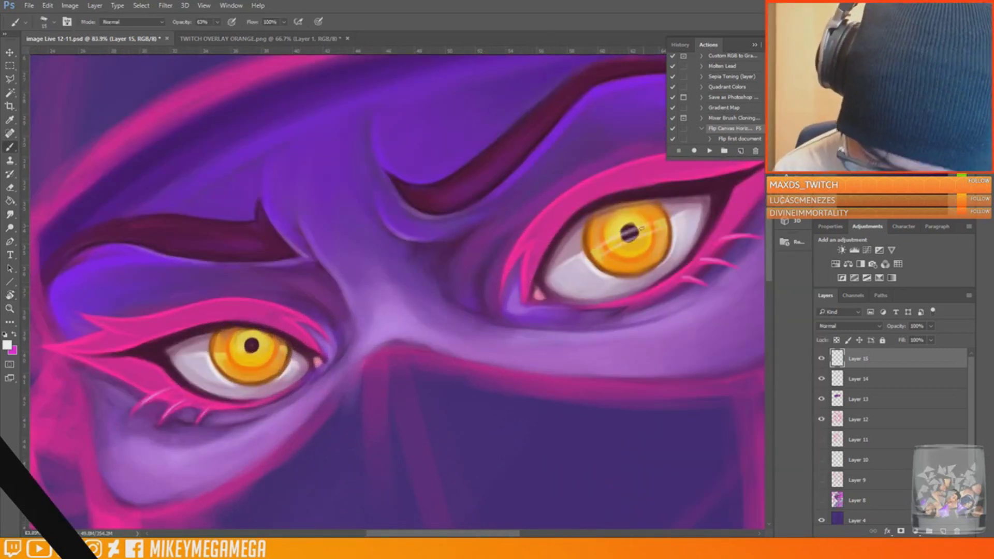
{"action": "left_click_drag", "start_coordinate": [219, 354], "coordinate": [281, 347]}
Add brighter white glints at the inner end of each eye's reflection streak on a new layer and save the document
{"action": "key", "text": "ctrl+shift+alt+n"}
{"action": "left_click_drag", "start_coordinate": [206, 357], "coordinate": [240, 350]}
{"action": "left_click_drag", "start_coordinate": [582, 256], "coordinate": [598, 249]}
{"action": "left_click_drag", "start_coordinate": [603, 249], "coordinate": [616, 243]}
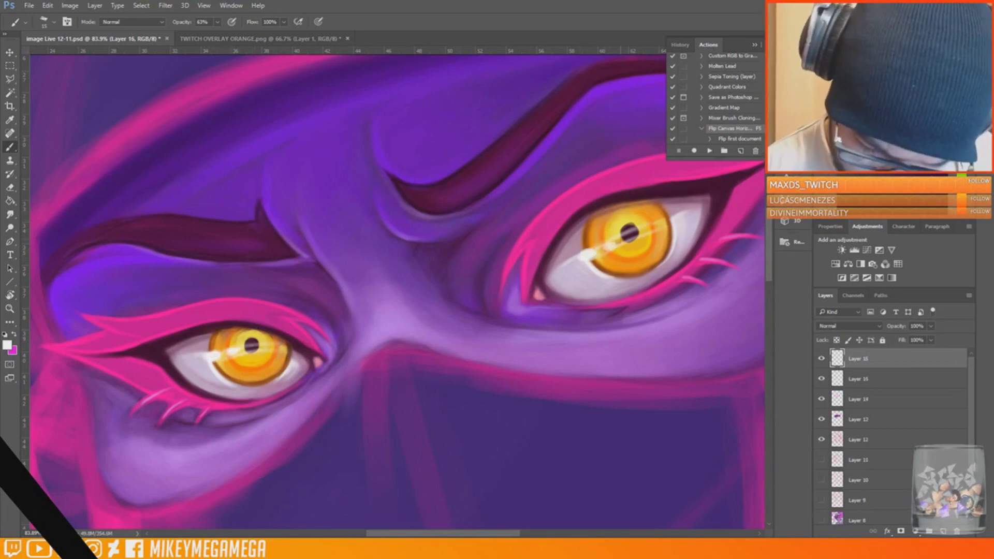
{"action": "scroll", "coordinate": [384, 187], "scroll_direction": "down", "scroll_amount": 10}
{"action": "scroll", "coordinate": [386, 189], "scroll_direction": "up", "scroll_amount": 6}
{"action": "scroll", "coordinate": [414, 202], "scroll_direction": "down", "scroll_amount": 6}
{"action": "scroll", "coordinate": [427, 185], "scroll_direction": "down", "scroll_amount": 2}
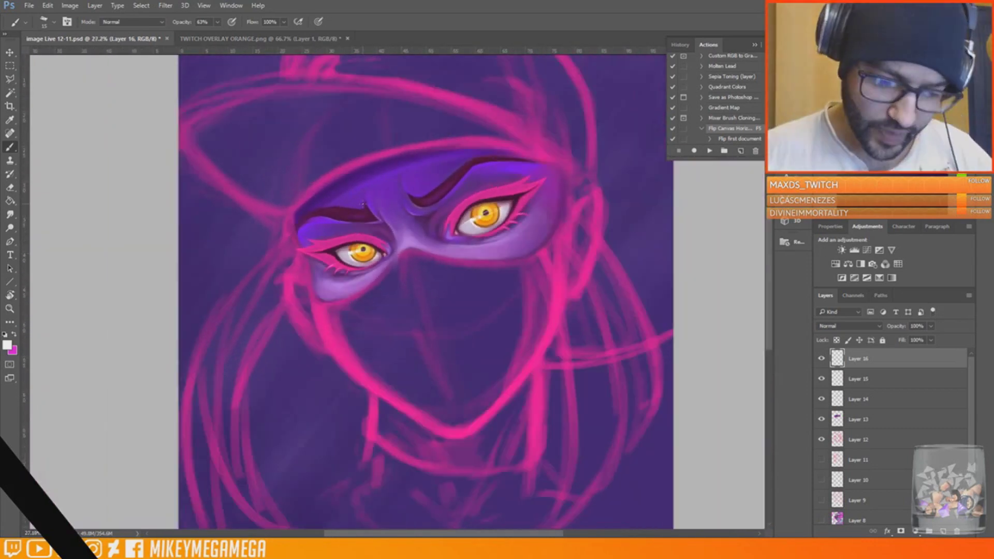
{"action": "key", "text": "ctrl+s"}
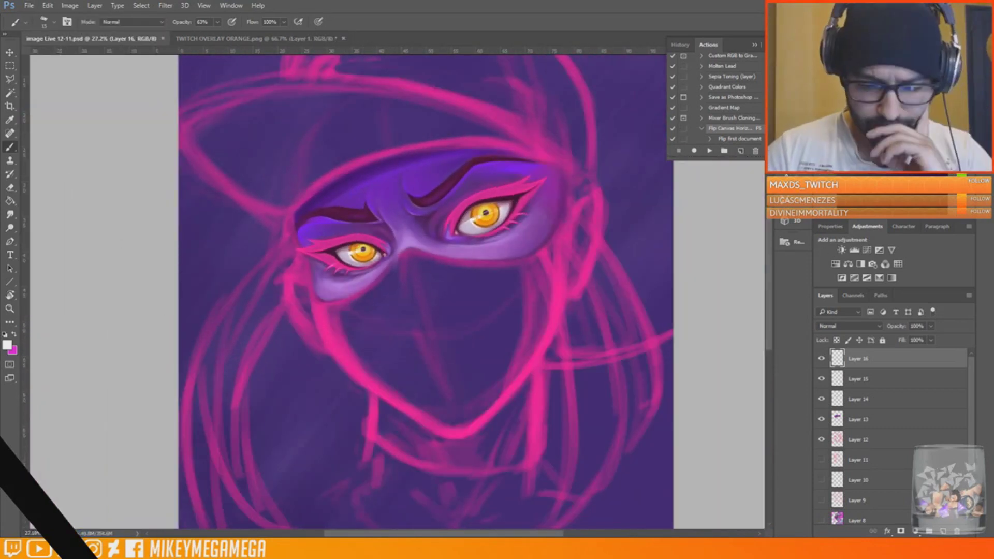
Set the foreground colour to green and paint thin rim strokes along the edges of both eyebrows
{"action": "scroll", "coordinate": [449, 222], "scroll_direction": "up", "scroll_amount": 5}
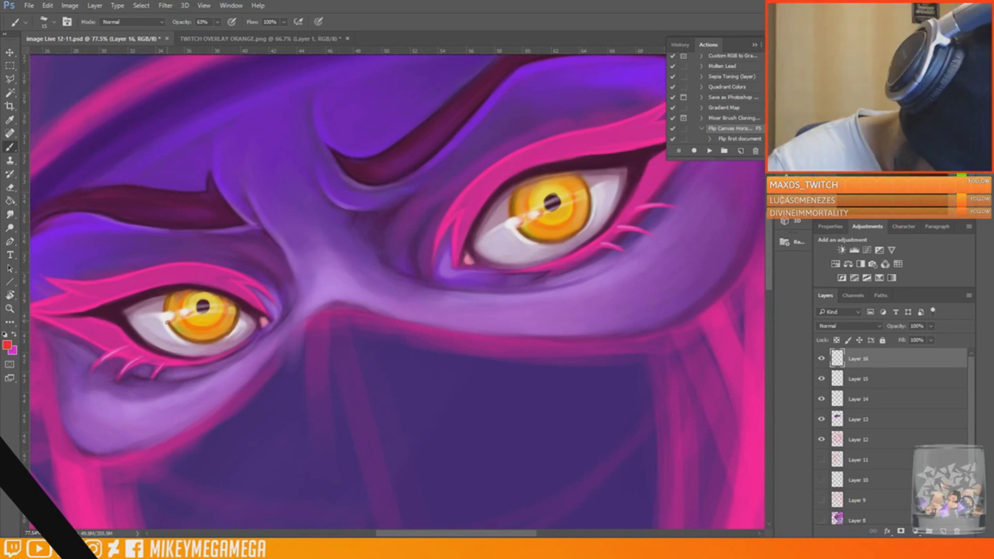
{"action": "scroll", "coordinate": [371, 362], "scroll_direction": "down", "scroll_amount": 4}
{"action": "scroll", "coordinate": [345, 322], "scroll_direction": "up", "scroll_amount": 3}
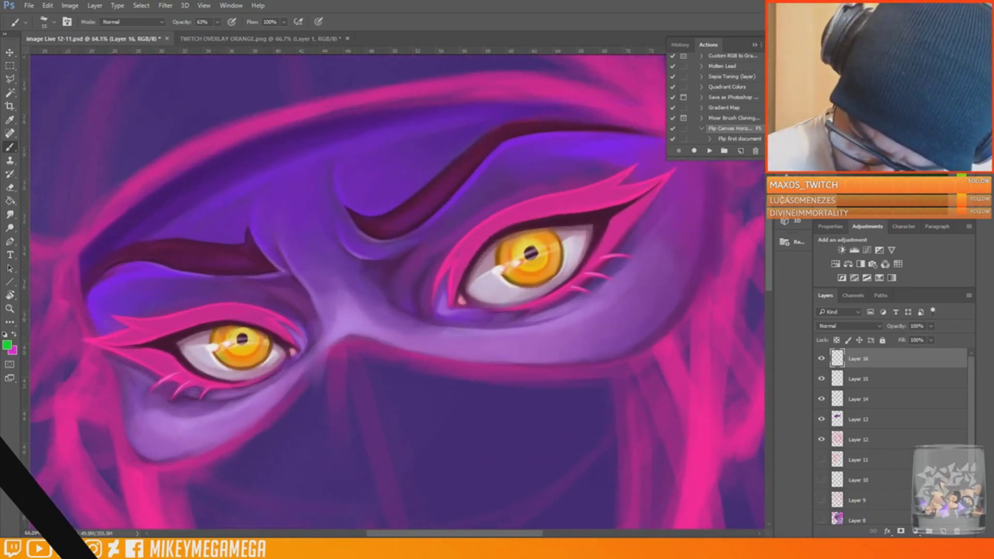
{"action": "left_click_drag", "start_coordinate": [251, 236], "coordinate": [279, 266]}
{"action": "left_click_drag", "start_coordinate": [345, 210], "coordinate": [383, 240]}
{"action": "left_click_drag", "start_coordinate": [278, 272], "coordinate": [174, 267]}
{"action": "left_click_drag", "start_coordinate": [501, 141], "coordinate": [556, 123]}
Sample purple tones from the face and refine the crease along the upper lid of the left eye
{"action": "left_click", "coordinate": [961, 210]}
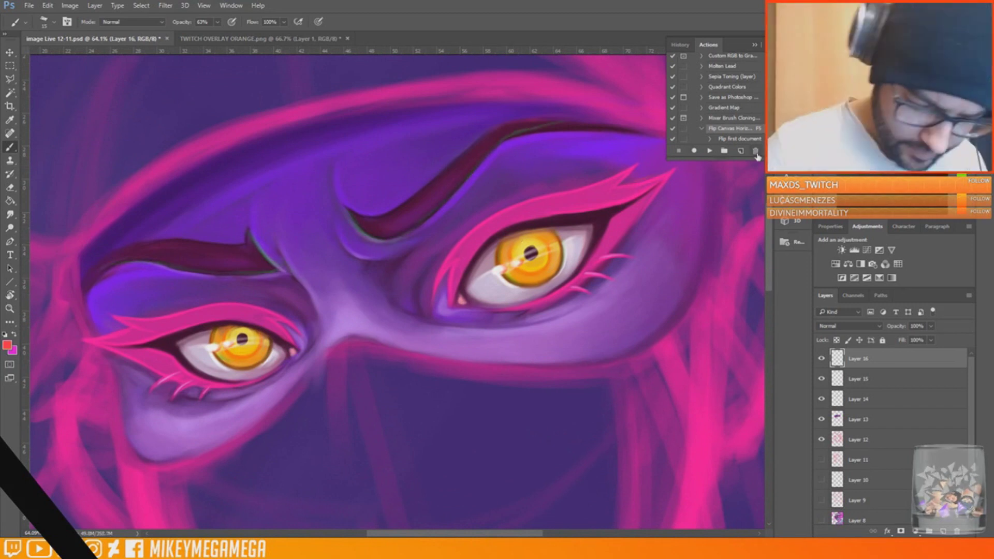
{"action": "scroll", "coordinate": [262, 239], "scroll_direction": "down", "scroll_amount": 2}
{"action": "left_click", "coordinate": [340, 251], "text": "alt"}
{"action": "left_click", "coordinate": [367, 269], "text": "alt"}
{"action": "left_click", "coordinate": [924, 166]}
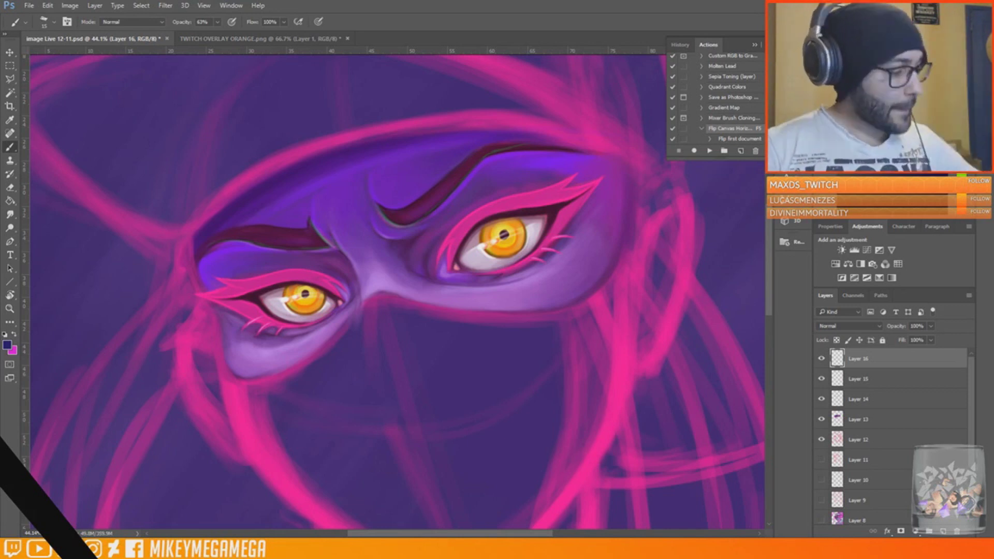
{"action": "scroll", "coordinate": [367, 306], "scroll_direction": "up", "scroll_amount": 3}
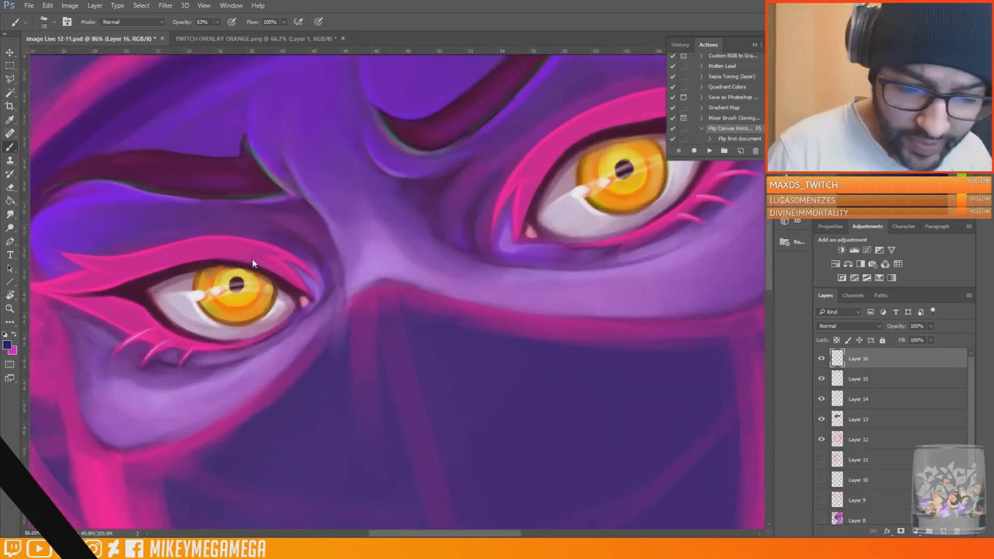
{"action": "scroll", "coordinate": [518, 295], "scroll_direction": "up", "scroll_amount": 2}
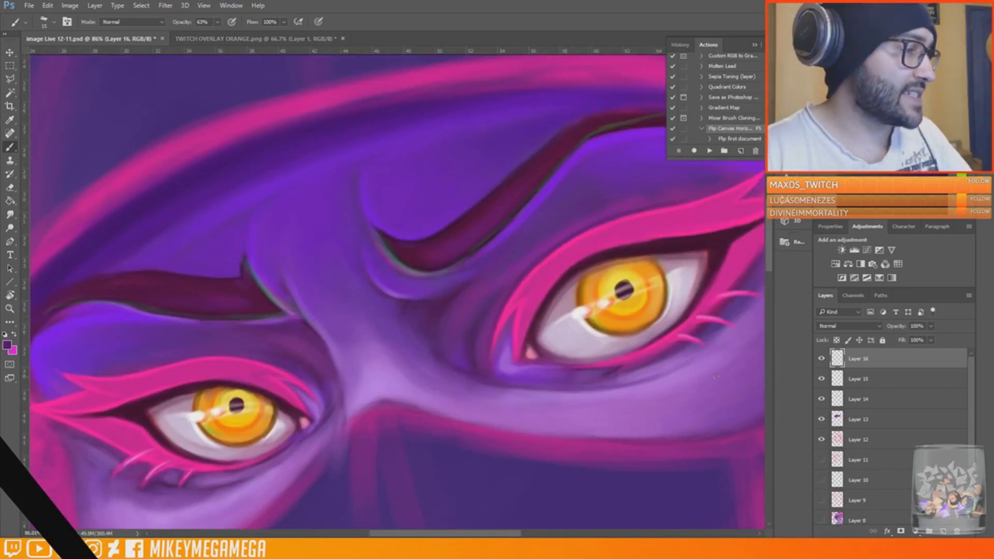
{"action": "scroll", "coordinate": [716, 376], "scroll_direction": "right", "scroll_amount": 1}
{"action": "mouse_move", "coordinate": [101, 376]}
{"action": "left_mouse_down"}
{"action": "mouse_move", "coordinate": [189, 357]}
{"action": "mouse_move", "coordinate": [238, 360]}
{"action": "left_mouse_up"}
{"action": "mouse_move", "coordinate": [58, 374]}
{"action": "left_mouse_down"}
{"action": "mouse_move", "coordinate": [107, 378]}
{"action": "mouse_move", "coordinate": [207, 358]}
{"action": "left_mouse_up"}
{"action": "scroll", "coordinate": [217, 358], "scroll_direction": "left", "scroll_amount": 5}
{"action": "scroll", "coordinate": [460, 348], "scroll_direction": "right", "scroll_amount": 8}
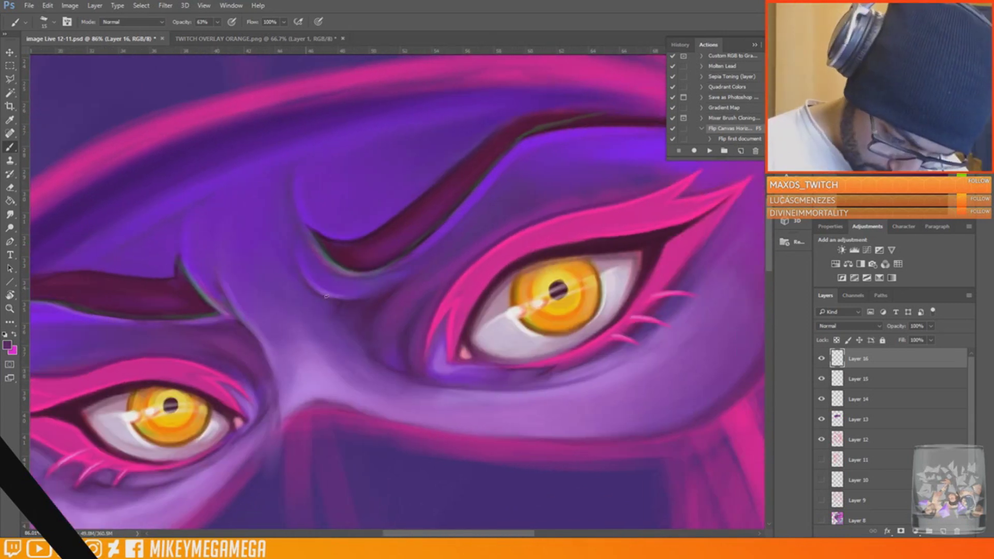
Save the document with the refined eyes and eyebrow rims
{"action": "scroll", "coordinate": [307, 288], "scroll_direction": "down", "scroll_amount": 5}
{"action": "scroll", "coordinate": [352, 331], "scroll_direction": "up", "scroll_amount": 4}
{"action": "left_click", "coordinate": [29, 6]}
{"action": "left_click", "coordinate": [42, 111]}
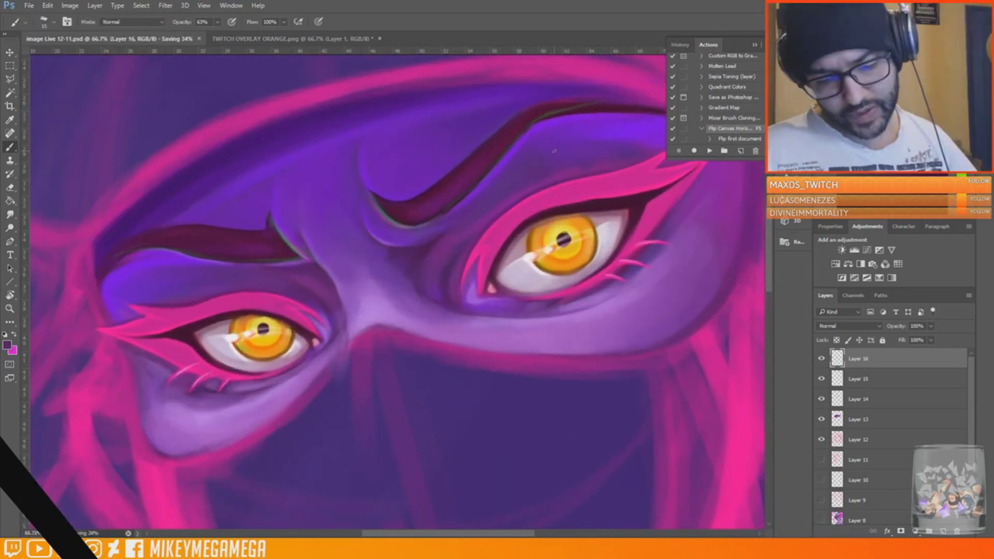
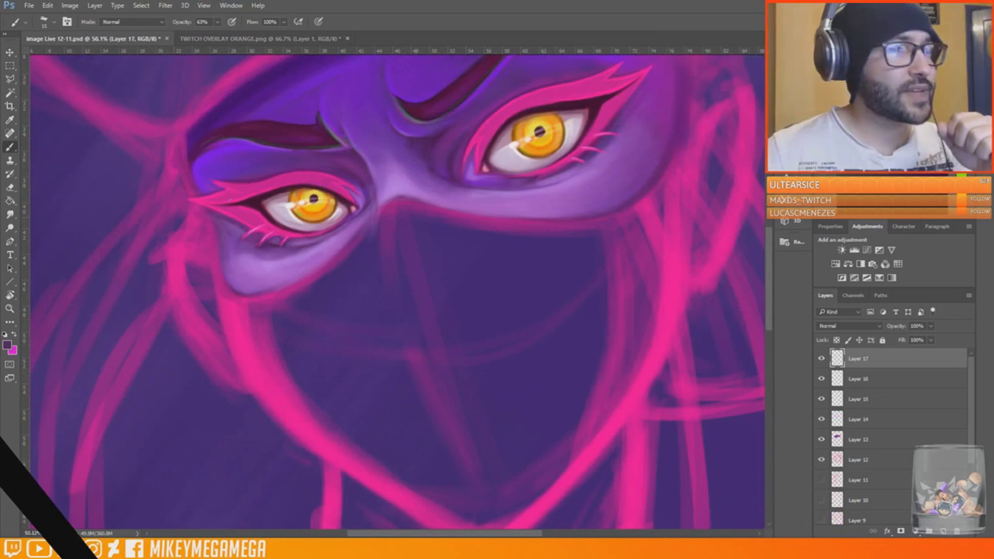
Enlarge the brush and block in the left side of the mask down to the chin with saturated dark blue
{"action": "right_click", "coordinate": [400, 290]}
{"action": "double_click", "coordinate": [465, 440]}
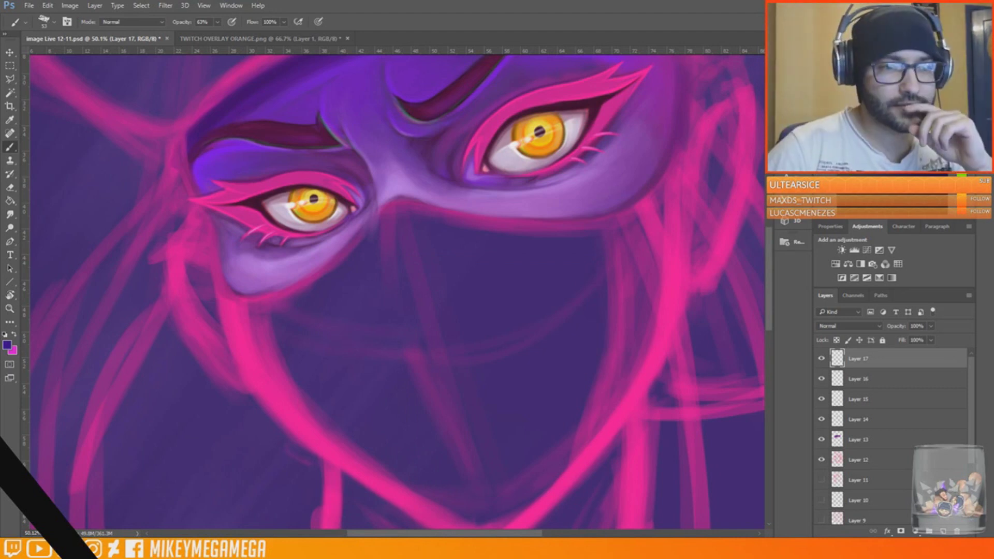
{"action": "mouse_move", "coordinate": [357, 299]}
{"action": "left_mouse_down"}
{"action": "mouse_move", "coordinate": [318, 366]}
{"action": "mouse_move", "coordinate": [271, 305]}
{"action": "mouse_move", "coordinate": [258, 338]}
{"action": "mouse_move", "coordinate": [270, 331]}
{"action": "mouse_move", "coordinate": [331, 414]}
{"action": "left_mouse_up"}
{"action": "scroll", "coordinate": [345, 386], "scroll_direction": "down", "scroll_amount": 1}
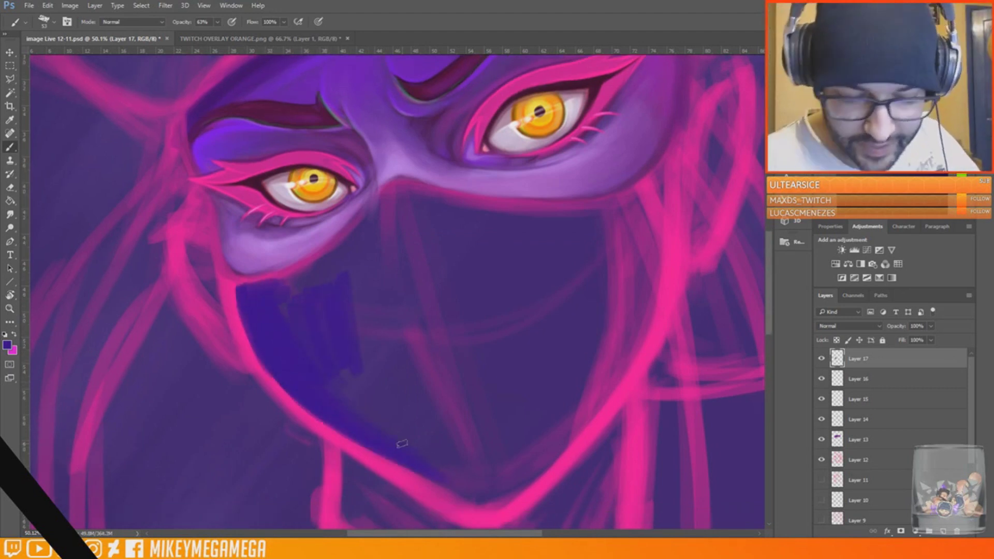
{"action": "left_click_drag", "start_coordinate": [243, 307], "coordinate": [461, 494]}
{"action": "scroll", "coordinate": [392, 406], "scroll_direction": "down", "scroll_amount": 2}
{"action": "mouse_move", "coordinate": [239, 241]}
{"action": "left_mouse_down"}
{"action": "mouse_move", "coordinate": [257, 282]}
{"action": "mouse_move", "coordinate": [374, 400]}
{"action": "left_mouse_up"}
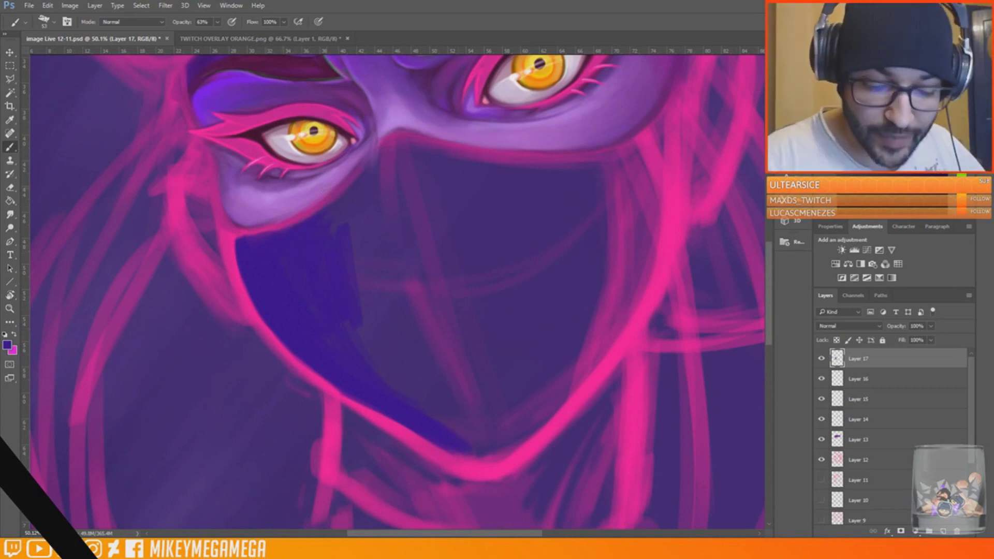
Extend the dark blue along the mask's chin, right jaw edge and upper edge below the eyes
{"action": "mouse_move", "coordinate": [357, 402]}
{"action": "left_mouse_down"}
{"action": "mouse_move", "coordinate": [413, 425]}
{"action": "mouse_move", "coordinate": [354, 383]}
{"action": "mouse_move", "coordinate": [461, 454]}
{"action": "mouse_move", "coordinate": [521, 427]}
{"action": "mouse_move", "coordinate": [601, 357]}
{"action": "mouse_move", "coordinate": [652, 274]}
{"action": "mouse_move", "coordinate": [670, 176]}
{"action": "left_mouse_up"}
{"action": "left_click_drag", "start_coordinate": [430, 451], "coordinate": [394, 416]}
{"action": "left_click_drag", "start_coordinate": [461, 533], "coordinate": [479, 534]}
{"action": "left_click_drag", "start_coordinate": [442, 453], "coordinate": [533, 346]}
{"action": "mouse_move", "coordinate": [515, 385]}
{"action": "left_mouse_down"}
{"action": "mouse_move", "coordinate": [577, 289]}
{"action": "mouse_move", "coordinate": [605, 110]}
{"action": "left_mouse_up"}
{"action": "scroll", "coordinate": [600, 207], "scroll_direction": "up", "scroll_amount": 2}
{"action": "mouse_move", "coordinate": [604, 201]}
{"action": "left_mouse_down"}
{"action": "mouse_move", "coordinate": [564, 243]}
{"action": "mouse_move", "coordinate": [510, 257]}
{"action": "left_mouse_up"}
{"action": "mouse_move", "coordinate": [282, 277]}
{"action": "left_mouse_down"}
{"action": "mouse_move", "coordinate": [339, 240]}
{"action": "mouse_move", "coordinate": [524, 256]}
{"action": "mouse_move", "coordinate": [598, 166]}
{"action": "mouse_move", "coordinate": [541, 362]}
{"action": "left_mouse_up"}
{"action": "scroll", "coordinate": [542, 230], "scroll_direction": "down", "scroll_amount": 2}
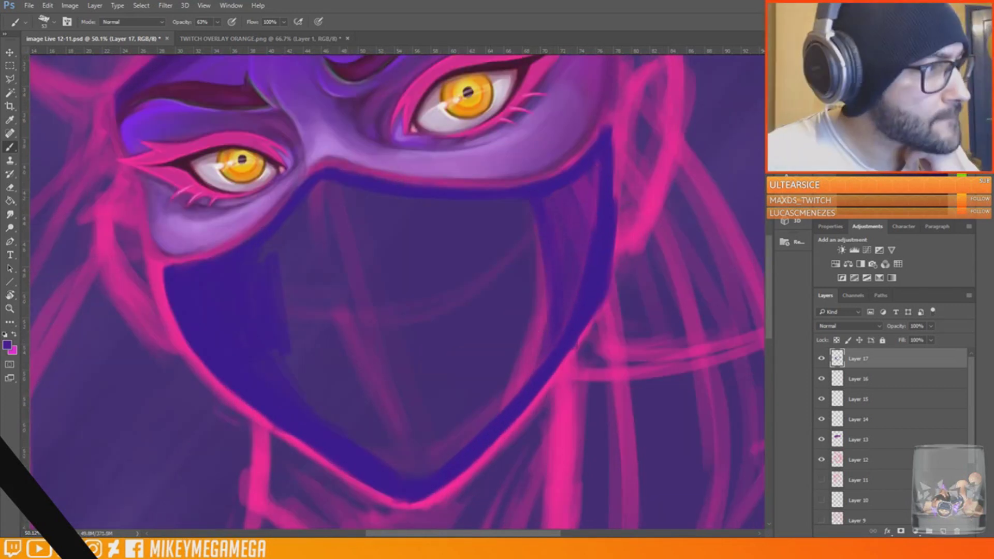
Sample a muted purple, blend it across the lower part of the mask and save the document
{"action": "left_click", "coordinate": [357, 448], "text": "alt"}
{"action": "left_click_drag", "start_coordinate": [358, 451], "coordinate": [362, 468]}
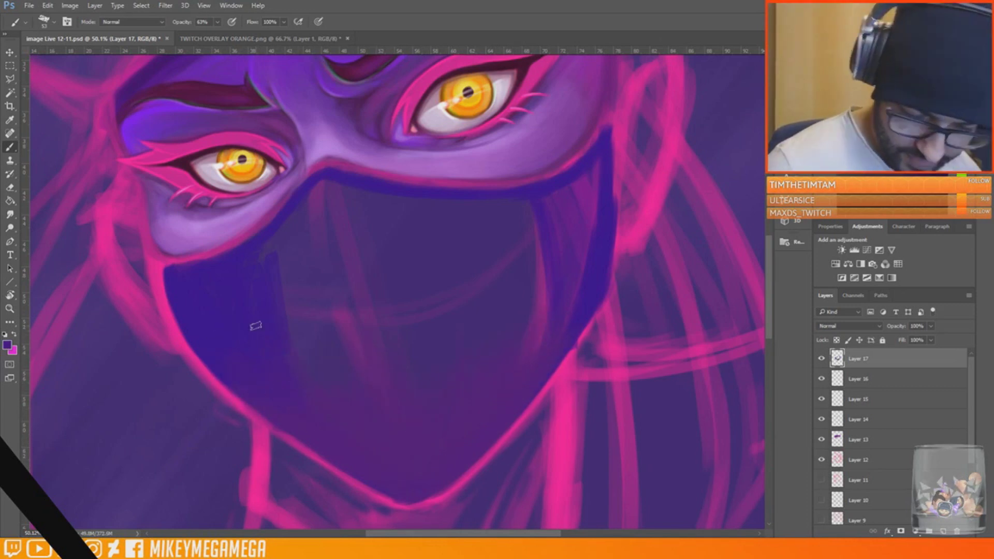
{"action": "key", "text": "ctrl+0"}
{"action": "key", "text": "ctrl+s"}
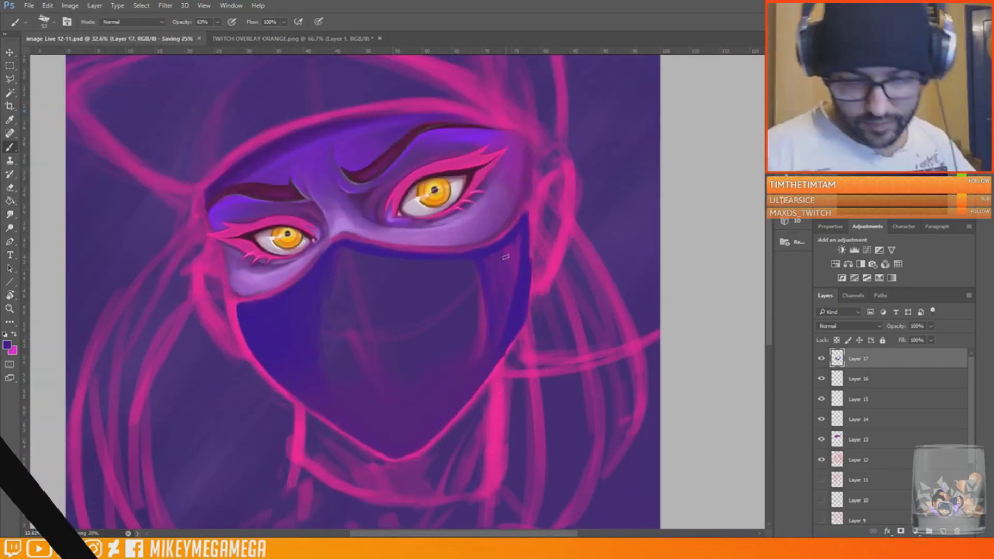
Fill in the mask's right side, then shade along its right edge with a darker navy foreground colour
{"action": "mouse_move", "coordinate": [519, 231]}
{"action": "left_mouse_down"}
{"action": "mouse_move", "coordinate": [498, 253]}
{"action": "mouse_move", "coordinate": [519, 276]}
{"action": "left_mouse_up"}
{"action": "left_click_drag", "start_coordinate": [531, 213], "coordinate": [512, 317]}
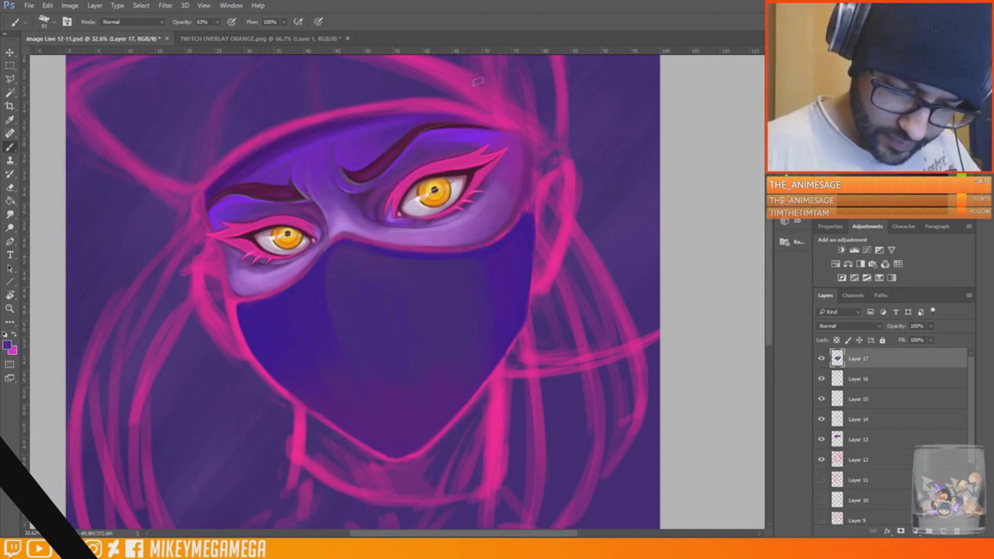
{"action": "left_click", "coordinate": [7, 345]}
{"action": "left_click", "coordinate": [760, 214]}
{"action": "key", "text": "Return"}
{"action": "left_click_drag", "start_coordinate": [521, 274], "coordinate": [510, 326]}
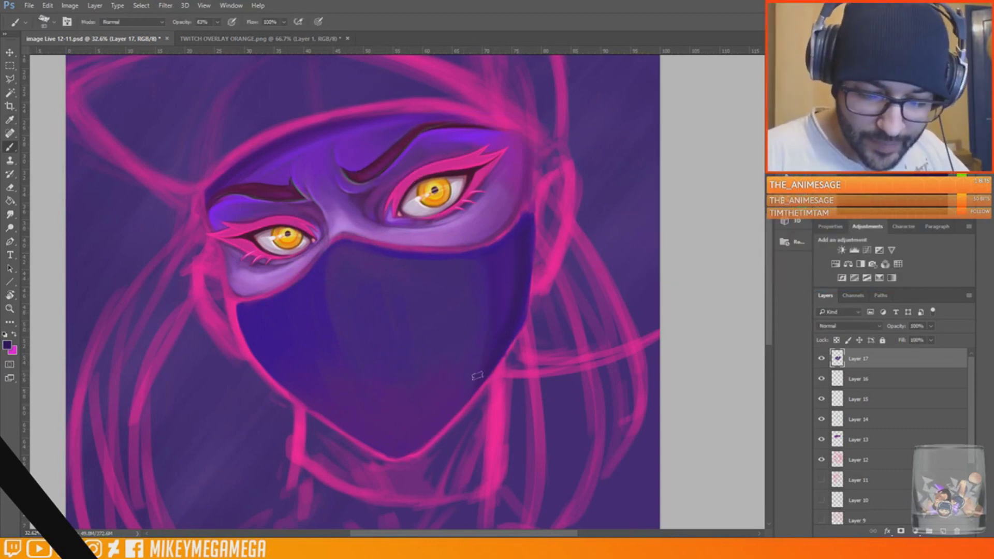
Reduce the brush size and paint dark navy shading along the mask's left jaw edge towards the chin
{"action": "right_click", "coordinate": [412, 419]}
{"action": "key", "text": "Return"}
{"action": "right_click", "coordinate": [269, 331]}
{"action": "left_click", "coordinate": [326, 284]}
{"action": "key", "text": "Return"}
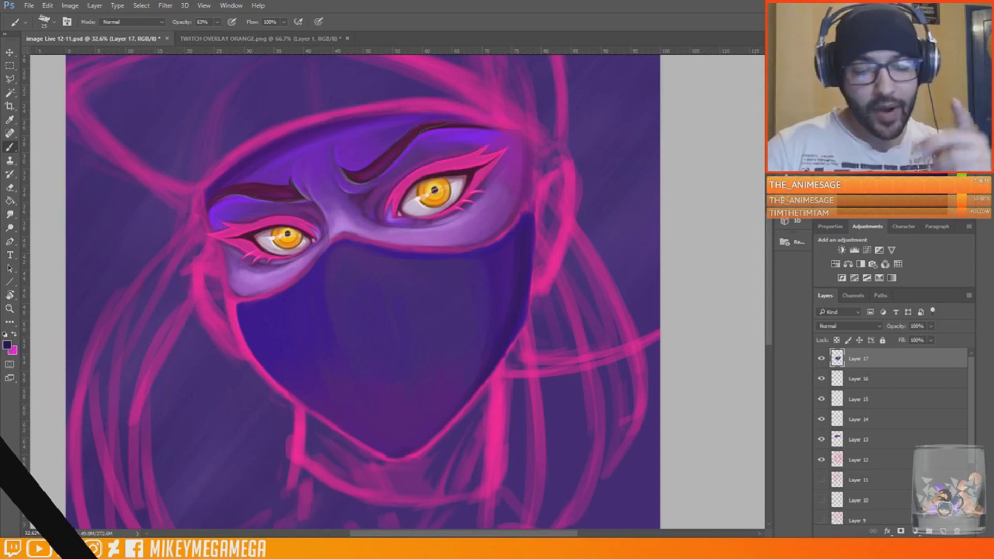
{"action": "mouse_move", "coordinate": [239, 328]}
{"action": "left_mouse_down"}
{"action": "mouse_move", "coordinate": [261, 370]}
{"action": "mouse_move", "coordinate": [332, 424]}
{"action": "left_mouse_up"}
{"action": "left_click_drag", "start_coordinate": [289, 399], "coordinate": [386, 456]}
Use a finer brush to outline the mask's left cheek edge and its upper edge below the left eye in dark navy
{"action": "scroll", "coordinate": [231, 233], "scroll_direction": "up", "scroll_amount": 6}
{"action": "right_click", "coordinate": [229, 361]}
{"action": "left_click", "coordinate": [285, 284]}
{"action": "mouse_move", "coordinate": [226, 333]}
{"action": "left_mouse_down"}
{"action": "mouse_move", "coordinate": [236, 395]}
{"action": "mouse_move", "coordinate": [221, 310]}
{"action": "left_mouse_up"}
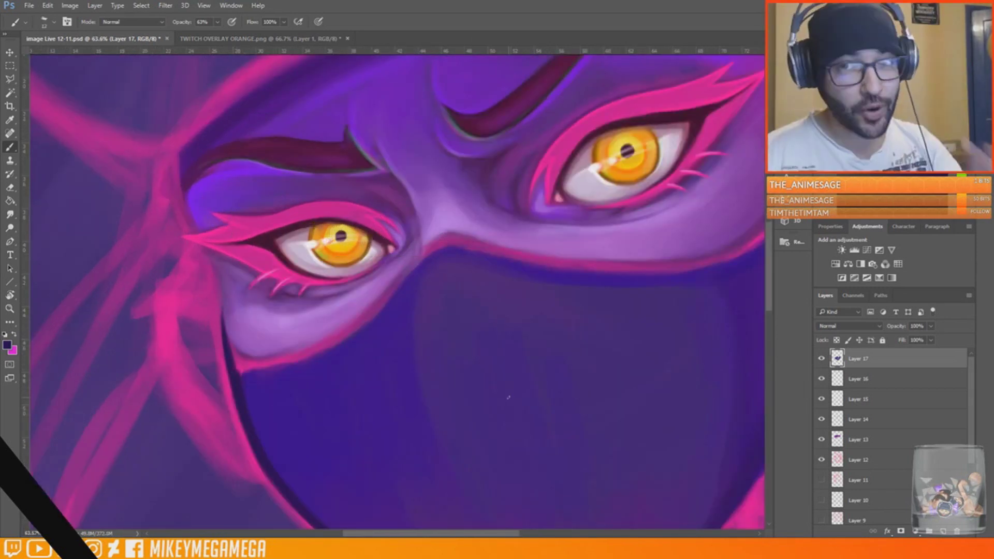
{"action": "key", "text": "r"}
{"action": "left_click_drag", "start_coordinate": [524, 176], "coordinate": [531, 400]}
{"action": "right_click", "coordinate": [301, 135]}
{"action": "mouse_move", "coordinate": [313, 137]}
{"action": "left_mouse_down"}
{"action": "mouse_move", "coordinate": [304, 170]}
{"action": "mouse_move", "coordinate": [330, 225]}
{"action": "mouse_move", "coordinate": [452, 324]}
{"action": "left_mouse_up"}
Rotate the canvas and carry the dark navy outline along the mask's upper edge over the nose bridge
{"action": "key", "text": "r"}
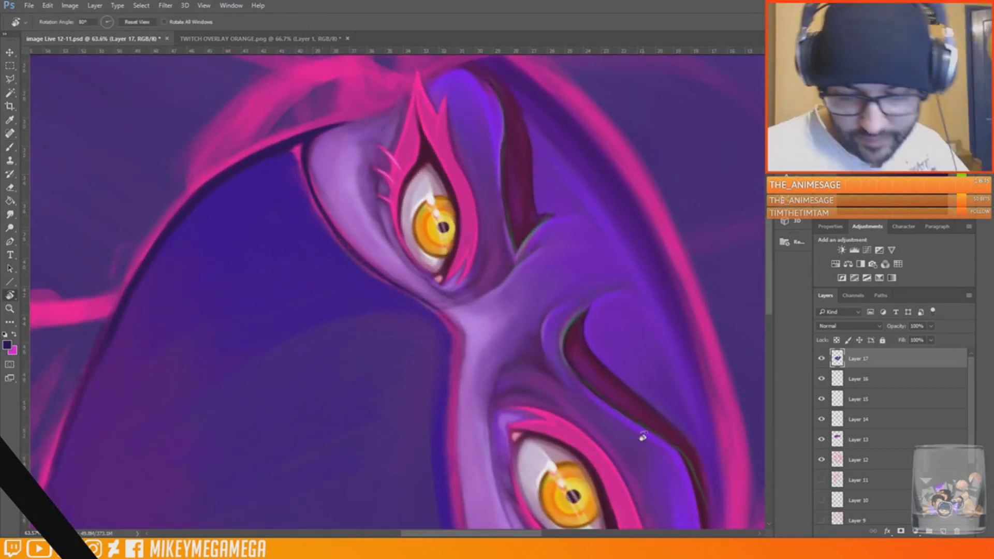
{"action": "left_click_drag", "start_coordinate": [643, 437], "coordinate": [575, 510]}
{"action": "left_click", "coordinate": [10, 147]}
{"action": "left_click_drag", "start_coordinate": [377, 257], "coordinate": [398, 290]}
{"action": "key", "text": "r"}
{"action": "left_click_drag", "start_coordinate": [298, 248], "coordinate": [505, 269]}
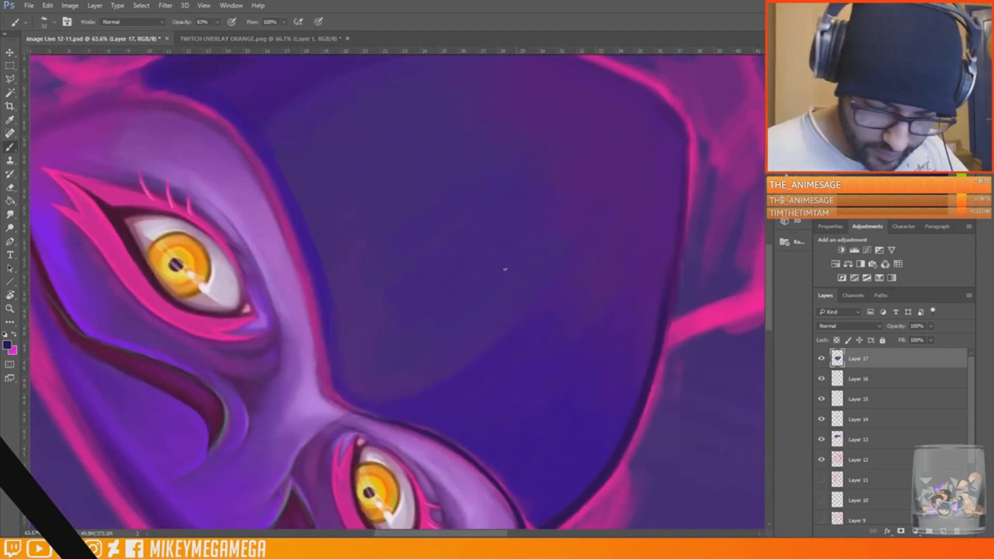
{"action": "left_click_drag", "start_coordinate": [322, 375], "coordinate": [363, 413]}
{"action": "left_click_drag", "start_coordinate": [320, 328], "coordinate": [326, 380]}
Paint the dark navy outline along the mask's upper edge beneath the right eye up to its outer corner
{"action": "key", "text": "r"}
{"action": "mouse_move", "coordinate": [331, 380]}
{"action": "left_mouse_down"}
{"action": "mouse_move", "coordinate": [510, 261]}
{"action": "mouse_move", "coordinate": [510, 176]}
{"action": "left_mouse_up"}
{"action": "left_click_drag", "start_coordinate": [491, 186], "coordinate": [458, 256]}
{"action": "left_click_drag", "start_coordinate": [449, 466], "coordinate": [491, 503]}
{"action": "left_click_drag", "start_coordinate": [429, 409], "coordinate": [460, 480]}
{"action": "mouse_move", "coordinate": [433, 427]}
{"action": "left_mouse_down"}
{"action": "mouse_move", "coordinate": [424, 367]}
{"action": "mouse_move", "coordinate": [462, 243]}
{"action": "left_mouse_up"}
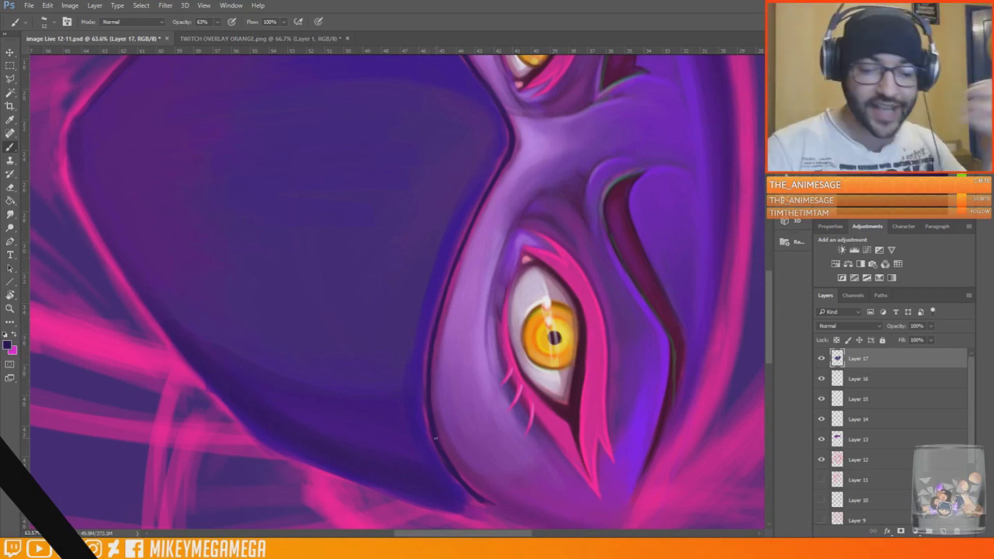
{"action": "left_click_drag", "start_coordinate": [427, 395], "coordinate": [430, 339]}
{"action": "left_click_drag", "start_coordinate": [440, 305], "coordinate": [496, 167]}
Outline the mask's left jaw edge down to the chin with thin dark navy strokes
{"action": "key", "text": "r"}
{"action": "left_click_drag", "start_coordinate": [439, 462], "coordinate": [772, 258]}
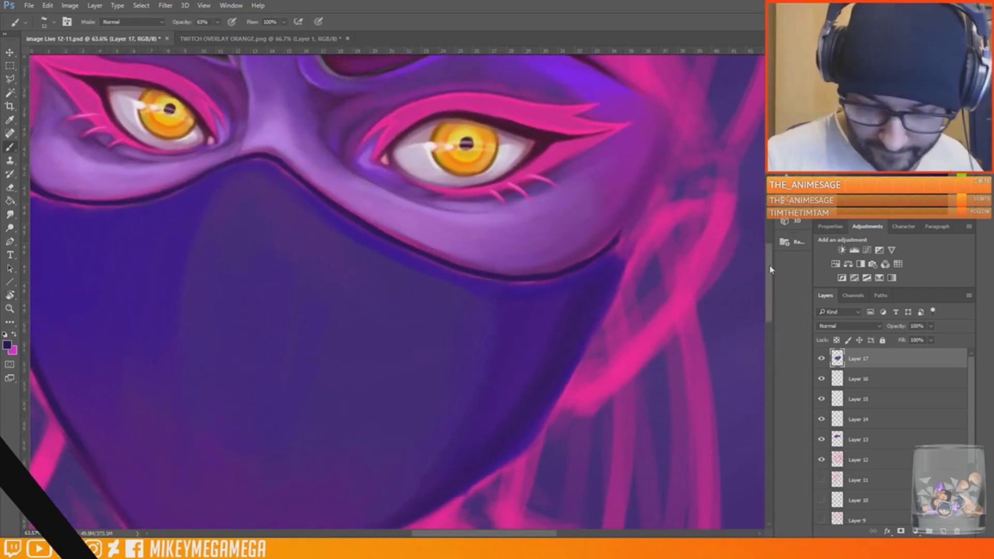
{"action": "scroll", "coordinate": [397, 292], "scroll_direction": "down", "scroll_amount": 2}
{"action": "key", "text": "space"}
{"action": "left_click_drag", "start_coordinate": [362, 337], "coordinate": [498, 243]}
{"action": "mouse_move", "coordinate": [309, 382]}
{"action": "left_mouse_down"}
{"action": "mouse_move", "coordinate": [339, 431]}
{"action": "mouse_move", "coordinate": [278, 382]}
{"action": "mouse_move", "coordinate": [257, 240]}
{"action": "left_mouse_up"}
{"action": "key", "text": "r"}
{"action": "key", "text": "r"}
{"action": "left_click_drag", "start_coordinate": [242, 292], "coordinate": [249, 247]}
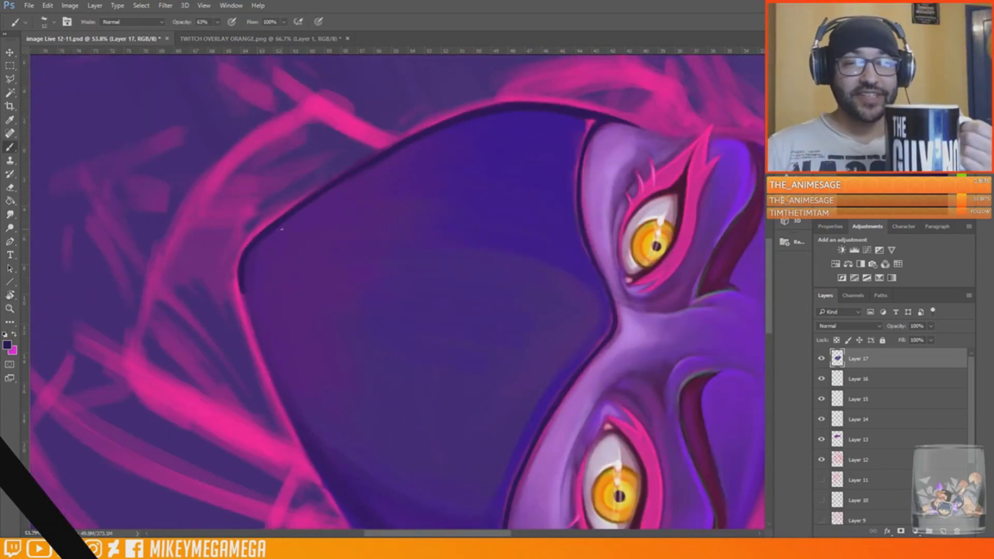
Continue the dark navy outline from the chin up the mask's right jaw edge and return the canvas to upright
{"action": "key", "text": "space"}
{"action": "left_click_drag", "start_coordinate": [277, 378], "coordinate": [295, 224]}
{"action": "key", "text": "r"}
{"action": "mouse_move", "coordinate": [310, 113]}
{"action": "left_mouse_down"}
{"action": "mouse_move", "coordinate": [287, 339]}
{"action": "mouse_move", "coordinate": [302, 430]}
{"action": "left_mouse_up"}
{"action": "mouse_move", "coordinate": [284, 270]}
{"action": "left_mouse_down"}
{"action": "mouse_move", "coordinate": [286, 348]}
{"action": "mouse_move", "coordinate": [397, 464]}
{"action": "left_mouse_up"}
{"action": "scroll", "coordinate": [697, 144], "scroll_direction": "down", "scroll_amount": 1}
{"action": "scroll", "coordinate": [697, 145], "scroll_direction": "down", "scroll_amount": 1}
{"action": "key", "text": "r"}
{"action": "mouse_move", "coordinate": [499, 365]}
{"action": "left_mouse_down"}
{"action": "mouse_move", "coordinate": [396, 166]}
{"action": "mouse_move", "coordinate": [352, 238]}
{"action": "left_mouse_up"}
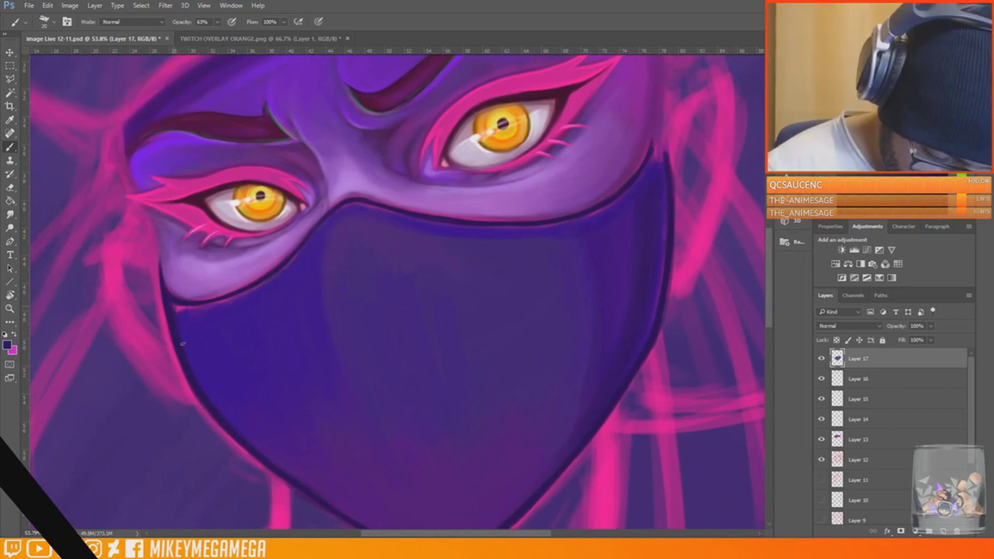
Set the brush opacity to 100% and paint over the pink sketch line remaining between the mask's upper edge and the skin
{"action": "scroll", "coordinate": [182, 352], "scroll_direction": "down", "scroll_amount": 2}
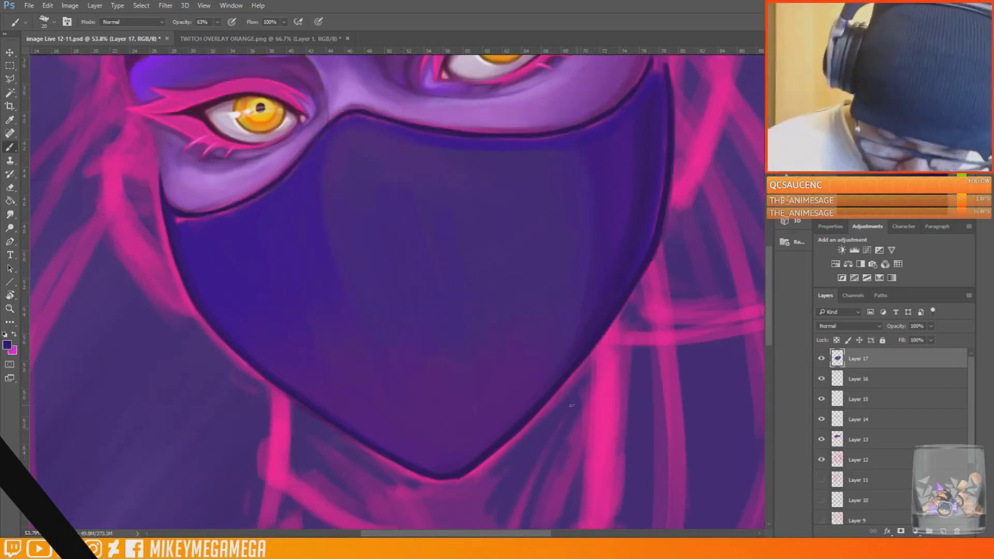
{"action": "scroll", "coordinate": [650, 247], "scroll_direction": "up", "scroll_amount": 2}
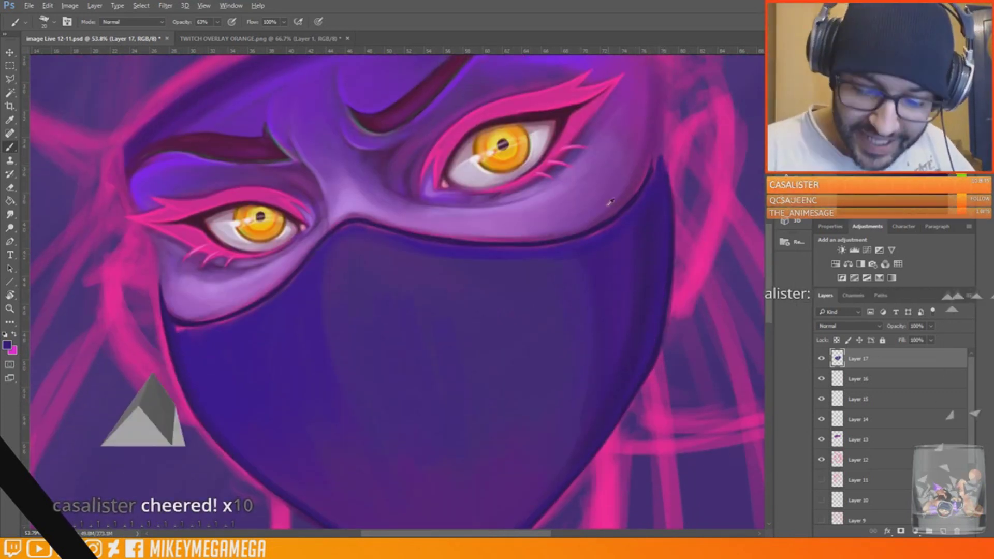
{"action": "left_click_drag", "start_coordinate": [178, 329], "coordinate": [311, 74]}
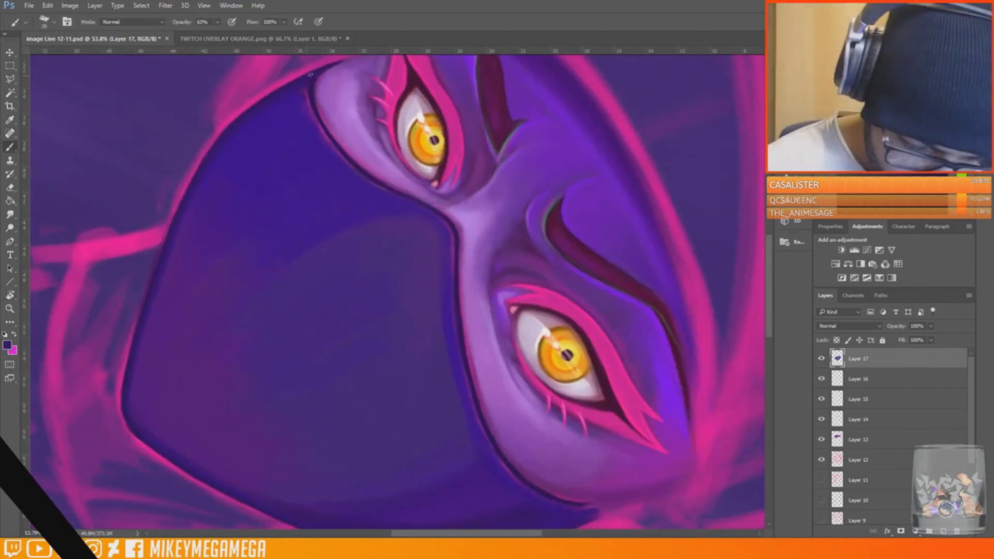
{"action": "key", "text": "0"}
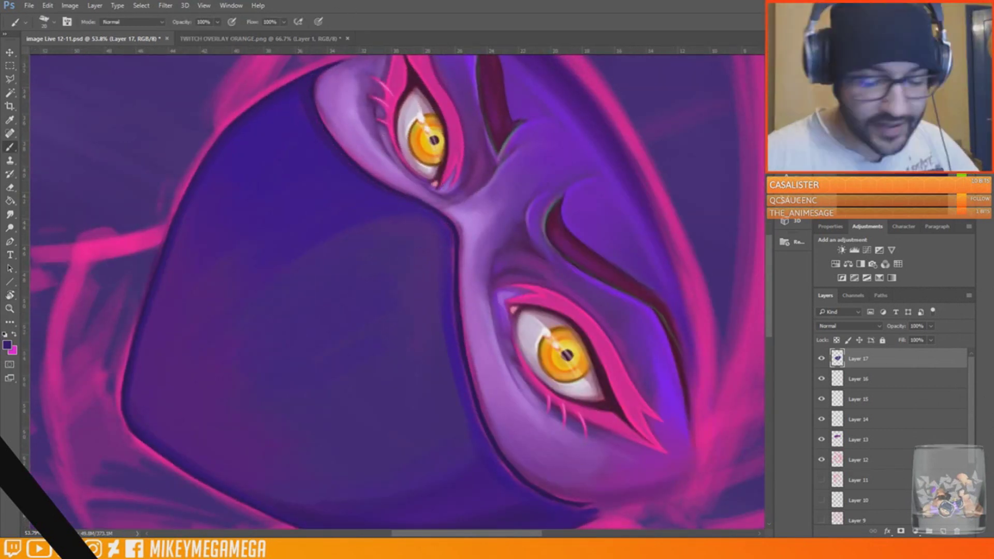
{"action": "scroll", "coordinate": [45, 207], "scroll_direction": "up", "scroll_amount": 2}
{"action": "left_click_drag", "start_coordinate": [538, 267], "coordinate": [543, 359]}
{"action": "scroll", "coordinate": [540, 259], "scroll_direction": "down", "scroll_amount": 2}
{"action": "mouse_move", "coordinate": [540, 207]}
{"action": "left_mouse_down"}
{"action": "mouse_move", "coordinate": [579, 415]}
{"action": "mouse_move", "coordinate": [620, 473]}
{"action": "mouse_move", "coordinate": [634, 88]}
{"action": "left_mouse_up"}
{"action": "scroll", "coordinate": [661, 350], "scroll_direction": "down", "scroll_amount": 3}
{"action": "scroll", "coordinate": [660, 468], "scroll_direction": "down", "scroll_amount": 6}
{"action": "key", "text": "r"}
{"action": "left_click_drag", "start_coordinate": [585, 109], "coordinate": [573, 253]}
{"action": "scroll", "coordinate": [573, 253], "scroll_direction": "up", "scroll_amount": 1}
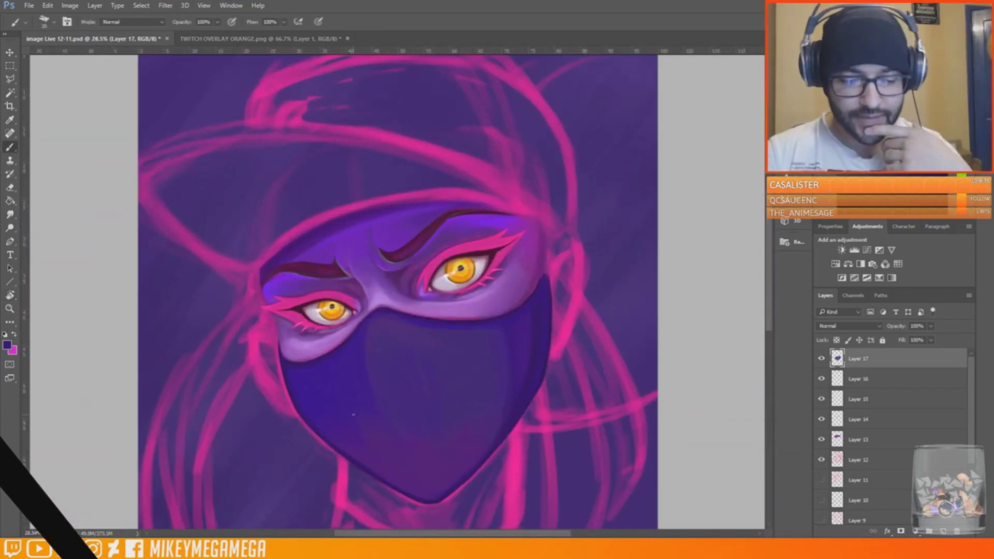
Paint thin green rim strokes where the skin meets the mask's upper edge at both outer cheeks
{"action": "scroll", "coordinate": [399, 349], "scroll_direction": "up", "scroll_amount": 3}
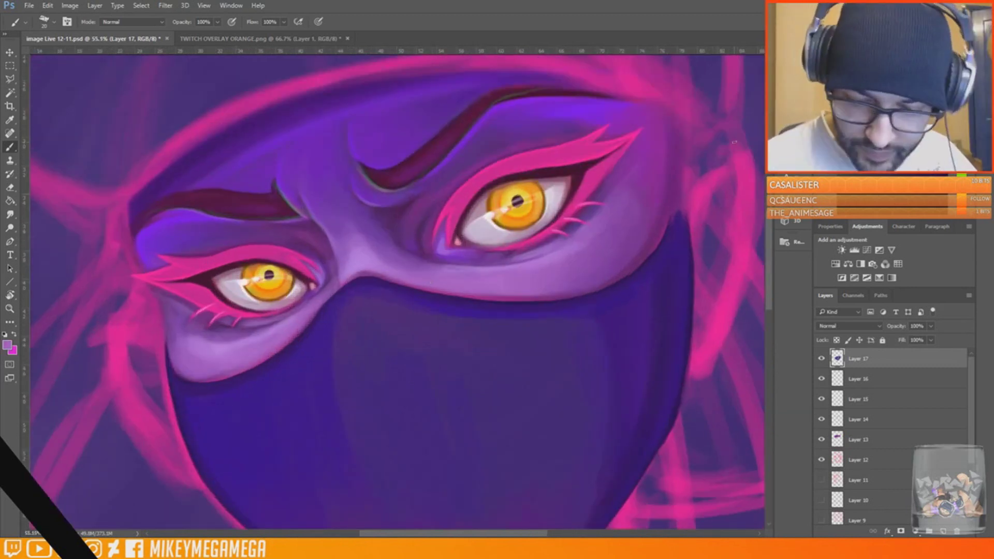
{"action": "left_click_drag", "start_coordinate": [169, 357], "coordinate": [213, 377]}
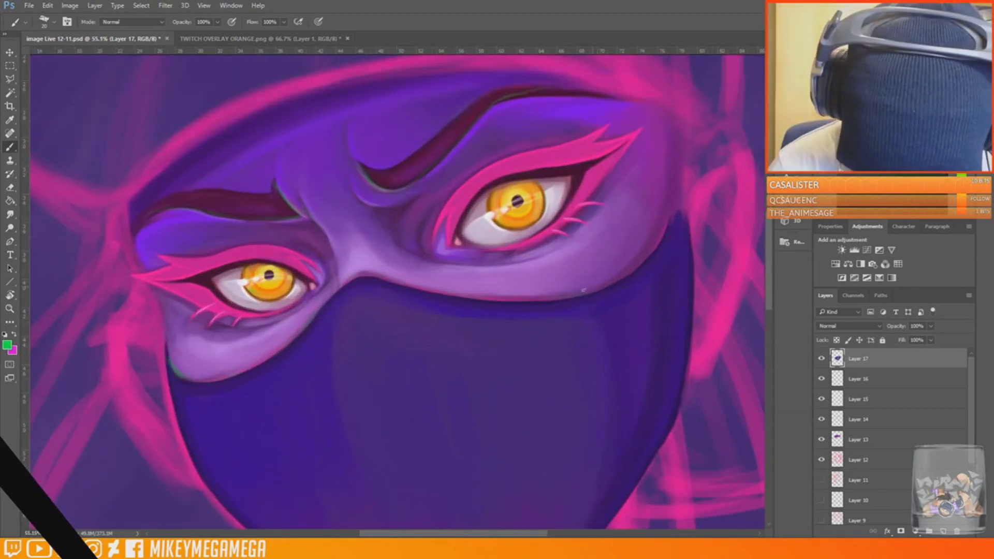
{"action": "scroll", "coordinate": [166, 282], "scroll_direction": "down", "scroll_amount": 2}
{"action": "left_click", "coordinate": [166, 282], "text": "alt"}
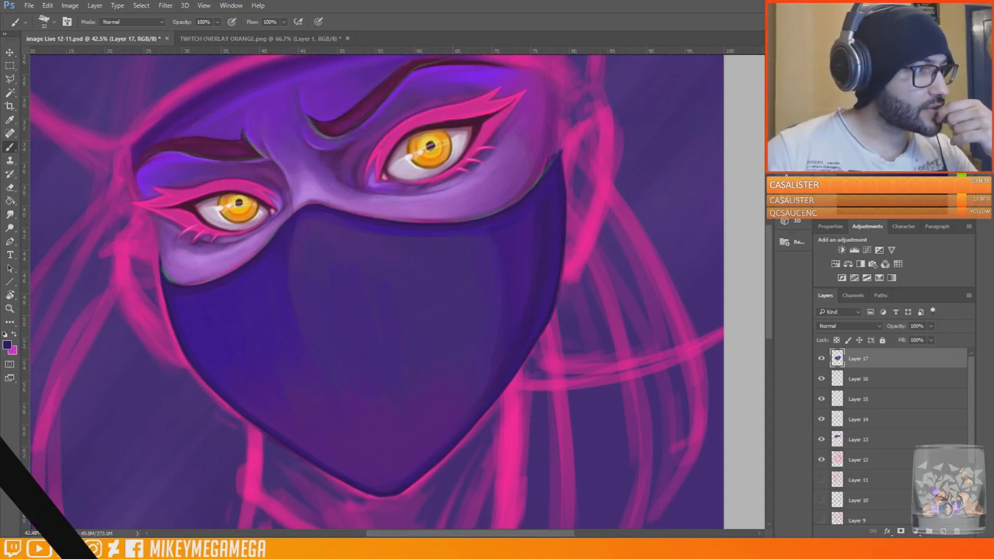
Create a new layer and paint a light blue highlight on the mask's nose bridge at 58% brush opacity
{"action": "left_click", "coordinate": [913, 83]}
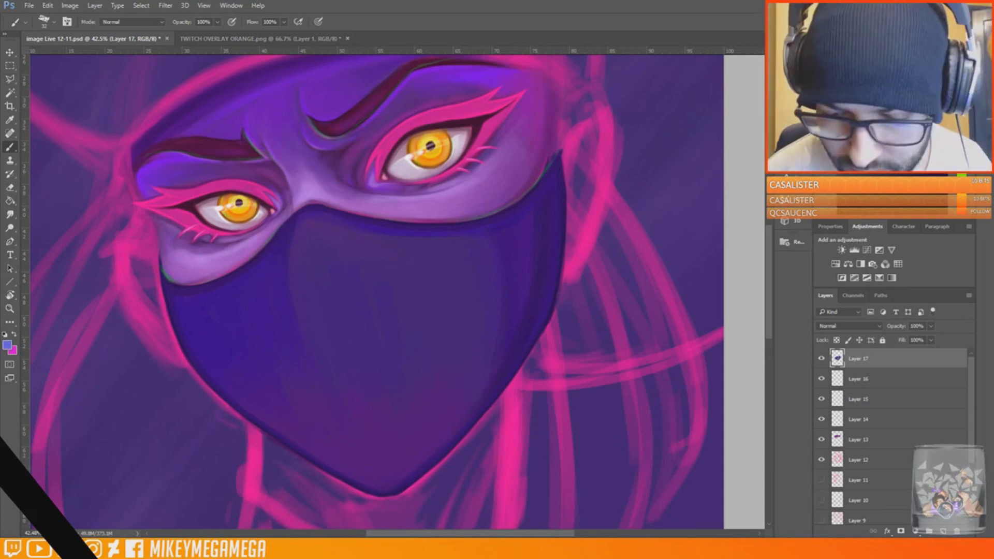
{"action": "left_click", "coordinate": [943, 531]}
{"action": "left_click_drag", "start_coordinate": [304, 247], "coordinate": [329, 233]}
{"action": "left_click_drag", "start_coordinate": [217, 22], "coordinate": [196, 35]}
{"action": "mouse_move", "coordinate": [301, 245]}
{"action": "left_mouse_down"}
{"action": "mouse_move", "coordinate": [304, 282]}
{"action": "mouse_move", "coordinate": [327, 220]}
{"action": "left_mouse_up"}
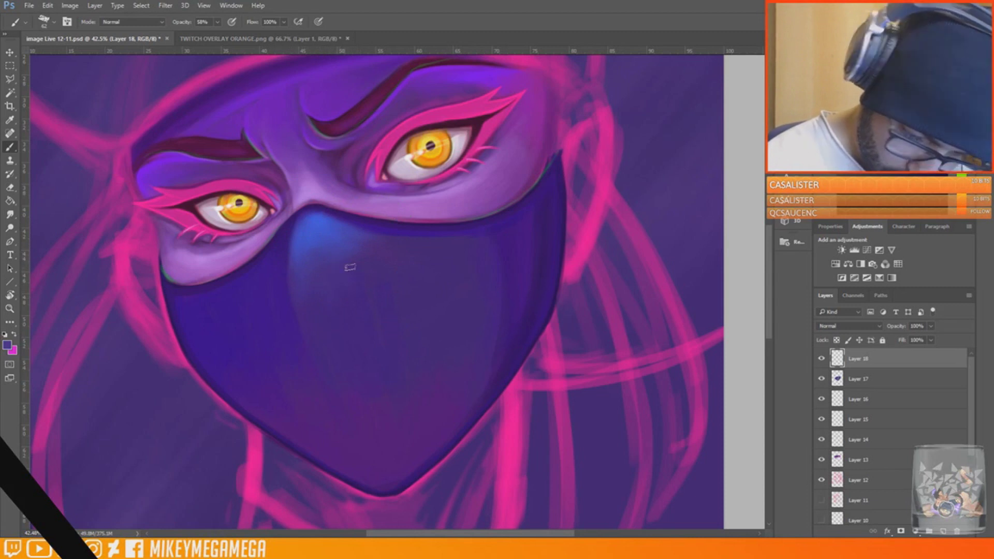
Sample blues from the mask to soften the nose highlight and spread soft blue light along the upper edge
{"action": "left_click", "coordinate": [313, 222], "text": "alt"}
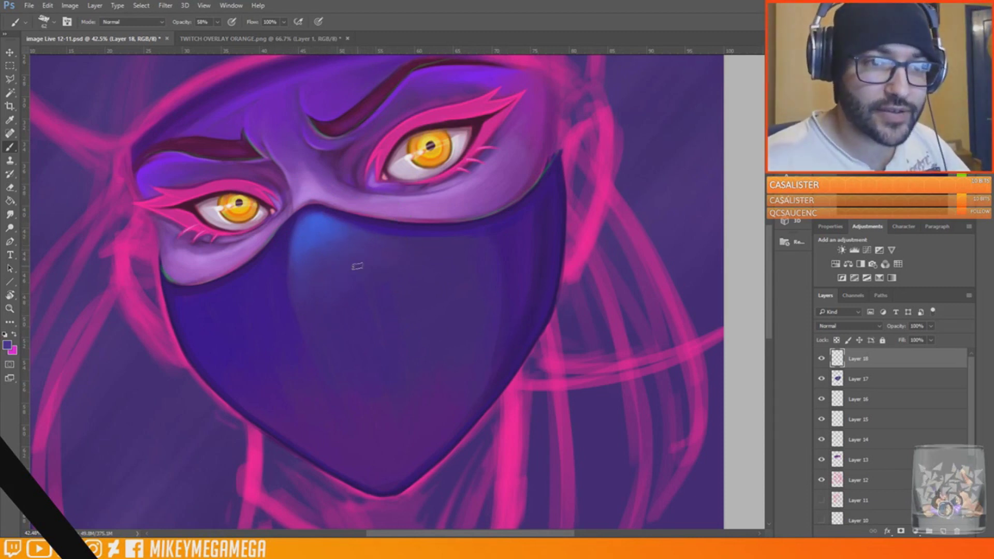
{"action": "left_click", "coordinate": [296, 266], "text": "alt"}
{"action": "left_click", "coordinate": [301, 265], "text": "alt"}
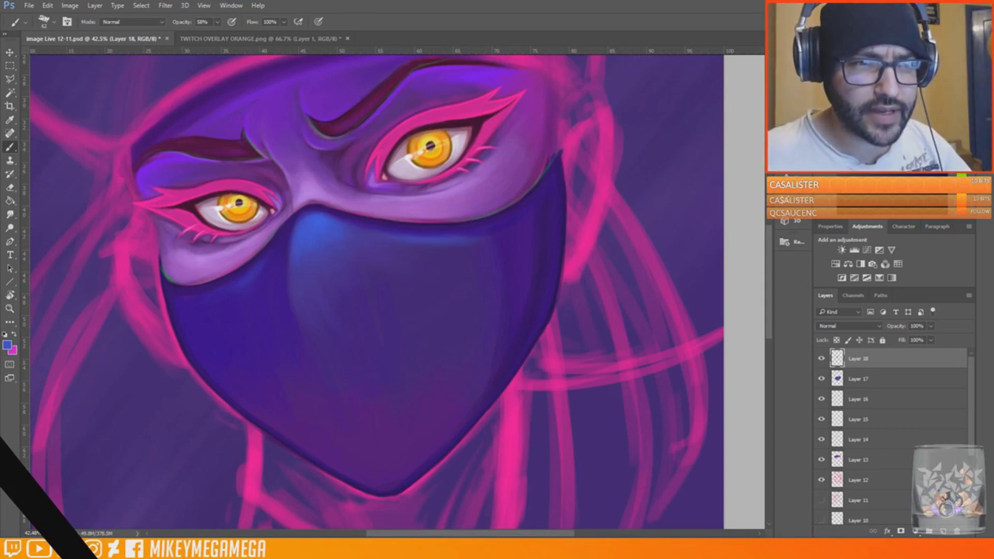
Sample mask tones to shade the fold beside the nose and add blue highlights on the right side and left cheek
{"action": "left_click", "coordinate": [444, 248], "text": "alt"}
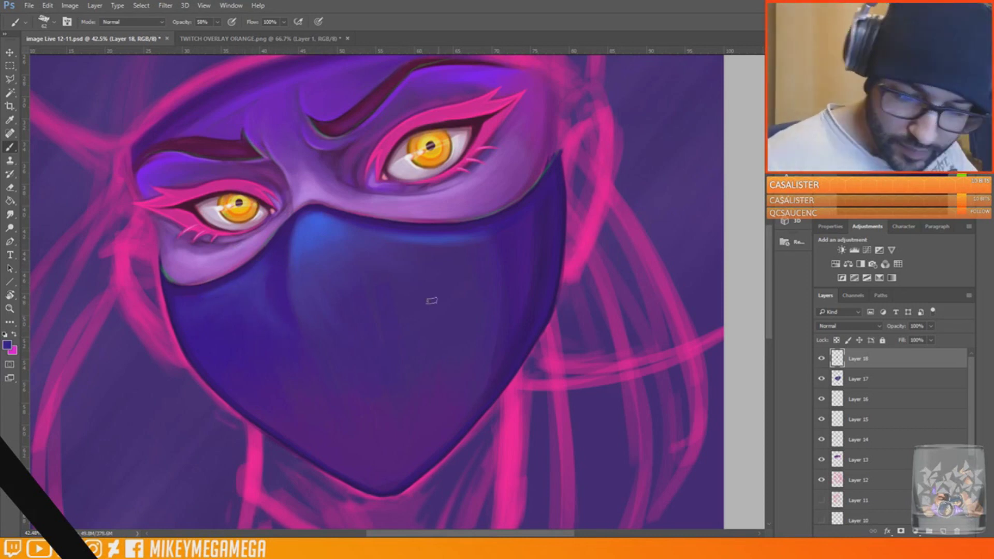
{"action": "left_click", "coordinate": [387, 256], "text": "alt"}
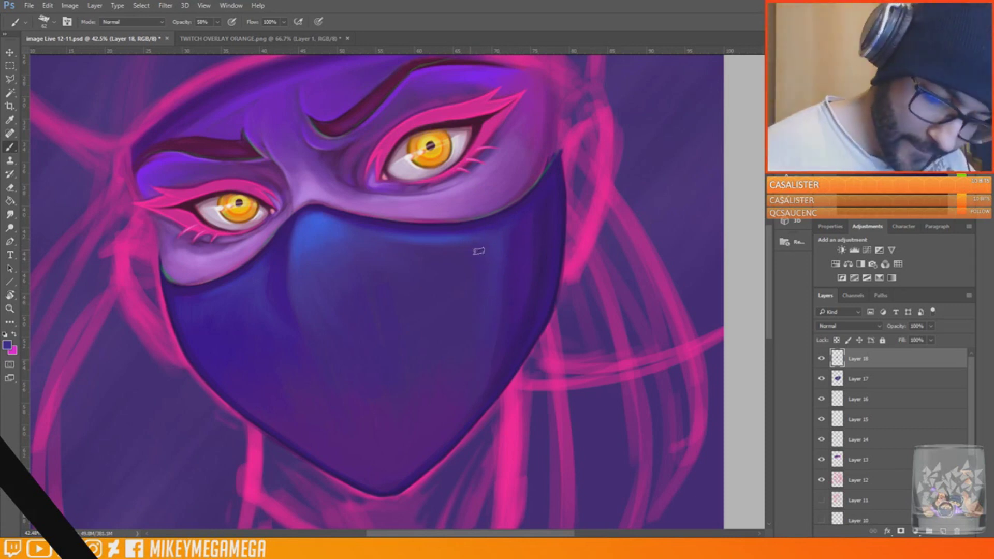
{"action": "left_click", "coordinate": [462, 240], "text": "alt"}
{"action": "left_click", "coordinate": [316, 233], "text": "alt"}
{"action": "left_click_drag", "start_coordinate": [205, 294], "coordinate": [189, 296]}
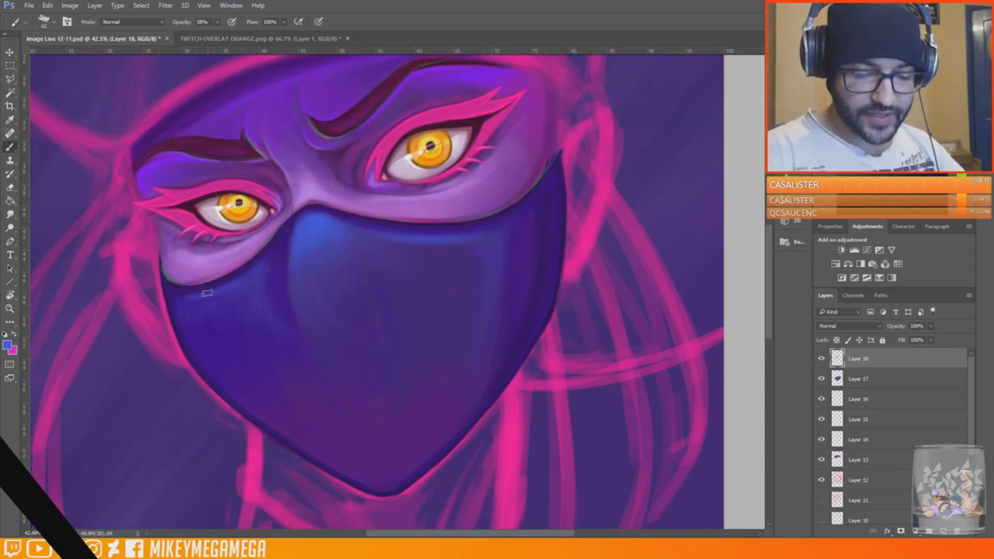
Sample lavender skin tones, brighten the cheek skin below the right eye and save the document
{"action": "left_click", "coordinate": [349, 121], "text": "alt"}
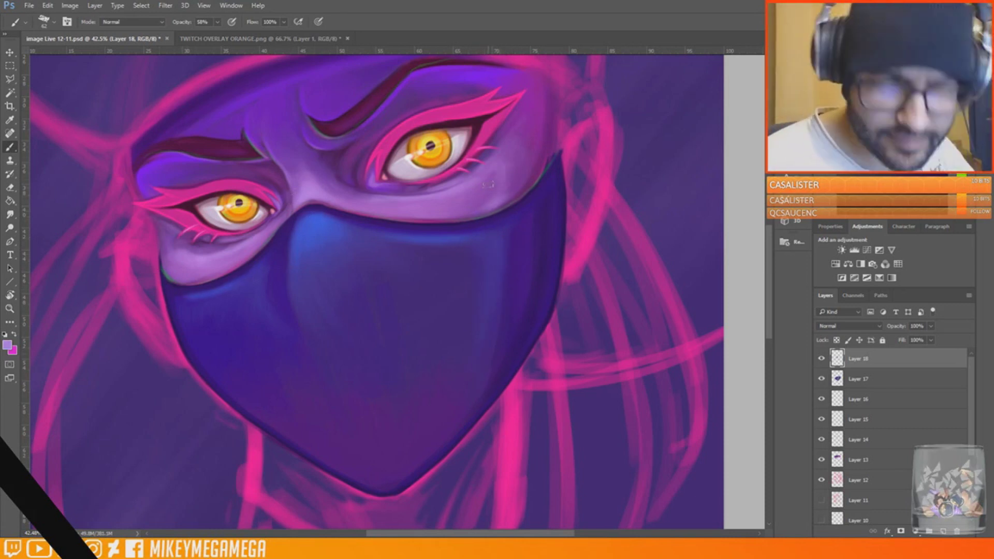
{"action": "left_click", "coordinate": [513, 180], "text": "alt"}
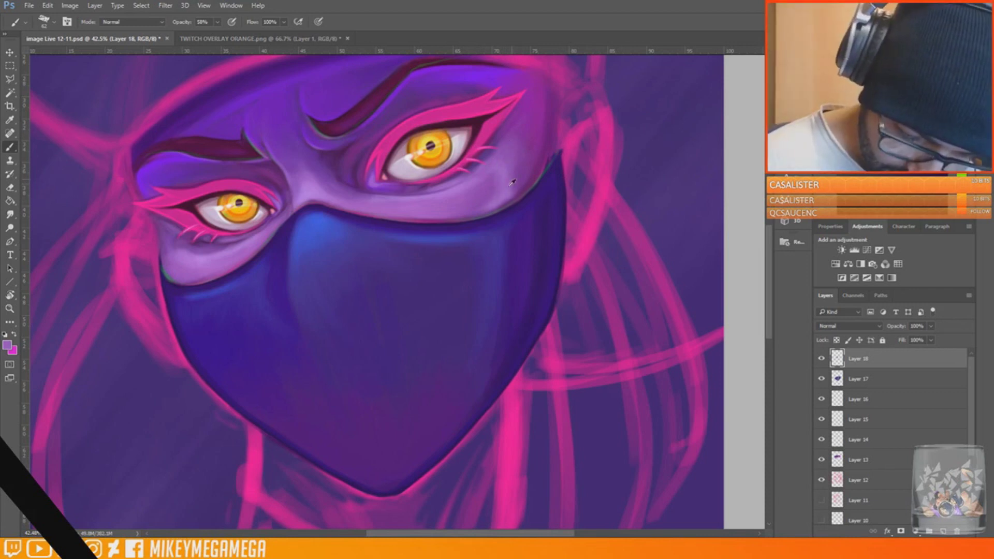
{"action": "scroll", "coordinate": [496, 173], "scroll_direction": "up", "scroll_amount": 3}
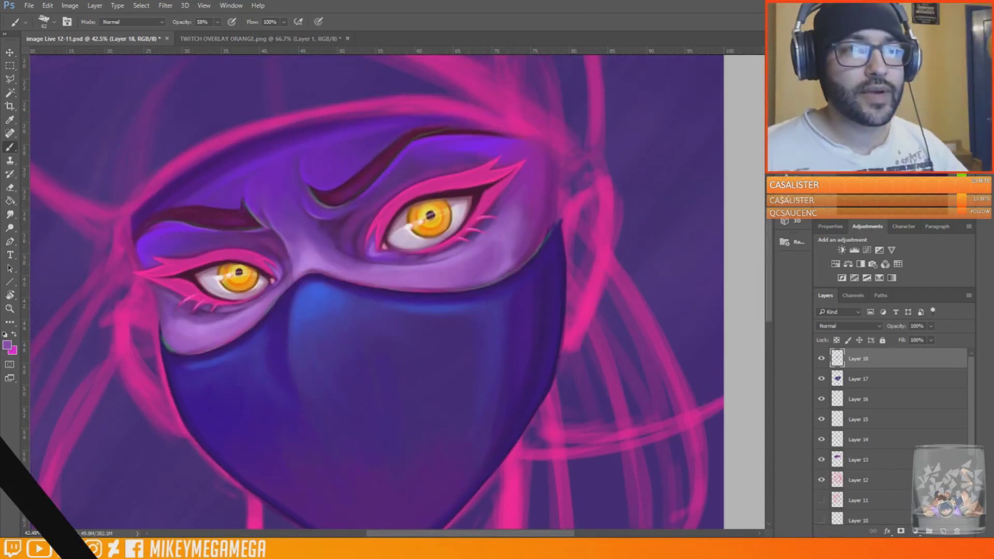
{"action": "key", "text": "ctrl+s"}
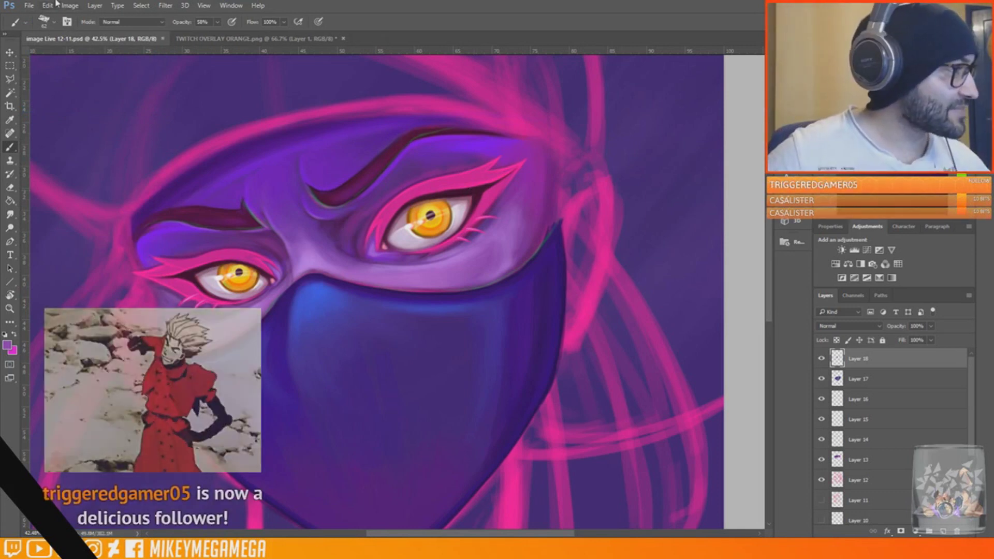
Sample purple and lavender skin tones to blend the temple and cheek skin outside the right eye
{"action": "left_click", "coordinate": [554, 216], "text": "alt"}
{"action": "left_click_drag", "start_coordinate": [551, 218], "coordinate": [546, 228]}
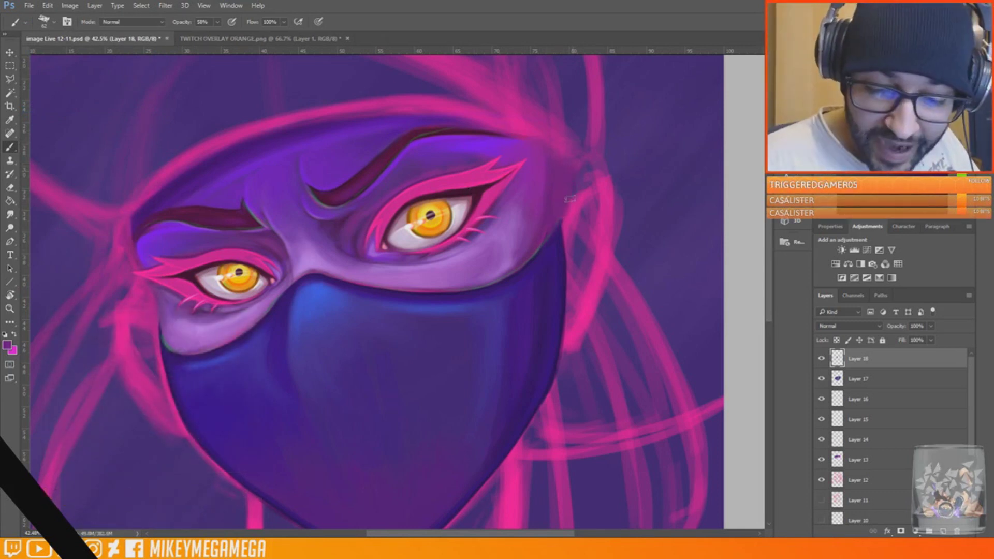
{"action": "left_click", "coordinate": [517, 242], "text": "alt"}
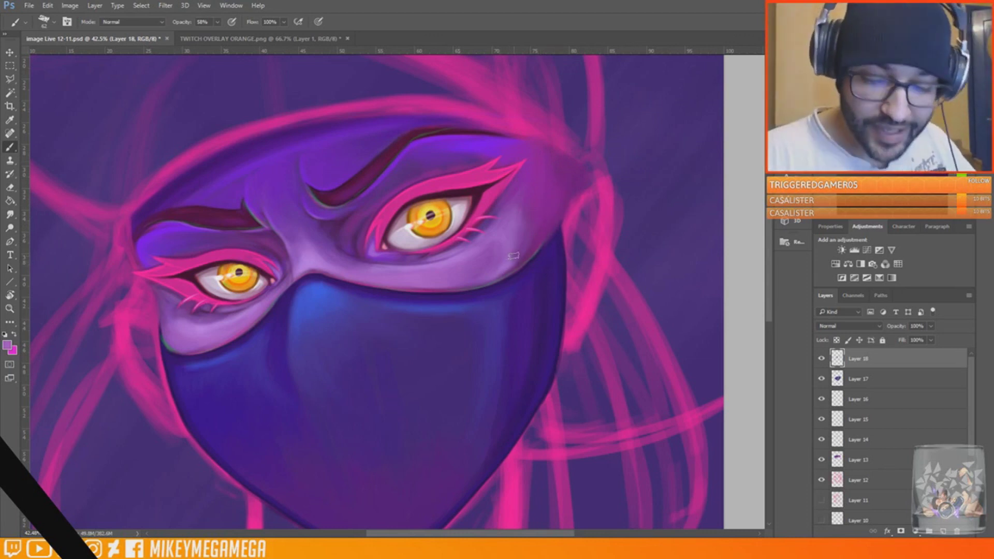
{"action": "left_click_drag", "start_coordinate": [514, 254], "coordinate": [517, 237]}
{"action": "left_click", "coordinate": [527, 241], "text": "alt"}
{"action": "left_click", "coordinate": [503, 217], "text": "alt"}
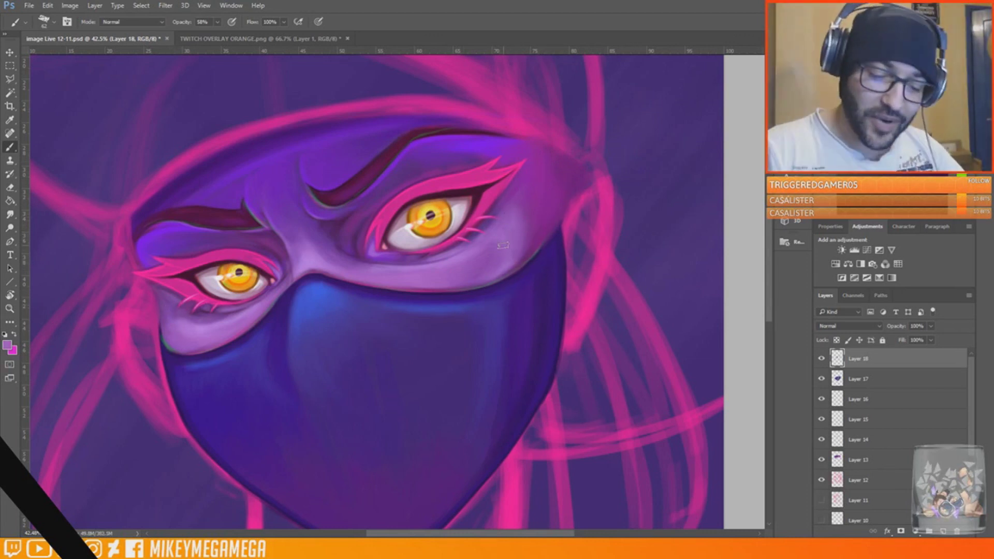
Sample lavender from the nose bridge and soften the skin beside the inner end of the left eyebrow
{"action": "scroll", "coordinate": [514, 209], "scroll_direction": "up", "scroll_amount": 3}
{"action": "scroll", "coordinate": [563, 216], "scroll_direction": "down", "scroll_amount": 3}
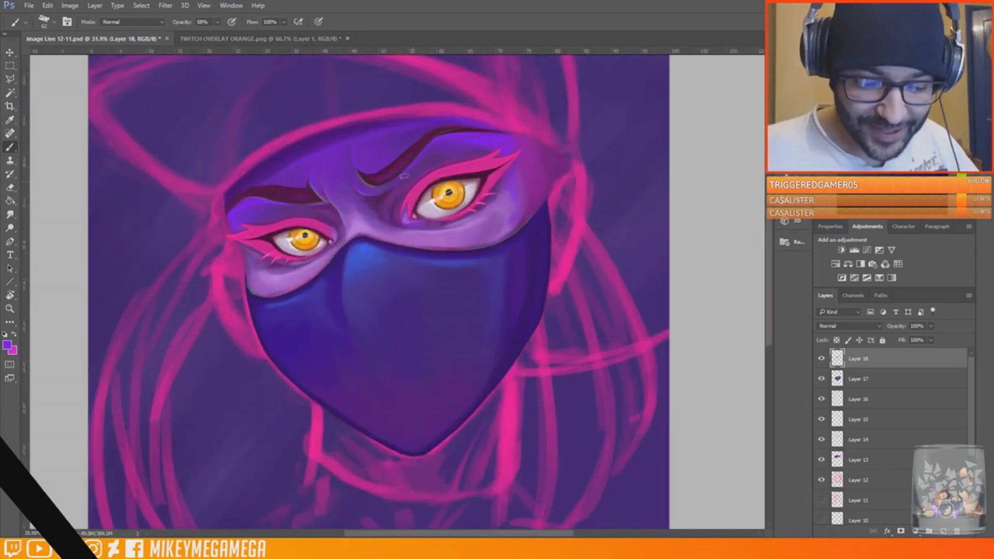
{"action": "scroll", "coordinate": [500, 159], "scroll_direction": "up", "scroll_amount": 4}
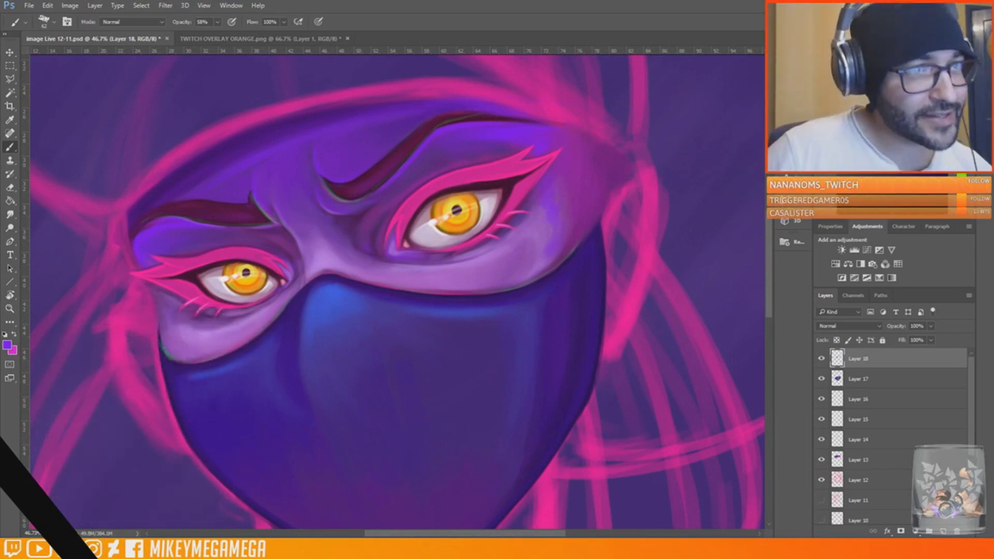
{"action": "left_click", "coordinate": [305, 230], "text": "alt"}
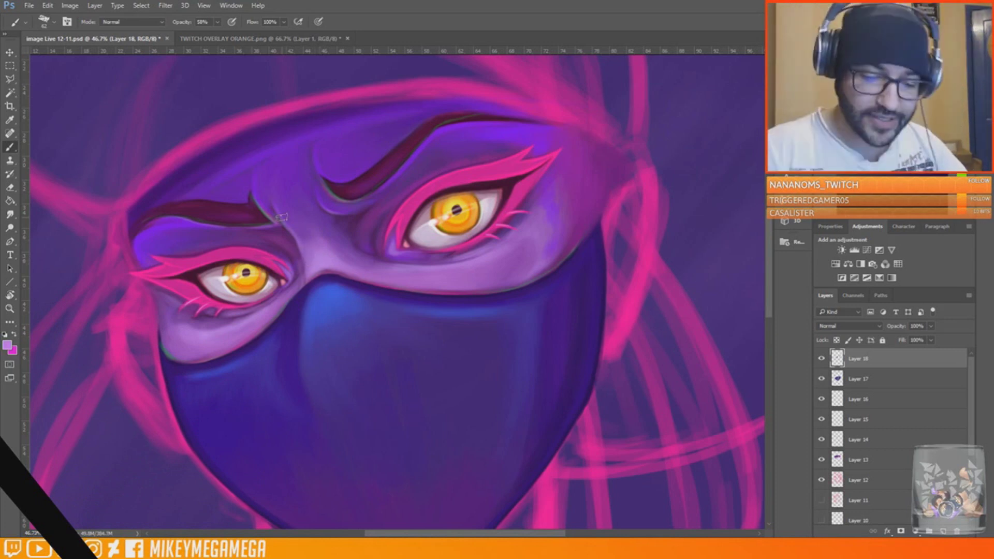
{"action": "scroll", "coordinate": [369, 205], "scroll_direction": "down", "scroll_amount": 3}
Sample pinks and purples to retouch the mask's lower edge and paint violet skin colour into the ears
{"action": "left_click", "coordinate": [260, 288], "text": "alt"}
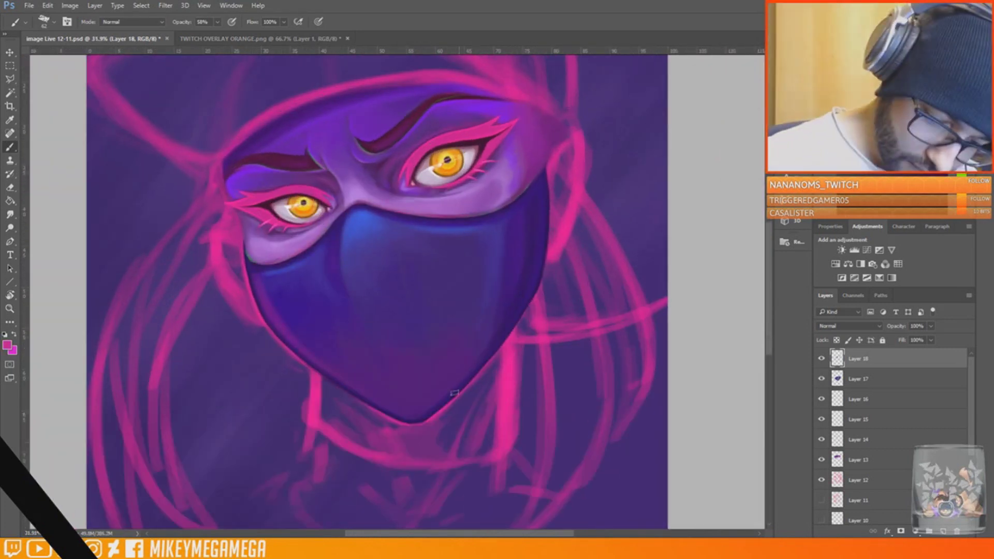
{"action": "left_click", "coordinate": [262, 284], "text": "alt"}
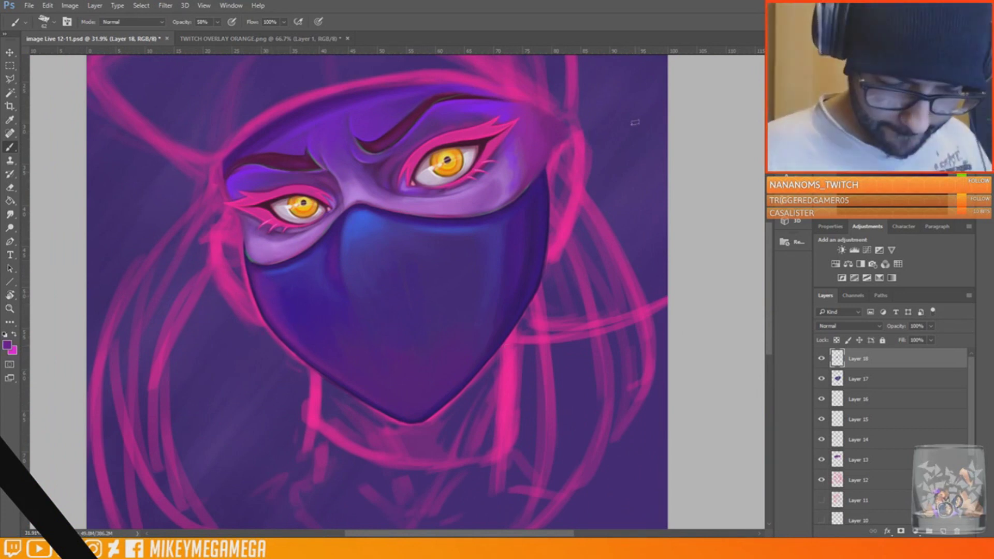
{"action": "left_click", "coordinate": [961, 140]}
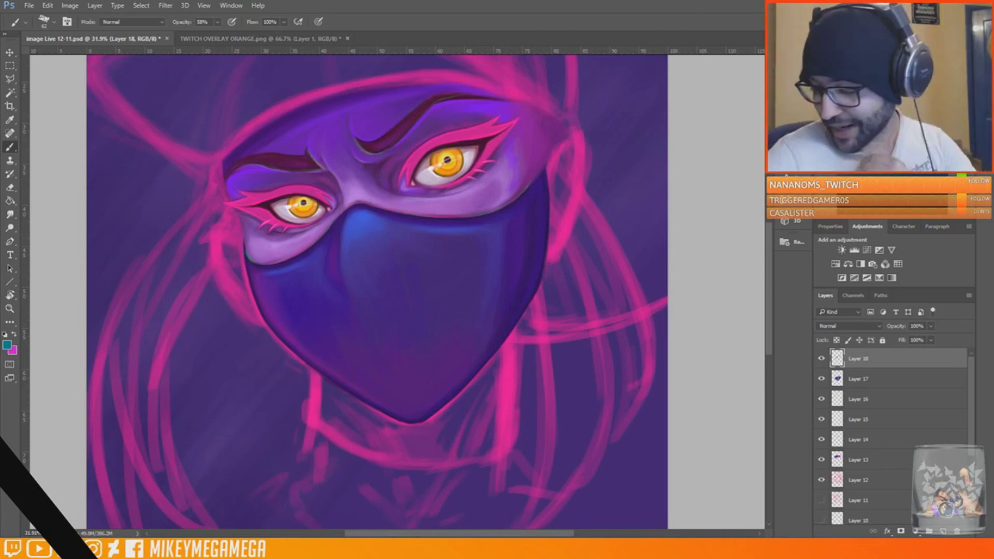
{"action": "left_click", "coordinate": [583, 152], "text": "alt"}
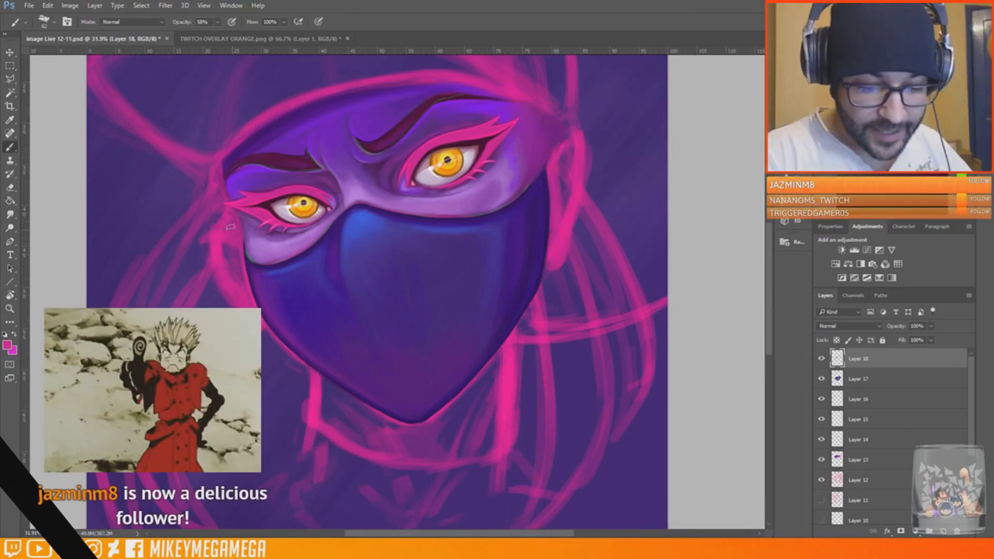
{"action": "left_click", "coordinate": [523, 166], "text": "alt"}
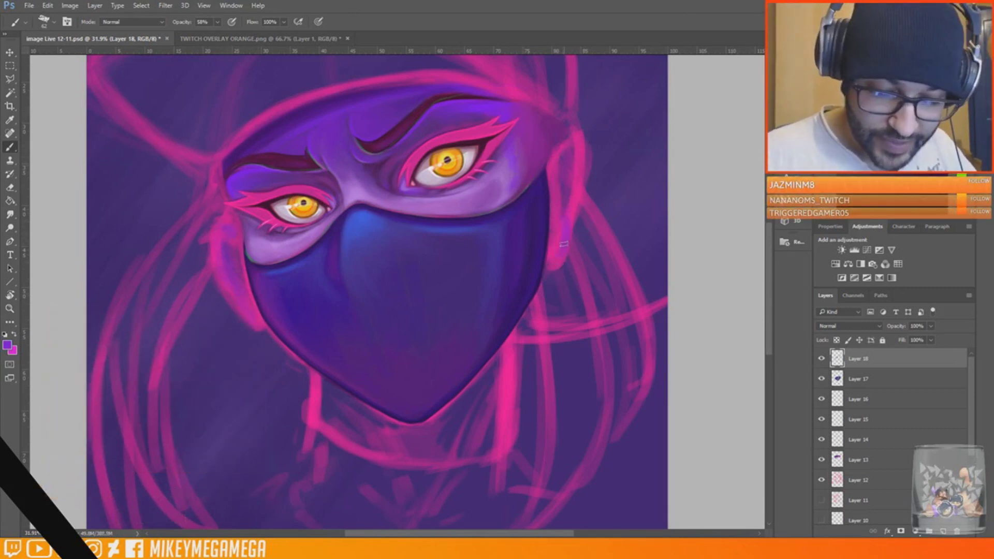
Sample the mask's dark purple and brush vertical shading down its right side
{"action": "left_click", "coordinate": [535, 237], "text": "alt"}
{"action": "left_click_drag", "start_coordinate": [521, 240], "coordinate": [522, 290]}
{"action": "left_click_drag", "start_coordinate": [530, 204], "coordinate": [517, 299]}
{"action": "left_click_drag", "start_coordinate": [512, 224], "coordinate": [516, 261]}
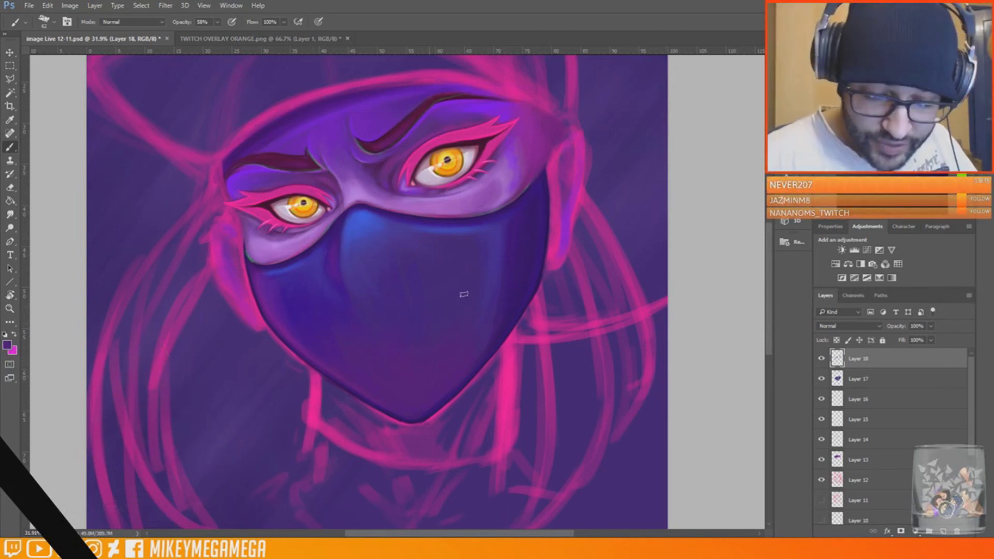
Sample violet above the right eye, brush it over the right temple and save the document
{"action": "left_click", "coordinate": [484, 107], "text": "alt"}
{"action": "left_click_drag", "start_coordinate": [536, 171], "coordinate": [560, 108]}
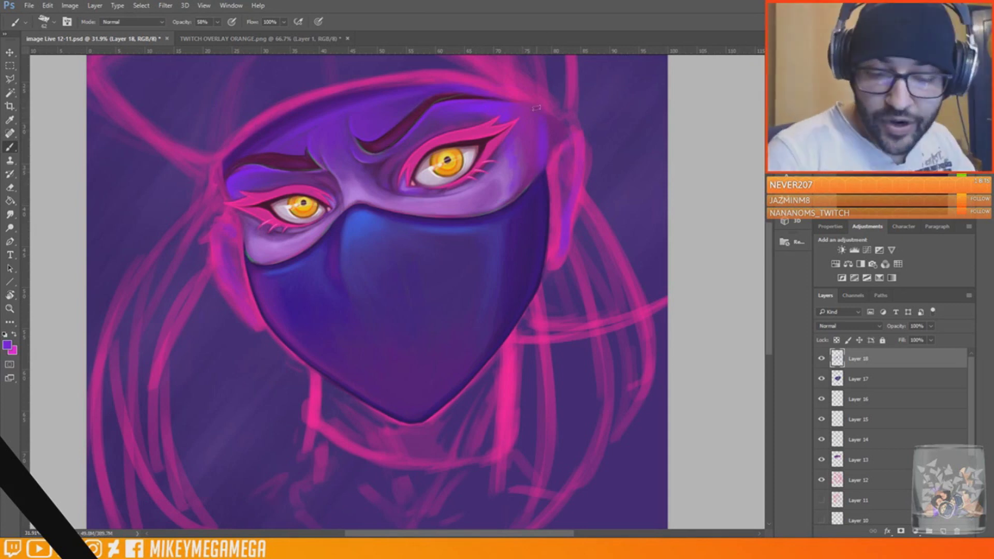
{"action": "left_click", "coordinate": [266, 313], "text": "alt"}
{"action": "left_click", "coordinate": [273, 268], "text": "alt"}
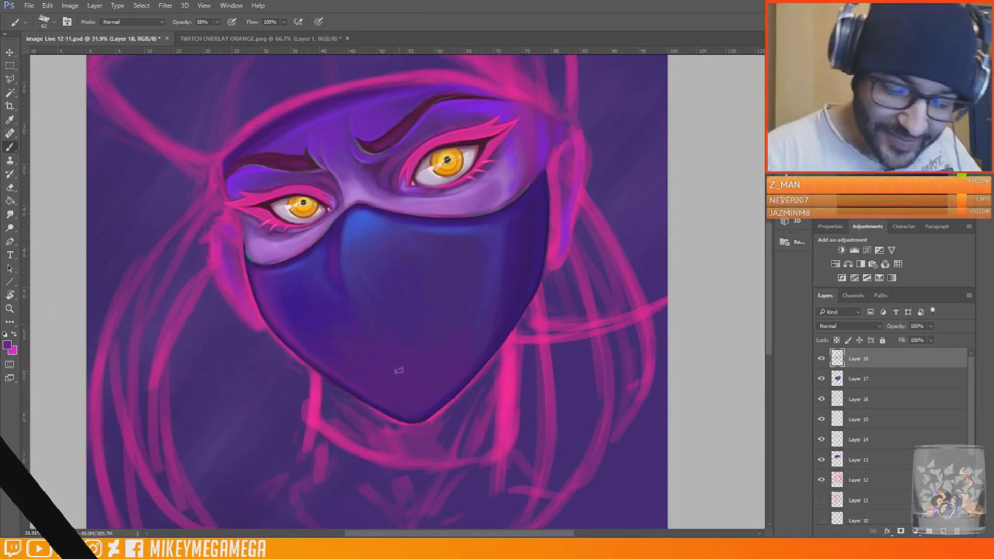
{"action": "left_click_drag", "start_coordinate": [769, 247], "coordinate": [768, 239]}
{"action": "left_click", "coordinate": [29, 6]}
{"action": "left_click", "coordinate": [53, 109]}
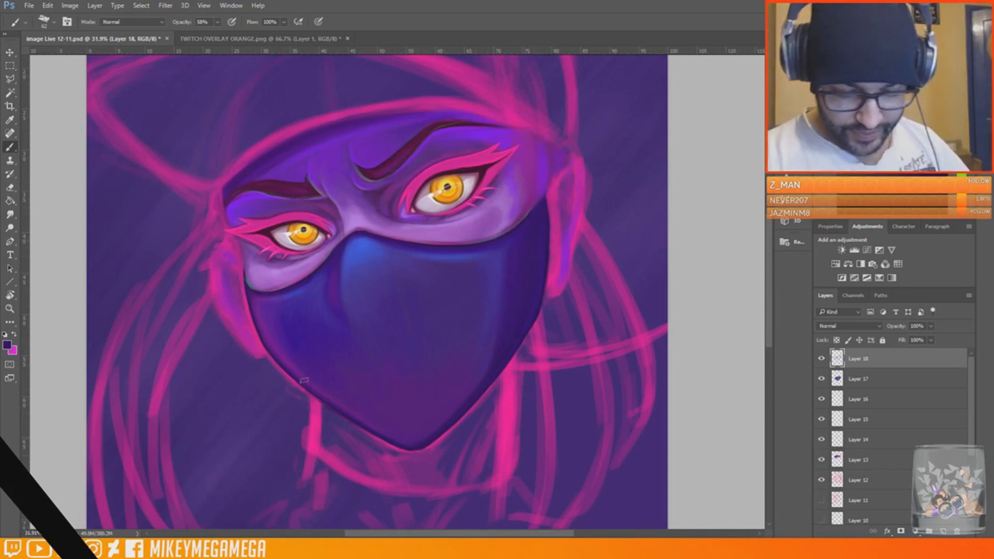
Sample pink and violet tones and paint shading into the lower parts of both ears
{"action": "left_click", "coordinate": [414, 450], "text": "alt"}
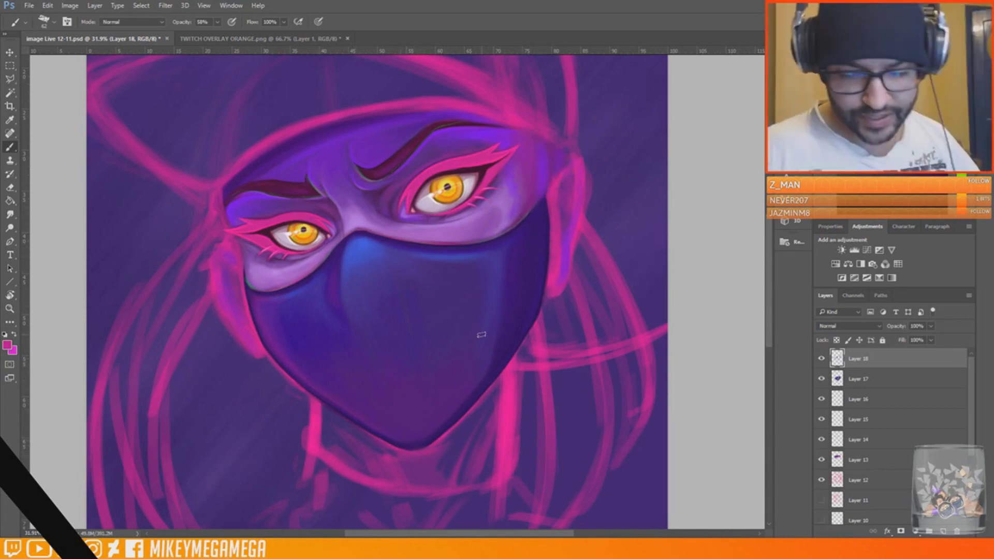
{"action": "scroll", "coordinate": [477, 334], "scroll_direction": "up", "scroll_amount": 3}
{"action": "left_click", "coordinate": [511, 269], "text": "alt"}
{"action": "left_click_drag", "start_coordinate": [565, 280], "coordinate": [559, 321]}
{"action": "left_click_drag", "start_coordinate": [231, 363], "coordinate": [241, 385]}
Sample the background purple and paint over the loose sketch lines around the left ear and jaw
{"action": "left_click", "coordinate": [220, 411], "text": "alt"}
{"action": "left_click_drag", "start_coordinate": [221, 388], "coordinate": [266, 430]}
{"action": "mouse_move", "coordinate": [211, 323]}
{"action": "left_mouse_down"}
{"action": "mouse_move", "coordinate": [215, 380]}
{"action": "mouse_move", "coordinate": [285, 468]}
{"action": "left_mouse_up"}
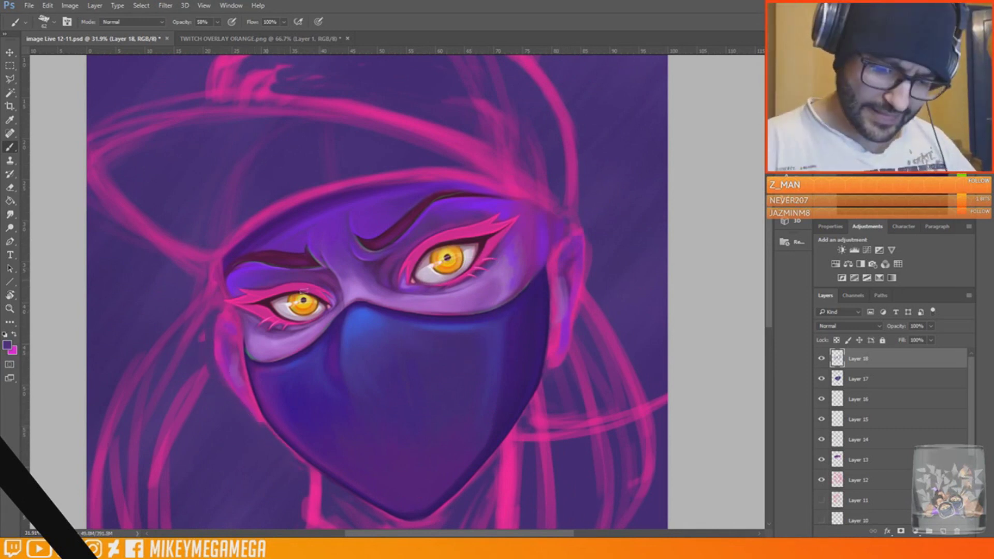
{"action": "left_click_drag", "start_coordinate": [215, 339], "coordinate": [236, 396]}
{"action": "scroll", "coordinate": [616, 304], "scroll_direction": "down", "scroll_amount": 1}
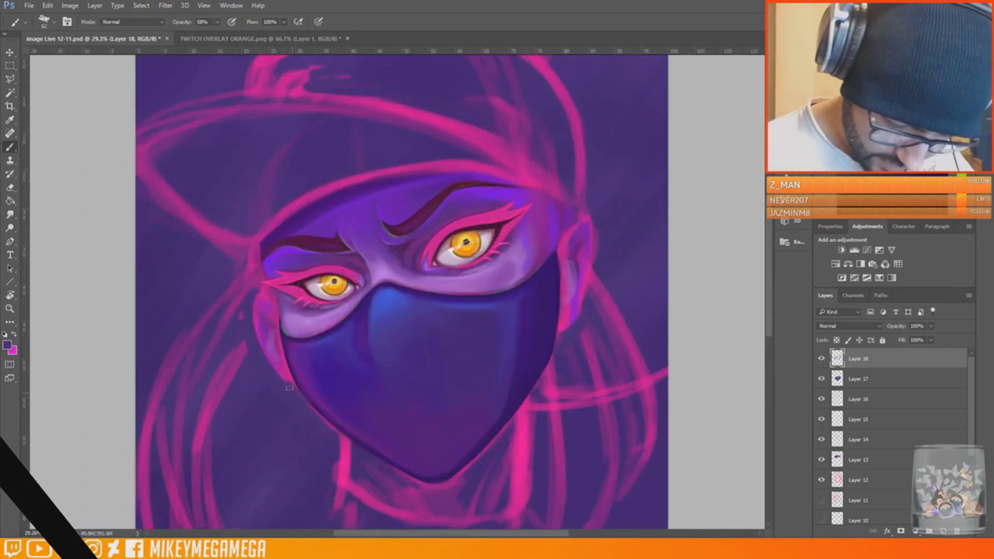
{"action": "key", "text": "x"}
{"action": "scroll", "coordinate": [594, 227], "scroll_direction": "down", "scroll_amount": 2}
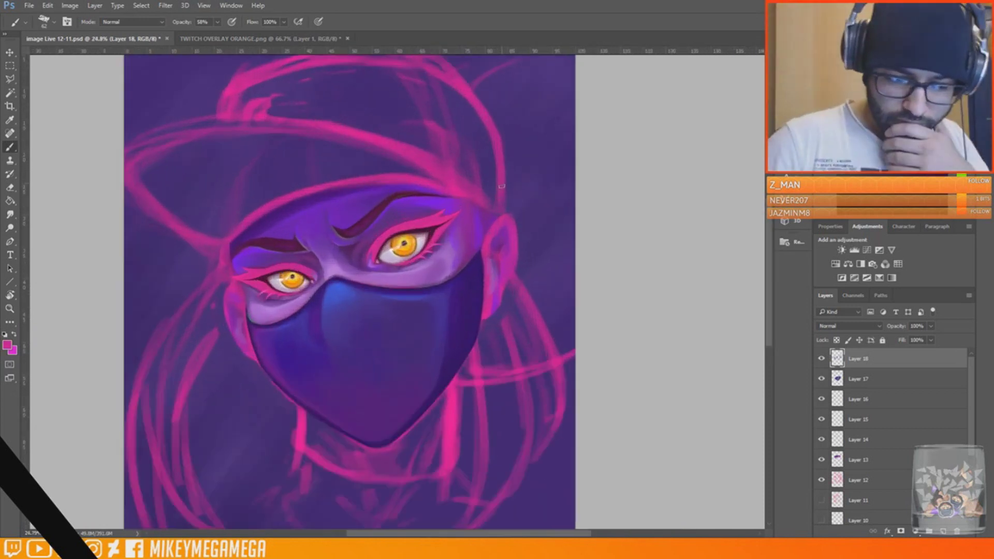
{"action": "key", "text": "x"}
Create a new layer and block in the neck covering below the mask with dark purple
{"action": "key", "text": "ctrl+shift+alt+n"}
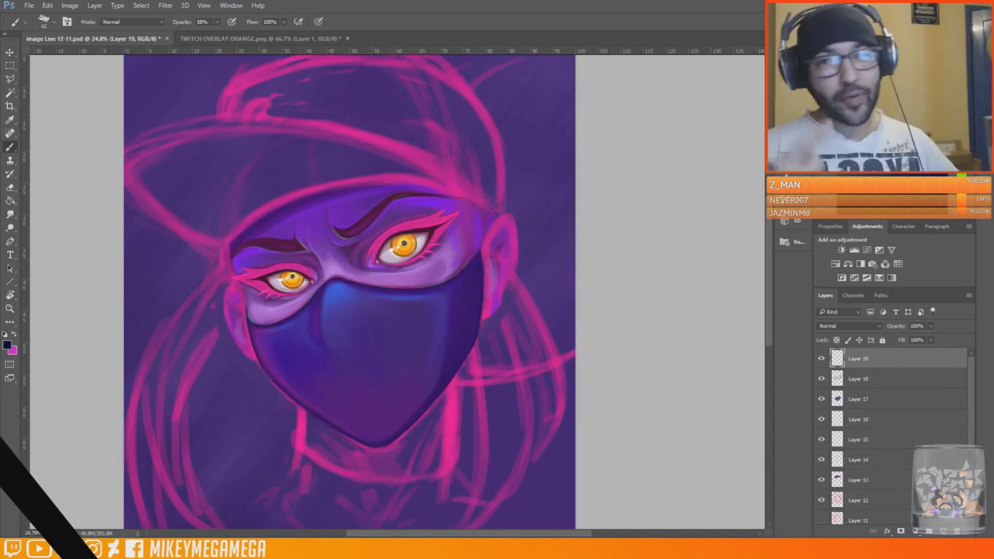
{"action": "scroll", "coordinate": [349, 290], "scroll_direction": "down", "scroll_amount": 2}
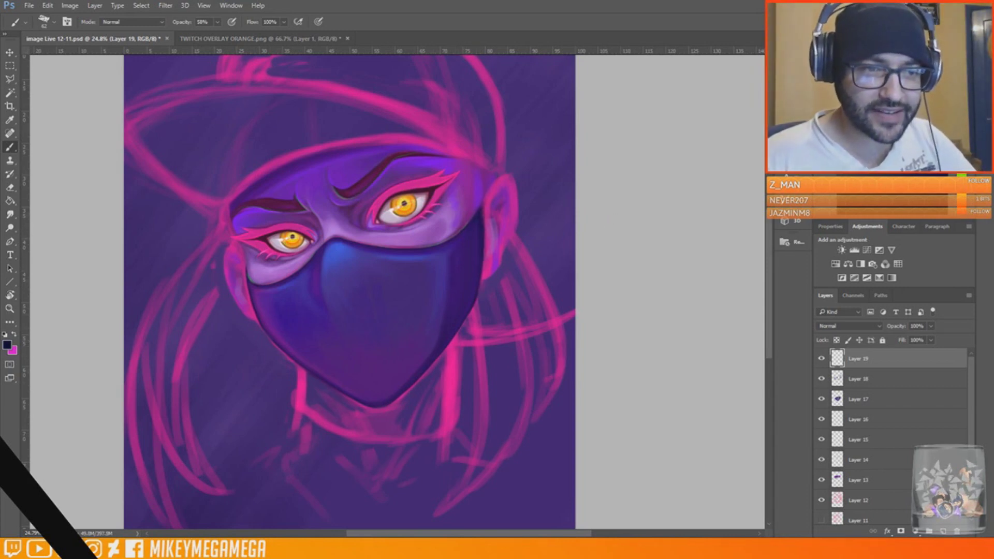
{"action": "mouse_move", "coordinate": [306, 384]}
{"action": "left_mouse_down"}
{"action": "mouse_move", "coordinate": [373, 425]}
{"action": "mouse_move", "coordinate": [448, 409]}
{"action": "mouse_move", "coordinate": [450, 393]}
{"action": "mouse_move", "coordinate": [455, 429]}
{"action": "mouse_move", "coordinate": [303, 393]}
{"action": "mouse_move", "coordinate": [437, 414]}
{"action": "mouse_move", "coordinate": [455, 398]}
{"action": "mouse_move", "coordinate": [439, 380]}
{"action": "mouse_move", "coordinate": [454, 347]}
{"action": "left_mouse_up"}
{"action": "left_click", "coordinate": [445, 334], "text": "alt"}
{"action": "left_click", "coordinate": [398, 431], "text": "alt"}
{"action": "mouse_move", "coordinate": [398, 431]}
{"action": "left_mouse_down"}
{"action": "mouse_move", "coordinate": [346, 419]}
{"action": "mouse_move", "coordinate": [406, 428]}
{"action": "mouse_move", "coordinate": [416, 410]}
{"action": "mouse_move", "coordinate": [398, 415]}
{"action": "mouse_move", "coordinate": [407, 434]}
{"action": "mouse_move", "coordinate": [396, 424]}
{"action": "mouse_move", "coordinate": [416, 432]}
{"action": "mouse_move", "coordinate": [342, 410]}
{"action": "left_mouse_up"}
Sample tones from the neck covering and blend its shading from side to side
{"action": "left_click", "coordinate": [417, 412], "text": "alt"}
{"action": "left_click", "coordinate": [381, 427], "text": "alt"}
{"action": "left_click", "coordinate": [434, 418], "text": "alt"}
{"action": "mouse_move", "coordinate": [430, 418]}
{"action": "left_mouse_down"}
{"action": "mouse_move", "coordinate": [403, 407]}
{"action": "mouse_move", "coordinate": [327, 396]}
{"action": "mouse_move", "coordinate": [377, 434]}
{"action": "mouse_move", "coordinate": [403, 426]}
{"action": "mouse_move", "coordinate": [436, 391]}
{"action": "mouse_move", "coordinate": [322, 399]}
{"action": "left_mouse_up"}
{"action": "left_click", "coordinate": [362, 420], "text": "alt"}
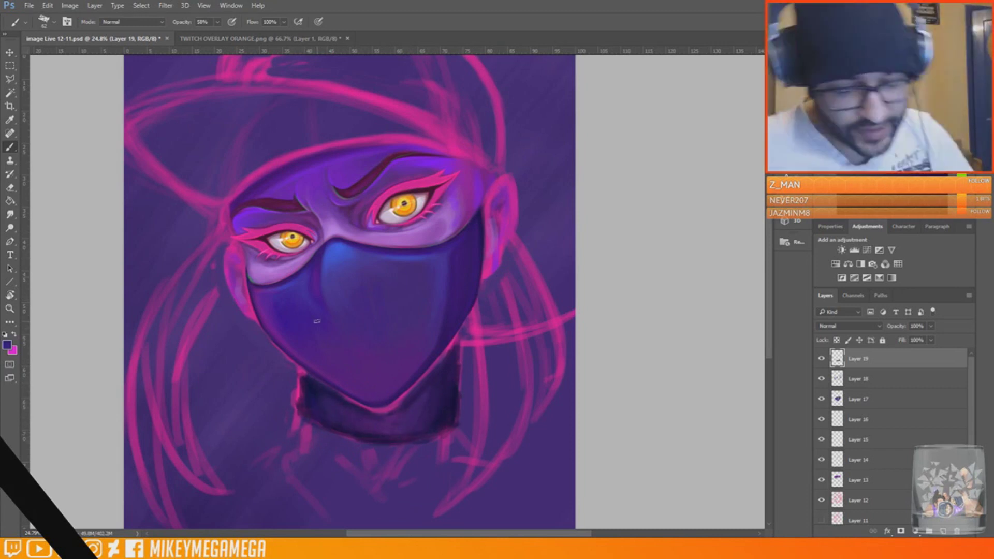
Create another layer and set the brush's foreground colour to light cyan 98f9ff
{"action": "scroll", "coordinate": [317, 321], "scroll_direction": "up", "scroll_amount": 1}
{"action": "left_click", "coordinate": [943, 531]}
{"action": "left_click", "coordinate": [7, 345]}
{"action": "left_click", "coordinate": [718, 103]}
{"action": "type", "text": "98f9ff"}
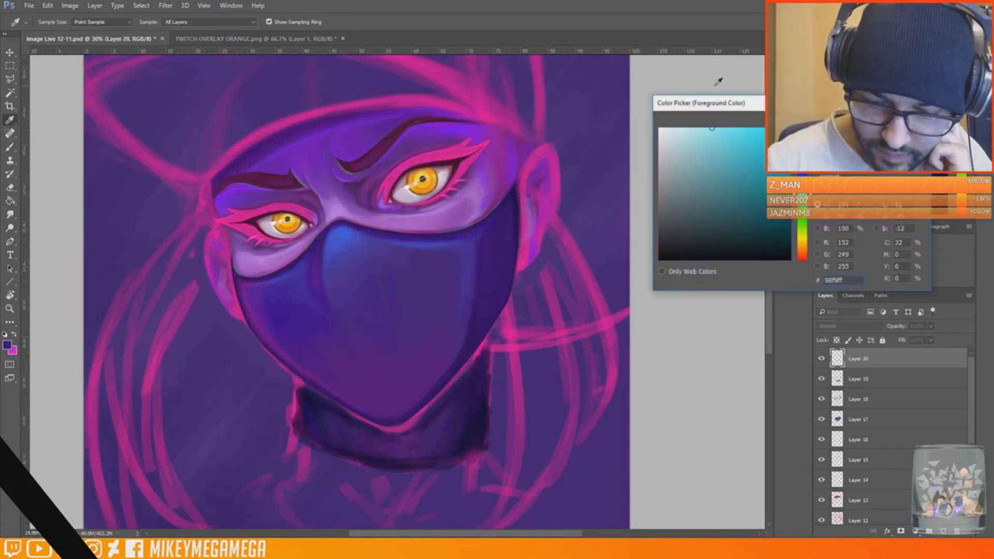
{"action": "key", "text": "Return"}
{"action": "key", "text": "b"}
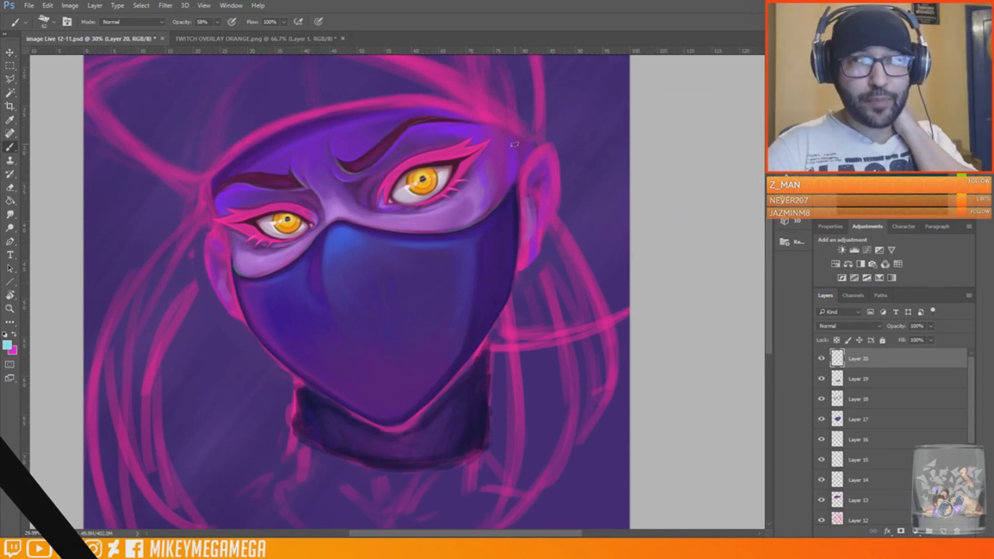
Brush cyan light on the mask's upper right corner and the neck covering, and rework the neck's left edge with sampled purples
{"action": "left_click_drag", "start_coordinate": [516, 193], "coordinate": [498, 212]}
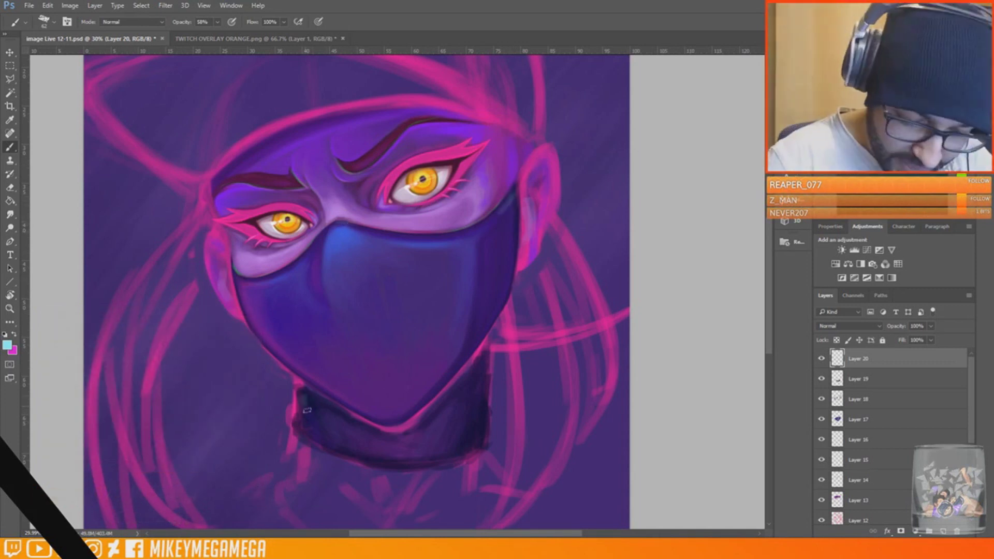
{"action": "left_click_drag", "start_coordinate": [303, 397], "coordinate": [344, 451]}
{"action": "left_click", "coordinate": [281, 314], "text": "alt"}
{"action": "left_click", "coordinate": [242, 277], "text": "alt"}
{"action": "left_click_drag", "start_coordinate": [297, 381], "coordinate": [294, 406]}
{"action": "scroll", "coordinate": [424, 311], "scroll_direction": "down", "scroll_amount": 3}
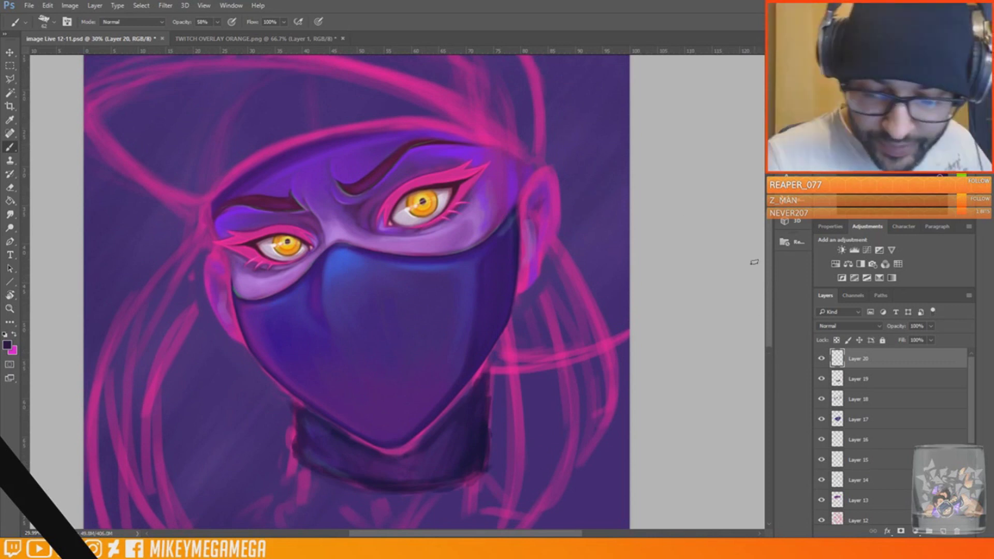
{"action": "left_click", "coordinate": [457, 362], "text": "alt"}
Set the foreground colour to light blue a2ecff and choose a smaller brush size
{"action": "left_click", "coordinate": [8, 345]}
{"action": "left_click", "coordinate": [718, 128]}
{"action": "left_click", "coordinate": [802, 197]}
{"action": "left_click", "coordinate": [803, 187]}
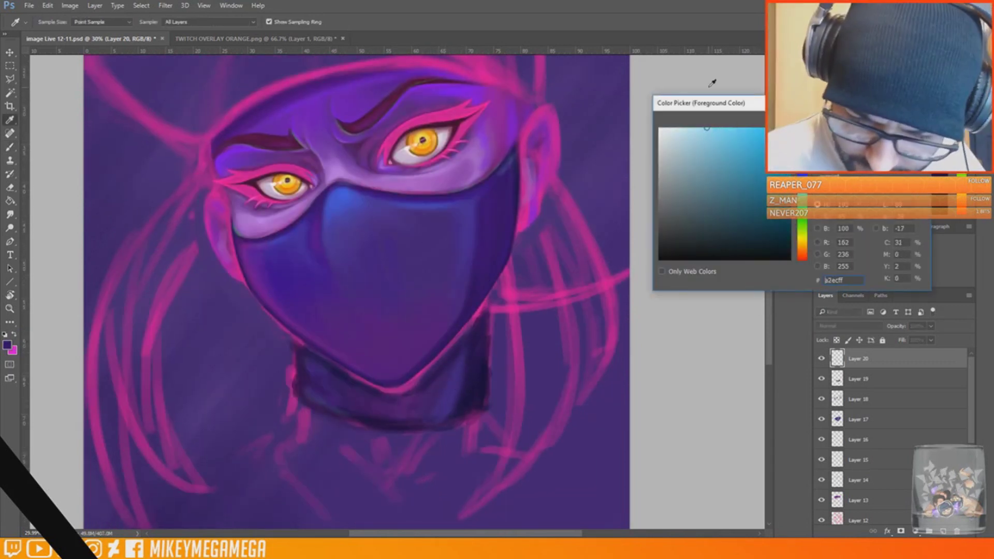
{"action": "key", "text": "Return"}
{"action": "right_click", "coordinate": [398, 219]}
Create a new layer for the mask pattern and save the document
{"action": "left_click", "coordinate": [943, 530]}
{"action": "left_click", "coordinate": [29, 6]}
{"action": "left_click", "coordinate": [43, 111]}
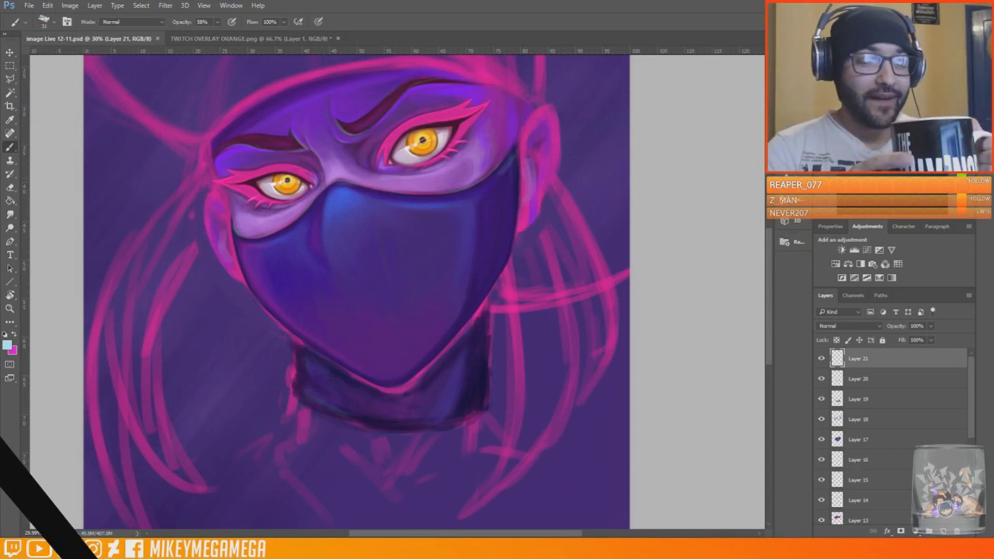
{"action": "left_click", "coordinate": [702, 251]}
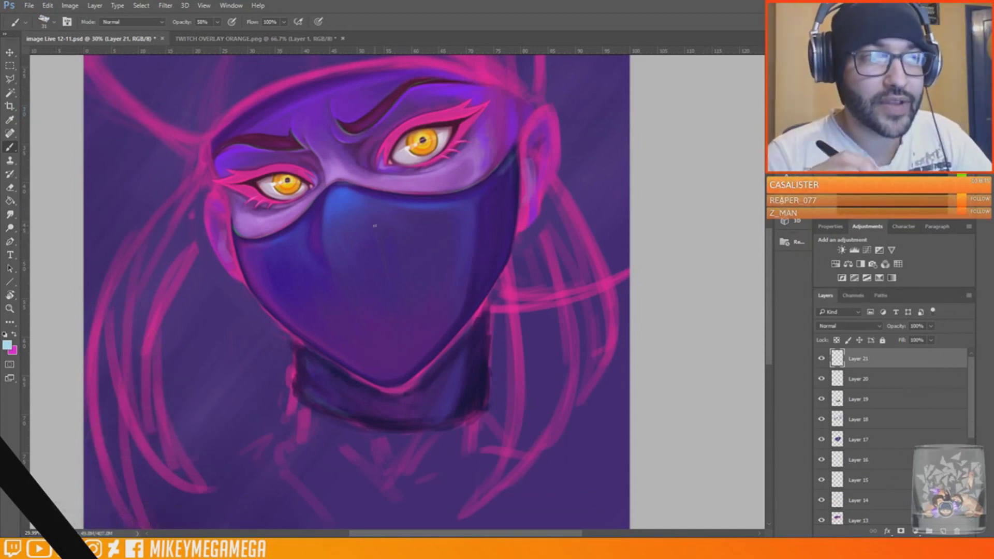
Sketch thin light blue curling lines for a nose pattern across the upper half of the mask
{"action": "scroll", "coordinate": [365, 223], "scroll_direction": "up", "scroll_amount": 2}
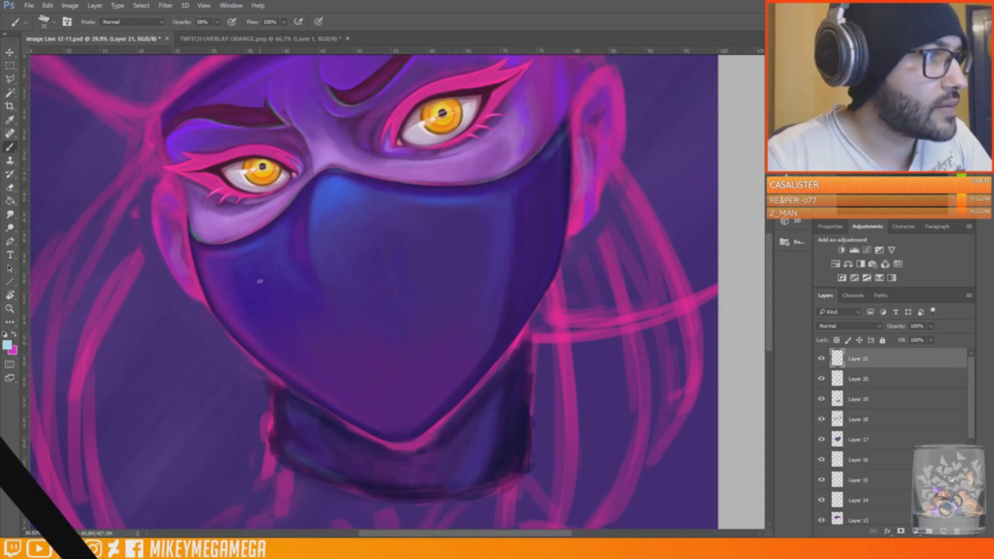
{"action": "mouse_move", "coordinate": [223, 273]}
{"action": "left_mouse_down"}
{"action": "mouse_move", "coordinate": [234, 287]}
{"action": "mouse_move", "coordinate": [283, 282]}
{"action": "mouse_move", "coordinate": [291, 232]}
{"action": "mouse_move", "coordinate": [291, 263]}
{"action": "left_mouse_up"}
{"action": "mouse_move", "coordinate": [359, 217]}
{"action": "left_mouse_down"}
{"action": "mouse_move", "coordinate": [352, 240]}
{"action": "mouse_move", "coordinate": [385, 257]}
{"action": "left_mouse_up"}
{"action": "mouse_move", "coordinate": [363, 216]}
{"action": "left_mouse_down"}
{"action": "mouse_move", "coordinate": [374, 241]}
{"action": "mouse_move", "coordinate": [534, 184]}
{"action": "left_mouse_up"}
{"action": "left_click_drag", "start_coordinate": [511, 221], "coordinate": [505, 245]}
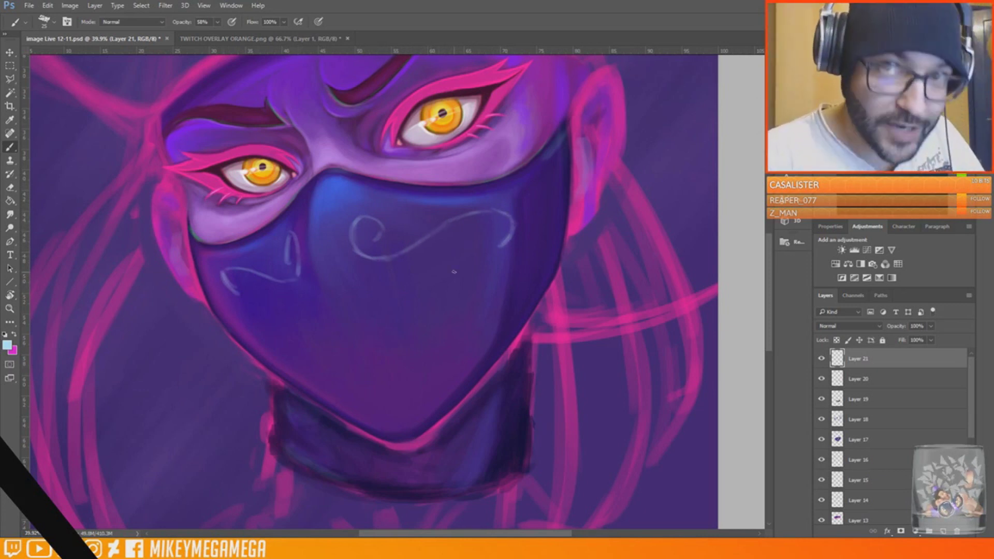
Sketch a curved mouth line beneath the curls and add pointed, fang-like shapes on both sides of the mask
{"action": "mouse_move", "coordinate": [293, 298]}
{"action": "left_mouse_down"}
{"action": "mouse_move", "coordinate": [369, 295]}
{"action": "mouse_move", "coordinate": [342, 298]}
{"action": "mouse_move", "coordinate": [401, 275]}
{"action": "left_mouse_up"}
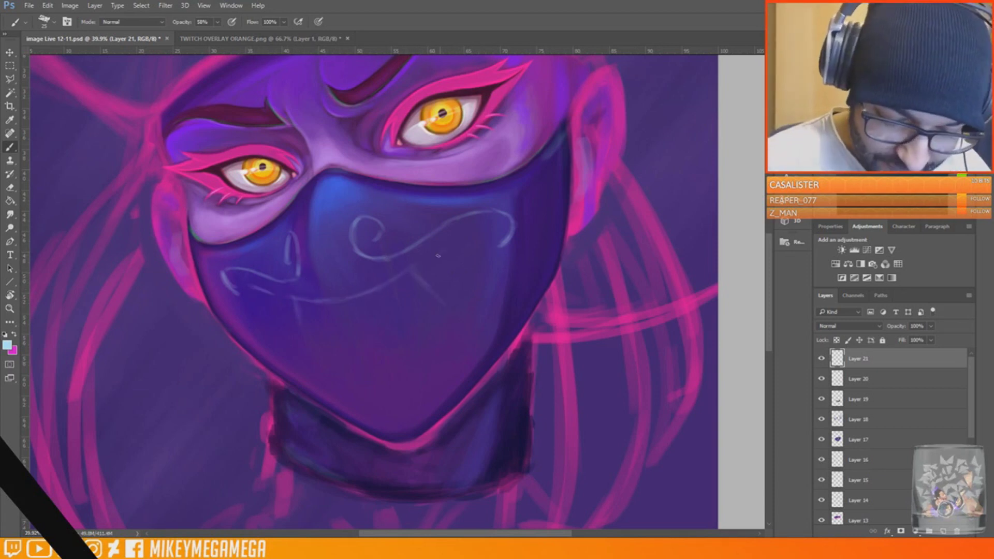
{"action": "left_click_drag", "start_coordinate": [435, 258], "coordinate": [468, 237]}
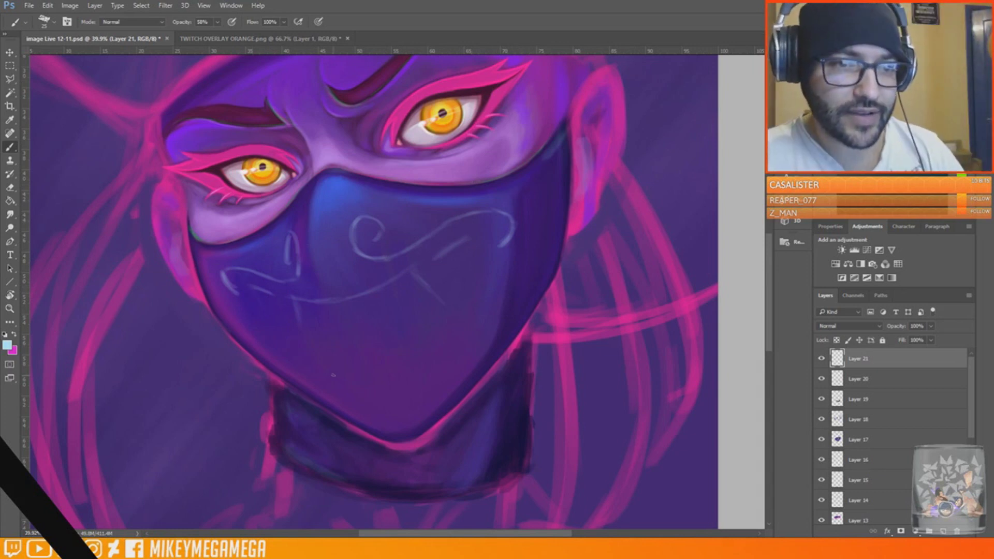
{"action": "left_click_drag", "start_coordinate": [272, 295], "coordinate": [264, 323]}
{"action": "left_click_drag", "start_coordinate": [251, 290], "coordinate": [270, 328]}
{"action": "left_click_drag", "start_coordinate": [441, 259], "coordinate": [475, 273]}
{"action": "left_click_drag", "start_coordinate": [469, 238], "coordinate": [480, 299]}
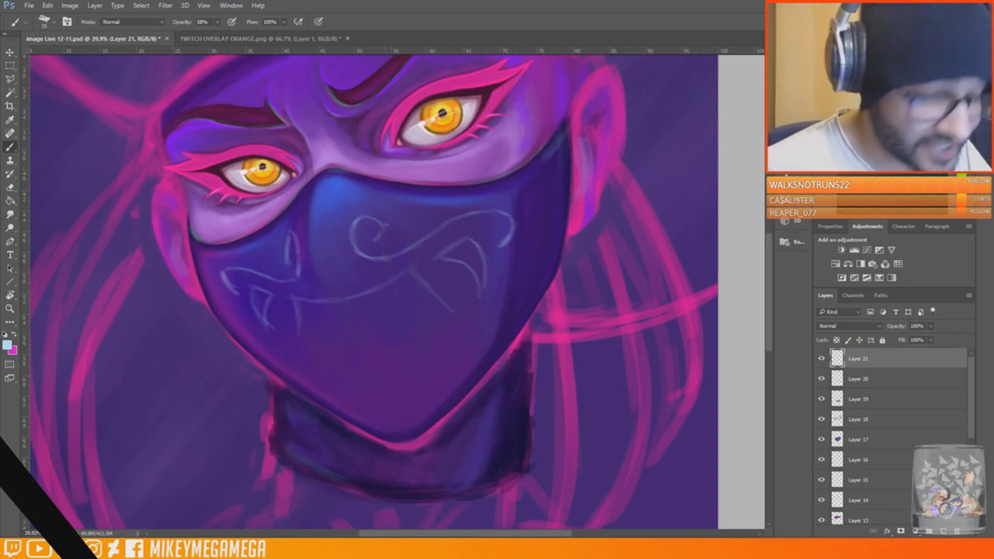
Sketch the lower part of the mouth pattern with lip and chin curves near the mask's lower point
{"action": "left_click_drag", "start_coordinate": [299, 327], "coordinate": [311, 350]}
{"action": "left_click_drag", "start_coordinate": [421, 312], "coordinate": [452, 316]}
{"action": "left_click_drag", "start_coordinate": [321, 343], "coordinate": [347, 345]}
{"action": "left_click_drag", "start_coordinate": [380, 339], "coordinate": [404, 325]}
{"action": "mouse_move", "coordinate": [324, 353]}
{"action": "left_mouse_down"}
{"action": "mouse_move", "coordinate": [356, 357]}
{"action": "mouse_move", "coordinate": [325, 370]}
{"action": "mouse_move", "coordinate": [424, 378]}
{"action": "left_mouse_up"}
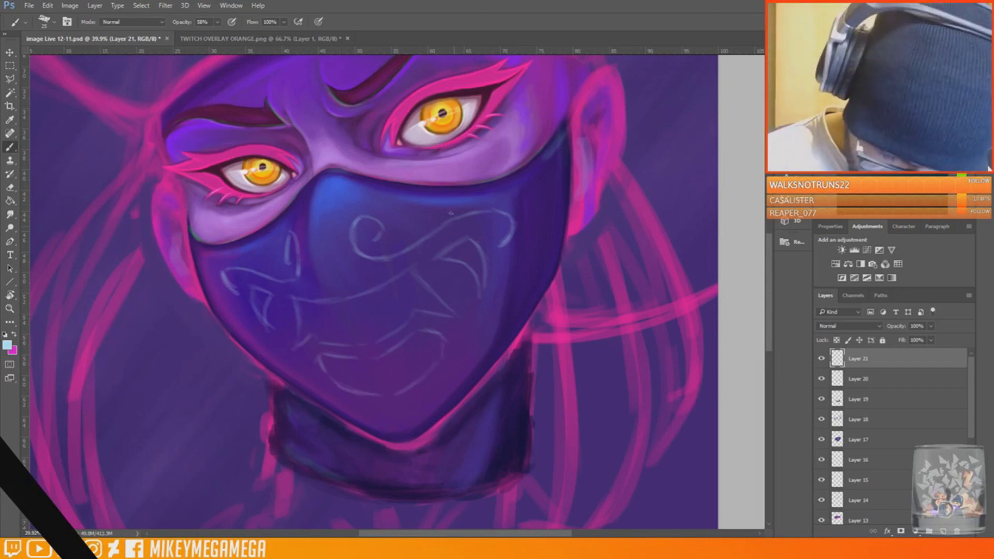
{"action": "mouse_move", "coordinate": [452, 312]}
{"action": "left_mouse_down"}
{"action": "mouse_move", "coordinate": [419, 275]}
{"action": "mouse_move", "coordinate": [393, 264]}
{"action": "mouse_move", "coordinate": [446, 315]}
{"action": "left_mouse_up"}
{"action": "mouse_move", "coordinate": [447, 277]}
{"action": "left_mouse_down"}
{"action": "mouse_move", "coordinate": [475, 299]}
{"action": "mouse_move", "coordinate": [456, 351]}
{"action": "left_mouse_up"}
{"action": "left_click_drag", "start_coordinate": [313, 330], "coordinate": [309, 359]}
{"action": "mouse_move", "coordinate": [310, 293]}
{"action": "left_mouse_down"}
{"action": "mouse_move", "coordinate": [298, 346]}
{"action": "mouse_move", "coordinate": [275, 331]}
{"action": "left_mouse_up"}
{"action": "left_click_drag", "start_coordinate": [305, 338], "coordinate": [317, 357]}
{"action": "key", "text": "ctrl+alt+z"}
{"action": "key", "text": "ctrl+alt+z"}
{"action": "key", "text": "ctrl+alt+z"}
{"action": "key", "text": "ctrl+alt+z"}
{"action": "key", "text": "ctrl+alt+z"}
{"action": "key", "text": "ctrl+alt+z"}
{"action": "key", "text": "ctrl+alt+z"}
{"action": "key", "text": "ctrl+alt+z"}
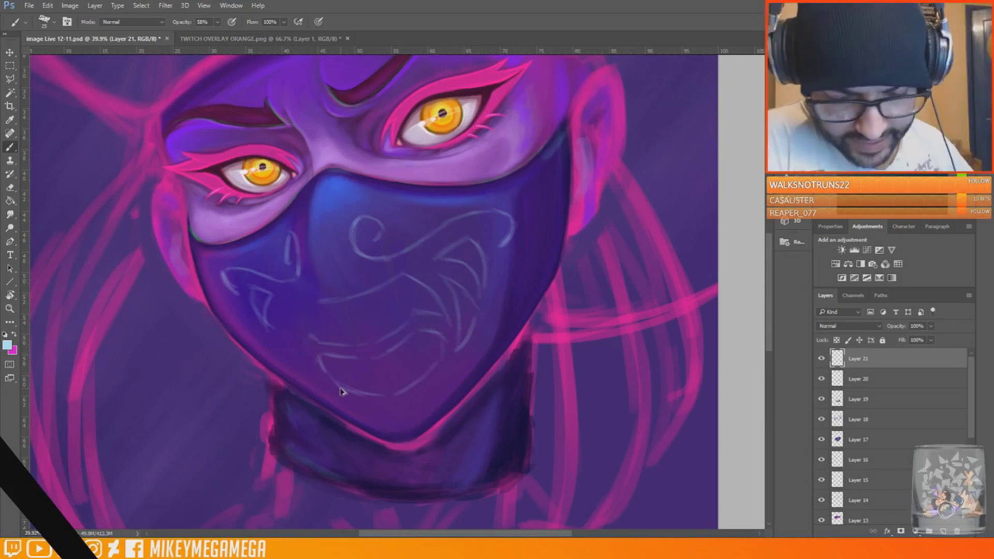
{"action": "key", "text": "ctrl+alt+z"}
{"action": "key", "text": "ctrl+alt+z"}
{"action": "key", "text": "ctrl+alt+z"}
Sketch the curve at one end of the chin shape and thin fang lines on both sides of the mask's mouth
{"action": "mouse_move", "coordinate": [317, 356]}
{"action": "left_mouse_down"}
{"action": "mouse_move", "coordinate": [323, 381]}
{"action": "mouse_move", "coordinate": [392, 358]}
{"action": "mouse_move", "coordinate": [347, 388]}
{"action": "left_mouse_up"}
{"action": "mouse_move", "coordinate": [290, 297]}
{"action": "left_mouse_down"}
{"action": "mouse_move", "coordinate": [299, 346]}
{"action": "mouse_move", "coordinate": [273, 336]}
{"action": "left_mouse_up"}
{"action": "left_click_drag", "start_coordinate": [456, 297], "coordinate": [460, 333]}
{"action": "left_click_drag", "start_coordinate": [446, 274], "coordinate": [461, 332]}
{"action": "left_click_drag", "start_coordinate": [280, 334], "coordinate": [293, 358]}
{"action": "left_click_drag", "start_coordinate": [276, 339], "coordinate": [289, 355]}
{"action": "left_click_drag", "start_coordinate": [291, 302], "coordinate": [337, 298]}
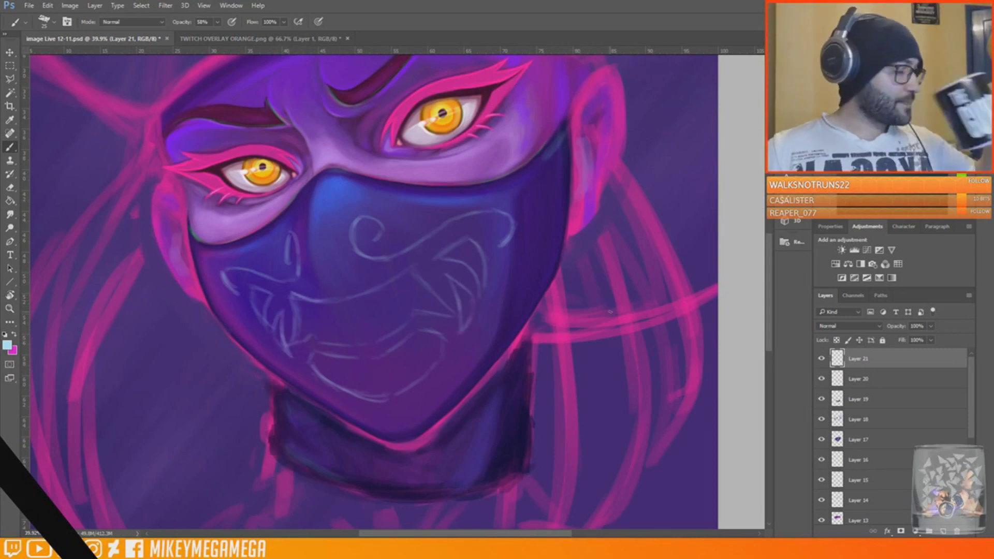
Paint over the larger nose curl and its rising wave with a solid, thicker light blue line
{"action": "scroll", "coordinate": [455, 259], "scroll_direction": "up", "scroll_amount": 6}
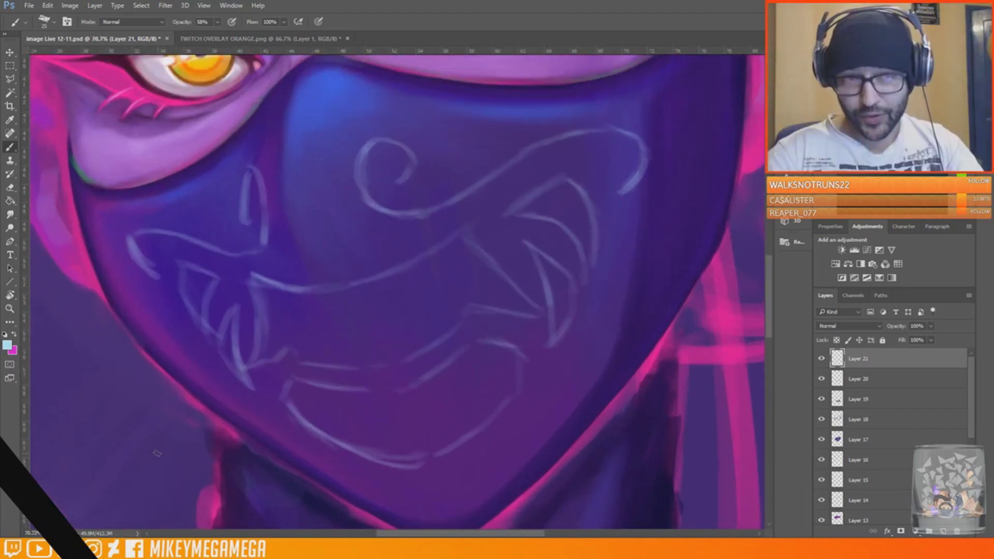
{"action": "mouse_move", "coordinate": [413, 164]}
{"action": "left_mouse_down"}
{"action": "mouse_move", "coordinate": [425, 168]}
{"action": "mouse_move", "coordinate": [373, 142]}
{"action": "left_mouse_up"}
{"action": "scroll", "coordinate": [381, 354], "scroll_direction": "down", "scroll_amount": 6}
{"action": "scroll", "coordinate": [381, 354], "scroll_direction": "up", "scroll_amount": 6}
{"action": "mouse_move", "coordinate": [399, 296]}
{"action": "left_mouse_down"}
{"action": "mouse_move", "coordinate": [414, 294]}
{"action": "mouse_move", "coordinate": [401, 259]}
{"action": "left_mouse_up"}
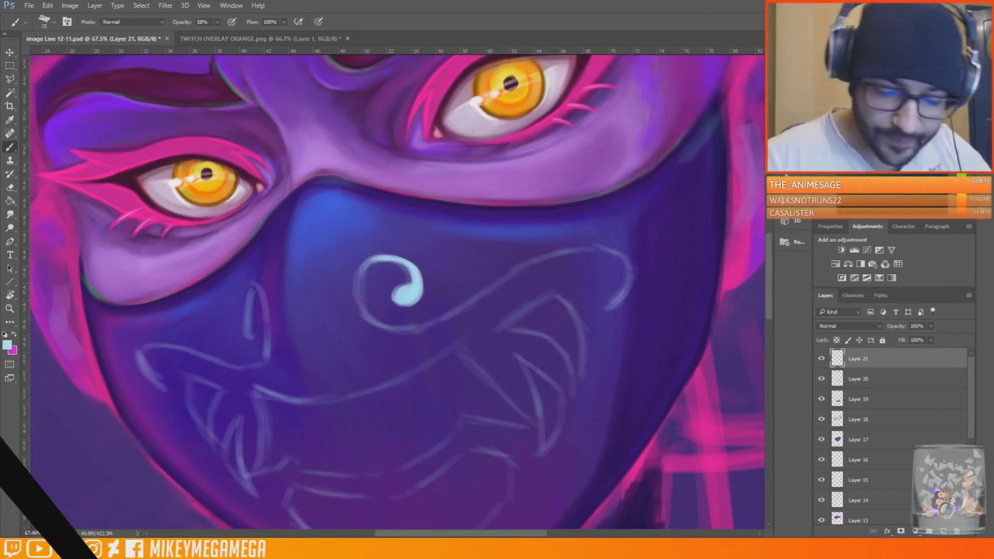
{"action": "mouse_move", "coordinate": [408, 295]}
{"action": "left_mouse_down"}
{"action": "mouse_move", "coordinate": [421, 292]}
{"action": "mouse_move", "coordinate": [414, 261]}
{"action": "mouse_move", "coordinate": [378, 259]}
{"action": "mouse_move", "coordinate": [359, 305]}
{"action": "mouse_move", "coordinate": [375, 325]}
{"action": "left_mouse_up"}
{"action": "mouse_move", "coordinate": [381, 256]}
{"action": "left_mouse_down"}
{"action": "mouse_move", "coordinate": [362, 280]}
{"action": "mouse_move", "coordinate": [383, 329]}
{"action": "mouse_move", "coordinate": [414, 335]}
{"action": "mouse_move", "coordinate": [590, 249]}
{"action": "left_mouse_up"}
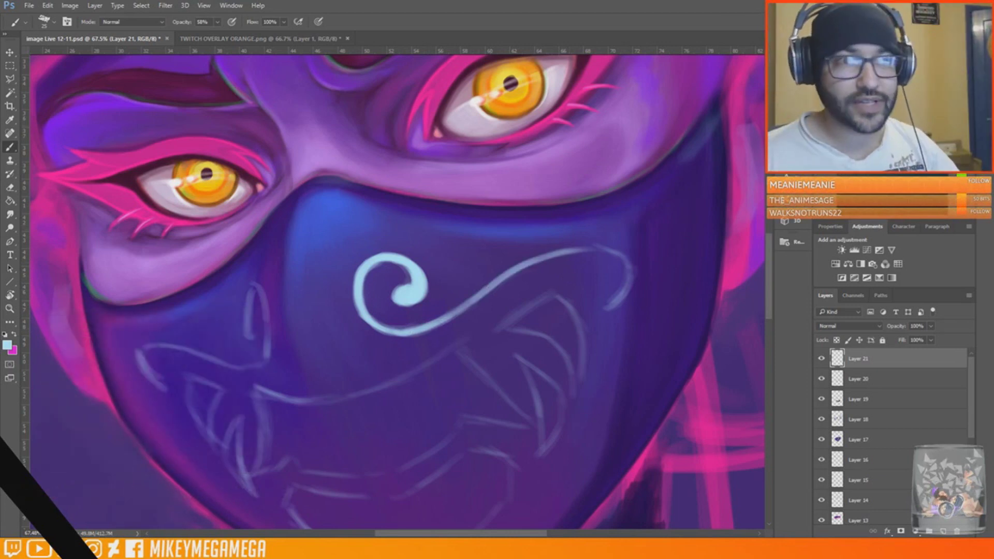
Extend the thick light blue wave to its outer end and finish it with a broad tapering hook
{"action": "mouse_move", "coordinate": [362, 318]}
{"action": "left_mouse_down"}
{"action": "mouse_move", "coordinate": [424, 334]}
{"action": "mouse_move", "coordinate": [546, 255]}
{"action": "mouse_move", "coordinate": [601, 243]}
{"action": "mouse_move", "coordinate": [629, 258]}
{"action": "mouse_move", "coordinate": [631, 283]}
{"action": "mouse_move", "coordinate": [615, 304]}
{"action": "left_mouse_up"}
{"action": "left_click_drag", "start_coordinate": [559, 246], "coordinate": [638, 289]}
{"action": "mouse_move", "coordinate": [617, 248]}
{"action": "left_mouse_down"}
{"action": "mouse_move", "coordinate": [618, 303]}
{"action": "mouse_move", "coordinate": [635, 294]}
{"action": "mouse_move", "coordinate": [613, 306]}
{"action": "left_mouse_up"}
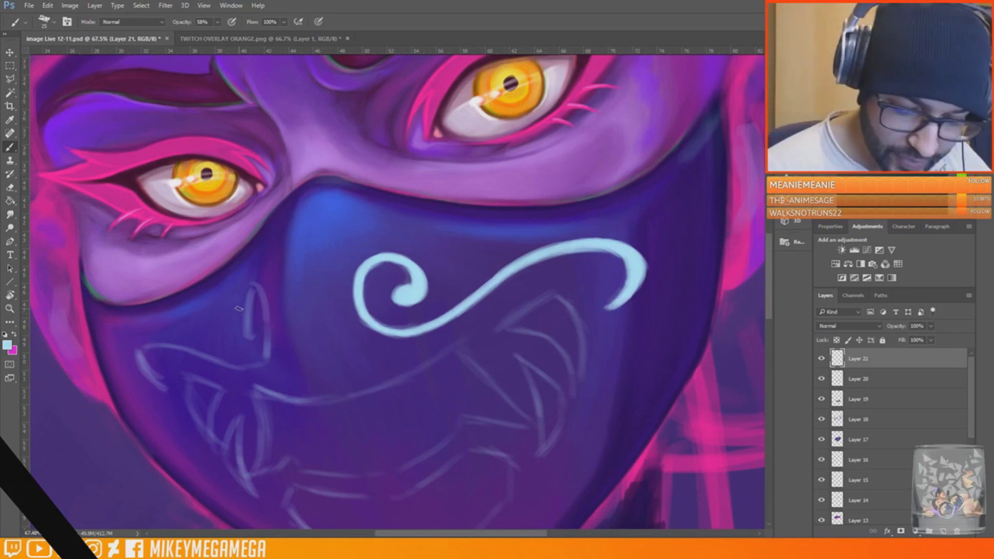
Paint the smaller nose curl's spiral in solid light blue and start its sweep toward the mask's narrower side
{"action": "right_click", "coordinate": [238, 287]}
{"action": "left_click", "coordinate": [289, 229]}
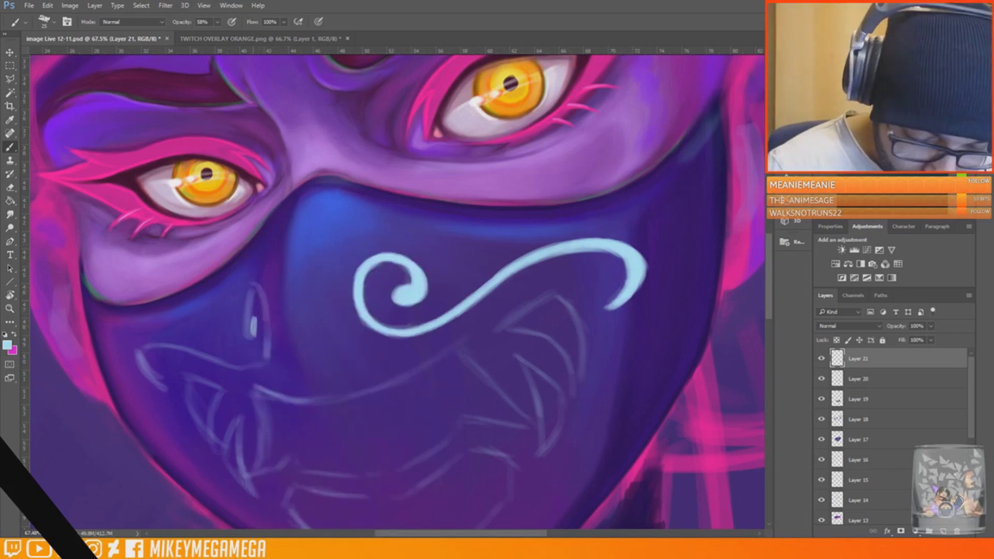
{"action": "mouse_move", "coordinate": [251, 331]}
{"action": "left_mouse_down"}
{"action": "mouse_move", "coordinate": [264, 297]}
{"action": "mouse_move", "coordinate": [266, 367]}
{"action": "mouse_move", "coordinate": [254, 369]}
{"action": "left_mouse_up"}
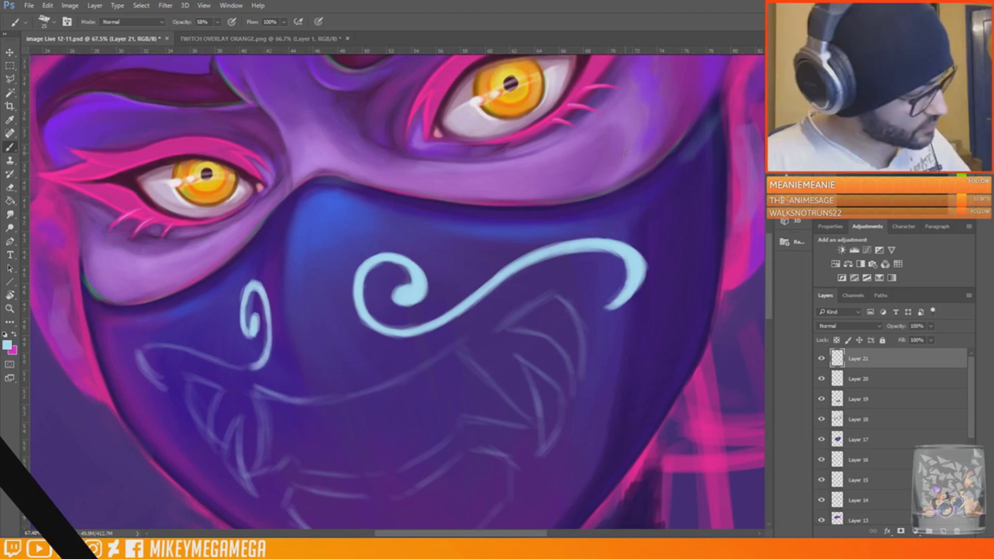
{"action": "key", "text": "r"}
{"action": "left_click_drag", "start_coordinate": [625, 151], "coordinate": [664, 281]}
{"action": "key", "text": "b"}
{"action": "right_click", "coordinate": [218, 305]}
{"action": "left_click", "coordinate": [218, 305]}
{"action": "left_click_drag", "start_coordinate": [242, 332], "coordinate": [190, 284]}
Finish the smaller curl's wave in light blue, ending in a tapering hook near the mask's edge
{"action": "key", "text": "r"}
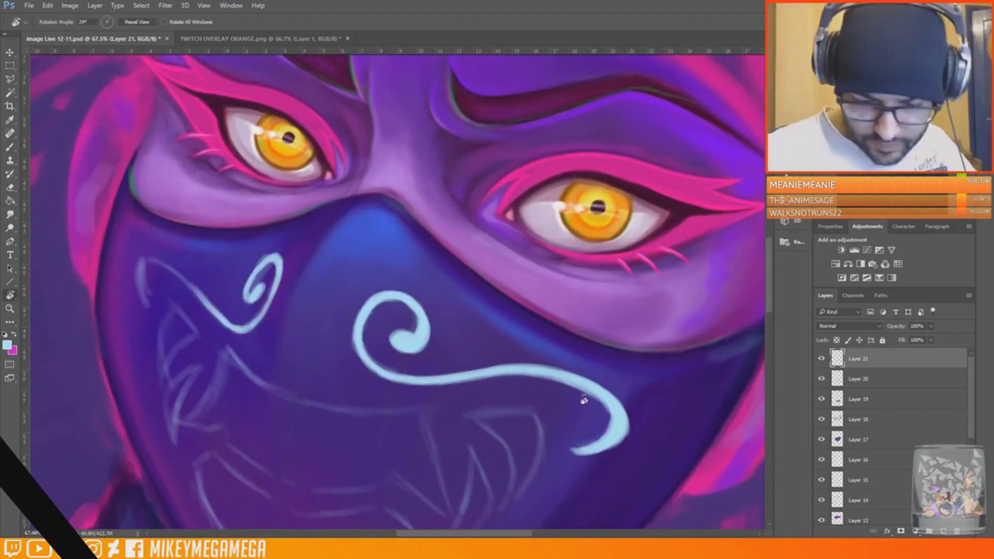
{"action": "left_click_drag", "start_coordinate": [584, 400], "coordinate": [539, 130]}
{"action": "key", "text": "b"}
{"action": "left_click_drag", "start_coordinate": [381, 308], "coordinate": [312, 370]}
{"action": "key", "text": "r"}
{"action": "left_click_drag", "start_coordinate": [593, 176], "coordinate": [605, 370]}
{"action": "key", "text": "b"}
{"action": "mouse_move", "coordinate": [214, 281]}
{"action": "left_mouse_down"}
{"action": "mouse_move", "coordinate": [236, 312]}
{"action": "mouse_move", "coordinate": [258, 274]}
{"action": "mouse_move", "coordinate": [269, 278]}
{"action": "left_mouse_up"}
{"action": "mouse_move", "coordinate": [213, 281]}
{"action": "left_mouse_down"}
{"action": "mouse_move", "coordinate": [239, 306]}
{"action": "mouse_move", "coordinate": [212, 281]}
{"action": "mouse_move", "coordinate": [223, 302]}
{"action": "mouse_move", "coordinate": [218, 291]}
{"action": "mouse_move", "coordinate": [290, 281]}
{"action": "left_mouse_up"}
{"action": "left_click_drag", "start_coordinate": [466, 175], "coordinate": [498, 187]}
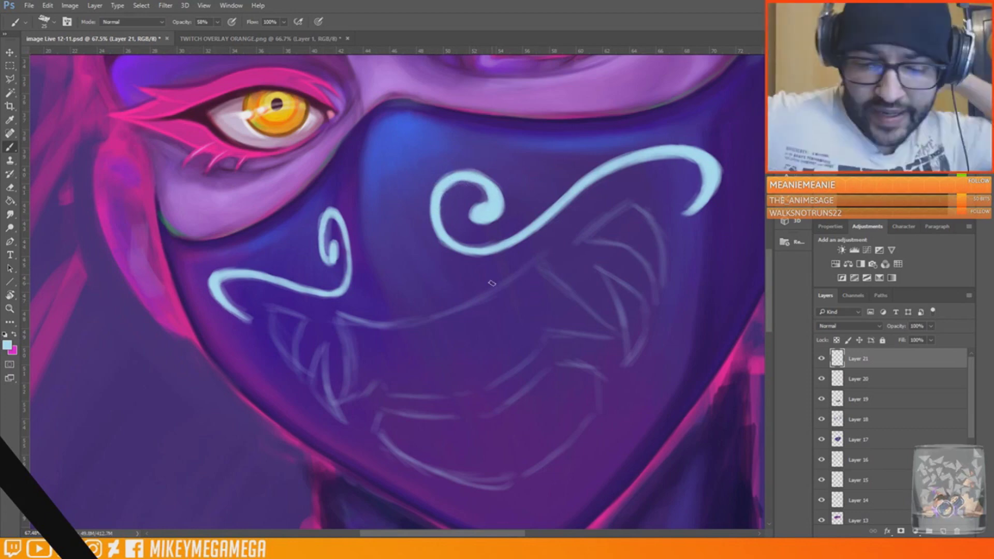
Paint the upper edge of the mouth as one thick light blue curve below the nose curls
{"action": "key", "text": "r"}
{"action": "left_click_drag", "start_coordinate": [492, 303], "coordinate": [391, 387]}
{"action": "mouse_move", "coordinate": [376, 236]}
{"action": "left_mouse_down"}
{"action": "mouse_move", "coordinate": [368, 290]}
{"action": "mouse_move", "coordinate": [409, 408]}
{"action": "mouse_move", "coordinate": [429, 430]}
{"action": "left_mouse_up"}
{"action": "key", "text": "r"}
{"action": "mouse_move", "coordinate": [300, 59]}
{"action": "left_mouse_down"}
{"action": "mouse_move", "coordinate": [84, 74]}
{"action": "mouse_move", "coordinate": [39, 341]}
{"action": "left_mouse_up"}
{"action": "key", "text": "r"}
{"action": "mouse_move", "coordinate": [536, 295]}
{"action": "left_mouse_down"}
{"action": "mouse_move", "coordinate": [501, 313]}
{"action": "mouse_move", "coordinate": [527, 287]}
{"action": "left_mouse_up"}
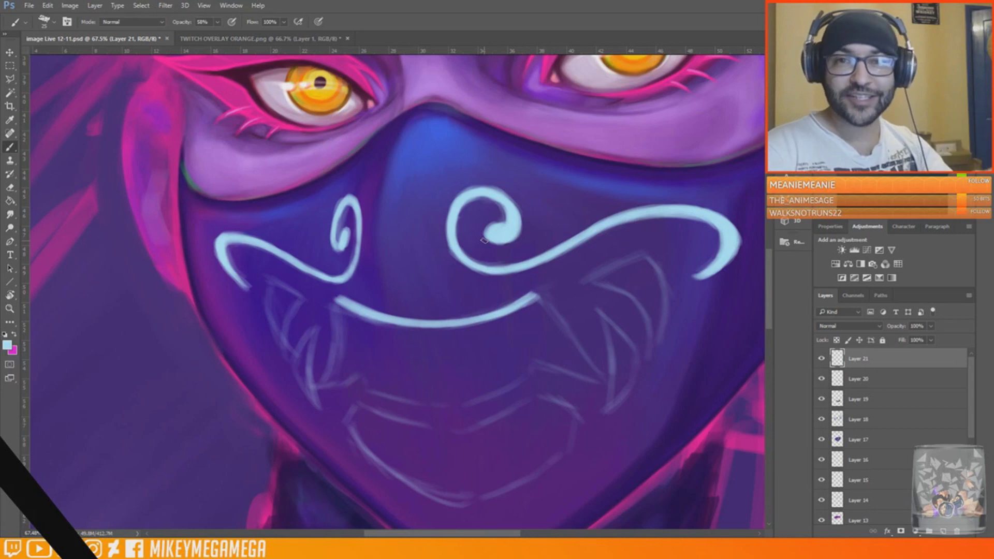
Paint the slanted sides of the mouth down from its upper corners and turn them inward at sharp points
{"action": "left_click_drag", "start_coordinate": [335, 299], "coordinate": [341, 357]}
{"action": "left_click_drag", "start_coordinate": [534, 295], "coordinate": [600, 382]}
{"action": "left_click_drag", "start_coordinate": [340, 321], "coordinate": [326, 383]}
{"action": "left_click_drag", "start_coordinate": [535, 296], "coordinate": [600, 385]}
{"action": "left_click_drag", "start_coordinate": [326, 383], "coordinate": [358, 368]}
{"action": "left_click_drag", "start_coordinate": [532, 358], "coordinate": [596, 384]}
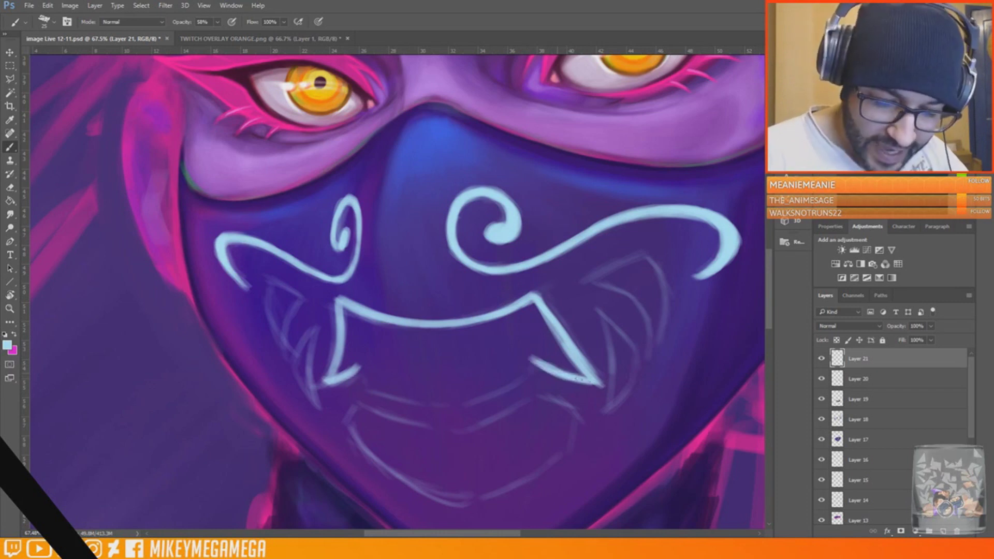
Paint the small inner points at both mouth corners and join them with the curved lower mouth edge
{"action": "left_click_drag", "start_coordinate": [362, 364], "coordinate": [369, 384]}
{"action": "left_click_drag", "start_coordinate": [530, 357], "coordinate": [528, 377]}
{"action": "left_click_drag", "start_coordinate": [340, 377], "coordinate": [363, 364]}
{"action": "left_click_drag", "start_coordinate": [531, 358], "coordinate": [527, 378]}
{"action": "mouse_move", "coordinate": [366, 385]}
{"action": "left_mouse_down"}
{"action": "mouse_move", "coordinate": [425, 399]}
{"action": "mouse_move", "coordinate": [497, 397]}
{"action": "mouse_move", "coordinate": [523, 383]}
{"action": "left_mouse_up"}
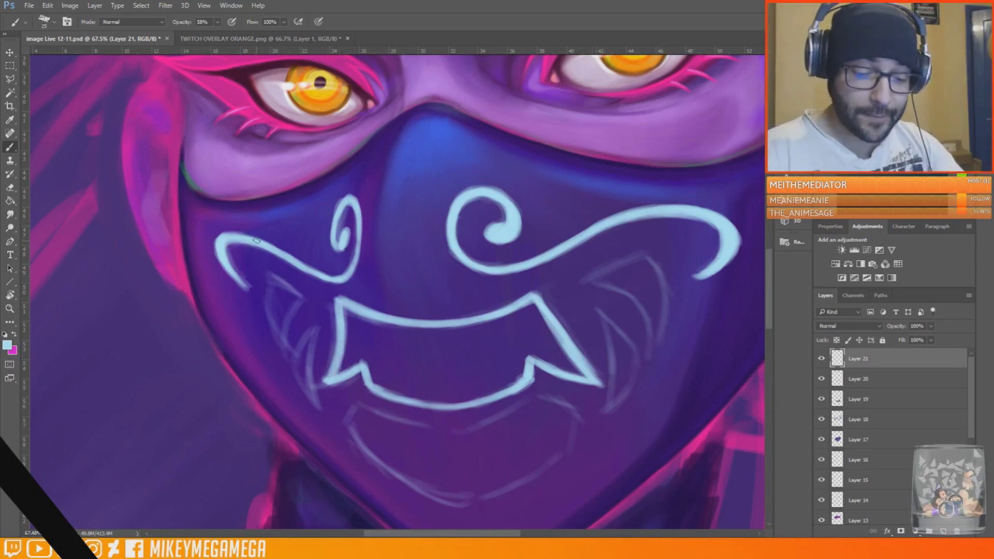
Paint the outlines of the two fang marks below the smaller nose curl and save the document
{"action": "mouse_move", "coordinate": [267, 271]}
{"action": "left_mouse_down"}
{"action": "mouse_move", "coordinate": [301, 298]}
{"action": "mouse_move", "coordinate": [267, 296]}
{"action": "mouse_move", "coordinate": [283, 352]}
{"action": "left_mouse_up"}
{"action": "right_click", "coordinate": [270, 273]}
{"action": "left_click_drag", "start_coordinate": [284, 352], "coordinate": [303, 301]}
{"action": "left_click_drag", "start_coordinate": [276, 278], "coordinate": [304, 301]}
{"action": "mouse_move", "coordinate": [294, 364]}
{"action": "left_mouse_down"}
{"action": "mouse_move", "coordinate": [308, 330]}
{"action": "mouse_move", "coordinate": [294, 359]}
{"action": "left_mouse_up"}
{"action": "scroll", "coordinate": [321, 290], "scroll_direction": "down", "scroll_amount": 3}
{"action": "left_click_drag", "start_coordinate": [314, 253], "coordinate": [320, 332]}
{"action": "left_click_drag", "start_coordinate": [294, 285], "coordinate": [319, 331]}
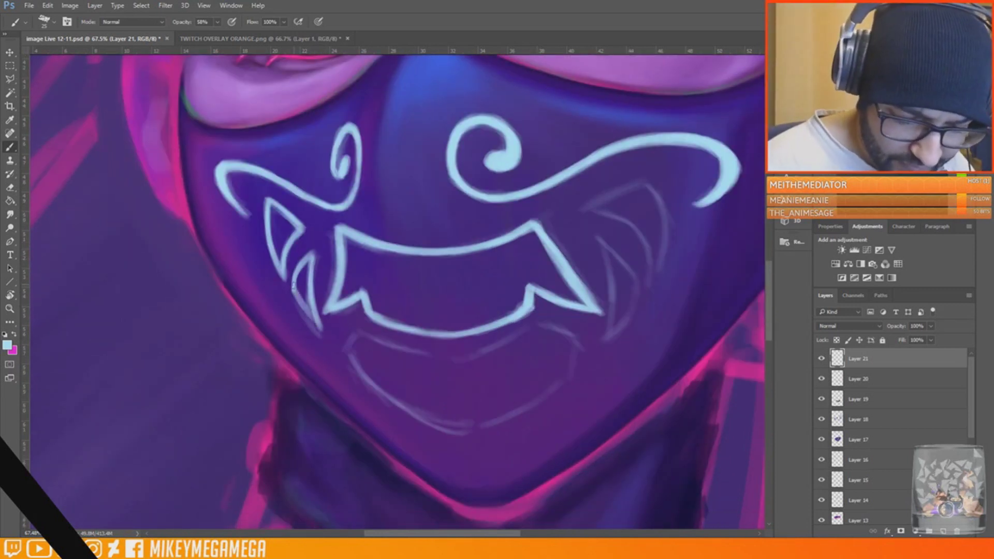
{"action": "left_click", "coordinate": [29, 6]}
{"action": "left_click", "coordinate": [97, 110]}
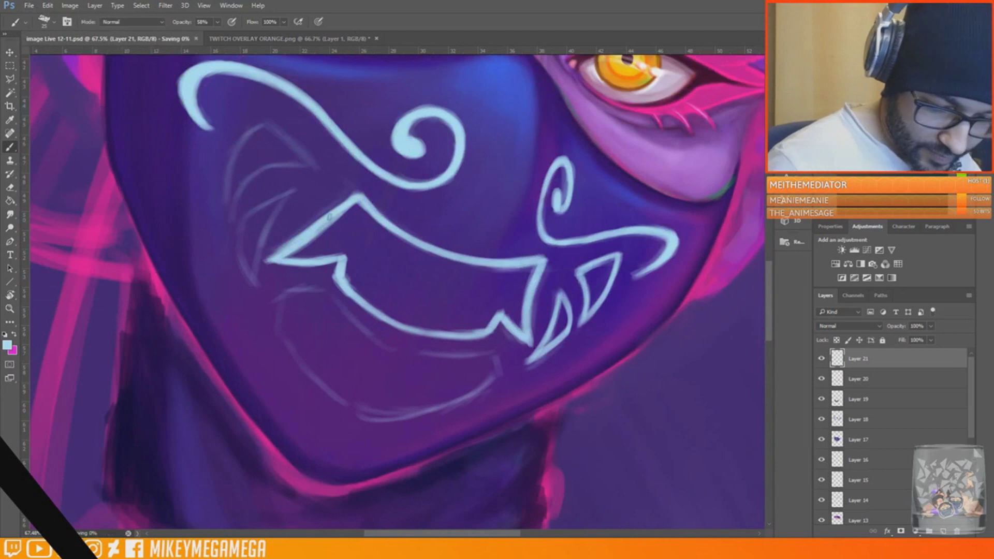
Paint light blue outlines of the two larger fang marks below the larger nose curl
{"action": "key", "text": "r"}
{"action": "left_click_drag", "start_coordinate": [672, 357], "coordinate": [645, 156]}
{"action": "key", "text": "b"}
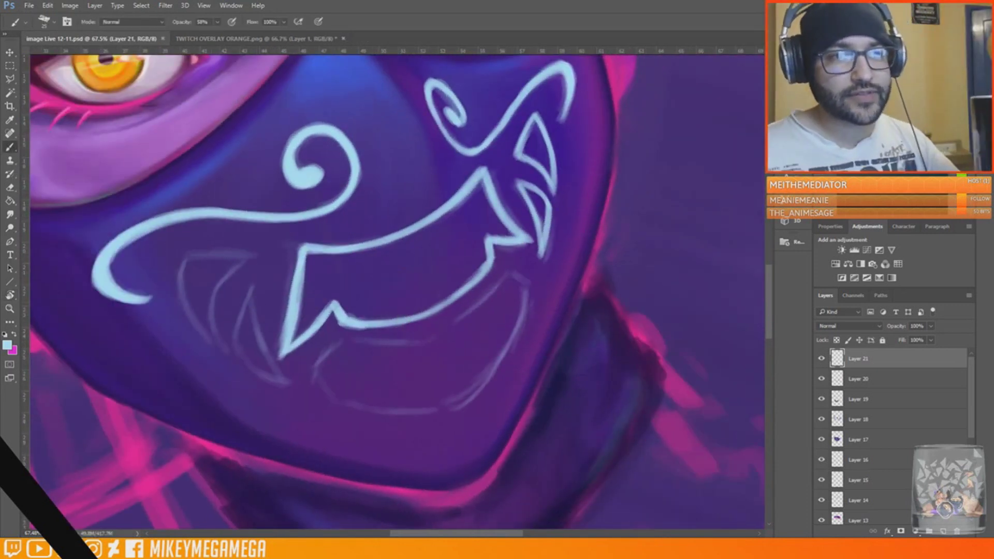
{"action": "mouse_move", "coordinate": [258, 295]}
{"action": "left_mouse_down"}
{"action": "mouse_move", "coordinate": [287, 364]}
{"action": "mouse_move", "coordinate": [243, 311]}
{"action": "mouse_move", "coordinate": [243, 352]}
{"action": "mouse_move", "coordinate": [269, 365]}
{"action": "left_mouse_up"}
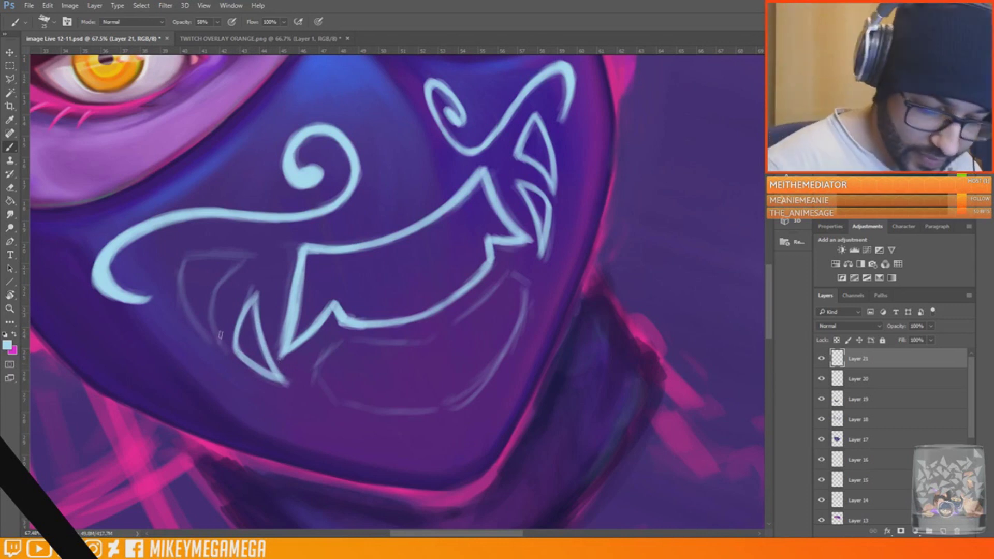
{"action": "left_click_drag", "start_coordinate": [220, 335], "coordinate": [243, 262]}
{"action": "left_click_drag", "start_coordinate": [178, 261], "coordinate": [216, 339]}
{"action": "mouse_move", "coordinate": [181, 256]}
{"action": "left_mouse_down"}
{"action": "mouse_move", "coordinate": [217, 255]}
{"action": "mouse_move", "coordinate": [186, 282]}
{"action": "left_mouse_up"}
{"action": "left_click_drag", "start_coordinate": [250, 259], "coordinate": [216, 306]}
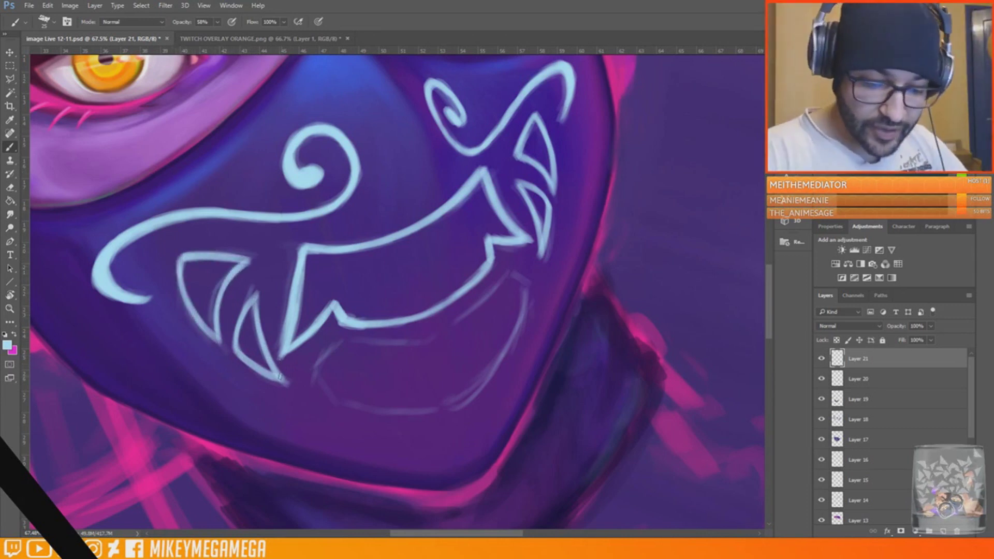
{"action": "left_click_drag", "start_coordinate": [280, 376], "coordinate": [255, 290]}
Paint the chin shape's upper edge and a jagged point at its wider end, erasing the leftover sketch lines there
{"action": "mouse_move", "coordinate": [348, 342]}
{"action": "left_mouse_down"}
{"action": "mouse_move", "coordinate": [432, 333]}
{"action": "mouse_move", "coordinate": [508, 273]}
{"action": "left_mouse_up"}
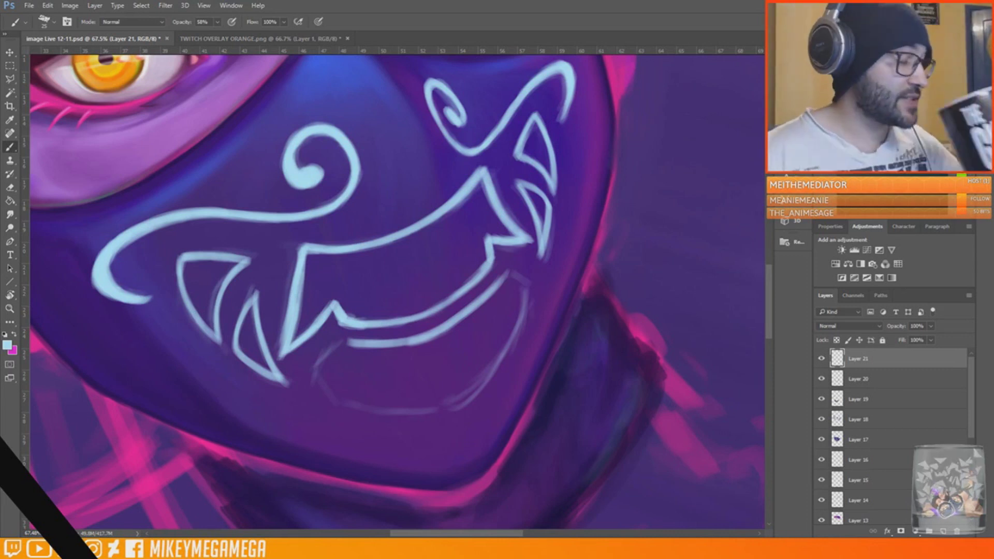
{"action": "left_click_drag", "start_coordinate": [350, 342], "coordinate": [345, 371]}
{"action": "left_click_drag", "start_coordinate": [501, 284], "coordinate": [515, 302]}
{"action": "left_click_drag", "start_coordinate": [350, 346], "coordinate": [347, 369]}
{"action": "key", "text": "e"}
{"action": "left_click_drag", "start_coordinate": [337, 342], "coordinate": [344, 406]}
{"action": "key", "text": "b"}
{"action": "left_click_drag", "start_coordinate": [346, 371], "coordinate": [329, 337]}
{"action": "left_click_drag", "start_coordinate": [329, 336], "coordinate": [320, 384]}
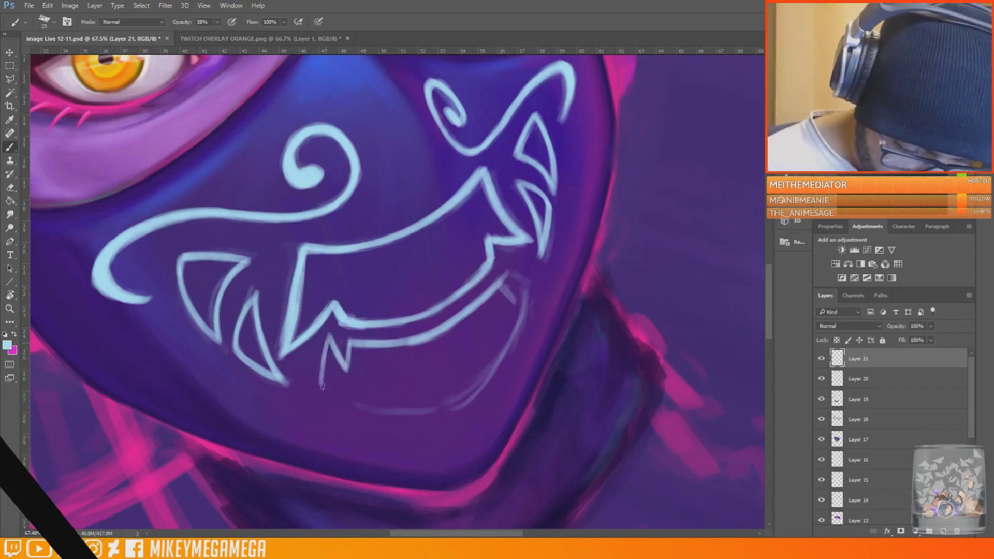
Paint the matching jagged point at the chin shape's other end and close the outline with a long lower curve
{"action": "right_click", "coordinate": [501, 280]}
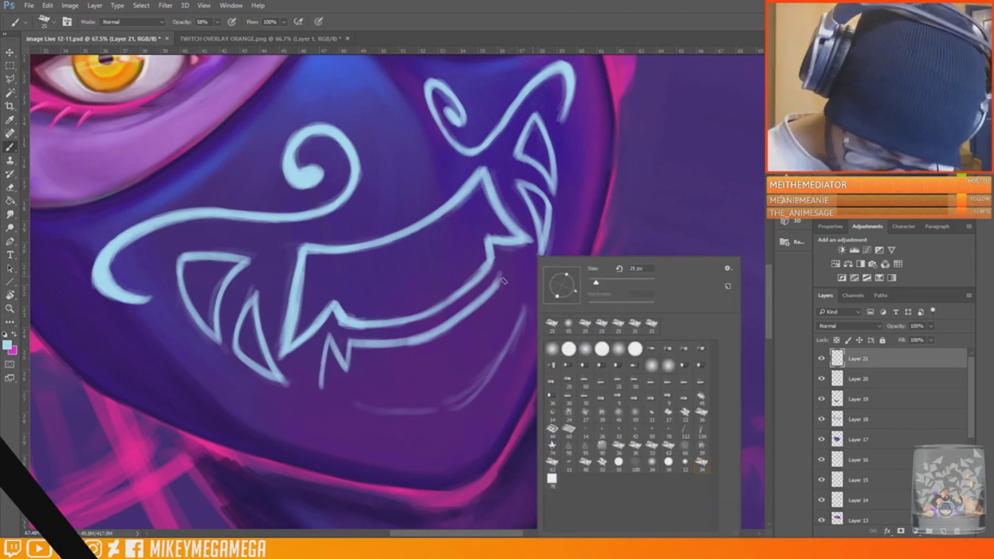
{"action": "left_click", "coordinate": [501, 280]}
{"action": "right_click", "coordinate": [509, 283]}
{"action": "left_click", "coordinate": [502, 279]}
{"action": "left_click_drag", "start_coordinate": [500, 276], "coordinate": [515, 288]}
{"action": "left_click_drag", "start_coordinate": [515, 288], "coordinate": [506, 261]}
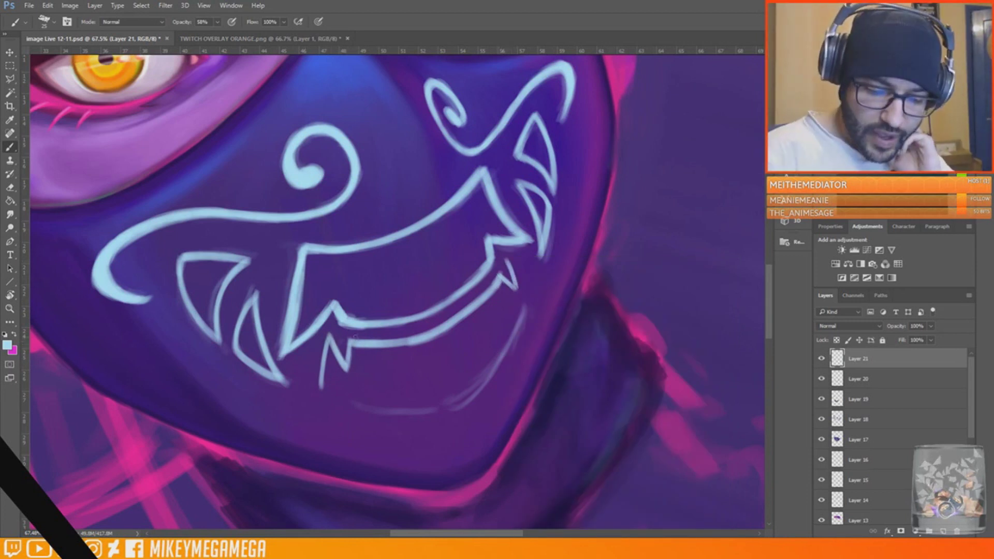
{"action": "mouse_move", "coordinate": [321, 386]}
{"action": "left_mouse_down"}
{"action": "mouse_move", "coordinate": [373, 406]}
{"action": "mouse_move", "coordinate": [440, 409]}
{"action": "mouse_move", "coordinate": [473, 393]}
{"action": "mouse_move", "coordinate": [525, 314]}
{"action": "left_mouse_up"}
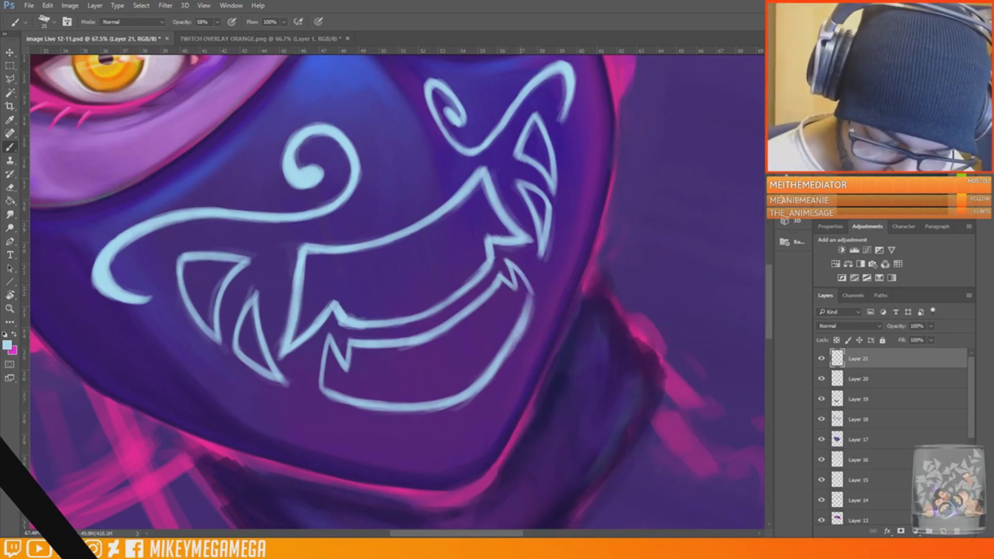
Set the brush opacity to 100% and fill the four fang marks beside the mouth with solid light blue
{"action": "scroll", "coordinate": [709, 241], "scroll_direction": "down", "scroll_amount": 5}
{"action": "key", "text": "Escape"}
{"action": "key", "text": "ctrl+shift+h"}
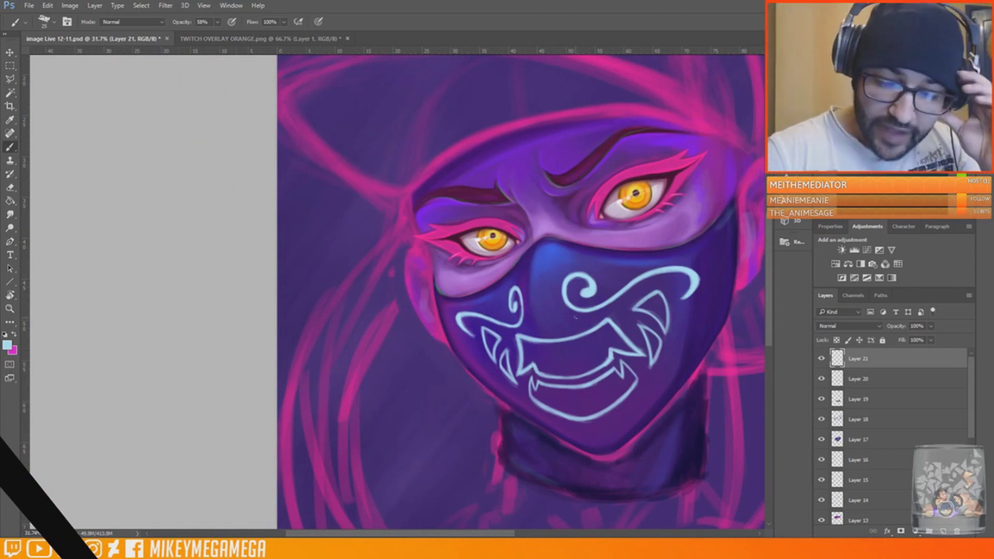
{"action": "scroll", "coordinate": [666, 351], "scroll_direction": "up", "scroll_amount": 3}
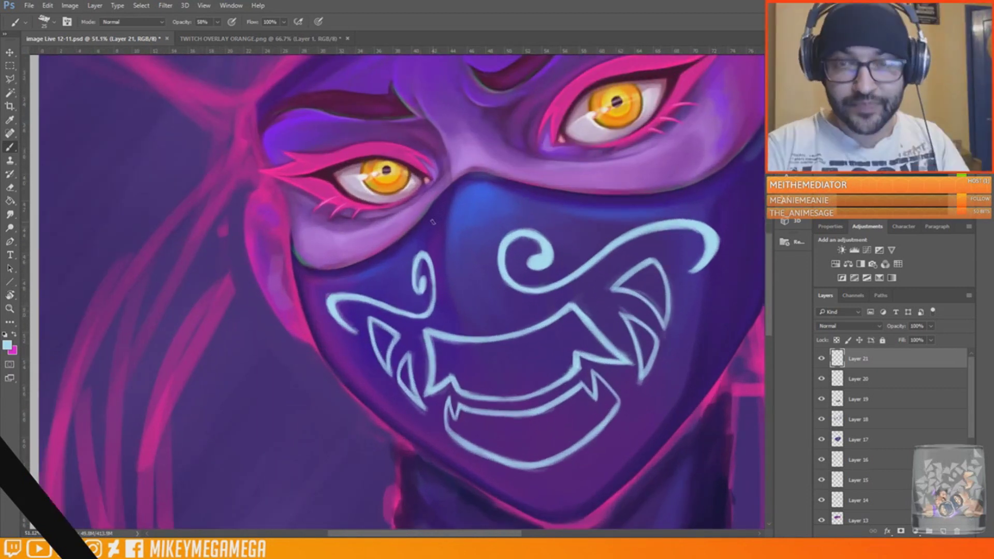
{"action": "key", "text": "0"}
{"action": "left_click_drag", "start_coordinate": [380, 335], "coordinate": [409, 386]}
{"action": "mouse_move", "coordinate": [631, 322]}
{"action": "left_mouse_down"}
{"action": "mouse_move", "coordinate": [646, 362]}
{"action": "mouse_move", "coordinate": [654, 339]}
{"action": "left_mouse_up"}
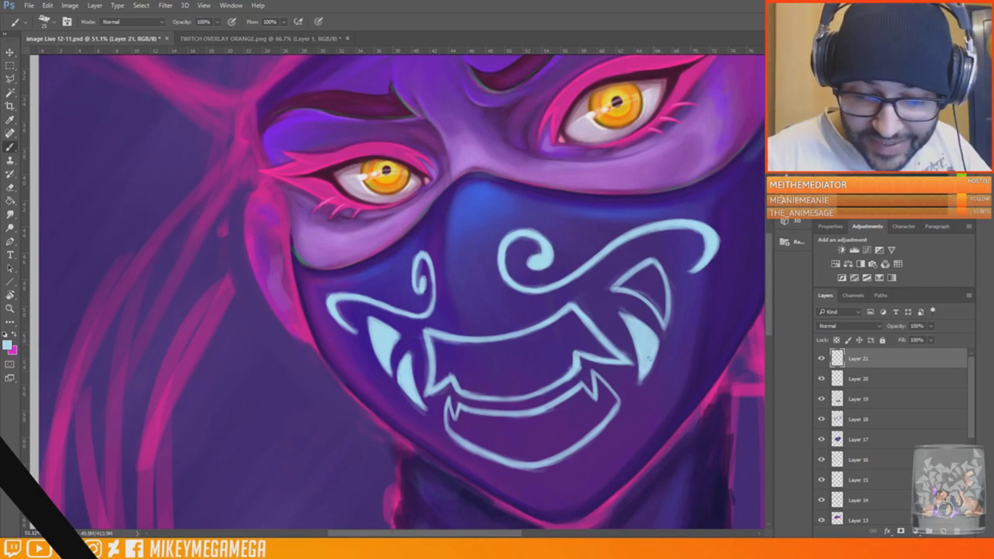
{"action": "mouse_move", "coordinate": [621, 279]}
{"action": "left_mouse_down"}
{"action": "mouse_move", "coordinate": [644, 282]}
{"action": "mouse_move", "coordinate": [658, 313]}
{"action": "left_mouse_up"}
{"action": "mouse_move", "coordinate": [623, 277]}
{"action": "left_mouse_down"}
{"action": "mouse_move", "coordinate": [660, 313]}
{"action": "mouse_move", "coordinate": [657, 272]}
{"action": "left_mouse_up"}
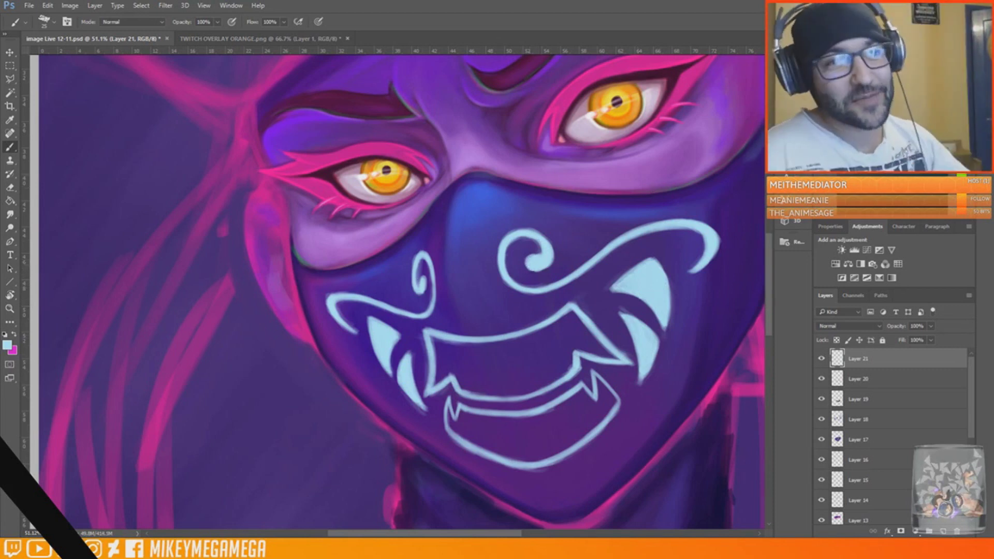
Fill the chin shape below the mouth with solid light blue and save the document
{"action": "mouse_move", "coordinate": [448, 408]}
{"action": "left_mouse_down"}
{"action": "mouse_move", "coordinate": [449, 426]}
{"action": "mouse_move", "coordinate": [505, 454]}
{"action": "left_mouse_up"}
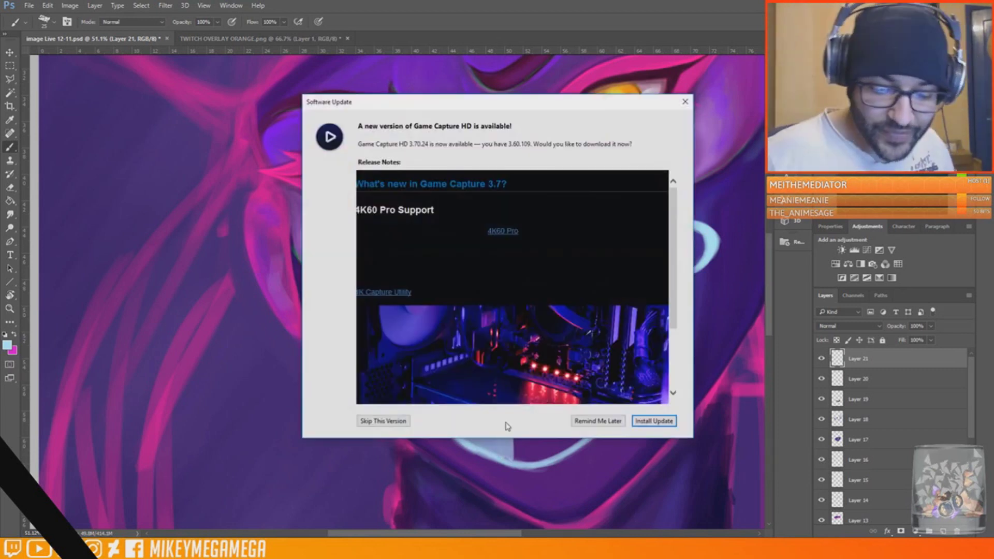
{"action": "mouse_move", "coordinate": [448, 409]}
{"action": "left_mouse_down"}
{"action": "mouse_move", "coordinate": [463, 432]}
{"action": "mouse_move", "coordinate": [538, 460]}
{"action": "mouse_move", "coordinate": [583, 410]}
{"action": "mouse_move", "coordinate": [498, 415]}
{"action": "mouse_move", "coordinate": [563, 417]}
{"action": "mouse_move", "coordinate": [558, 398]}
{"action": "mouse_move", "coordinate": [577, 430]}
{"action": "mouse_move", "coordinate": [577, 394]}
{"action": "mouse_move", "coordinate": [556, 414]}
{"action": "mouse_move", "coordinate": [535, 408]}
{"action": "mouse_move", "coordinate": [505, 458]}
{"action": "left_mouse_up"}
{"action": "scroll", "coordinate": [295, 439], "scroll_direction": "down", "scroll_amount": 1}
{"action": "mouse_move", "coordinate": [485, 427]}
{"action": "left_mouse_down"}
{"action": "mouse_move", "coordinate": [445, 445]}
{"action": "mouse_move", "coordinate": [438, 409]}
{"action": "mouse_move", "coordinate": [481, 414]}
{"action": "left_mouse_up"}
{"action": "left_click", "coordinate": [29, 6]}
{"action": "left_click", "coordinate": [93, 111]}
Adjust the brush size and fill the whole mouth shape with solid light blue
{"action": "scroll", "coordinate": [310, 350], "scroll_direction": "down", "scroll_amount": 5}
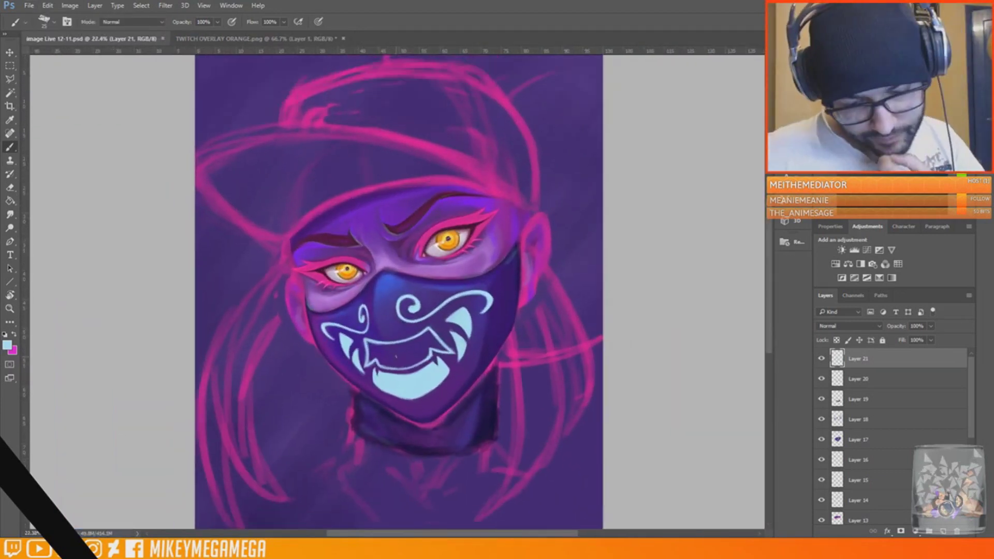
{"action": "scroll", "coordinate": [429, 341], "scroll_direction": "up", "scroll_amount": 5}
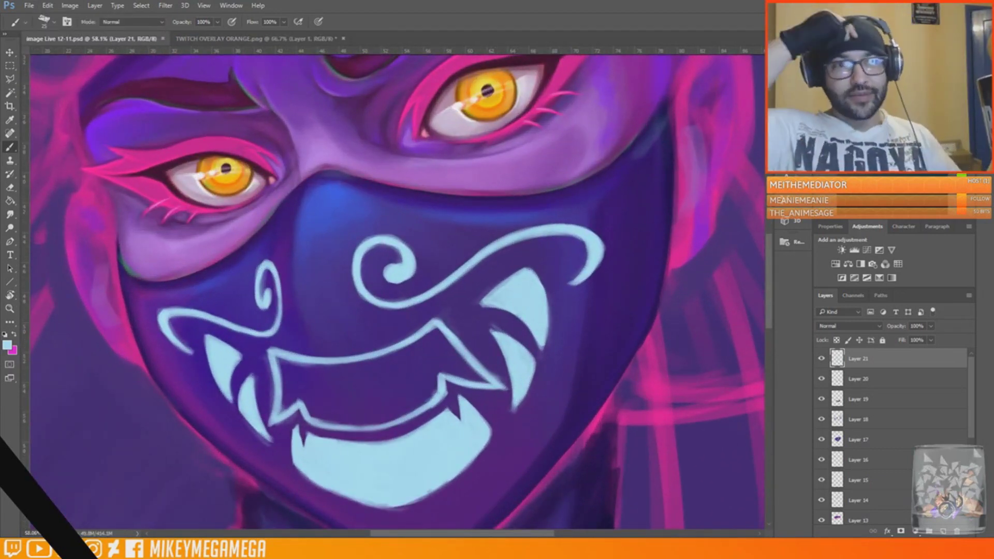
{"action": "left_click_drag", "start_coordinate": [290, 387], "coordinate": [281, 414]}
{"action": "mouse_move", "coordinate": [282, 362]}
{"action": "left_mouse_down"}
{"action": "mouse_move", "coordinate": [303, 406]}
{"action": "mouse_move", "coordinate": [344, 424]}
{"action": "left_mouse_up"}
{"action": "right_click", "coordinate": [331, 374]}
{"action": "left_click_drag", "start_coordinate": [440, 284], "coordinate": [445, 284]}
{"action": "mouse_move", "coordinate": [316, 389]}
{"action": "left_mouse_down"}
{"action": "mouse_move", "coordinate": [381, 420]}
{"action": "mouse_move", "coordinate": [315, 372]}
{"action": "mouse_move", "coordinate": [427, 395]}
{"action": "mouse_move", "coordinate": [403, 352]}
{"action": "mouse_move", "coordinate": [444, 336]}
{"action": "left_mouse_up"}
{"action": "mouse_move", "coordinate": [282, 360]}
{"action": "left_mouse_down"}
{"action": "mouse_move", "coordinate": [290, 396]}
{"action": "mouse_move", "coordinate": [310, 393]}
{"action": "mouse_move", "coordinate": [323, 373]}
{"action": "mouse_move", "coordinate": [360, 377]}
{"action": "mouse_move", "coordinate": [370, 394]}
{"action": "mouse_move", "coordinate": [355, 417]}
{"action": "mouse_move", "coordinate": [450, 341]}
{"action": "left_mouse_up"}
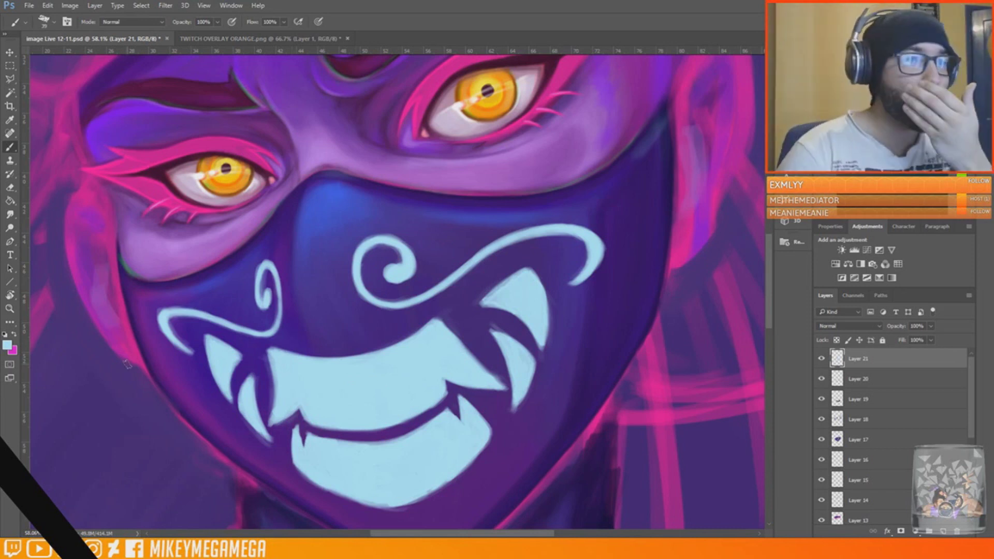
Sample the dark purple of the mask and try painting three thin slanted dividing lines across the upper mouth shape with a 21 px brush
{"action": "scroll", "coordinate": [762, 243], "scroll_direction": "down", "scroll_amount": 2}
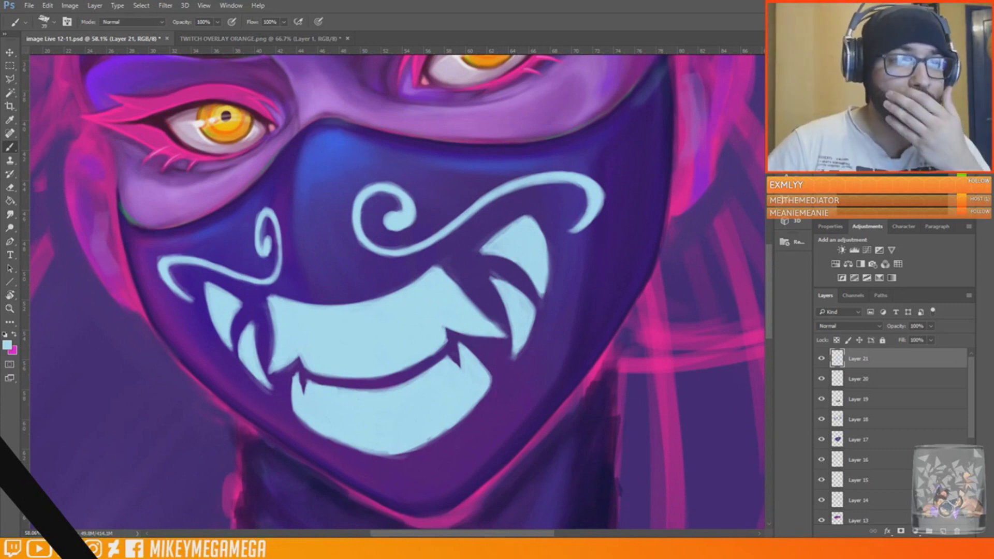
{"action": "left_click", "coordinate": [262, 343], "text": "alt"}
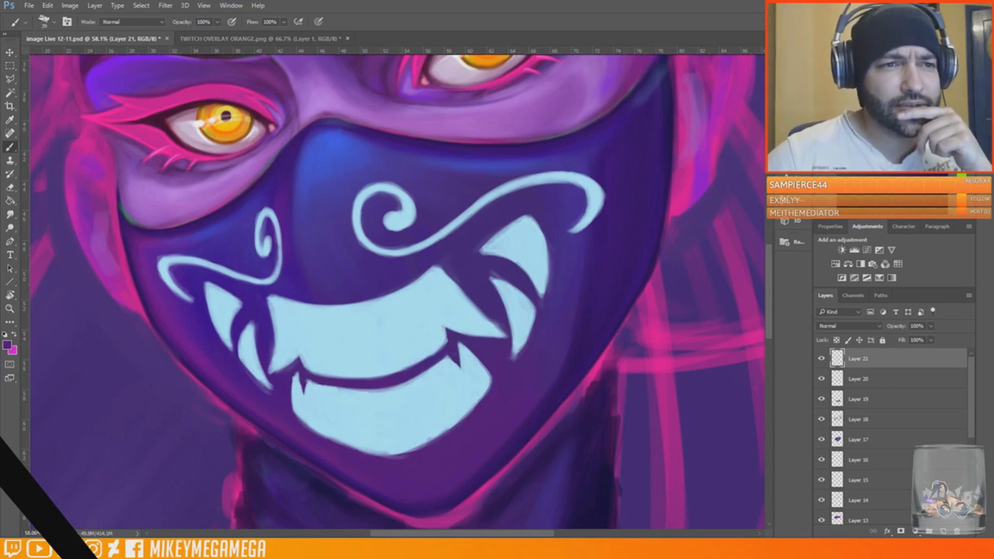
{"action": "scroll", "coordinate": [356, 140], "scroll_direction": "down", "scroll_amount": 1}
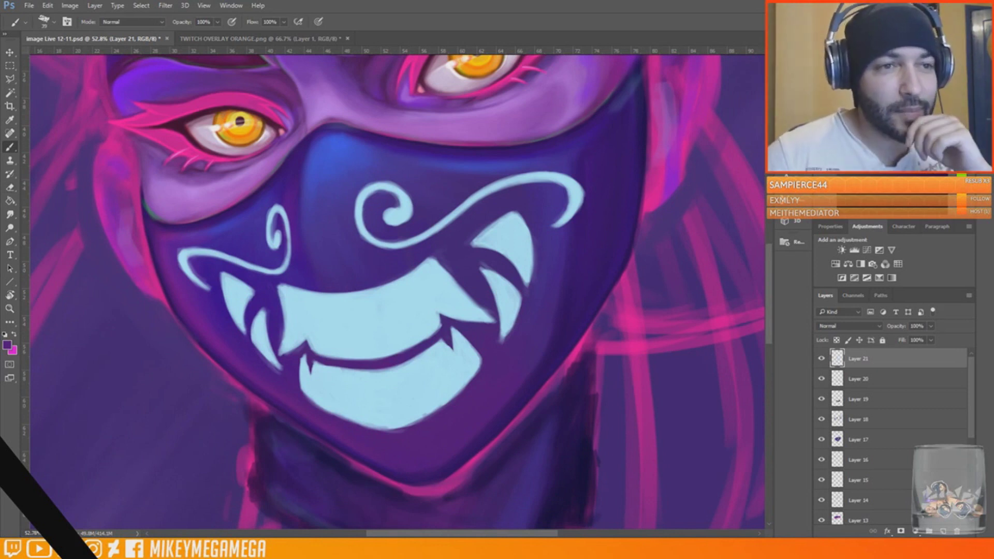
{"action": "right_click", "coordinate": [357, 255]}
{"action": "left_click_drag", "start_coordinate": [418, 283], "coordinate": [416, 282]}
{"action": "key", "text": "Return"}
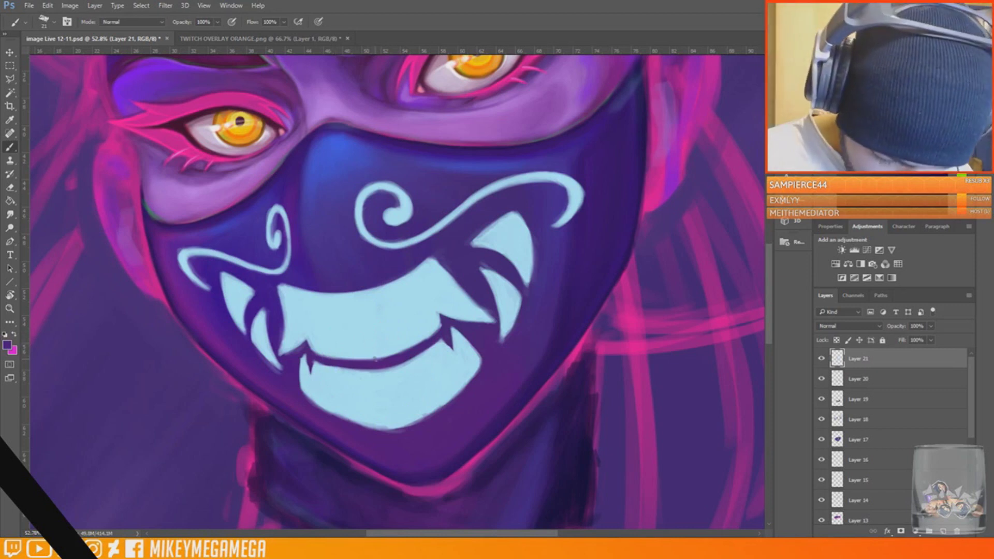
{"action": "mouse_move", "coordinate": [376, 357]}
{"action": "left_mouse_down"}
{"action": "mouse_move", "coordinate": [347, 284]}
{"action": "mouse_move", "coordinate": [331, 332]}
{"action": "mouse_move", "coordinate": [346, 360]}
{"action": "left_mouse_up"}
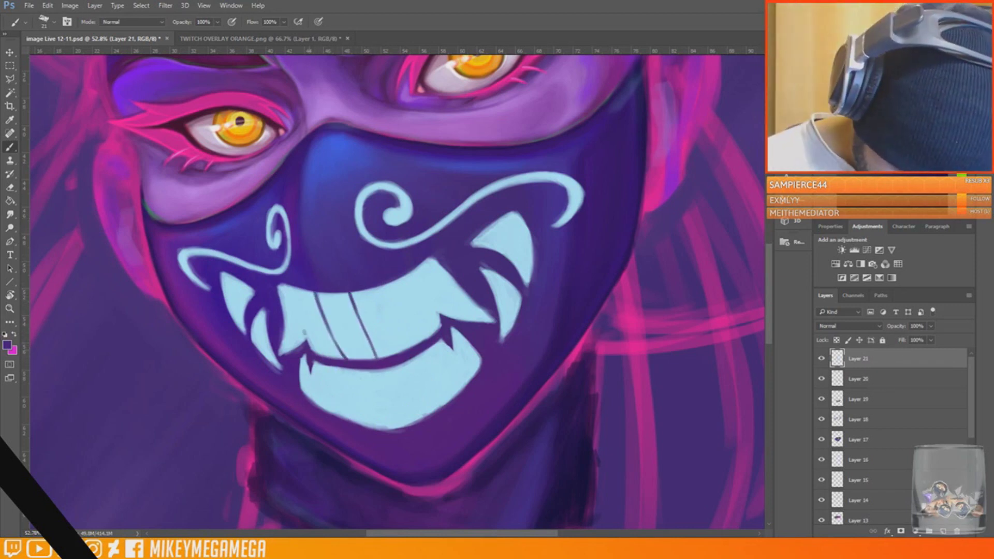
{"action": "mouse_move", "coordinate": [415, 346]}
{"action": "left_mouse_down"}
{"action": "mouse_move", "coordinate": [392, 313]}
{"action": "mouse_move", "coordinate": [397, 320]}
{"action": "left_mouse_up"}
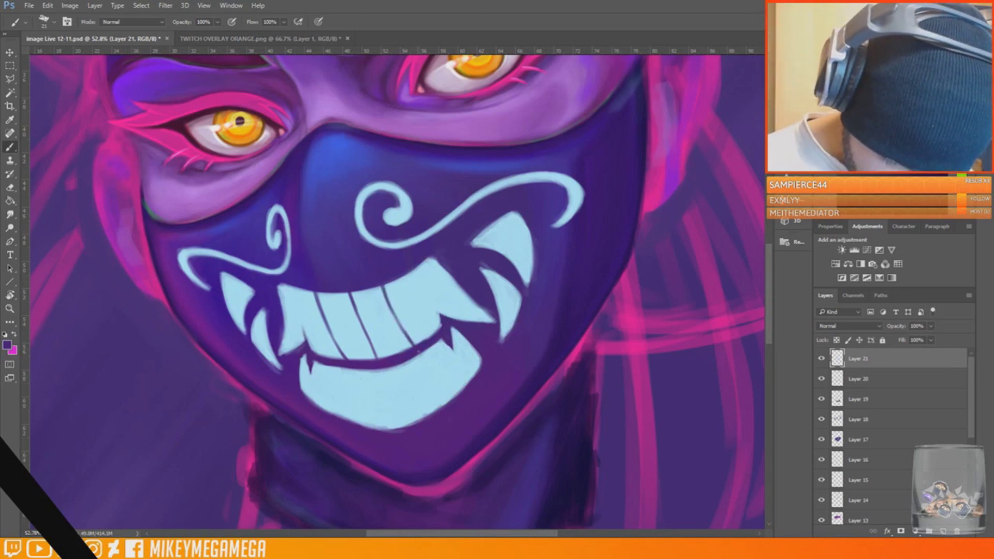
{"action": "right_click", "coordinate": [445, 319]}
{"action": "key", "text": "Escape"}
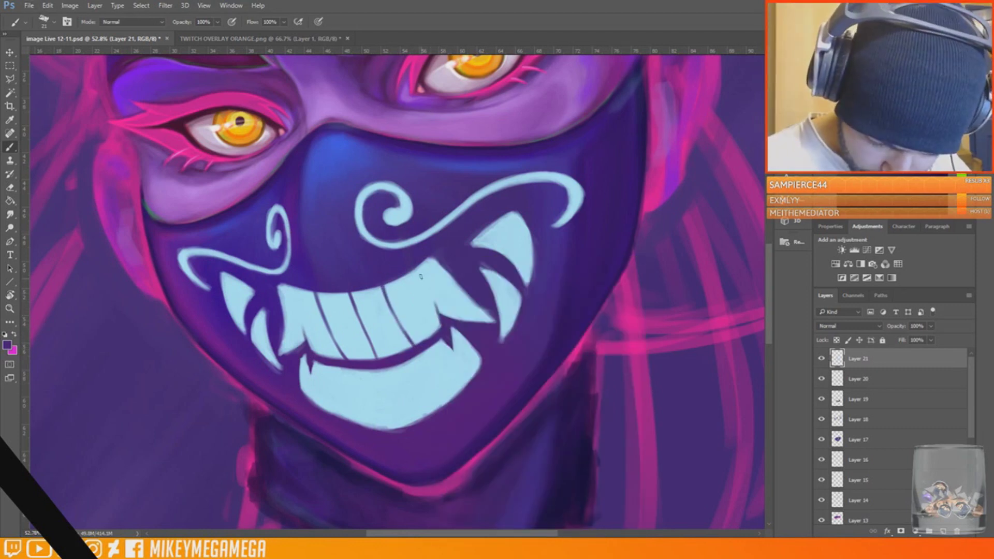
{"action": "left_click_drag", "start_coordinate": [381, 283], "coordinate": [407, 336]}
{"action": "key", "text": "ctrl+z"}
Remove the three middle dividing lines from the upper mouth shape, separating only its outer corner fangs with thin dark lines
{"action": "left_click", "coordinate": [821, 358]}
{"action": "left_click", "coordinate": [821, 358]}
{"action": "left_click", "coordinate": [344, 311], "text": "alt"}
{"action": "left_click_drag", "start_coordinate": [349, 300], "coordinate": [375, 351]}
{"action": "mouse_move", "coordinate": [316, 292]}
{"action": "left_mouse_down"}
{"action": "mouse_move", "coordinate": [333, 318]}
{"action": "mouse_move", "coordinate": [347, 359]}
{"action": "left_mouse_up"}
{"action": "left_click_drag", "start_coordinate": [383, 287], "coordinate": [410, 340]}
Duplicate Layer 21 and hide the original layer
{"action": "right_click", "coordinate": [891, 359]}
{"action": "left_click", "coordinate": [792, 104]}
{"action": "left_click", "coordinate": [580, 160]}
{"action": "left_click", "coordinate": [821, 379]}
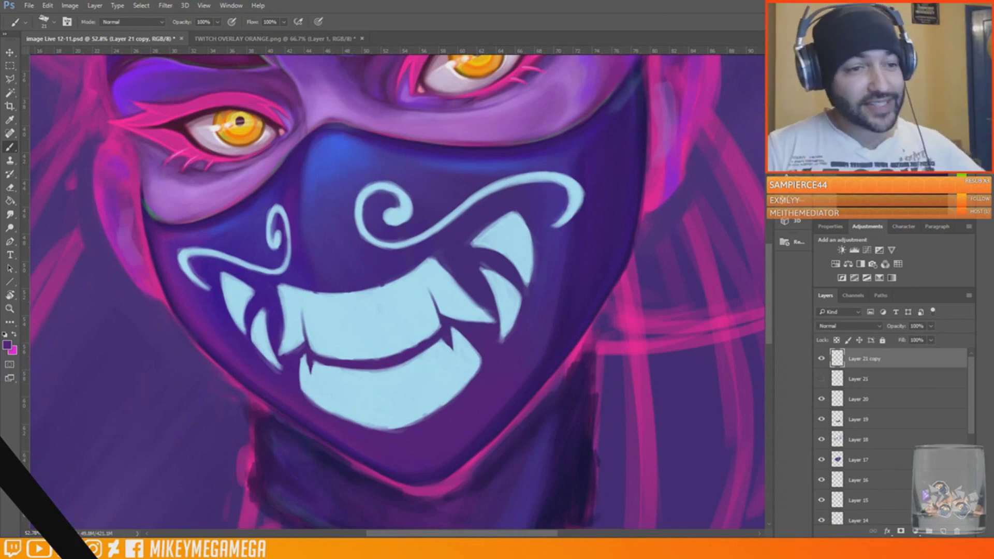
Try erasing thin dividers between the upper teeth on the duplicated layer with a small Eraser
{"action": "left_click", "coordinate": [12, 187]}
{"action": "right_click", "coordinate": [331, 263]}
{"action": "left_click", "coordinate": [351, 478]}
{"action": "right_click", "coordinate": [354, 271]}
{"action": "mouse_move", "coordinate": [435, 283]}
{"action": "left_mouse_down"}
{"action": "mouse_move", "coordinate": [410, 283]}
{"action": "mouse_move", "coordinate": [375, 358]}
{"action": "left_mouse_up"}
{"action": "mouse_move", "coordinate": [322, 293]}
{"action": "left_mouse_down"}
{"action": "mouse_move", "coordinate": [337, 357]}
{"action": "mouse_move", "coordinate": [308, 335]}
{"action": "left_mouse_up"}
{"action": "left_click_drag", "start_coordinate": [324, 305], "coordinate": [335, 357]}
{"action": "left_click_drag", "start_coordinate": [393, 281], "coordinate": [412, 346]}
{"action": "left_click_drag", "start_coordinate": [418, 266], "coordinate": [427, 297]}
Step back and forth through the history and undo the erased dividers between the upper teeth
{"action": "key", "text": "ctrl+alt+z"}
{"action": "key", "text": "ctrl+alt+z"}
{"action": "key", "text": "ctrl+alt+z"}
{"action": "key", "text": "ctrl+alt+z"}
{"action": "key", "text": "ctrl+alt+z"}
{"action": "key", "text": "ctrl+alt+z"}
{"action": "key", "text": "ctrl+alt+z"}
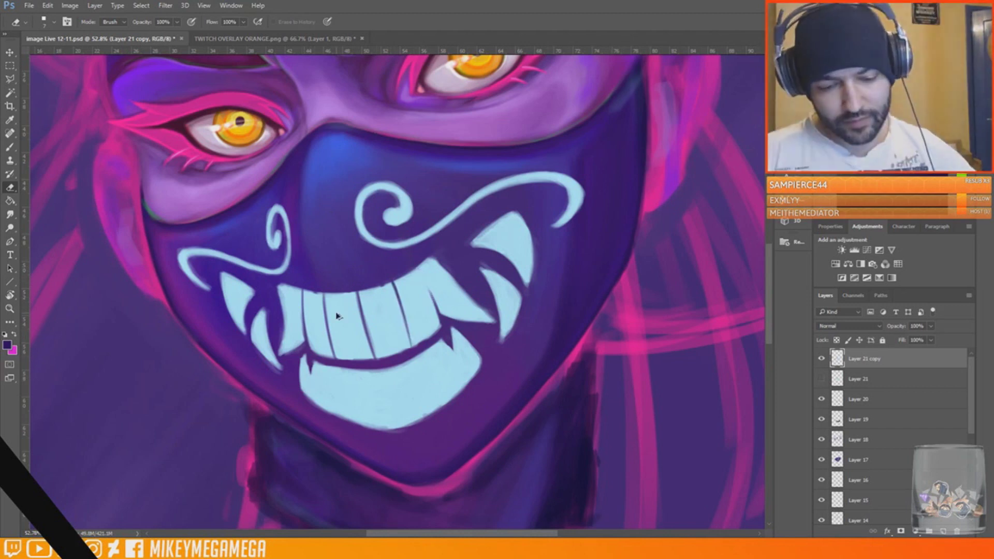
{"action": "key", "text": "ctrl+shift+z"}
{"action": "key", "text": "ctrl+shift+z"}
{"action": "key", "text": "ctrl+shift+z"}
{"action": "key", "text": "ctrl+shift+z"}
{"action": "key", "text": "ctrl+shift+z"}
{"action": "key", "text": "ctrl+shift+z"}
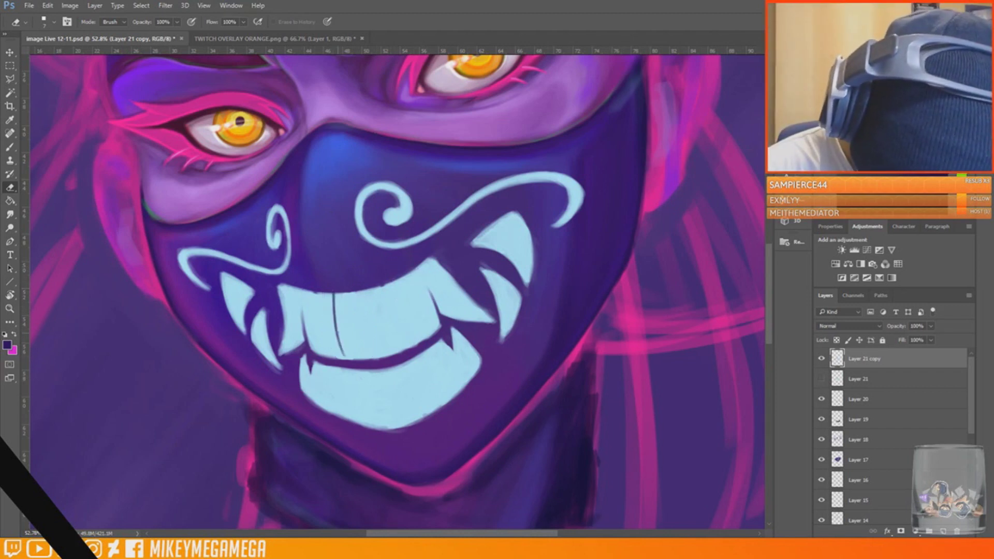
{"action": "key", "text": "ctrl+alt+z"}
{"action": "key", "text": "ctrl+alt+z"}
{"action": "key", "text": "ctrl+alt+z"}
{"action": "key", "text": "ctrl+alt+z"}
{"action": "key", "text": "ctrl+alt+z"}
{"action": "key", "text": "ctrl+alt+z"}
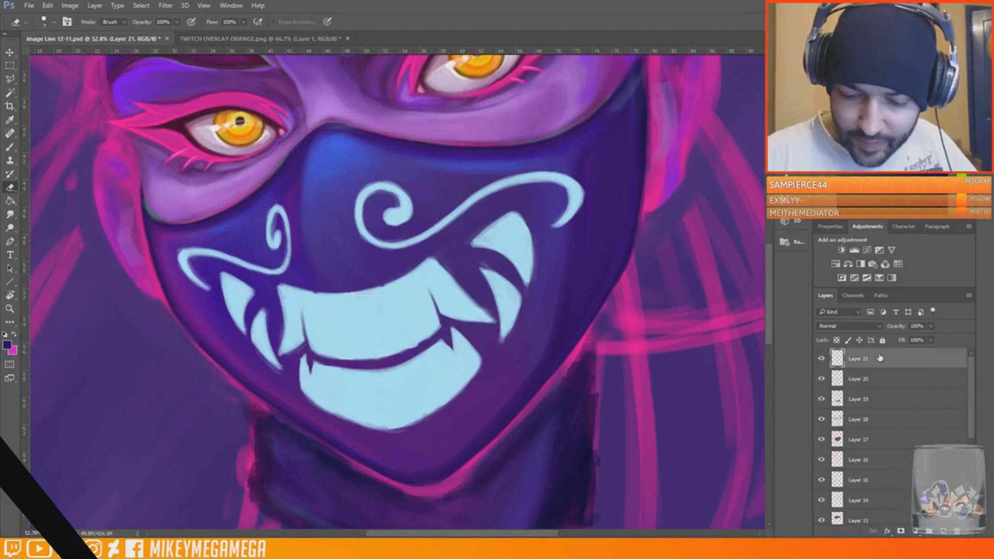
Erase a central divider through both tooth rows and cut further gaps between the lower teeth, widening two of them at the top
{"action": "mouse_move", "coordinate": [353, 291]}
{"action": "left_mouse_down"}
{"action": "mouse_move", "coordinate": [375, 360]}
{"action": "mouse_move", "coordinate": [369, 412]}
{"action": "mouse_move", "coordinate": [389, 496]}
{"action": "left_mouse_up"}
{"action": "scroll", "coordinate": [370, 413], "scroll_direction": "up", "scroll_amount": 2}
{"action": "left_click_drag", "start_coordinate": [336, 418], "coordinate": [337, 483]}
{"action": "left_click_drag", "start_coordinate": [293, 414], "coordinate": [307, 474]}
{"action": "left_click_drag", "start_coordinate": [463, 381], "coordinate": [471, 457]}
{"action": "left_click_drag", "start_coordinate": [417, 408], "coordinate": [440, 447]}
{"action": "left_click_drag", "start_coordinate": [440, 447], "coordinate": [455, 466]}
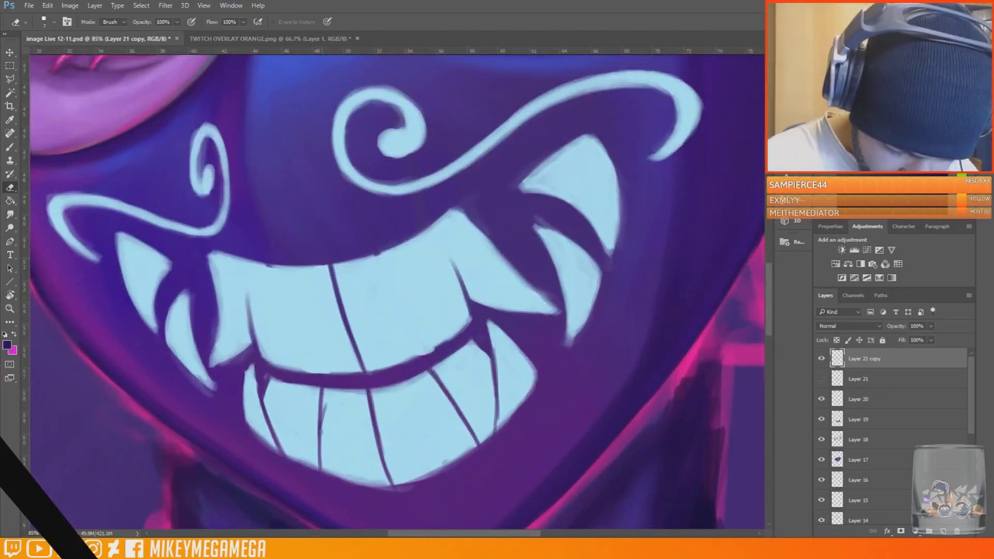
{"action": "left_click_drag", "start_coordinate": [330, 389], "coordinate": [321, 441]}
{"action": "mouse_move", "coordinate": [427, 373]}
{"action": "left_mouse_down"}
{"action": "mouse_move", "coordinate": [455, 411]}
{"action": "mouse_move", "coordinate": [446, 399]}
{"action": "left_mouse_up"}
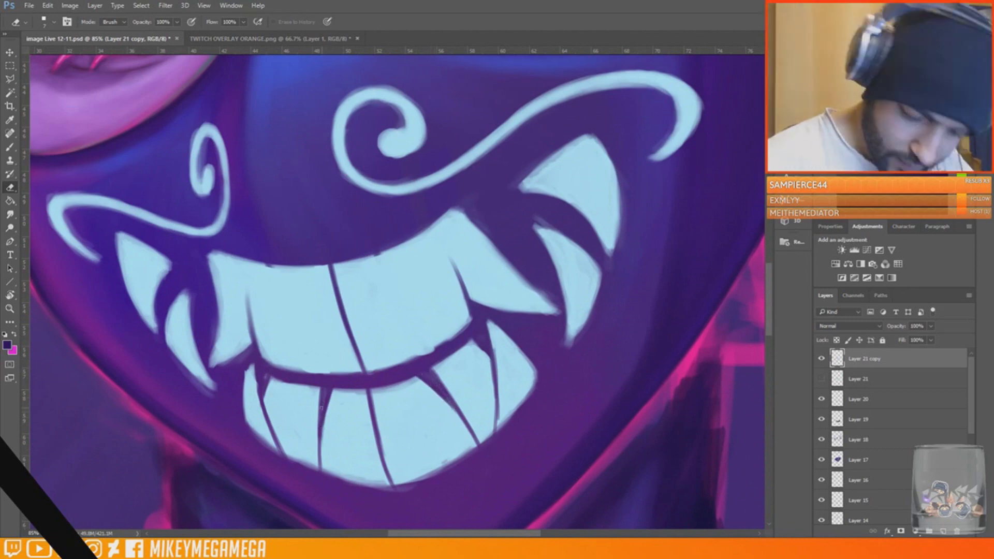
Erase a divider on each side of the upper row's centre line and extend the outer dividers up to the row's upper edge
{"action": "scroll", "coordinate": [421, 394], "scroll_direction": "down", "scroll_amount": 9}
{"action": "scroll", "coordinate": [444, 221], "scroll_direction": "up", "scroll_amount": 7}
{"action": "left_click_drag", "start_coordinate": [349, 219], "coordinate": [367, 299]}
{"action": "left_click_drag", "start_coordinate": [434, 207], "coordinate": [465, 281]}
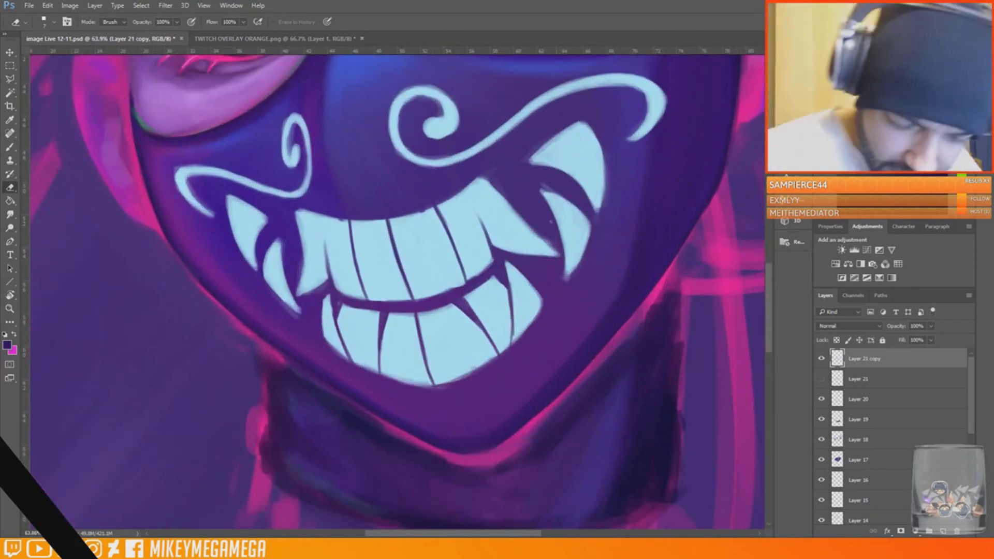
{"action": "left_click_drag", "start_coordinate": [325, 213], "coordinate": [326, 247]}
{"action": "left_click_drag", "start_coordinate": [462, 190], "coordinate": [488, 237]}
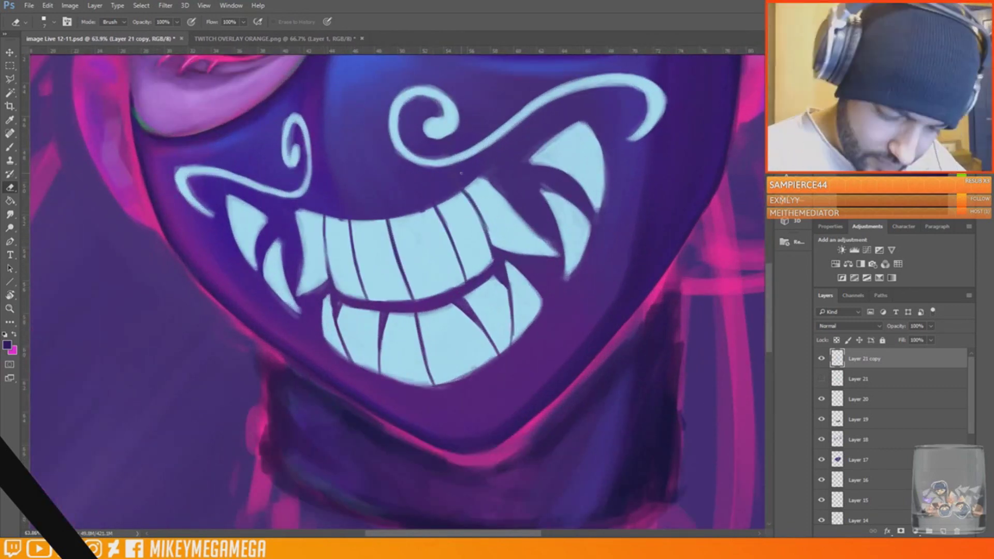
Widen the lower ends of the upper-row dividers into tapered gaps with the Eraser
{"action": "scroll", "coordinate": [517, 181], "scroll_direction": "down", "scroll_amount": 7}
{"action": "scroll", "coordinate": [484, 192], "scroll_direction": "up", "scroll_amount": 9}
{"action": "left_click_drag", "start_coordinate": [423, 241], "coordinate": [444, 279]}
{"action": "left_click_drag", "start_coordinate": [539, 223], "coordinate": [551, 258]}
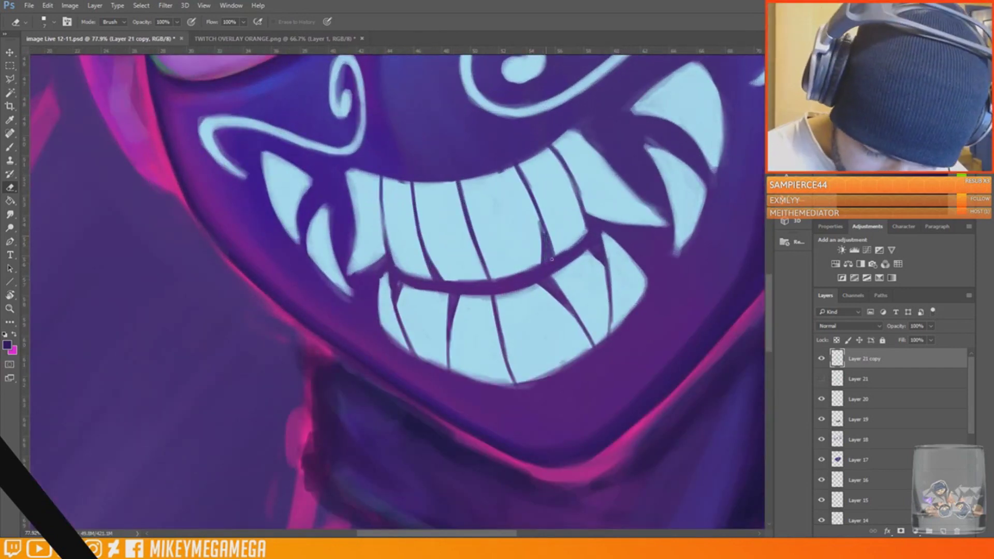
{"action": "left_click_drag", "start_coordinate": [532, 201], "coordinate": [542, 227]}
{"action": "left_click_drag", "start_coordinate": [468, 209], "coordinate": [491, 281]}
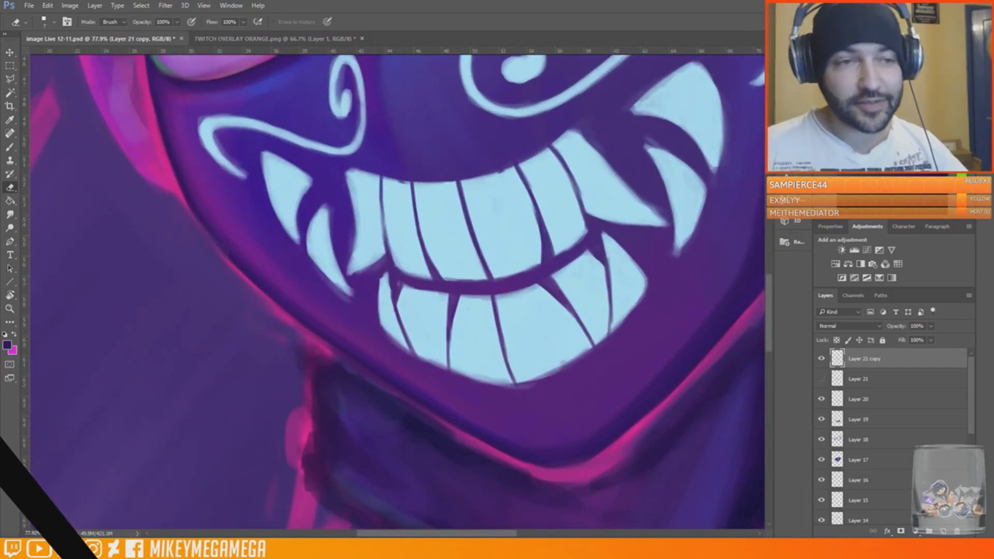
Refine the outermost dividers of the upper row and trim the gaps and corner points of the lower teeth
{"action": "left_click_drag", "start_coordinate": [382, 179], "coordinate": [384, 238]}
{"action": "left_click_drag", "start_coordinate": [572, 180], "coordinate": [584, 205]}
{"action": "left_click_drag", "start_coordinate": [406, 286], "coordinate": [398, 306]}
{"action": "left_click_drag", "start_coordinate": [584, 252], "coordinate": [602, 263]}
{"action": "left_click_drag", "start_coordinate": [611, 296], "coordinate": [612, 335]}
{"action": "left_click_drag", "start_coordinate": [398, 305], "coordinate": [417, 357]}
{"action": "left_click_drag", "start_coordinate": [389, 272], "coordinate": [391, 293]}
{"action": "left_click_drag", "start_coordinate": [382, 278], "coordinate": [379, 304]}
Erase the rough edges around the separate fangs on both sides of the mouth to sharpen their tips and curves
{"action": "scroll", "coordinate": [300, 330], "scroll_direction": "down", "scroll_amount": 5}
{"action": "scroll", "coordinate": [373, 168], "scroll_direction": "up", "scroll_amount": 7}
{"action": "left_click_drag", "start_coordinate": [286, 300], "coordinate": [288, 412]}
{"action": "left_click_drag", "start_coordinate": [317, 408], "coordinate": [287, 421]}
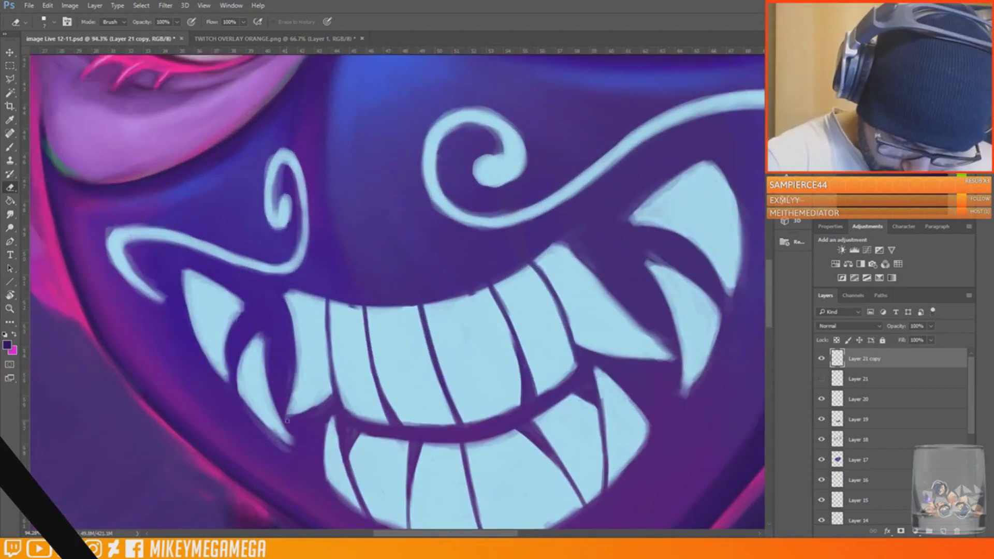
{"action": "mouse_move", "coordinate": [265, 336]}
{"action": "left_mouse_down"}
{"action": "mouse_move", "coordinate": [293, 445]}
{"action": "mouse_move", "coordinate": [253, 418]}
{"action": "left_mouse_up"}
{"action": "mouse_move", "coordinate": [238, 375]}
{"action": "left_mouse_down"}
{"action": "mouse_move", "coordinate": [259, 334]}
{"action": "mouse_move", "coordinate": [225, 385]}
{"action": "left_mouse_up"}
{"action": "left_click_drag", "start_coordinate": [631, 223], "coordinate": [726, 293]}
{"action": "left_click_drag", "start_coordinate": [743, 227], "coordinate": [733, 293]}
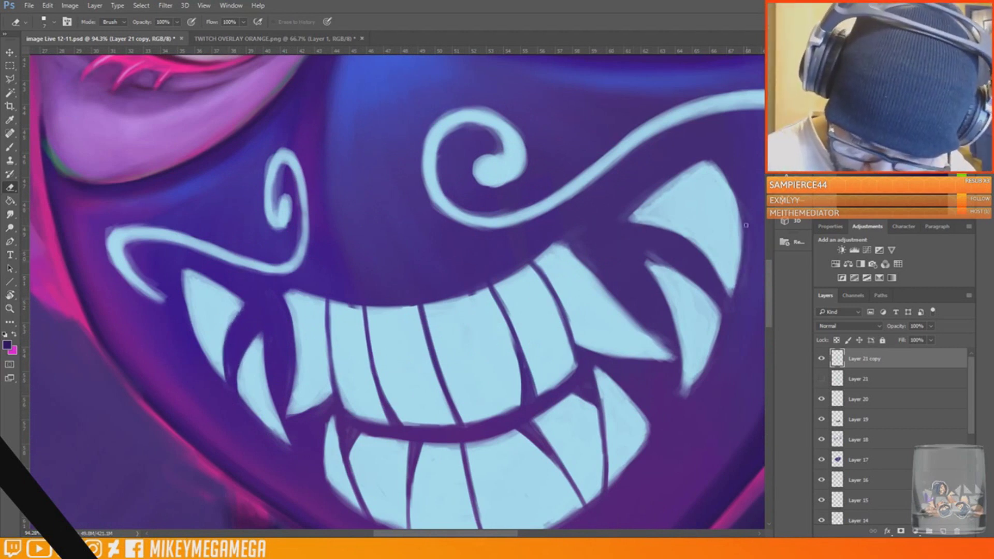
{"action": "left_click_drag", "start_coordinate": [698, 368], "coordinate": [686, 396]}
{"action": "left_click_drag", "start_coordinate": [649, 254], "coordinate": [676, 268]}
Extend the upper row's large corner fang with sampled light blue and erase along its outer edge to make a clean curve
{"action": "key", "text": "b"}
{"action": "left_click", "coordinate": [564, 265], "text": "alt"}
{"action": "mouse_move", "coordinate": [562, 241]}
{"action": "left_mouse_down"}
{"action": "mouse_move", "coordinate": [598, 282]}
{"action": "mouse_move", "coordinate": [574, 235]}
{"action": "left_mouse_up"}
{"action": "left_click_drag", "start_coordinate": [552, 247], "coordinate": [578, 234]}
{"action": "left_click_drag", "start_coordinate": [599, 286], "coordinate": [616, 304]}
{"action": "key", "text": "e"}
{"action": "left_click_drag", "start_coordinate": [587, 256], "coordinate": [624, 313]}
{"action": "mouse_move", "coordinate": [595, 277]}
{"action": "left_mouse_down"}
{"action": "mouse_move", "coordinate": [656, 335]}
{"action": "mouse_move", "coordinate": [658, 360]}
{"action": "left_mouse_up"}
{"action": "left_click_drag", "start_coordinate": [632, 319], "coordinate": [664, 343]}
{"action": "scroll", "coordinate": [399, 284], "scroll_direction": "down", "scroll_amount": 1}
{"action": "mouse_move", "coordinate": [338, 292]}
{"action": "left_mouse_down"}
{"action": "mouse_move", "coordinate": [399, 284]}
{"action": "mouse_move", "coordinate": [467, 297]}
{"action": "left_mouse_up"}
{"action": "key", "text": "ctrl+alt+z"}
{"action": "key", "text": "ctrl+alt+z"}
Rotate the canvas, smooth the upper edge of the upper teeth with light blue strokes, and rotate the view back upright
{"action": "key", "text": "r"}
{"action": "left_click_drag", "start_coordinate": [467, 249], "coordinate": [466, 337]}
{"action": "key", "text": "b"}
{"action": "left_click_drag", "start_coordinate": [390, 255], "coordinate": [395, 285]}
{"action": "left_click_drag", "start_coordinate": [397, 292], "coordinate": [401, 315]}
{"action": "left_click_drag", "start_coordinate": [405, 322], "coordinate": [462, 410]}
{"action": "left_click_drag", "start_coordinate": [473, 419], "coordinate": [495, 440]}
{"action": "left_click_drag", "start_coordinate": [509, 447], "coordinate": [542, 463]}
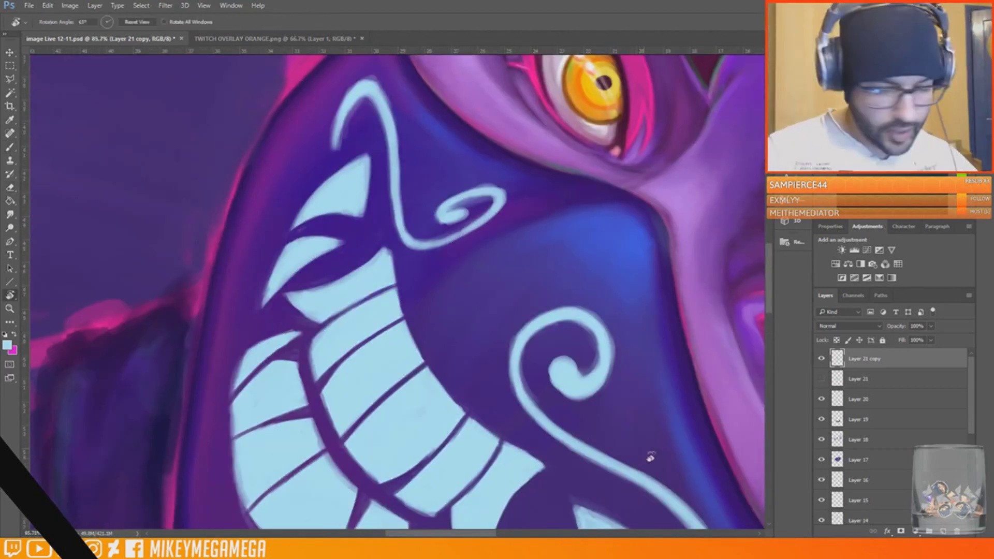
{"action": "key", "text": "r"}
{"action": "left_click_drag", "start_coordinate": [569, 403], "coordinate": [595, 248]}
{"action": "scroll", "coordinate": [397, 291], "scroll_direction": "down", "scroll_amount": 5}
{"action": "left_click_drag", "start_coordinate": [595, 289], "coordinate": [575, 227]}
Add a new layer and paint darker teal shading along the edges of the upper teeth, the fangs and the larger curl
{"action": "key", "text": "ctrl+shift+alt+n"}
{"action": "left_click_drag", "start_coordinate": [283, 319], "coordinate": [291, 282]}
{"action": "left_click_drag", "start_coordinate": [339, 303], "coordinate": [340, 323]}
{"action": "left_click_drag", "start_coordinate": [361, 304], "coordinate": [371, 346]}
{"action": "left_click_drag", "start_coordinate": [393, 292], "coordinate": [410, 347]}
{"action": "left_click_drag", "start_coordinate": [445, 303], "coordinate": [447, 335]}
{"action": "left_click_drag", "start_coordinate": [457, 263], "coordinate": [477, 316]}
{"action": "left_click_drag", "start_coordinate": [480, 242], "coordinate": [520, 307]}
{"action": "left_click_drag", "start_coordinate": [451, 203], "coordinate": [435, 213]}
{"action": "mouse_move", "coordinate": [558, 207]}
{"action": "left_mouse_down"}
{"action": "mouse_move", "coordinate": [570, 265]}
{"action": "mouse_move", "coordinate": [556, 282]}
{"action": "left_mouse_up"}
{"action": "left_click_drag", "start_coordinate": [620, 190], "coordinate": [597, 215]}
{"action": "left_click_drag", "start_coordinate": [620, 187], "coordinate": [614, 201]}
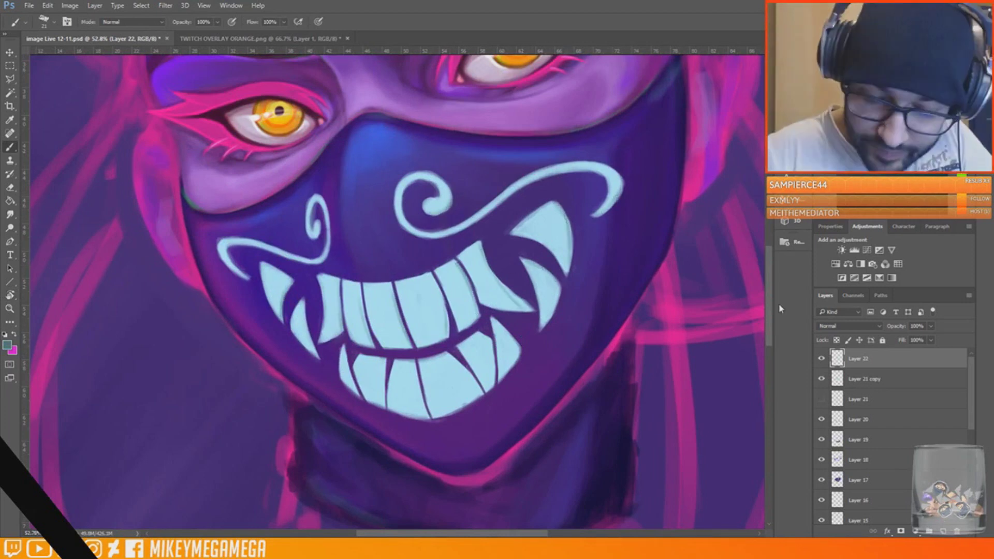
Paint thin red accents along the edges of the upper and lower teeth
{"action": "scroll", "coordinate": [278, 163], "scroll_direction": "up", "scroll_amount": 2}
{"action": "left_click_drag", "start_coordinate": [321, 322], "coordinate": [322, 380]}
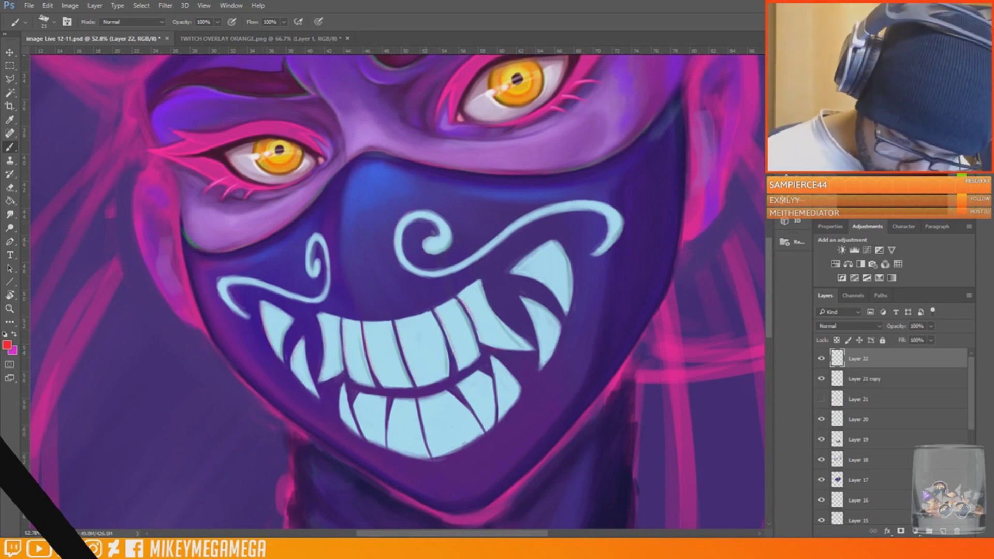
{"action": "left_click_drag", "start_coordinate": [419, 400], "coordinate": [427, 439]}
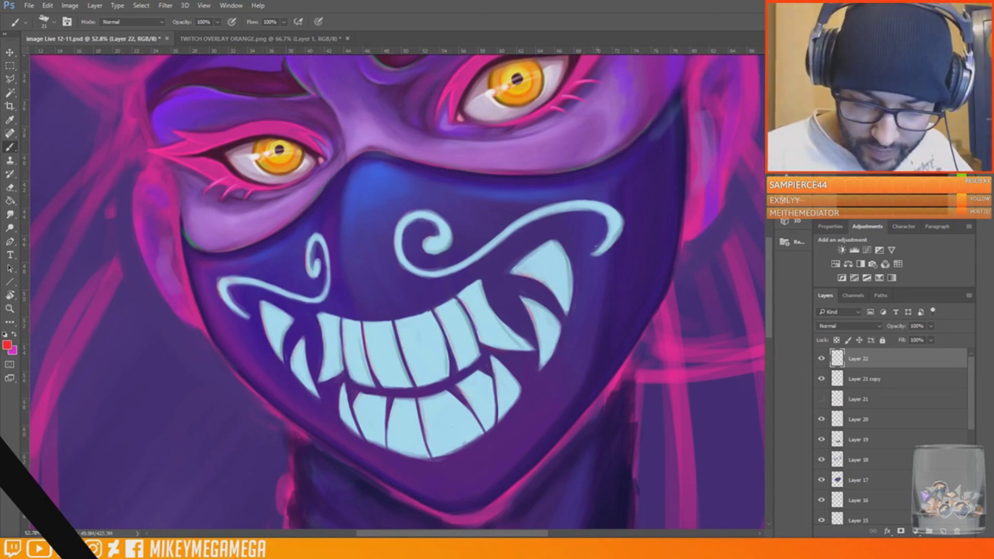
Add another new layer and set up a soft round 70 px brush with 0% hardness and a near-white colour
{"action": "scroll", "coordinate": [596, 248], "scroll_direction": "down", "scroll_amount": 2}
{"action": "key", "text": "ctrl+alt+shift+n"}
{"action": "left_click", "coordinate": [54, 22]}
{"action": "left_click", "coordinate": [120, 236]}
{"action": "right_click", "coordinate": [319, 236]}
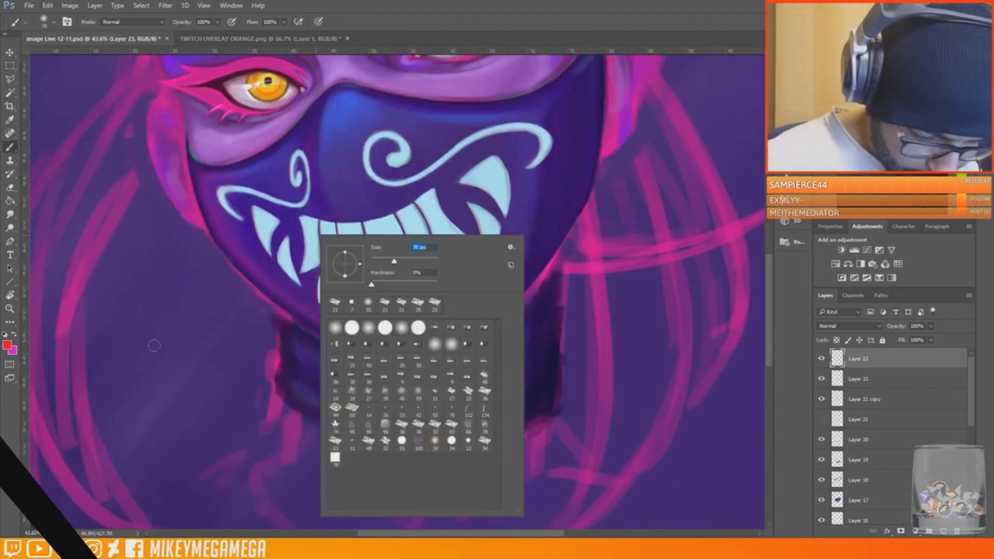
{"action": "left_click", "coordinate": [7, 345]}
{"action": "left_click", "coordinate": [667, 132]}
{"action": "key", "text": "Return"}
Paint soft near-white highlights into the centres of the upper and lower teeth
{"action": "mouse_move", "coordinate": [350, 234]}
{"action": "left_mouse_down"}
{"action": "mouse_move", "coordinate": [358, 266]}
{"action": "mouse_move", "coordinate": [329, 267]}
{"action": "left_mouse_up"}
{"action": "left_click_drag", "start_coordinate": [381, 229], "coordinate": [389, 268]}
{"action": "left_click_drag", "start_coordinate": [432, 200], "coordinate": [450, 233]}
{"action": "left_click_drag", "start_coordinate": [406, 320], "coordinate": [409, 290]}
{"action": "left_click_drag", "start_coordinate": [371, 320], "coordinate": [370, 292]}
{"action": "left_click_drag", "start_coordinate": [343, 314], "coordinate": [340, 291]}
{"action": "mouse_move", "coordinate": [452, 272]}
{"action": "left_mouse_down"}
{"action": "mouse_move", "coordinate": [451, 297]}
{"action": "mouse_move", "coordinate": [436, 292]}
{"action": "left_mouse_up"}
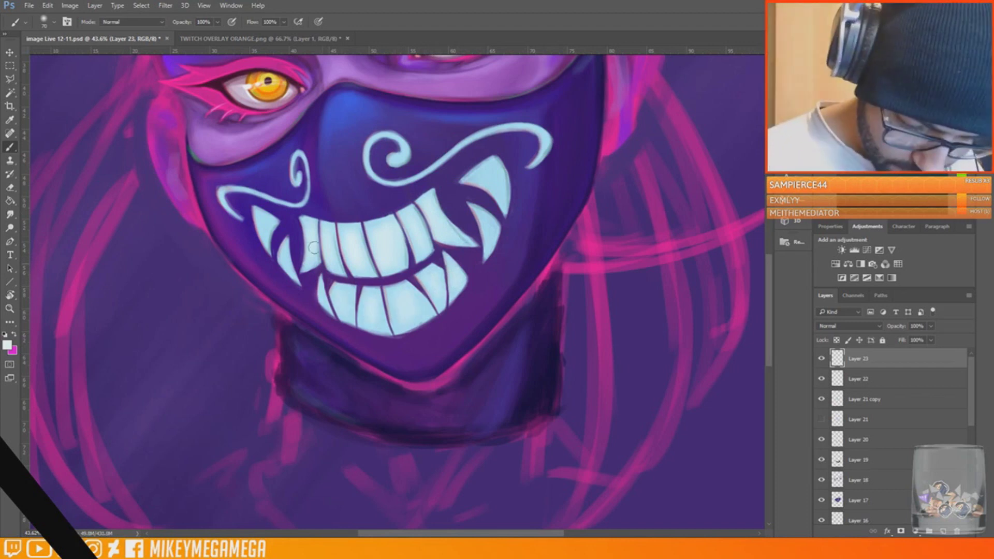
Add a new layer, set the brush opacity to 59%, and paint a soft glow over the smaller curl, its nearby fangs and the upper teeth's edge
{"action": "key", "text": "ctrl+shift+alt+n"}
{"action": "key", "text": "5"}
{"action": "key", "text": "9"}
{"action": "left_click_drag", "start_coordinate": [250, 194], "coordinate": [231, 191]}
{"action": "left_click_drag", "start_coordinate": [253, 209], "coordinate": [273, 254]}
{"action": "left_click_drag", "start_coordinate": [287, 239], "coordinate": [300, 274]}
{"action": "left_click_drag", "start_coordinate": [301, 217], "coordinate": [339, 223]}
{"action": "left_click_drag", "start_coordinate": [339, 224], "coordinate": [434, 190]}
Continue the soft near-white glow around the lower teeth and along the larger curl
{"action": "mouse_move", "coordinate": [320, 270]}
{"action": "left_mouse_down"}
{"action": "mouse_move", "coordinate": [375, 279]}
{"action": "mouse_move", "coordinate": [334, 316]}
{"action": "left_mouse_up"}
{"action": "left_click_drag", "start_coordinate": [354, 327], "coordinate": [406, 333]}
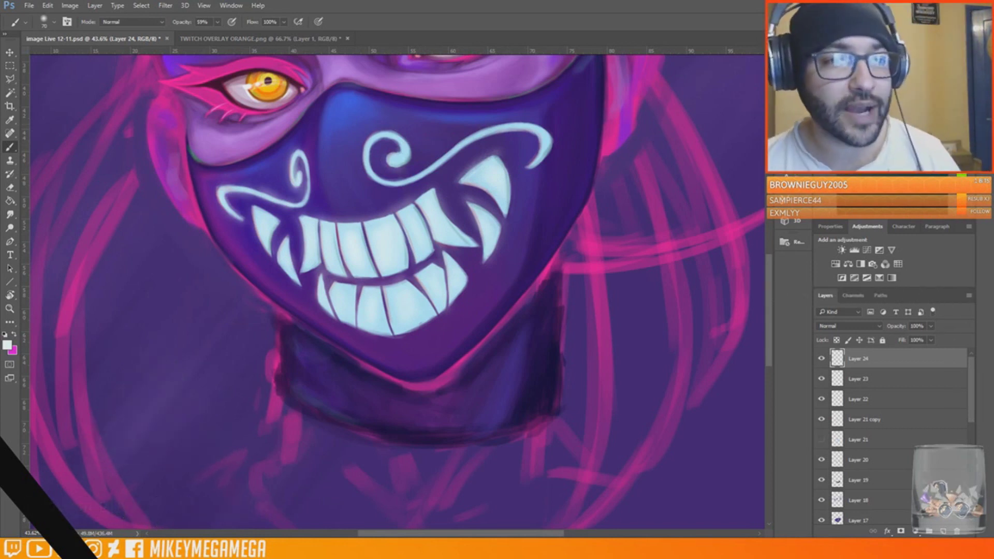
{"action": "left_click_drag", "start_coordinate": [463, 280], "coordinate": [336, 317]}
{"action": "mouse_move", "coordinate": [397, 161]}
{"action": "left_mouse_down"}
{"action": "mouse_move", "coordinate": [384, 141]}
{"action": "mouse_move", "coordinate": [414, 180]}
{"action": "mouse_move", "coordinate": [531, 166]}
{"action": "left_mouse_up"}
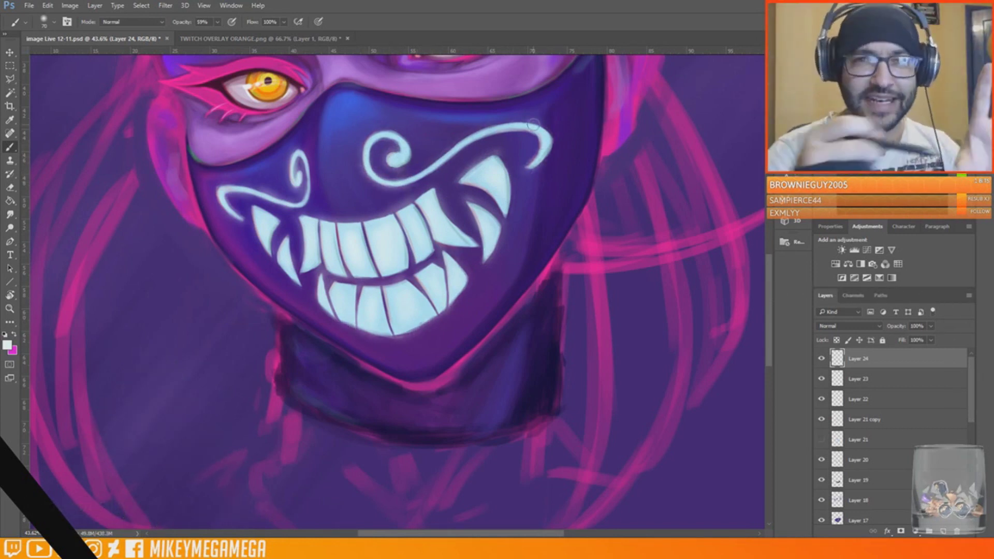
{"action": "scroll", "coordinate": [769, 283], "scroll_direction": "up", "scroll_amount": 3}
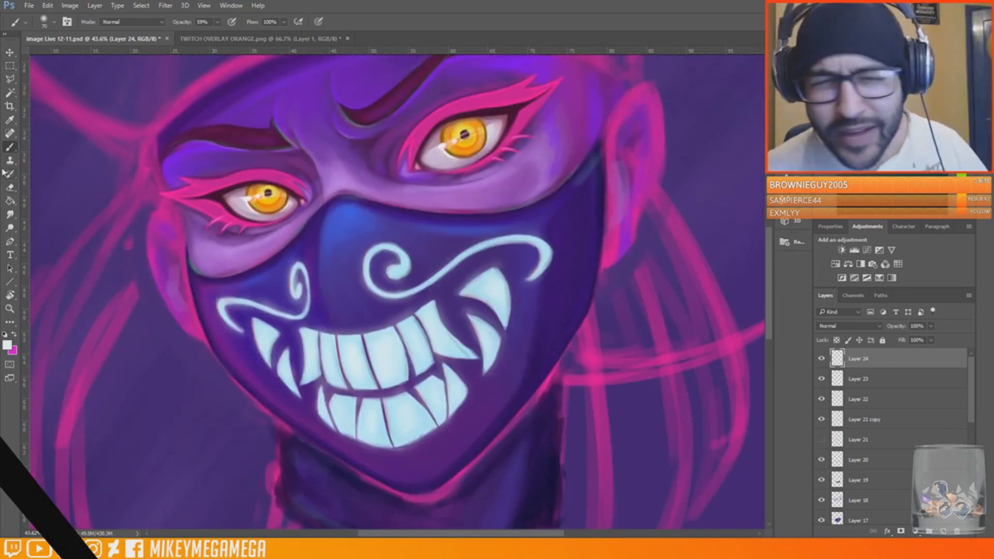
Switch to a textured 34 px brush, sample the pattern's light blue and thicken the smaller curl on the mask
{"action": "left_click", "coordinate": [54, 22]}
{"action": "double_click", "coordinate": [111, 207]}
{"action": "left_click", "coordinate": [227, 303], "text": "alt"}
{"action": "left_click_drag", "start_coordinate": [216, 301], "coordinate": [233, 327]}
{"action": "left_click_drag", "start_coordinate": [307, 284], "coordinate": [306, 317]}
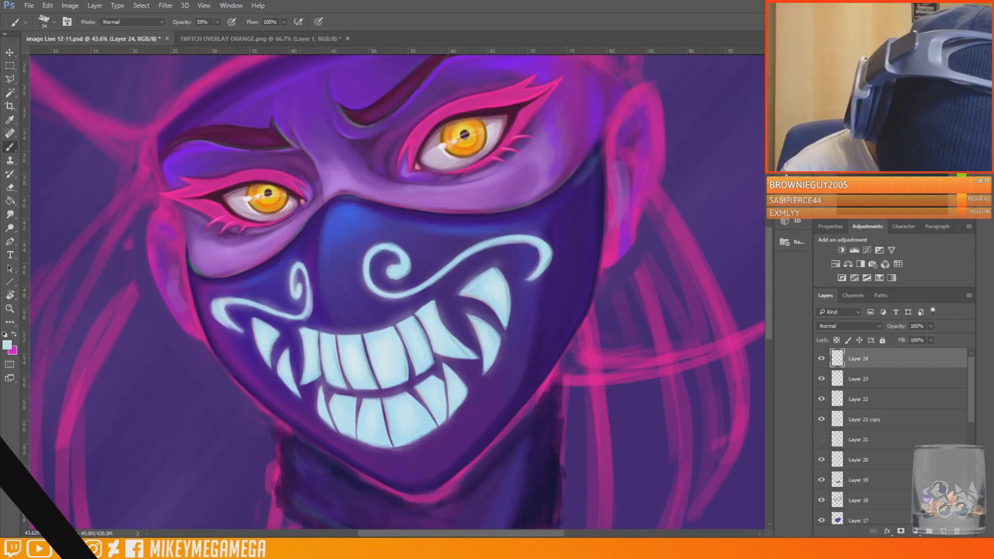
{"action": "left_click_drag", "start_coordinate": [292, 268], "coordinate": [288, 296]}
Thicken the larger curl on the mask in the same light blue, widening its spiral and its outer bend
{"action": "left_click_drag", "start_coordinate": [393, 245], "coordinate": [412, 272]}
{"action": "mouse_move", "coordinate": [363, 272]}
{"action": "left_mouse_down"}
{"action": "mouse_move", "coordinate": [396, 301]}
{"action": "mouse_move", "coordinate": [415, 296]}
{"action": "left_mouse_up"}
{"action": "left_click_drag", "start_coordinate": [456, 264], "coordinate": [501, 240]}
{"action": "mouse_move", "coordinate": [501, 234]}
{"action": "left_mouse_down"}
{"action": "mouse_move", "coordinate": [553, 245]}
{"action": "mouse_move", "coordinate": [554, 259]}
{"action": "left_mouse_up"}
{"action": "left_click", "coordinate": [565, 246], "text": "alt"}
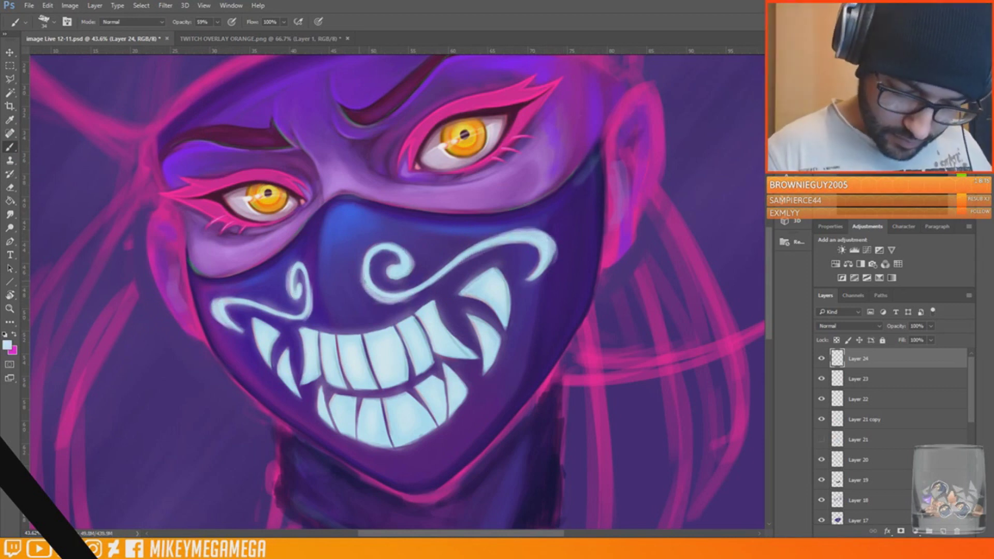
{"action": "scroll", "coordinate": [261, 292], "scroll_direction": "down", "scroll_amount": 8}
{"action": "scroll", "coordinate": [305, 327], "scroll_direction": "up", "scroll_amount": 8}
{"action": "left_click", "coordinate": [869, 399]}
{"action": "scroll", "coordinate": [450, 308], "scroll_direction": "down", "scroll_amount": 10}
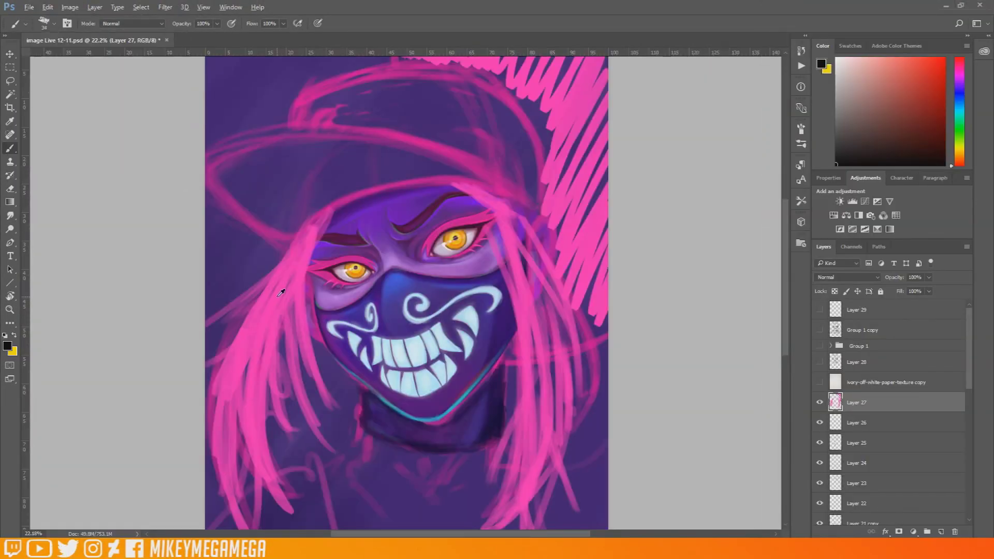
Sample the bright hair pink and paint the first long strands beside the smaller eye and one across the forehead
{"action": "left_click", "coordinate": [280, 293], "text": "alt"}
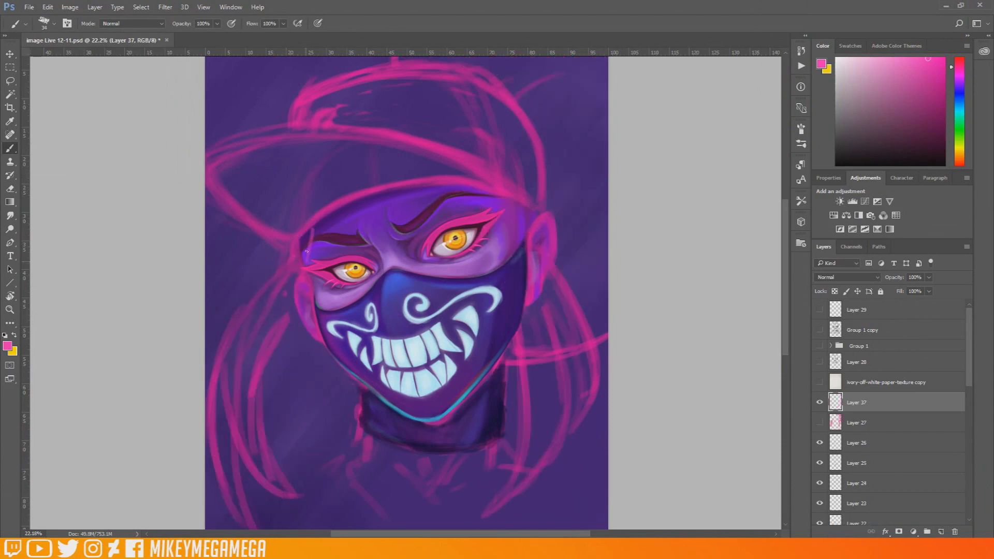
{"action": "left_click_drag", "start_coordinate": [317, 225], "coordinate": [309, 243]}
{"action": "right_click", "coordinate": [456, 187]}
{"action": "left_click_drag", "start_coordinate": [453, 184], "coordinate": [512, 224]}
{"action": "mouse_move", "coordinate": [314, 227]}
{"action": "left_mouse_down"}
{"action": "mouse_move", "coordinate": [304, 381]}
{"action": "mouse_move", "coordinate": [320, 508]}
{"action": "mouse_move", "coordinate": [344, 516]}
{"action": "left_mouse_up"}
{"action": "mouse_move", "coordinate": [288, 458]}
{"action": "left_mouse_down"}
{"action": "mouse_move", "coordinate": [285, 325]}
{"action": "mouse_move", "coordinate": [258, 416]}
{"action": "left_mouse_up"}
{"action": "left_click_drag", "start_coordinate": [283, 307], "coordinate": [262, 393]}
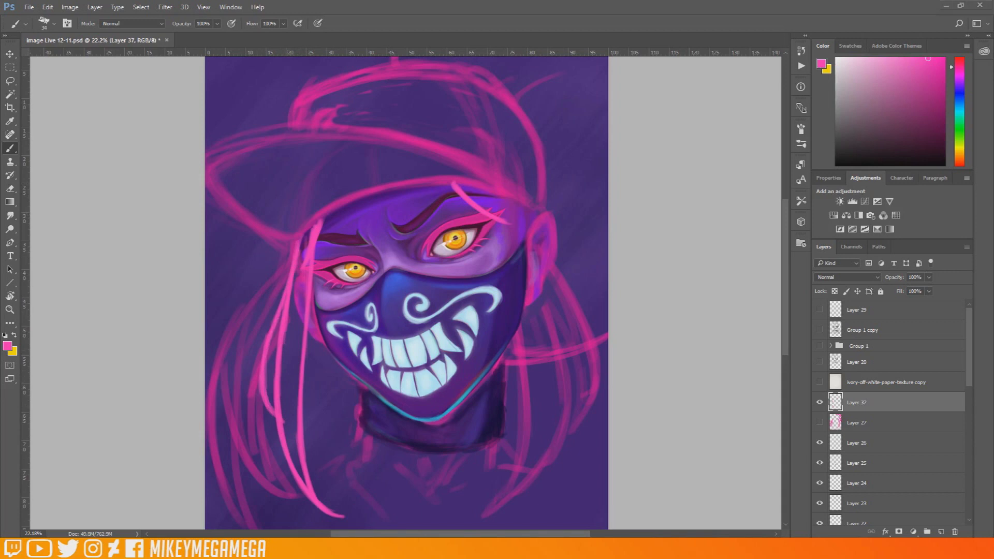
Fill the lock beside the smaller eye with solid pink, keeping a pointed tip and a narrow gap between strands
{"action": "mouse_move", "coordinate": [277, 430]}
{"action": "left_mouse_down"}
{"action": "mouse_move", "coordinate": [247, 357]}
{"action": "mouse_move", "coordinate": [245, 323]}
{"action": "left_mouse_up"}
{"action": "left_click_drag", "start_coordinate": [246, 357], "coordinate": [300, 237]}
{"action": "mouse_move", "coordinate": [259, 381]}
{"action": "left_mouse_down"}
{"action": "mouse_move", "coordinate": [272, 420]}
{"action": "mouse_move", "coordinate": [267, 314]}
{"action": "mouse_move", "coordinate": [310, 243]}
{"action": "mouse_move", "coordinate": [285, 435]}
{"action": "mouse_move", "coordinate": [302, 485]}
{"action": "left_mouse_up"}
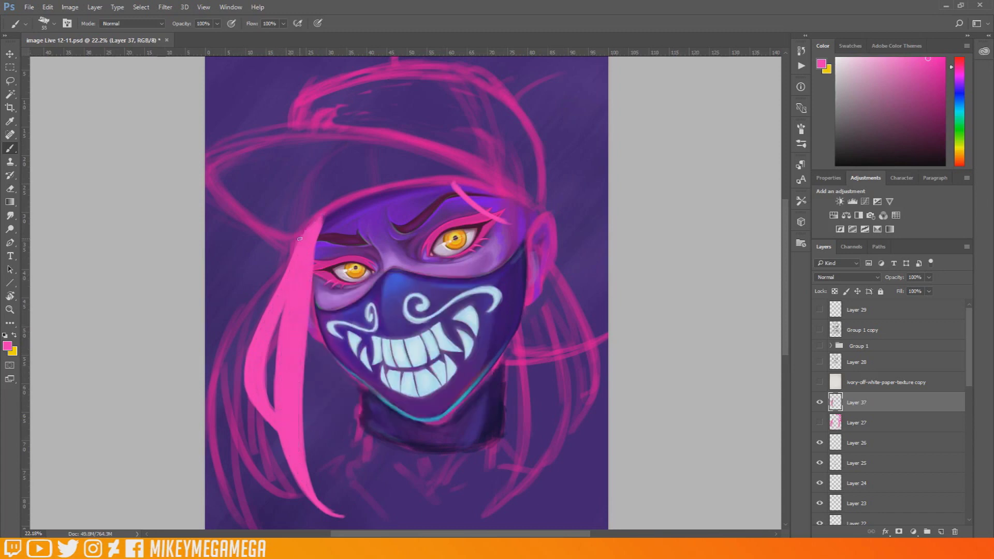
Flip the canvas horizontally and block in the long pink lock falling beside the larger eye
{"action": "key", "text": "ctrl+shift+h"}
{"action": "mouse_move", "coordinate": [320, 197]}
{"action": "left_mouse_down"}
{"action": "mouse_move", "coordinate": [301, 304]}
{"action": "mouse_move", "coordinate": [320, 240]}
{"action": "mouse_move", "coordinate": [308, 281]}
{"action": "left_mouse_up"}
{"action": "mouse_move", "coordinate": [336, 210]}
{"action": "left_mouse_down"}
{"action": "mouse_move", "coordinate": [298, 327]}
{"action": "mouse_move", "coordinate": [303, 472]}
{"action": "mouse_move", "coordinate": [319, 490]}
{"action": "left_mouse_up"}
{"action": "left_click_drag", "start_coordinate": [289, 321], "coordinate": [312, 485]}
{"action": "mouse_move", "coordinate": [306, 208]}
{"action": "left_mouse_down"}
{"action": "mouse_move", "coordinate": [272, 422]}
{"action": "mouse_move", "coordinate": [291, 276]}
{"action": "left_mouse_up"}
{"action": "left_click_drag", "start_coordinate": [271, 387], "coordinate": [282, 474]}
{"action": "mouse_move", "coordinate": [289, 325]}
{"action": "left_mouse_down"}
{"action": "mouse_move", "coordinate": [279, 390]}
{"action": "mouse_move", "coordinate": [289, 481]}
{"action": "left_mouse_up"}
Widen the outer side of the lock beside the larger eye and extend its roots up to the cap's brim
{"action": "left_click_drag", "start_coordinate": [245, 351], "coordinate": [290, 486]}
{"action": "left_click_drag", "start_coordinate": [244, 334], "coordinate": [282, 477]}
{"action": "left_click_drag", "start_coordinate": [268, 274], "coordinate": [244, 357]}
{"action": "mouse_move", "coordinate": [288, 209]}
{"action": "left_mouse_down"}
{"action": "mouse_move", "coordinate": [247, 335]}
{"action": "mouse_move", "coordinate": [256, 428]}
{"action": "mouse_move", "coordinate": [274, 261]}
{"action": "left_mouse_up"}
{"action": "left_click_drag", "start_coordinate": [284, 435], "coordinate": [289, 320]}
{"action": "mouse_move", "coordinate": [302, 266]}
{"action": "left_mouse_down"}
{"action": "mouse_move", "coordinate": [288, 321]}
{"action": "mouse_move", "coordinate": [310, 212]}
{"action": "mouse_move", "coordinate": [282, 212]}
{"action": "left_mouse_up"}
{"action": "mouse_move", "coordinate": [341, 184]}
{"action": "left_mouse_down"}
{"action": "mouse_move", "coordinate": [315, 215]}
{"action": "mouse_move", "coordinate": [290, 223]}
{"action": "mouse_move", "coordinate": [355, 179]}
{"action": "left_mouse_up"}
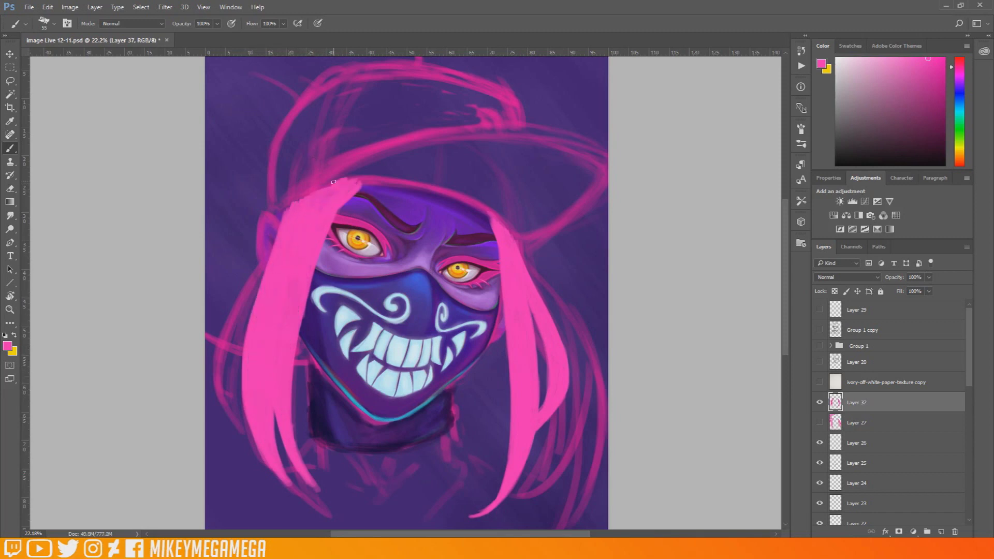
Paint tapered, curling tips at the lower end of the lock beside the larger eye
{"action": "right_click", "coordinate": [315, 355]}
{"action": "key", "text": "Escape"}
{"action": "mouse_move", "coordinate": [290, 448]}
{"action": "left_mouse_down"}
{"action": "mouse_move", "coordinate": [317, 489]}
{"action": "mouse_move", "coordinate": [307, 500]}
{"action": "left_mouse_up"}
{"action": "left_click_drag", "start_coordinate": [292, 409], "coordinate": [325, 421]}
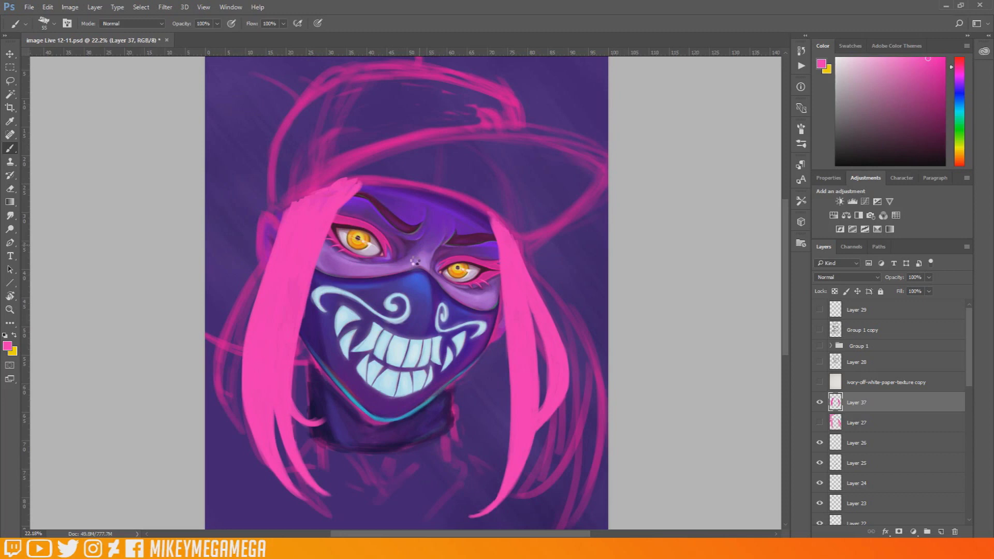
Flip the canvas back and add curling tips and extra strands to the lock beside the smaller eye
{"action": "key", "text": "ctrl+shift+h"}
{"action": "left_click_drag", "start_coordinate": [308, 476], "coordinate": [342, 474]}
{"action": "mouse_move", "coordinate": [303, 406]}
{"action": "left_mouse_down"}
{"action": "mouse_move", "coordinate": [321, 477]}
{"action": "mouse_move", "coordinate": [339, 482]}
{"action": "left_mouse_up"}
{"action": "left_click_drag", "start_coordinate": [283, 447], "coordinate": [303, 504]}
{"action": "mouse_move", "coordinate": [316, 311]}
{"action": "left_mouse_down"}
{"action": "mouse_move", "coordinate": [309, 406]}
{"action": "mouse_move", "coordinate": [310, 387]}
{"action": "left_mouse_up"}
{"action": "mouse_move", "coordinate": [317, 347]}
{"action": "left_mouse_down"}
{"action": "mouse_move", "coordinate": [309, 429]}
{"action": "mouse_move", "coordinate": [334, 421]}
{"action": "left_mouse_up"}
Fill the hair roots under the brim on both sides and paint thin strands over the mask's edge below the larger eye
{"action": "right_click", "coordinate": [338, 225]}
{"action": "mouse_move", "coordinate": [332, 212]}
{"action": "left_mouse_down"}
{"action": "mouse_move", "coordinate": [318, 238]}
{"action": "mouse_move", "coordinate": [321, 223]}
{"action": "left_mouse_up"}
{"action": "right_click", "coordinate": [458, 188]}
{"action": "left_click_drag", "start_coordinate": [445, 184], "coordinate": [462, 195]}
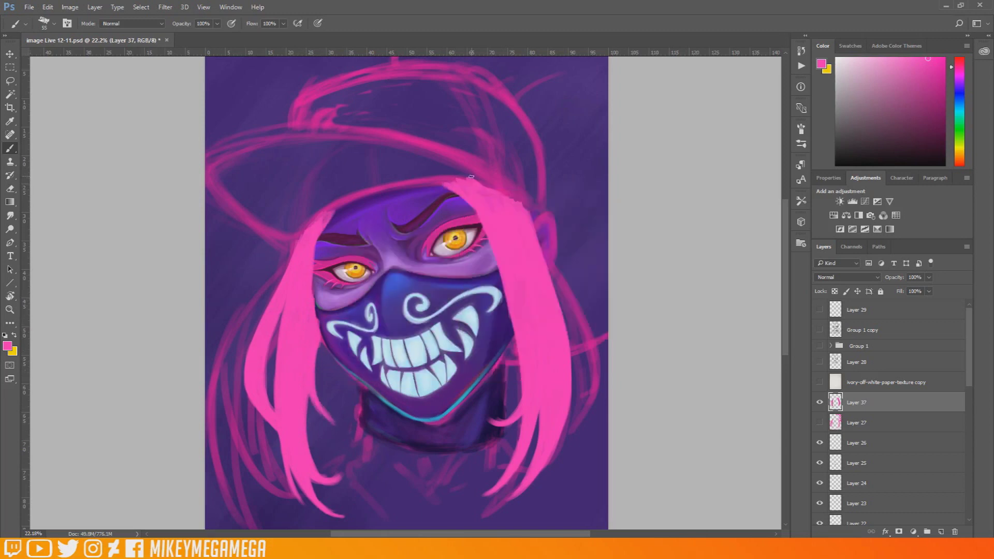
{"action": "right_click", "coordinate": [493, 226]}
{"action": "left_click", "coordinate": [491, 228]}
{"action": "left_click_drag", "start_coordinate": [496, 262], "coordinate": [521, 397]}
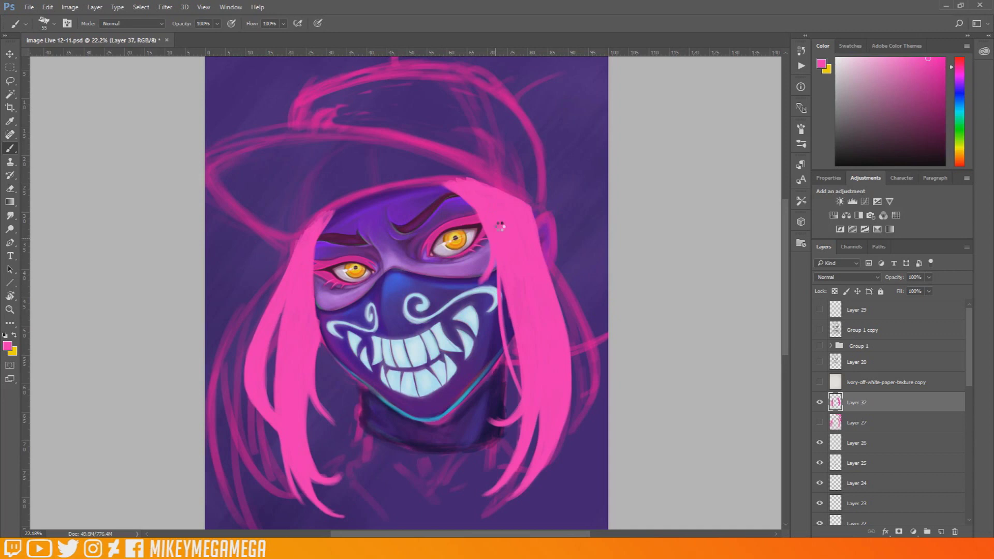
Flip the canvas, widen the outer edge of the lock beside the larger eye with long strands, and flip it back
{"action": "key", "text": "h"}
{"action": "left_click_drag", "start_coordinate": [259, 284], "coordinate": [237, 385]}
{"action": "left_click_drag", "start_coordinate": [246, 310], "coordinate": [230, 405]}
{"action": "left_click_drag", "start_coordinate": [243, 316], "coordinate": [232, 360]}
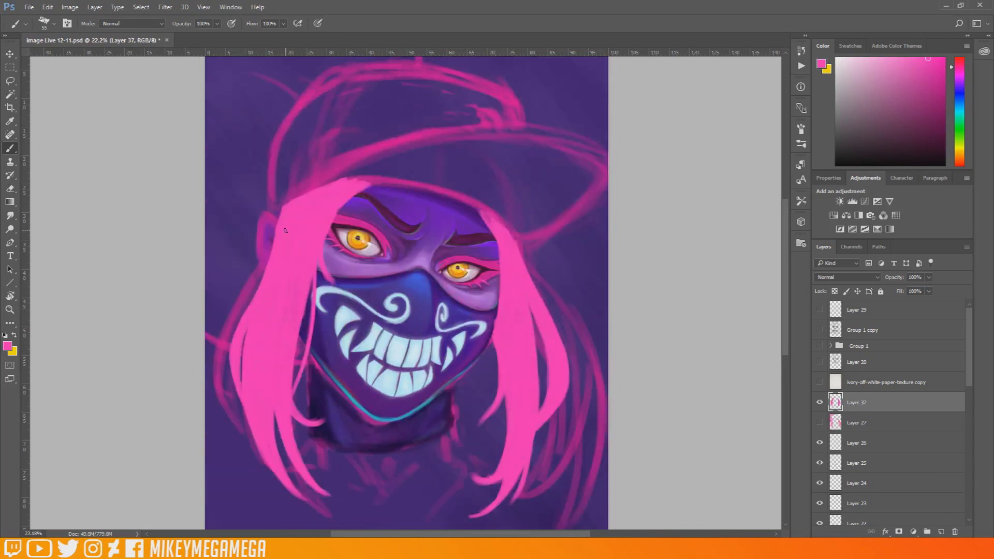
{"action": "key", "text": "h"}
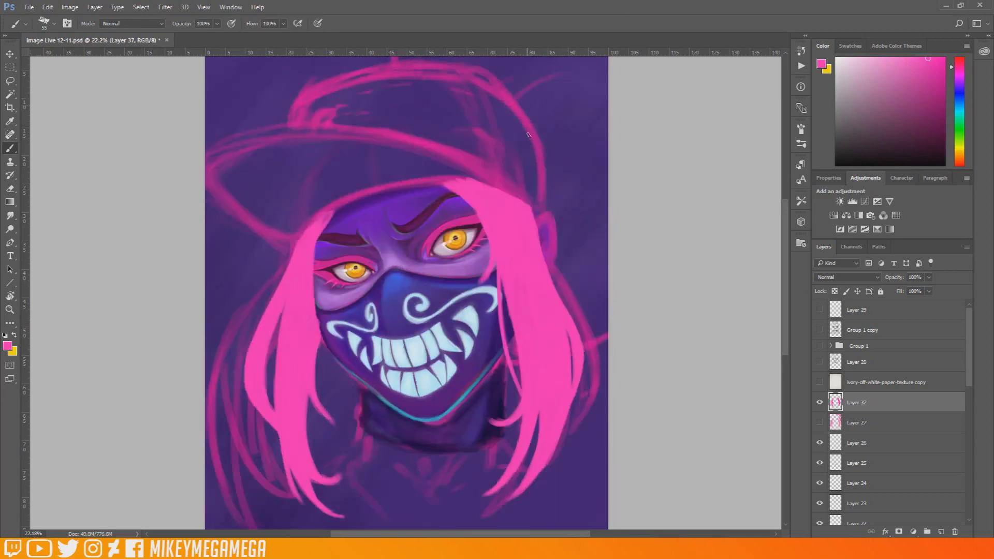
Outline the large hair mass behind the cap, with short tufts over the crown, and fill it with pink
{"action": "left_click_drag", "start_coordinate": [786, 260], "coordinate": [786, 247]}
{"action": "mouse_move", "coordinate": [283, 170]}
{"action": "left_mouse_down"}
{"action": "mouse_move", "coordinate": [263, 133]}
{"action": "mouse_move", "coordinate": [292, 163]}
{"action": "left_mouse_up"}
{"action": "left_click_drag", "start_coordinate": [278, 130], "coordinate": [294, 169]}
{"action": "mouse_move", "coordinate": [347, 85]}
{"action": "left_mouse_down"}
{"action": "mouse_move", "coordinate": [352, 122]}
{"action": "mouse_move", "coordinate": [375, 81]}
{"action": "left_mouse_up"}
{"action": "mouse_move", "coordinate": [542, 254]}
{"action": "left_mouse_down"}
{"action": "mouse_move", "coordinate": [553, 313]}
{"action": "mouse_move", "coordinate": [608, 348]}
{"action": "left_mouse_up"}
{"action": "mouse_move", "coordinate": [606, 346]}
{"action": "left_mouse_down"}
{"action": "mouse_move", "coordinate": [558, 298]}
{"action": "mouse_move", "coordinate": [548, 247]}
{"action": "left_mouse_up"}
{"action": "left_click_drag", "start_coordinate": [547, 240], "coordinate": [536, 161]}
{"action": "mouse_move", "coordinate": [357, 110]}
{"action": "left_mouse_down"}
{"action": "mouse_move", "coordinate": [450, 104]}
{"action": "mouse_move", "coordinate": [542, 181]}
{"action": "left_mouse_up"}
{"action": "key", "text": "g"}
{"action": "key", "text": "shift+g"}
{"action": "left_click", "coordinate": [571, 113]}
Refine the pink hair along the cap's edge with a smaller brush and add thin strands at its lower boundary
{"action": "key", "text": "b"}
{"action": "right_click", "coordinate": [576, 175]}
{"action": "left_click", "coordinate": [649, 204]}
{"action": "mouse_move", "coordinate": [523, 143]}
{"action": "left_mouse_down"}
{"action": "mouse_move", "coordinate": [546, 183]}
{"action": "mouse_move", "coordinate": [590, 335]}
{"action": "left_mouse_up"}
{"action": "mouse_move", "coordinate": [473, 109]}
{"action": "left_mouse_down"}
{"action": "mouse_move", "coordinate": [517, 133]}
{"action": "mouse_move", "coordinate": [533, 168]}
{"action": "left_mouse_up"}
{"action": "mouse_move", "coordinate": [466, 106]}
{"action": "left_mouse_down"}
{"action": "mouse_move", "coordinate": [379, 99]}
{"action": "mouse_move", "coordinate": [358, 115]}
{"action": "left_mouse_up"}
{"action": "mouse_move", "coordinate": [358, 115]}
{"action": "left_mouse_down"}
{"action": "mouse_move", "coordinate": [385, 77]}
{"action": "mouse_move", "coordinate": [347, 121]}
{"action": "left_mouse_up"}
{"action": "left_click_drag", "start_coordinate": [292, 157], "coordinate": [299, 154]}
{"action": "right_click", "coordinate": [562, 325]}
{"action": "left_click", "coordinate": [590, 265]}
{"action": "left_click_drag", "start_coordinate": [566, 332], "coordinate": [607, 360]}
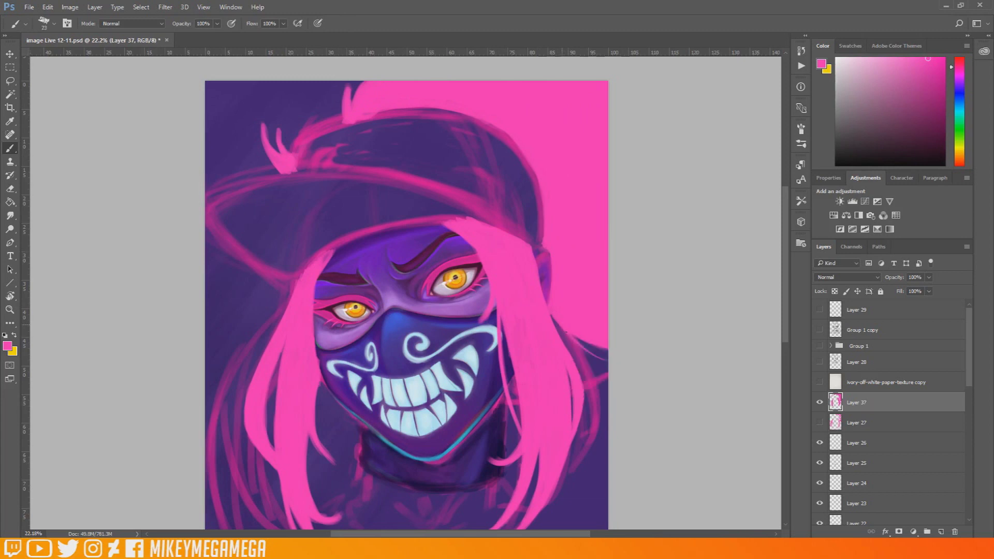
Add fine wisps to the lock beside the smaller eye and stray hairs at the roots under the brim
{"action": "right_click", "coordinate": [256, 318]}
{"action": "mouse_move", "coordinate": [257, 366]}
{"action": "left_mouse_down"}
{"action": "mouse_move", "coordinate": [294, 281]}
{"action": "mouse_move", "coordinate": [262, 408]}
{"action": "mouse_move", "coordinate": [341, 463]}
{"action": "left_mouse_up"}
{"action": "key", "text": "ctrl+z"}
{"action": "right_click", "coordinate": [314, 414]}
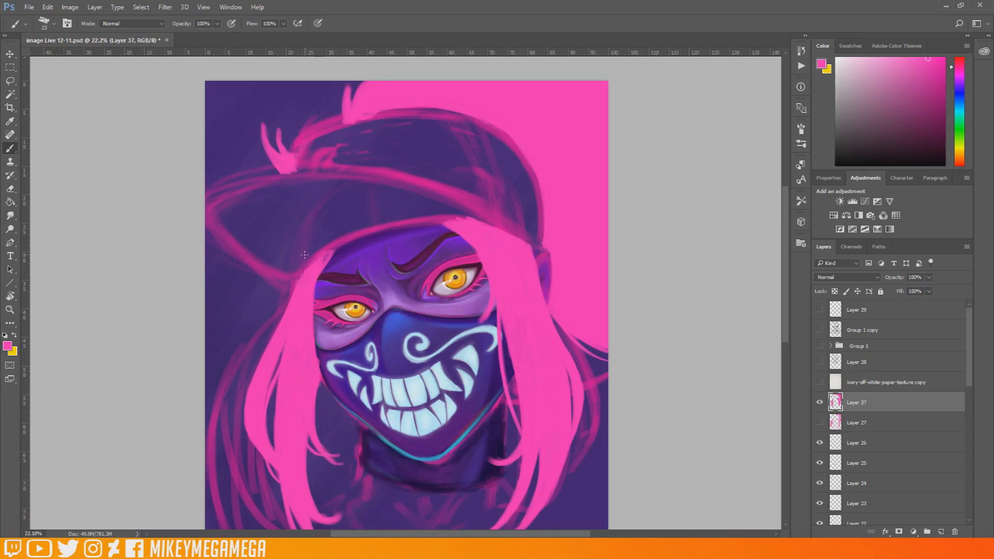
{"action": "left_click_drag", "start_coordinate": [785, 257], "coordinate": [787, 281]}
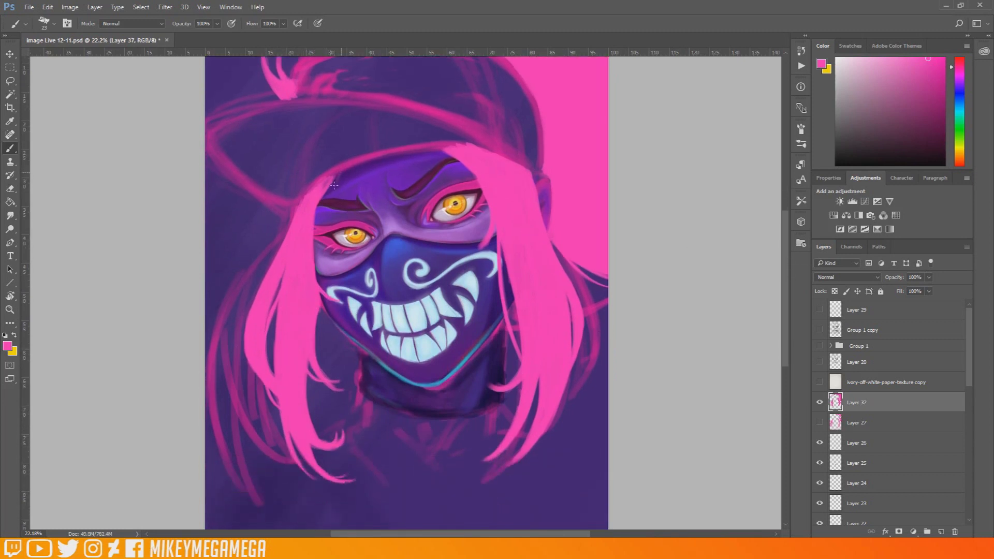
{"action": "left_click_drag", "start_coordinate": [334, 185], "coordinate": [324, 182]}
{"action": "left_click_drag", "start_coordinate": [433, 150], "coordinate": [468, 164]}
Flip the canvas and fill out the lower tips of the lock beside the larger eye
{"action": "key", "text": "h"}
{"action": "mouse_move", "coordinate": [287, 442]}
{"action": "left_mouse_down"}
{"action": "mouse_move", "coordinate": [330, 450]}
{"action": "mouse_move", "coordinate": [313, 456]}
{"action": "left_mouse_up"}
{"action": "left_click_drag", "start_coordinate": [279, 418], "coordinate": [310, 454]}
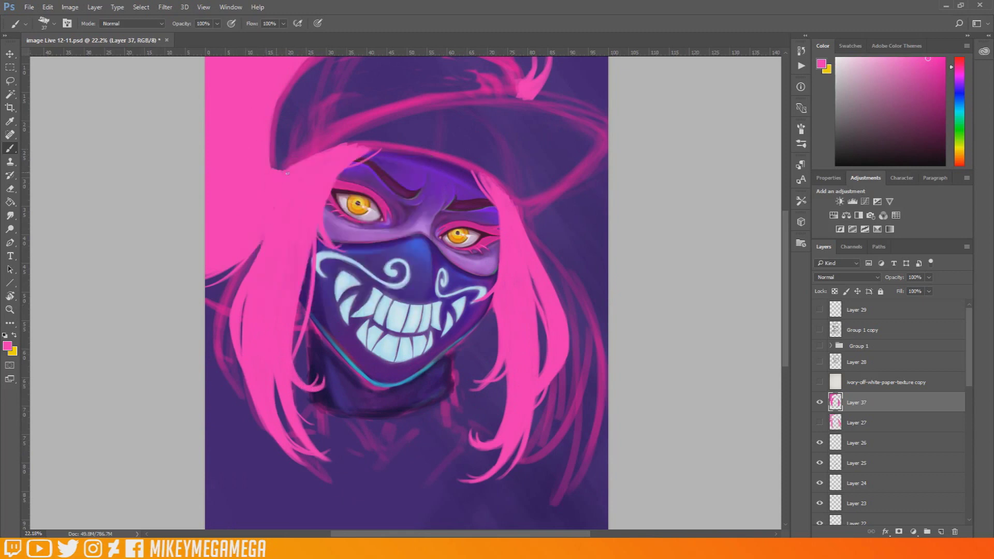
Paint longer strands at the tuft on top of the cap and trim the tuft above the brim with the Eraser
{"action": "scroll", "coordinate": [277, 171], "scroll_direction": "up", "scroll_amount": 3}
{"action": "left_click_drag", "start_coordinate": [469, 151], "coordinate": [466, 82]}
{"action": "key", "text": "e"}
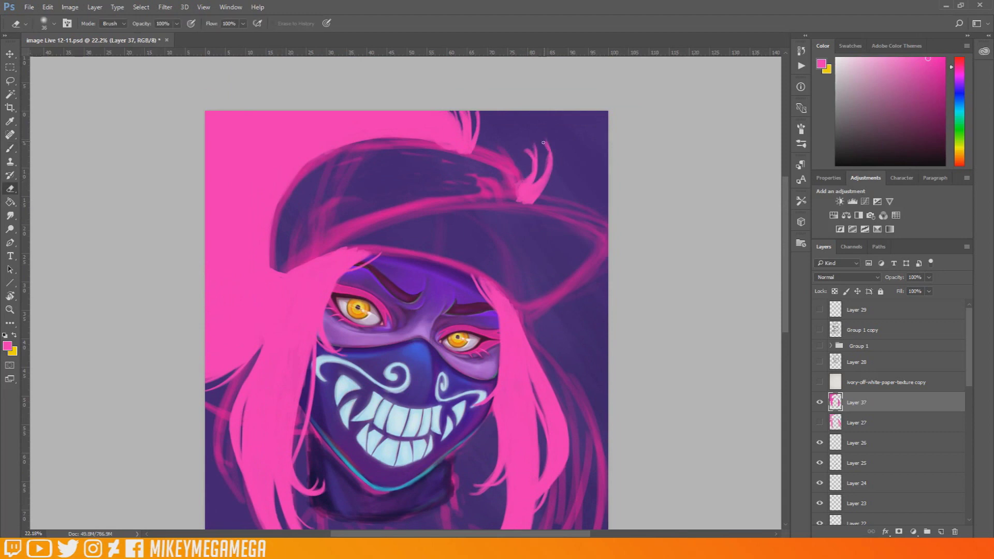
{"action": "mouse_move", "coordinate": [536, 144]}
{"action": "left_mouse_down"}
{"action": "mouse_move", "coordinate": [526, 181]}
{"action": "mouse_move", "coordinate": [538, 170]}
{"action": "left_mouse_up"}
Sample a blue-violet from the mask and, on a new layer with a larger brush, block in the cap brim's underside
{"action": "key", "text": "b"}
{"action": "left_click", "coordinate": [440, 368], "text": "alt"}
{"action": "right_click", "coordinate": [500, 261]}
{"action": "left_click_drag", "start_coordinate": [562, 289], "coordinate": [577, 288]}
{"action": "left_click", "coordinate": [940, 531]}
{"action": "left_click_drag", "start_coordinate": [397, 246], "coordinate": [517, 302]}
{"action": "left_click_drag", "start_coordinate": [357, 242], "coordinate": [430, 253]}
{"action": "left_click_drag", "start_coordinate": [428, 220], "coordinate": [390, 227]}
{"action": "mouse_move", "coordinate": [498, 256]}
{"action": "left_mouse_down"}
{"action": "mouse_move", "coordinate": [571, 265]}
{"action": "mouse_move", "coordinate": [530, 223]}
{"action": "mouse_move", "coordinate": [492, 245]}
{"action": "left_mouse_up"}
{"action": "left_click_drag", "start_coordinate": [579, 224], "coordinate": [582, 264]}
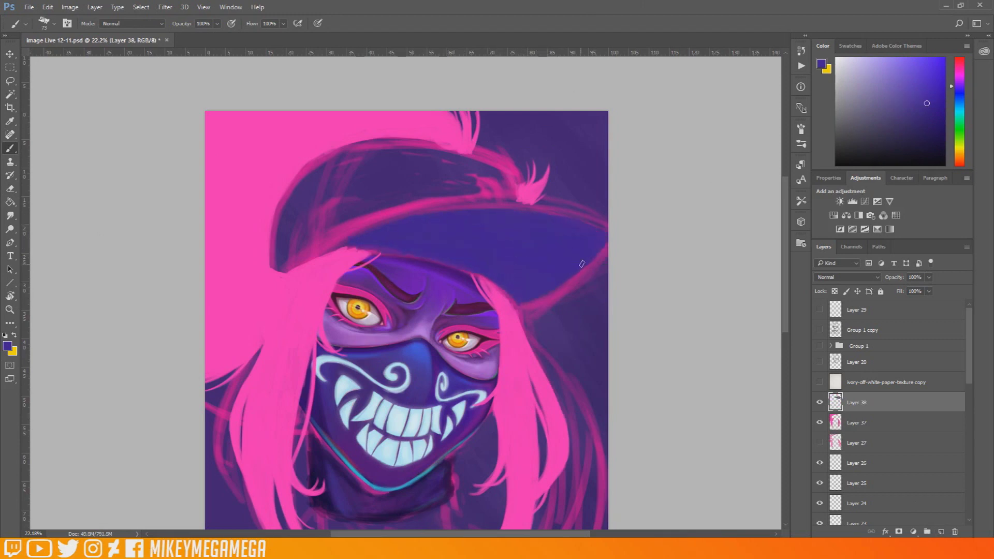
Shade the brim's lower edge above the forehead with darker purples sampled from the mask and neck
{"action": "mouse_move", "coordinate": [361, 247]}
{"action": "left_mouse_down"}
{"action": "mouse_move", "coordinate": [331, 254]}
{"action": "mouse_move", "coordinate": [379, 249]}
{"action": "mouse_move", "coordinate": [336, 255]}
{"action": "left_mouse_up"}
{"action": "left_click", "coordinate": [371, 364], "text": "alt"}
{"action": "left_click_drag", "start_coordinate": [480, 277], "coordinate": [542, 300]}
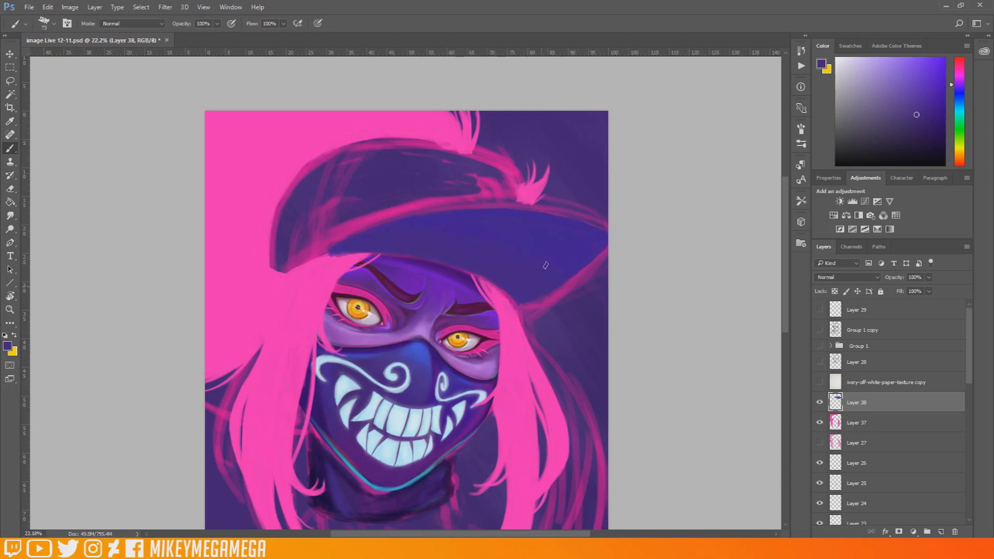
{"action": "left_click", "coordinate": [350, 439], "text": "alt"}
{"action": "mouse_move", "coordinate": [343, 250]}
{"action": "left_mouse_down"}
{"action": "mouse_move", "coordinate": [437, 264]}
{"action": "mouse_move", "coordinate": [529, 298]}
{"action": "mouse_move", "coordinate": [480, 265]}
{"action": "left_mouse_up"}
{"action": "mouse_move", "coordinate": [343, 244]}
{"action": "left_mouse_down"}
{"action": "mouse_move", "coordinate": [472, 257]}
{"action": "mouse_move", "coordinate": [523, 298]}
{"action": "left_mouse_up"}
{"action": "left_click", "coordinate": [423, 236], "text": "alt"}
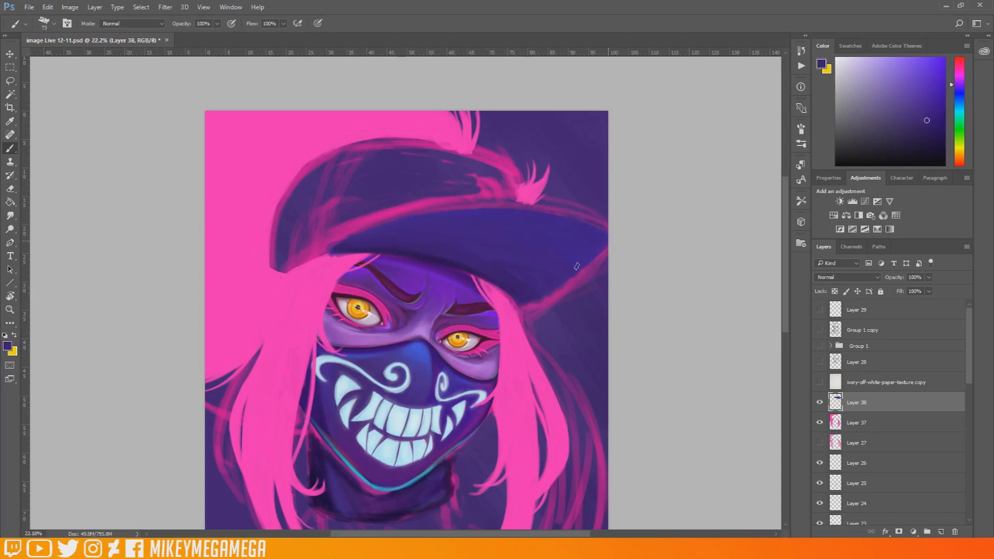
Sample a dark purple and, with a 40 px brush, darken the cap's edge from its back corner along the brim
{"action": "left_click", "coordinate": [353, 445], "text": "alt"}
{"action": "left_click", "coordinate": [523, 296], "text": "alt"}
{"action": "right_click", "coordinate": [356, 233]}
{"action": "left_click_drag", "start_coordinate": [373, 228], "coordinate": [295, 265]}
{"action": "mouse_move", "coordinate": [287, 270]}
{"action": "left_mouse_down"}
{"action": "mouse_move", "coordinate": [366, 226]}
{"action": "mouse_move", "coordinate": [392, 235]}
{"action": "left_mouse_up"}
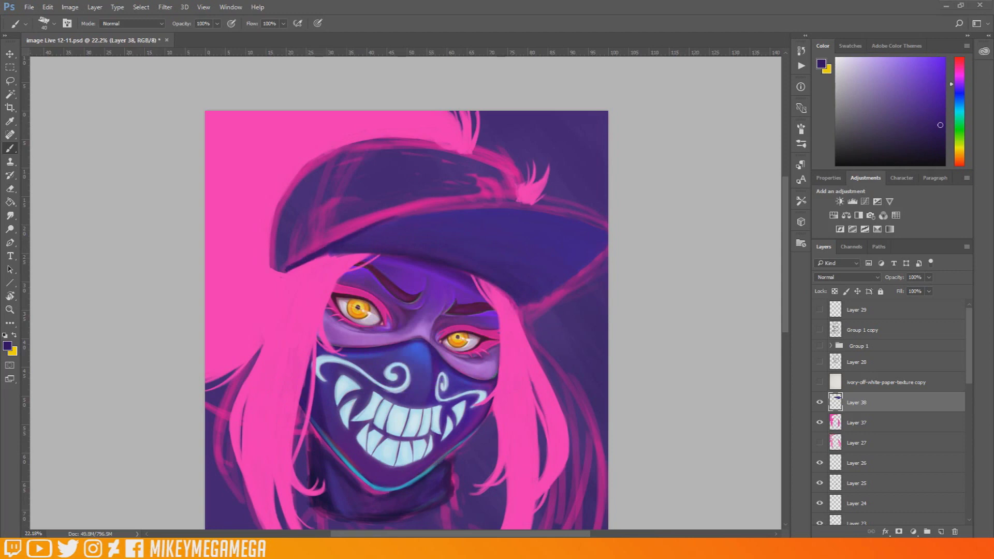
Outline the brim's front edge in dark purple with a finer brush, covering the pink sketch line
{"action": "right_click", "coordinate": [581, 293]}
{"action": "left_click", "coordinate": [643, 193]}
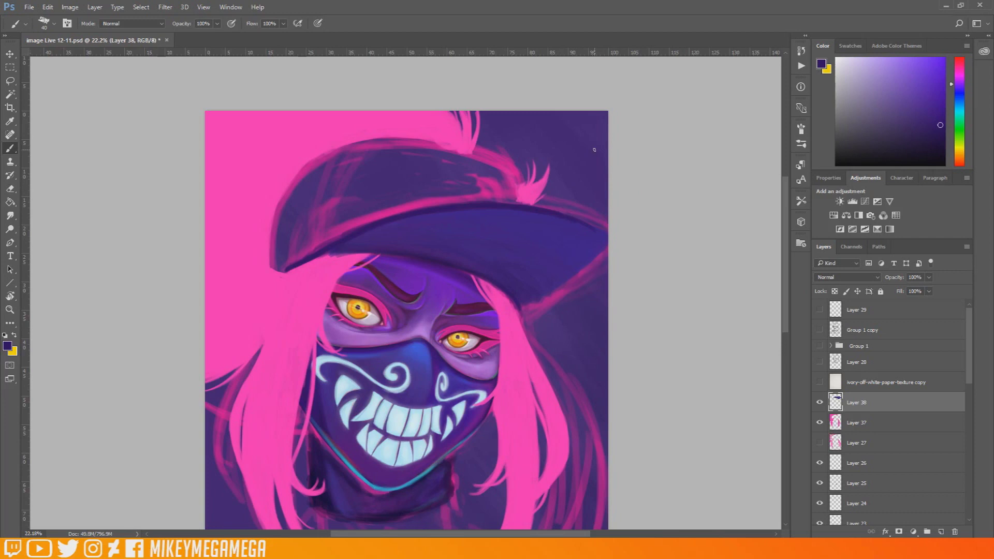
{"action": "mouse_move", "coordinate": [522, 309]}
{"action": "left_mouse_down"}
{"action": "mouse_move", "coordinate": [604, 265]}
{"action": "mouse_move", "coordinate": [595, 263]}
{"action": "left_mouse_up"}
{"action": "left_click", "coordinate": [588, 259], "text": "alt"}
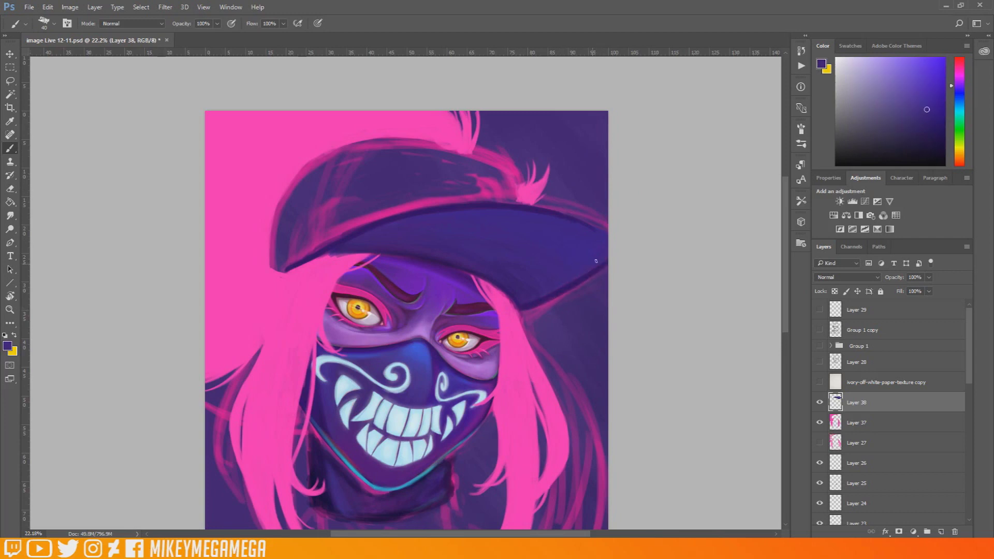
Sample a dark navy from the neck area and, with a larger brush, paint the crown's base along the brim
{"action": "left_click", "coordinate": [592, 222], "text": "alt"}
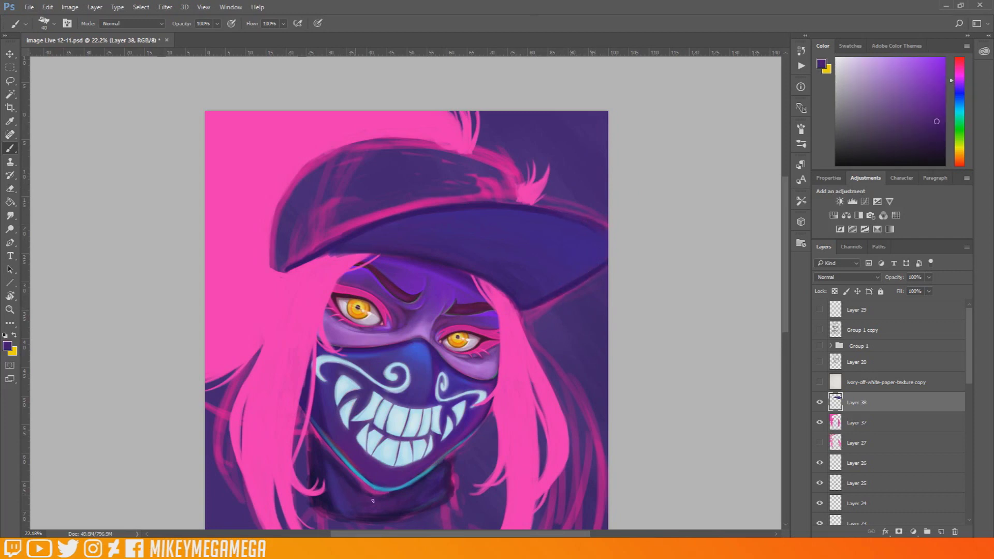
{"action": "left_click", "coordinate": [436, 488], "text": "alt"}
{"action": "left_click", "coordinate": [314, 459], "text": "alt"}
{"action": "right_click", "coordinate": [396, 216]}
{"action": "left_click_drag", "start_coordinate": [451, 235], "coordinate": [455, 234]}
{"action": "mouse_move", "coordinate": [325, 236]}
{"action": "left_mouse_down"}
{"action": "mouse_move", "coordinate": [475, 192]}
{"action": "mouse_move", "coordinate": [516, 195]}
{"action": "left_mouse_up"}
{"action": "mouse_move", "coordinate": [324, 236]}
{"action": "left_mouse_down"}
{"action": "mouse_move", "coordinate": [340, 165]}
{"action": "mouse_move", "coordinate": [368, 135]}
{"action": "mouse_move", "coordinate": [415, 127]}
{"action": "mouse_move", "coordinate": [491, 139]}
{"action": "mouse_move", "coordinate": [531, 169]}
{"action": "mouse_move", "coordinate": [544, 199]}
{"action": "left_mouse_up"}
{"action": "left_click_drag", "start_coordinate": [503, 194], "coordinate": [541, 197]}
Block in the cap's crown in dark navy, defining its outer contour and the seam of the side panel
{"action": "mouse_move", "coordinate": [370, 127]}
{"action": "left_mouse_down"}
{"action": "mouse_move", "coordinate": [299, 181]}
{"action": "mouse_move", "coordinate": [275, 233]}
{"action": "left_mouse_up"}
{"action": "mouse_move", "coordinate": [330, 222]}
{"action": "left_mouse_down"}
{"action": "mouse_move", "coordinate": [347, 190]}
{"action": "mouse_move", "coordinate": [454, 181]}
{"action": "left_mouse_up"}
{"action": "mouse_move", "coordinate": [334, 197]}
{"action": "left_mouse_down"}
{"action": "mouse_move", "coordinate": [444, 188]}
{"action": "mouse_move", "coordinate": [346, 180]}
{"action": "mouse_move", "coordinate": [362, 153]}
{"action": "mouse_move", "coordinate": [528, 182]}
{"action": "mouse_move", "coordinate": [513, 165]}
{"action": "mouse_move", "coordinate": [410, 142]}
{"action": "mouse_move", "coordinate": [443, 117]}
{"action": "mouse_move", "coordinate": [489, 182]}
{"action": "mouse_move", "coordinate": [533, 178]}
{"action": "left_mouse_up"}
{"action": "left_click_drag", "start_coordinate": [362, 160], "coordinate": [341, 179]}
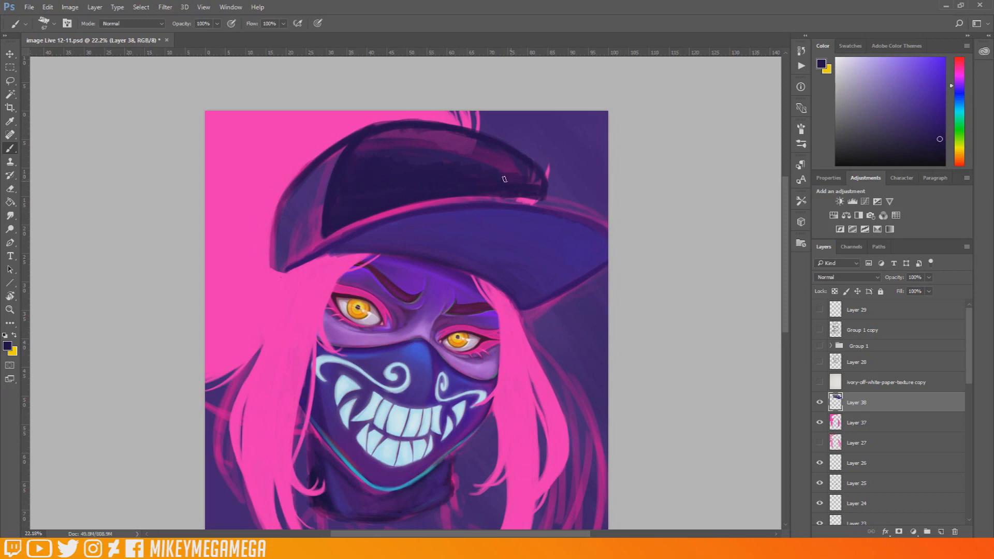
Cover the remaining pink sketch marks in the crown's upper part with sampled dark purple tones
{"action": "left_click", "coordinate": [407, 459], "text": "alt"}
{"action": "left_click_drag", "start_coordinate": [409, 128], "coordinate": [490, 148]}
{"action": "left_click_drag", "start_coordinate": [432, 132], "coordinate": [510, 150]}
{"action": "left_click_drag", "start_coordinate": [376, 153], "coordinate": [420, 155]}
{"action": "left_click", "coordinate": [404, 158], "text": "alt"}
{"action": "right_click", "coordinate": [404, 152]}
{"action": "left_click_drag", "start_coordinate": [481, 179], "coordinate": [532, 180]}
{"action": "left_click", "coordinate": [367, 161], "text": "alt"}
{"action": "left_click_drag", "start_coordinate": [466, 153], "coordinate": [369, 147]}
{"action": "left_click_drag", "start_coordinate": [456, 144], "coordinate": [501, 158]}
Sample the brim's blue-violet and paint the cap's side panel, covering its pink sketch lines
{"action": "left_click", "coordinate": [388, 182], "text": "alt"}
{"action": "left_click", "coordinate": [369, 229], "text": "alt"}
{"action": "right_click", "coordinate": [307, 202]}
{"action": "left_click_drag", "start_coordinate": [389, 229], "coordinate": [377, 228]}
{"action": "left_click_drag", "start_coordinate": [341, 147], "coordinate": [334, 156]}
{"action": "left_click_drag", "start_coordinate": [299, 224], "coordinate": [291, 258]}
{"action": "mouse_move", "coordinate": [311, 242]}
{"action": "left_mouse_down"}
{"action": "mouse_move", "coordinate": [321, 203]}
{"action": "mouse_move", "coordinate": [315, 242]}
{"action": "left_mouse_up"}
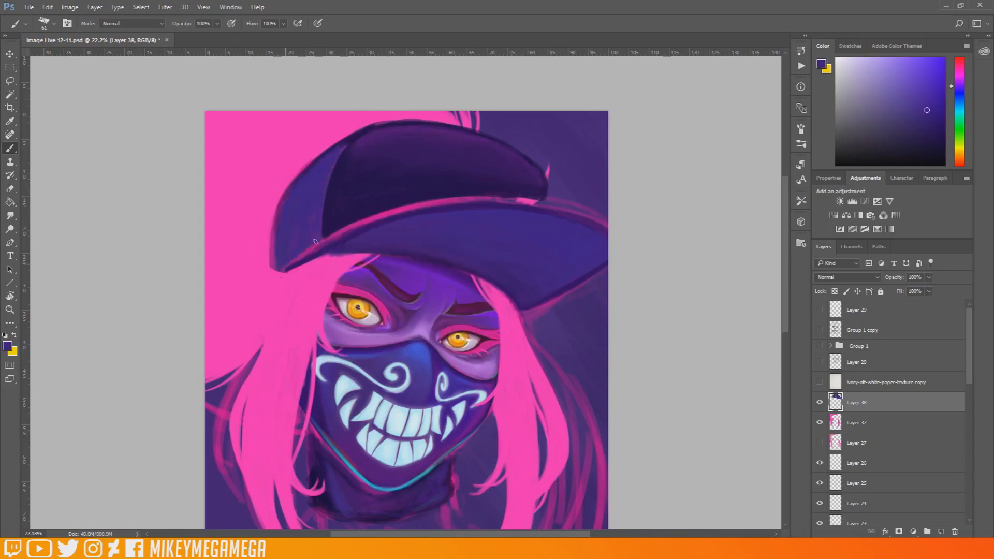
Redraw the seam between the cap's side panel and its front crown with a sampled tone
{"action": "left_click", "coordinate": [334, 238], "text": "alt"}
{"action": "left_click_drag", "start_coordinate": [340, 155], "coordinate": [324, 235]}
{"action": "left_click_drag", "start_coordinate": [336, 175], "coordinate": [361, 135]}
Paint a bright pink rim along the brim's upper and lower edges and clean its outline near the hair
{"action": "left_click", "coordinate": [397, 210], "text": "alt"}
{"action": "right_click", "coordinate": [355, 223]}
{"action": "mouse_move", "coordinate": [286, 267]}
{"action": "left_mouse_down"}
{"action": "mouse_move", "coordinate": [413, 205]}
{"action": "mouse_move", "coordinate": [514, 200]}
{"action": "mouse_move", "coordinate": [608, 227]}
{"action": "left_mouse_up"}
{"action": "left_click_drag", "start_coordinate": [525, 203], "coordinate": [595, 223]}
{"action": "mouse_move", "coordinate": [523, 312]}
{"action": "left_mouse_down"}
{"action": "mouse_move", "coordinate": [607, 263]}
{"action": "mouse_move", "coordinate": [521, 335]}
{"action": "left_mouse_up"}
{"action": "left_click", "coordinate": [511, 334], "text": "alt"}
{"action": "key", "text": "h"}
{"action": "left_click_drag", "start_coordinate": [412, 122], "coordinate": [416, 128]}
Sample lighter purples and paint highlights along the outer edge of the cap's side panel and crown
{"action": "left_click", "coordinate": [275, 260], "text": "alt"}
{"action": "left_click", "coordinate": [287, 218], "text": "alt"}
{"action": "left_click", "coordinate": [322, 184], "text": "alt"}
{"action": "mouse_move", "coordinate": [277, 226]}
{"action": "left_mouse_down"}
{"action": "mouse_move", "coordinate": [299, 171]}
{"action": "mouse_move", "coordinate": [339, 134]}
{"action": "left_mouse_up"}
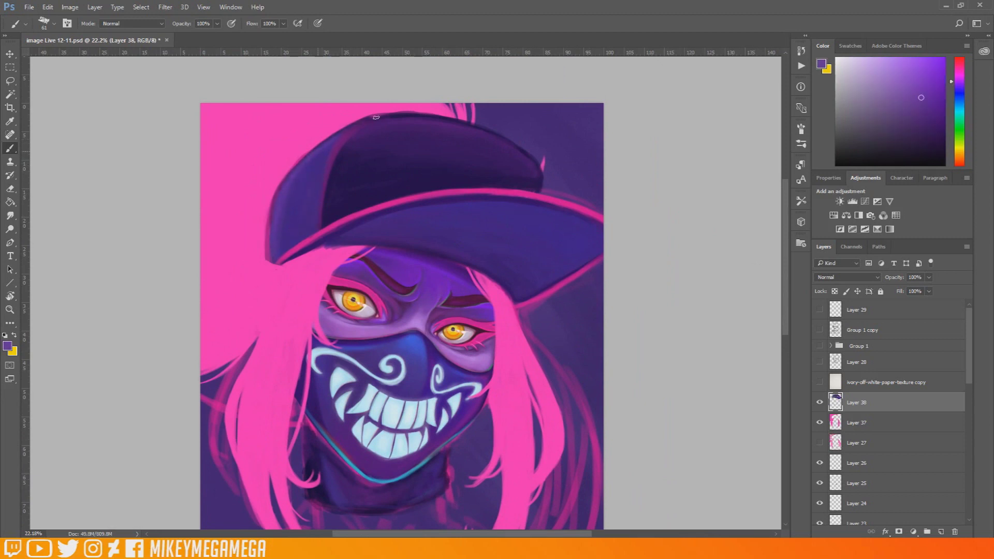
{"action": "left_click", "coordinate": [492, 349], "text": "alt"}
{"action": "mouse_move", "coordinate": [376, 118]}
{"action": "left_mouse_down"}
{"action": "mouse_move", "coordinate": [416, 115]}
{"action": "mouse_move", "coordinate": [500, 141]}
{"action": "mouse_move", "coordinate": [538, 186]}
{"action": "left_mouse_up"}
Sample the mask's blue edge and, on a new layer with a larger brush, paint a light blue area on the brim's underside
{"action": "left_click", "coordinate": [406, 471], "text": "alt"}
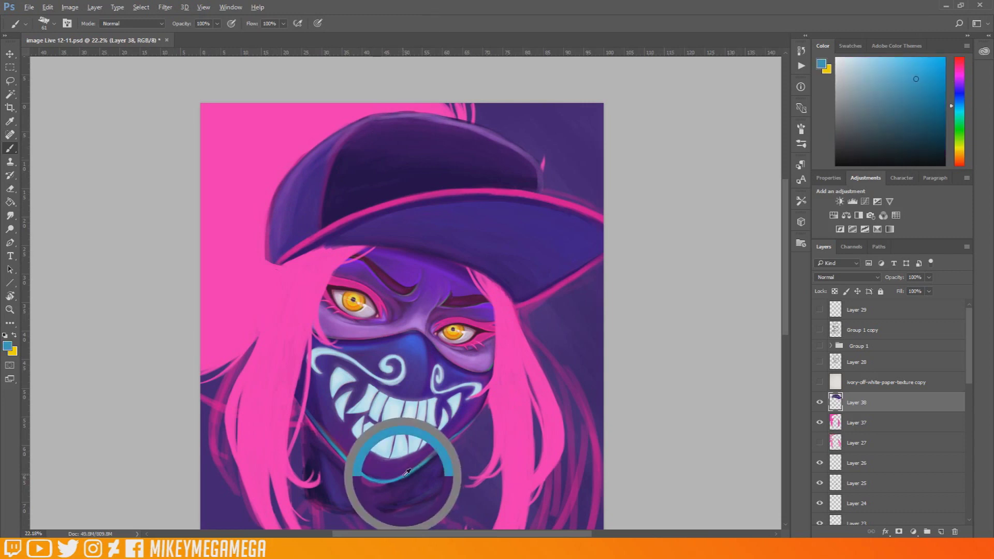
{"action": "left_click", "coordinate": [941, 531]}
{"action": "key", "text": "]"}
{"action": "key", "text": "]"}
{"action": "key", "text": "]"}
{"action": "key", "text": "]"}
{"action": "key", "text": "]"}
{"action": "key", "text": "]"}
{"action": "mouse_move", "coordinate": [352, 236]}
{"action": "left_mouse_down"}
{"action": "mouse_move", "coordinate": [391, 224]}
{"action": "mouse_move", "coordinate": [514, 233]}
{"action": "mouse_move", "coordinate": [542, 250]}
{"action": "mouse_move", "coordinate": [550, 290]}
{"action": "left_mouse_up"}
{"action": "right_click", "coordinate": [488, 224]}
{"action": "left_click_drag", "start_coordinate": [621, 281], "coordinate": [624, 282]}
{"action": "mouse_move", "coordinate": [440, 237]}
{"action": "left_mouse_down"}
{"action": "mouse_move", "coordinate": [399, 231]}
{"action": "mouse_move", "coordinate": [486, 229]}
{"action": "mouse_move", "coordinate": [482, 246]}
{"action": "mouse_move", "coordinate": [541, 260]}
{"action": "mouse_move", "coordinate": [538, 276]}
{"action": "mouse_move", "coordinate": [540, 258]}
{"action": "mouse_move", "coordinate": [513, 231]}
{"action": "mouse_move", "coordinate": [370, 232]}
{"action": "mouse_move", "coordinate": [468, 251]}
{"action": "mouse_move", "coordinate": [517, 295]}
{"action": "left_mouse_up"}
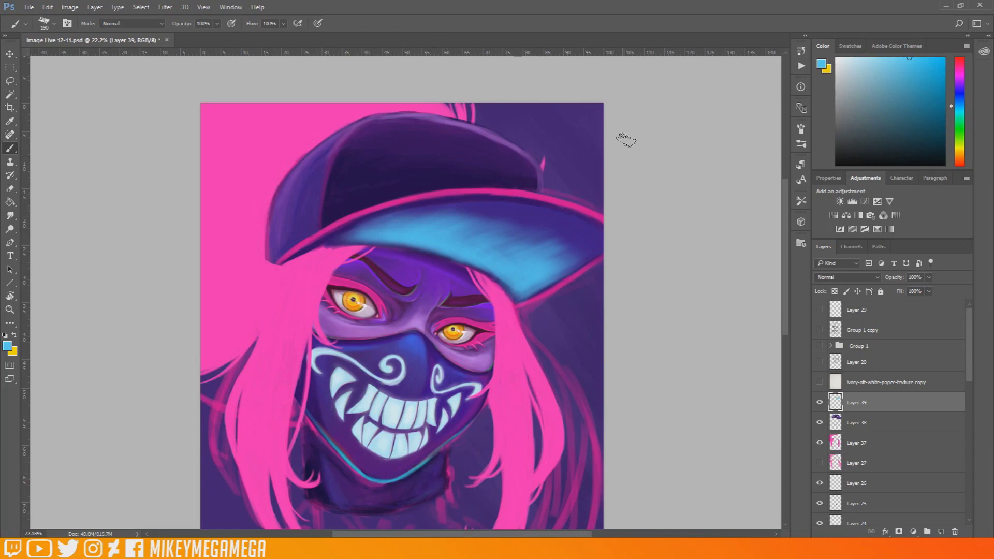
Blend the blue on the brim's underside with sampled tones and extend it toward the brim's inner end and lower corner
{"action": "left_click", "coordinate": [532, 237], "text": "alt"}
{"action": "left_click", "coordinate": [562, 263], "text": "alt"}
{"action": "left_click", "coordinate": [521, 269], "text": "alt"}
{"action": "left_click_drag", "start_coordinate": [526, 255], "coordinate": [459, 228]}
{"action": "right_click", "coordinate": [441, 220]}
{"action": "left_click_drag", "start_coordinate": [554, 248], "coordinate": [540, 248]}
{"action": "left_click_drag", "start_coordinate": [340, 239], "coordinate": [408, 223]}
{"action": "right_click", "coordinate": [528, 273]}
{"action": "left_click_drag", "start_coordinate": [519, 291], "coordinate": [475, 258]}
With a larger brush and sampled blues, soften the transition along the far and upper edges of the brim's underside
{"action": "right_click", "coordinate": [523, 251]}
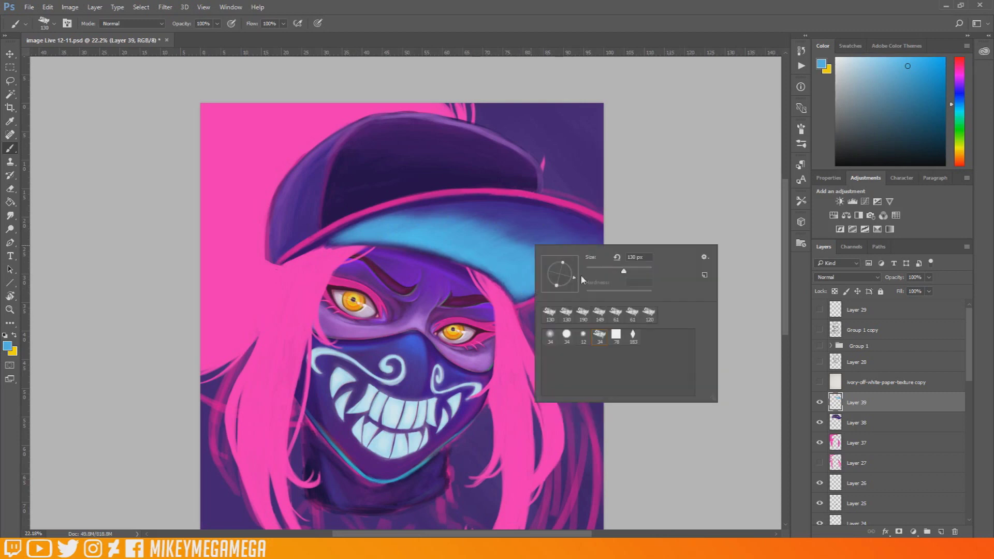
{"action": "left_click_drag", "start_coordinate": [623, 271], "coordinate": [630, 272]}
{"action": "left_click", "coordinate": [576, 230], "text": "alt"}
{"action": "mouse_move", "coordinate": [543, 230]}
{"action": "left_mouse_down"}
{"action": "mouse_move", "coordinate": [458, 215]}
{"action": "mouse_move", "coordinate": [587, 244]}
{"action": "left_mouse_up"}
{"action": "left_click", "coordinate": [539, 248], "text": "alt"}
{"action": "mouse_move", "coordinate": [515, 236]}
{"action": "left_mouse_down"}
{"action": "mouse_move", "coordinate": [564, 248]}
{"action": "mouse_move", "coordinate": [421, 212]}
{"action": "left_mouse_up"}
{"action": "left_click", "coordinate": [421, 213], "text": "alt"}
Sample a purple and, on a new layer with a small brush, paint shadow strands in the hair just under the brim
{"action": "key", "text": "ctrl+minus"}
{"action": "left_click_drag", "start_coordinate": [446, 294], "coordinate": [441, 213]}
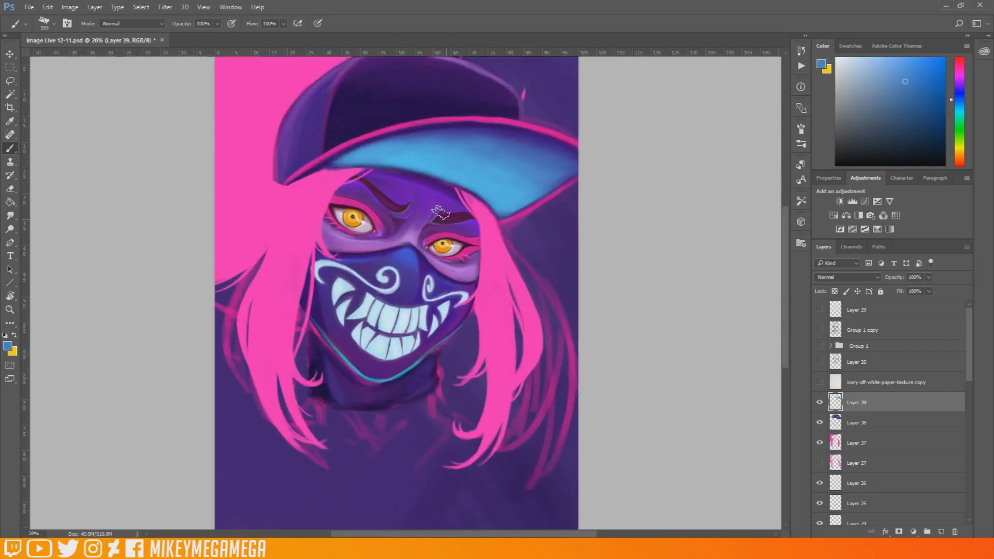
{"action": "scroll", "coordinate": [407, 191], "scroll_direction": "up", "scroll_amount": 1}
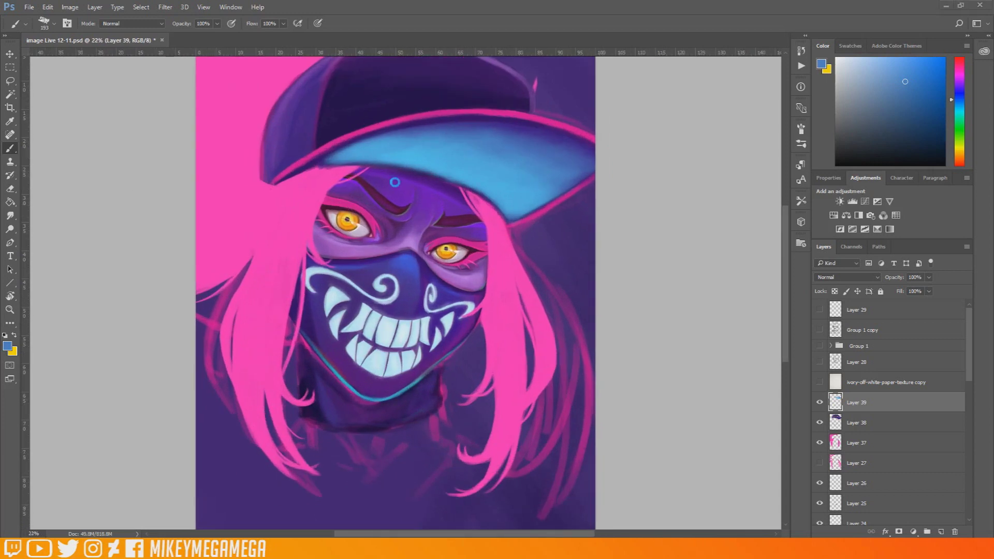
{"action": "left_click", "coordinate": [377, 175], "text": "alt"}
{"action": "right_click", "coordinate": [305, 189]}
{"action": "left_click_drag", "start_coordinate": [375, 209], "coordinate": [362, 209]}
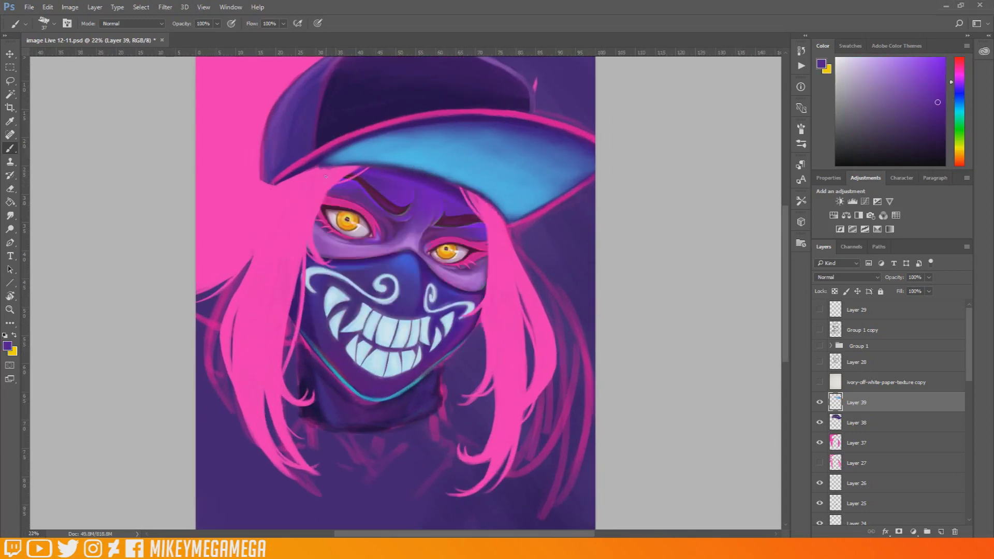
{"action": "left_click", "coordinate": [940, 531]}
{"action": "right_click", "coordinate": [290, 189]}
{"action": "left_click", "coordinate": [311, 218]}
{"action": "left_click_drag", "start_coordinate": [265, 240], "coordinate": [282, 183]}
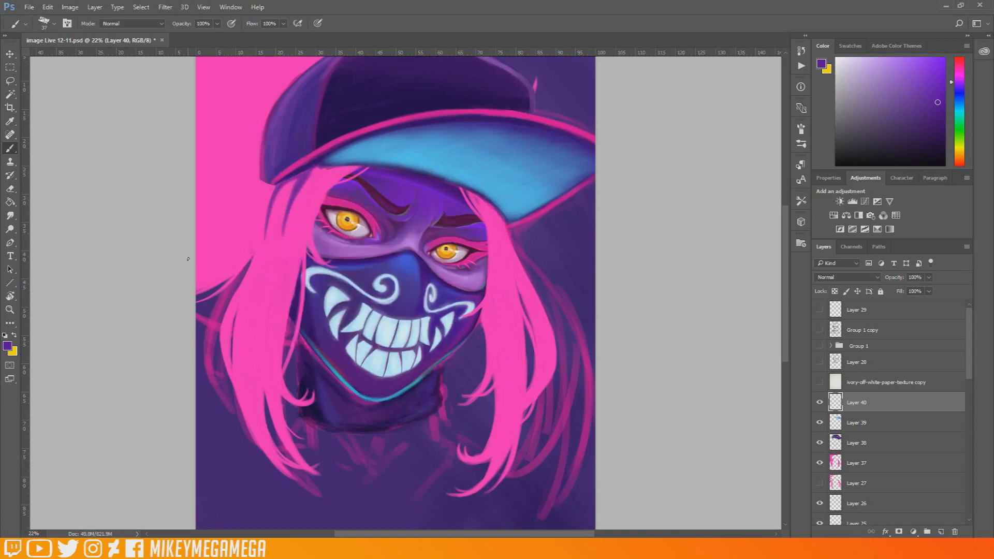
Paint purple shadow shapes in the hair behind the cap and shadow strands down the adjoining side lock
{"action": "scroll", "coordinate": [352, 103], "scroll_direction": "up", "scroll_amount": 2}
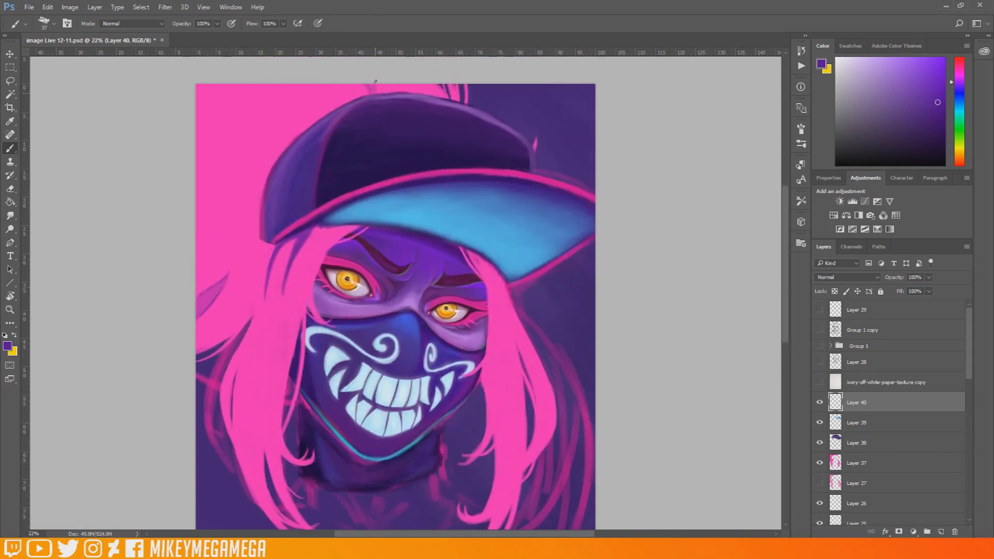
{"action": "left_click_drag", "start_coordinate": [375, 93], "coordinate": [395, 55]}
{"action": "mouse_move", "coordinate": [180, 155]}
{"action": "left_mouse_down"}
{"action": "mouse_move", "coordinate": [274, 161]}
{"action": "mouse_move", "coordinate": [201, 155]}
{"action": "left_mouse_up"}
{"action": "mouse_move", "coordinate": [250, 295]}
{"action": "left_mouse_down"}
{"action": "mouse_move", "coordinate": [204, 337]}
{"action": "mouse_move", "coordinate": [241, 314]}
{"action": "mouse_move", "coordinate": [210, 290]}
{"action": "mouse_move", "coordinate": [289, 243]}
{"action": "left_mouse_up"}
{"action": "left_click_drag", "start_coordinate": [286, 281], "coordinate": [320, 230]}
{"action": "left_click_drag", "start_coordinate": [249, 400], "coordinate": [274, 303]}
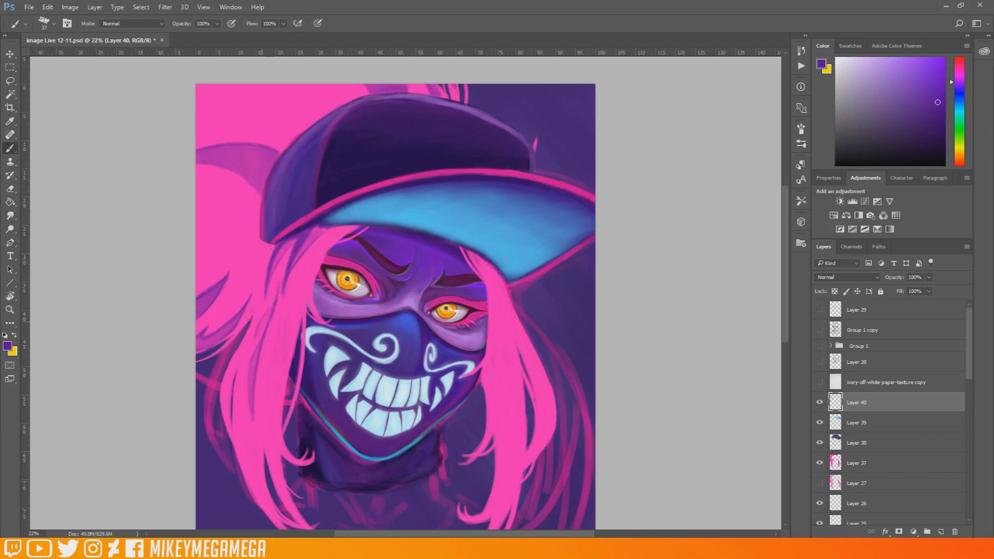
Sample a magenta-purple and add shadow strands to the hair above the cap and the lock beside the far eye
{"action": "left_click", "coordinate": [316, 212], "text": "alt"}
{"action": "left_click", "coordinate": [317, 212], "text": "alt"}
{"action": "left_click_drag", "start_coordinate": [234, 86], "coordinate": [285, 121]}
{"action": "left_click_drag", "start_coordinate": [197, 98], "coordinate": [262, 101]}
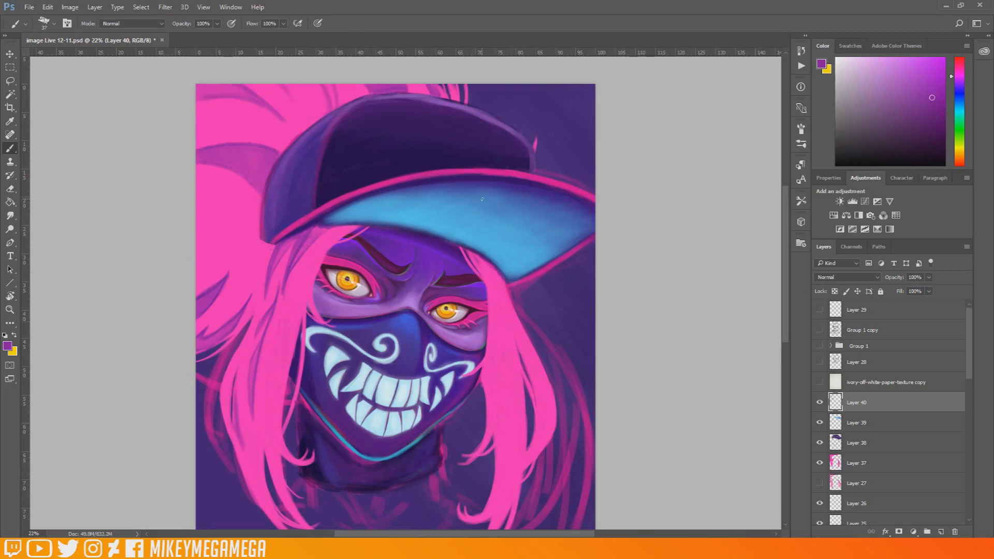
{"action": "left_click_drag", "start_coordinate": [494, 273], "coordinate": [506, 317]}
{"action": "left_click_drag", "start_coordinate": [498, 369], "coordinate": [507, 404]}
Sample the brim's sky blue and paint rim-light strands along the edges of the side locks and back hair
{"action": "left_click", "coordinate": [524, 193], "text": "alt"}
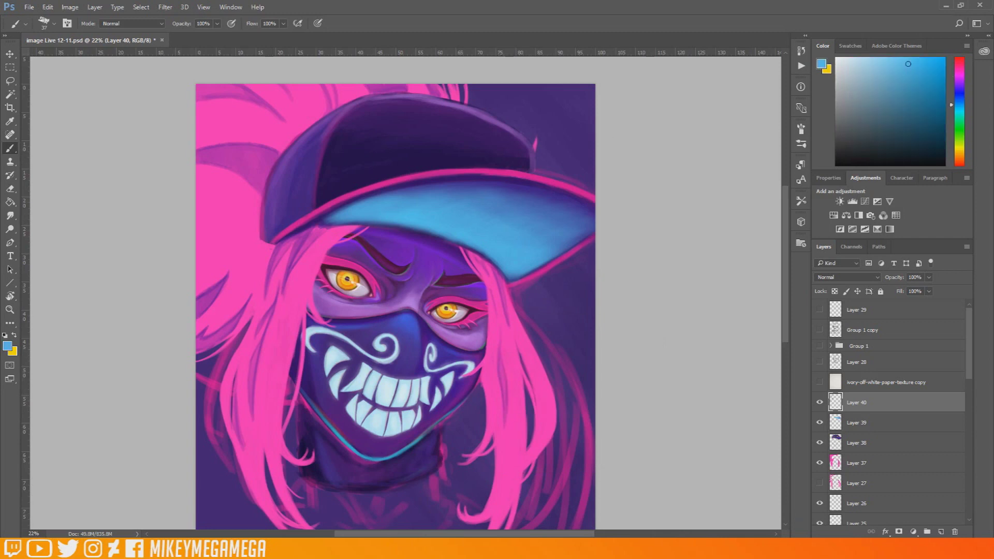
{"action": "scroll", "coordinate": [246, 367], "scroll_direction": "down", "scroll_amount": 3}
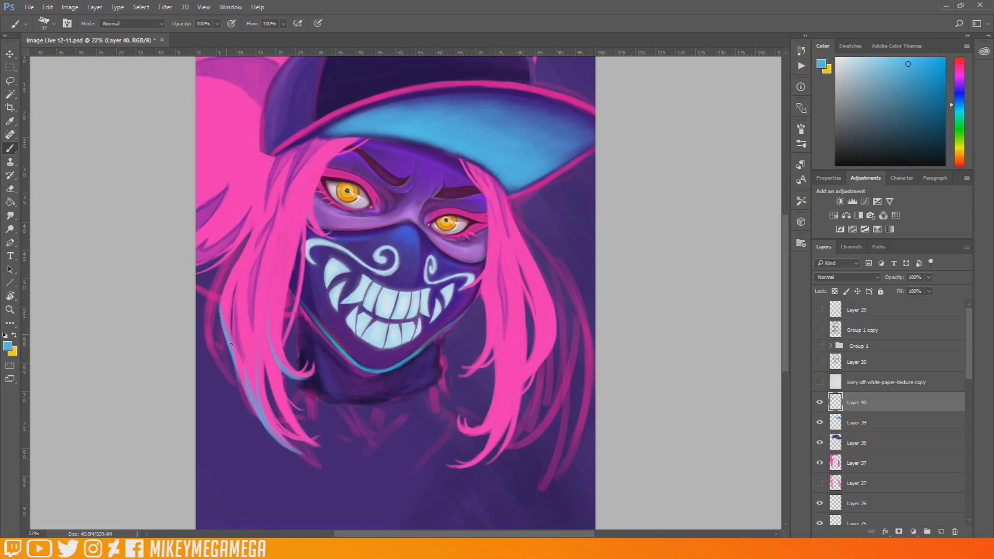
{"action": "left_click_drag", "start_coordinate": [239, 230], "coordinate": [199, 264]}
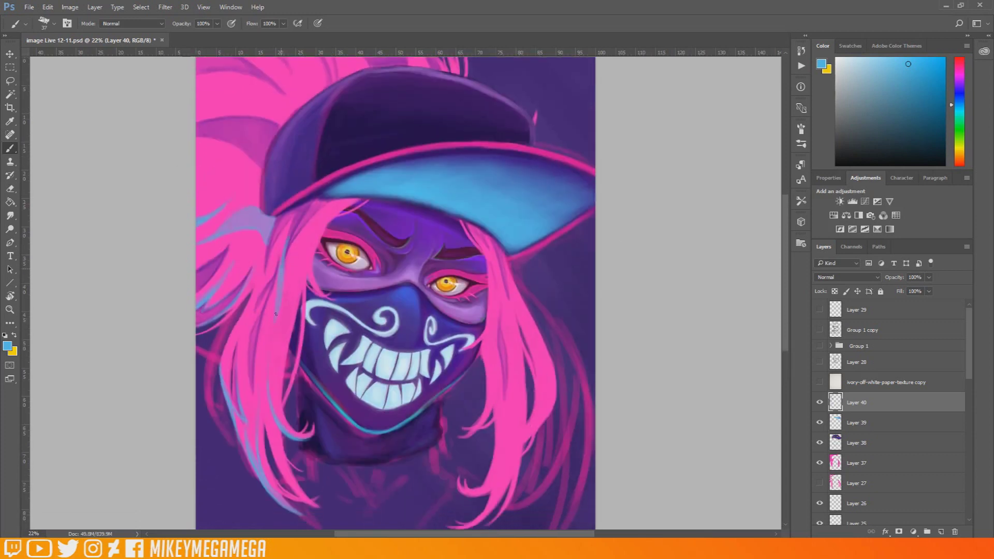
{"action": "scroll", "coordinate": [204, 203], "scroll_direction": "up", "scroll_amount": 3}
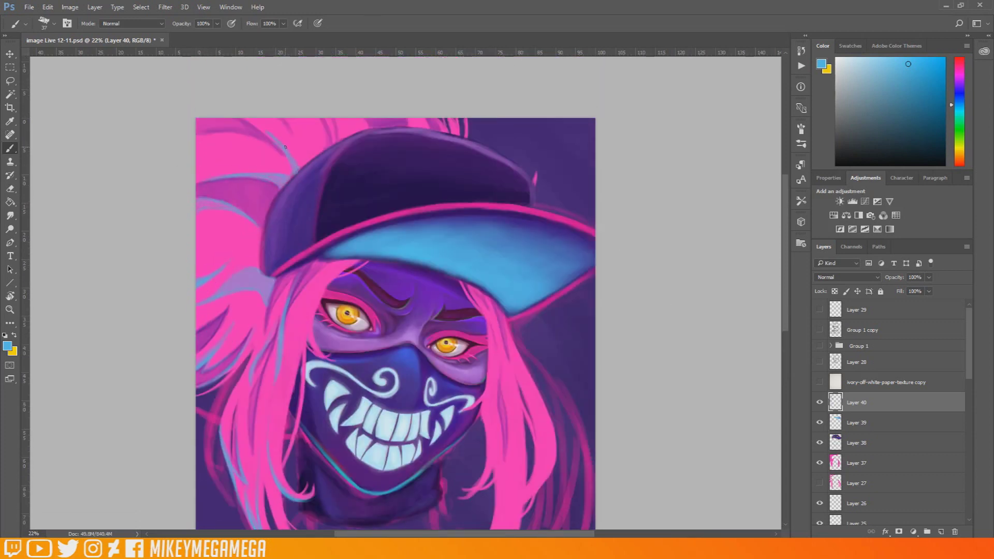
{"action": "scroll", "coordinate": [403, 344], "scroll_direction": "down", "scroll_amount": 3}
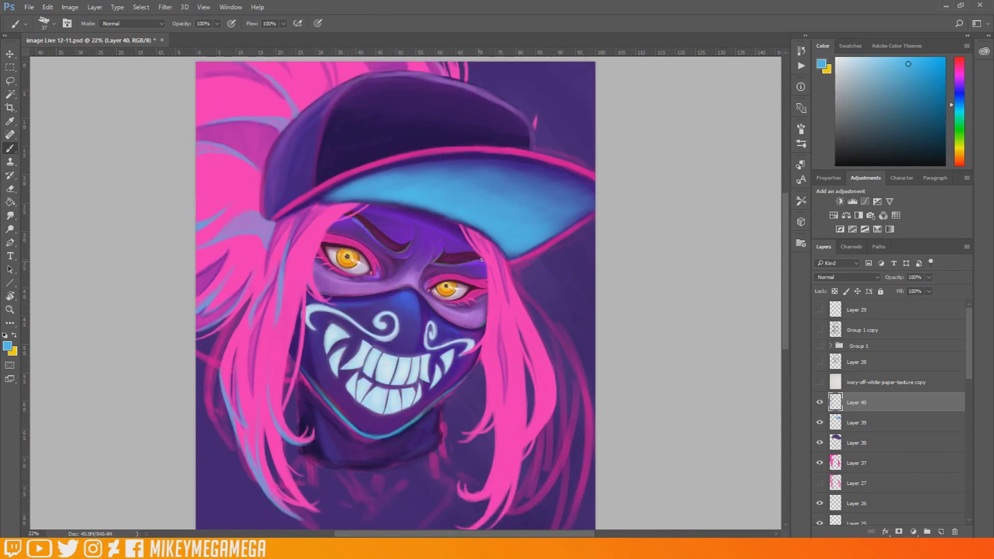
{"action": "key", "text": "h"}
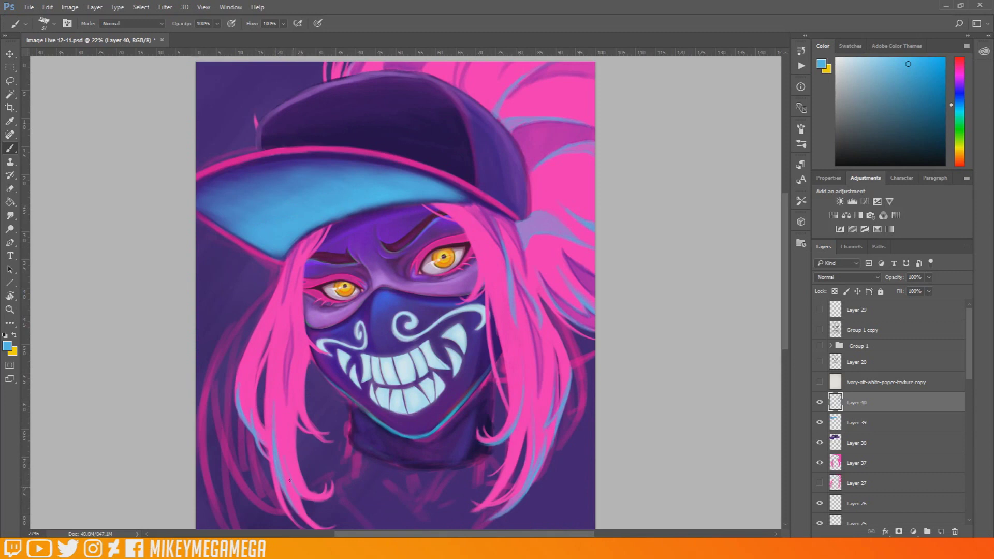
{"action": "scroll", "coordinate": [289, 281], "scroll_direction": "down", "scroll_amount": 1}
Sample the mask's pale blue-white and dab light highlight patches on the brim's underside and along the cap's back edge
{"action": "left_click", "coordinate": [405, 334], "text": "alt"}
{"action": "key", "text": "h"}
{"action": "left_click_drag", "start_coordinate": [547, 153], "coordinate": [583, 154]}
{"action": "left_click_drag", "start_coordinate": [444, 141], "coordinate": [464, 139]}
{"action": "left_click_drag", "start_coordinate": [401, 154], "coordinate": [420, 153]}
{"action": "mouse_move", "coordinate": [329, 172]}
{"action": "left_mouse_down"}
{"action": "mouse_move", "coordinate": [315, 180]}
{"action": "mouse_move", "coordinate": [345, 177]}
{"action": "mouse_move", "coordinate": [278, 197]}
{"action": "left_mouse_up"}
{"action": "mouse_move", "coordinate": [268, 197]}
{"action": "left_mouse_down"}
{"action": "mouse_move", "coordinate": [266, 149]}
{"action": "mouse_move", "coordinate": [268, 197]}
{"action": "left_mouse_up"}
Paint thin pale highlight lines along the seam of the cap's side panel
{"action": "left_click_drag", "start_coordinate": [326, 89], "coordinate": [306, 167]}
{"action": "left_click_drag", "start_coordinate": [313, 123], "coordinate": [302, 173]}
{"action": "left_click_drag", "start_coordinate": [324, 94], "coordinate": [310, 150]}
{"action": "left_click_drag", "start_coordinate": [784, 209], "coordinate": [784, 199]}
On a new layer, sketch the pale KDA lettering across the front of the cap's crown
{"action": "left_click", "coordinate": [940, 532]}
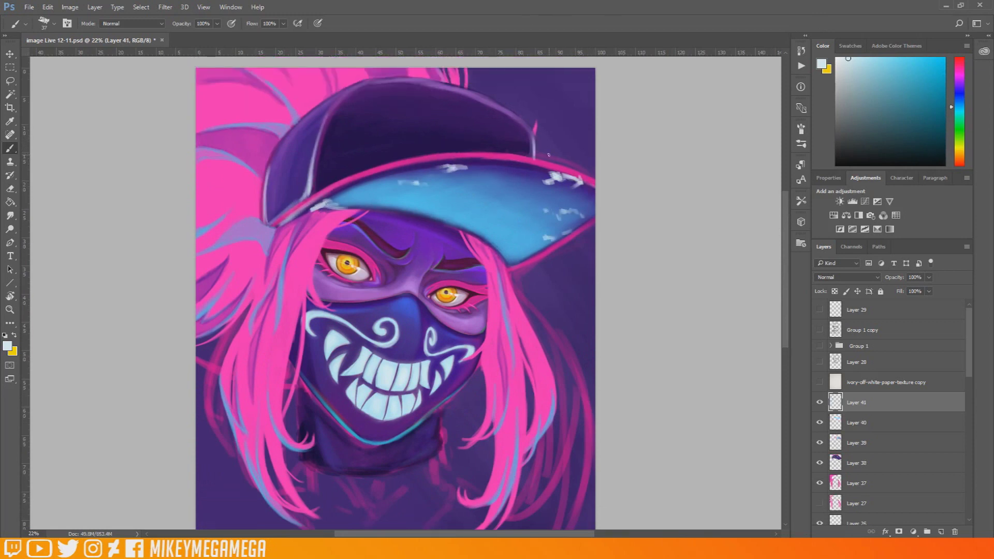
{"action": "right_click", "coordinate": [401, 130]}
{"action": "mouse_move", "coordinate": [357, 115]}
{"action": "left_mouse_down"}
{"action": "mouse_move", "coordinate": [342, 172]}
{"action": "mouse_move", "coordinate": [343, 156]}
{"action": "left_mouse_up"}
{"action": "left_click_drag", "start_coordinate": [369, 110], "coordinate": [352, 169]}
{"action": "left_click_drag", "start_coordinate": [354, 126], "coordinate": [341, 174]}
{"action": "mouse_move", "coordinate": [414, 98]}
{"action": "left_mouse_down"}
{"action": "mouse_move", "coordinate": [350, 171]}
{"action": "mouse_move", "coordinate": [410, 156]}
{"action": "left_mouse_up"}
{"action": "mouse_move", "coordinate": [433, 113]}
{"action": "left_mouse_down"}
{"action": "mouse_move", "coordinate": [421, 156]}
{"action": "mouse_move", "coordinate": [464, 103]}
{"action": "mouse_move", "coordinate": [478, 147]}
{"action": "mouse_move", "coordinate": [468, 151]}
{"action": "mouse_move", "coordinate": [520, 136]}
{"action": "left_mouse_up"}
{"action": "mouse_move", "coordinate": [365, 111]}
{"action": "left_mouse_down"}
{"action": "mouse_move", "coordinate": [345, 176]}
{"action": "mouse_move", "coordinate": [419, 93]}
{"action": "left_mouse_up"}
{"action": "mouse_move", "coordinate": [380, 145]}
{"action": "left_mouse_down"}
{"action": "mouse_move", "coordinate": [394, 161]}
{"action": "mouse_move", "coordinate": [385, 163]}
{"action": "left_mouse_up"}
{"action": "mouse_move", "coordinate": [427, 112]}
{"action": "left_mouse_down"}
{"action": "mouse_move", "coordinate": [414, 158]}
{"action": "mouse_move", "coordinate": [470, 106]}
{"action": "mouse_move", "coordinate": [471, 151]}
{"action": "left_mouse_up"}
{"action": "mouse_move", "coordinate": [484, 111]}
{"action": "left_mouse_down"}
{"action": "mouse_move", "coordinate": [481, 148]}
{"action": "mouse_move", "coordinate": [470, 150]}
{"action": "left_mouse_up"}
Build up the D and A strokes and extend the lettering down to the brim's pink rim
{"action": "mouse_move", "coordinate": [465, 107]}
{"action": "left_mouse_down"}
{"action": "mouse_move", "coordinate": [480, 119]}
{"action": "mouse_move", "coordinate": [467, 109]}
{"action": "left_mouse_up"}
{"action": "mouse_move", "coordinate": [454, 106]}
{"action": "left_mouse_down"}
{"action": "mouse_move", "coordinate": [481, 122]}
{"action": "mouse_move", "coordinate": [472, 149]}
{"action": "left_mouse_up"}
{"action": "left_click_drag", "start_coordinate": [500, 152], "coordinate": [521, 138]}
{"action": "left_click_drag", "start_coordinate": [523, 139], "coordinate": [521, 156]}
{"action": "mouse_move", "coordinate": [518, 146]}
{"action": "left_mouse_down"}
{"action": "mouse_move", "coordinate": [523, 156]}
{"action": "mouse_move", "coordinate": [511, 151]}
{"action": "left_mouse_up"}
{"action": "left_click_drag", "start_coordinate": [467, 151], "coordinate": [472, 150]}
{"action": "left_click_drag", "start_coordinate": [409, 157], "coordinate": [423, 156]}
{"action": "mouse_move", "coordinate": [383, 164]}
{"action": "left_mouse_down"}
{"action": "mouse_move", "coordinate": [396, 160]}
{"action": "mouse_move", "coordinate": [341, 181]}
{"action": "left_mouse_up"}
{"action": "left_click_drag", "start_coordinate": [341, 179], "coordinate": [352, 173]}
Sample the crown's dark purples and trim the edges of the K, D and A letters
{"action": "left_click", "coordinate": [336, 147], "text": "alt"}
{"action": "left_click_drag", "start_coordinate": [351, 122], "coordinate": [342, 161]}
{"action": "left_click", "coordinate": [412, 85], "text": "alt"}
{"action": "left_click_drag", "start_coordinate": [432, 122], "coordinate": [427, 149]}
{"action": "mouse_move", "coordinate": [444, 110]}
{"action": "left_mouse_down"}
{"action": "mouse_move", "coordinate": [459, 116]}
{"action": "mouse_move", "coordinate": [464, 153]}
{"action": "left_mouse_up"}
{"action": "left_click_drag", "start_coordinate": [489, 115], "coordinate": [480, 151]}
{"action": "mouse_move", "coordinate": [482, 107]}
{"action": "left_mouse_down"}
{"action": "mouse_move", "coordinate": [489, 131]}
{"action": "mouse_move", "coordinate": [482, 111]}
{"action": "left_mouse_up"}
{"action": "left_click", "coordinate": [482, 101], "text": "alt"}
{"action": "left_click_drag", "start_coordinate": [465, 102], "coordinate": [486, 117]}
Sample the rim's pink and add accents along the strokes of the cap's letters
{"action": "left_click", "coordinate": [344, 176], "text": "alt"}
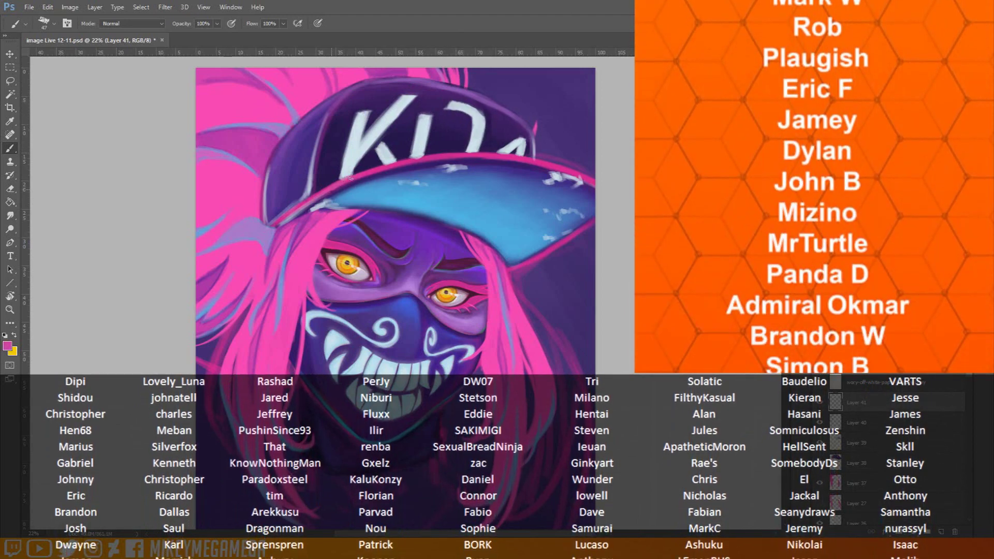
{"action": "left_click_drag", "start_coordinate": [422, 116], "coordinate": [411, 157]}
{"action": "left_click_drag", "start_coordinate": [449, 108], "coordinate": [469, 151]}
{"action": "left_click_drag", "start_coordinate": [498, 151], "coordinate": [514, 141]}
{"action": "left_click_drag", "start_coordinate": [358, 113], "coordinate": [340, 177]}
{"action": "left_click_drag", "start_coordinate": [384, 116], "coordinate": [364, 138]}
{"action": "mouse_move", "coordinate": [378, 150]}
{"action": "left_mouse_down"}
{"action": "mouse_move", "coordinate": [384, 160]}
{"action": "mouse_move", "coordinate": [417, 150]}
{"action": "left_mouse_up"}
With a smaller brush and sampled colours, refine the edges and shading of the cap's letters
{"action": "left_click", "coordinate": [395, 197], "text": "alt"}
{"action": "right_click", "coordinate": [373, 130]}
{"action": "left_click_drag", "start_coordinate": [397, 113], "coordinate": [355, 168]}
{"action": "left_click_drag", "start_coordinate": [409, 102], "coordinate": [389, 123]}
{"action": "left_click_drag", "start_coordinate": [387, 144], "coordinate": [395, 160]}
{"action": "left_click_drag", "start_coordinate": [431, 117], "coordinate": [423, 149]}
{"action": "left_click_drag", "start_coordinate": [485, 105], "coordinate": [477, 141]}
{"action": "left_click_drag", "start_coordinate": [527, 142], "coordinate": [524, 155]}
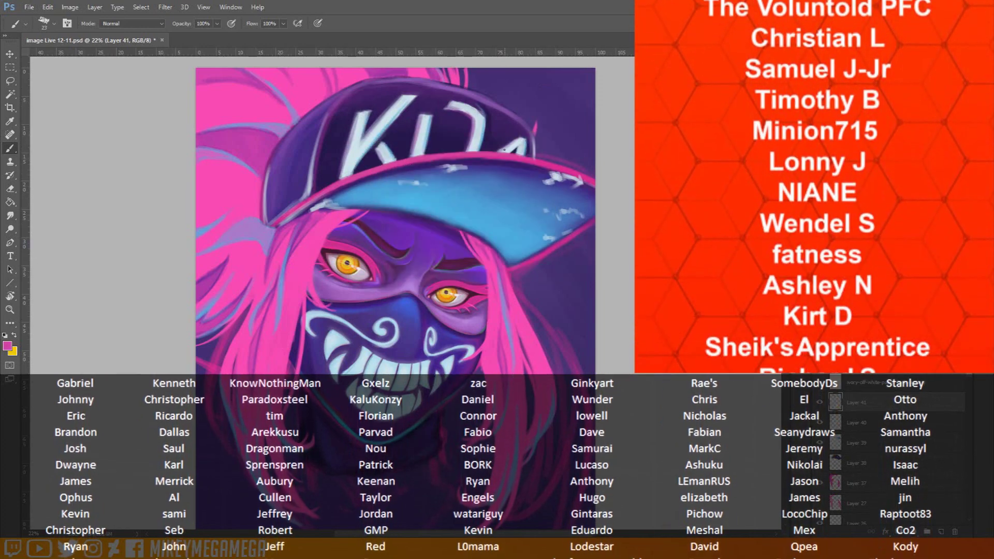
{"action": "left_click_drag", "start_coordinate": [378, 149], "coordinate": [417, 107]}
{"action": "left_click", "coordinate": [377, 122], "text": "alt"}
{"action": "right_click", "coordinate": [348, 127]}
{"action": "left_click_drag", "start_coordinate": [415, 151], "coordinate": [420, 150]}
Sample the background's dark purple and, with a larger brush, paint over the pink sketch lines beside the hair and neck
{"action": "mouse_move", "coordinate": [380, 271]}
{"action": "left_mouse_down"}
{"action": "mouse_move", "coordinate": [237, 260]}
{"action": "mouse_move", "coordinate": [302, 264]}
{"action": "left_mouse_up"}
{"action": "left_click_drag", "start_coordinate": [409, 323], "coordinate": [424, 323]}
{"action": "left_click", "coordinate": [524, 232], "text": "alt"}
{"action": "right_click", "coordinate": [527, 231]}
{"action": "left_click_drag", "start_coordinate": [609, 254], "coordinate": [616, 254]}
{"action": "mouse_move", "coordinate": [531, 215]}
{"action": "left_mouse_down"}
{"action": "mouse_move", "coordinate": [552, 310]}
{"action": "mouse_move", "coordinate": [539, 282]}
{"action": "left_mouse_up"}
{"action": "left_click", "coordinate": [554, 265], "text": "alt"}
{"action": "left_click_drag", "start_coordinate": [548, 331], "coordinate": [561, 418]}
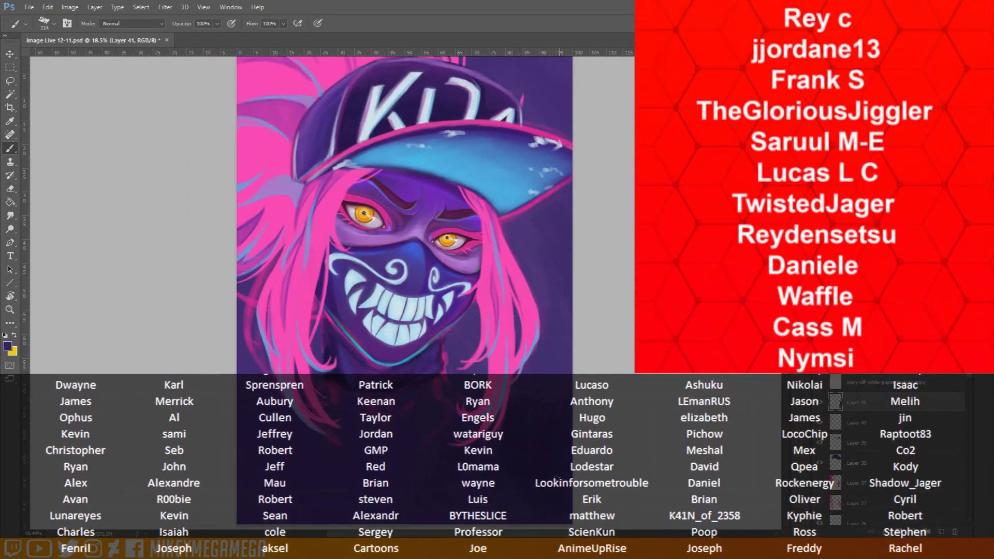
{"action": "mouse_move", "coordinate": [547, 206]}
{"action": "left_mouse_down"}
{"action": "mouse_move", "coordinate": [511, 220]}
{"action": "mouse_move", "coordinate": [541, 305]}
{"action": "mouse_move", "coordinate": [522, 227]}
{"action": "left_mouse_up"}
{"action": "left_click_drag", "start_coordinate": [451, 341], "coordinate": [472, 318]}
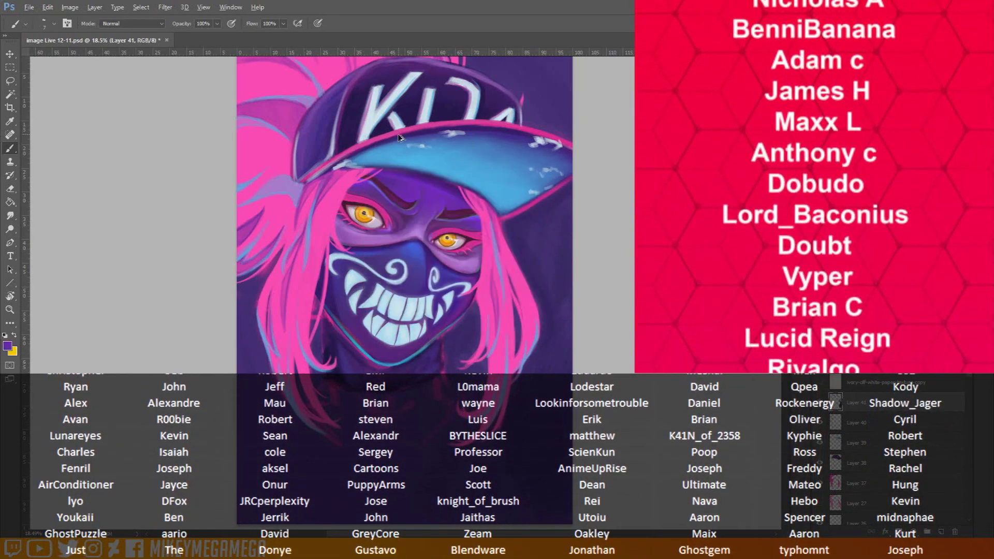
Add a new layer directly above Layer 27 and paint dark purple behind the hair locks and beside the neck
{"action": "scroll", "coordinate": [357, 175], "scroll_direction": "down", "scroll_amount": 2}
{"action": "scroll", "coordinate": [357, 175], "scroll_direction": "up", "scroll_amount": 1}
{"action": "right_click", "coordinate": [472, 381]}
{"action": "left_click", "coordinate": [856, 503]}
{"action": "left_click", "coordinate": [940, 532]}
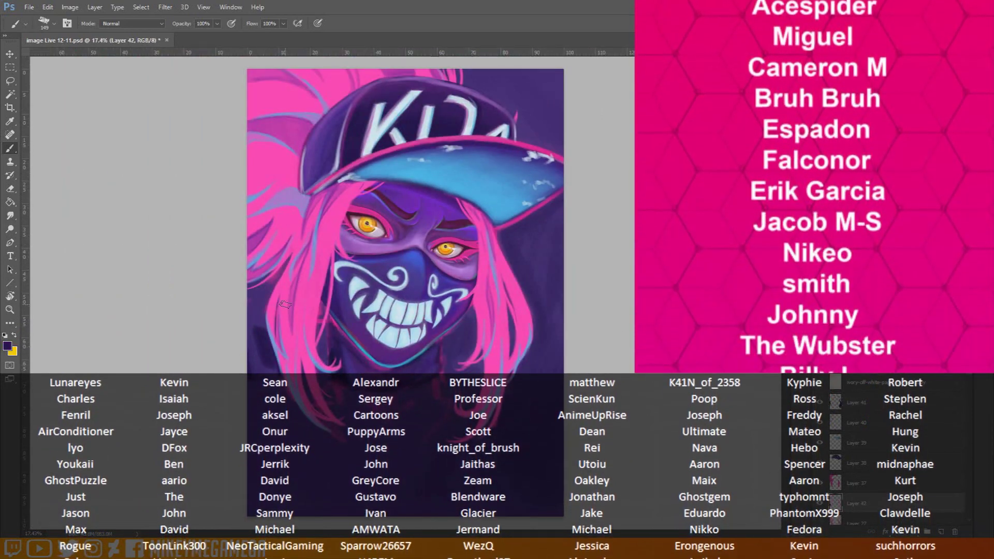
{"action": "left_click_drag", "start_coordinate": [451, 337], "coordinate": [462, 346]}
Return to Layer 41 and block in the purple shirt and dark jacket with sampled tones
{"action": "left_click", "coordinate": [856, 403]}
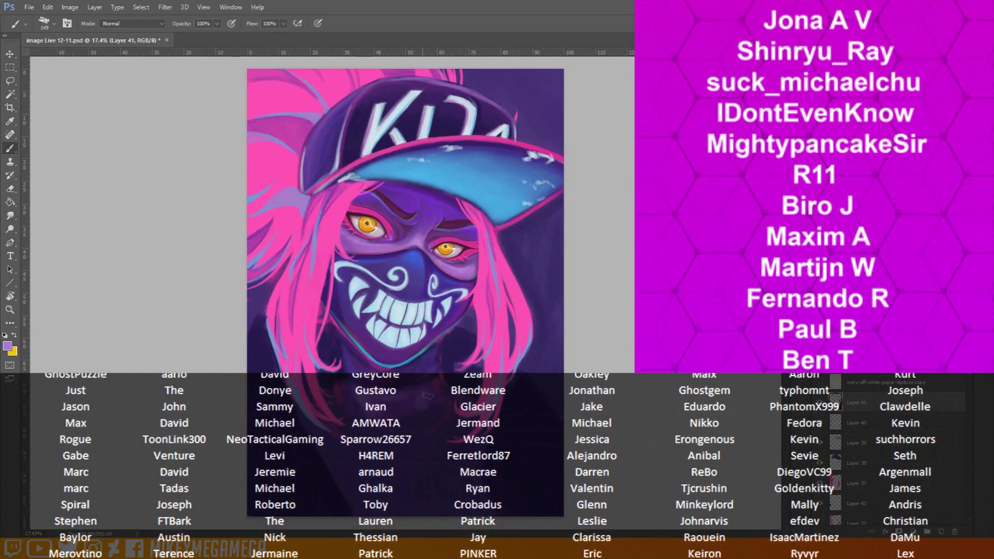
{"action": "left_click", "coordinate": [336, 401], "text": "alt"}
{"action": "left_click", "coordinate": [438, 497], "text": "alt"}
Sample the brim's light blue and, with a smaller brush, paint blue trim along the jacket's shoulders and collar
{"action": "left_click", "coordinate": [405, 201], "text": "alt"}
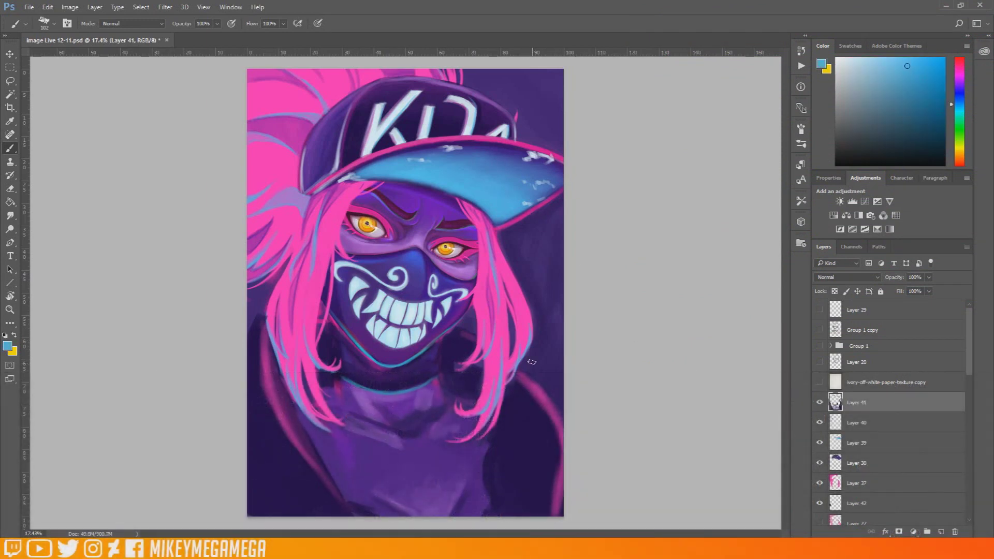
{"action": "right_click", "coordinate": [532, 361]}
{"action": "left_click_drag", "start_coordinate": [613, 376], "coordinate": [602, 376]}
{"action": "left_click_drag", "start_coordinate": [520, 370], "coordinate": [541, 390]}
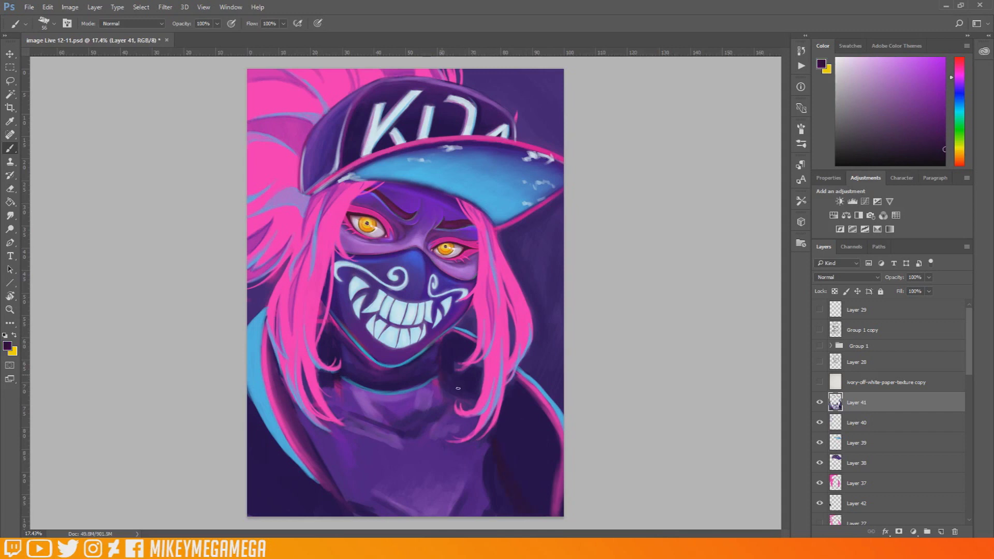
Touch up the shirt's collar area with a sampled purple and add a light blue stroke at the jacket's lower corner
{"action": "left_click", "coordinate": [374, 495], "text": "alt"}
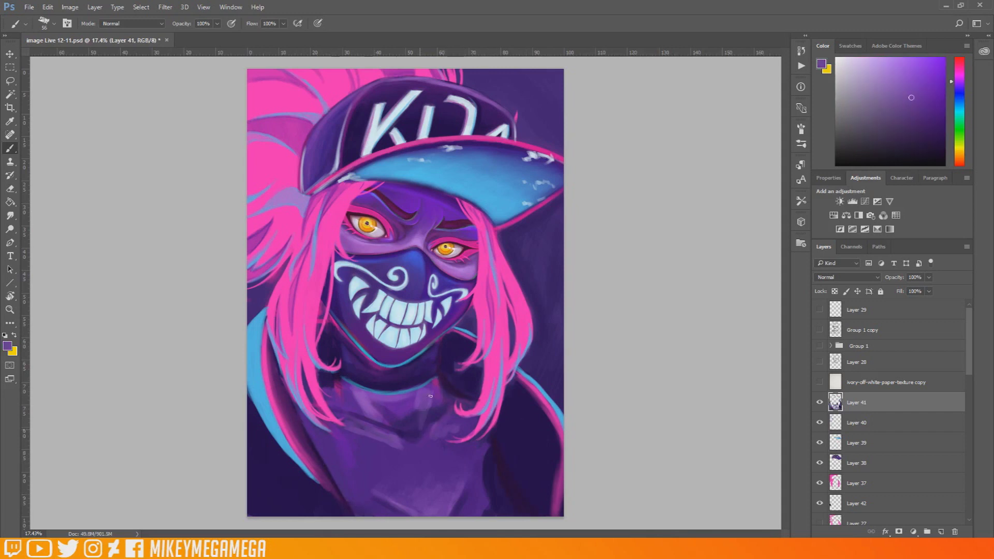
{"action": "left_click", "coordinate": [258, 357], "text": "alt"}
{"action": "left_click_drag", "start_coordinate": [274, 501], "coordinate": [242, 481]}
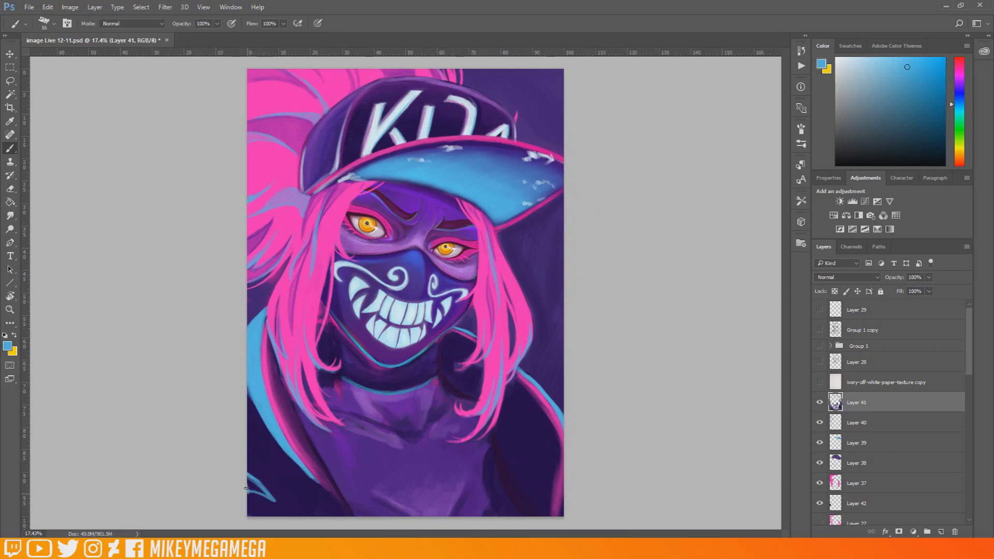